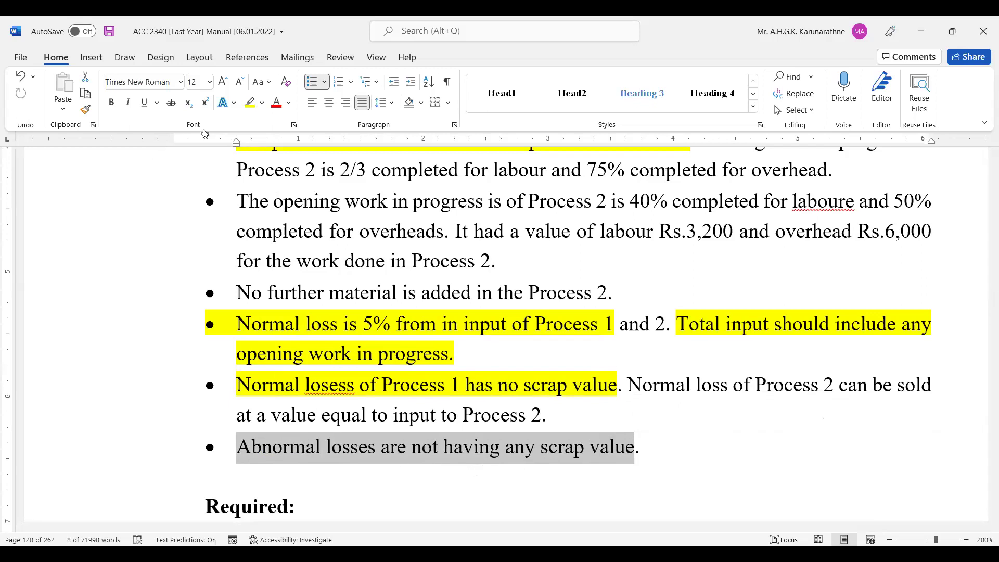
Highlight the selected statement about abnormal losses having no scrap value in yellow
{"action": "left_click", "coordinate": [249, 102]}
{"action": "left_click", "coordinate": [775, 419]}
{"action": "scroll", "coordinate": [676, 426], "scroll_direction": "up", "scroll_amount": 6}
{"action": "scroll", "coordinate": [613, 438], "scroll_direction": "up", "scroll_amount": 3}
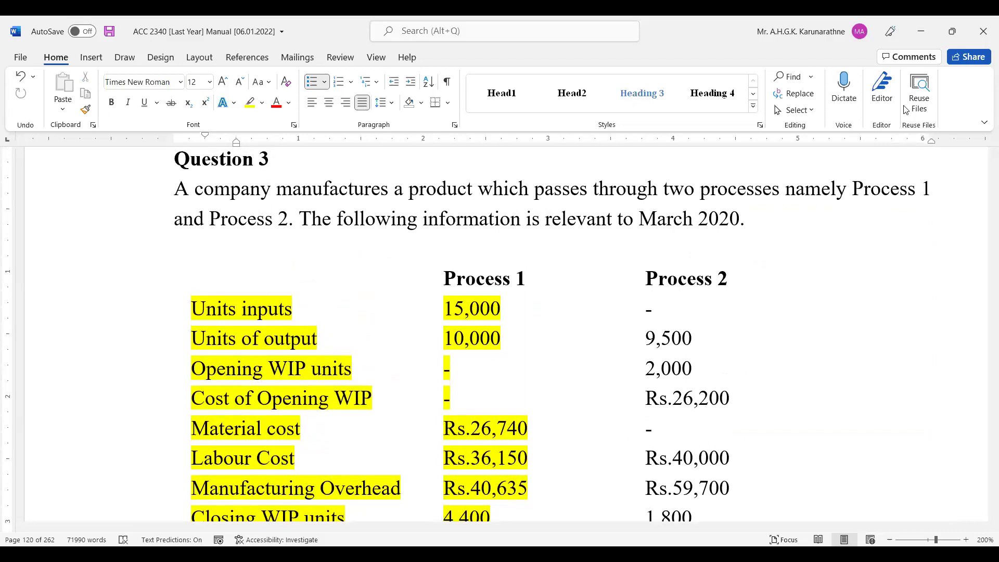
Switch to the PROCESS I MODEL workbook in Excel and enter 0 as the units of opening work in progress
{"action": "left_click", "coordinate": [920, 33]}
{"action": "scroll", "coordinate": [889, 336], "scroll_direction": "down", "scroll_amount": 1}
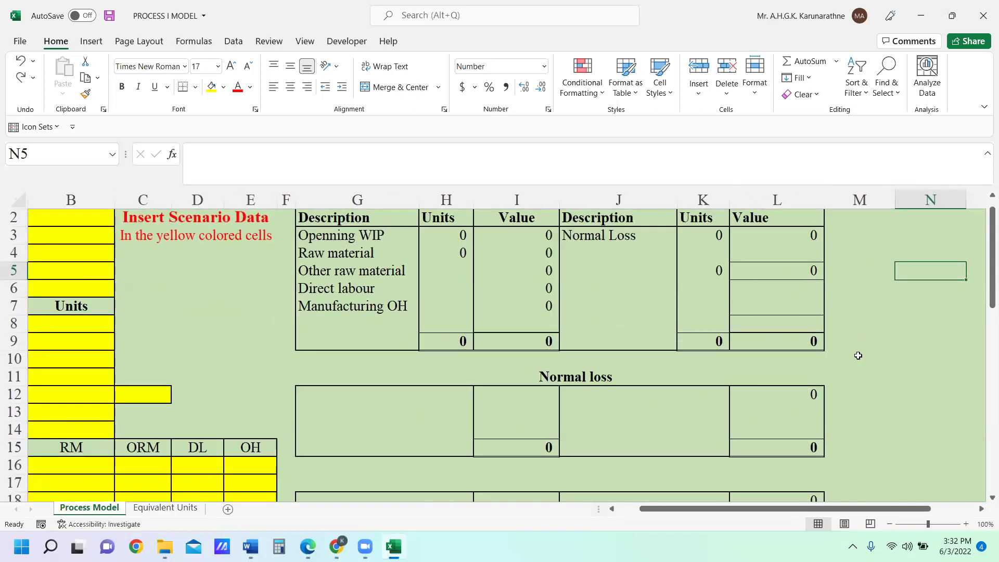
{"action": "left_click_drag", "start_coordinate": [844, 509], "coordinate": [822, 508]}
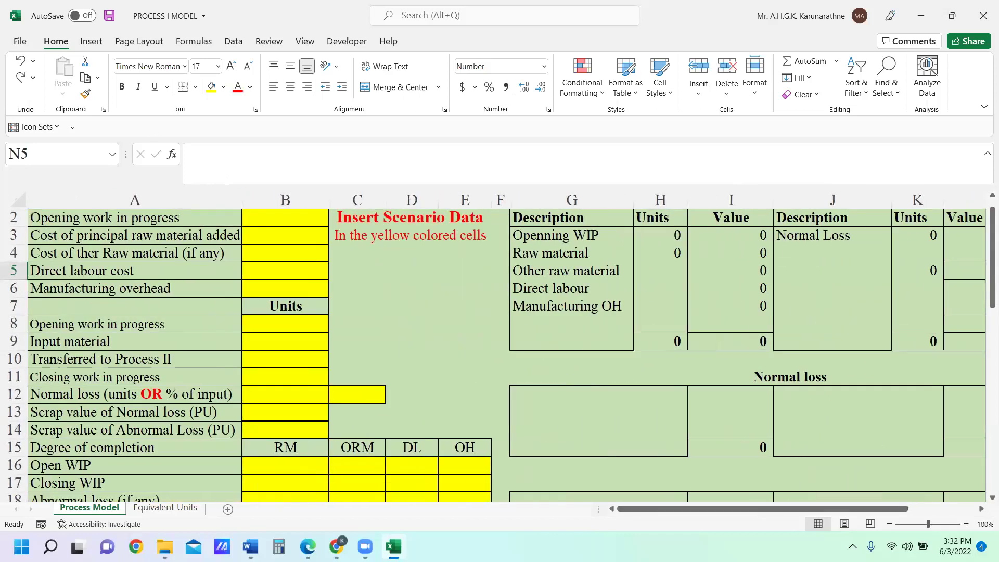
{"action": "scroll", "coordinate": [260, 234], "scroll_direction": "up", "scroll_amount": 1}
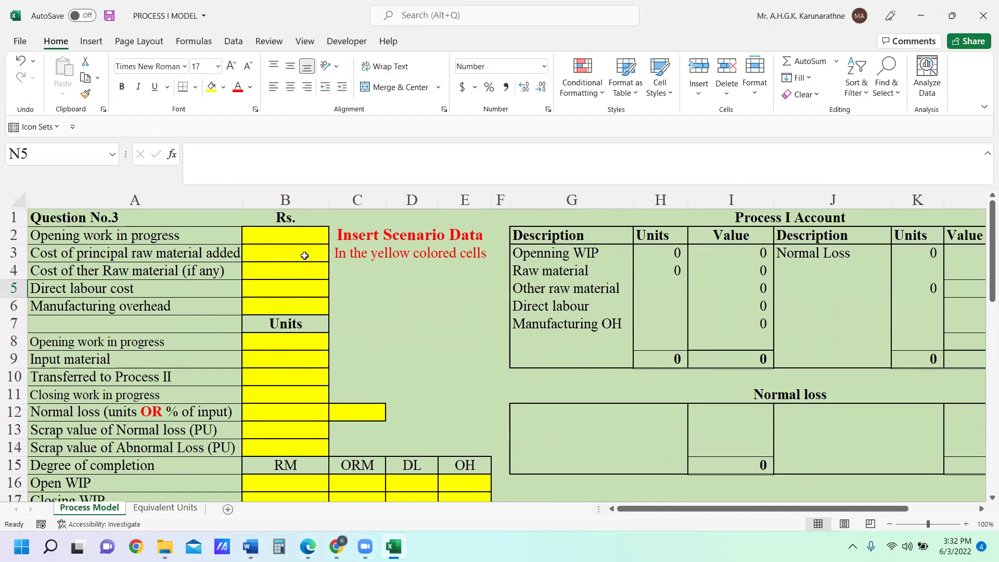
{"action": "left_click", "coordinate": [294, 340]}
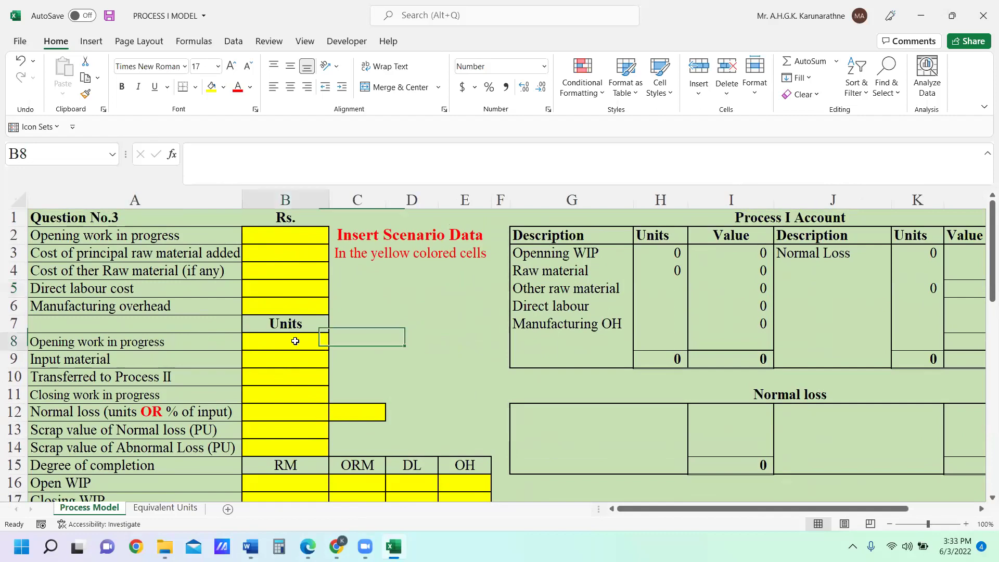
{"action": "type", "text": "0"}
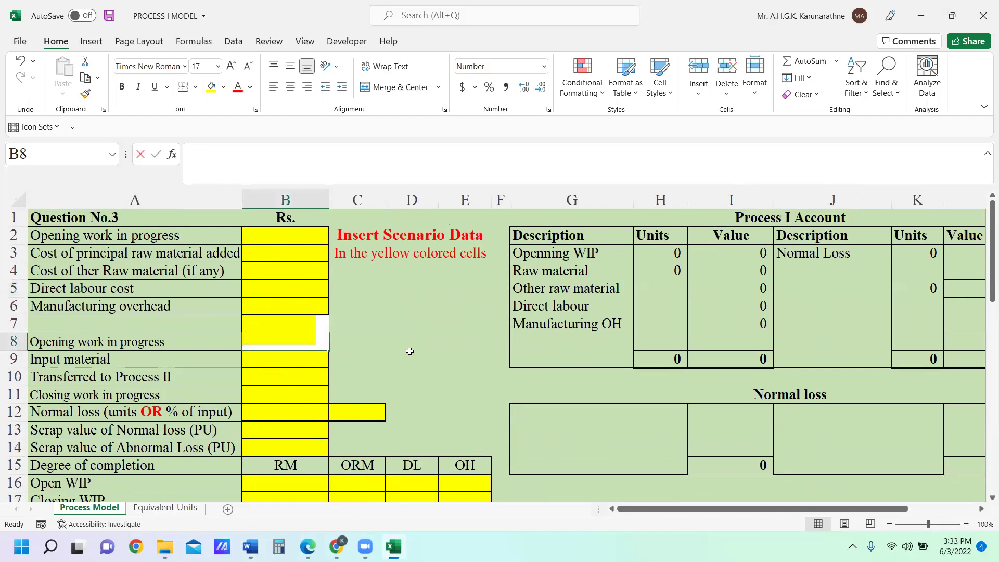
{"action": "left_click", "coordinate": [408, 359]}
Enter 15,000 units of input material and 10,000 units transferred to Process II
{"action": "left_click", "coordinate": [294, 361]}
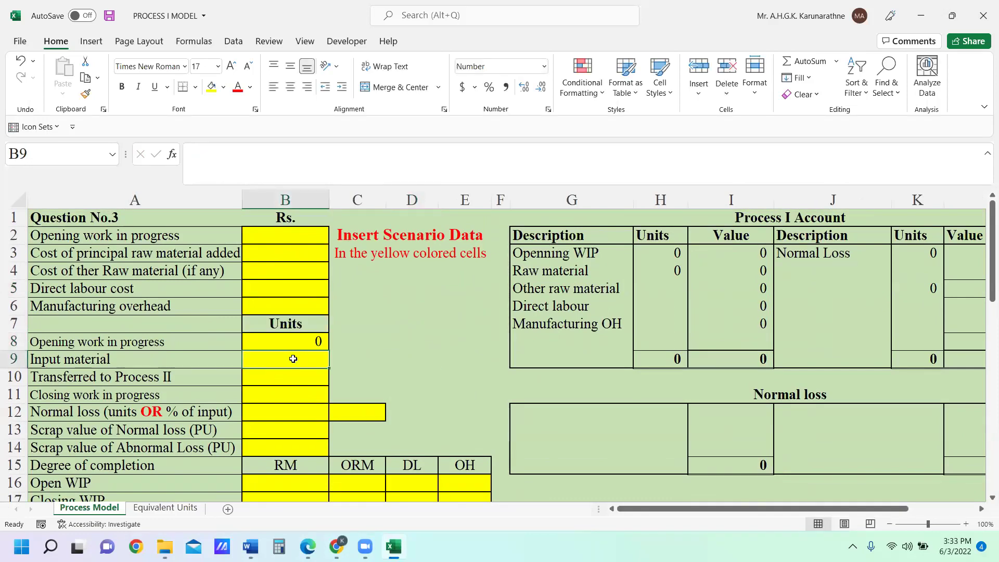
{"action": "type", "text": "15000"}
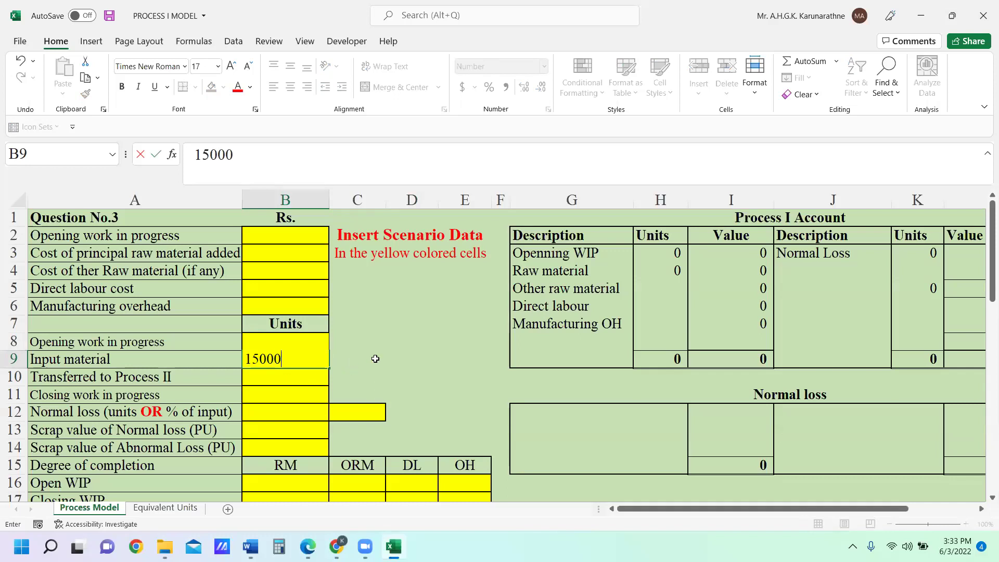
{"action": "left_click", "coordinate": [404, 343]}
{"action": "left_click", "coordinate": [309, 376]}
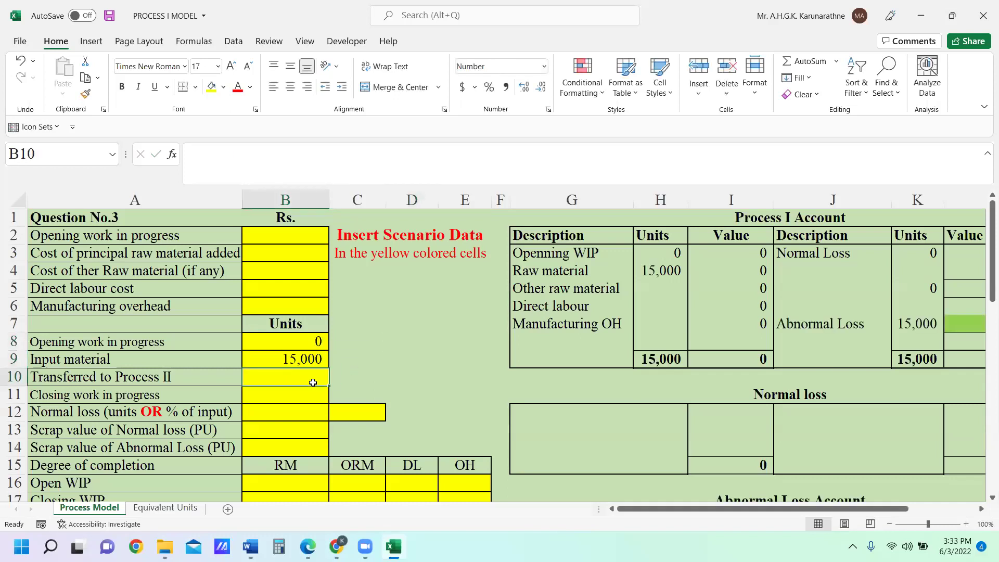
{"action": "type", "text": "10,000"}
{"action": "left_click", "coordinate": [403, 365]}
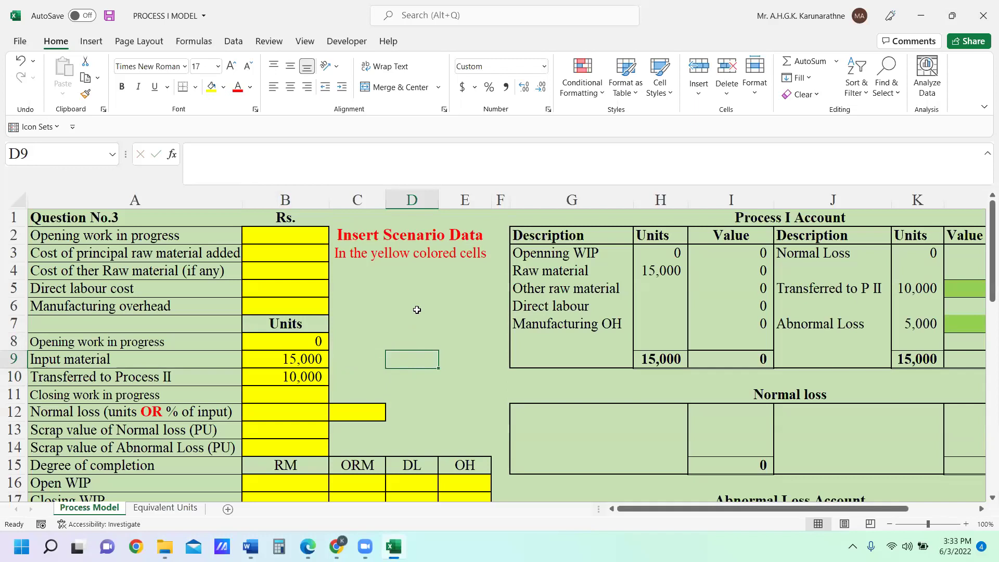
{"action": "left_click", "coordinate": [305, 364]}
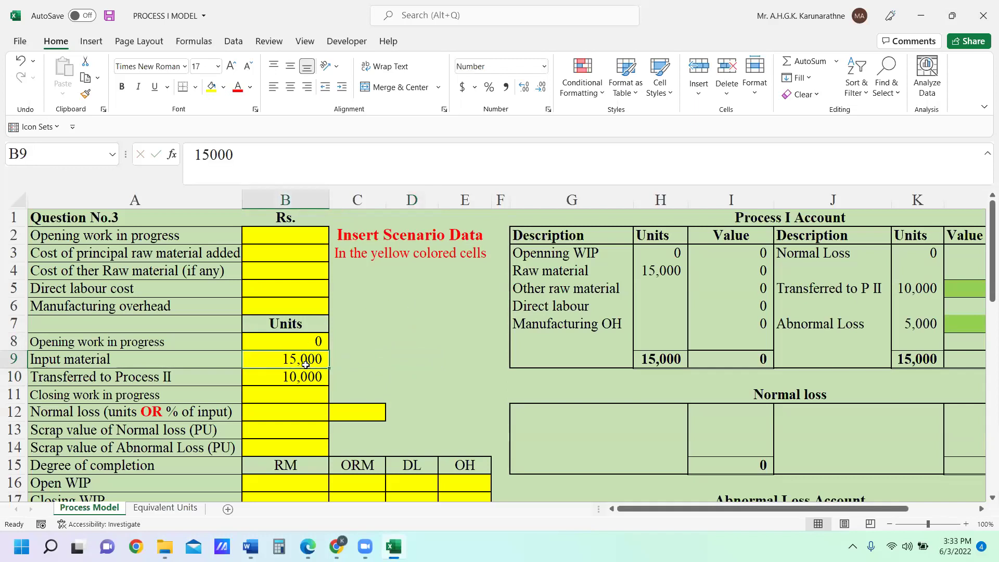
Enter 26,740 as the cost of principal raw material added and 36,150 as the direct labour cost
{"action": "left_click", "coordinate": [292, 253]}
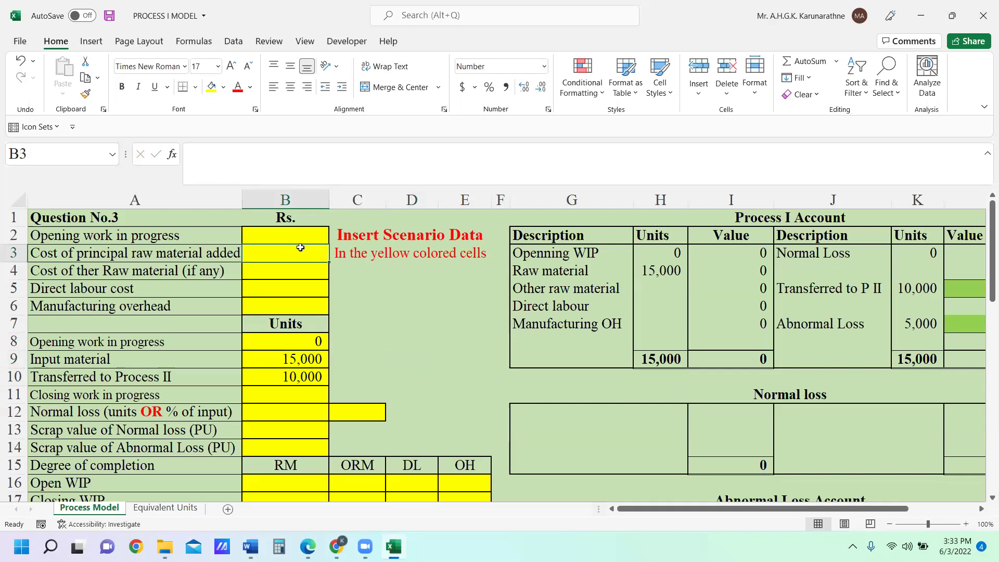
{"action": "type", "text": "26,740"}
{"action": "left_click", "coordinate": [311, 269]}
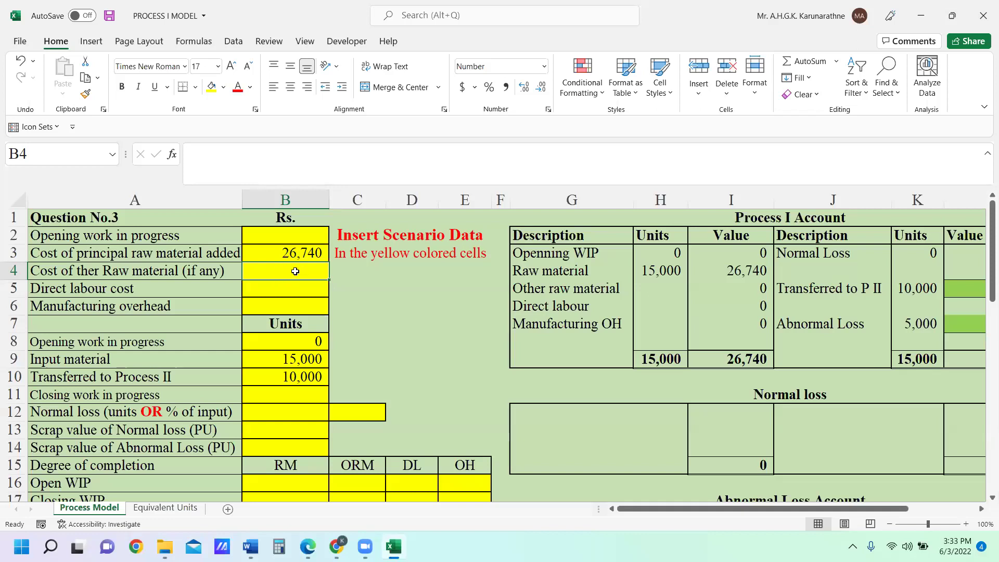
{"action": "left_click", "coordinate": [291, 285]}
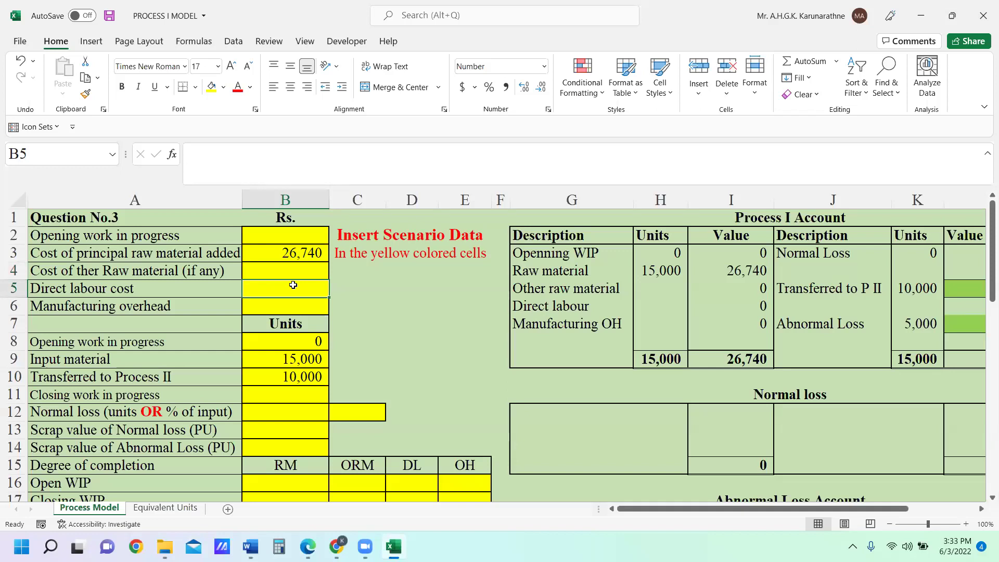
{"action": "type", "text": "36"}
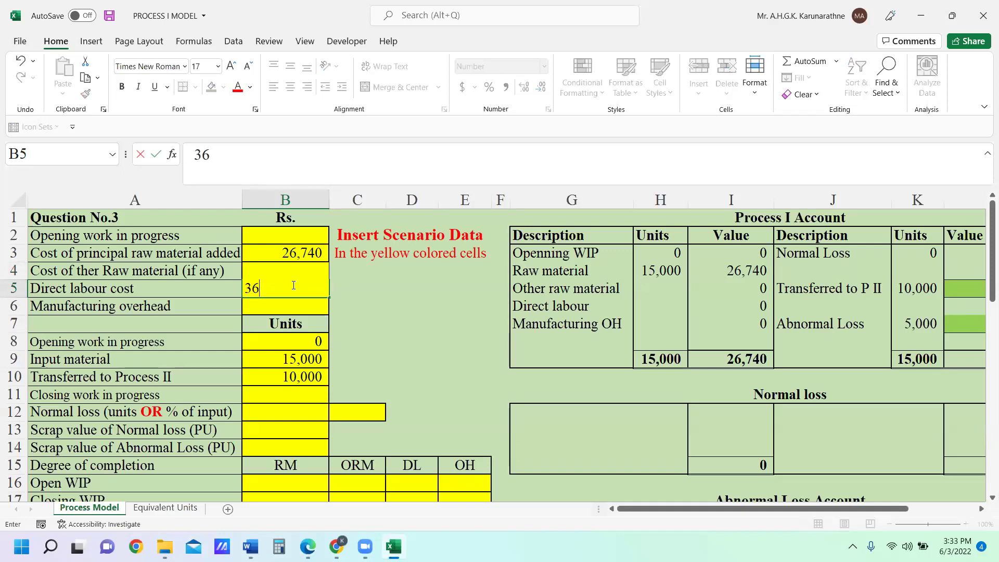
{"action": "type", "text": "150"}
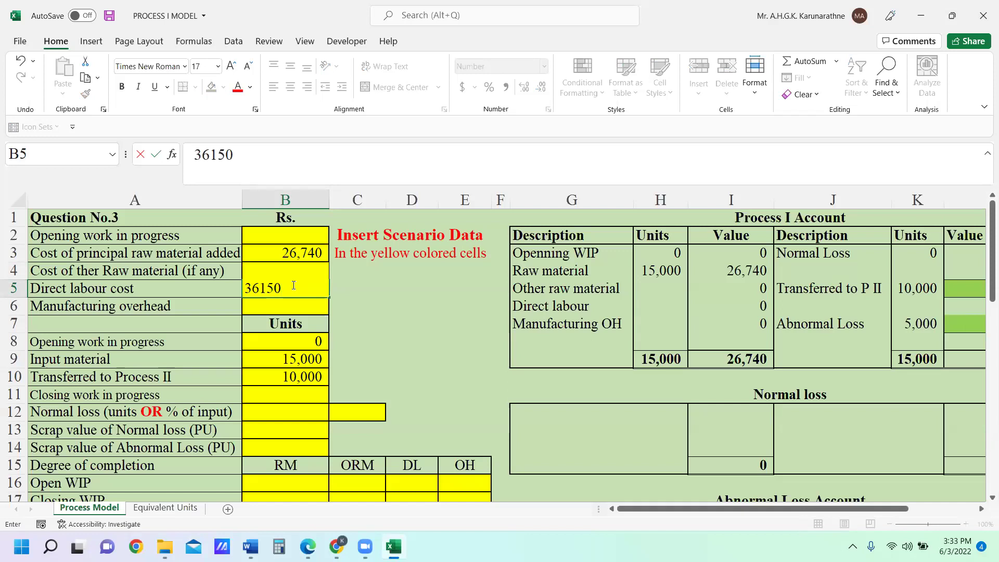
{"action": "key", "text": "Return"}
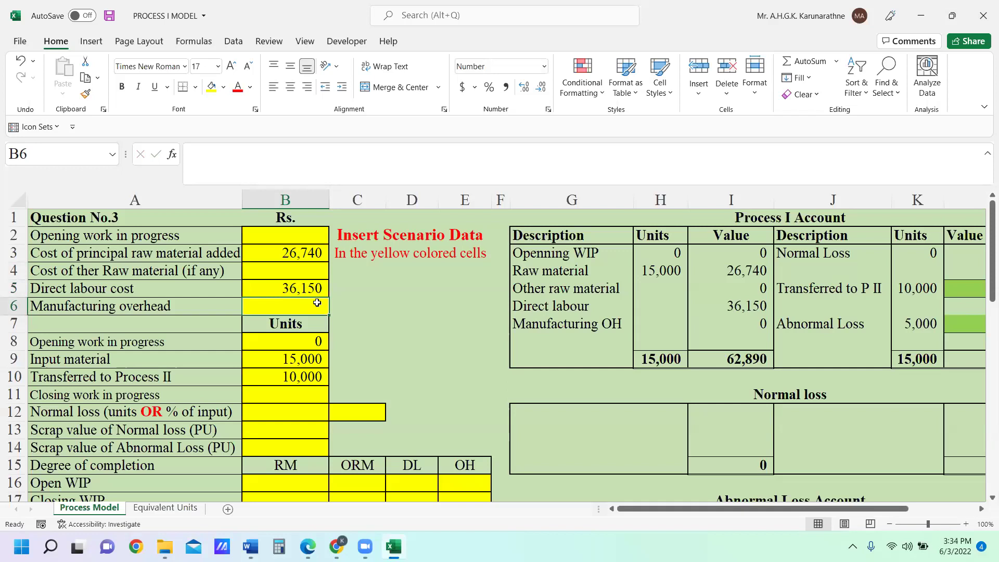
{"action": "type", "text": "4065"}
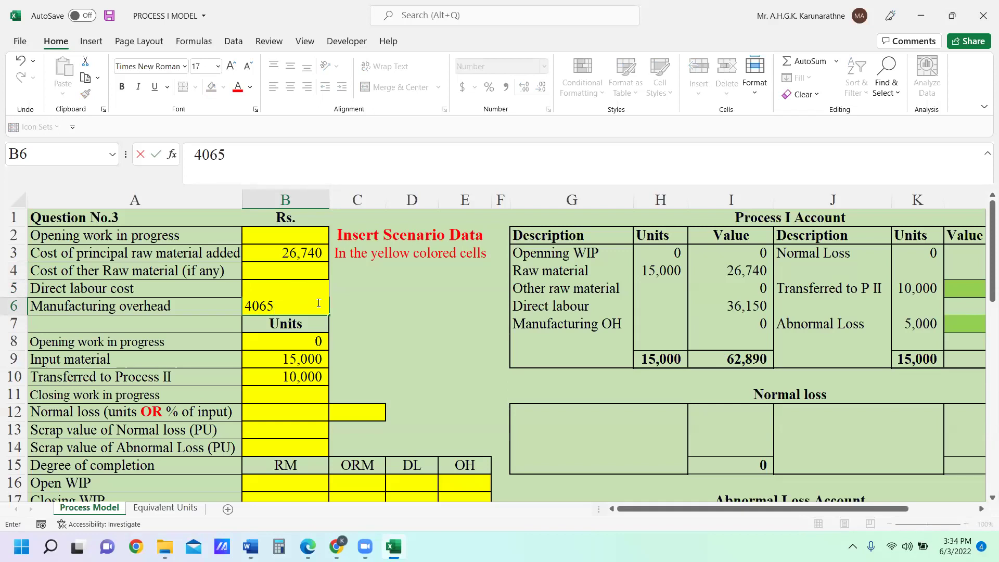
{"action": "key", "text": "BackSpace"}
{"action": "key", "text": "Return"}
{"action": "type", "text": "5"}
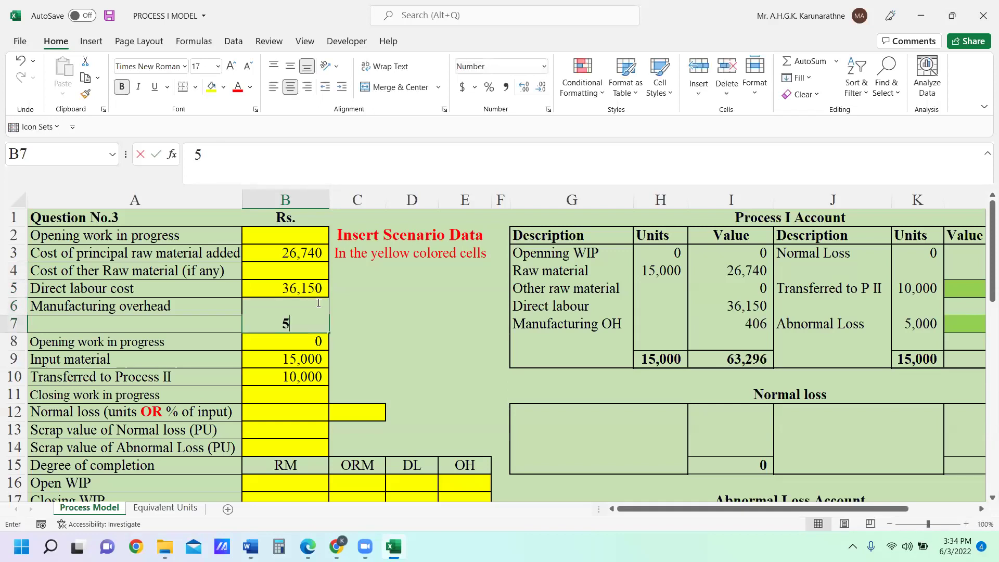
{"action": "key", "text": "Return"}
Set the manufacturing overhead to 40,635 and make the heading in cell B7 read Units
{"action": "left_click", "coordinate": [318, 303]}
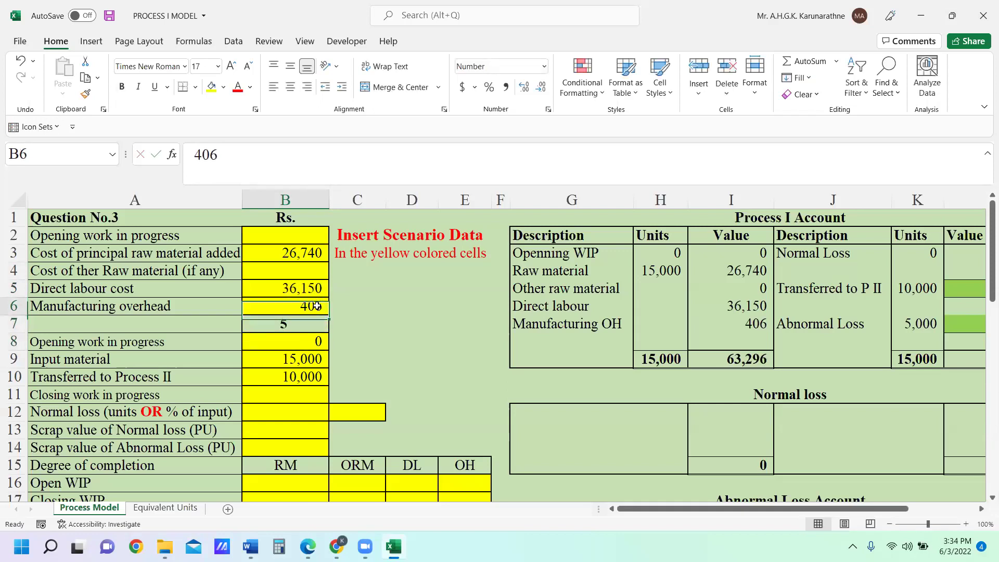
{"action": "type", "text": "40635"}
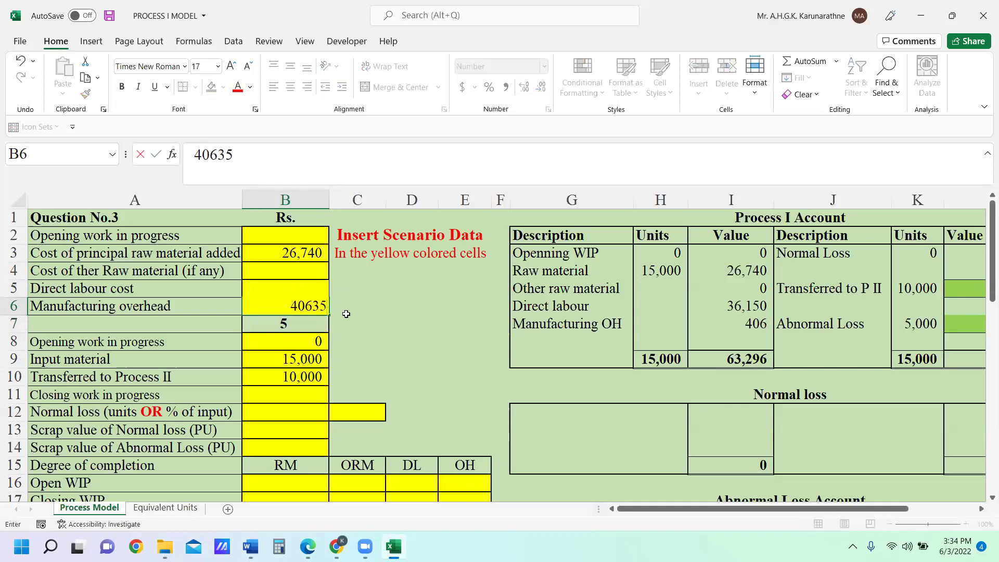
{"action": "key", "text": "Return"}
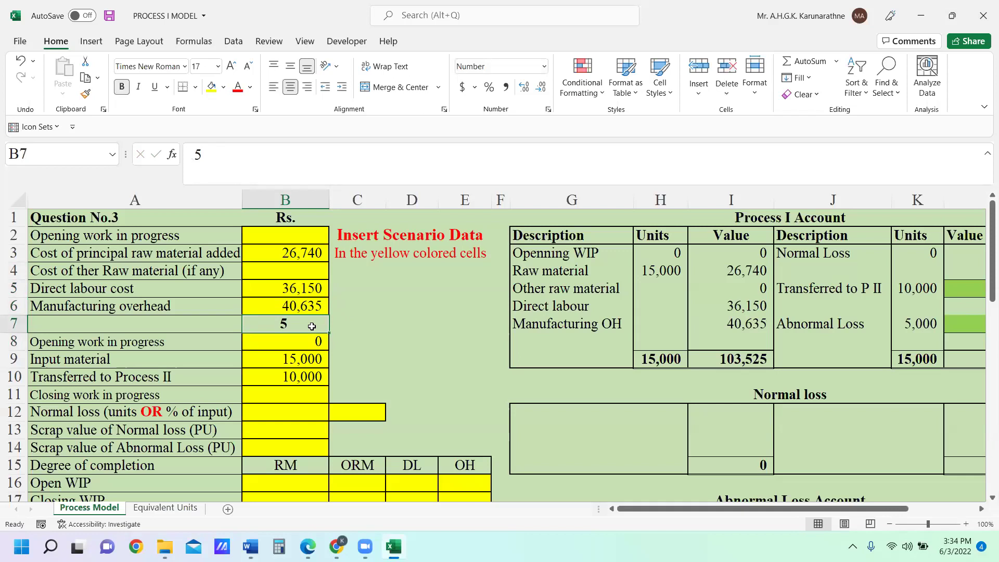
{"action": "type", "text": "Units"}
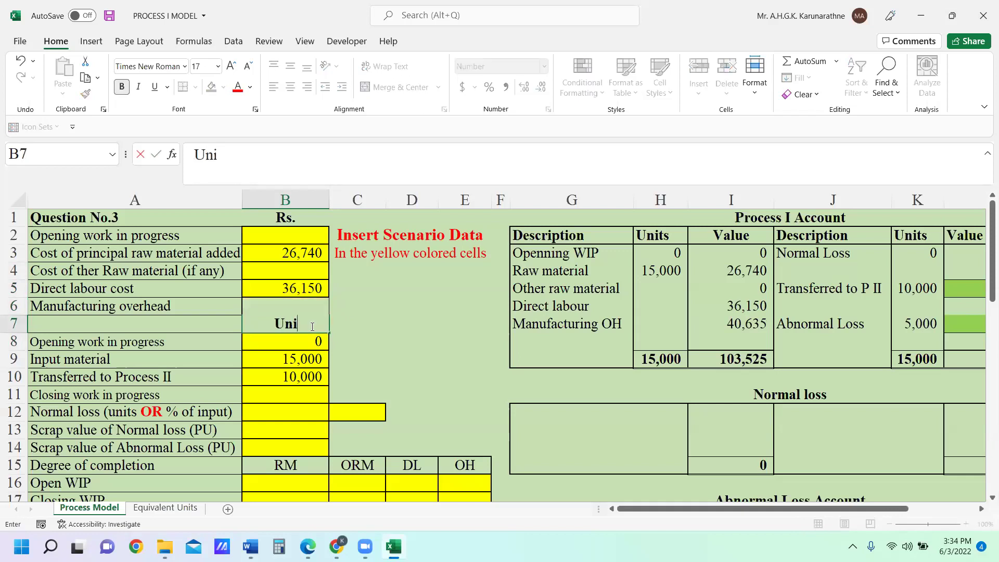
{"action": "left_click", "coordinate": [426, 359]}
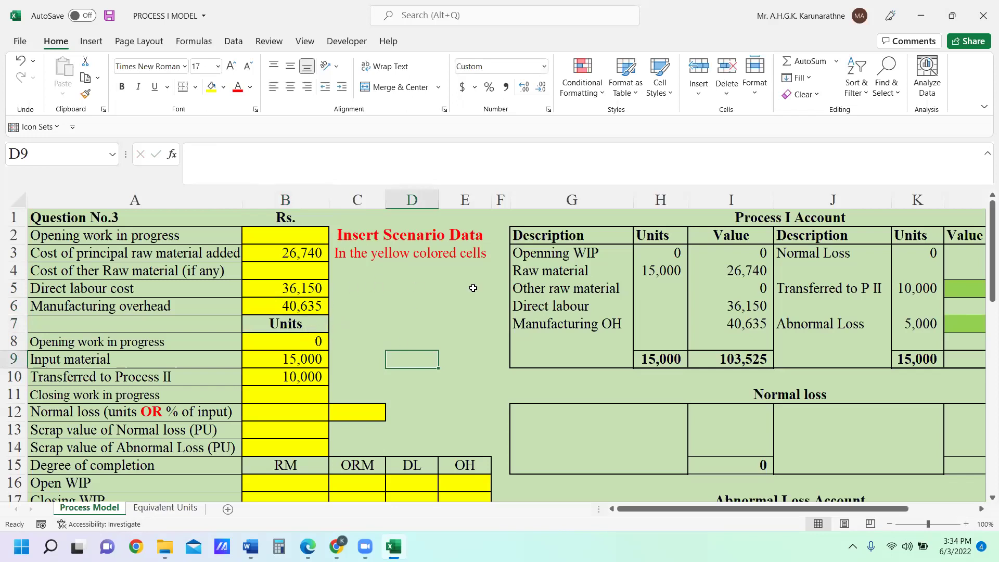
{"action": "left_click", "coordinate": [539, 311]}
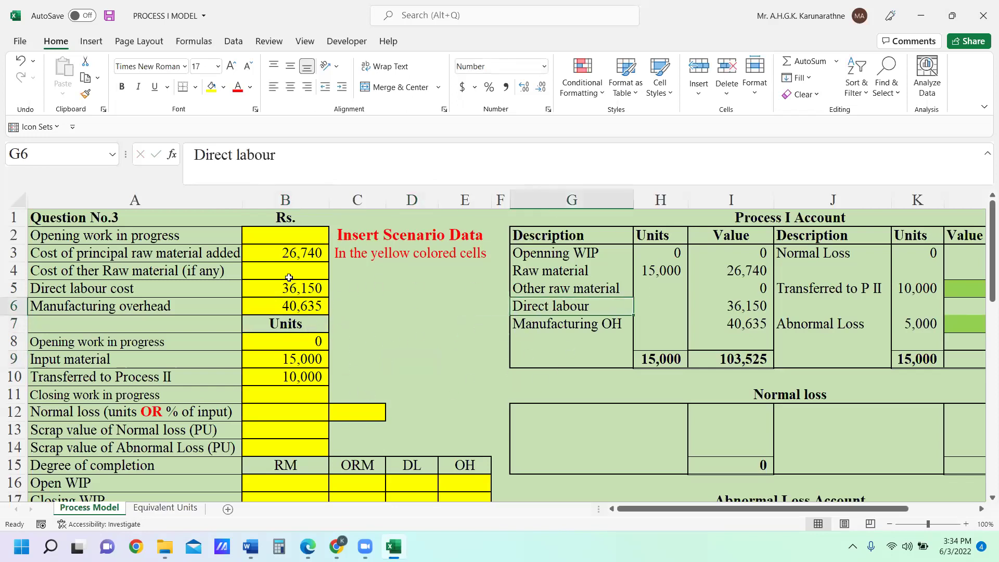
{"action": "left_click", "coordinate": [400, 313]}
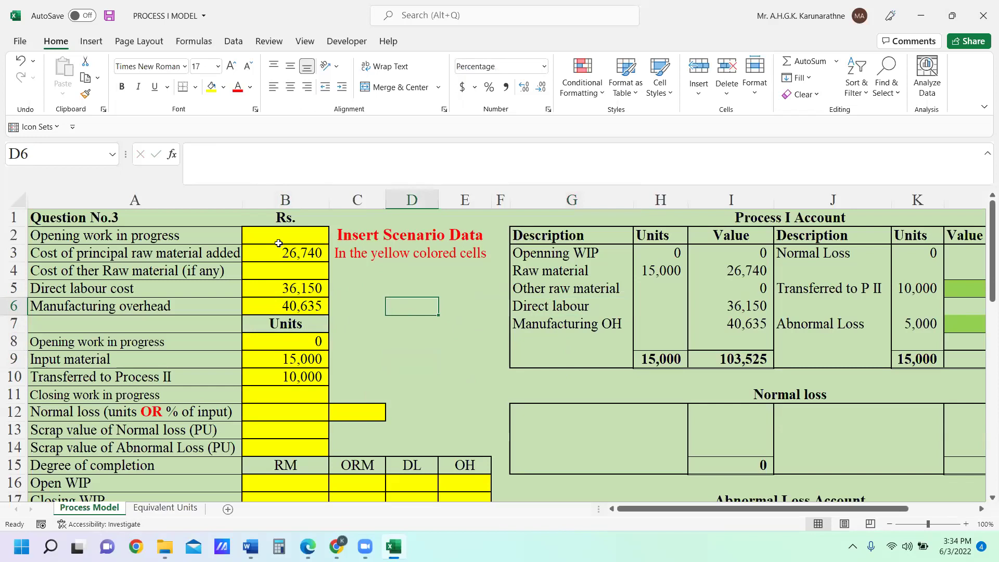
{"action": "left_click", "coordinate": [303, 340]}
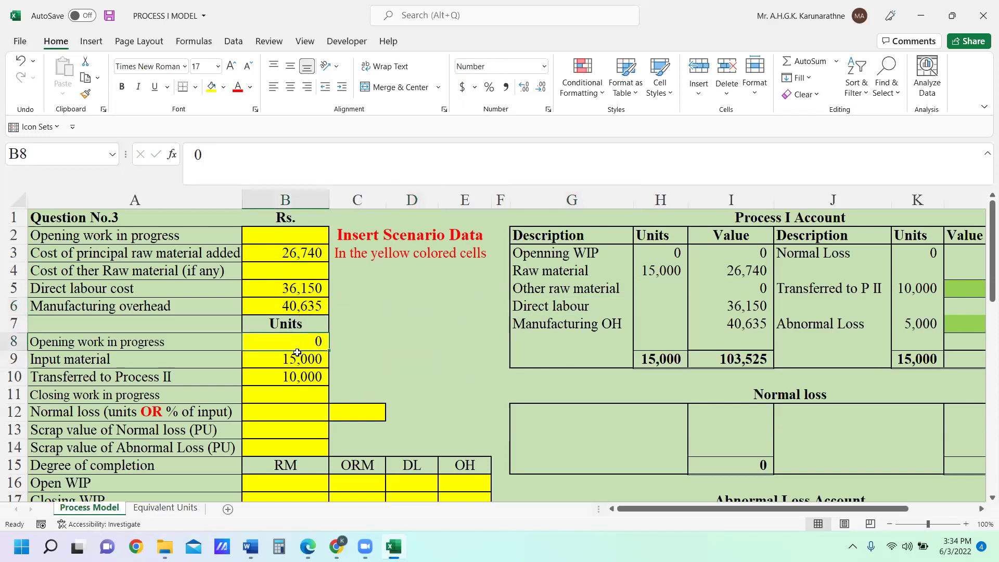
Enter 4,400 as the units of closing work in progress
{"action": "left_click", "coordinate": [289, 394]}
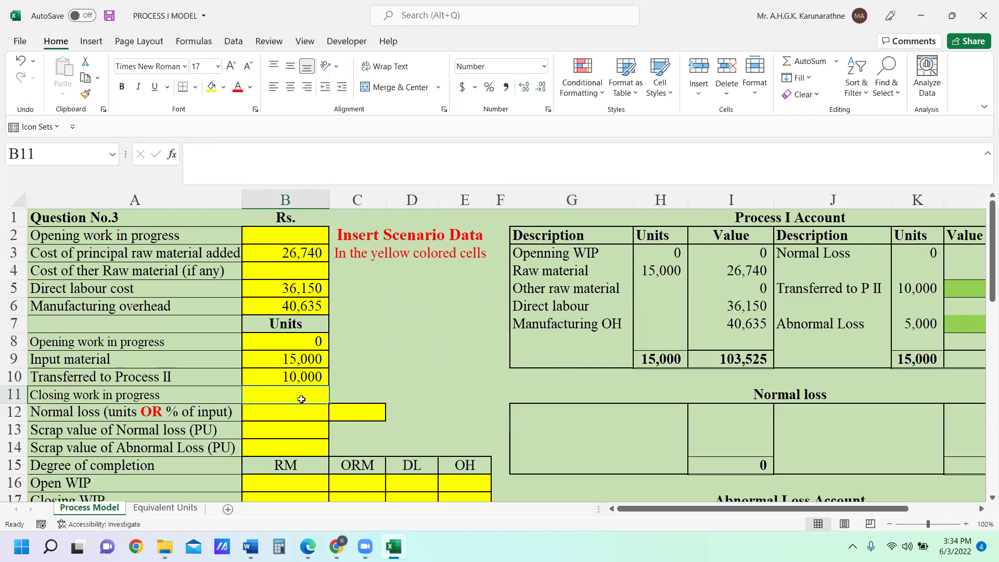
{"action": "type", "text": "4400"}
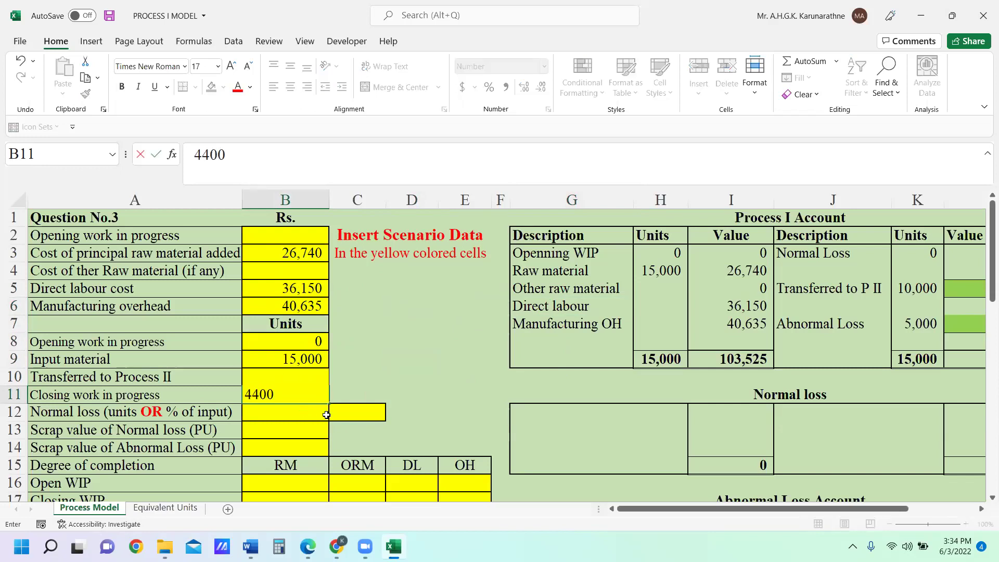
{"action": "key", "text": "Return"}
{"action": "scroll", "coordinate": [414, 361], "scroll_direction": "down", "scroll_amount": 1}
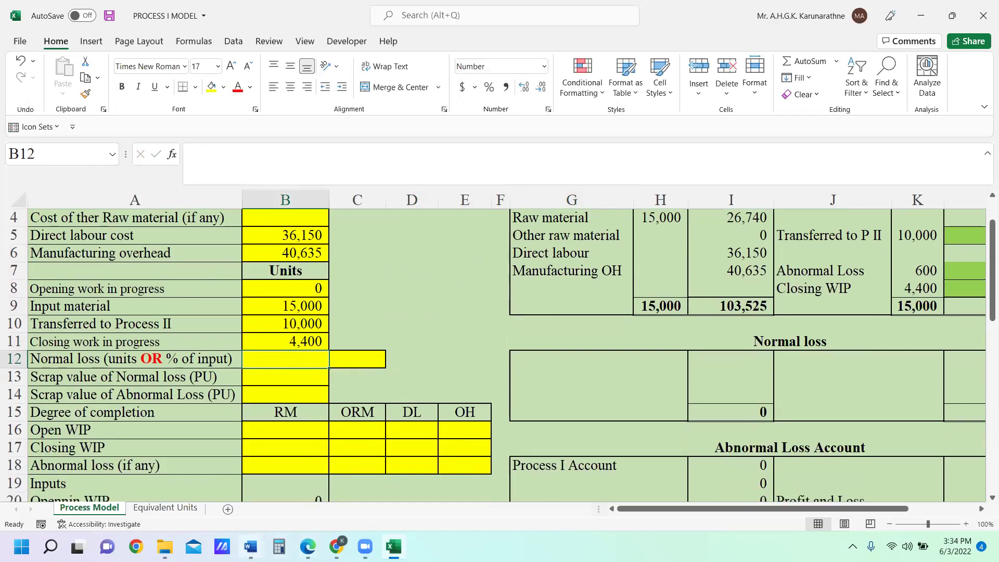
Switch to the Word manual and review Question 3's Process 1 figures, closing WIP units and completion percentages
{"action": "left_click", "coordinate": [250, 546]}
{"action": "scroll", "coordinate": [493, 349], "scroll_direction": "up", "scroll_amount": 5}
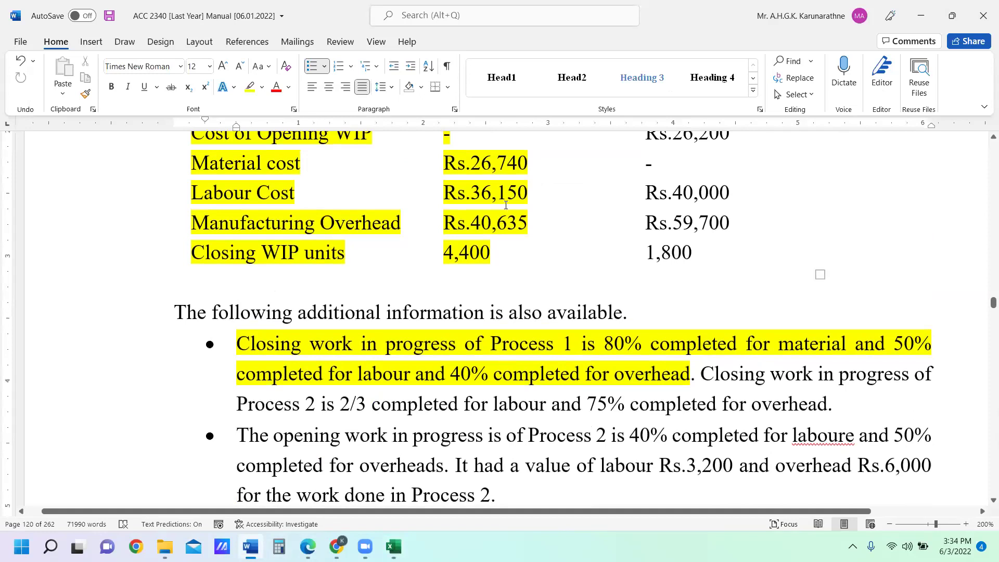
{"action": "scroll", "coordinate": [495, 209], "scroll_direction": "up", "scroll_amount": 3}
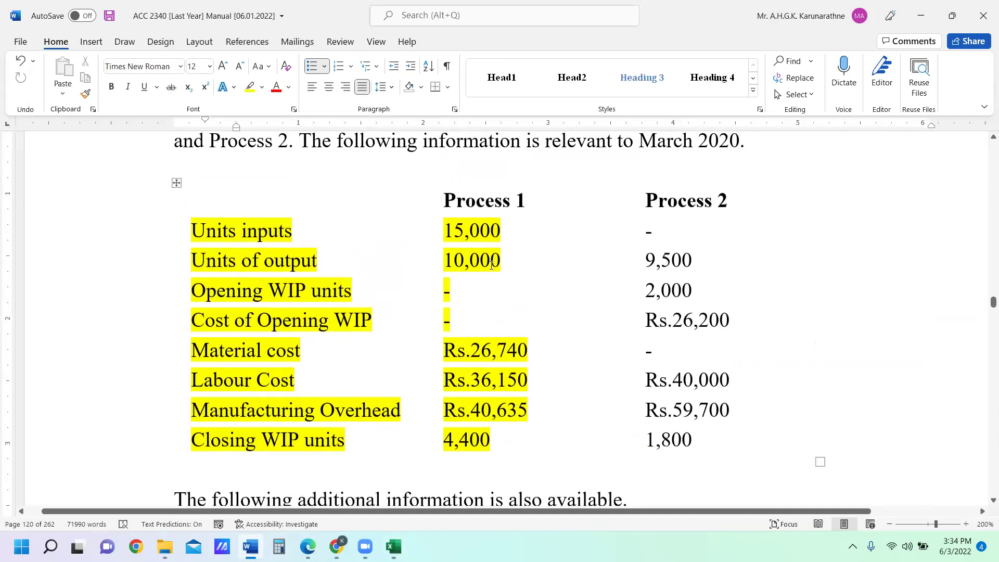
{"action": "scroll", "coordinate": [503, 356], "scroll_direction": "down", "scroll_amount": 4}
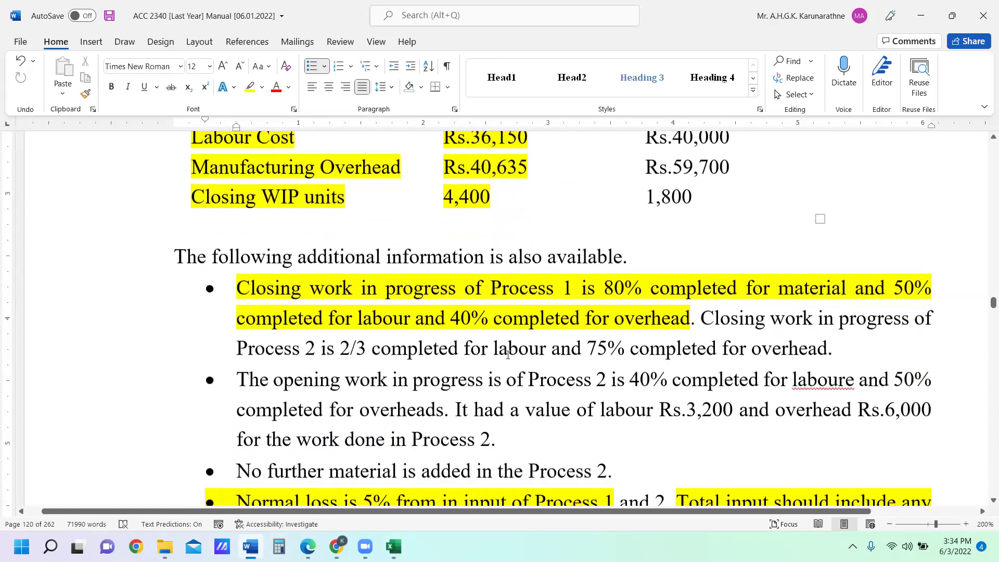
{"action": "scroll", "coordinate": [507, 354], "scroll_direction": "down", "scroll_amount": 1}
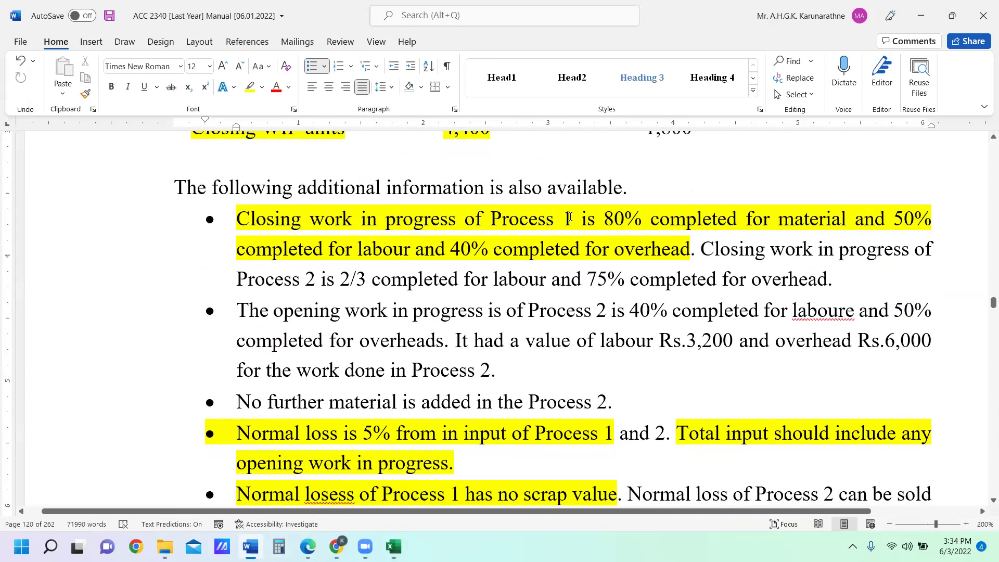
{"action": "scroll", "coordinate": [525, 212], "scroll_direction": "up", "scroll_amount": 1}
{"action": "left_click_drag", "start_coordinate": [498, 192], "coordinate": [473, 216]}
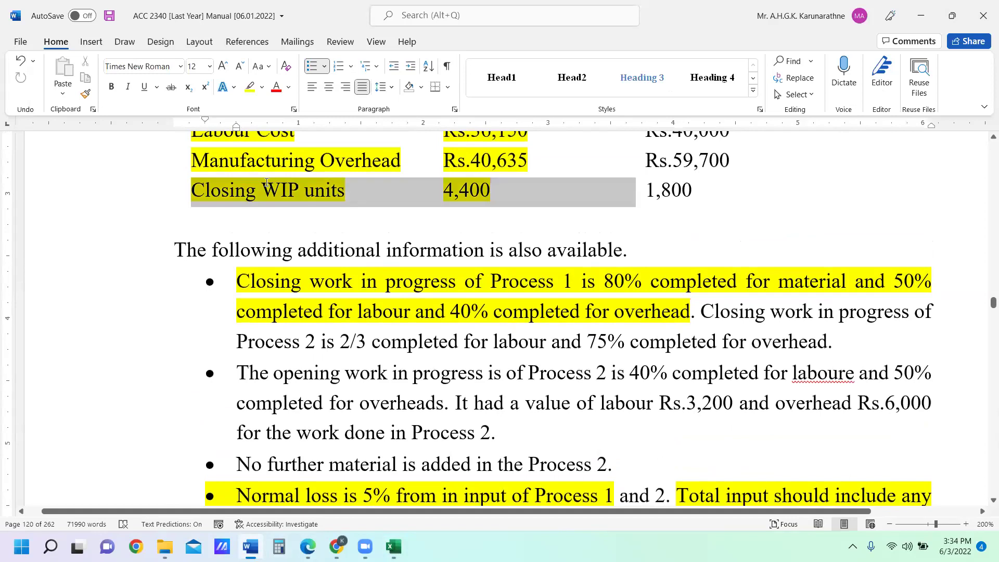
Examine the Process 1 closing work in progress completion percentages for material, labour and overhead in the additional information
{"action": "left_click", "coordinate": [610, 281]}
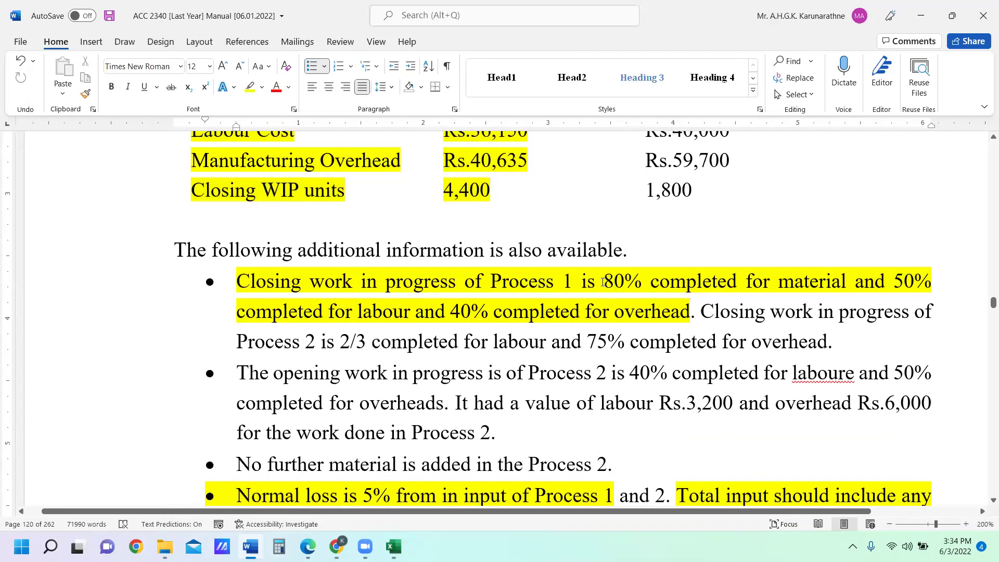
{"action": "left_click_drag", "start_coordinate": [602, 282], "coordinate": [745, 281]}
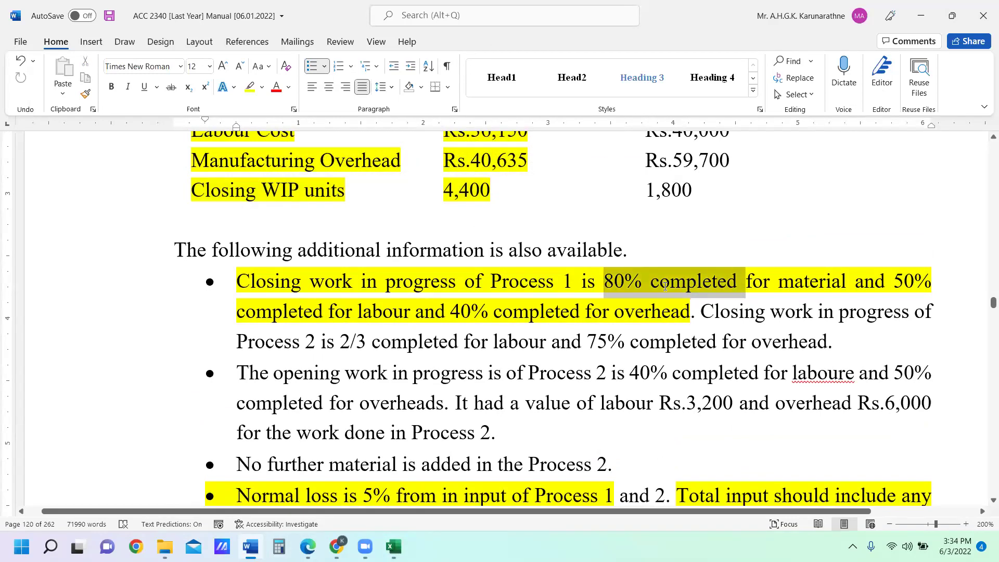
{"action": "left_click", "coordinate": [891, 284]}
{"action": "left_click_drag", "start_coordinate": [462, 319], "coordinate": [600, 319]}
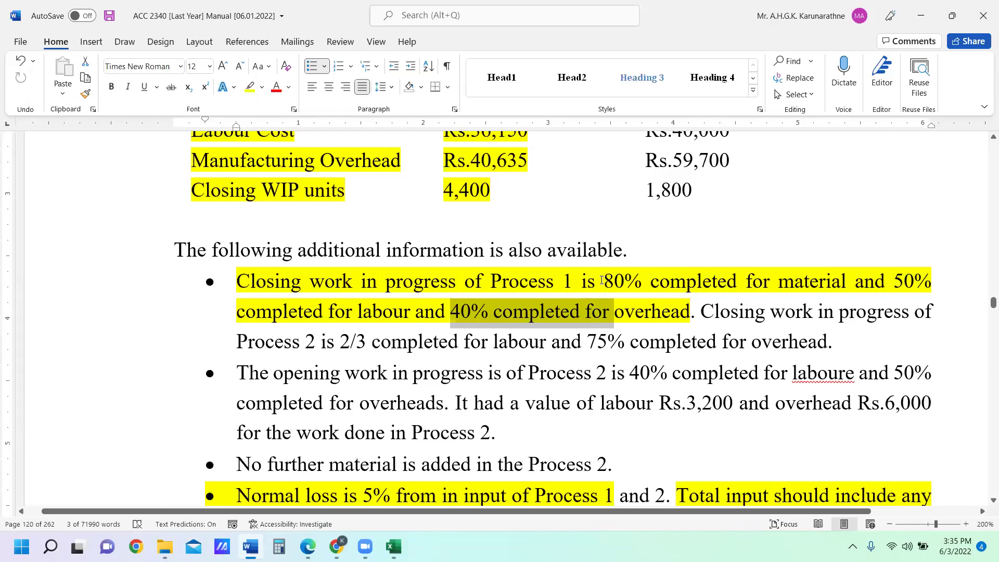
{"action": "left_click_drag", "start_coordinate": [601, 280], "coordinate": [642, 279]}
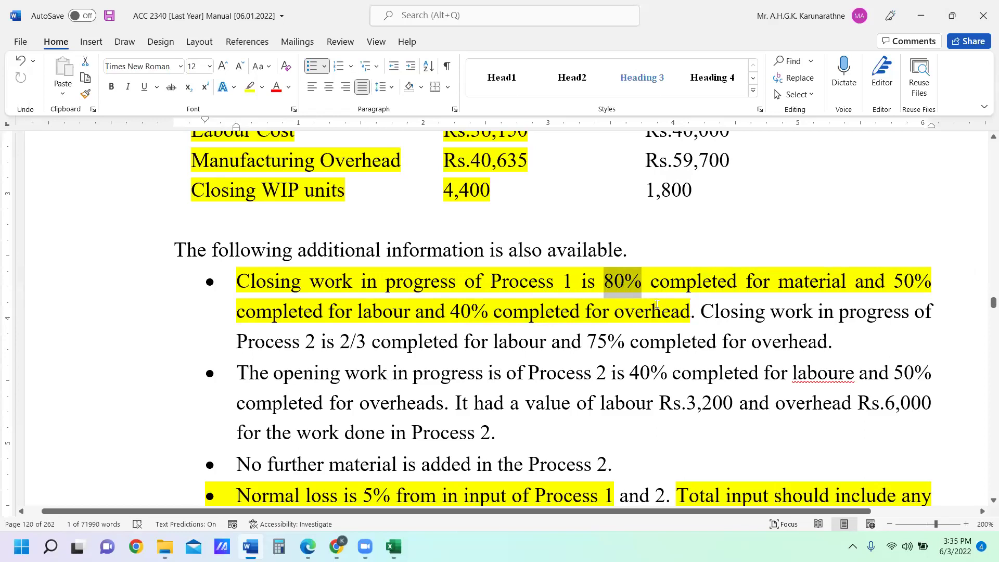
{"action": "left_click", "coordinate": [640, 285]}
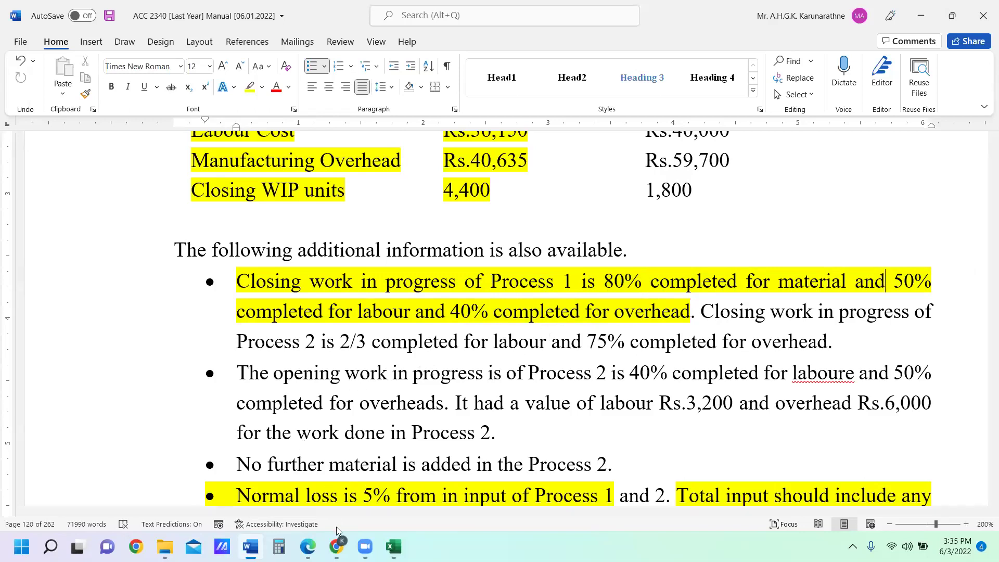
Switch to the Excel Process I model and enter closing WIP completion of 80% for RM, 50% for DL and 40% for OH
{"action": "mouse_move", "coordinate": [393, 546]}
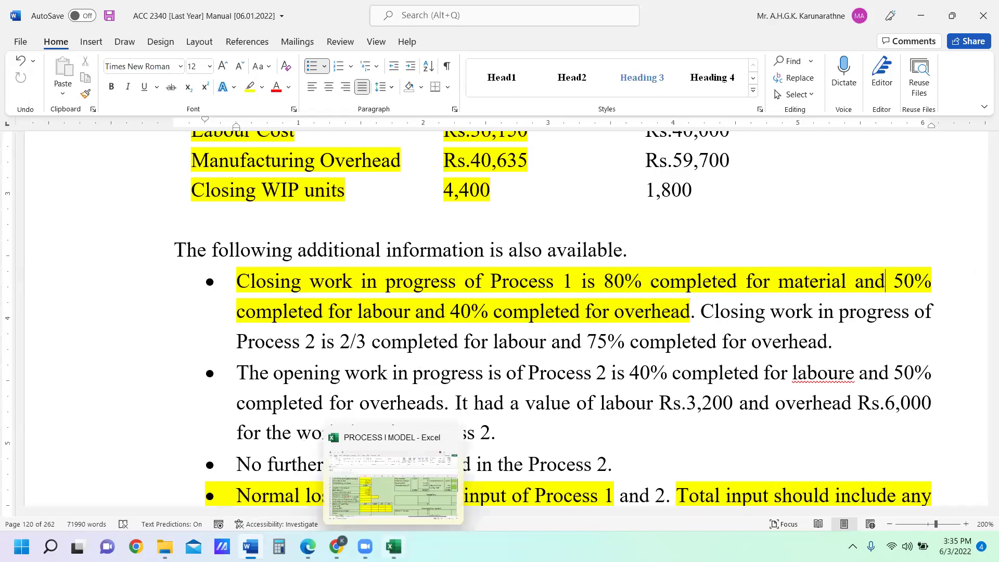
{"action": "left_click", "coordinate": [386, 499]}
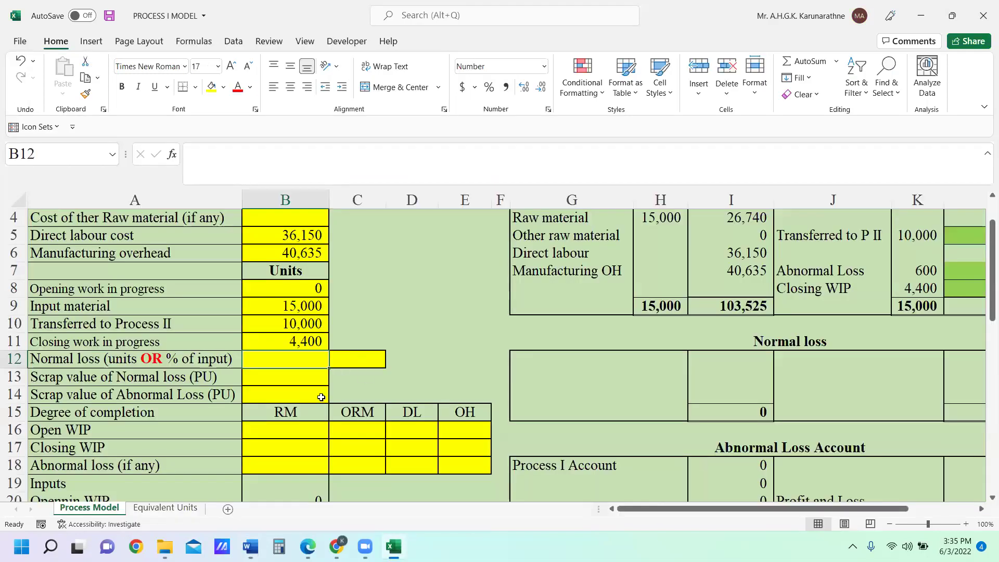
{"action": "left_click", "coordinate": [273, 445]}
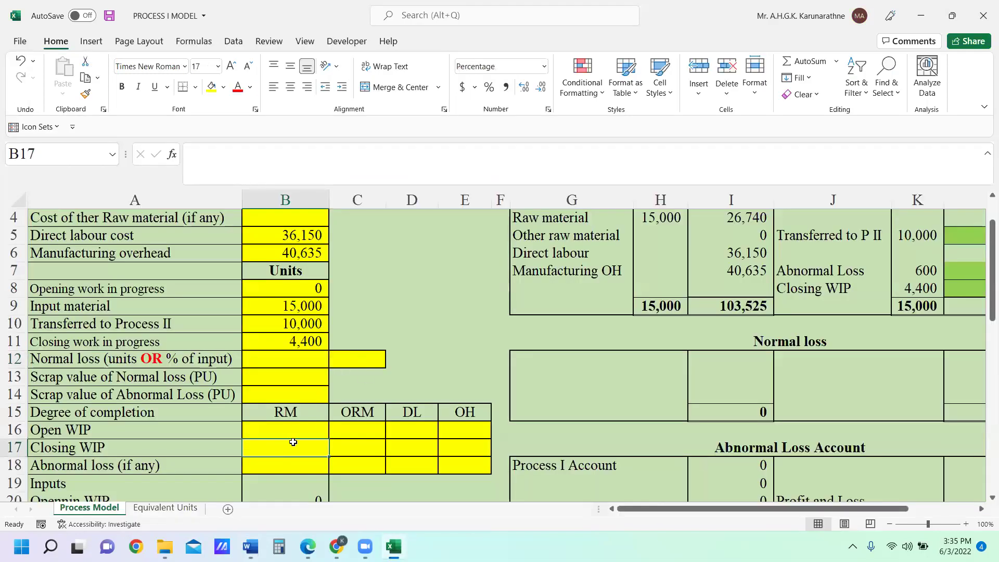
{"action": "type", "text": "80"}
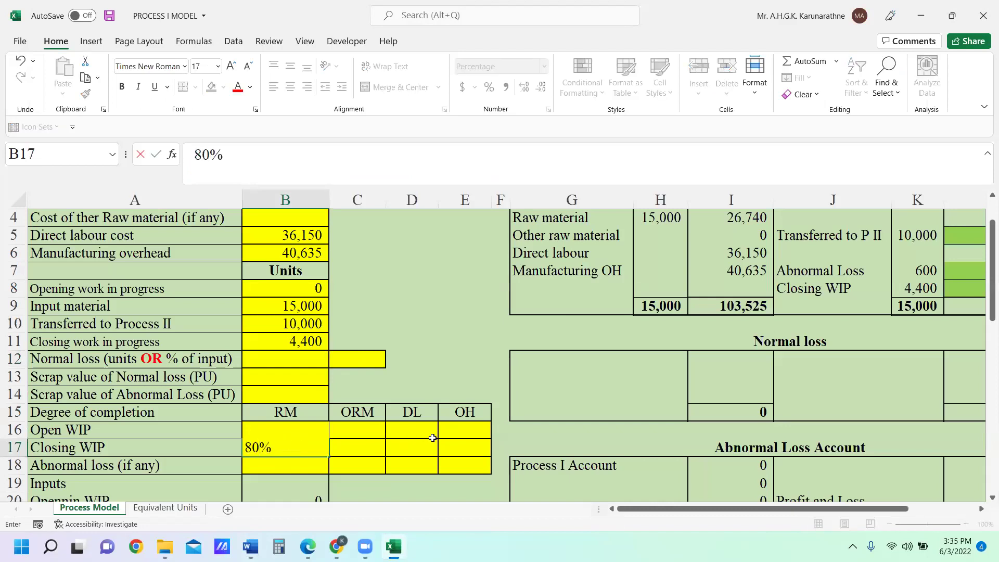
{"action": "left_click", "coordinate": [416, 444]}
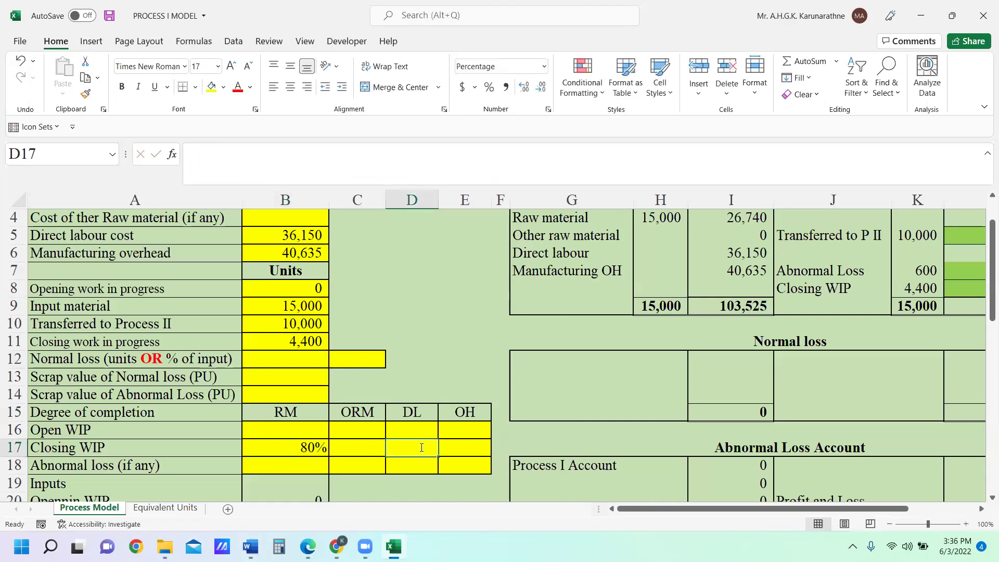
{"action": "type", "text": "50"}
{"action": "left_click", "coordinate": [465, 445]}
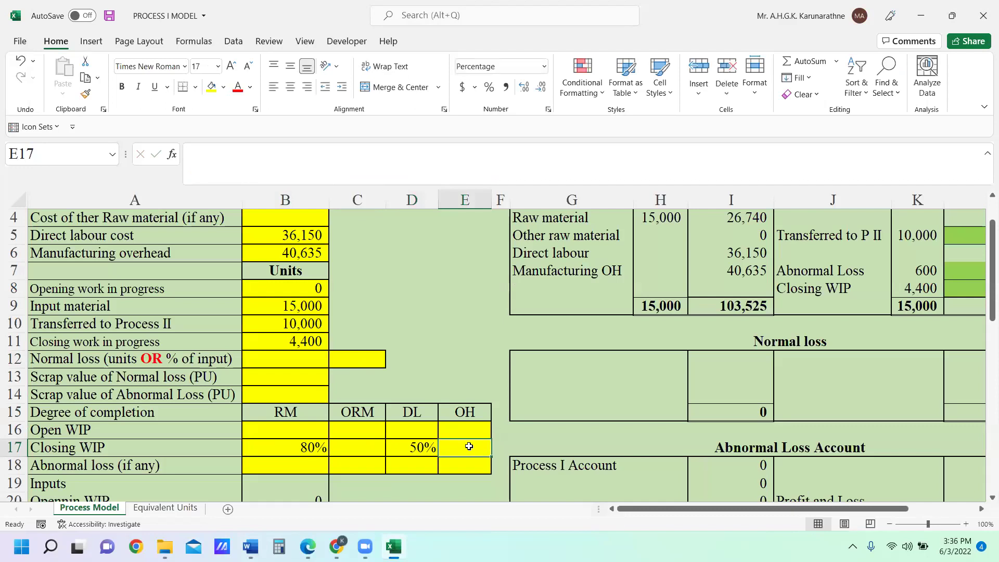
{"action": "type", "text": "40"}
{"action": "left_click", "coordinate": [503, 429]}
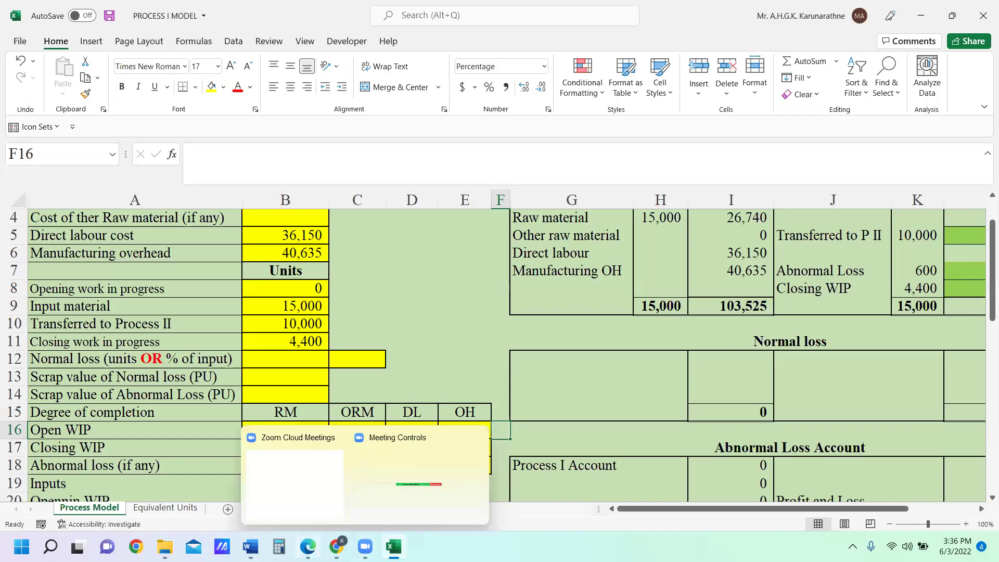
Look up the Process 1 normal loss in the Word manual and enter 5% as the normal loss percentage of input in the Excel model
{"action": "mouse_move", "coordinate": [250, 547]}
{"action": "left_click", "coordinate": [249, 483]}
{"action": "scroll", "coordinate": [272, 365], "scroll_direction": "down", "scroll_amount": 2}
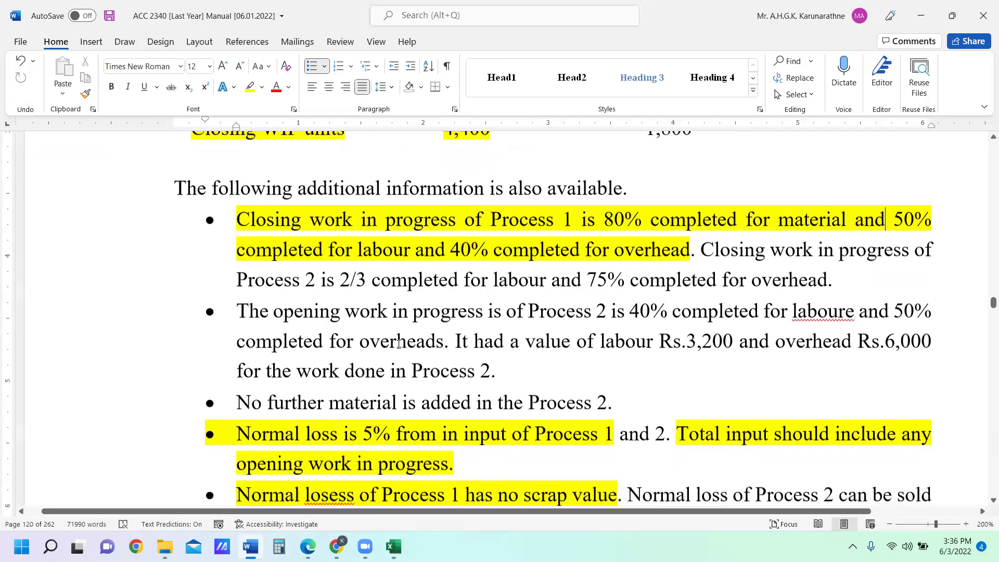
{"action": "scroll", "coordinate": [272, 365], "scroll_direction": "down", "scroll_amount": 2}
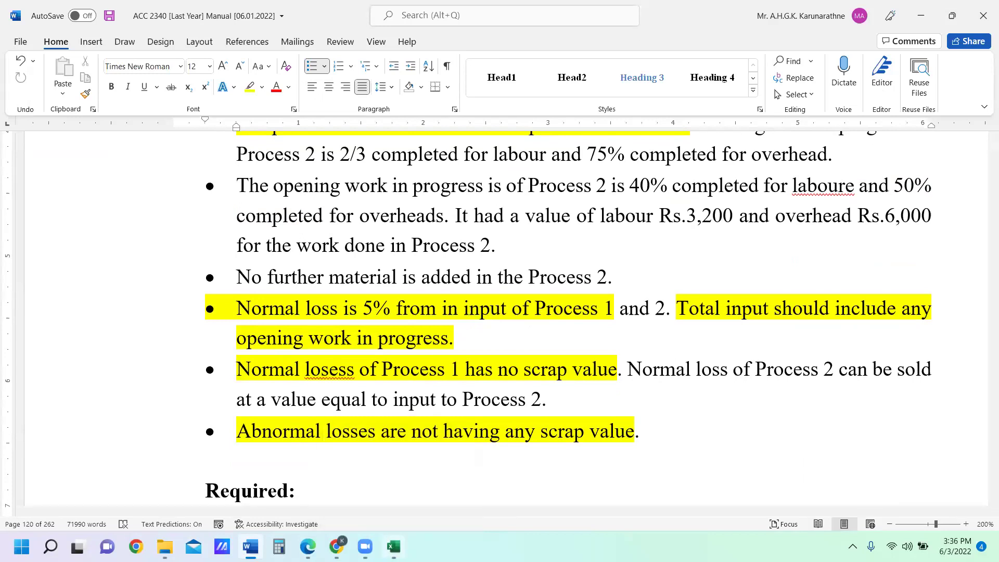
{"action": "left_click", "coordinate": [393, 546]}
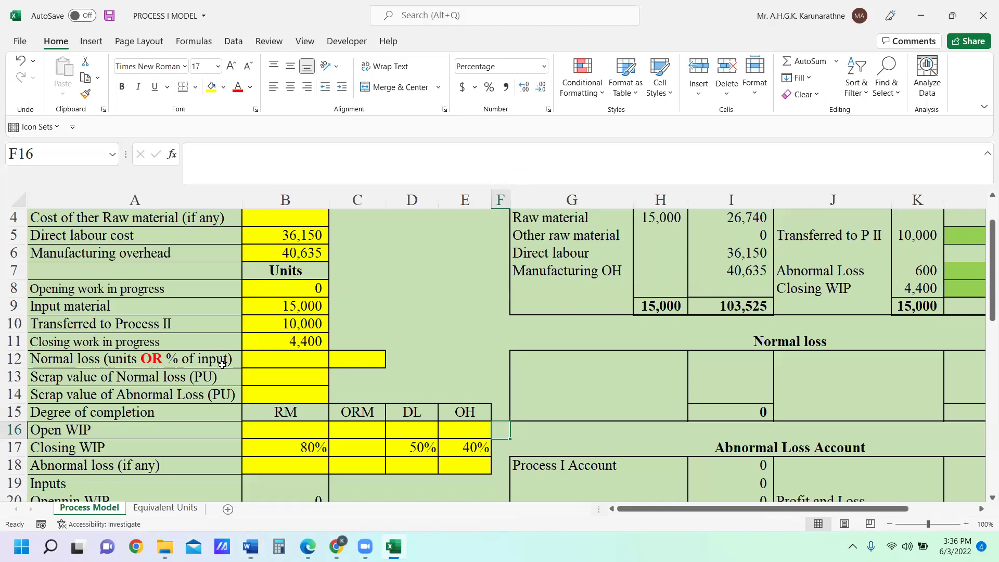
{"action": "left_click", "coordinate": [356, 360]}
{"action": "type", "text": "5"}
{"action": "key", "text": "Return"}
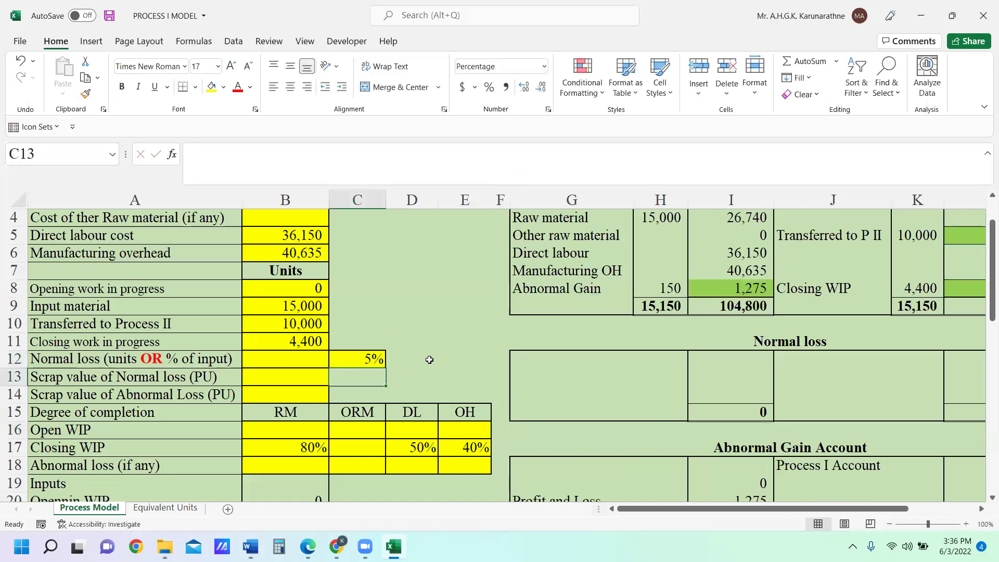
{"action": "scroll", "coordinate": [426, 362], "scroll_direction": "down", "scroll_amount": 1}
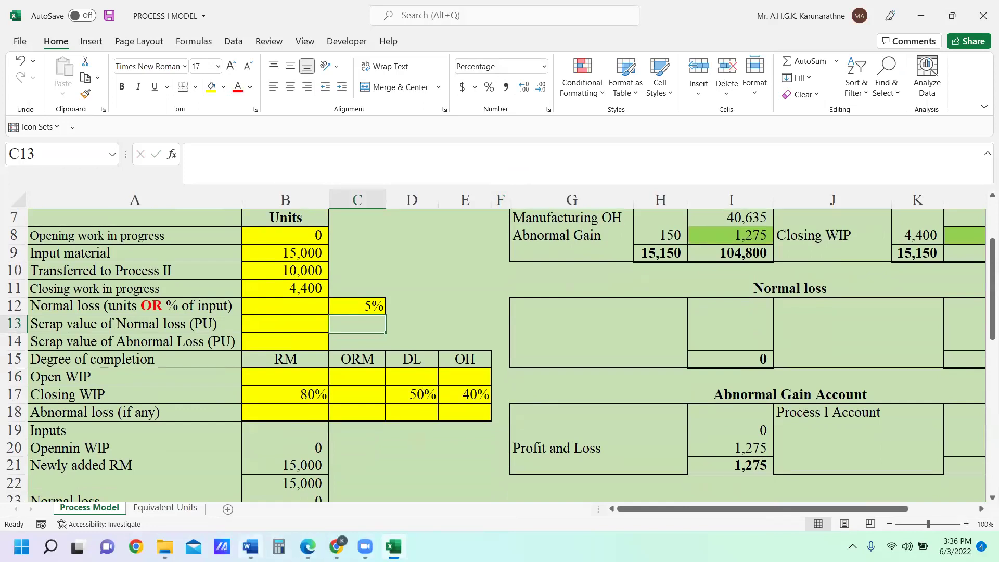
Check the scrap value notes in Word, then set the scrap values of normal loss and abnormal loss to 0 in the Excel model
{"action": "left_click", "coordinate": [250, 546]}
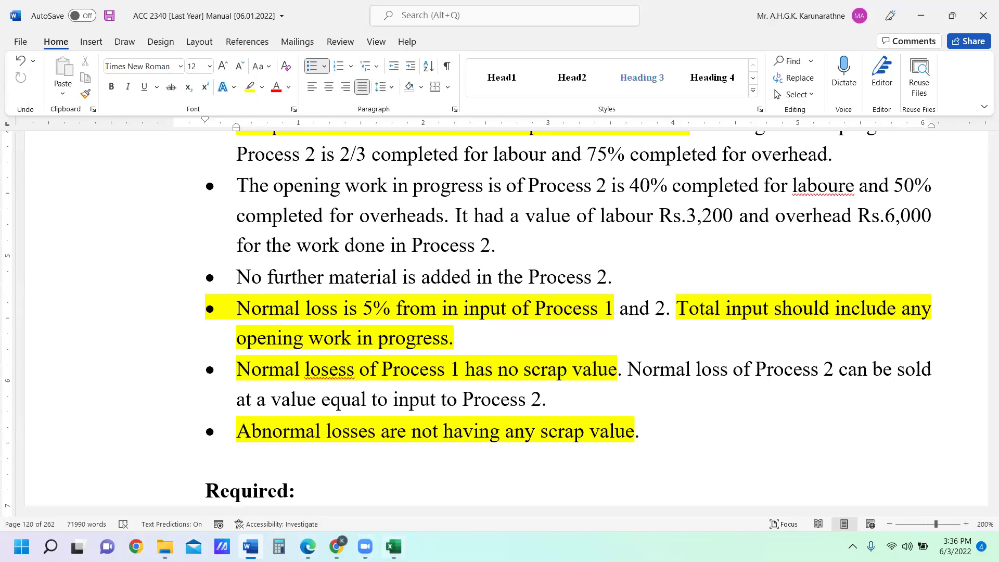
{"action": "left_click", "coordinate": [393, 546]}
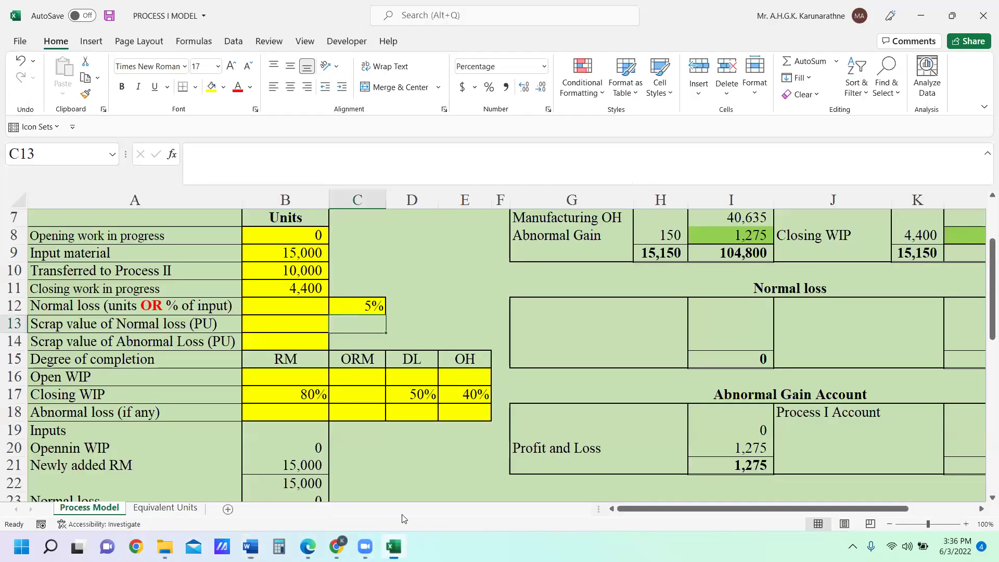
{"action": "left_click", "coordinate": [297, 323]}
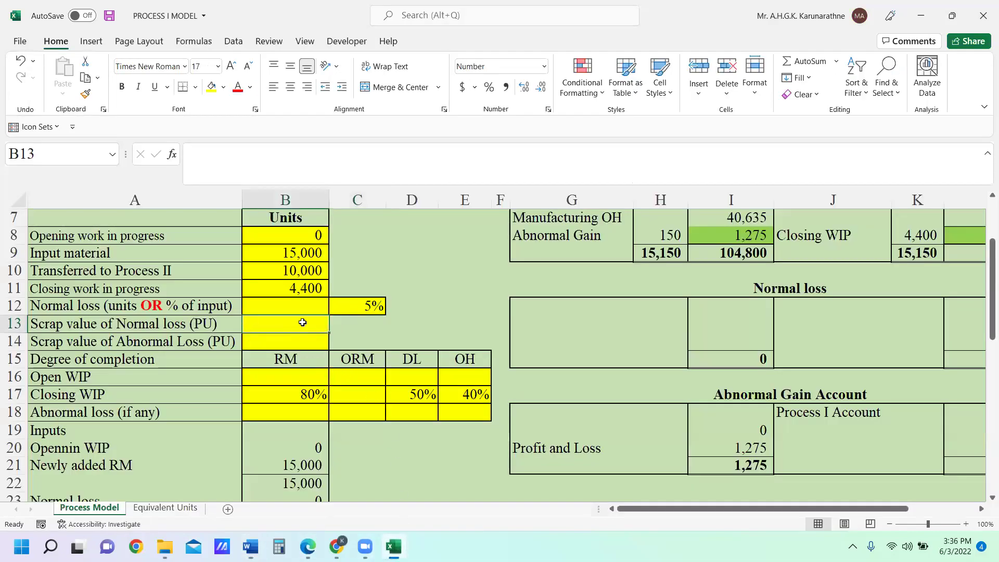
{"action": "type", "text": "0"}
{"action": "key", "text": "Return"}
{"action": "type", "text": "0"}
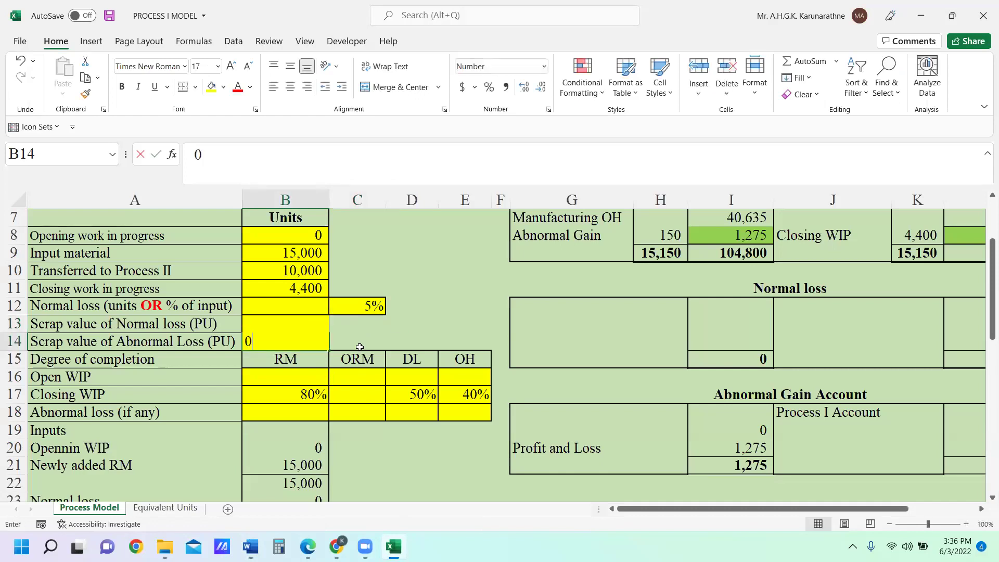
{"action": "left_click", "coordinate": [398, 325]}
Review the scenario data against the Process I, Normal Loss and Abnormal Gain accounts
{"action": "scroll", "coordinate": [410, 310], "scroll_direction": "up", "scroll_amount": 2}
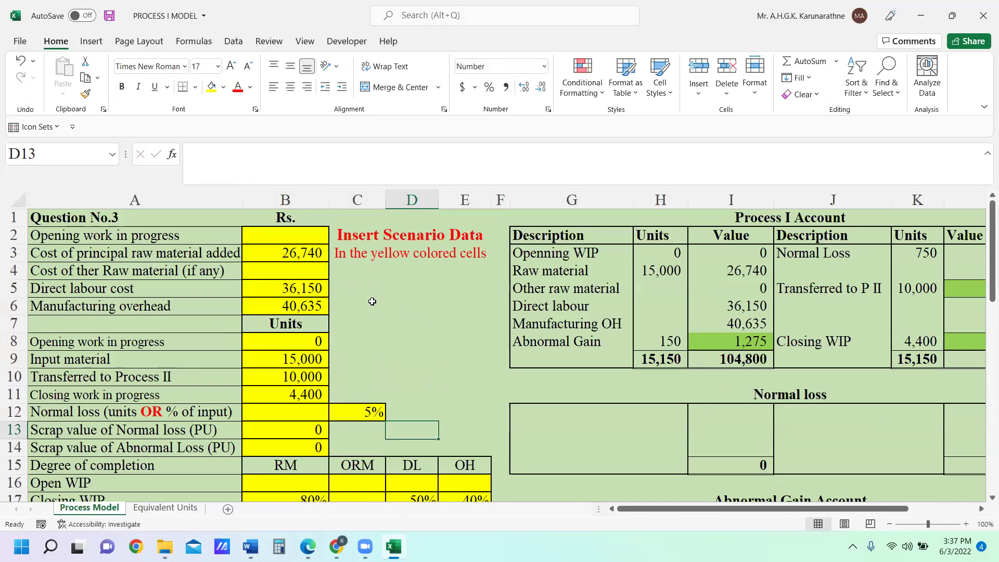
{"action": "scroll", "coordinate": [372, 301], "scroll_direction": "down", "scroll_amount": 1}
{"action": "scroll", "coordinate": [411, 299], "scroll_direction": "up", "scroll_amount": 1}
{"action": "scroll", "coordinate": [888, 325], "scroll_direction": "down", "scroll_amount": 1}
{"action": "scroll", "coordinate": [888, 325], "scroll_direction": "down", "scroll_amount": 1}
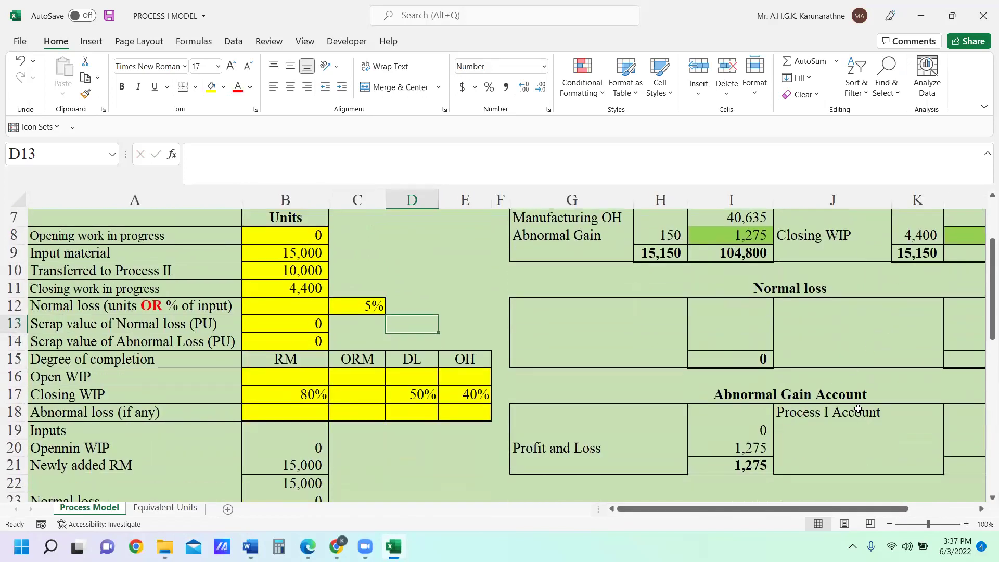
{"action": "scroll", "coordinate": [711, 393], "scroll_direction": "up", "scroll_amount": 2}
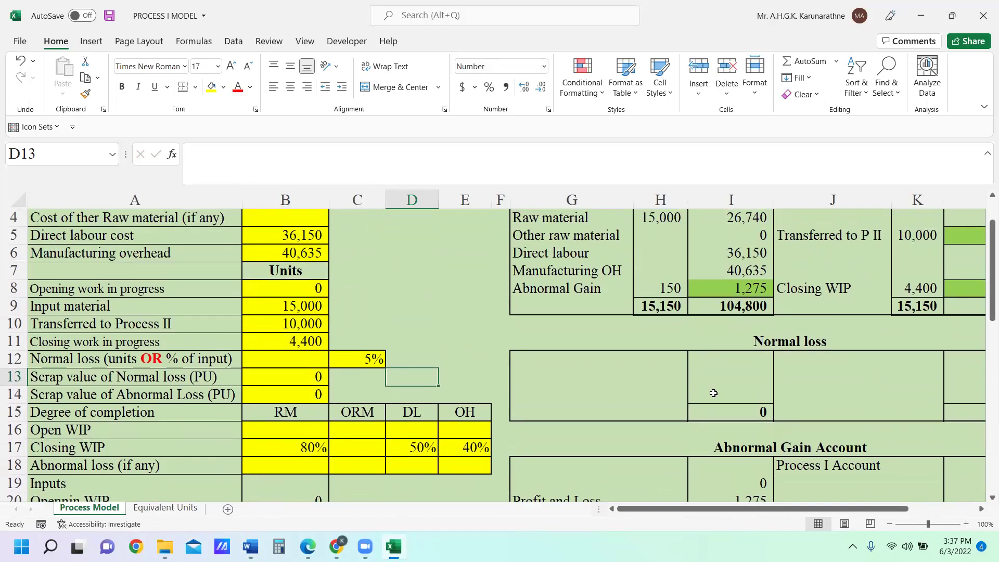
{"action": "scroll", "coordinate": [710, 387], "scroll_direction": "up", "scroll_amount": 1}
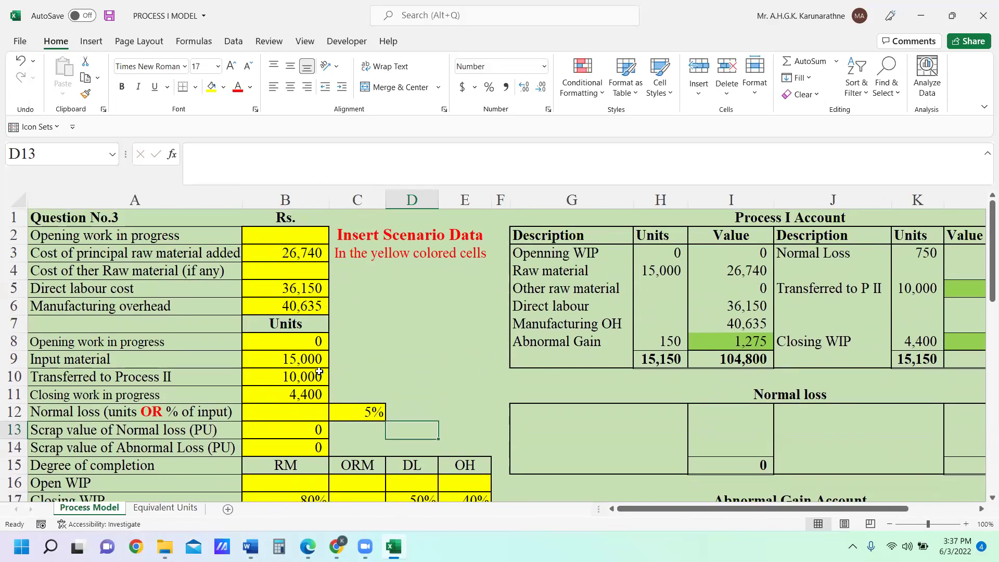
{"action": "scroll", "coordinate": [781, 444], "scroll_direction": "down", "scroll_amount": 1}
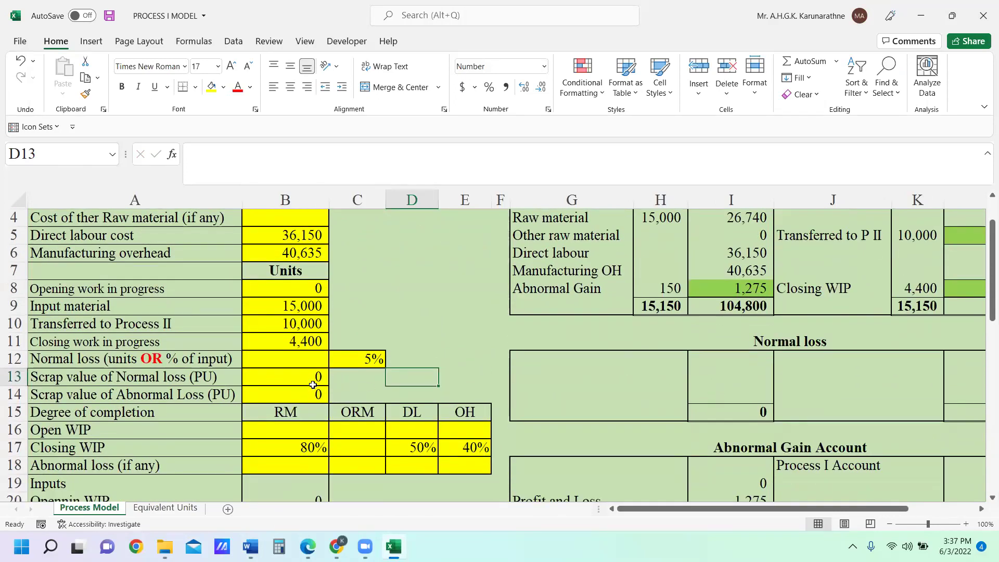
Try 9,500 units transferred to Process II and examine the Process I and Abnormal Loss accounts
{"action": "left_click", "coordinate": [301, 325]}
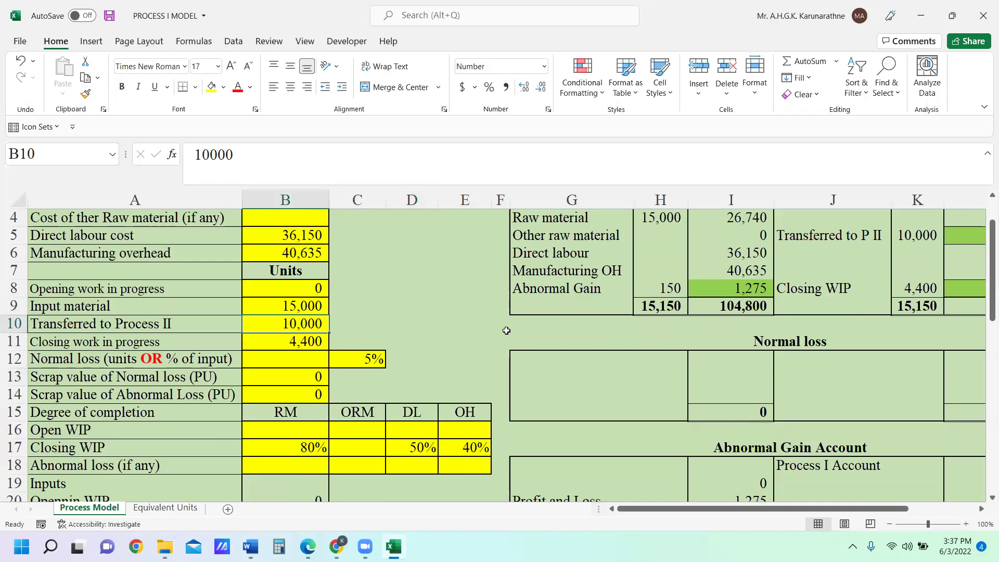
{"action": "type", "text": "9500"}
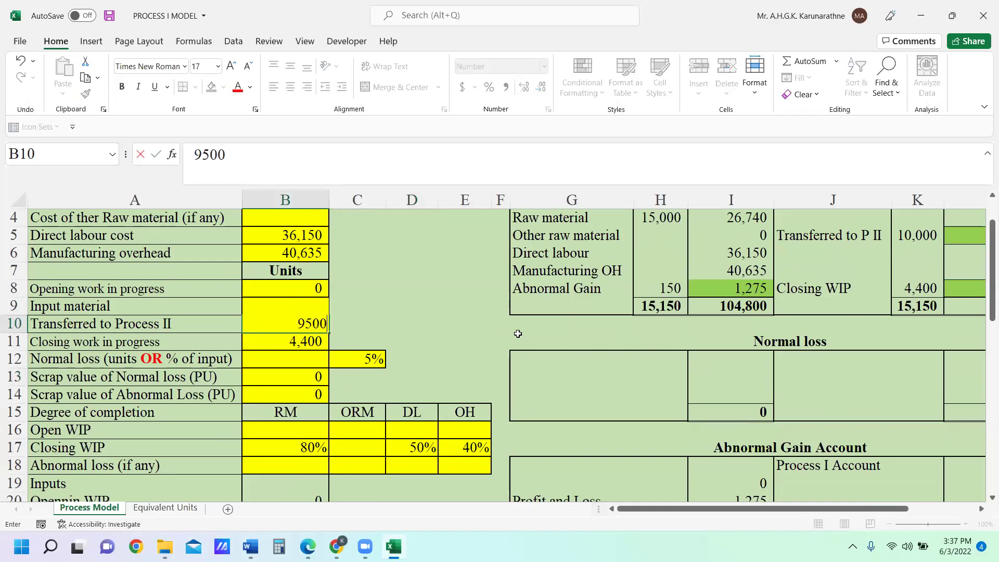
{"action": "left_click", "coordinate": [467, 303]}
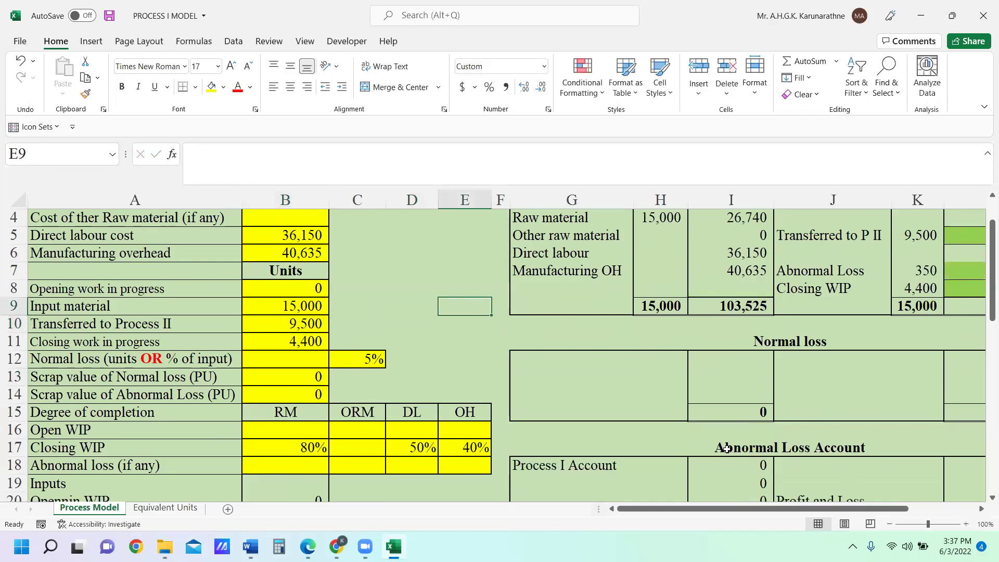
{"action": "scroll", "coordinate": [886, 440], "scroll_direction": "down", "scroll_amount": 1}
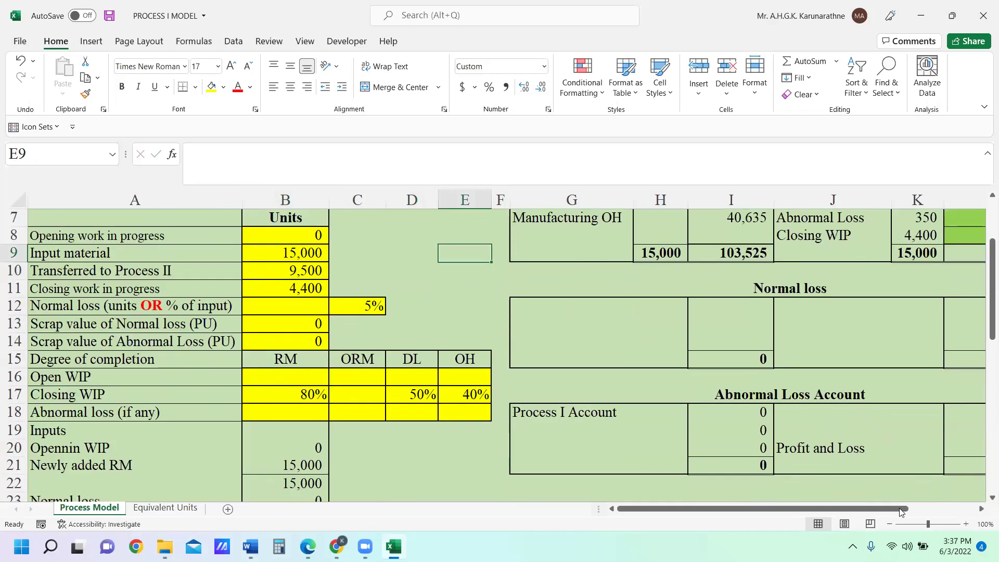
{"action": "mouse_move", "coordinate": [868, 508]}
{"action": "left_mouse_down"}
{"action": "mouse_move", "coordinate": [885, 508]}
{"action": "mouse_move", "coordinate": [859, 507]}
{"action": "left_mouse_up"}
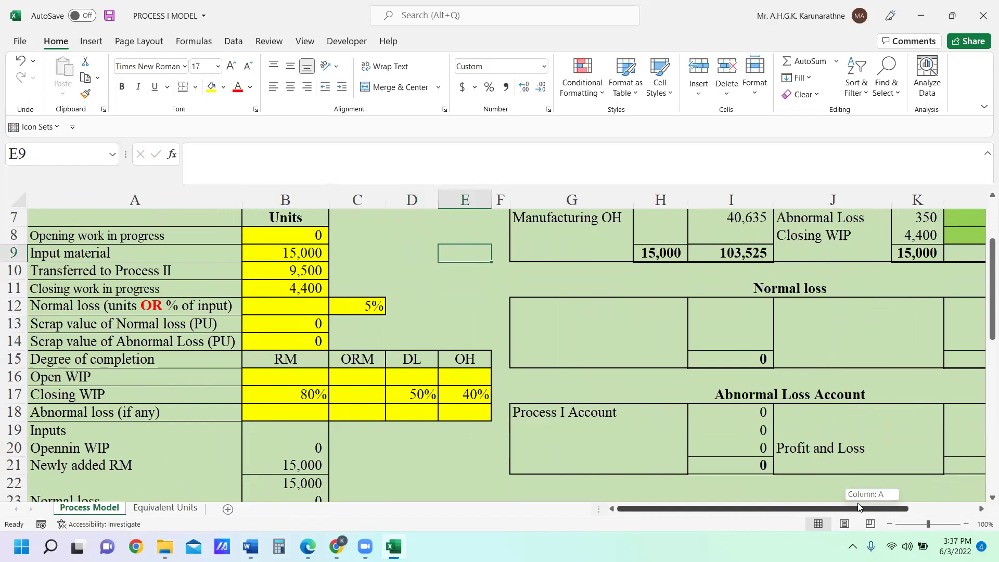
{"action": "left_click_drag", "start_coordinate": [859, 507], "coordinate": [824, 508]}
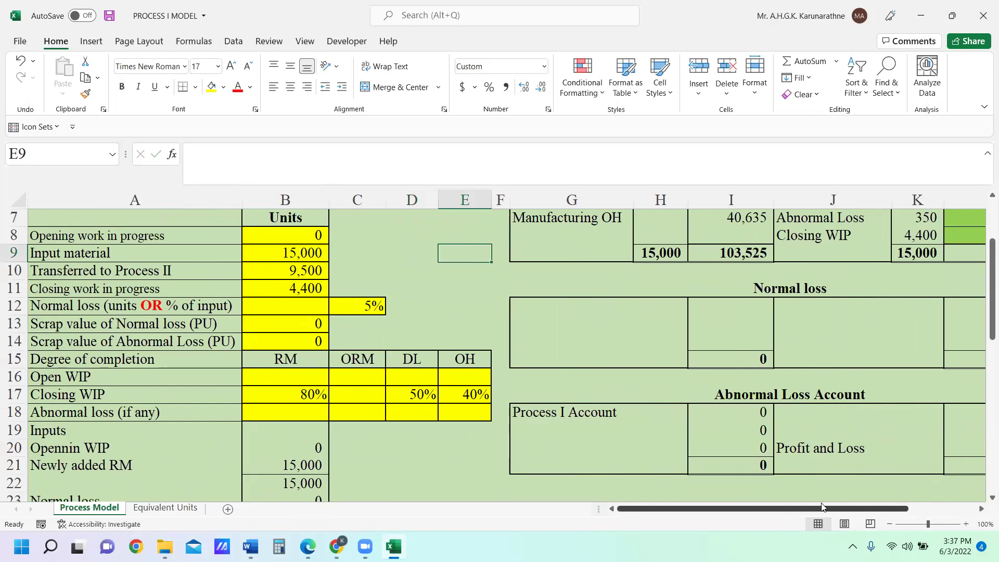
{"action": "left_click", "coordinate": [791, 509]}
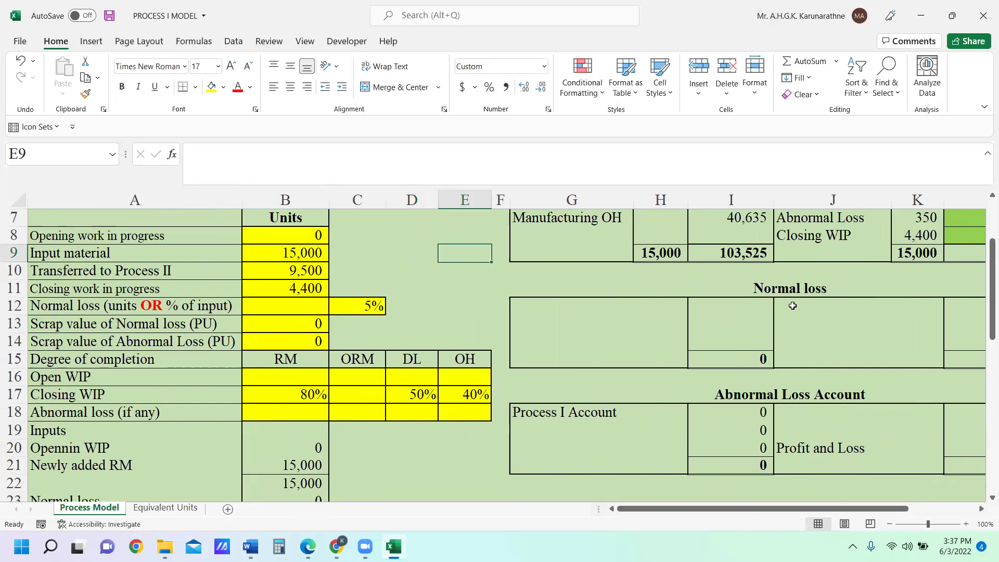
Try 10,000 units transferred to Process II and examine the Process I and abnormal gain accounts
{"action": "left_click", "coordinate": [316, 271]}
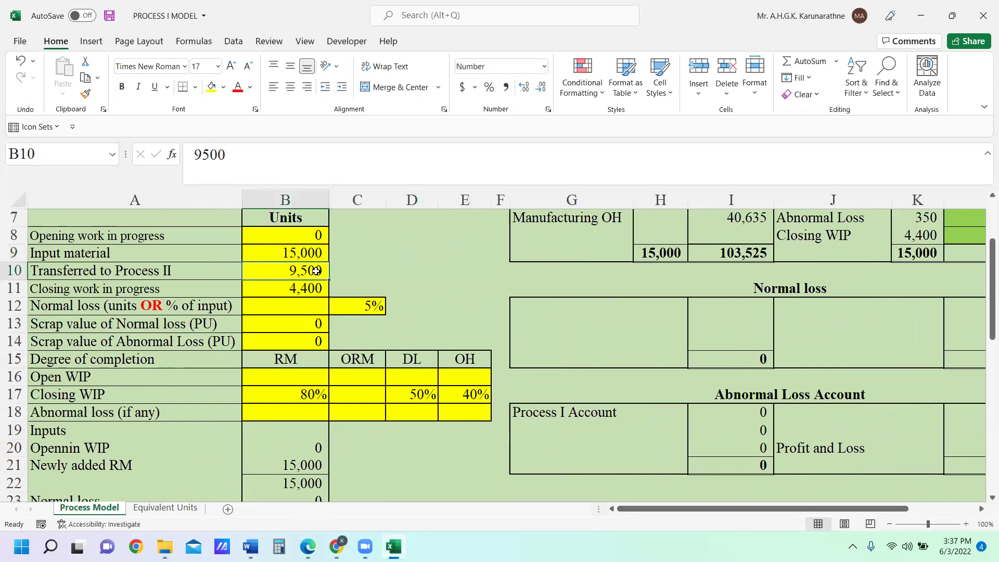
{"action": "type", "text": "1000"}
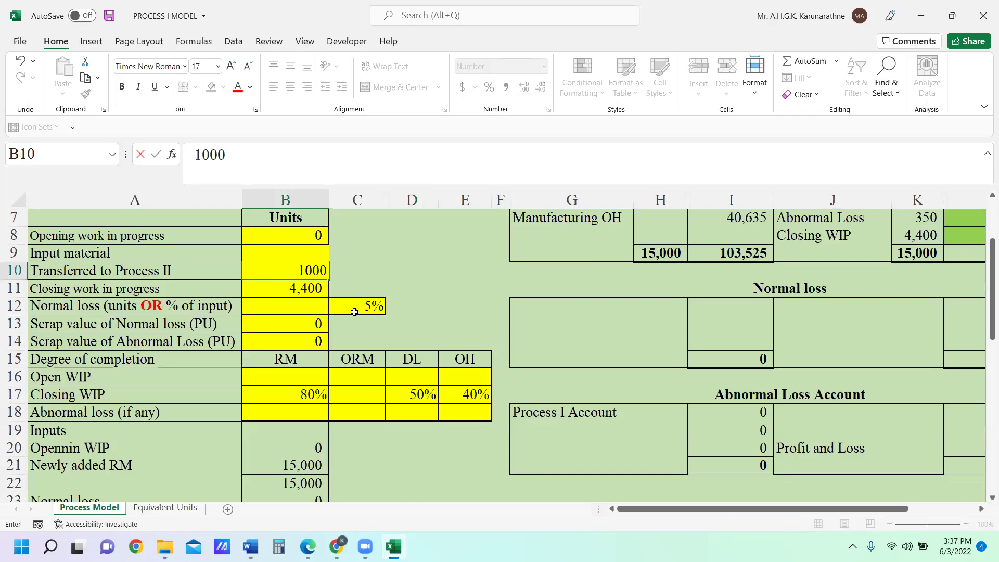
{"action": "type", "text": "0"}
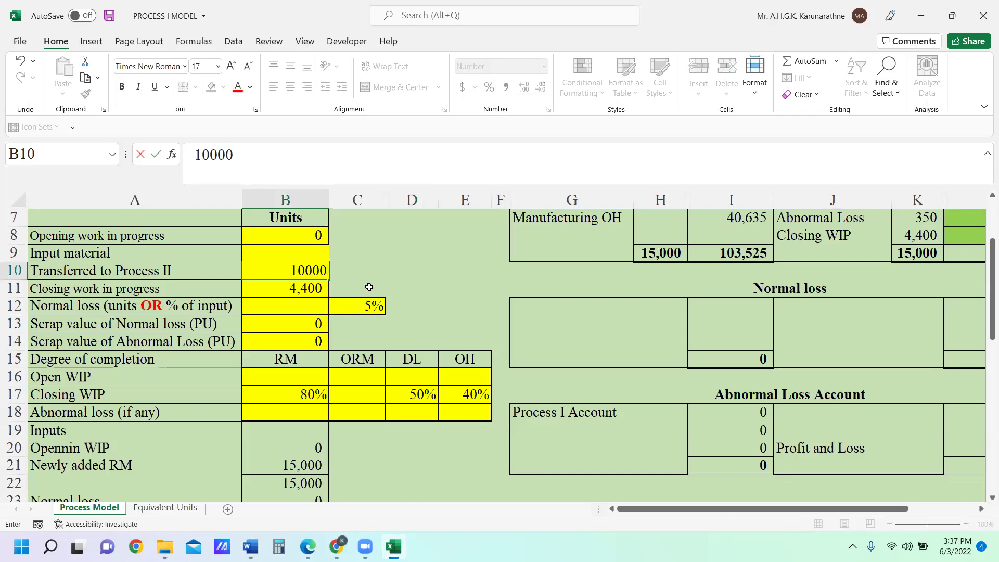
{"action": "key", "text": "Return"}
{"action": "left_click", "coordinate": [416, 271]}
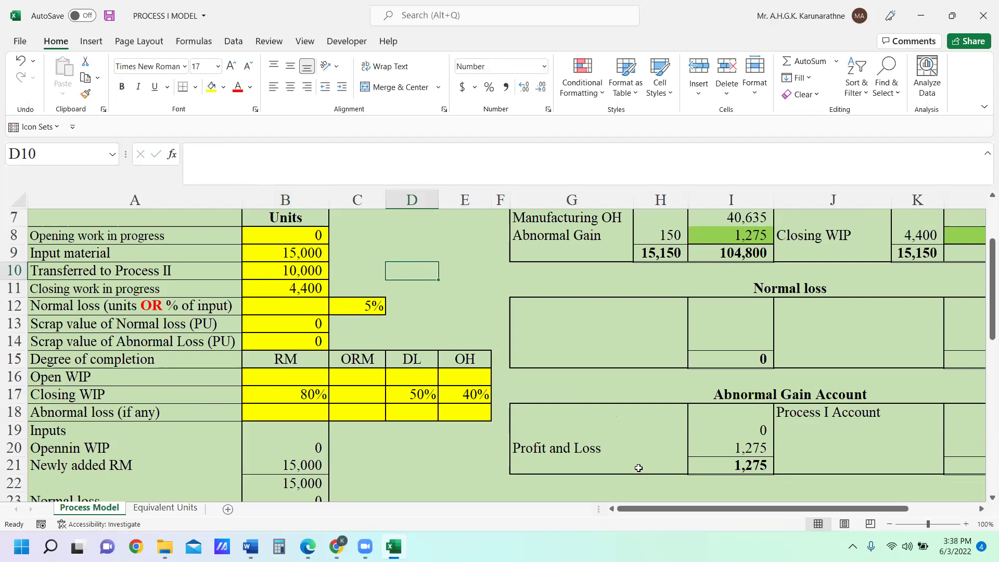
Enter 100% as the abnormal loss degree of completion for RM, DL and OH
{"action": "left_click", "coordinate": [281, 411]}
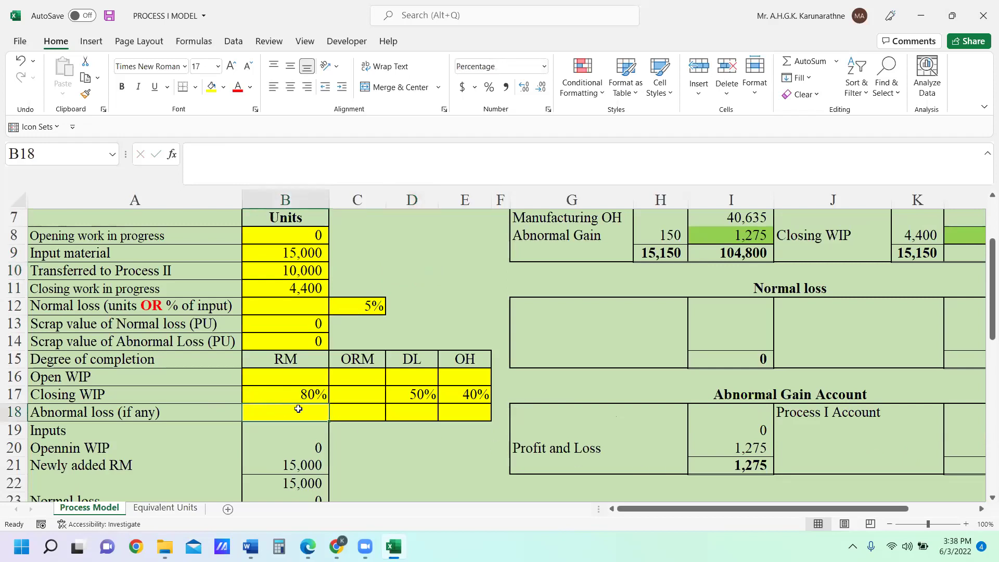
{"action": "type", "text": "100"}
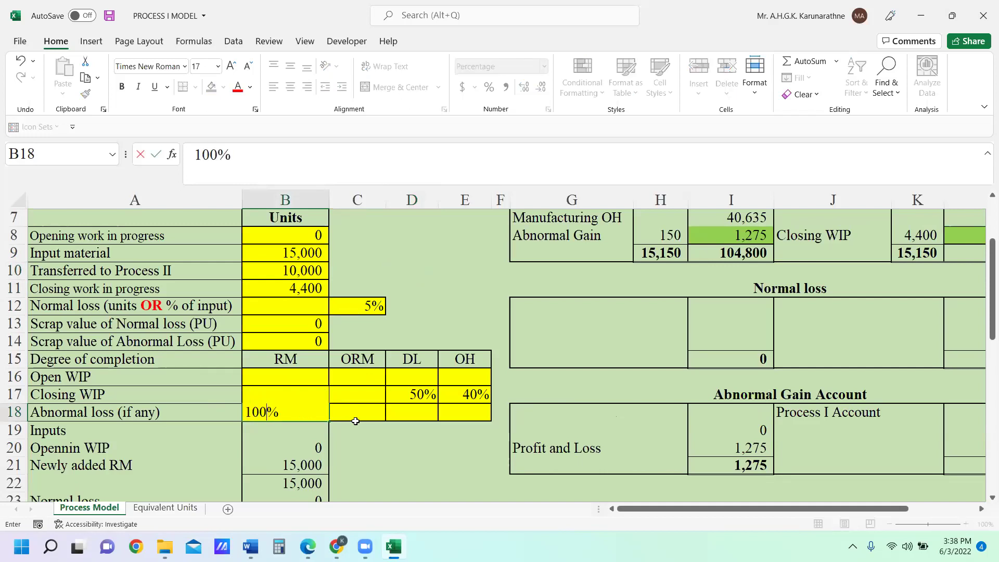
{"action": "left_click", "coordinate": [370, 416]}
{"action": "left_click", "coordinate": [413, 414]}
{"action": "type", "text": "100"}
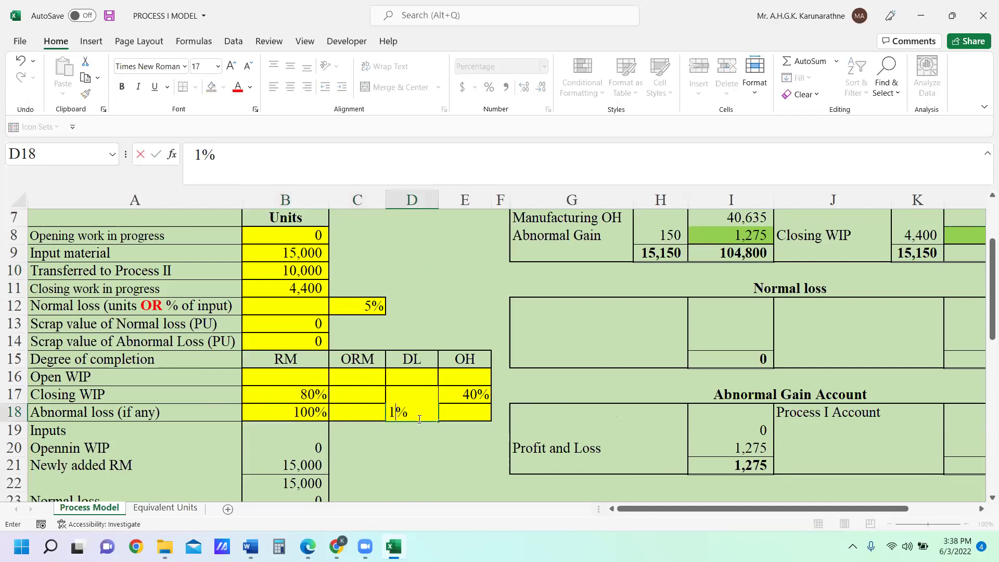
{"action": "left_click", "coordinate": [453, 417]}
{"action": "type", "text": "100"}
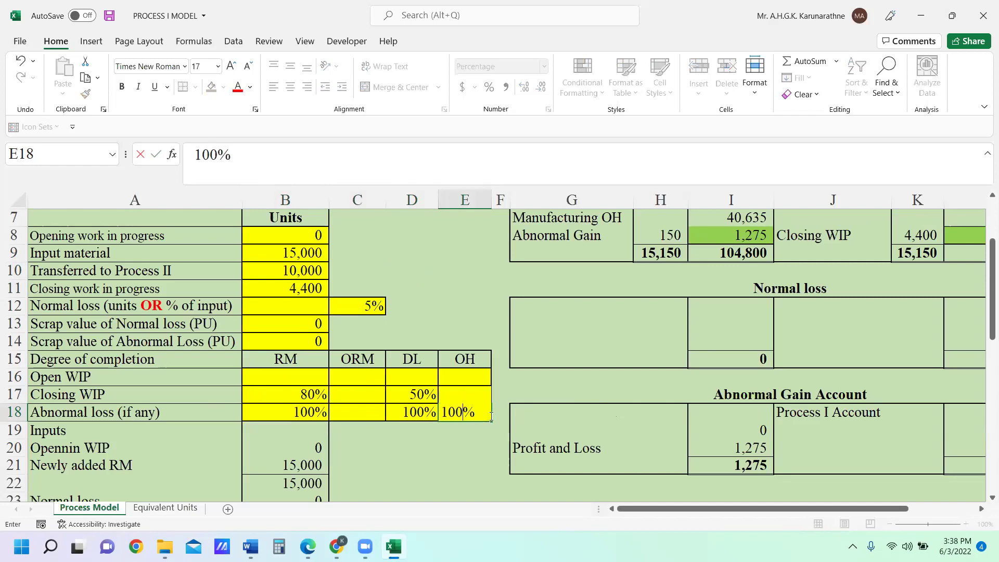
{"action": "left_click", "coordinate": [480, 461]}
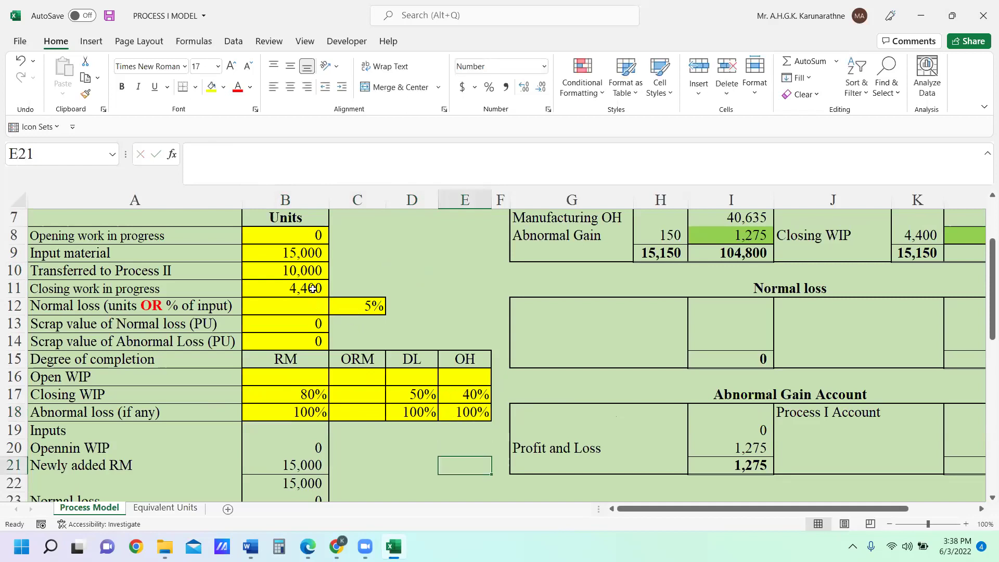
Set the units transferred to Process II to 9,500 and examine the Process I and Abnormal Loss accounts
{"action": "left_click", "coordinate": [312, 271]}
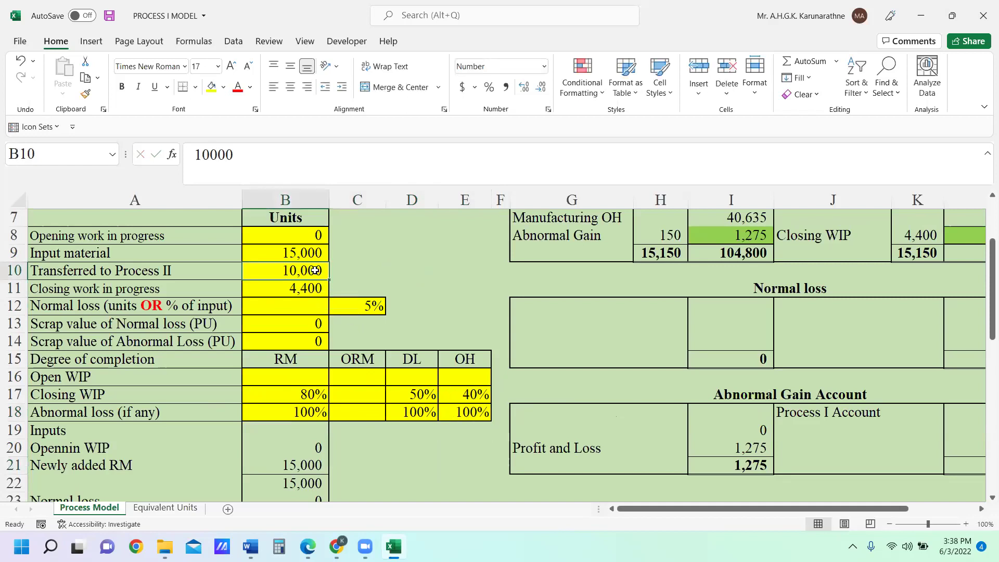
{"action": "type", "text": "9500"}
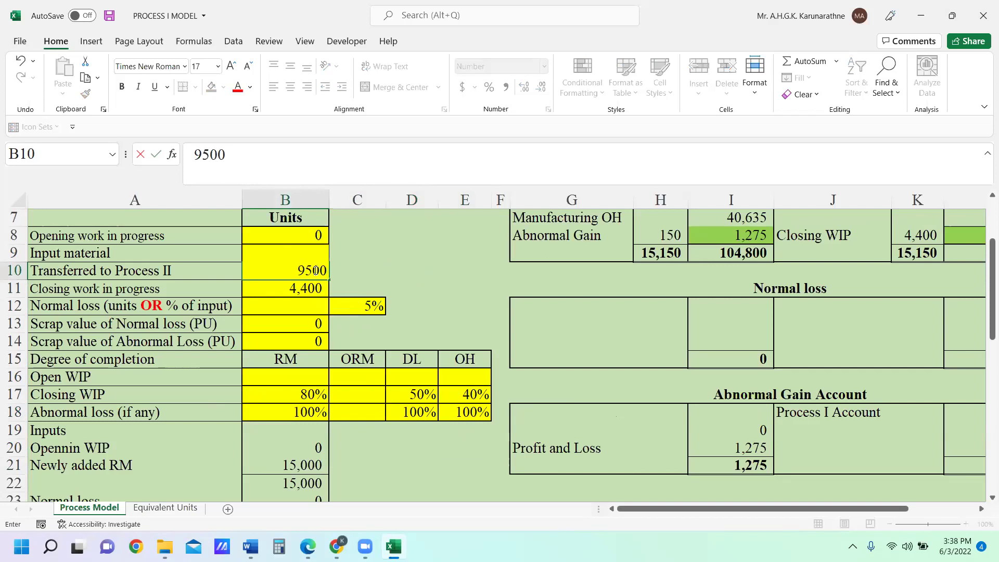
{"action": "key", "text": "Return"}
{"action": "mouse_move", "coordinate": [663, 509]}
{"action": "left_mouse_down"}
{"action": "mouse_move", "coordinate": [727, 510]}
{"action": "mouse_move", "coordinate": [669, 509]}
{"action": "left_mouse_up"}
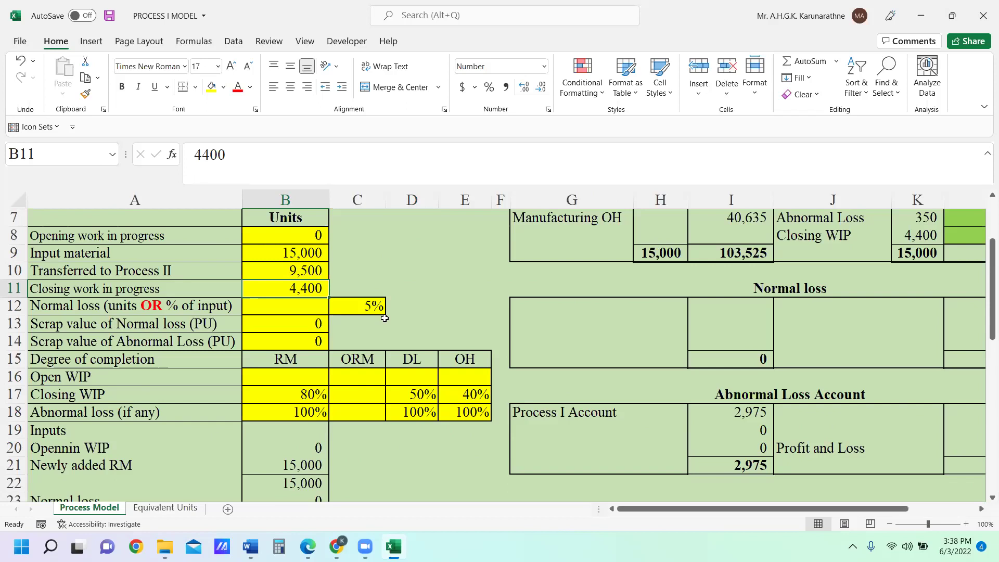
{"action": "left_click_drag", "start_coordinate": [985, 297], "coordinate": [985, 236]}
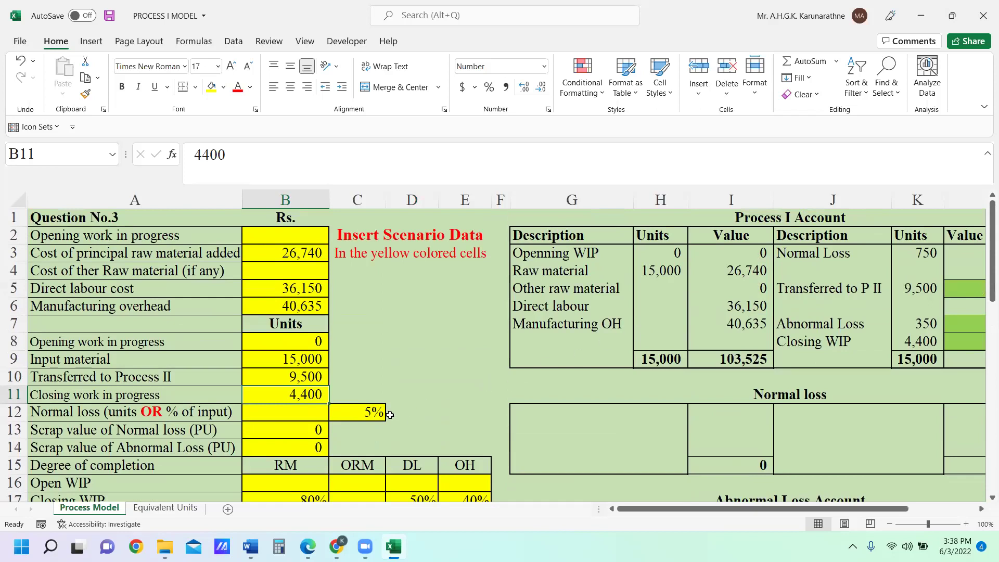
Examine the FIFO equivalent units calculation, closing WIP formulas and valuation of output on the Equivalent Units sheet
{"action": "left_click", "coordinate": [165, 508]}
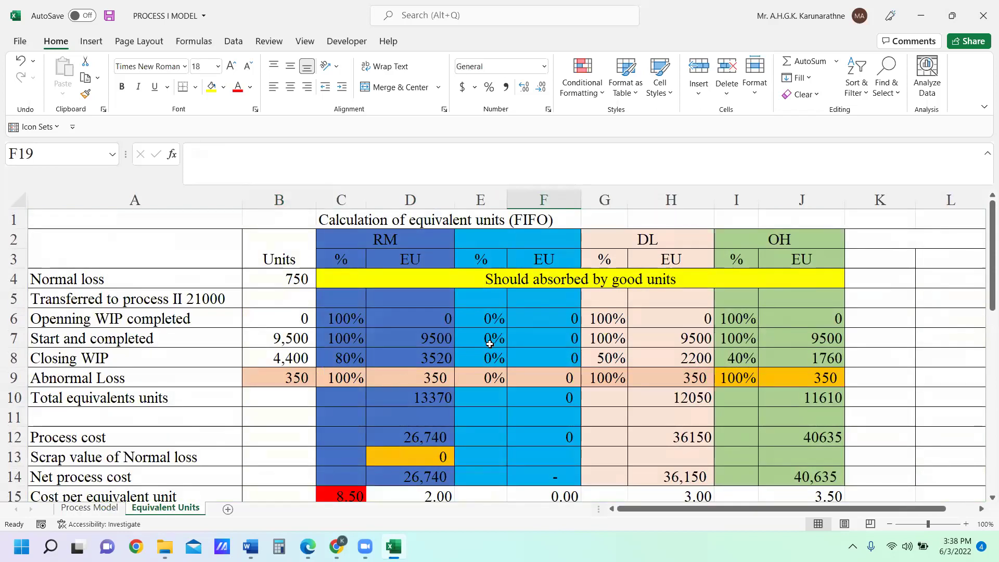
{"action": "scroll", "coordinate": [489, 343], "scroll_direction": "down", "scroll_amount": 2}
{"action": "scroll", "coordinate": [484, 350], "scroll_direction": "up", "scroll_amount": 2}
{"action": "left_click", "coordinate": [352, 358]}
{"action": "left_click", "coordinate": [480, 358]}
{"action": "left_click", "coordinate": [674, 358]}
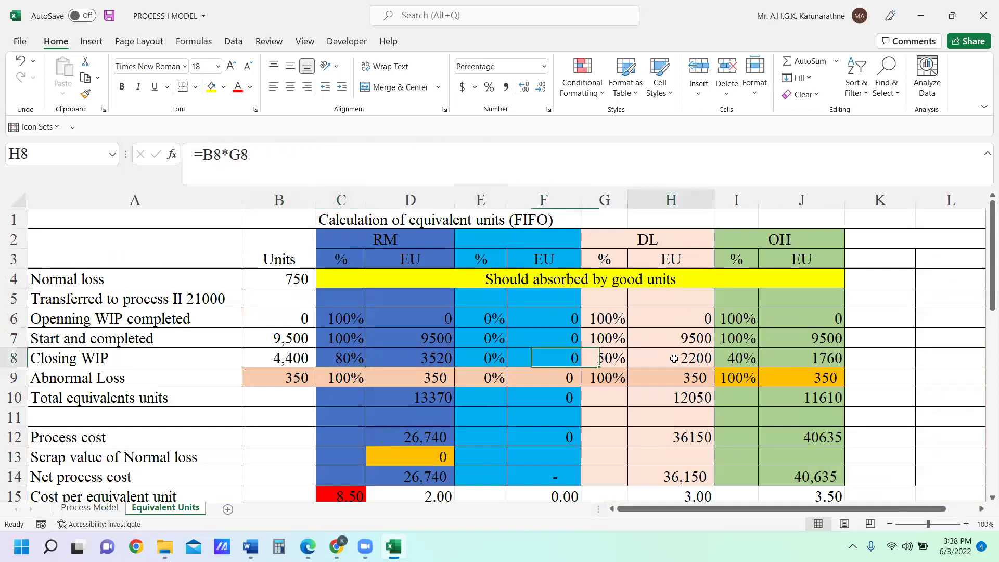
{"action": "left_click", "coordinate": [796, 360]}
{"action": "scroll", "coordinate": [522, 402], "scroll_direction": "down", "scroll_amount": 2}
{"action": "scroll", "coordinate": [332, 484], "scroll_direction": "down", "scroll_amount": 5}
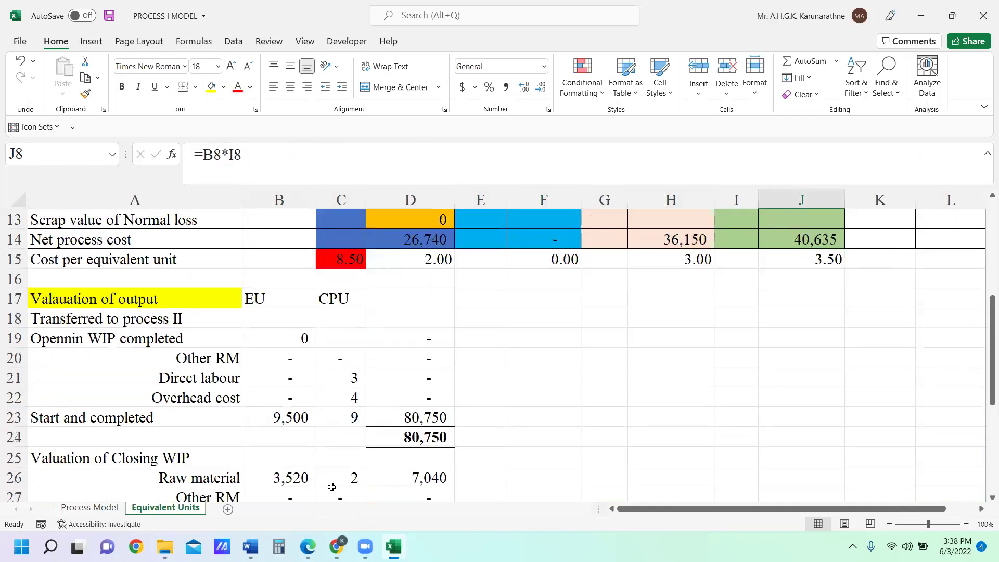
{"action": "scroll", "coordinate": [332, 484], "scroll_direction": "up", "scroll_amount": 3}
{"action": "scroll", "coordinate": [333, 485], "scroll_direction": "up", "scroll_amount": 4}
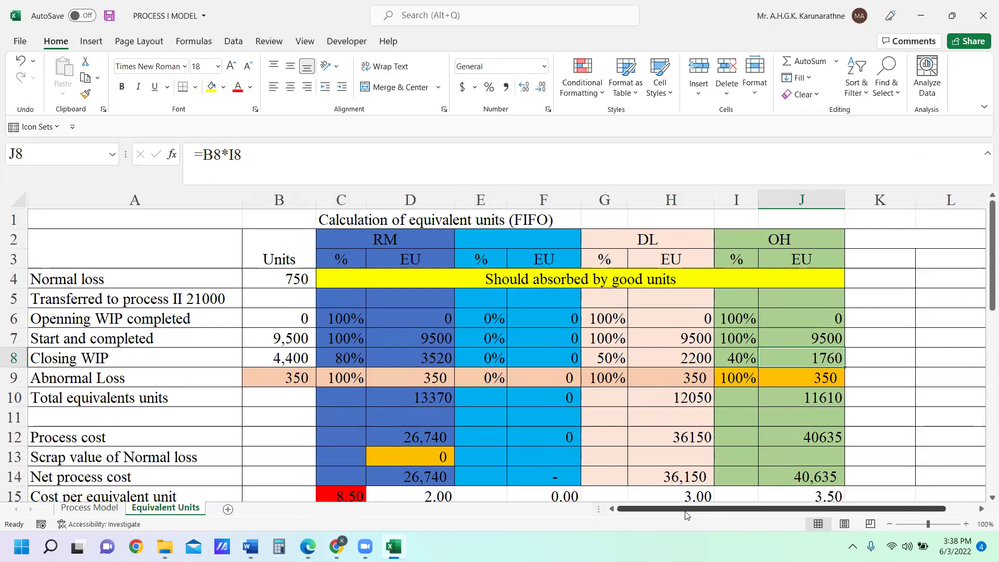
Clear the units and value entries above the totals on both sides of the Process I Account in the Process Model sheet
{"action": "left_click", "coordinate": [106, 508]}
{"action": "left_click_drag", "start_coordinate": [897, 509], "coordinate": [908, 512]}
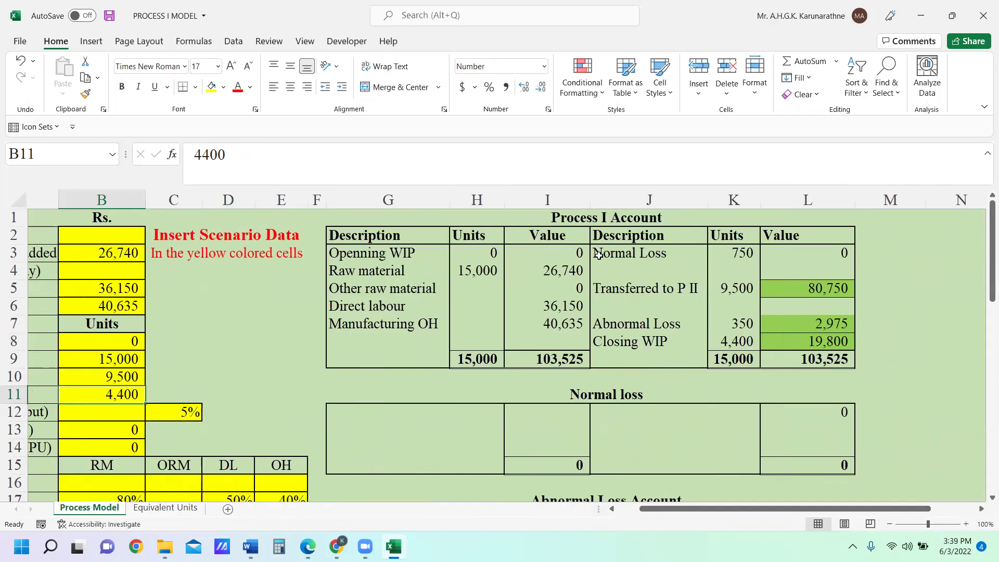
{"action": "mouse_move", "coordinate": [442, 256]}
{"action": "left_mouse_down"}
{"action": "mouse_move", "coordinate": [661, 260]}
{"action": "mouse_move", "coordinate": [766, 337]}
{"action": "mouse_move", "coordinate": [551, 345]}
{"action": "left_mouse_up"}
{"action": "key", "text": "Delete"}
{"action": "left_click_drag", "start_coordinate": [703, 254], "coordinate": [785, 337]}
{"action": "key", "text": "Delete"}
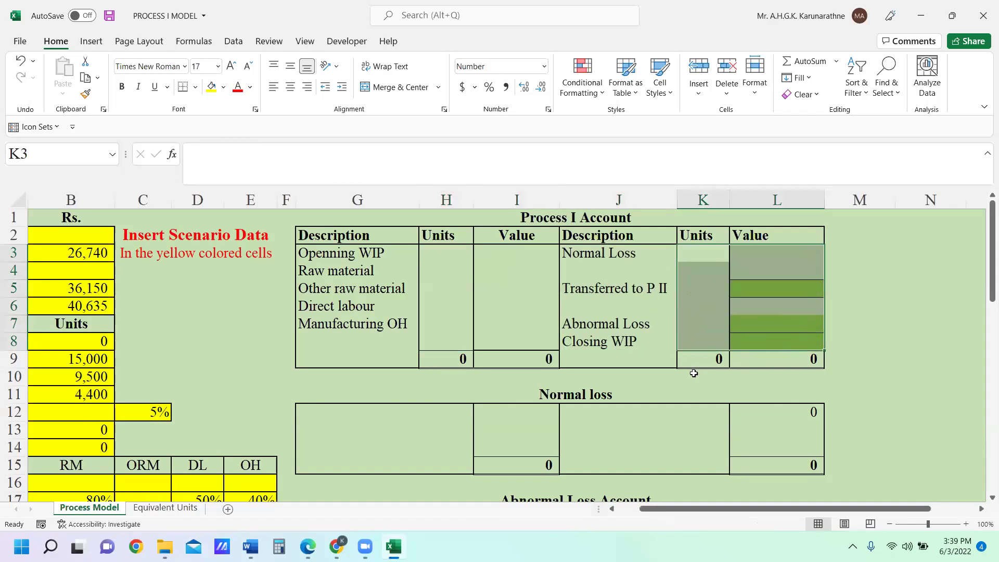
Clear the amounts above the totals on both sides of the Abnormal Loss Account
{"action": "scroll", "coordinate": [555, 379], "scroll_direction": "down", "scroll_amount": 3}
{"action": "left_click_drag", "start_coordinate": [515, 364], "coordinate": [535, 388]}
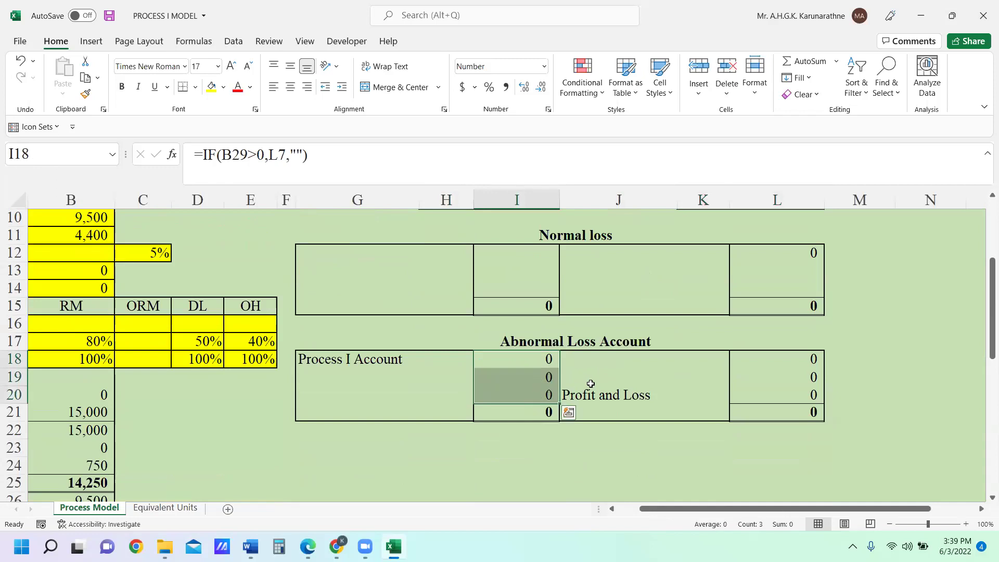
{"action": "key", "text": "Delete"}
{"action": "left_click_drag", "start_coordinate": [794, 361], "coordinate": [790, 390]}
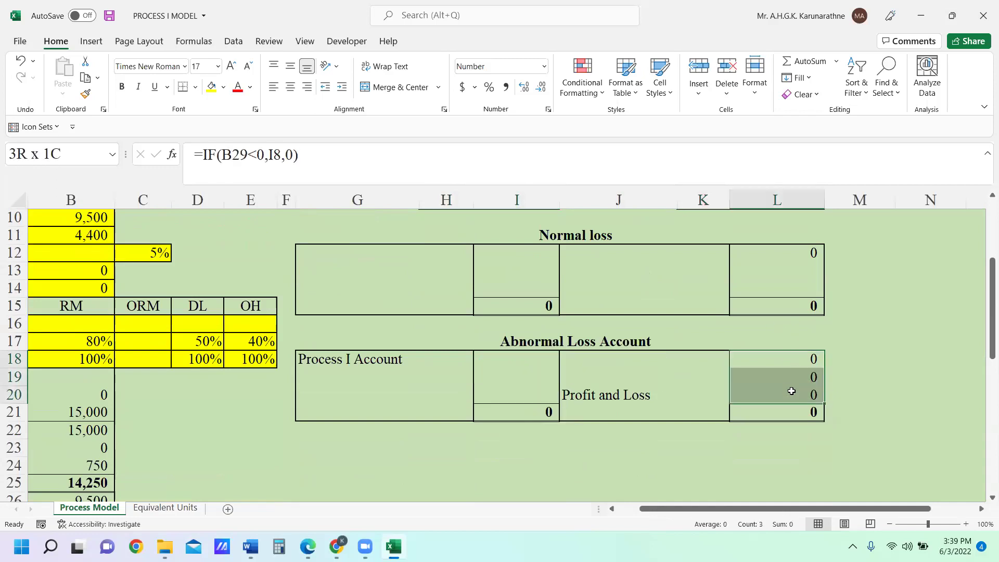
{"action": "key", "text": "Delete"}
Clear the opening WIP, newly added RM, transferred to Process II and closing WIP figures in the abnormal gain/loss calculation
{"action": "left_click_drag", "start_coordinate": [720, 509], "coordinate": [698, 508]}
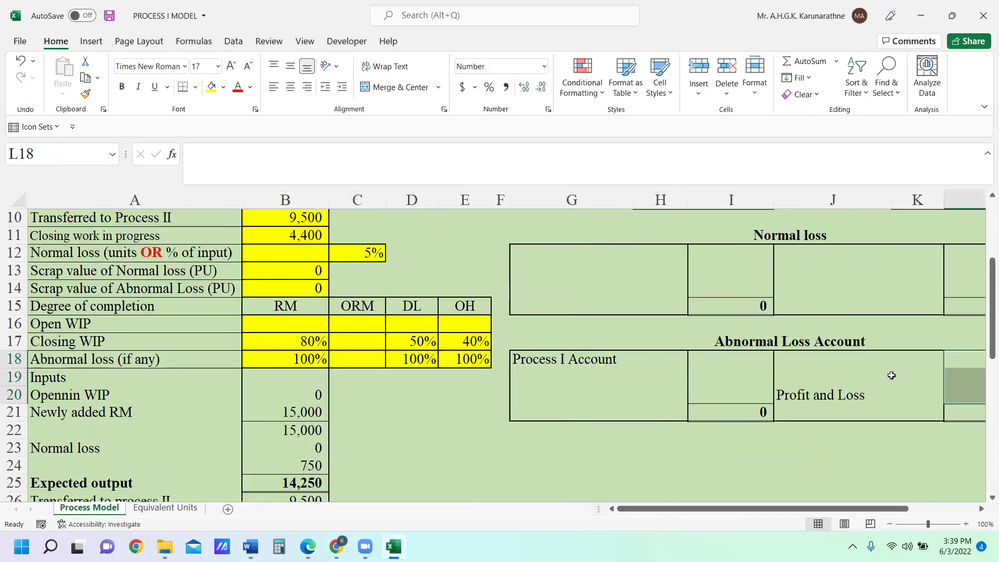
{"action": "left_click_drag", "start_coordinate": [986, 318], "coordinate": [985, 363]}
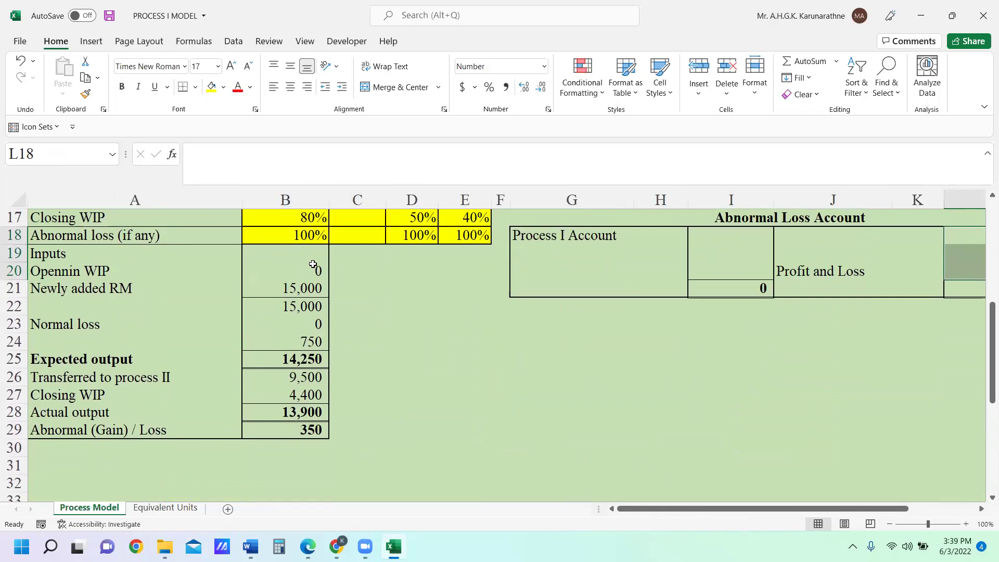
{"action": "left_click_drag", "start_coordinate": [312, 257], "coordinate": [310, 292]}
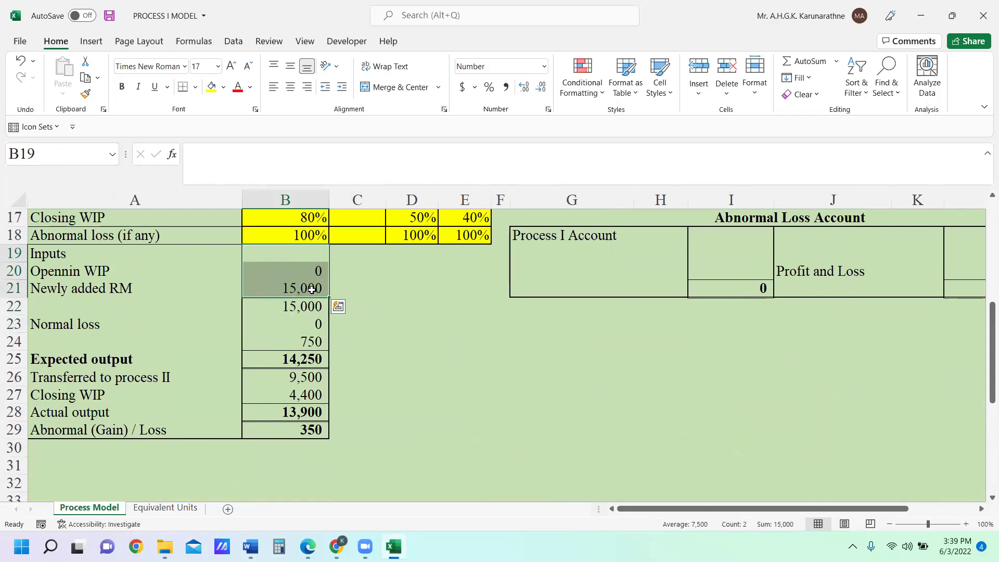
{"action": "key", "text": "Delete"}
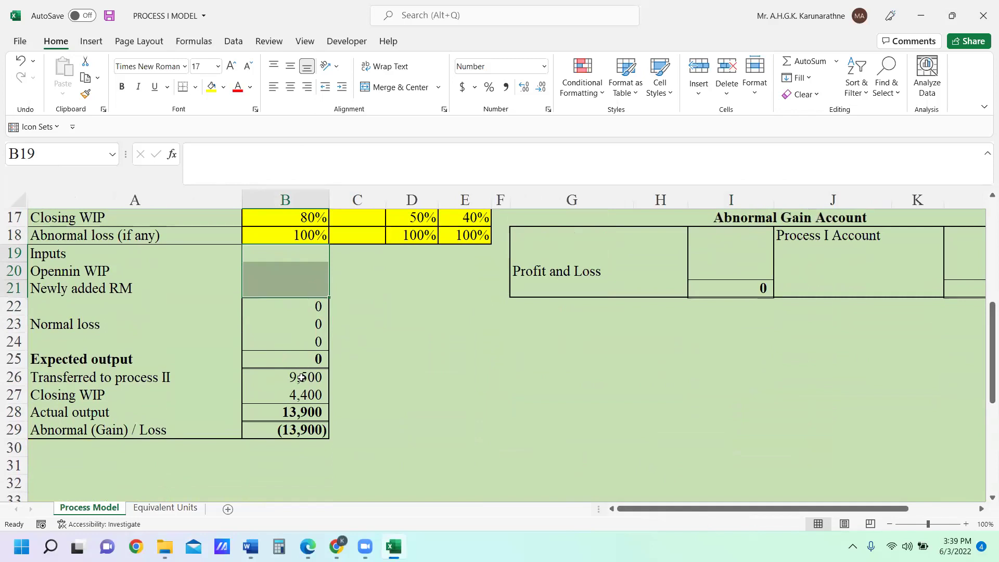
{"action": "left_click_drag", "start_coordinate": [301, 378], "coordinate": [302, 385]}
{"action": "key", "text": "Delete"}
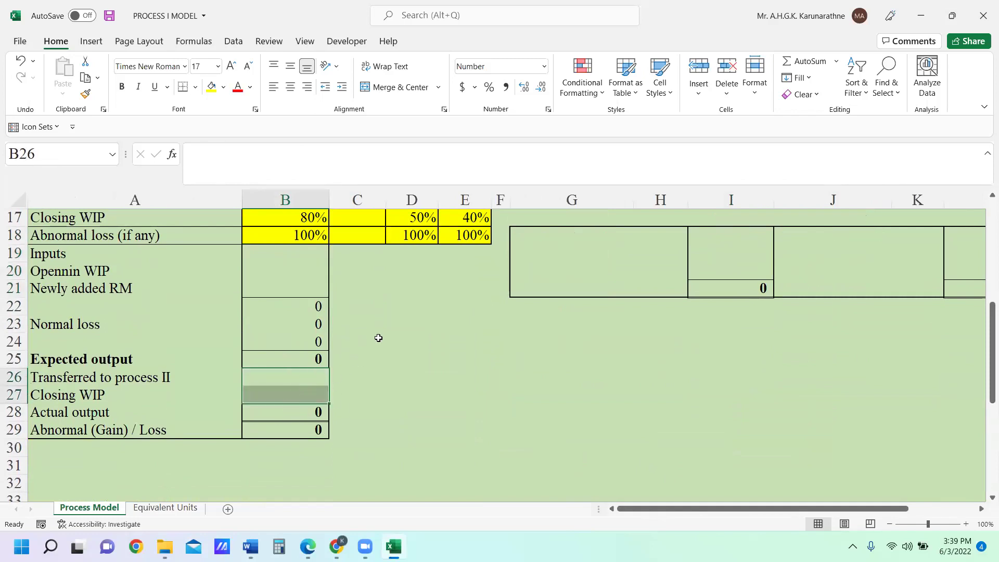
{"action": "left_click", "coordinate": [378, 338]}
{"action": "scroll", "coordinate": [368, 296], "scroll_direction": "up", "scroll_amount": 5}
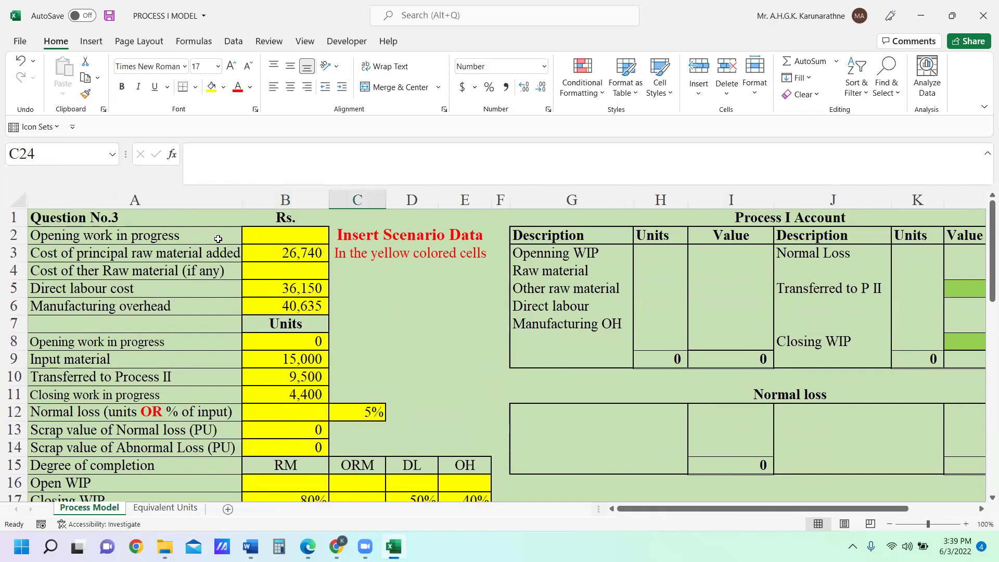
Review Question 3's loss notes and requirement in the Word manual, then compare the scenario data with the account layouts in the Excel model
{"action": "scroll", "coordinate": [255, 278], "scroll_direction": "down", "scroll_amount": 1}
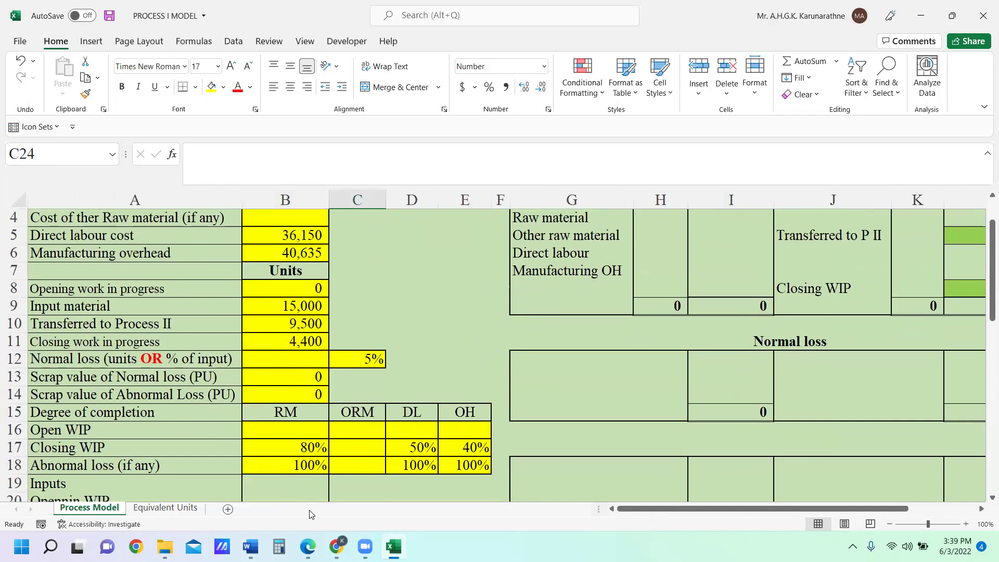
{"action": "left_click", "coordinate": [250, 546]}
{"action": "scroll", "coordinate": [390, 350], "scroll_direction": "up", "scroll_amount": 5}
{"action": "scroll", "coordinate": [390, 349], "scroll_direction": "down", "scroll_amount": 12}
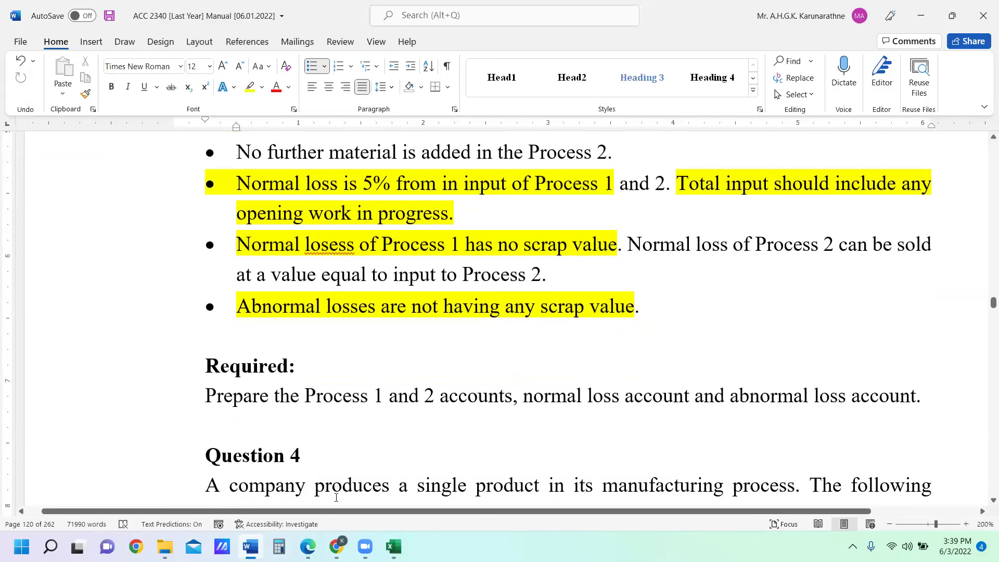
{"action": "mouse_move", "coordinate": [251, 546]}
{"action": "left_click", "coordinate": [393, 546]}
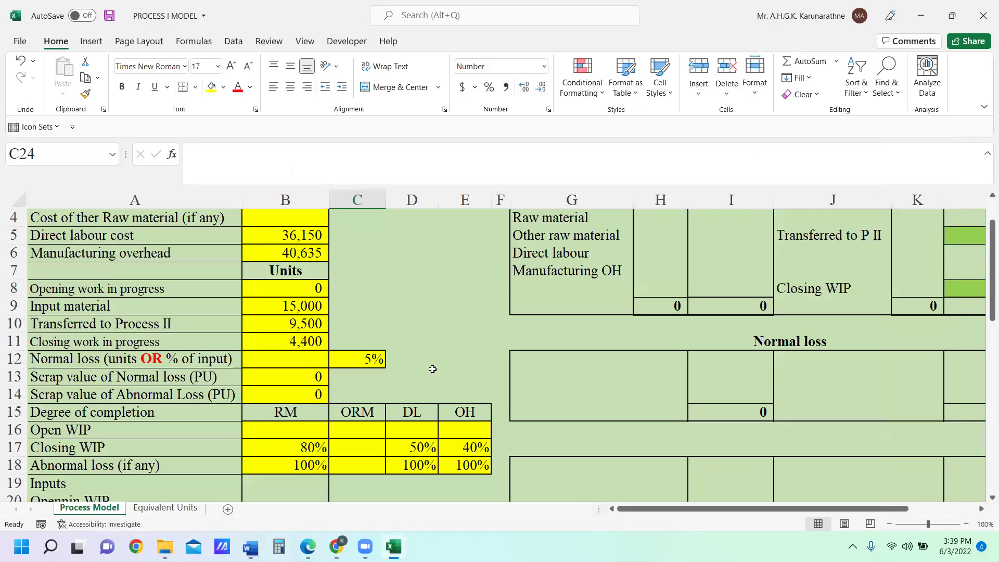
{"action": "scroll", "coordinate": [409, 276], "scroll_direction": "up", "scroll_amount": 1}
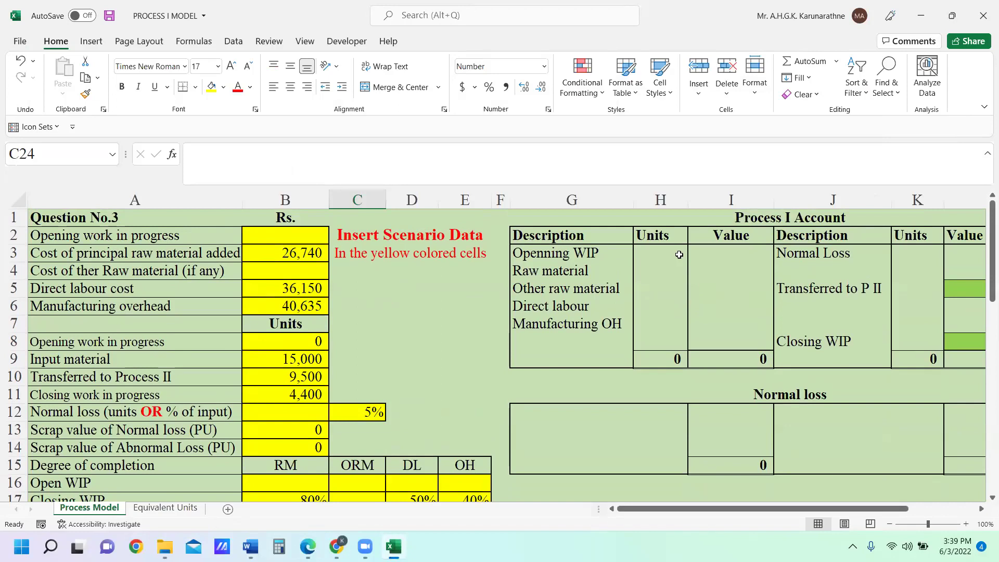
{"action": "scroll", "coordinate": [446, 341], "scroll_direction": "down", "scroll_amount": 1}
{"action": "scroll", "coordinate": [445, 345], "scroll_direction": "down", "scroll_amount": 2}
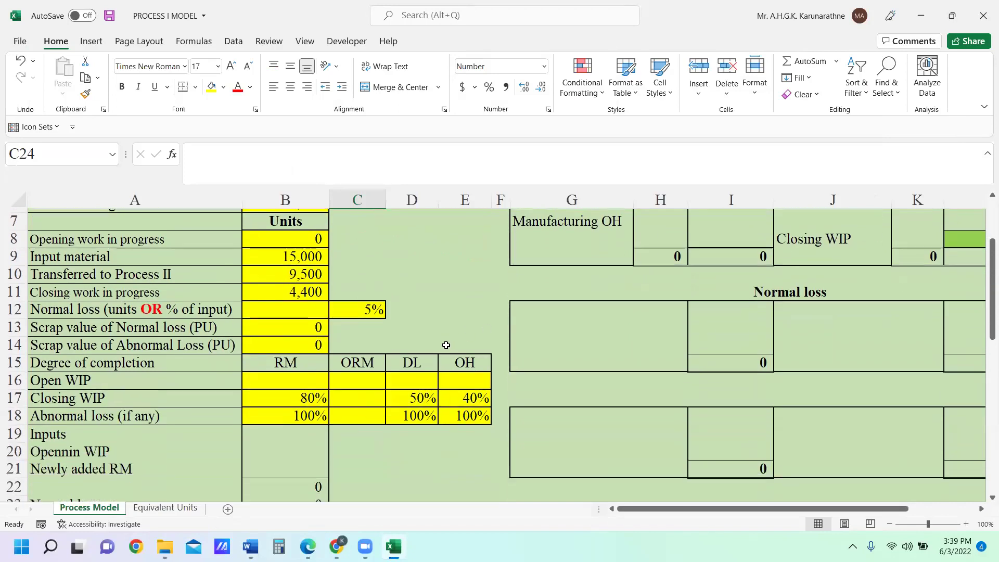
{"action": "scroll", "coordinate": [447, 342], "scroll_direction": "up", "scroll_amount": 2}
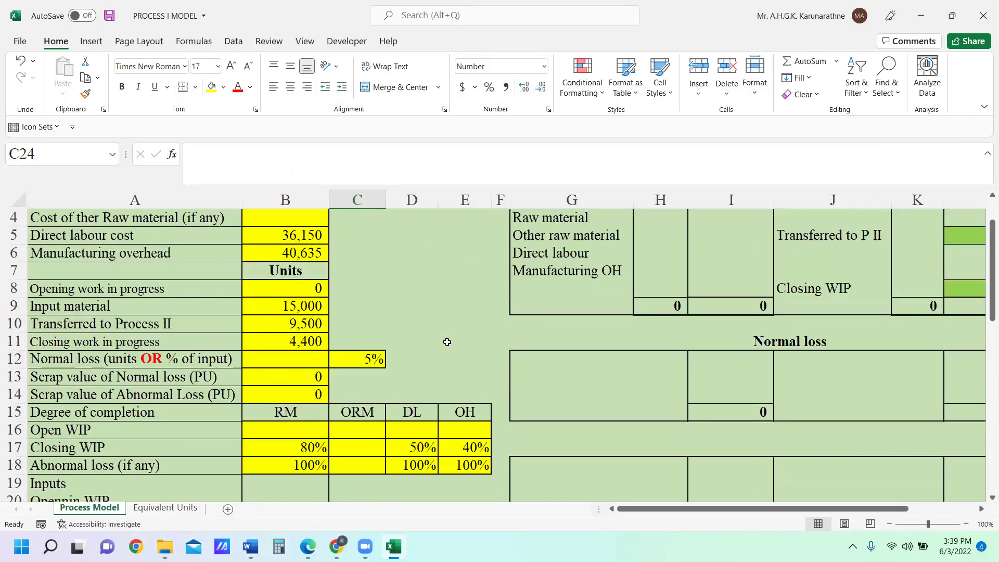
{"action": "scroll", "coordinate": [447, 341], "scroll_direction": "up", "scroll_amount": 1}
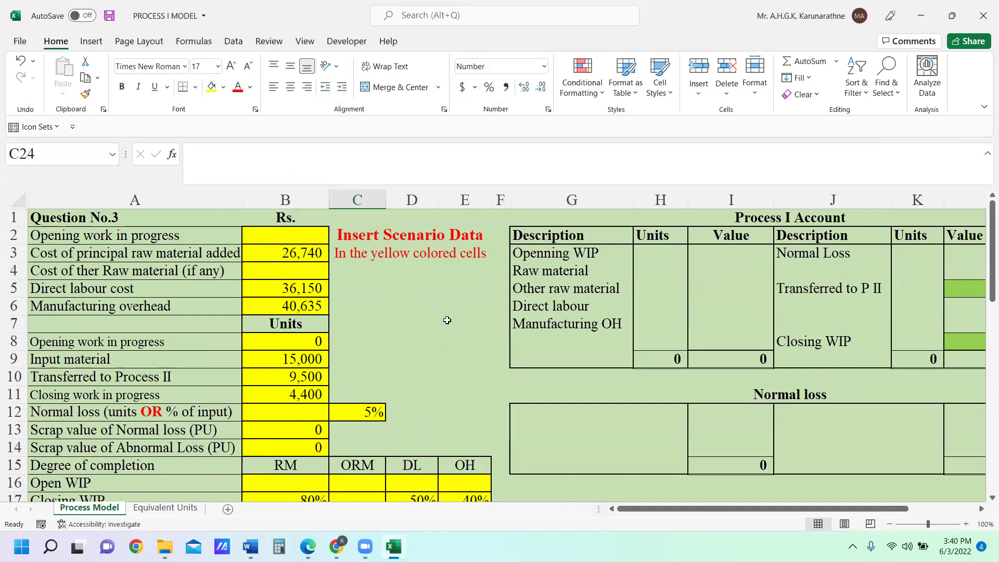
{"action": "scroll", "coordinate": [447, 320], "scroll_direction": "down", "scroll_amount": 1}
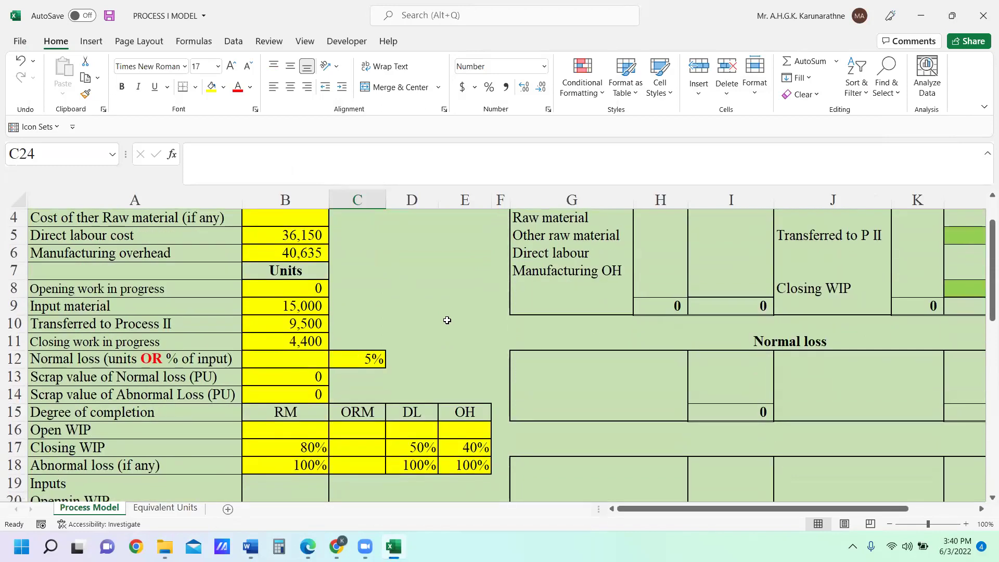
Enter 0 as the opening WIP under Inputs and link the newly added RM to the input material units with =B9
{"action": "scroll", "coordinate": [447, 319], "scroll_direction": "down", "scroll_amount": 2}
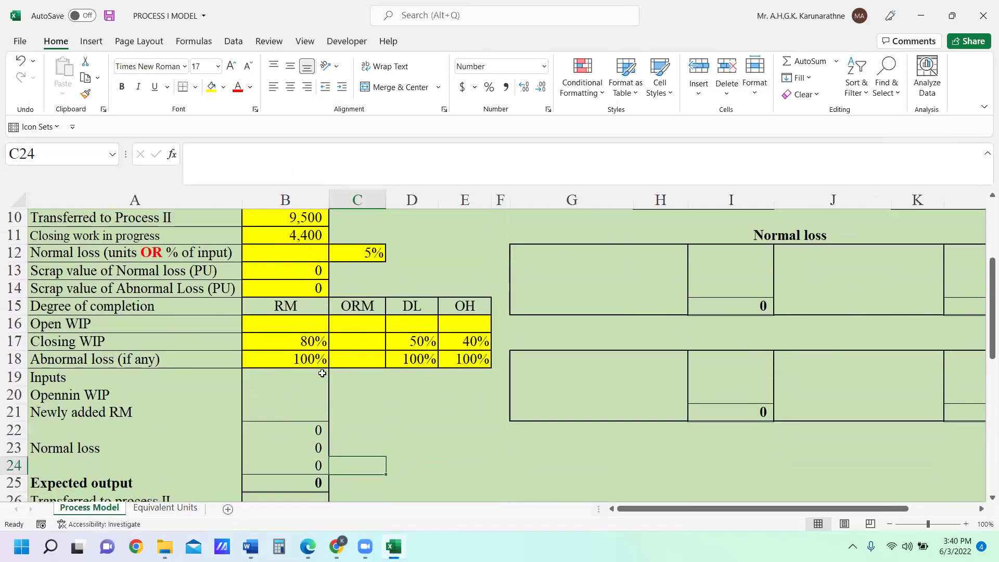
{"action": "left_click", "coordinate": [291, 399]}
{"action": "type", "text": "0"}
{"action": "left_click", "coordinate": [407, 418]}
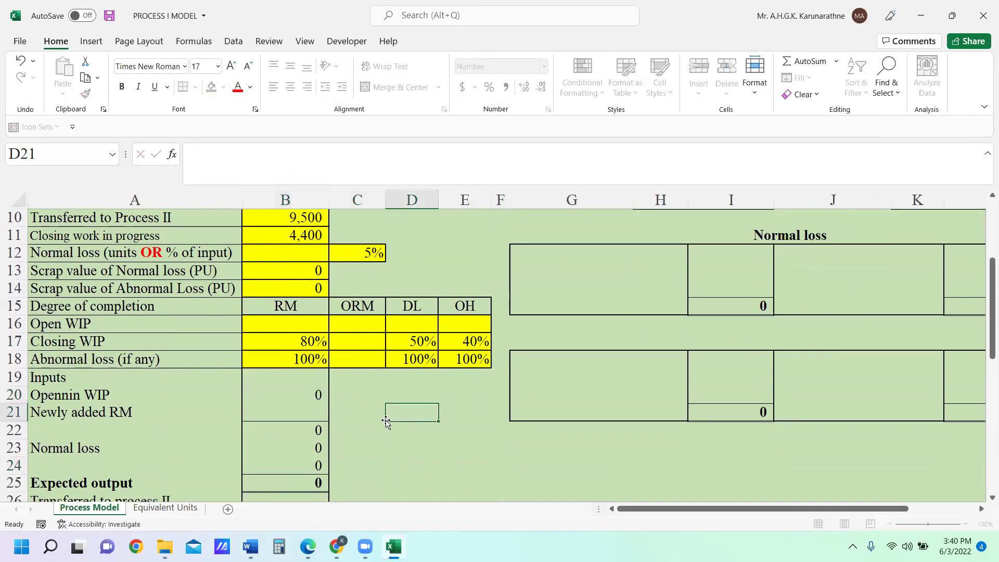
{"action": "left_click", "coordinate": [287, 417]}
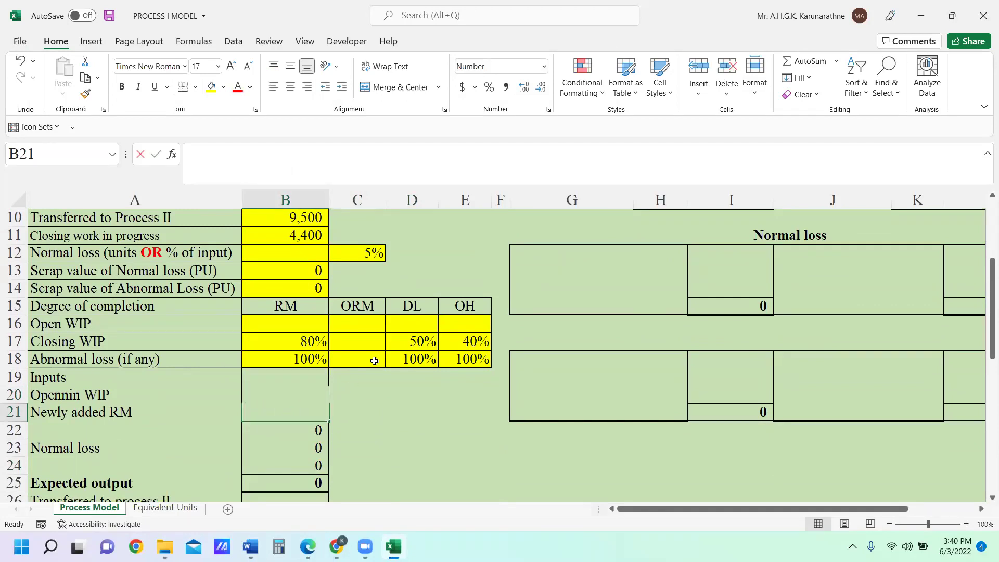
{"action": "type", "text": "="}
{"action": "scroll", "coordinate": [364, 354], "scroll_direction": "up", "scroll_amount": 3}
{"action": "left_click", "coordinate": [304, 359]}
{"action": "key", "text": "Return"}
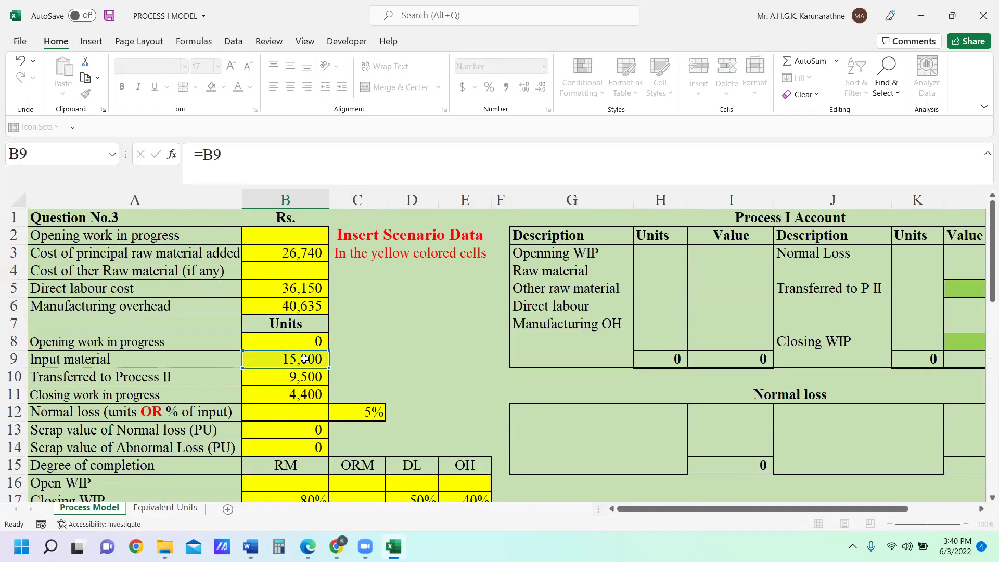
Replace the percentage-based normal loss formula in B24 with a negative one, =-B22*C12
{"action": "scroll", "coordinate": [312, 374], "scroll_direction": "down", "scroll_amount": 3}
{"action": "scroll", "coordinate": [312, 377], "scroll_direction": "down", "scroll_amount": 3}
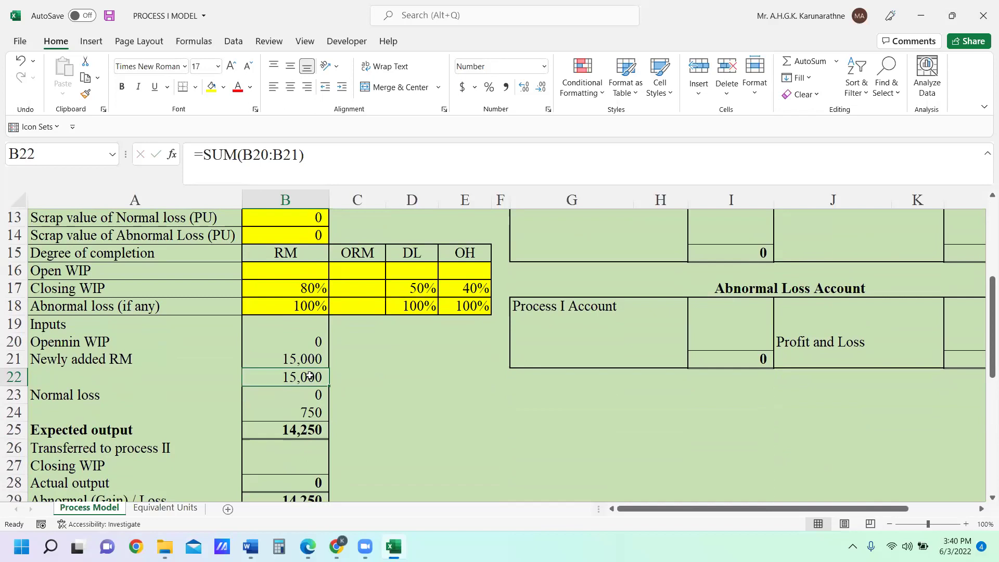
{"action": "left_click", "coordinate": [314, 411]}
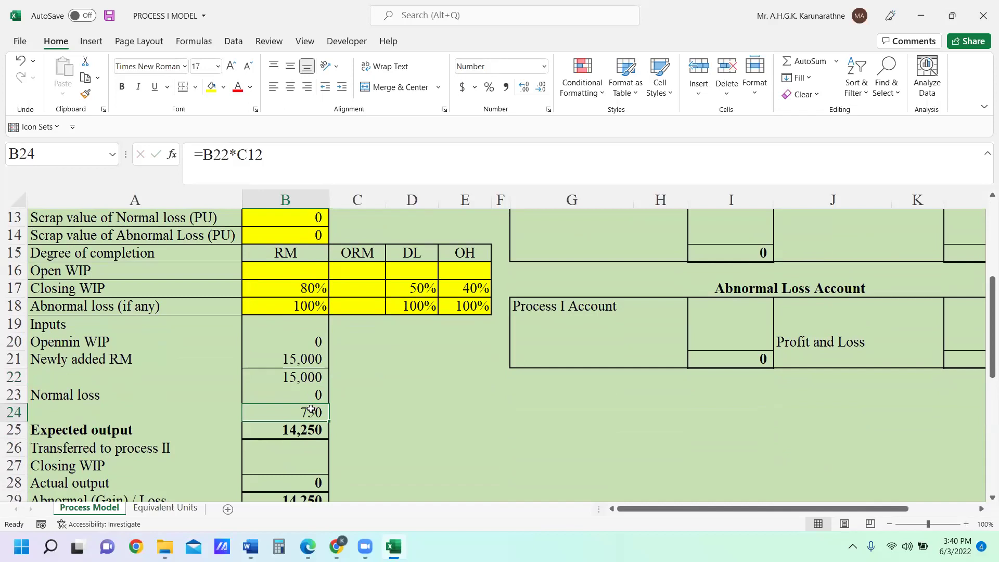
{"action": "type", "text": "="}
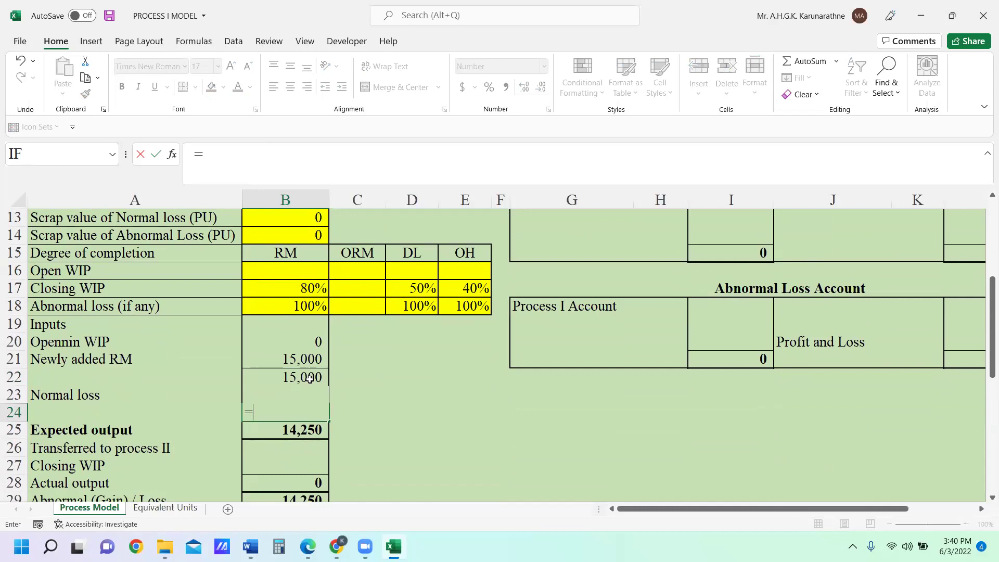
{"action": "type", "text": "-"}
{"action": "left_click", "coordinate": [311, 377]}
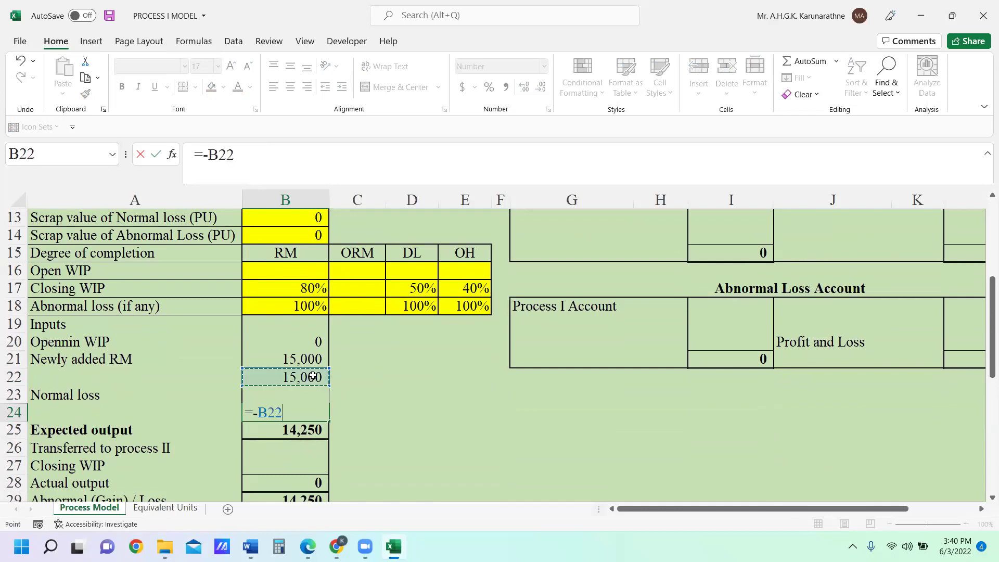
{"action": "type", "text": "*"}
{"action": "scroll", "coordinate": [312, 376], "scroll_direction": "up", "scroll_amount": 2}
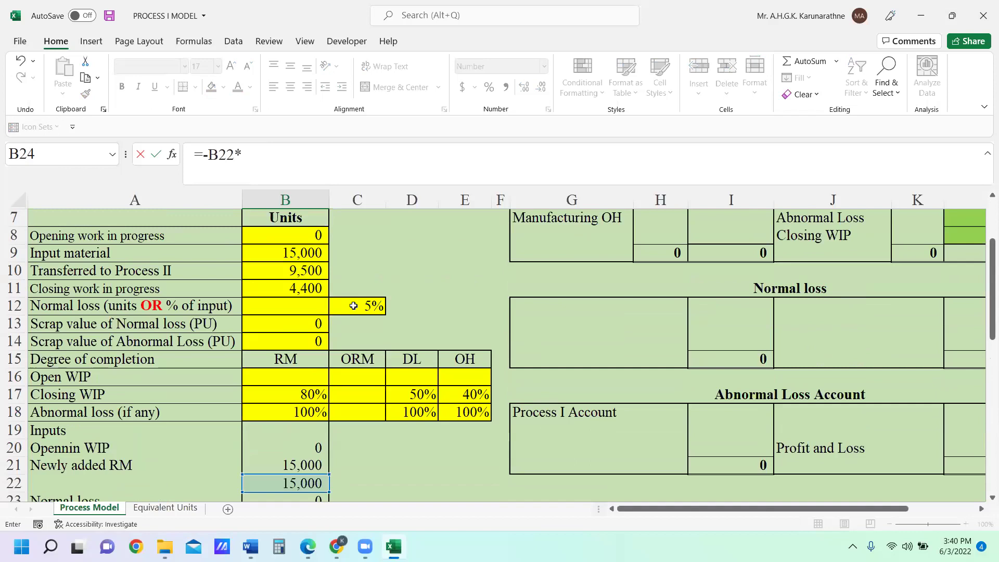
{"action": "left_click", "coordinate": [354, 308]}
{"action": "key", "text": "Return"}
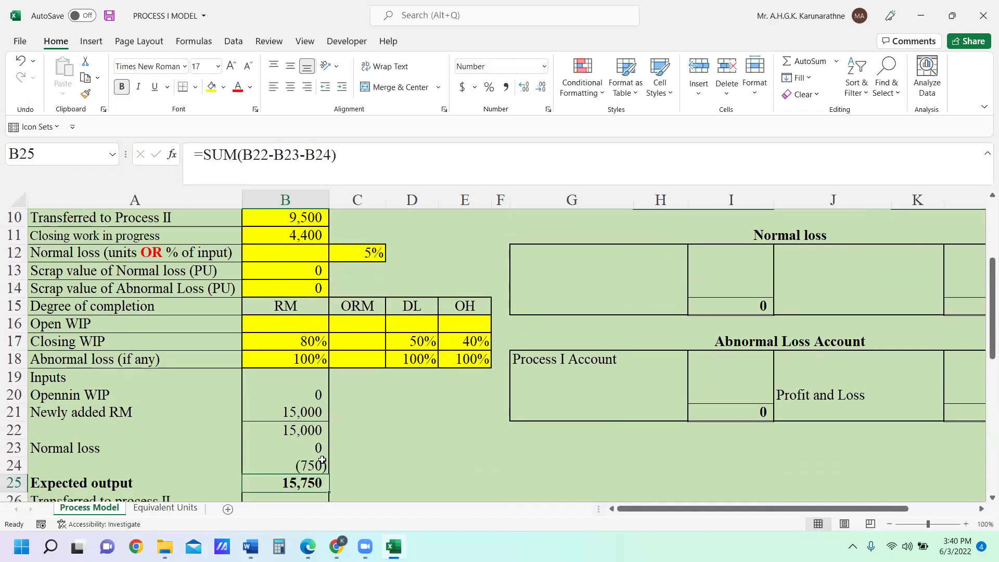
Change the expected output formula to add the normal loss rows, =SUM(B22+B23+B24)
{"action": "scroll", "coordinate": [319, 462], "scroll_direction": "down", "scroll_amount": 1}
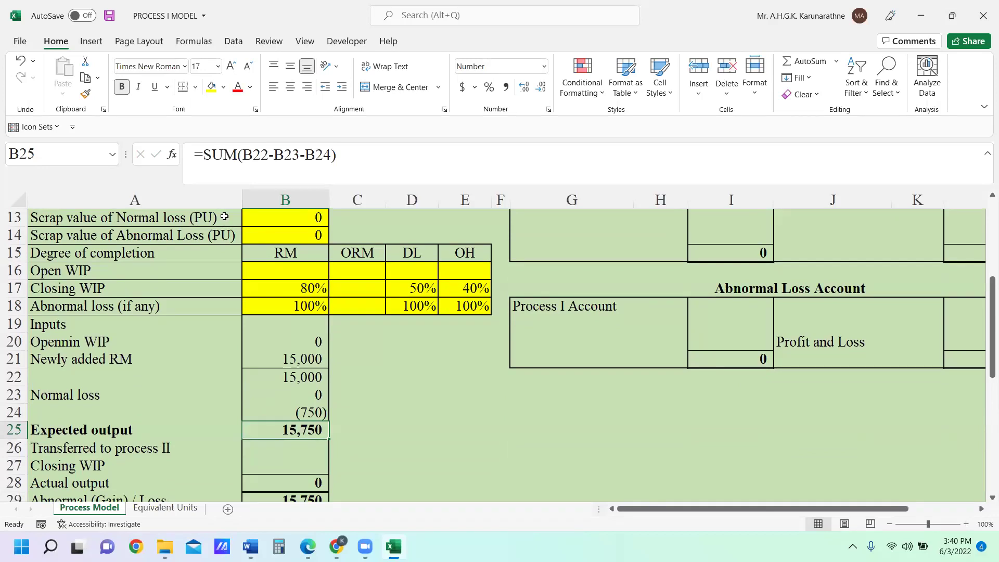
{"action": "left_click", "coordinate": [276, 159]}
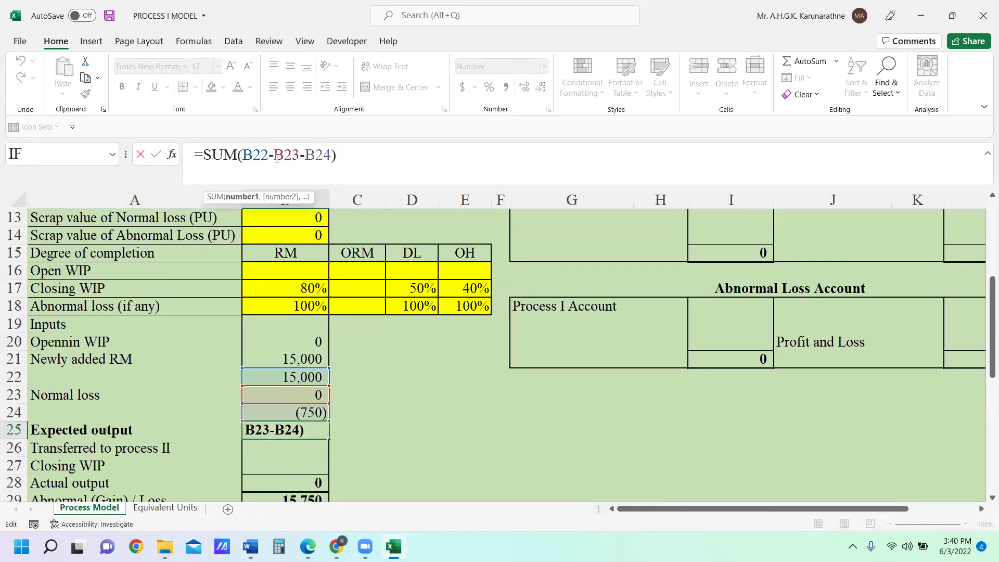
{"action": "key", "text": "BackSpace"}
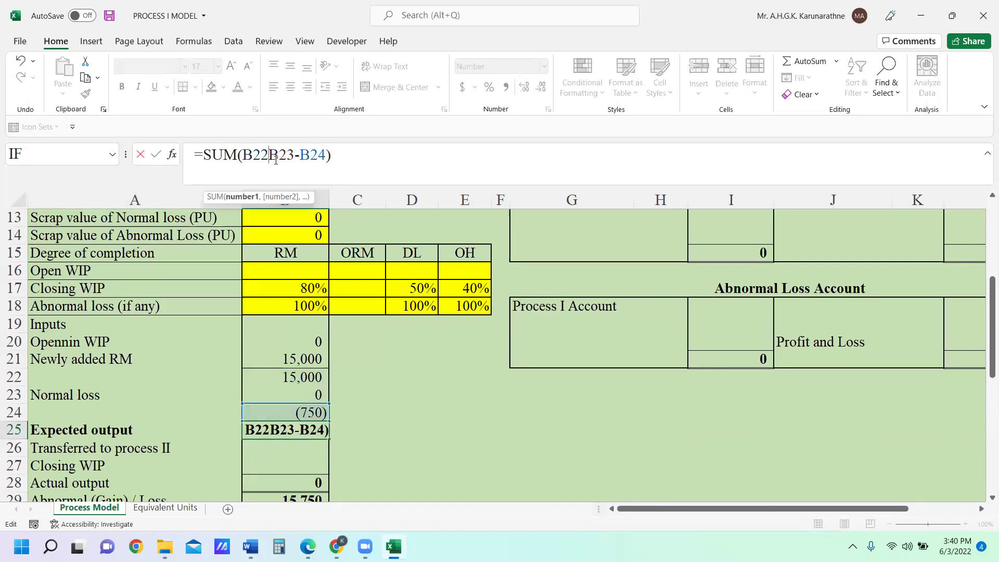
{"action": "type", "text": "+"}
{"action": "left_click_drag", "start_coordinate": [310, 154], "coordinate": [305, 155]}
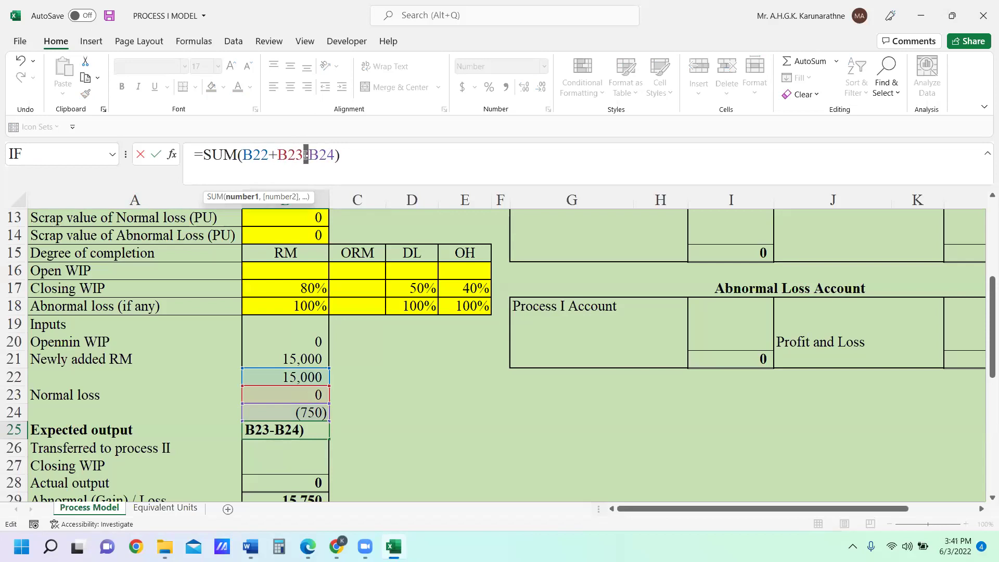
{"action": "type", "text": "+"}
{"action": "key", "text": "Return"}
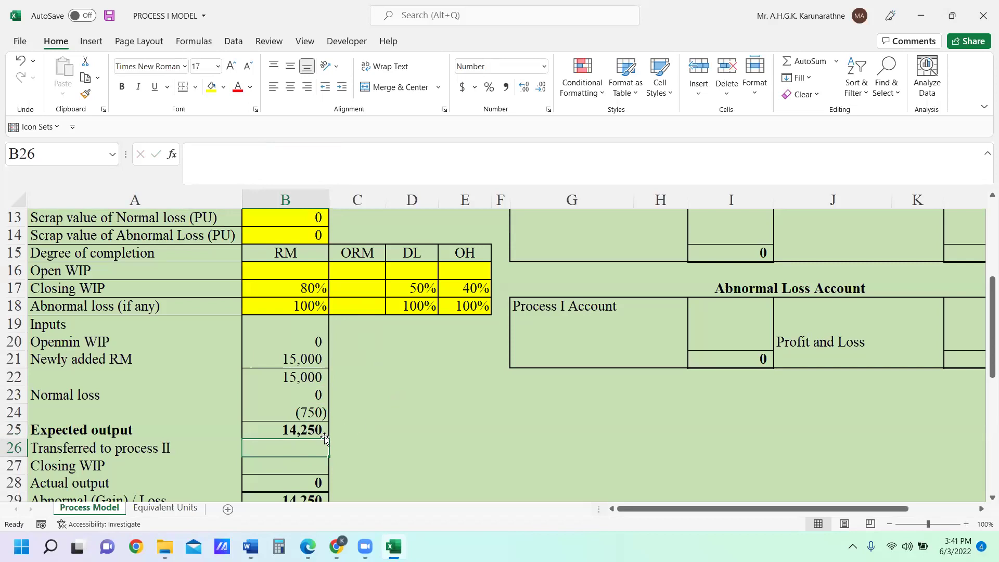
Set the scenario's units transferred to Process II to 10,000
{"action": "scroll", "coordinate": [325, 438], "scroll_direction": "down", "scroll_amount": 1}
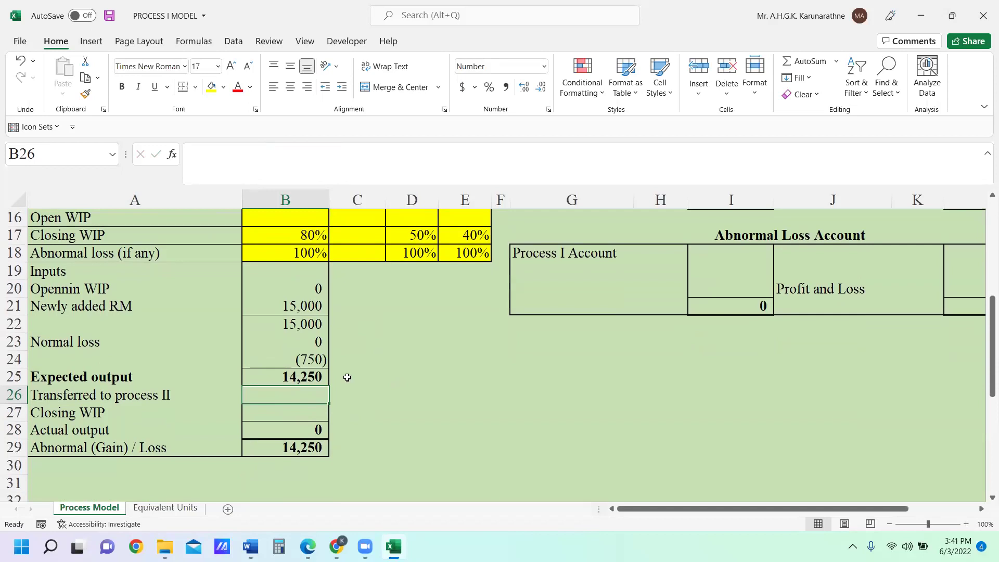
{"action": "left_click_drag", "start_coordinate": [986, 348], "coordinate": [983, 280]}
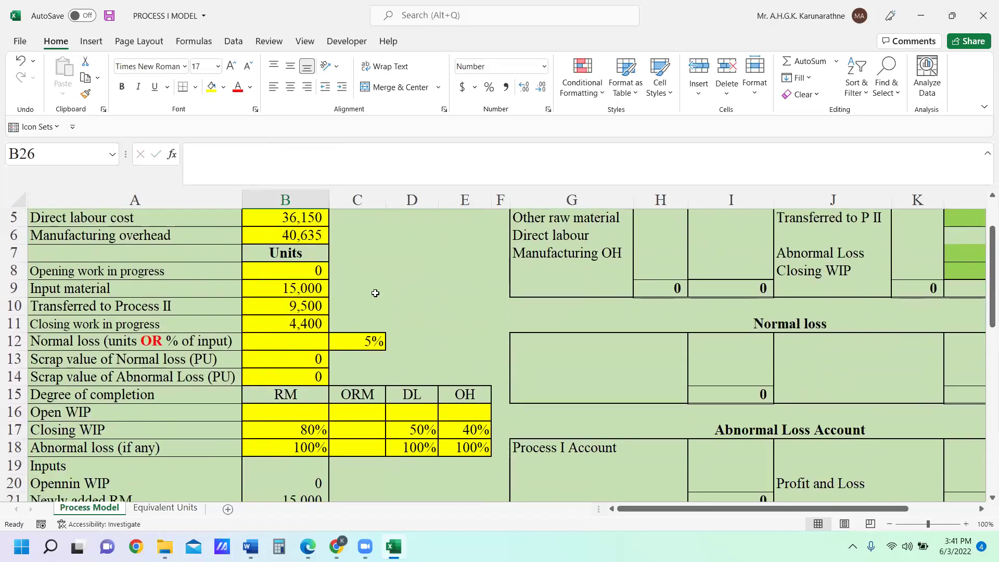
{"action": "left_click", "coordinate": [302, 306]}
{"action": "type", "text": "10000"}
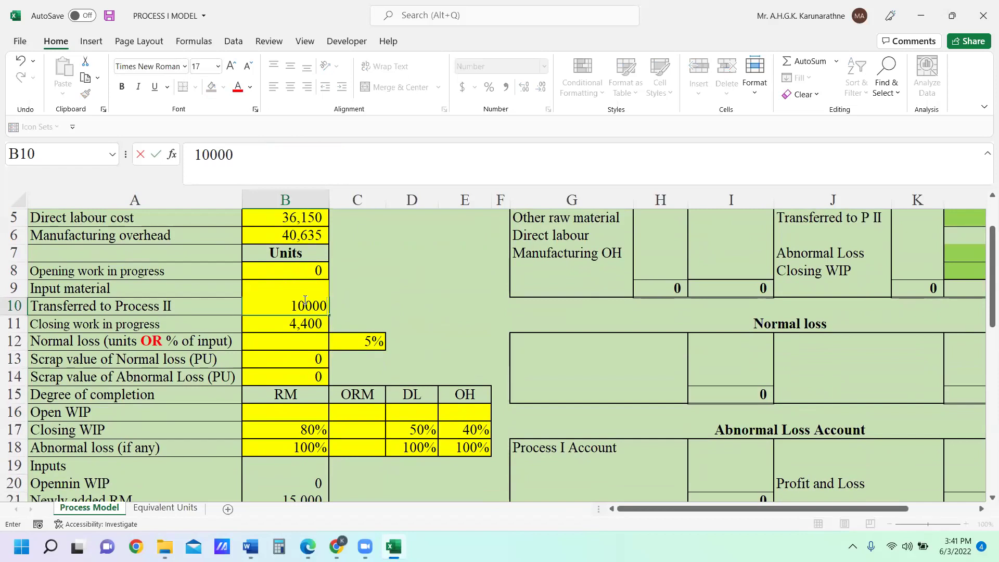
{"action": "key", "text": "Return"}
{"action": "left_click", "coordinate": [303, 306]}
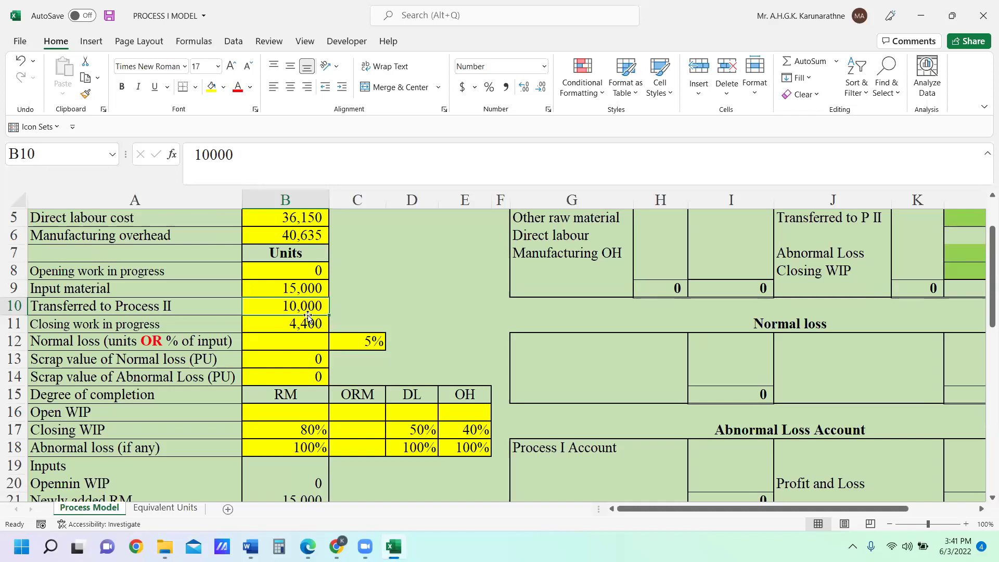
Link the transferred to process II output in B26 to B10 and fill the formula down to the closing WIP row
{"action": "scroll", "coordinate": [311, 307], "scroll_direction": "down", "scroll_amount": 4}
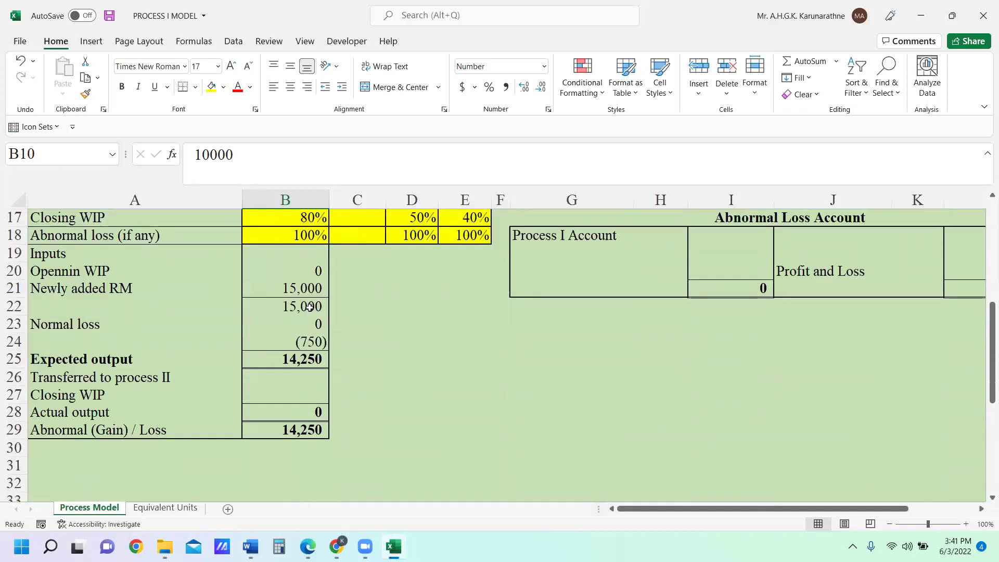
{"action": "left_click", "coordinate": [302, 374]}
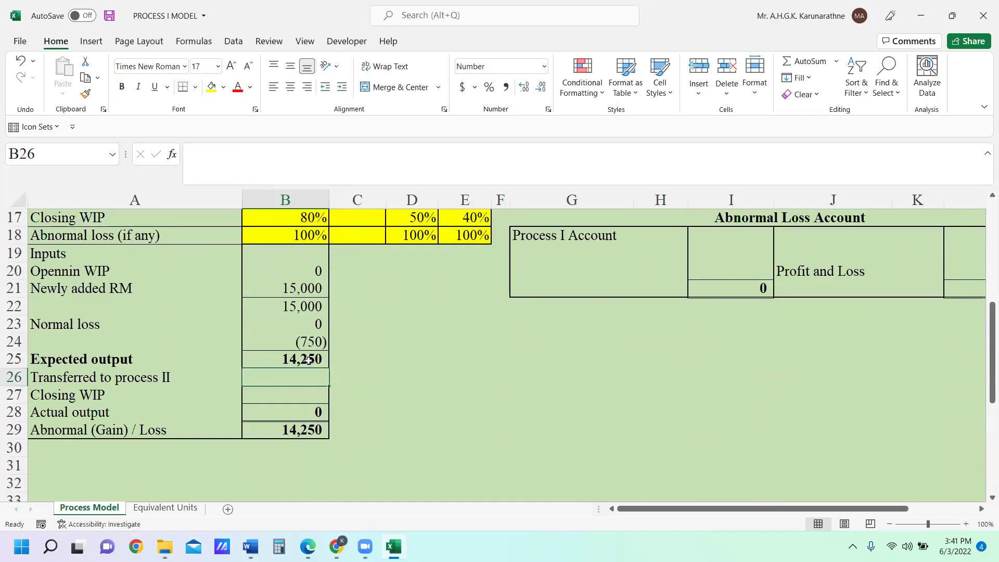
{"action": "type", "text": "="}
{"action": "scroll", "coordinate": [288, 281], "scroll_direction": "up", "scroll_amount": 3}
{"action": "left_click", "coordinate": [305, 252]}
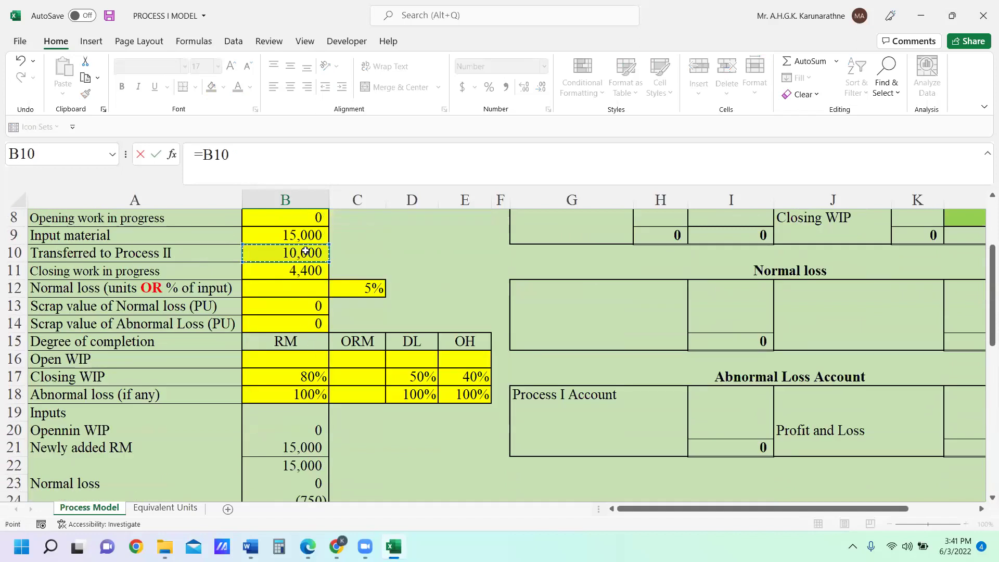
{"action": "key", "text": "Return"}
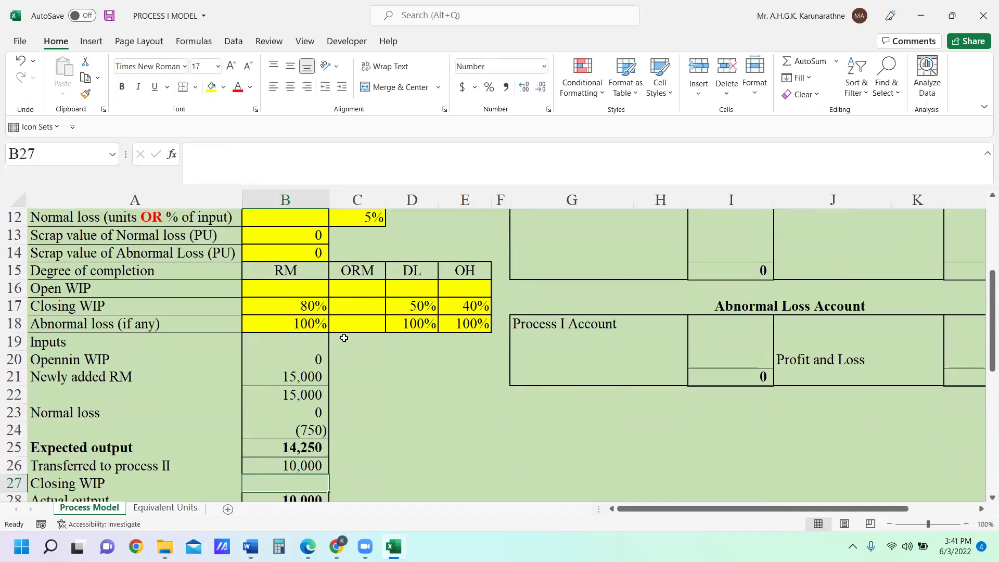
{"action": "scroll", "coordinate": [332, 416], "scroll_direction": "down", "scroll_amount": 1}
{"action": "left_click", "coordinate": [318, 415]}
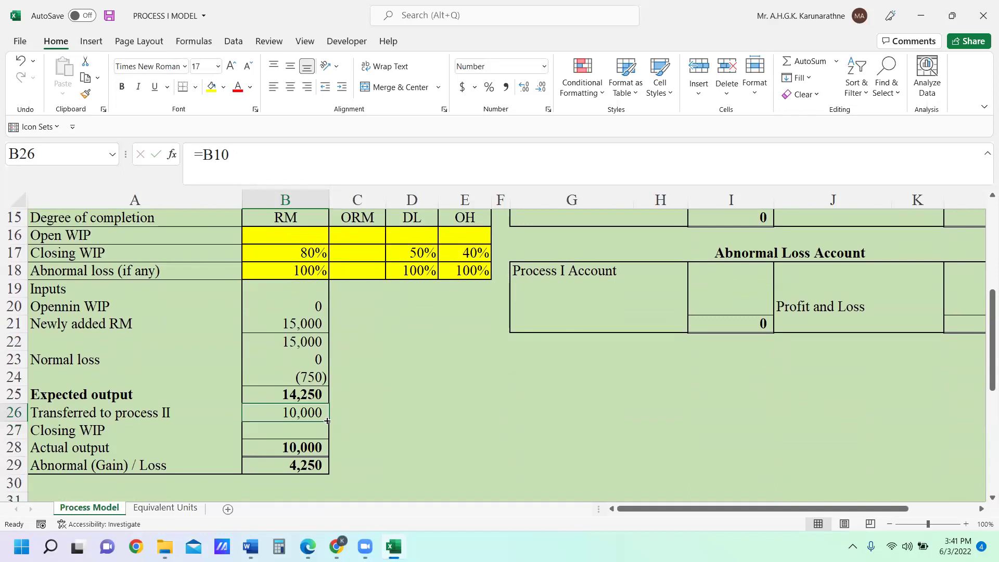
{"action": "left_click_drag", "start_coordinate": [327, 426], "coordinate": [328, 435]}
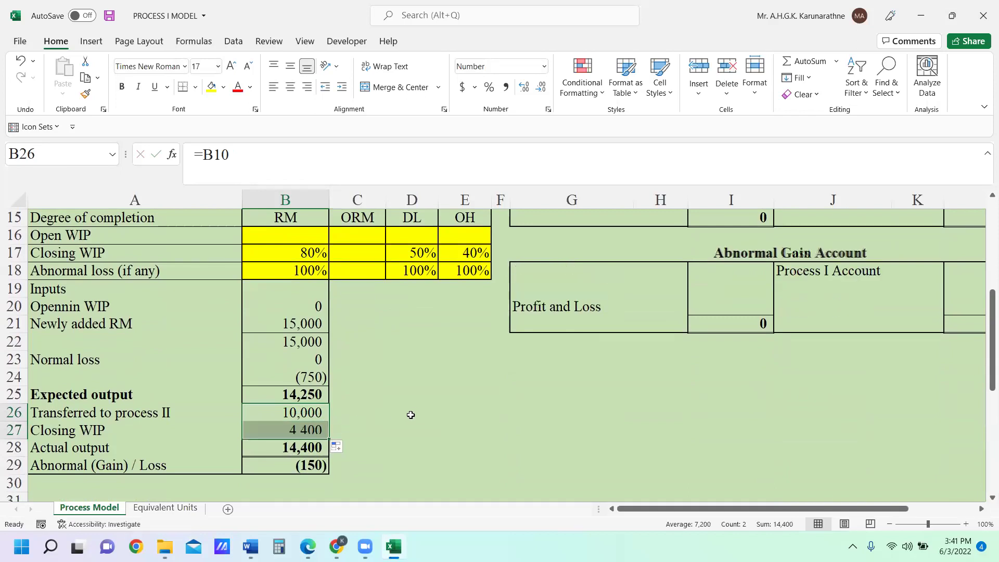
{"action": "left_click", "coordinate": [407, 412]}
Compare the expected output with the transferred units, closing WIP and actual output in the abnormal gain/loss calculation
{"action": "left_click_drag", "start_coordinate": [228, 419], "coordinate": [292, 421]}
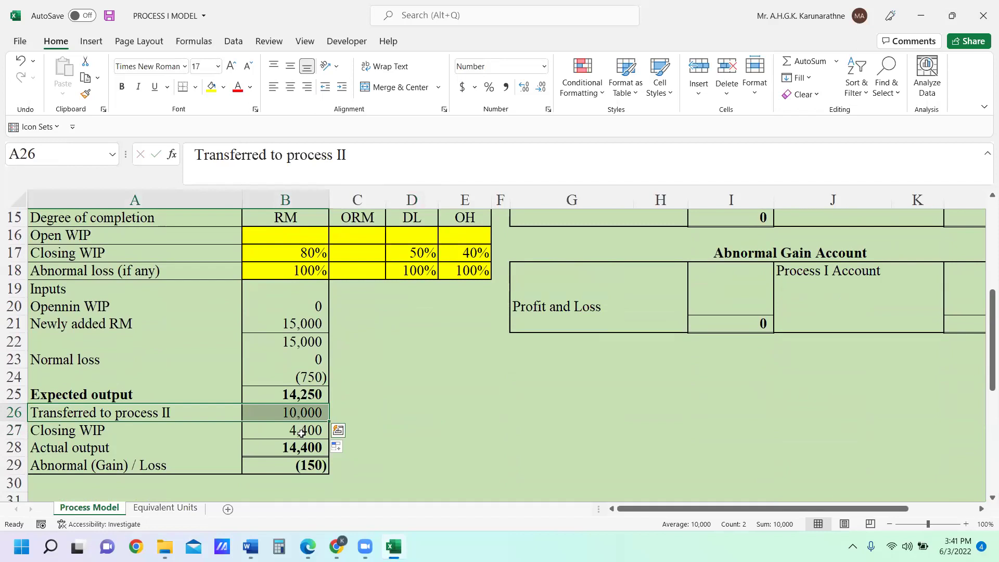
{"action": "left_click", "coordinate": [302, 433]}
{"action": "left_click", "coordinate": [309, 394]}
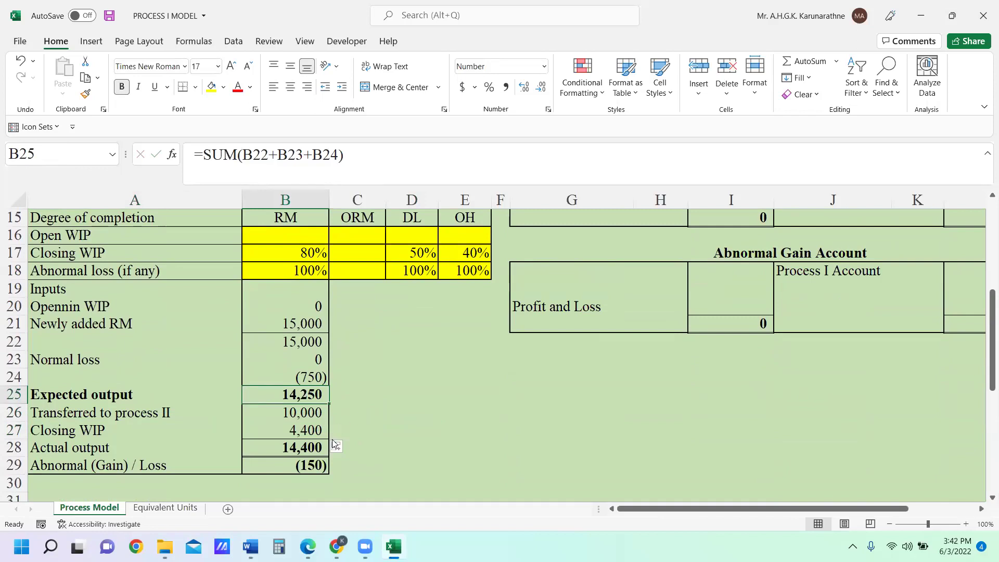
{"action": "left_click", "coordinate": [312, 445]}
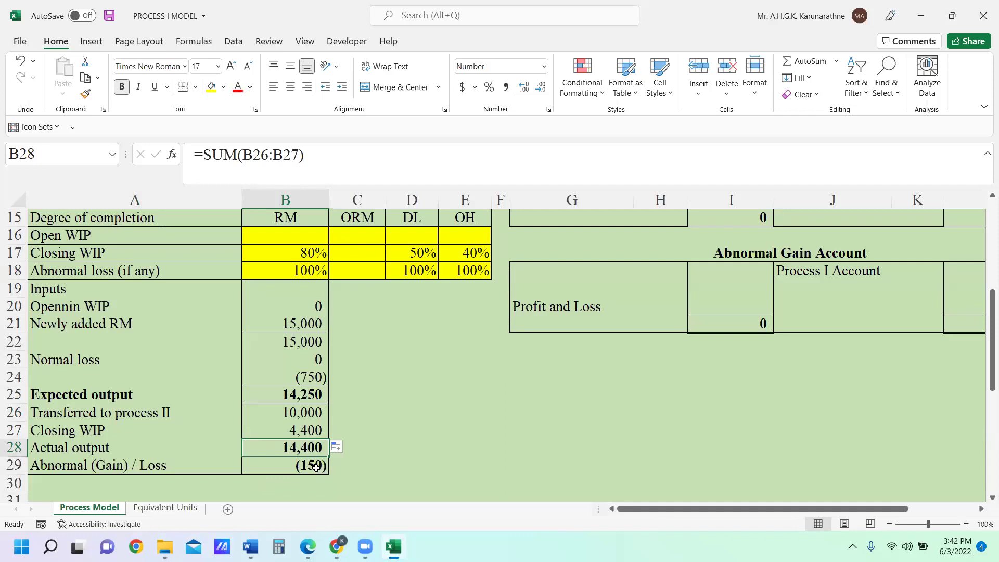
Enter 0 units for opening WIP and 15,000 units for raw material in the Process I Account
{"action": "scroll", "coordinate": [321, 466], "scroll_direction": "up", "scroll_amount": 5}
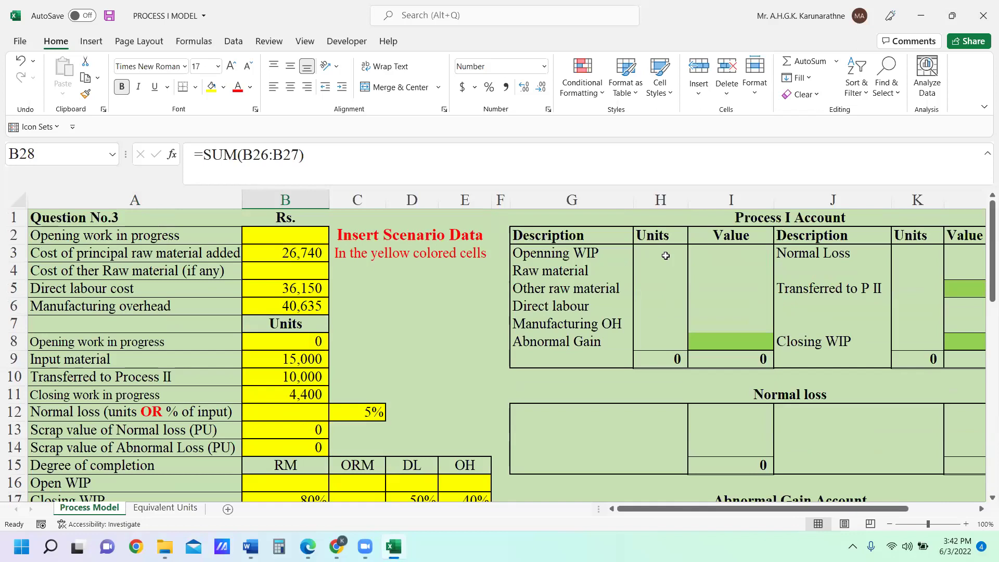
{"action": "left_click", "coordinate": [665, 255]}
{"action": "type", "text": "0"}
{"action": "left_click", "coordinate": [676, 290]}
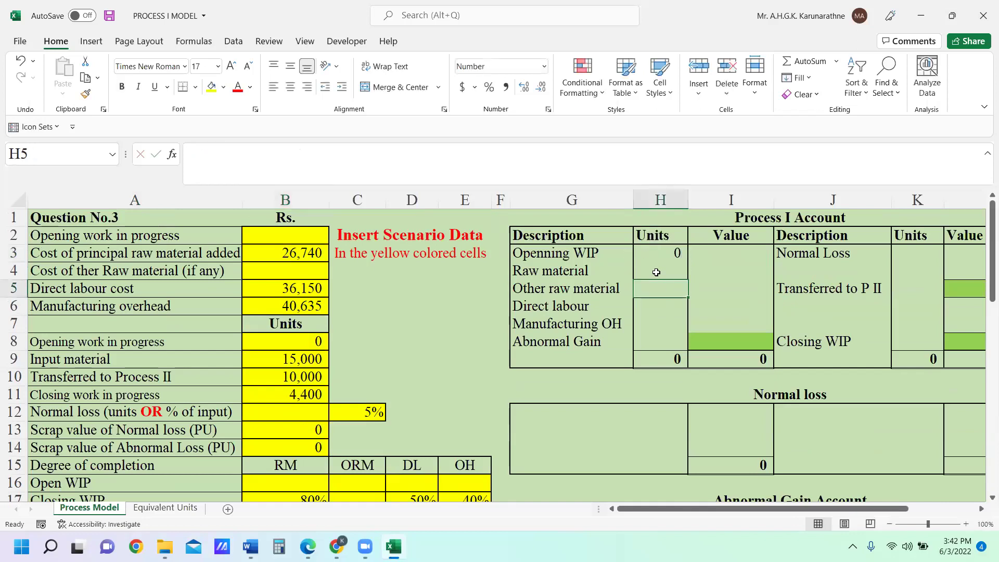
{"action": "left_click", "coordinate": [663, 269]}
{"action": "type", "text": "150000"}
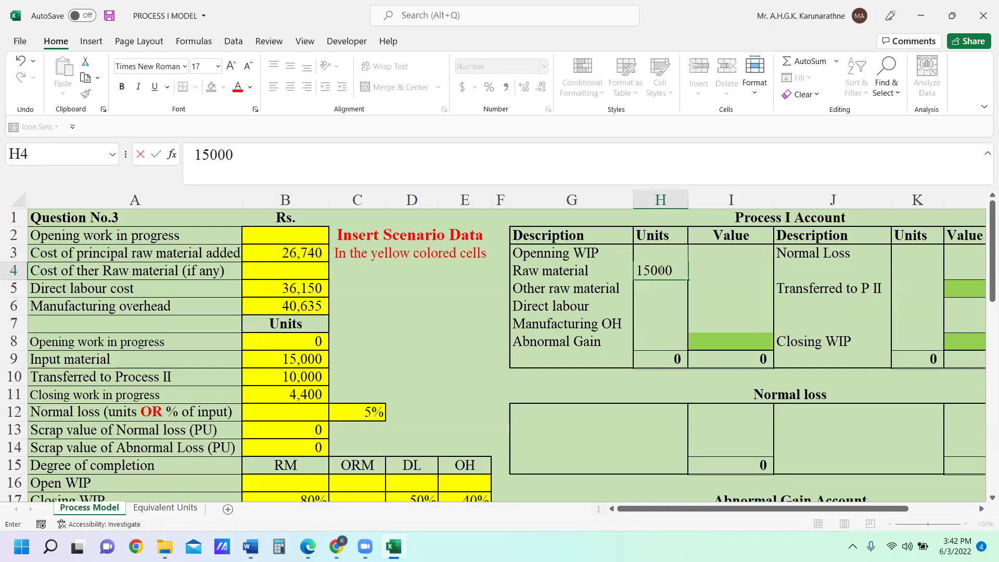
{"action": "left_click", "coordinate": [667, 287]}
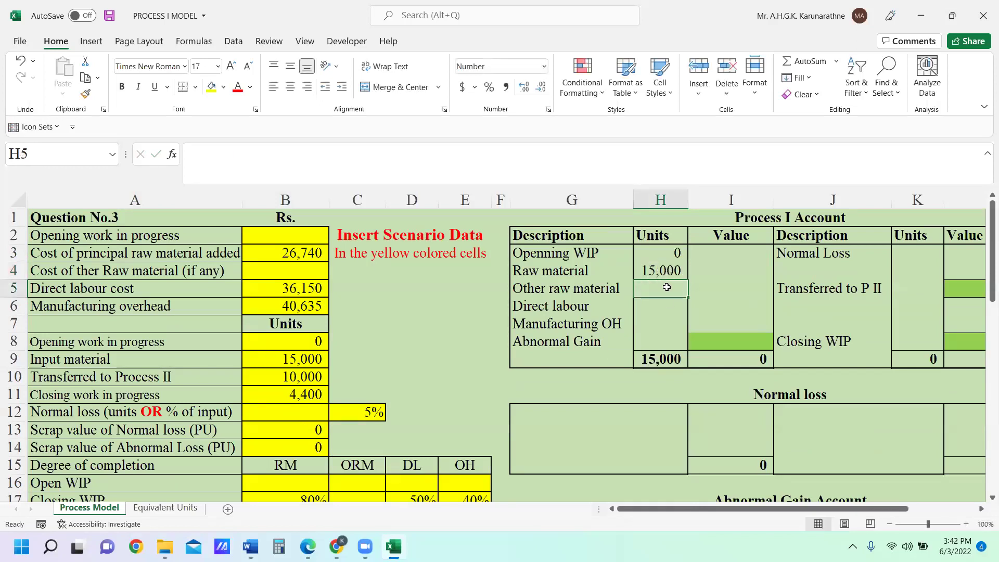
Enter 750 as the normal loss units in the Process I Account and select the units cell for Transferred to P II
{"action": "left_click", "coordinate": [909, 256]}
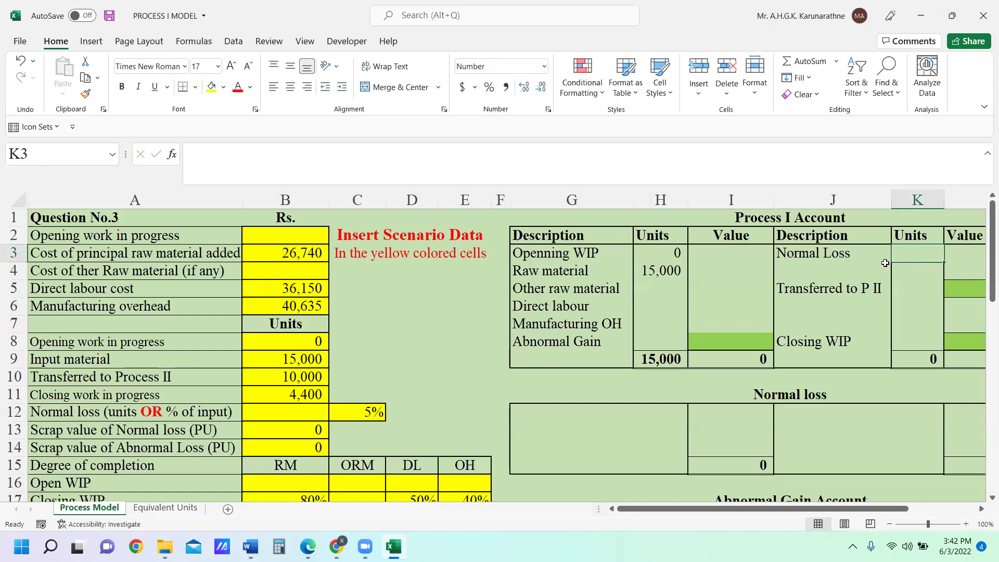
{"action": "type", "text": "750"}
{"action": "key", "text": "Return"}
{"action": "left_click", "coordinate": [906, 289]}
{"action": "type", "text": "10000"}
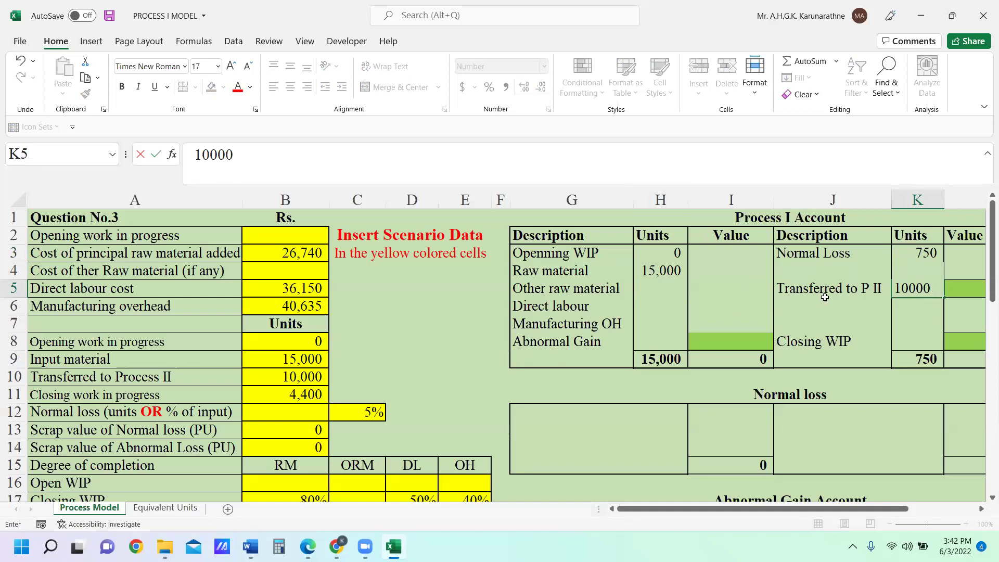
{"action": "key", "text": "BackSpace"}
{"action": "key", "text": "BackSpace"}
{"action": "key", "text": "BackSpace"}
{"action": "key", "text": "BackSpace"}
{"action": "key", "text": "BackSpace"}
Link the Process I Account units for Transferred to P II to B10 and for Closing WIP to B11
{"action": "type", "text": "="}
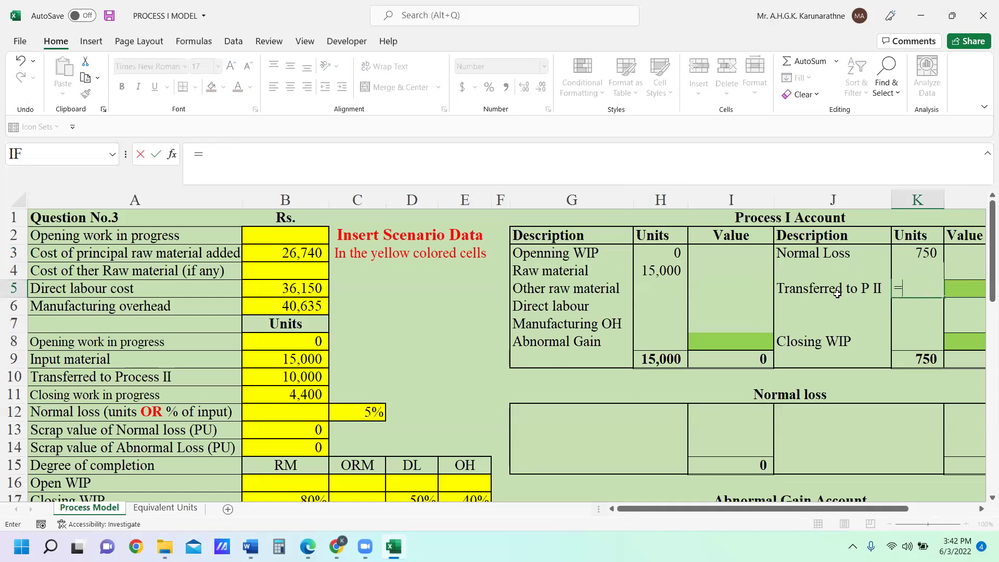
{"action": "left_click", "coordinate": [301, 380]}
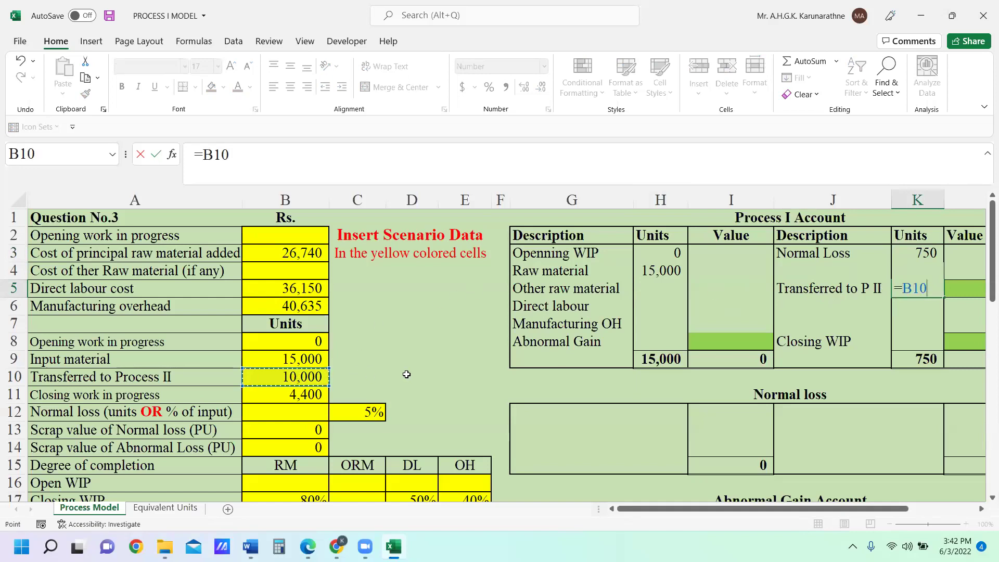
{"action": "key", "text": "Return"}
{"action": "left_click", "coordinate": [926, 346]}
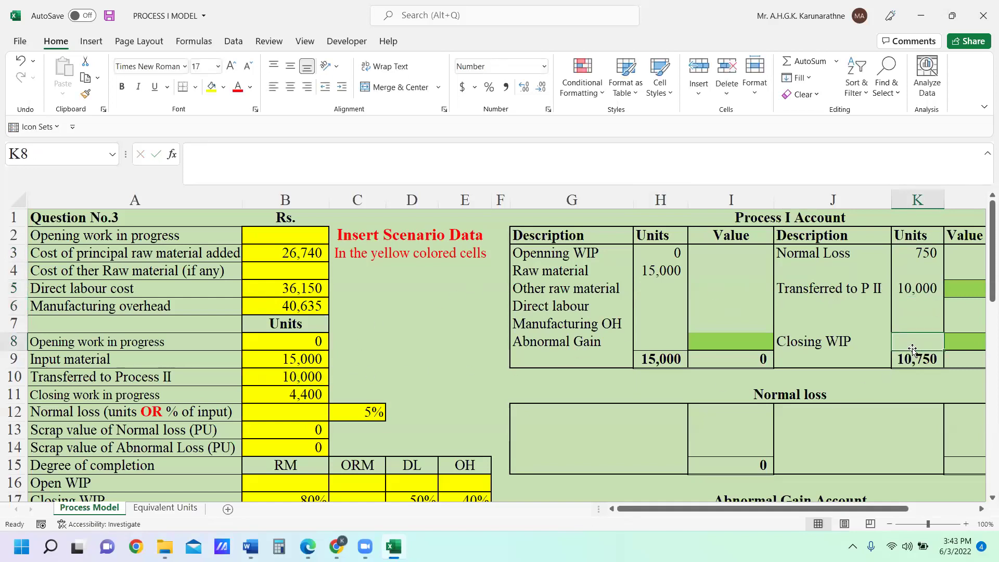
{"action": "type", "text": "="}
{"action": "left_click", "coordinate": [299, 396]}
{"action": "key", "text": "Return"}
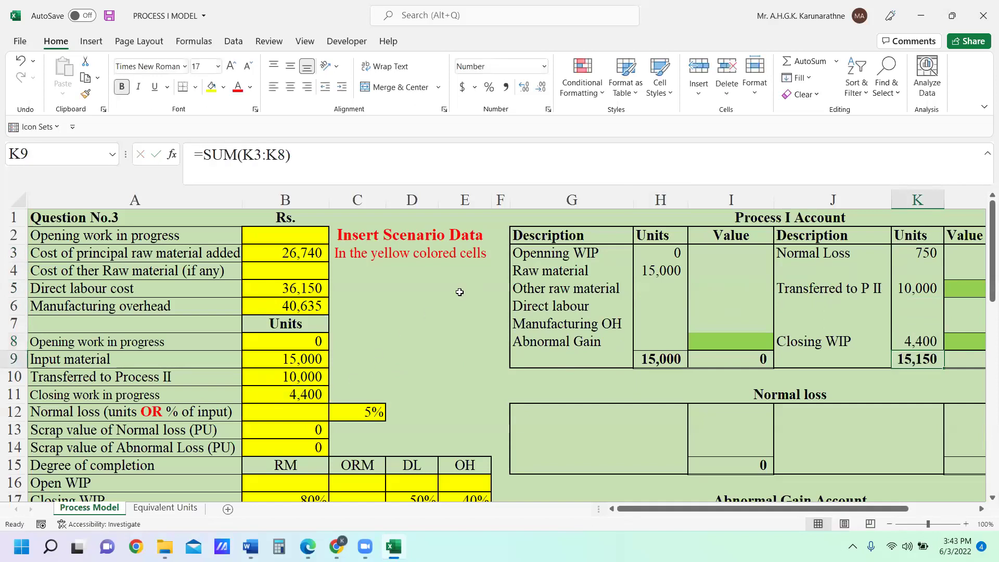
Replace the typed raw material units in the Process I Account with a link to the input material in B9
{"action": "left_click", "coordinate": [661, 275]}
{"action": "left_click_drag", "start_coordinate": [661, 274], "coordinate": [663, 275]}
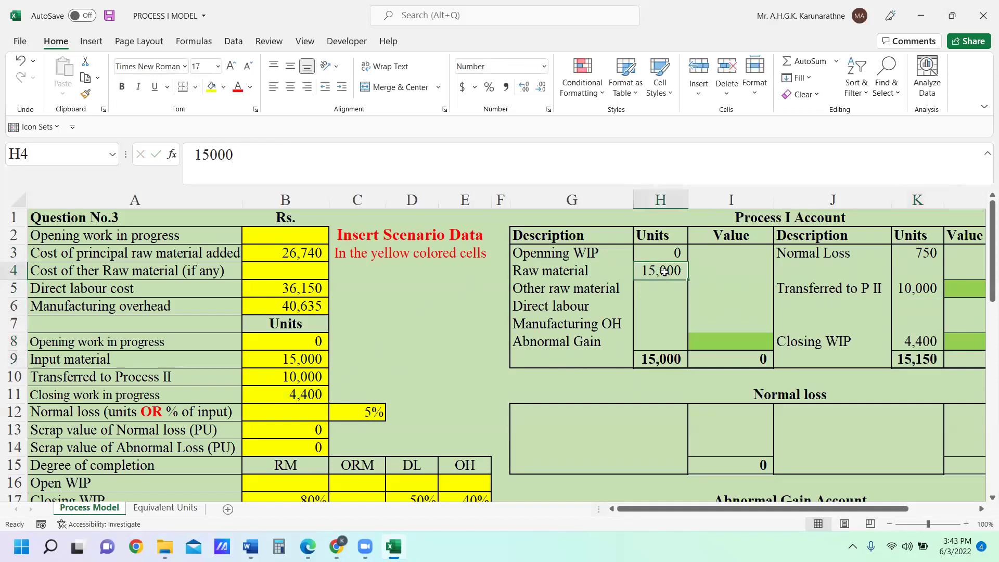
{"action": "key", "text": "Delete"}
{"action": "type", "text": "="}
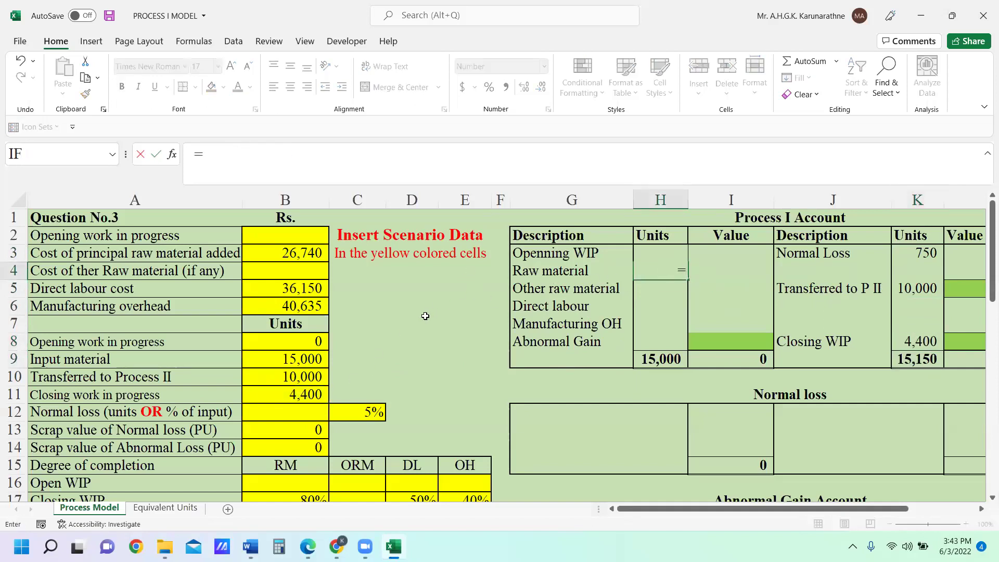
{"action": "left_click", "coordinate": [301, 359]}
{"action": "key", "text": "Return"}
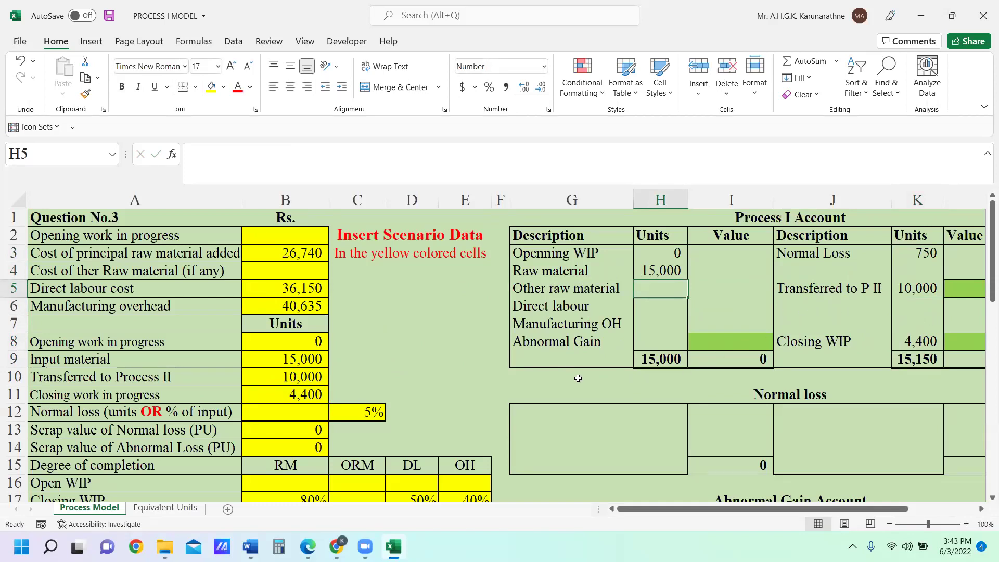
Check the abnormal gain in B29, enter 150 as the Abnormal Gain units in the Process I Account, and compare both units totals
{"action": "scroll", "coordinate": [578, 378], "scroll_direction": "down", "scroll_amount": 2}
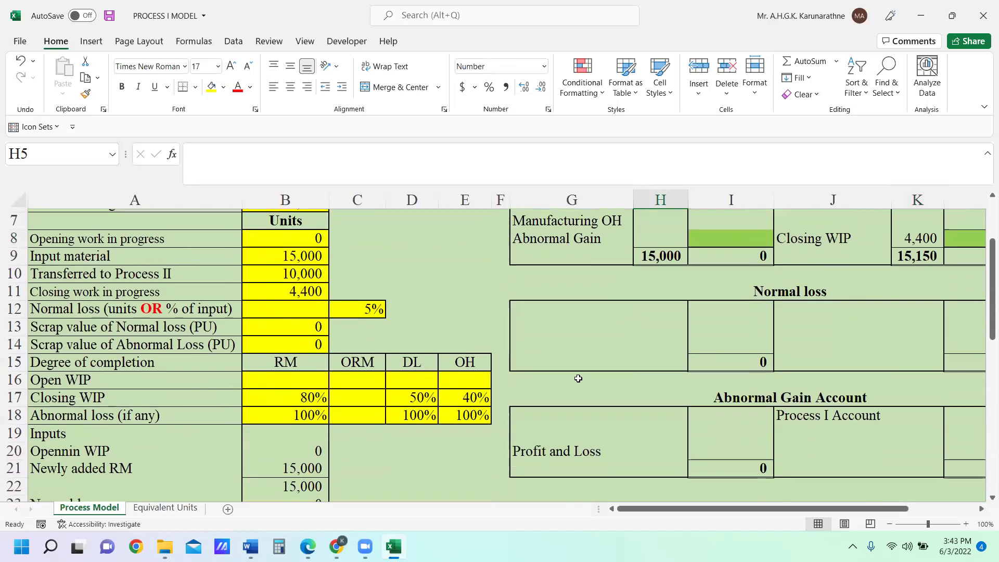
{"action": "scroll", "coordinate": [578, 378], "scroll_direction": "down", "scroll_amount": 3}
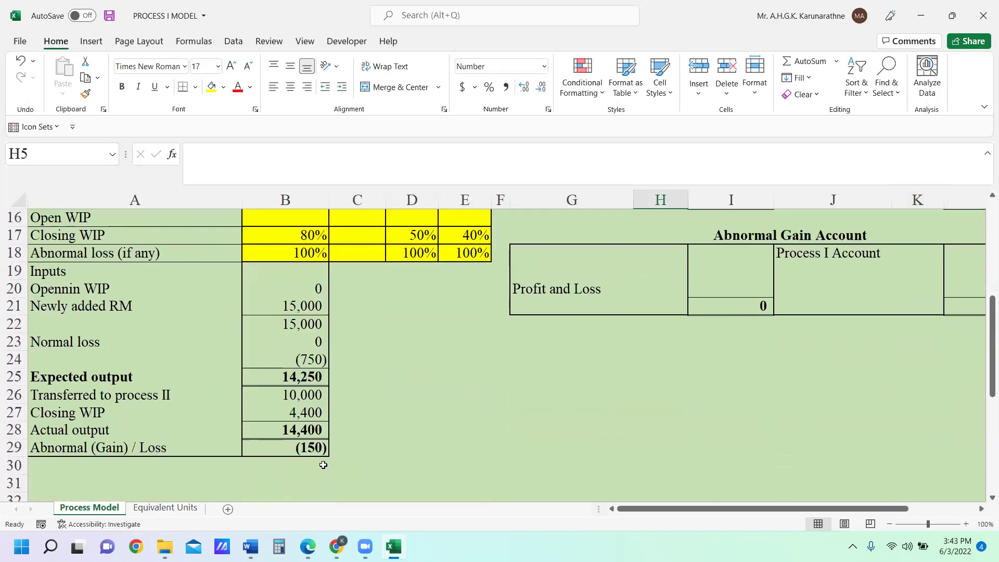
{"action": "left_click", "coordinate": [302, 448]}
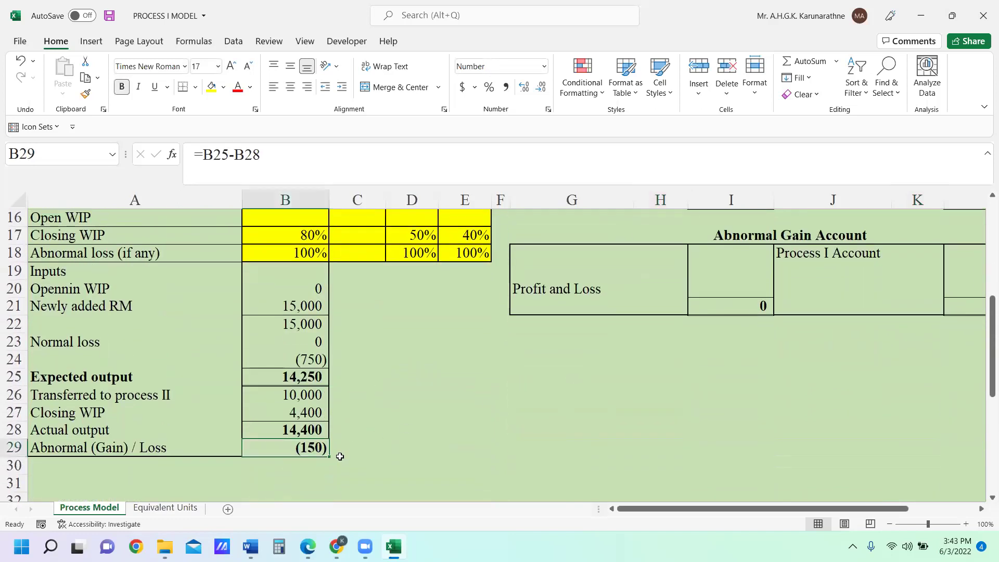
{"action": "scroll", "coordinate": [362, 457], "scroll_direction": "up", "scroll_amount": 4}
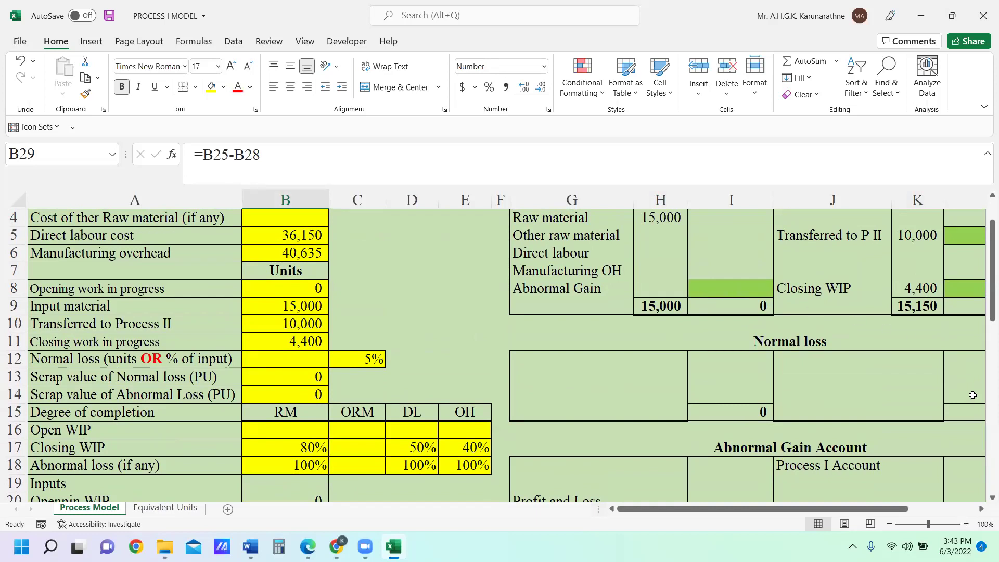
{"action": "left_click", "coordinate": [714, 287]}
{"action": "scroll", "coordinate": [717, 287], "scroll_direction": "up", "scroll_amount": 1}
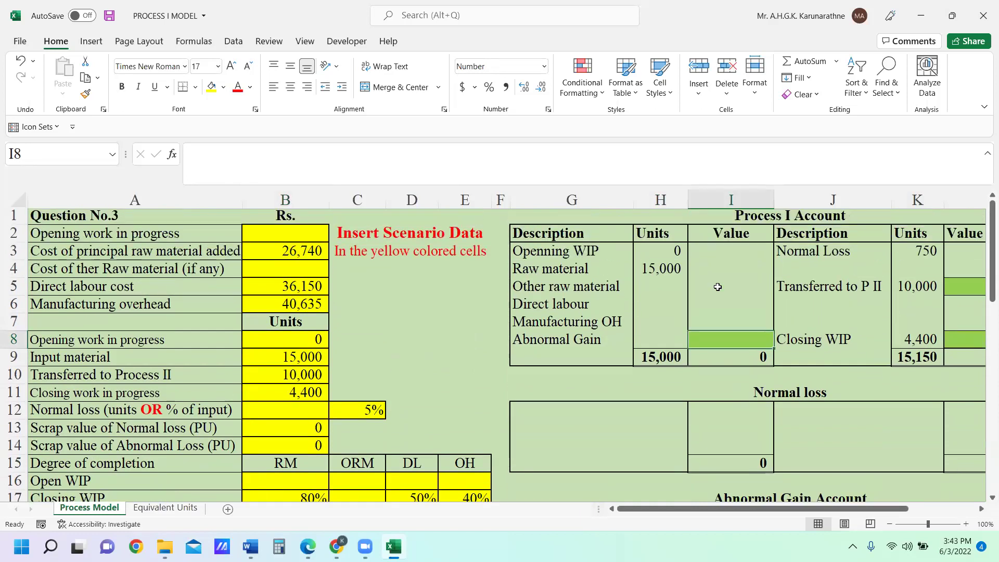
{"action": "left_click", "coordinate": [671, 340]}
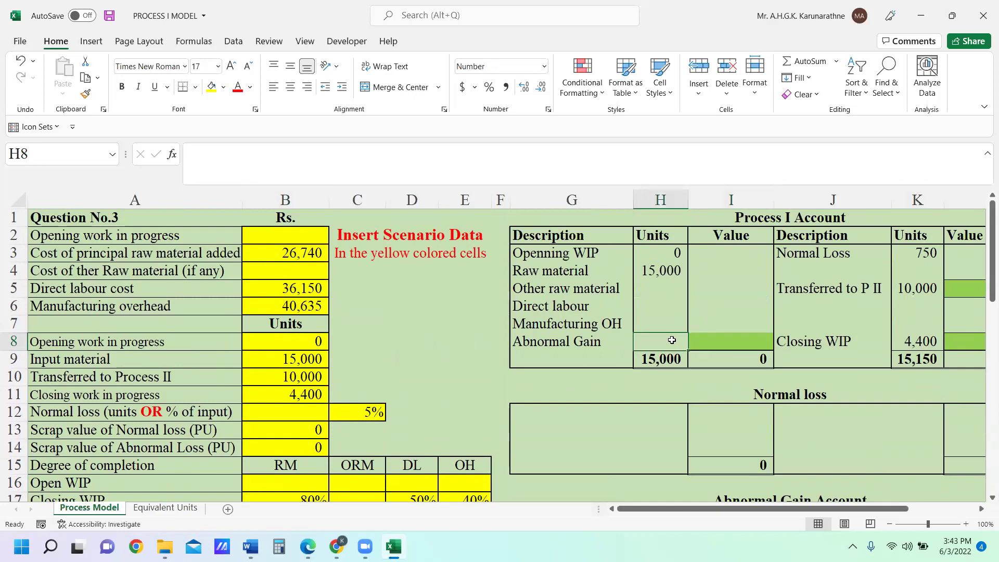
{"action": "type", "text": "150"}
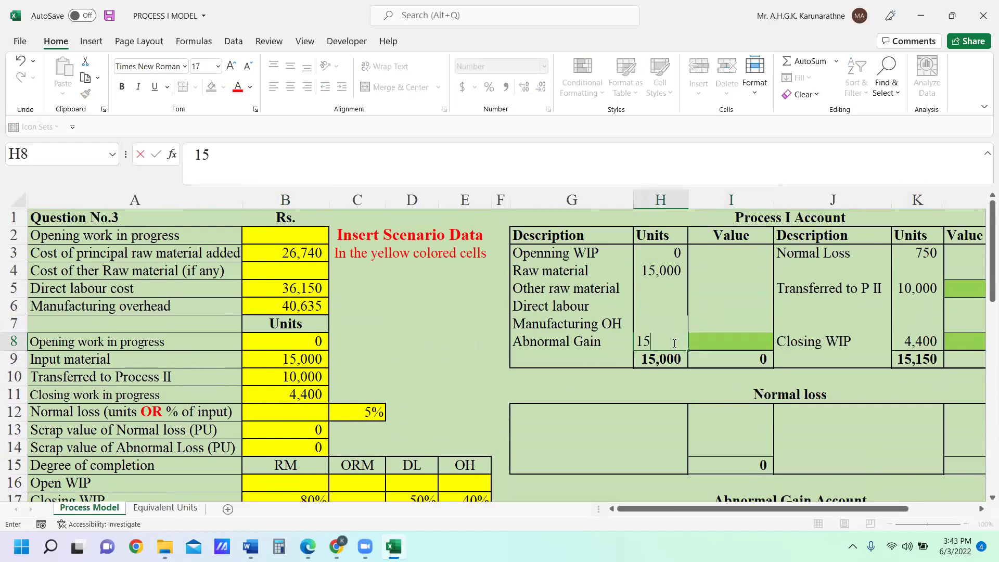
{"action": "key", "text": "Return"}
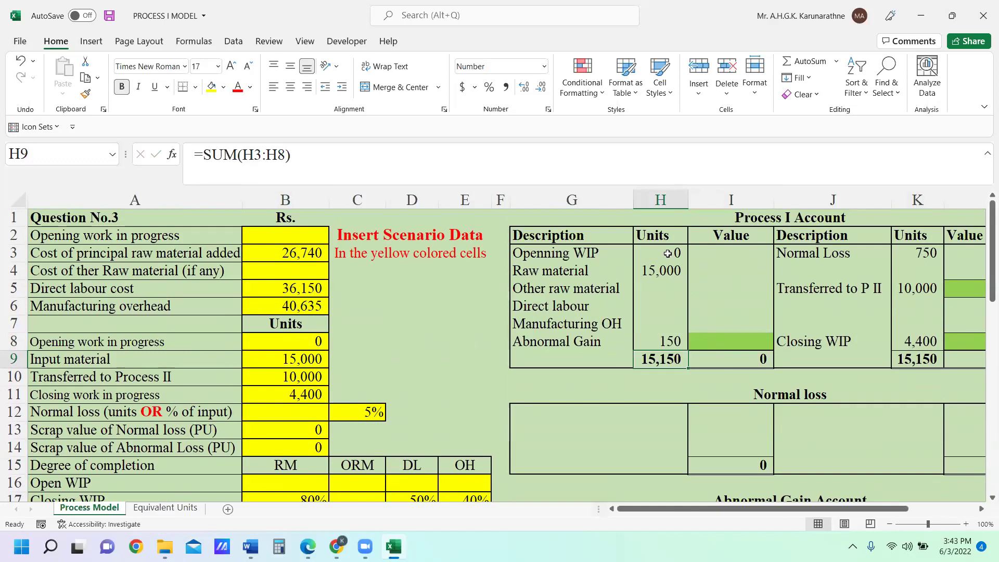
{"action": "left_click", "coordinate": [910, 360]}
{"action": "left_click", "coordinate": [672, 362]}
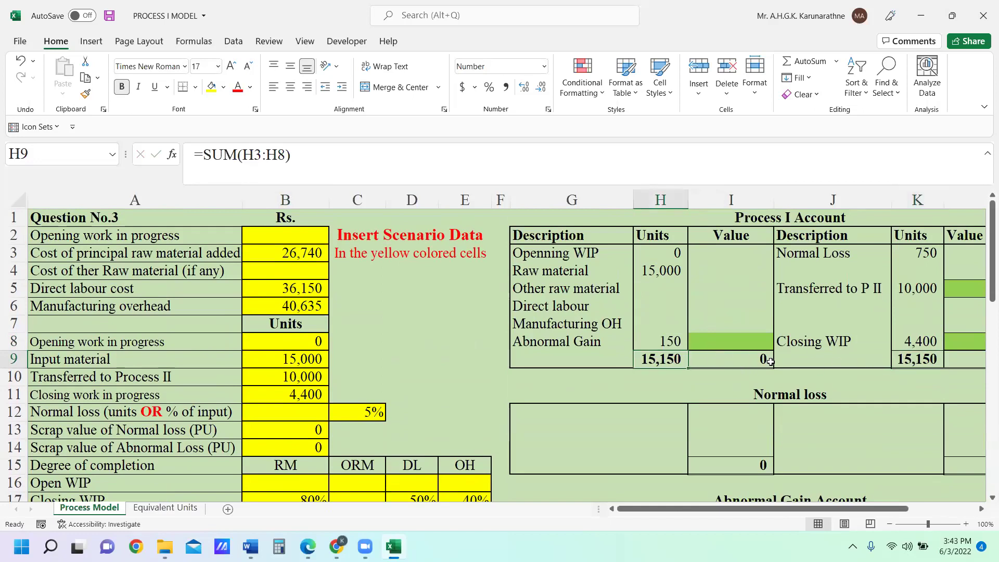
{"action": "left_click", "coordinate": [910, 360]}
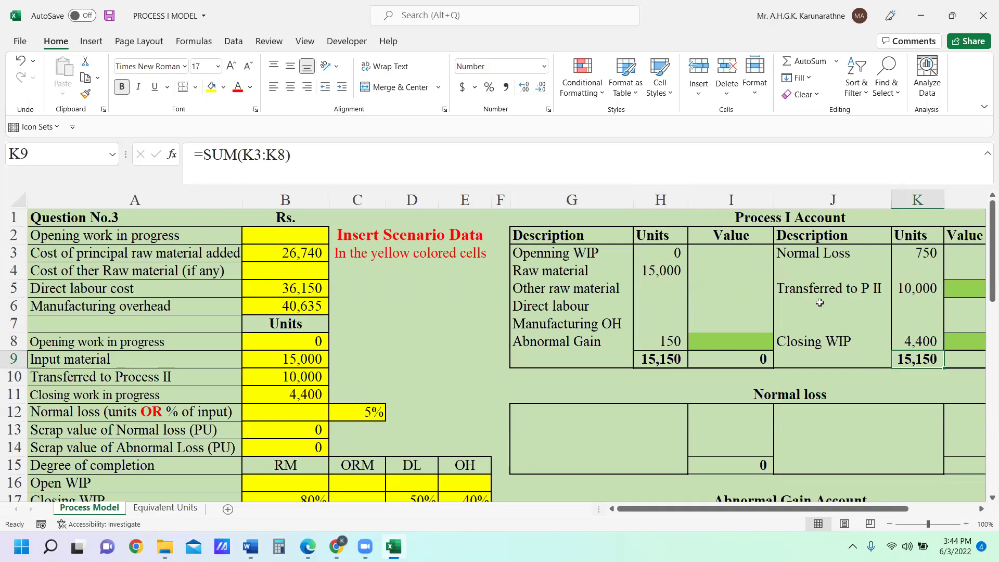
Link the raw material value in the Process I Account to the principal raw material cost in B3
{"action": "mouse_move", "coordinate": [765, 515]}
{"action": "left_mouse_down"}
{"action": "mouse_move", "coordinate": [775, 515]}
{"action": "mouse_move", "coordinate": [765, 515]}
{"action": "left_mouse_up"}
{"action": "left_click", "coordinate": [739, 256]}
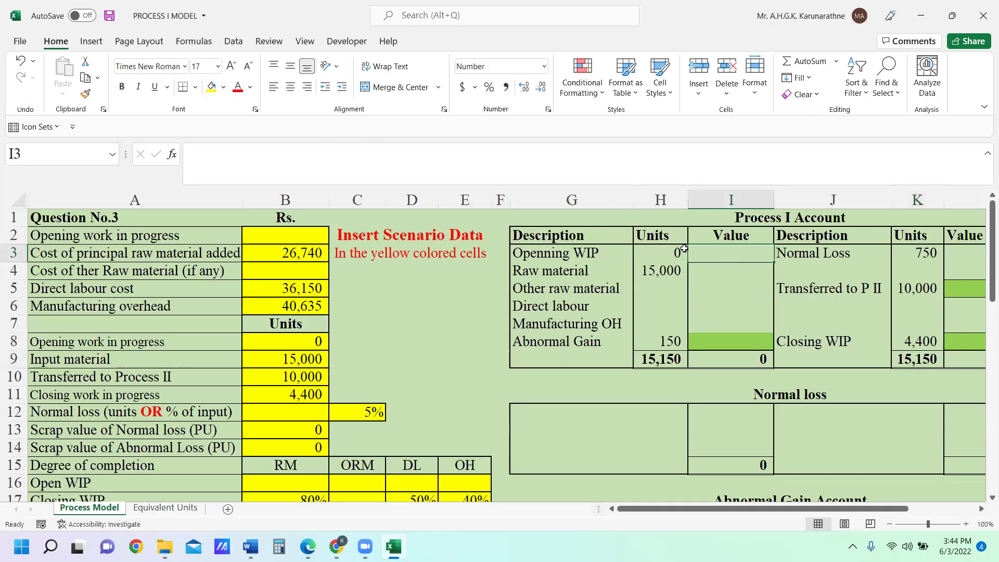
{"action": "left_click", "coordinate": [711, 278]}
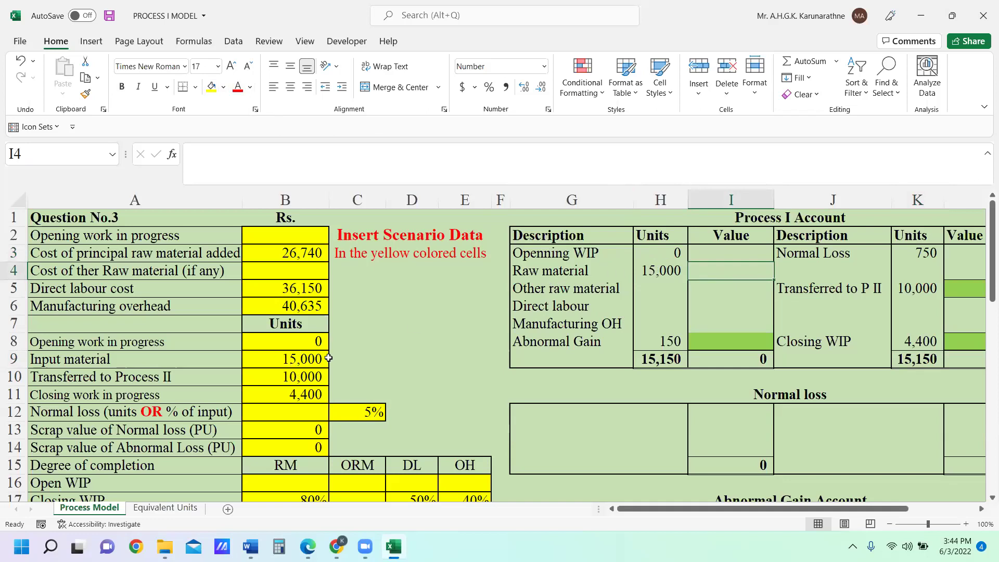
{"action": "type", "text": "="}
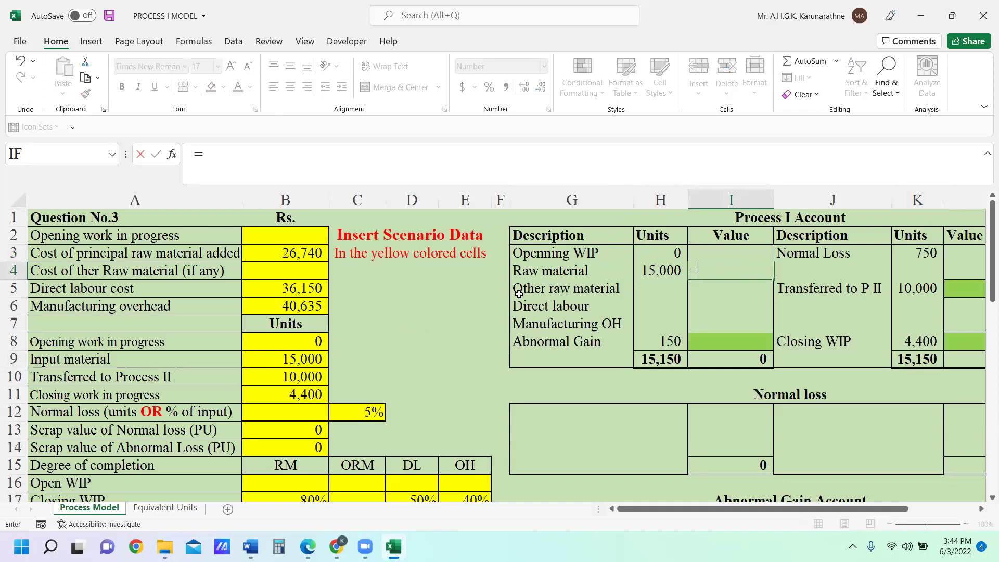
{"action": "left_click", "coordinate": [299, 252]}
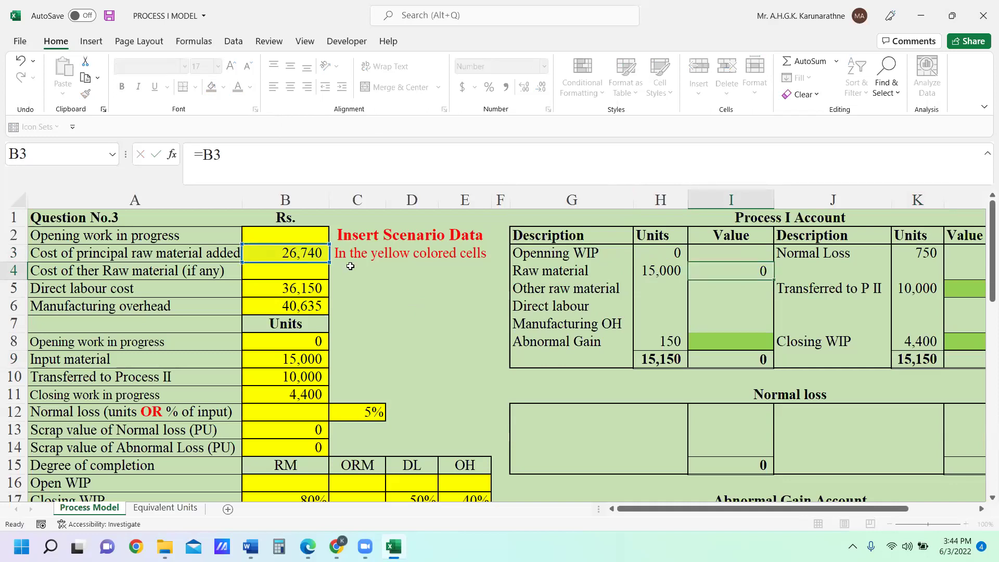
{"action": "key", "text": "Return"}
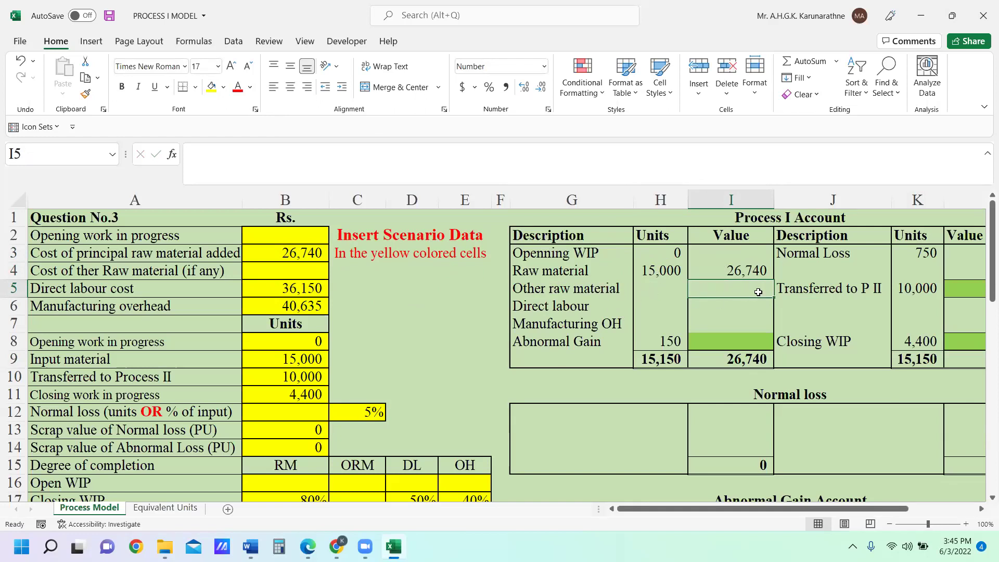
Link the direct labour value in the Process I Account to B5 and the manufacturing OH value to B6
{"action": "left_click", "coordinate": [709, 311]}
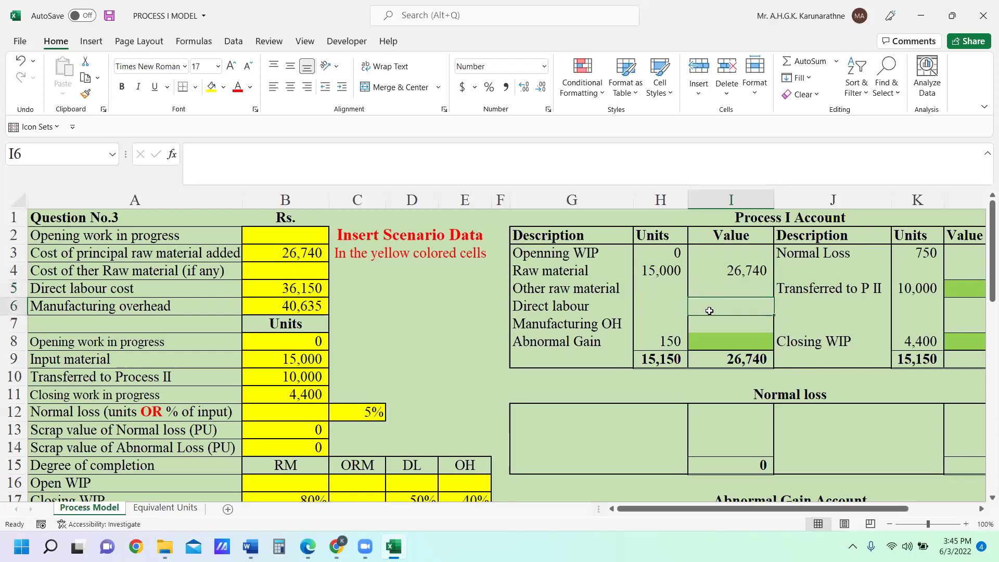
{"action": "type", "text": "="}
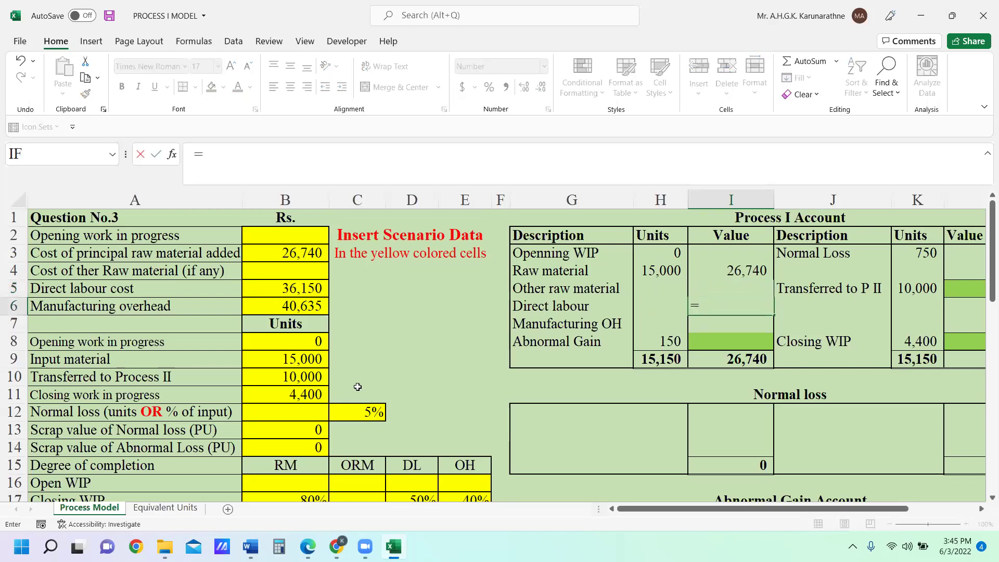
{"action": "left_click", "coordinate": [311, 288]}
{"action": "key", "text": "Return"}
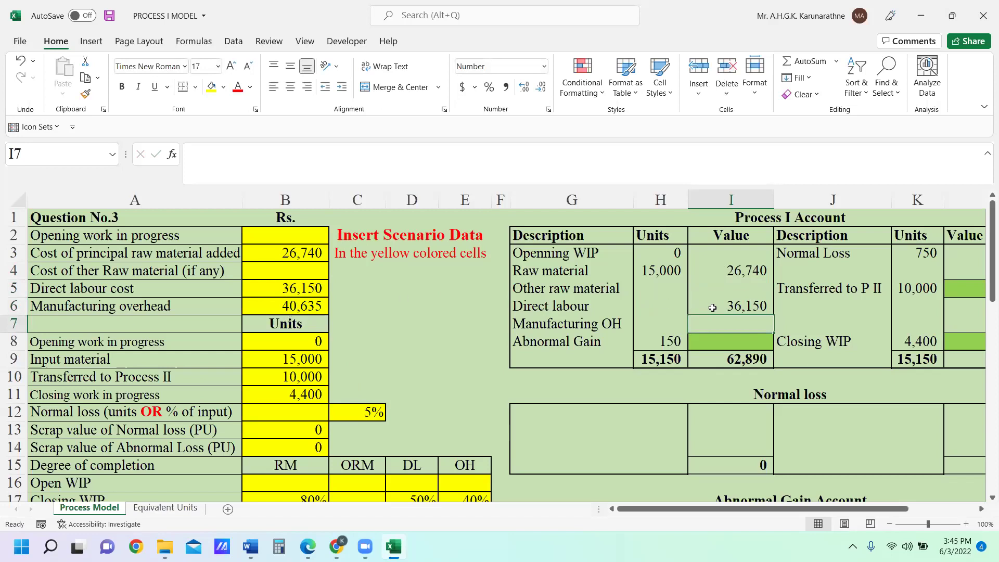
{"action": "type", "text": "="}
{"action": "left_click", "coordinate": [319, 307]}
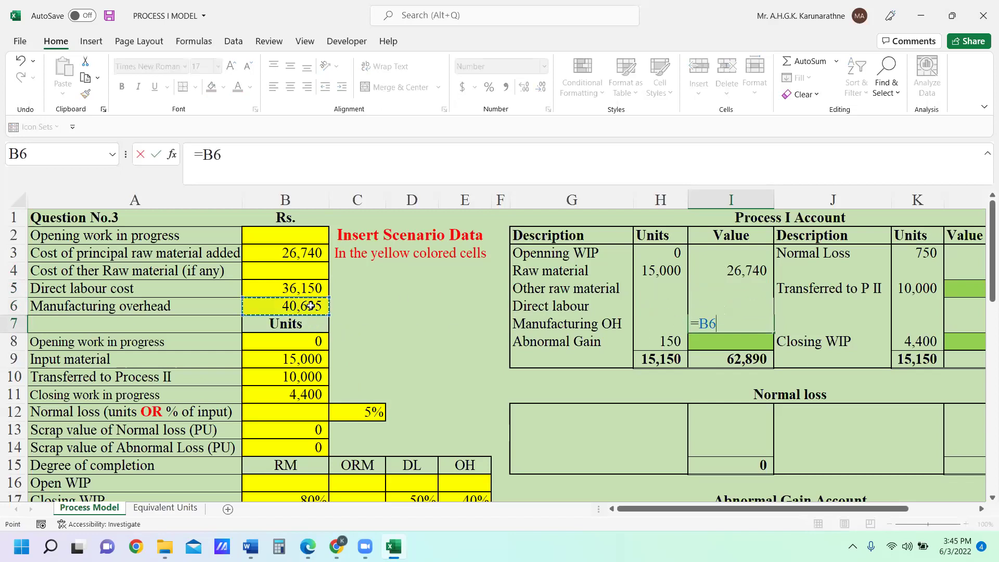
{"action": "key", "text": "Return"}
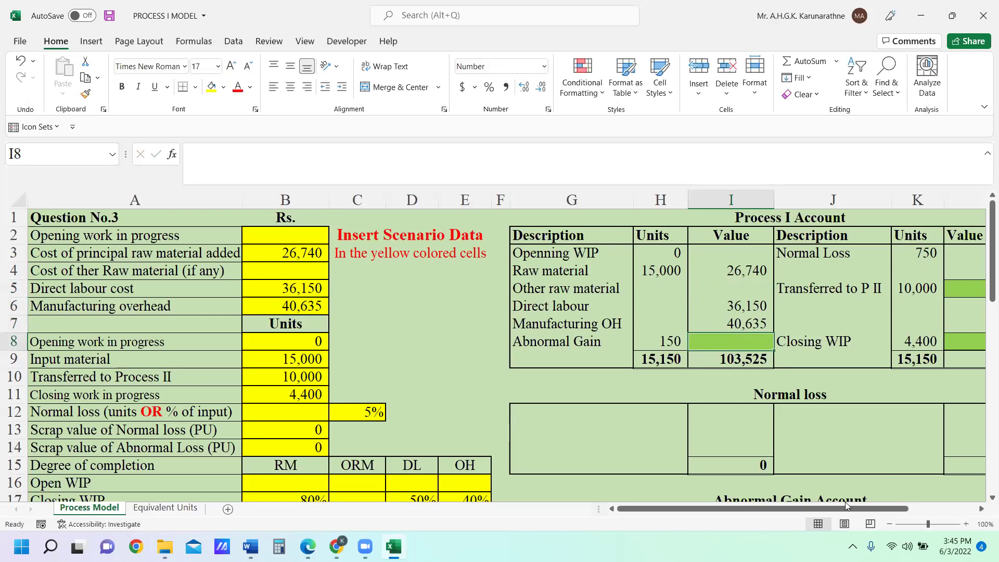
Enter 0 as the Normal Loss value in the Process I Account
{"action": "scroll", "coordinate": [843, 512], "scroll_direction": "right", "scroll_amount": 5}
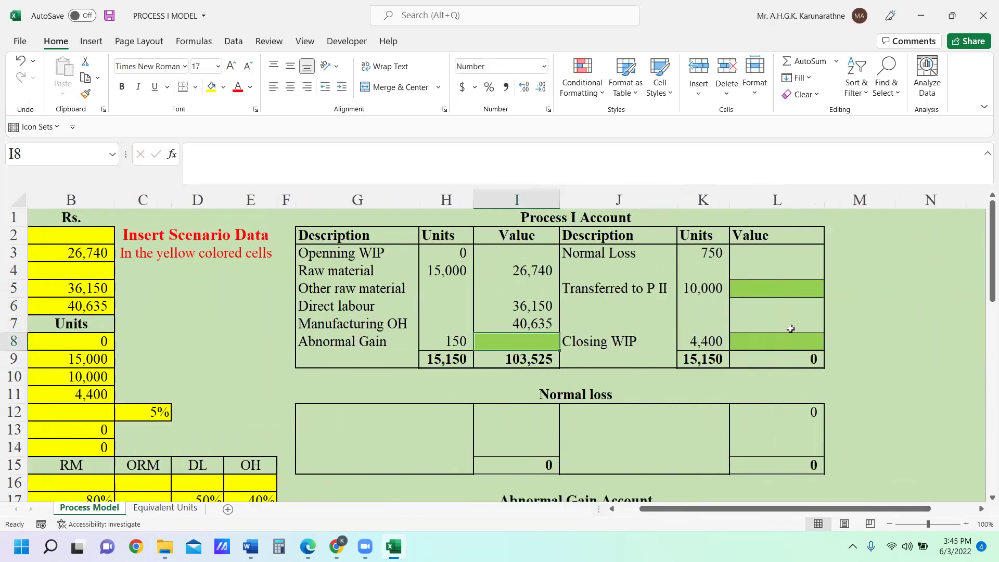
{"action": "left_click", "coordinate": [791, 253]}
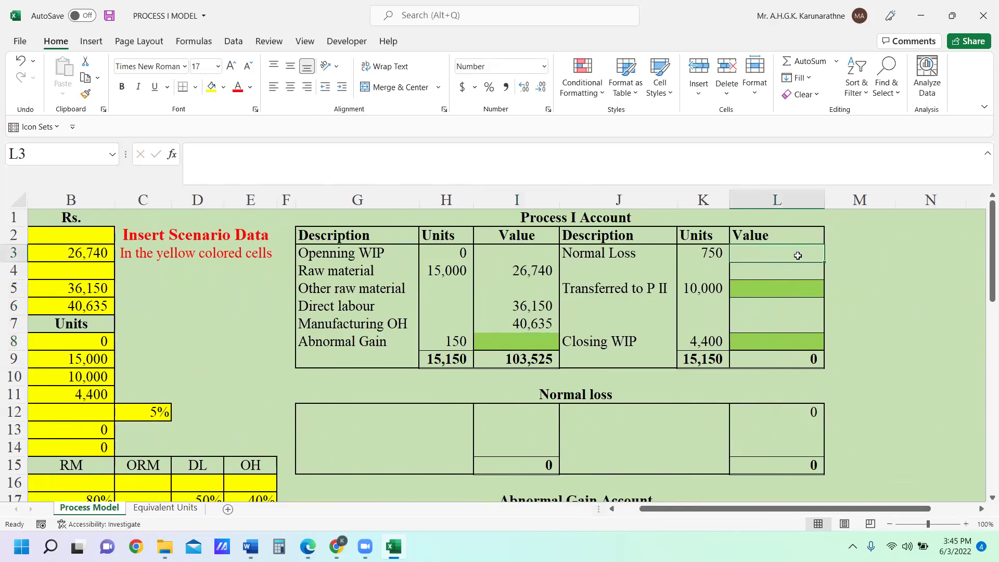
{"action": "type", "text": "0"}
{"action": "left_click", "coordinate": [885, 264]}
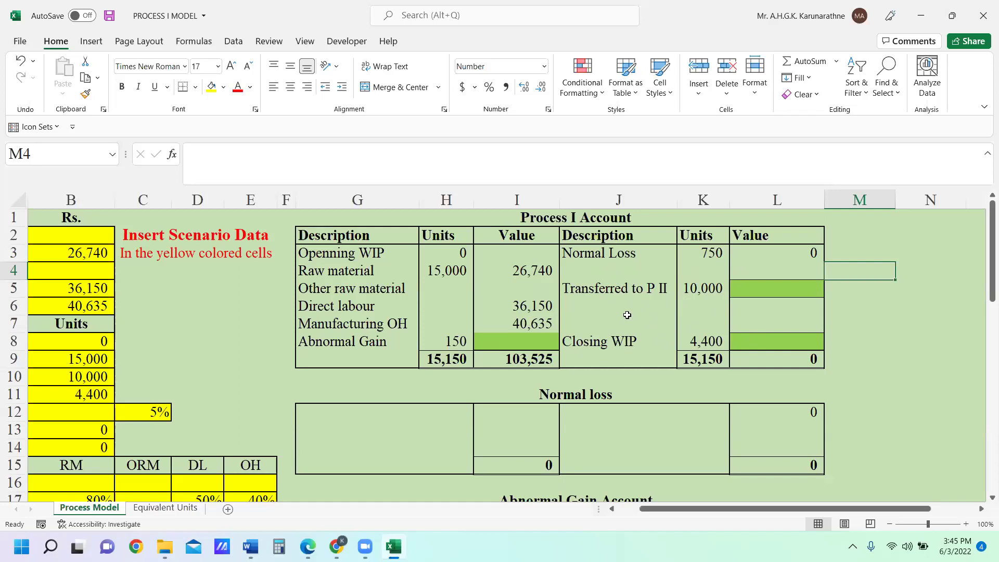
Examine the empty value cells for Transferred to P II, Closing WIP and Abnormal Gain, and the raw material and direct labour values
{"action": "left_click", "coordinate": [769, 290]}
{"action": "left_click", "coordinate": [776, 340]}
{"action": "left_click", "coordinate": [536, 339]}
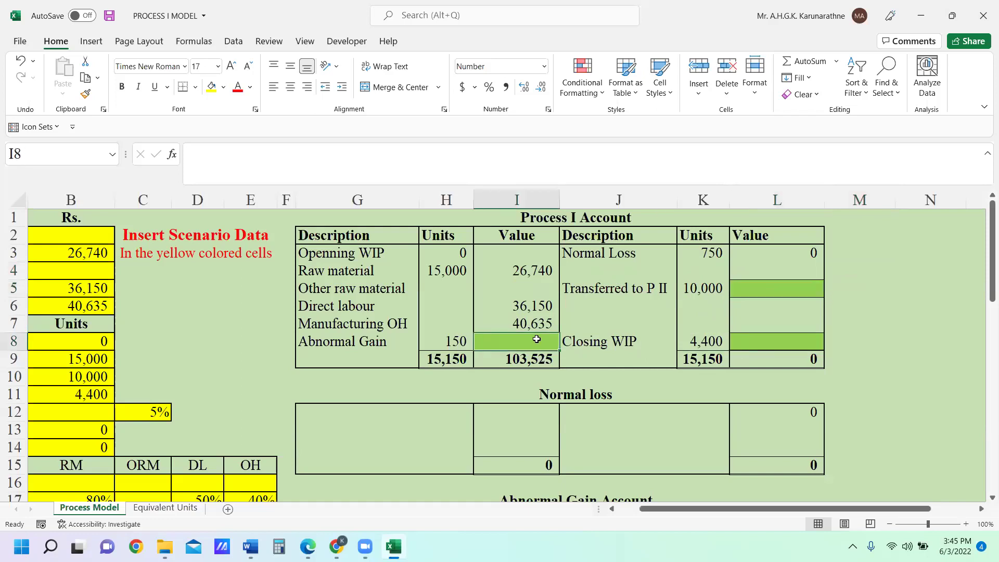
{"action": "left_click", "coordinate": [775, 292]}
{"action": "left_click", "coordinate": [794, 340]}
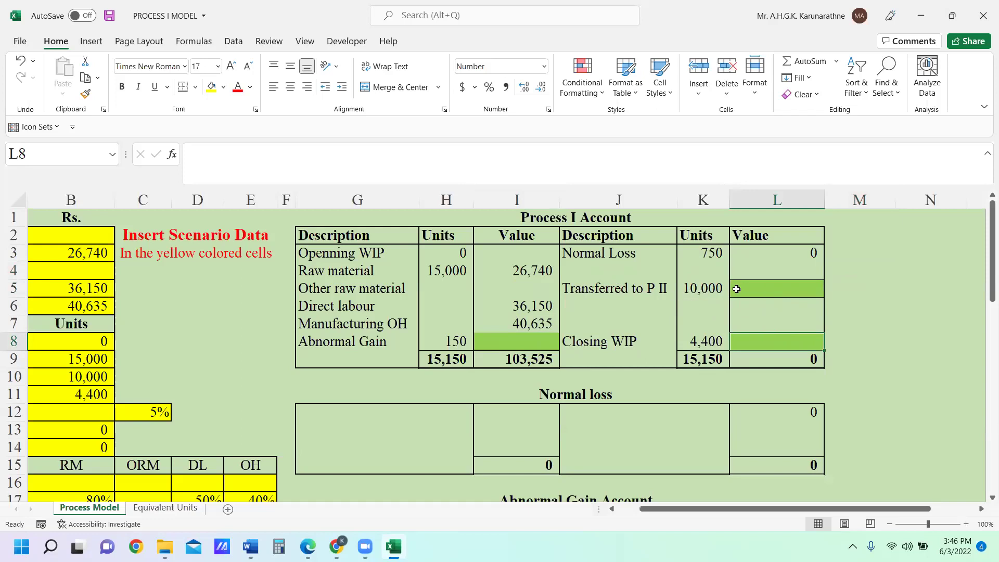
{"action": "left_click", "coordinate": [761, 288]}
{"action": "left_click", "coordinate": [762, 335]}
{"action": "left_click", "coordinate": [487, 344]}
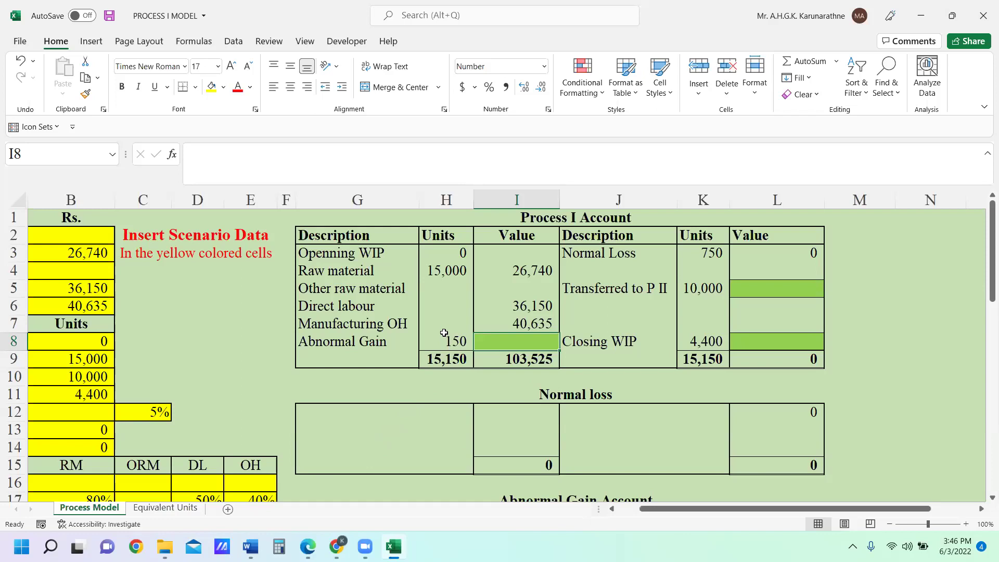
{"action": "left_click", "coordinate": [515, 269]}
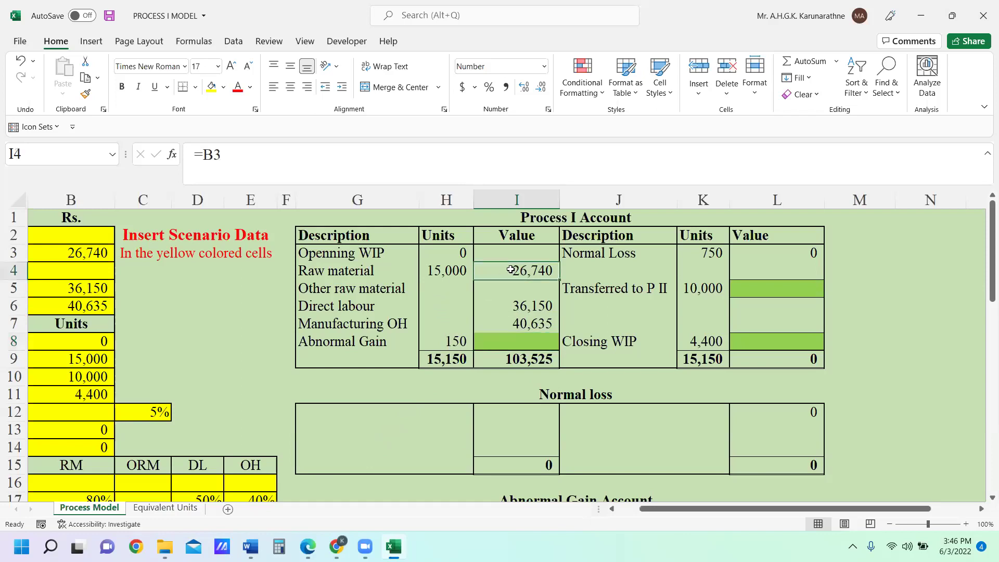
{"action": "left_click", "coordinate": [530, 305]}
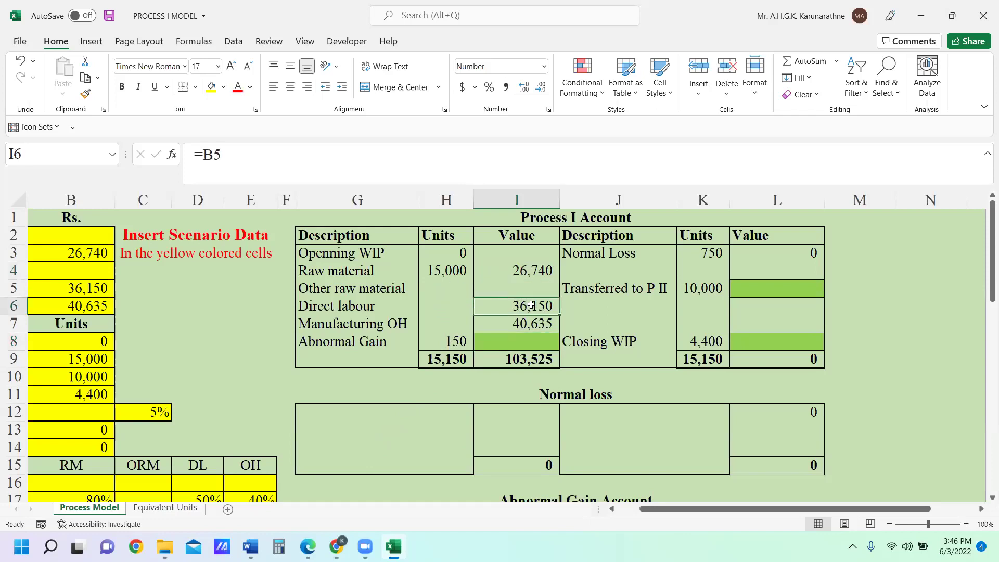
{"action": "left_click", "coordinate": [530, 324]}
{"action": "left_click", "coordinate": [526, 307]}
{"action": "left_click_drag", "start_coordinate": [534, 269], "coordinate": [533, 318]}
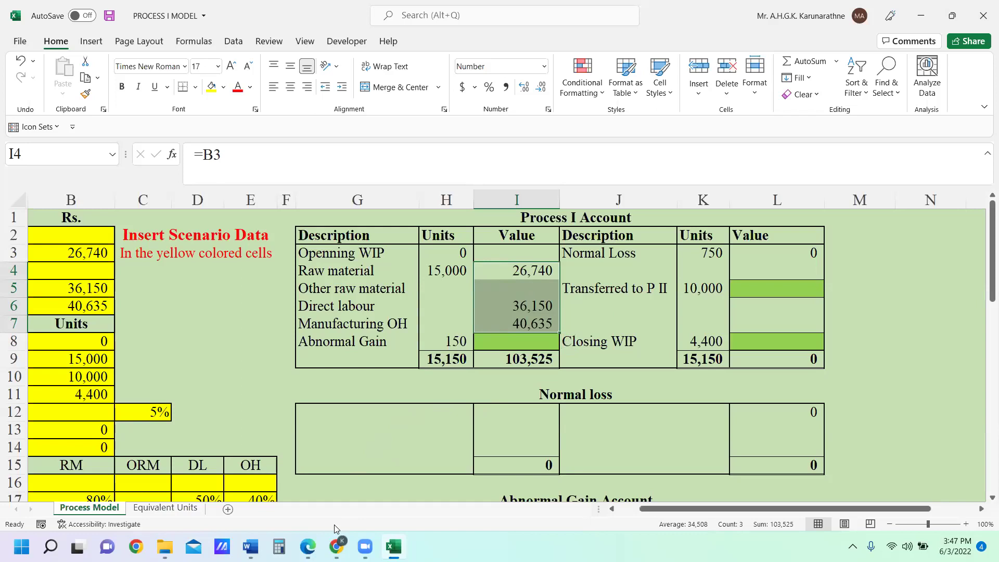
On the Equivalent Units sheet, clear the Normal loss units and all units, percentages and EU values from Openning WIP completed through Abnormal Gain
{"action": "left_click", "coordinate": [165, 508]}
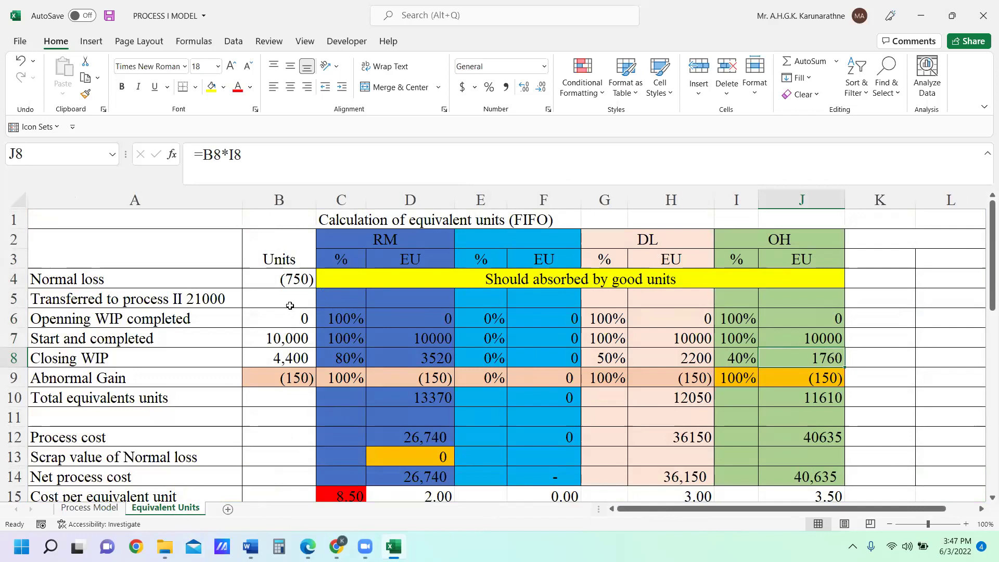
{"action": "left_click", "coordinate": [289, 278]}
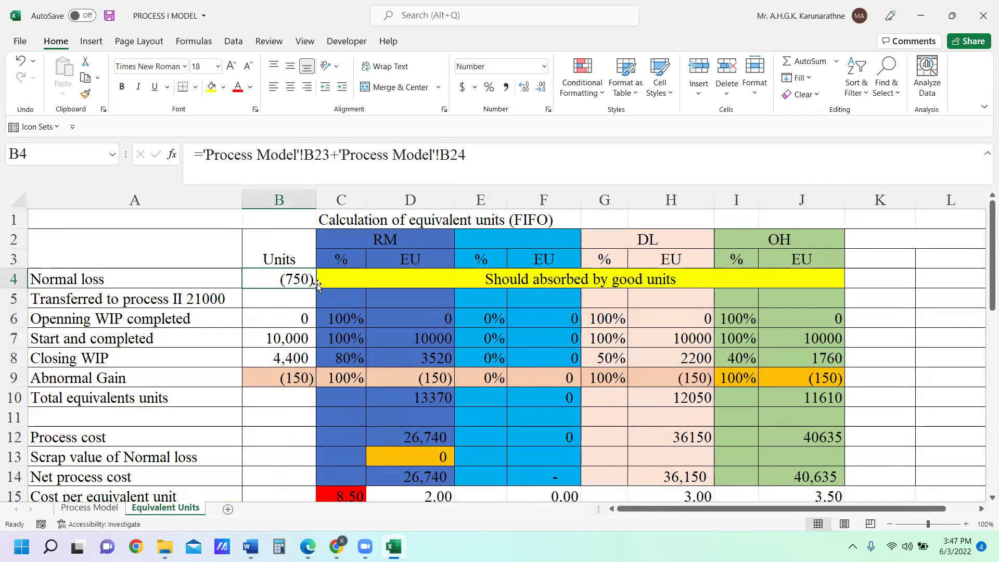
{"action": "key", "text": "Delete"}
{"action": "left_click_drag", "start_coordinate": [284, 315], "coordinate": [781, 372]}
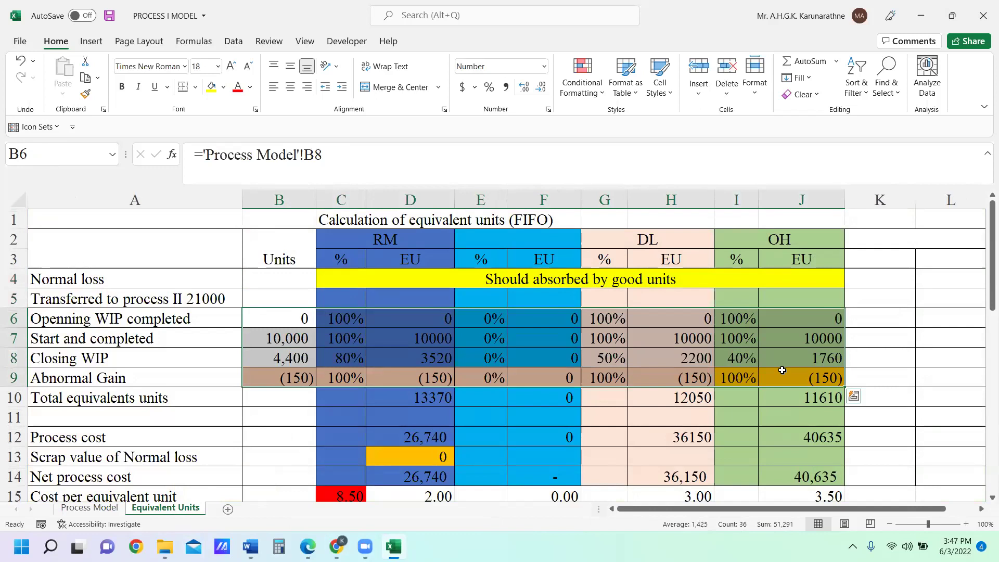
{"action": "key", "text": "Delete"}
{"action": "left_click", "coordinate": [476, 339]}
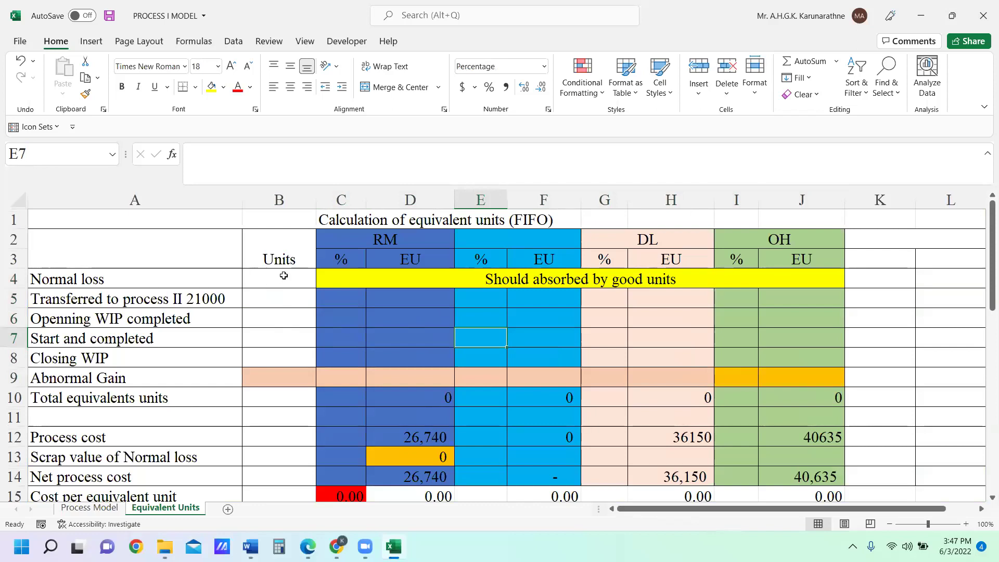
Enter 750 as the Normal loss units in B4
{"action": "left_click", "coordinate": [283, 276]}
{"action": "type", "text": "7"}
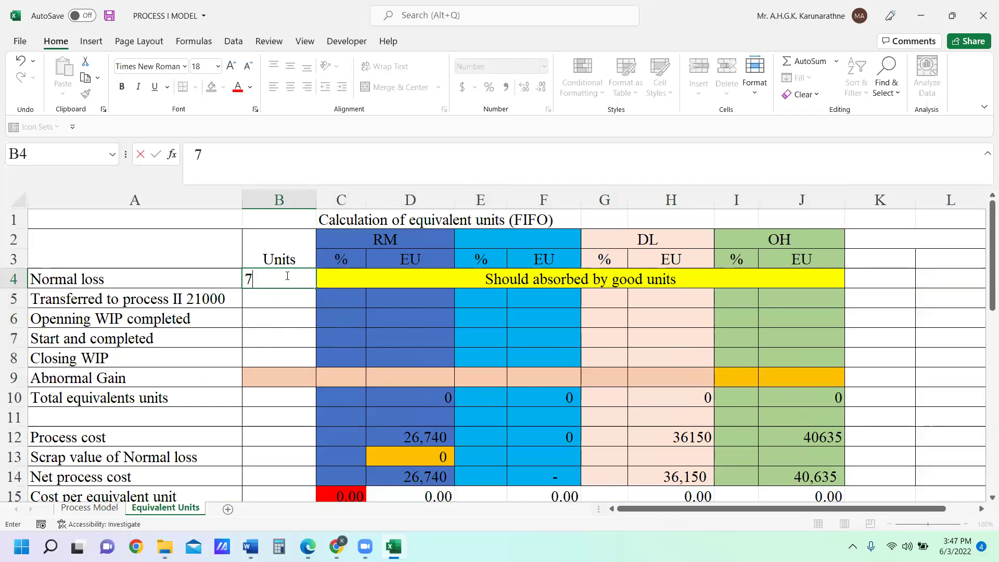
{"action": "type", "text": "50"}
{"action": "key", "text": "Return"}
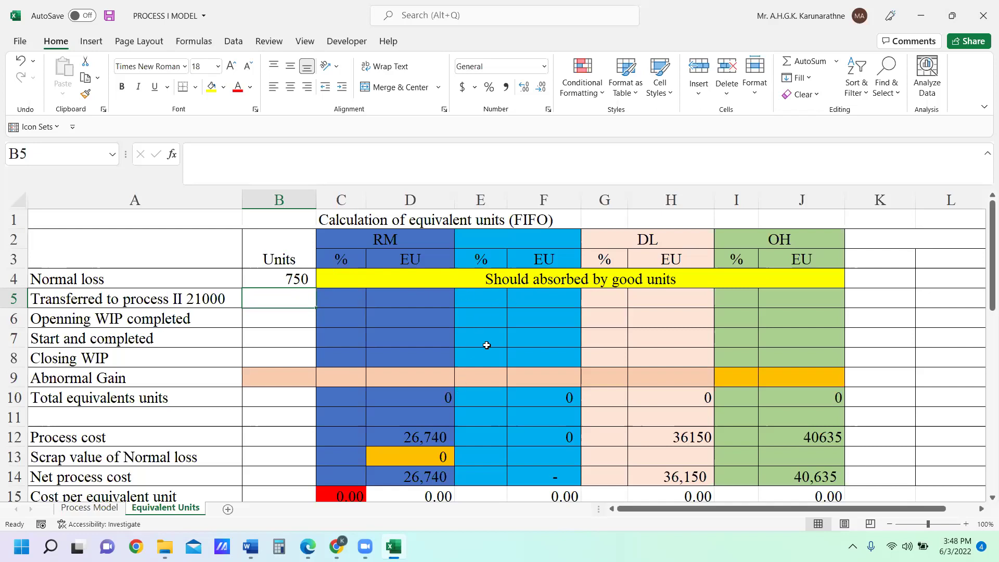
Add the label "Process cost" in K3 and "U nits" in K4, beside the equivalent units table
{"action": "left_click", "coordinate": [893, 259]}
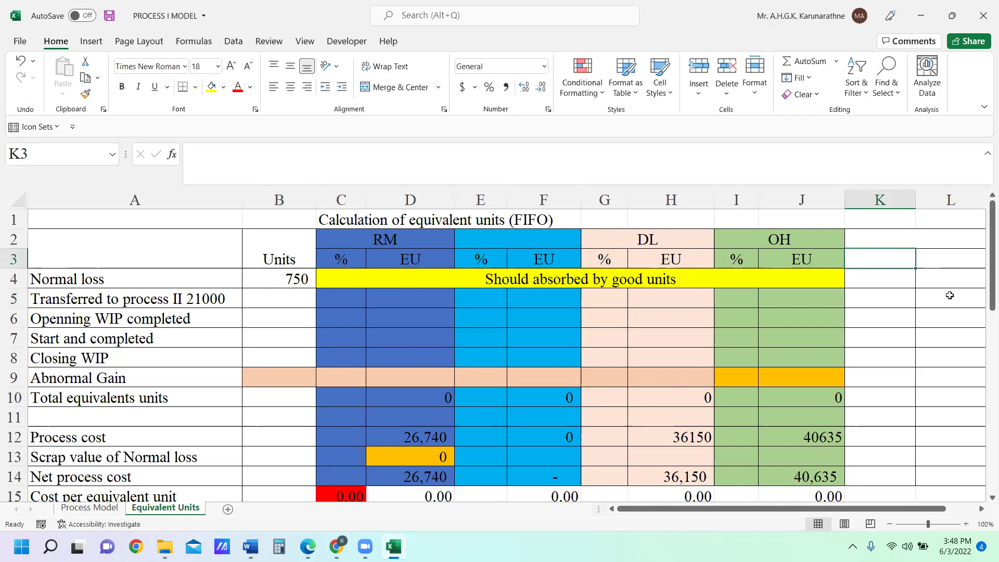
{"action": "type", "text": "Proc"}
{"action": "type", "text": "es"}
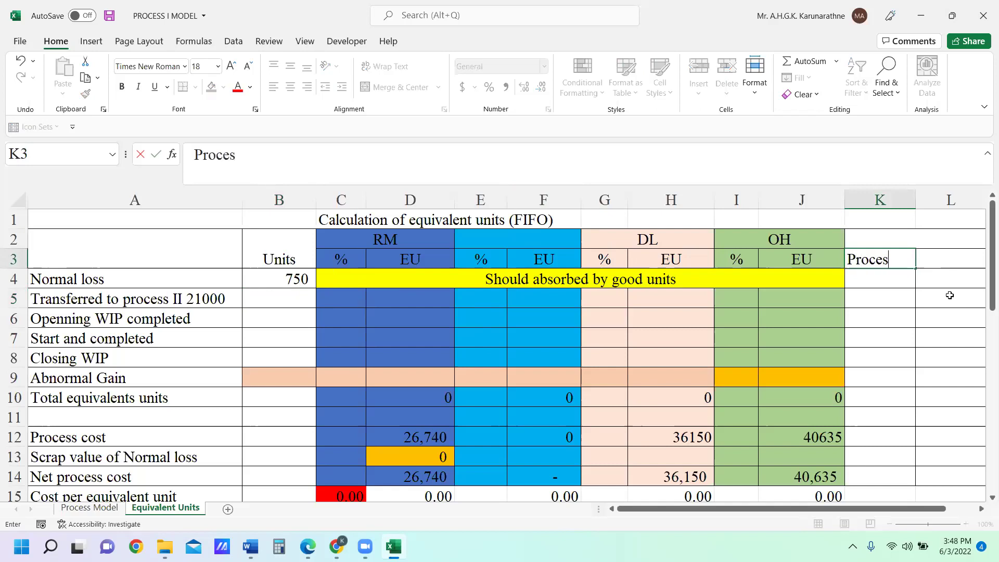
{"action": "type", "text": "s cost"}
{"action": "left_click", "coordinate": [898, 277]}
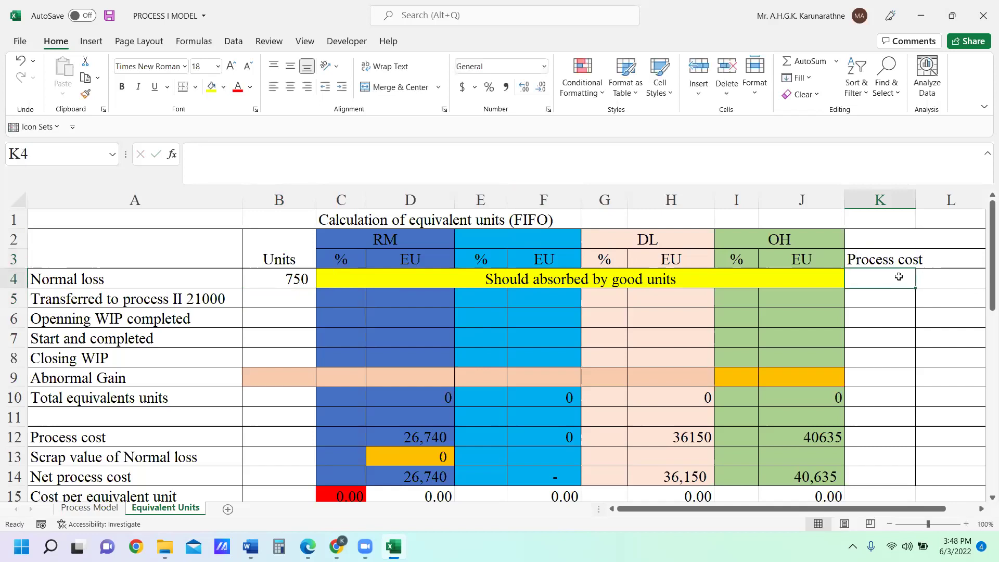
{"action": "type", "text": "U nits"}
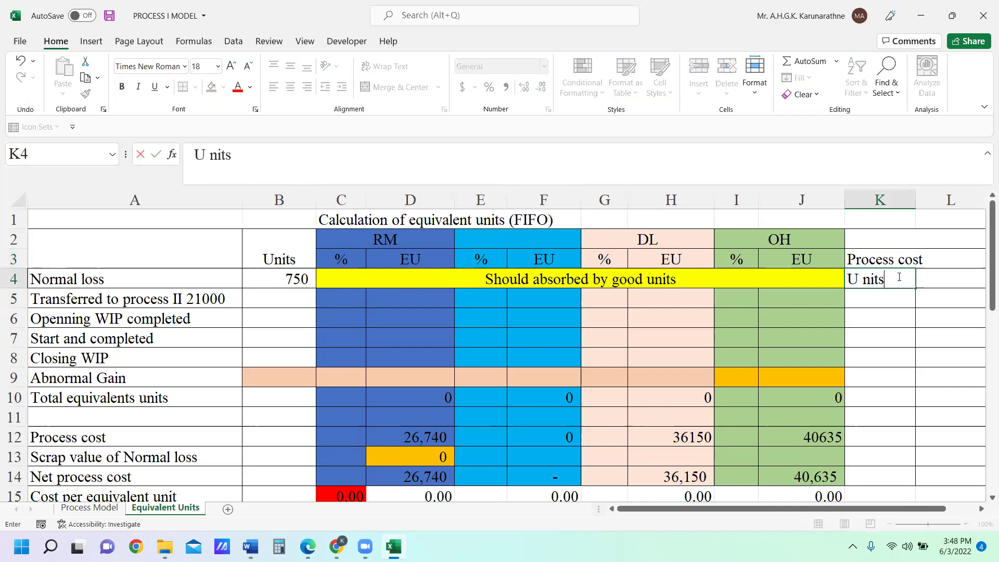
{"action": "left_click", "coordinate": [926, 299]}
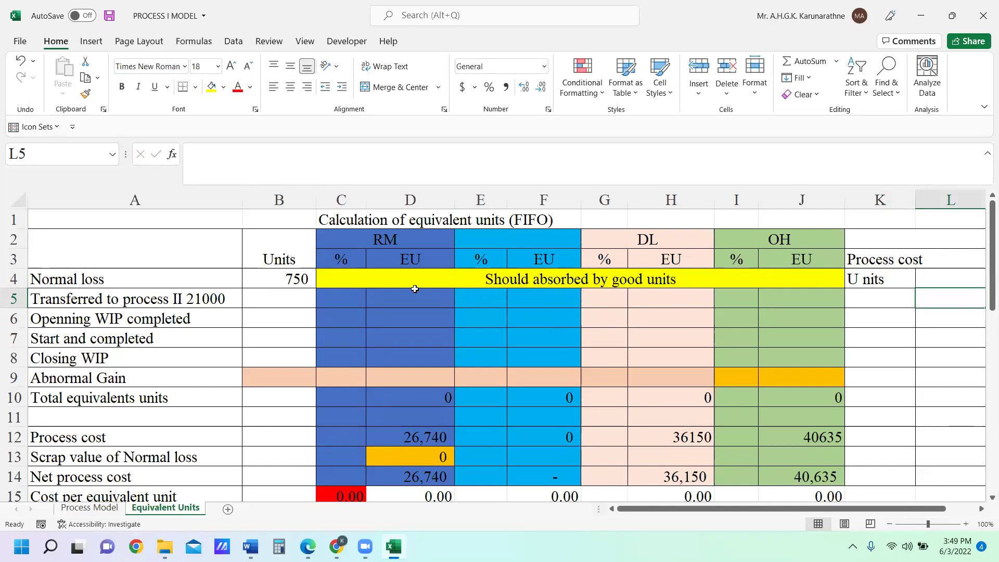
Change the A5 label to "Transferred to process II 10000" and clear the Openning WIP completed label in A6
{"action": "double_click", "coordinate": [201, 300]}
{"action": "key", "text": "BackSpace"}
{"action": "key", "text": "BackSpace"}
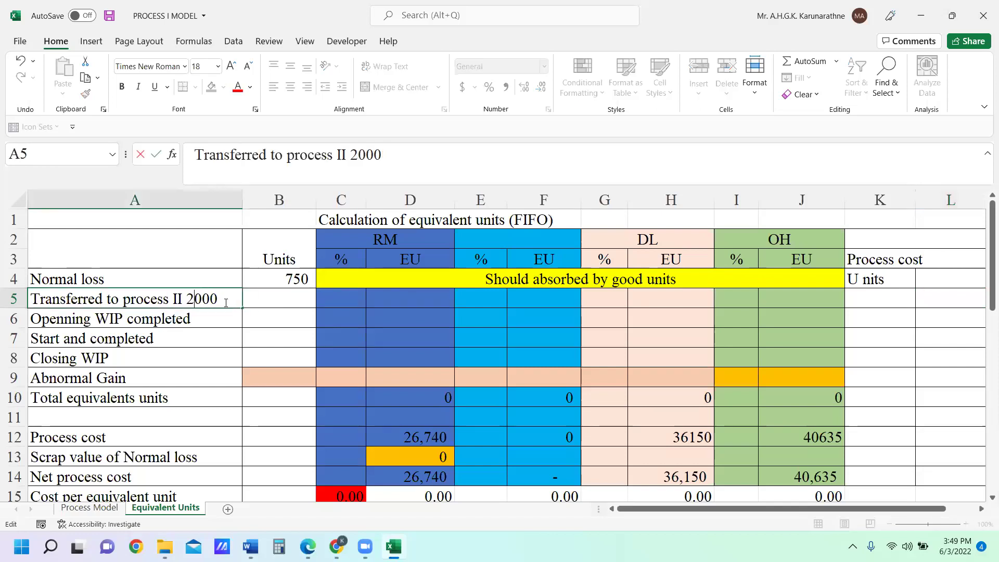
{"action": "type", "text": "10"}
{"action": "left_click", "coordinate": [281, 307]}
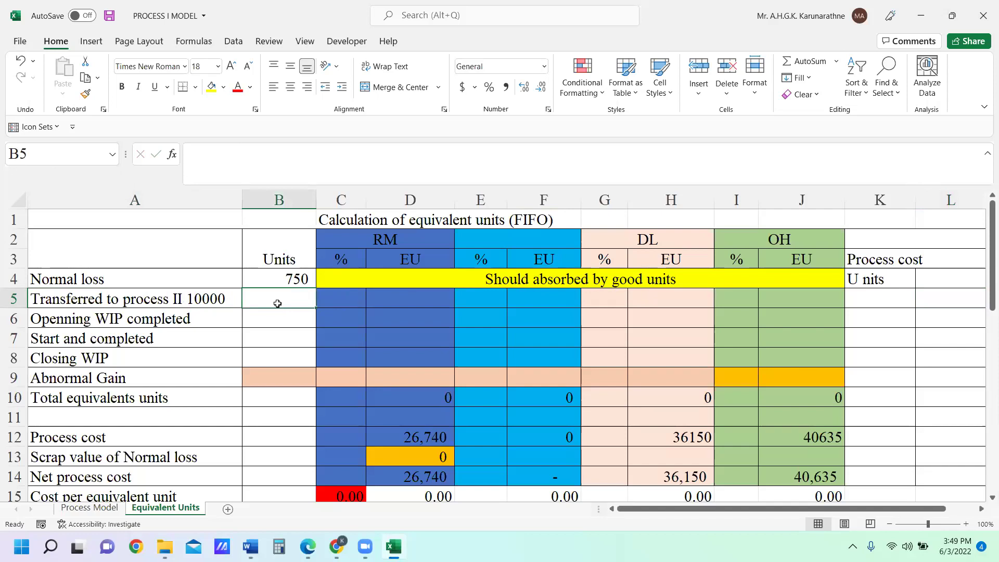
{"action": "left_click", "coordinate": [109, 315]}
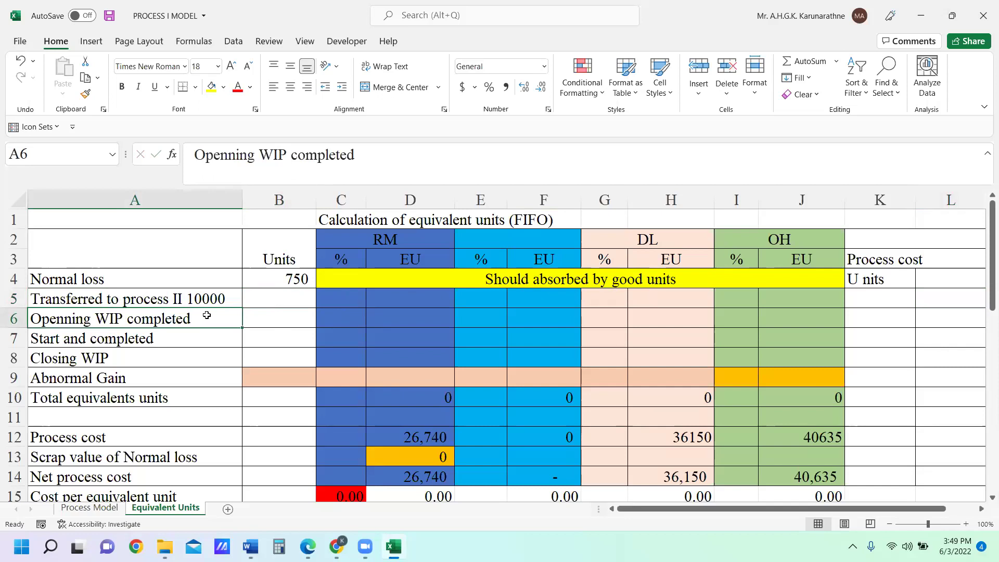
{"action": "key", "text": "Delete"}
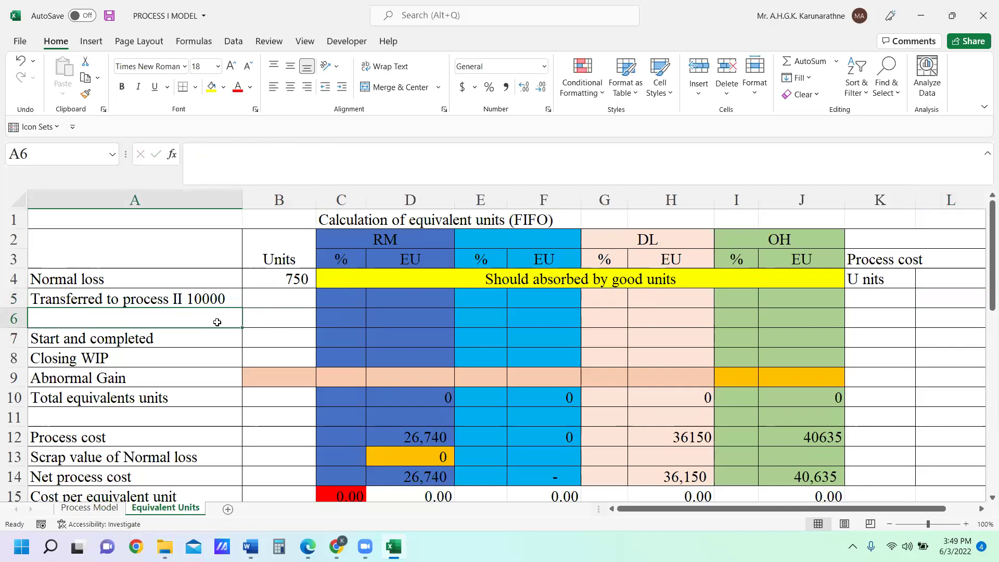
Enter 10000 units and an RM percentage of 100% for the Start and completed row
{"action": "left_click", "coordinate": [181, 339]}
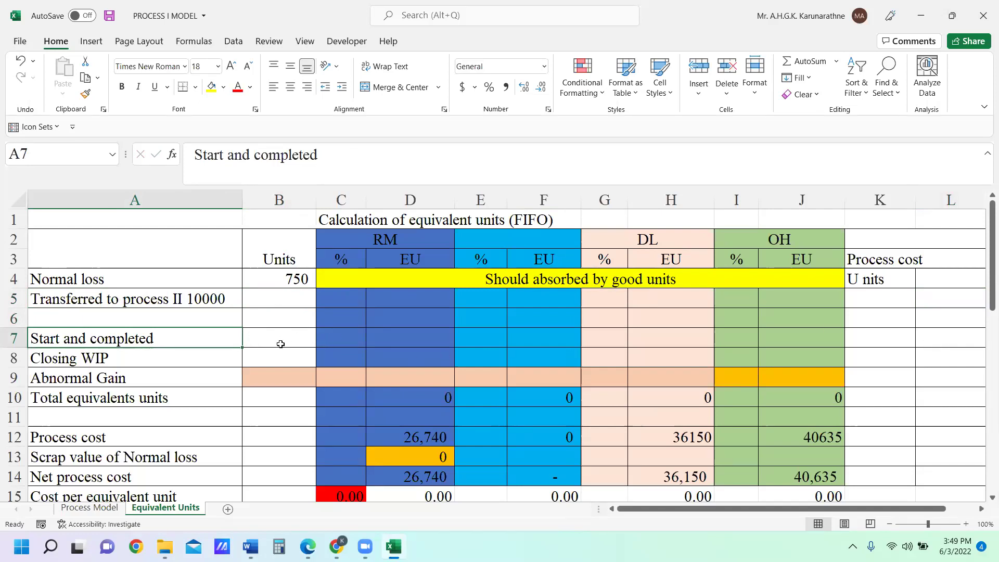
{"action": "left_click", "coordinate": [266, 337]}
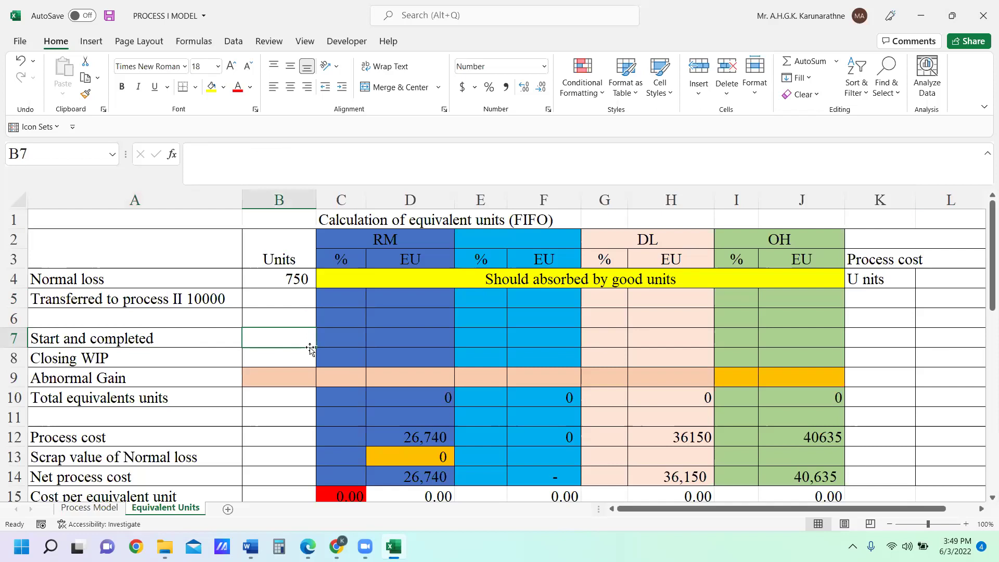
{"action": "type", "text": "10000"}
{"action": "key", "text": "Return"}
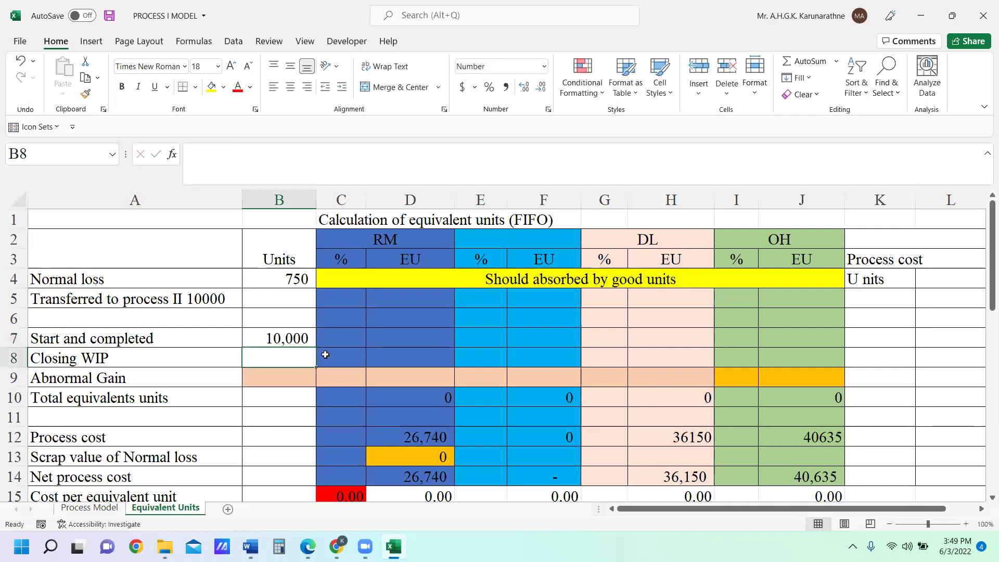
{"action": "left_click", "coordinate": [353, 337]}
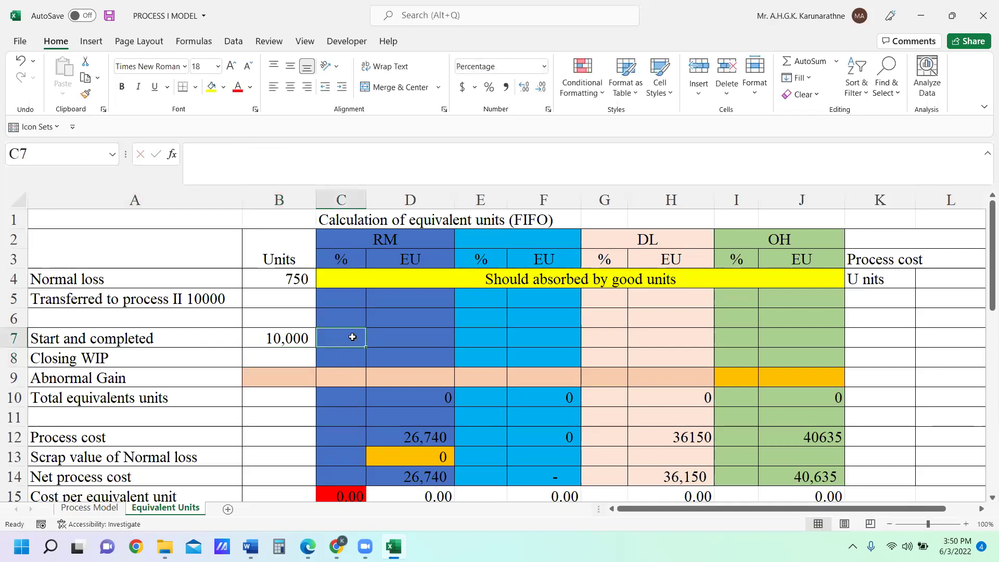
{"action": "type", "text": "100"}
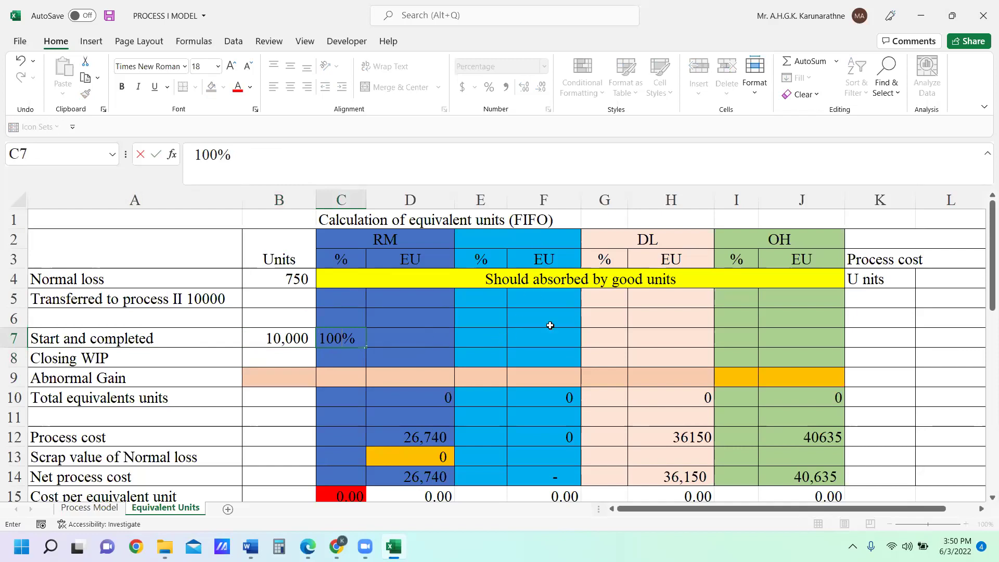
Title the blank column group between RM and DL as "ORM"
{"action": "left_click", "coordinate": [513, 238]}
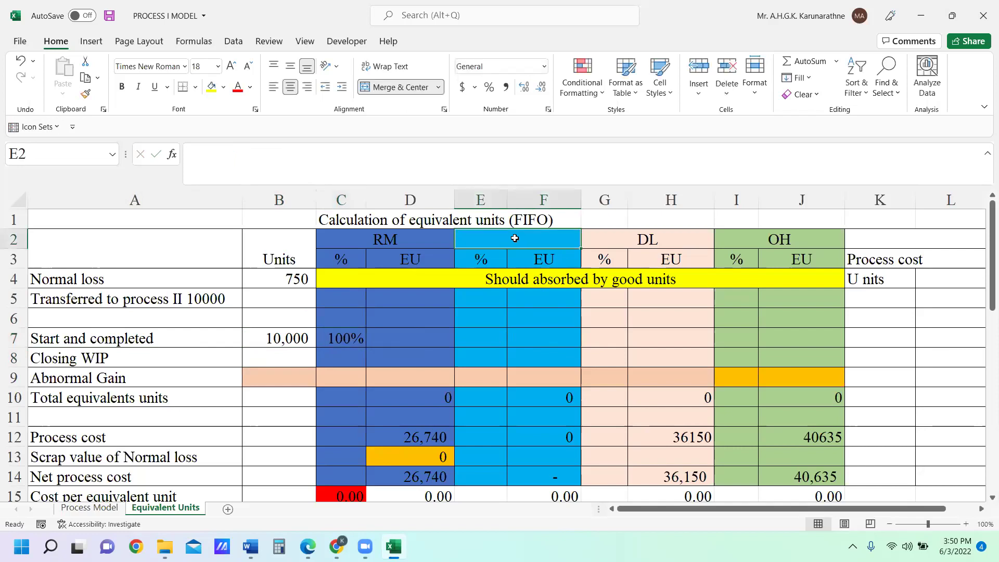
{"action": "type", "text": "O"}
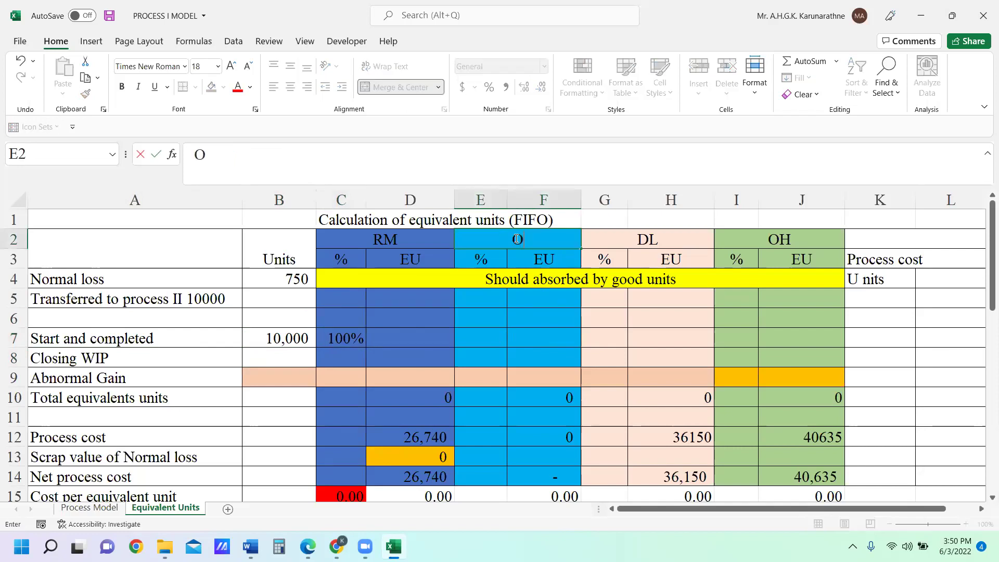
{"action": "type", "text": "RM"}
{"action": "left_click", "coordinate": [594, 216]}
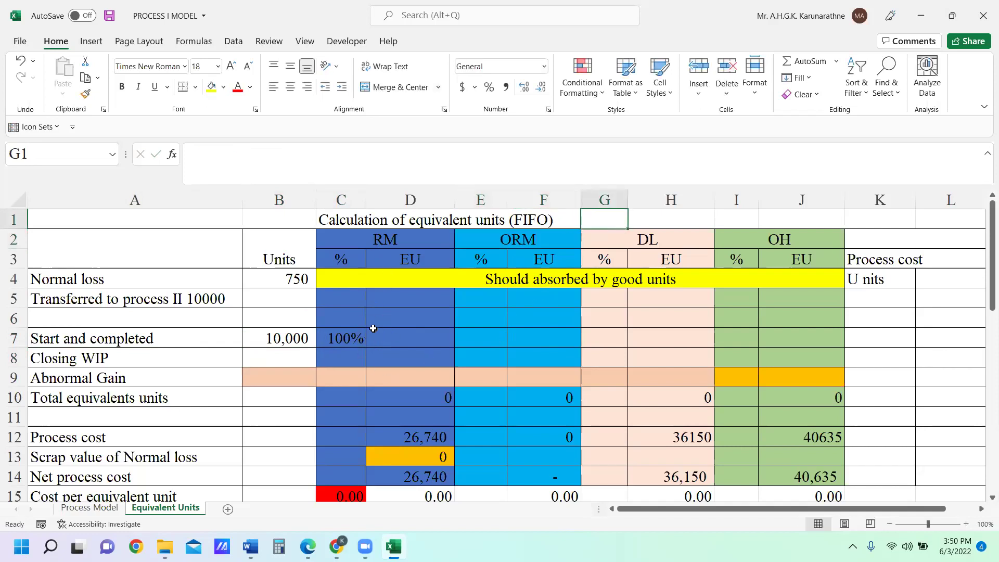
Calculate the RM equivalent units for Start and completed in D7 with the formula =B7*C7
{"action": "left_click", "coordinate": [355, 341]}
{"action": "left_click", "coordinate": [420, 337]}
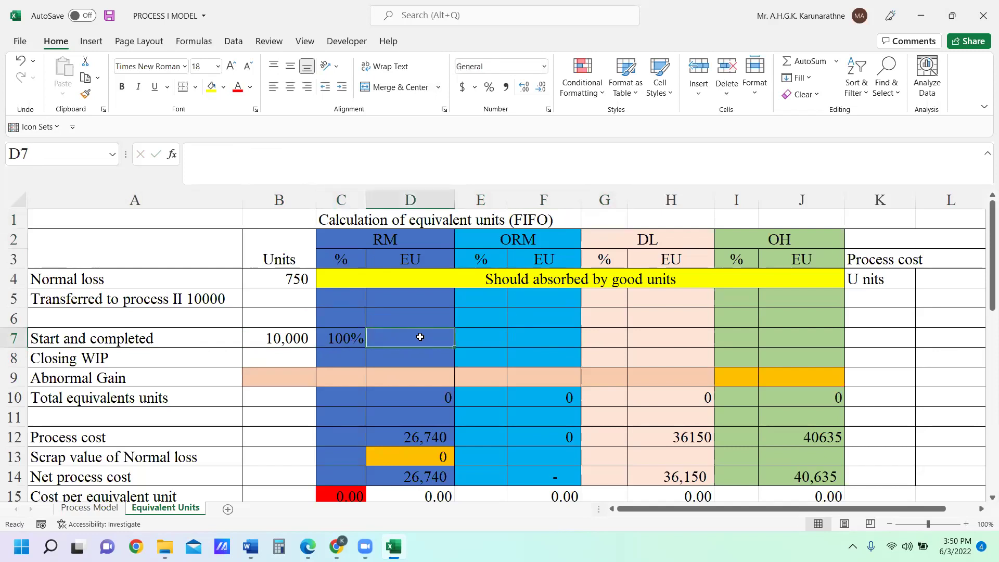
{"action": "type", "text": "="}
{"action": "left_click", "coordinate": [284, 339]}
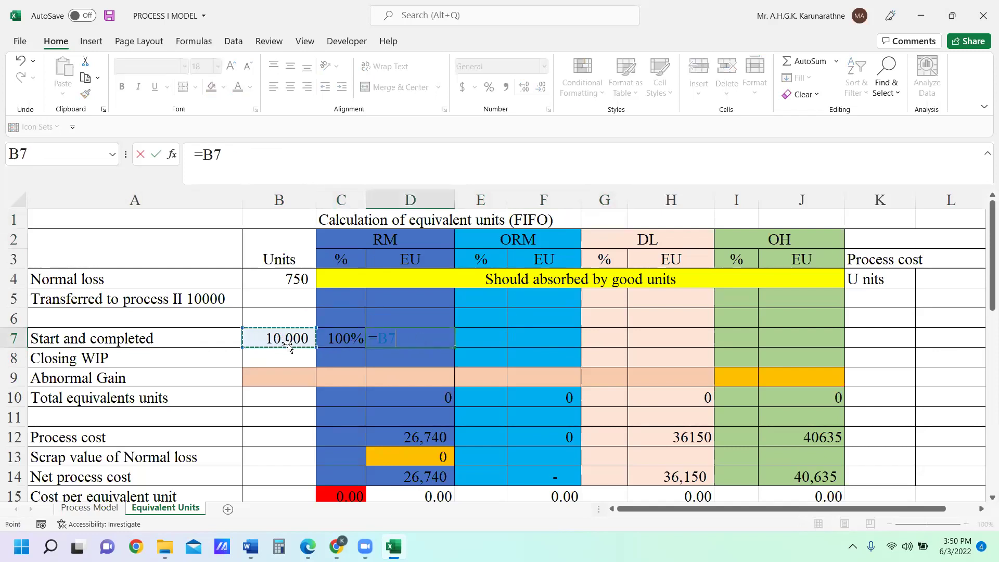
{"action": "type", "text": "*"}
{"action": "left_click", "coordinate": [347, 343]}
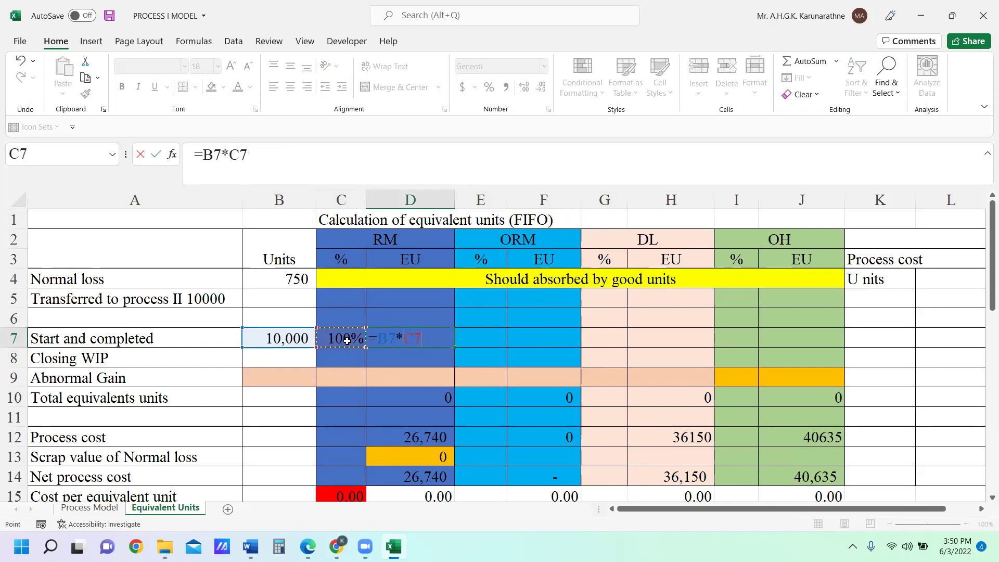
{"action": "key", "text": "Return"}
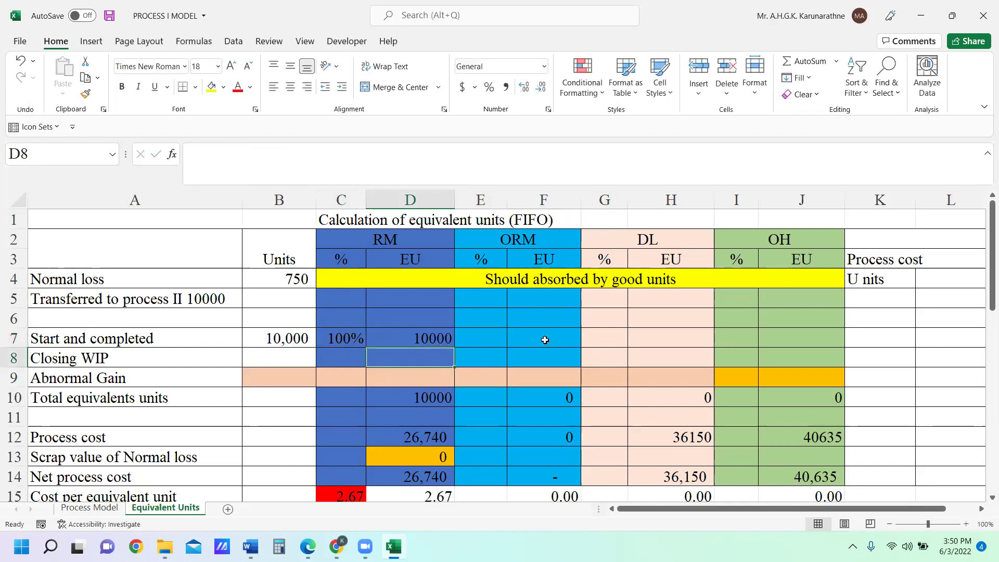
Set the DL percentage for Start and completed to 100% and calculate its equivalent units in H7 as B7 times G7
{"action": "left_click", "coordinate": [615, 335]}
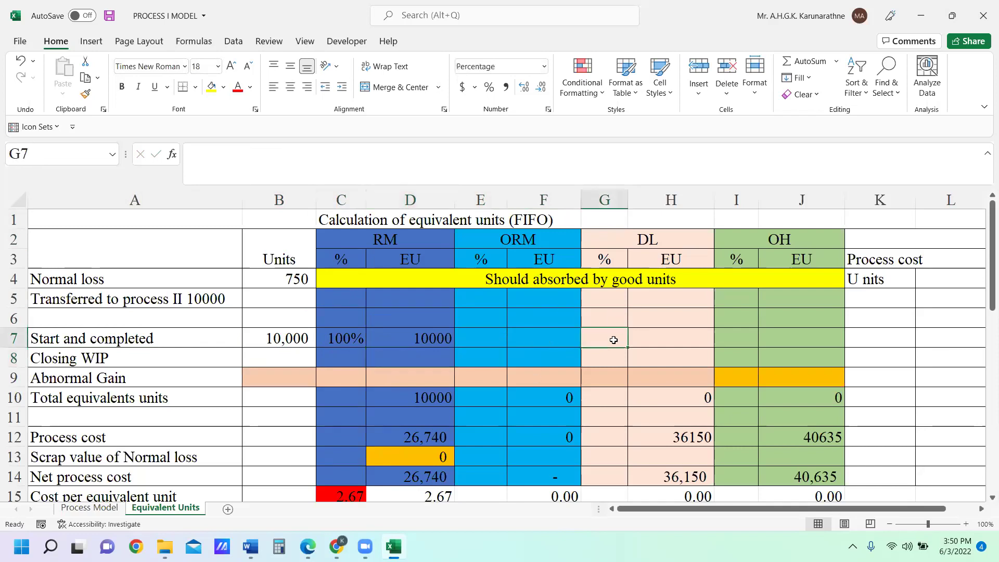
{"action": "type", "text": "10"}
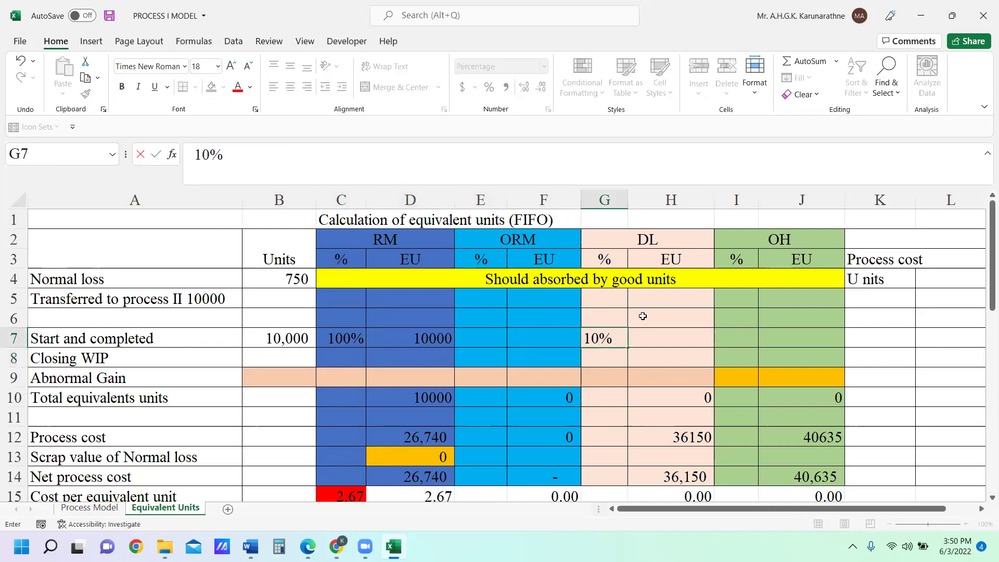
{"action": "type", "text": "0"}
{"action": "key", "text": "Return"}
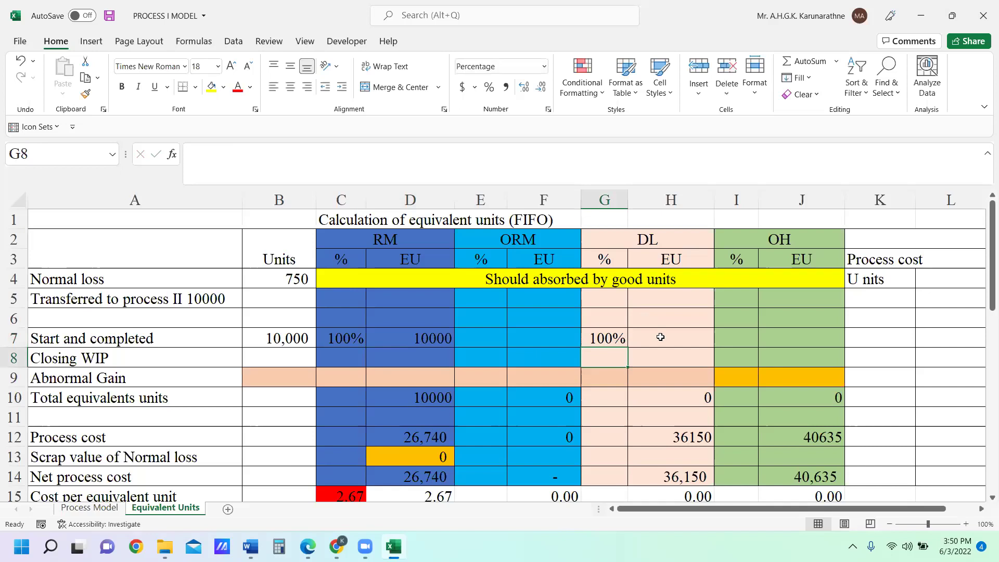
{"action": "left_click", "coordinate": [658, 337]}
{"action": "type", "text": "="}
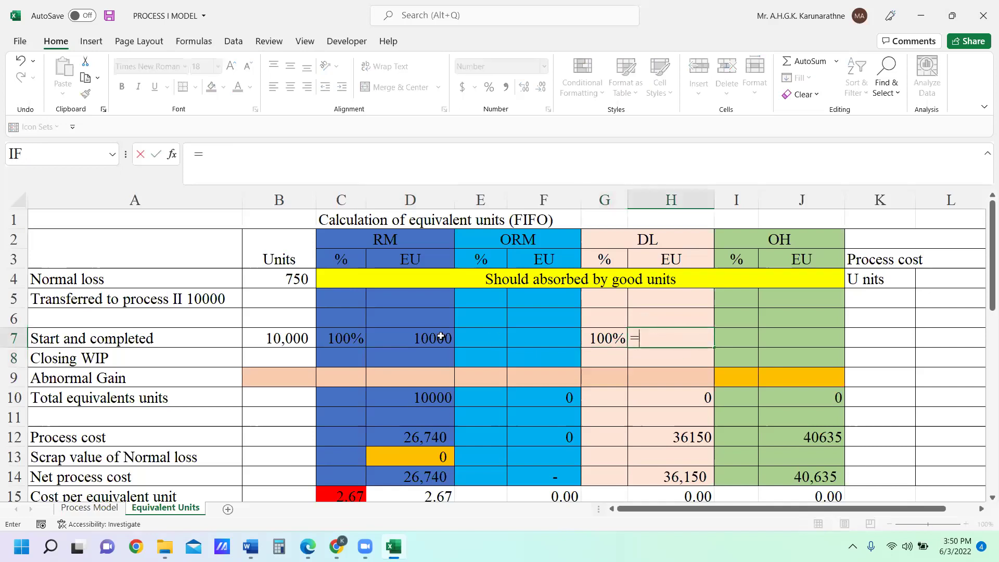
{"action": "left_click", "coordinate": [290, 338]}
{"action": "type", "text": "*"}
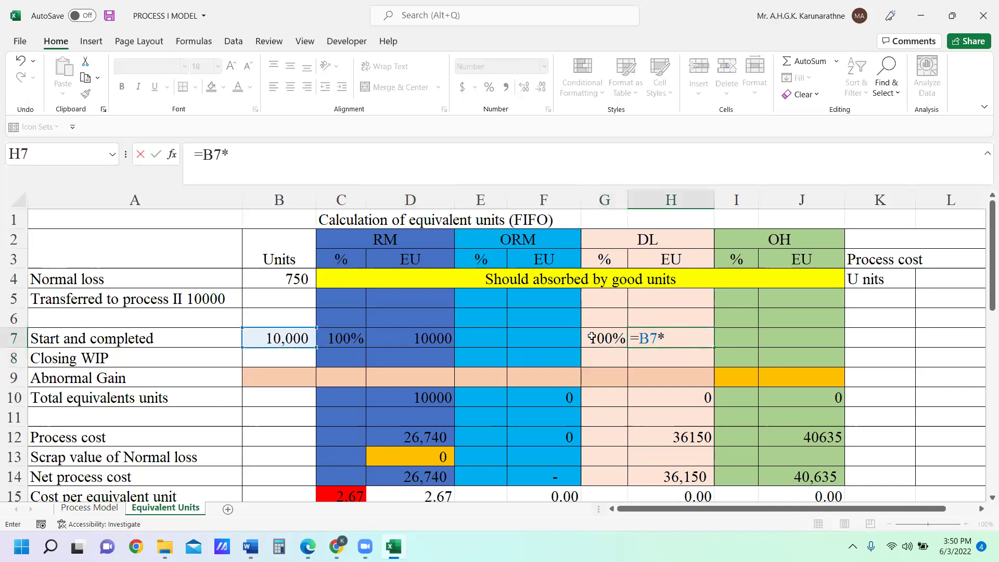
{"action": "left_click", "coordinate": [608, 341]}
{"action": "key", "text": "Return"}
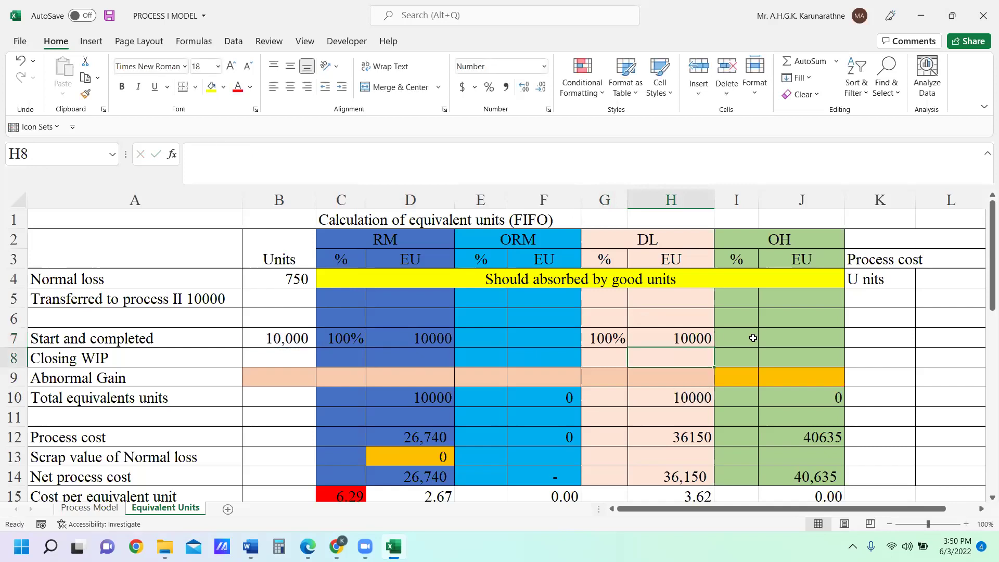
Set the OH percentage for Start and completed to 100% and calculate its equivalent units in J7 with =B7*I7
{"action": "left_click", "coordinate": [748, 340]}
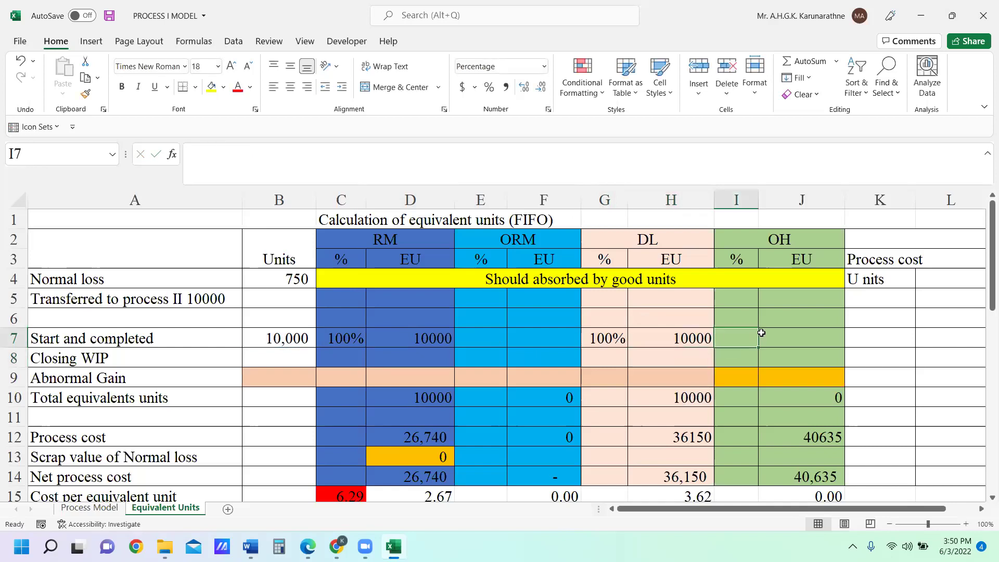
{"action": "type", "text": "100"}
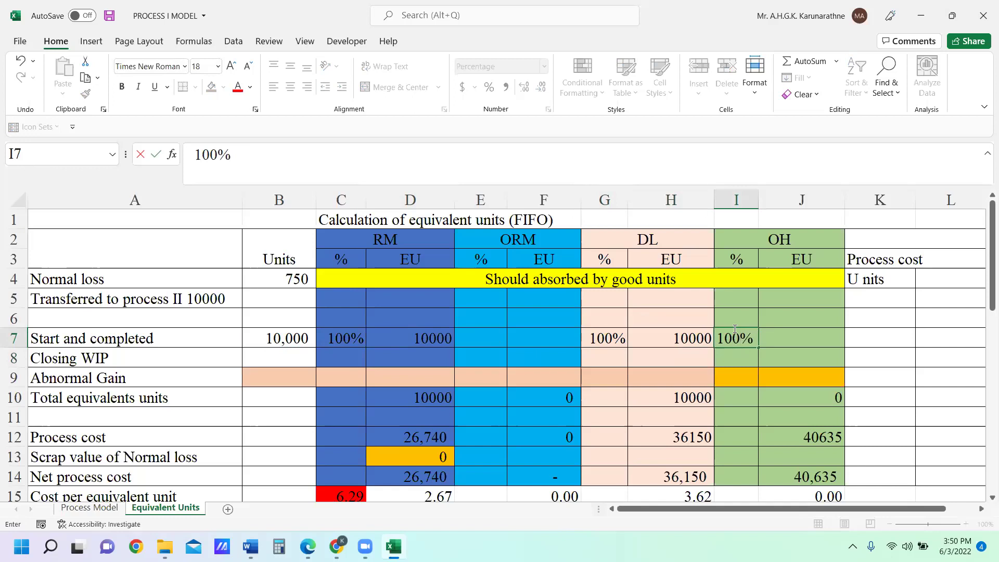
{"action": "left_click", "coordinate": [786, 338]}
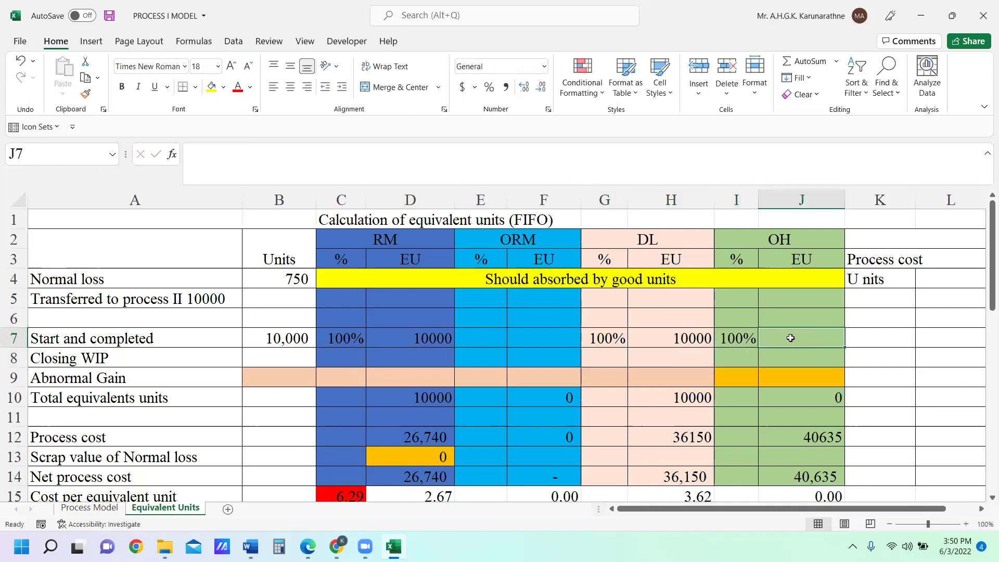
{"action": "type", "text": "="}
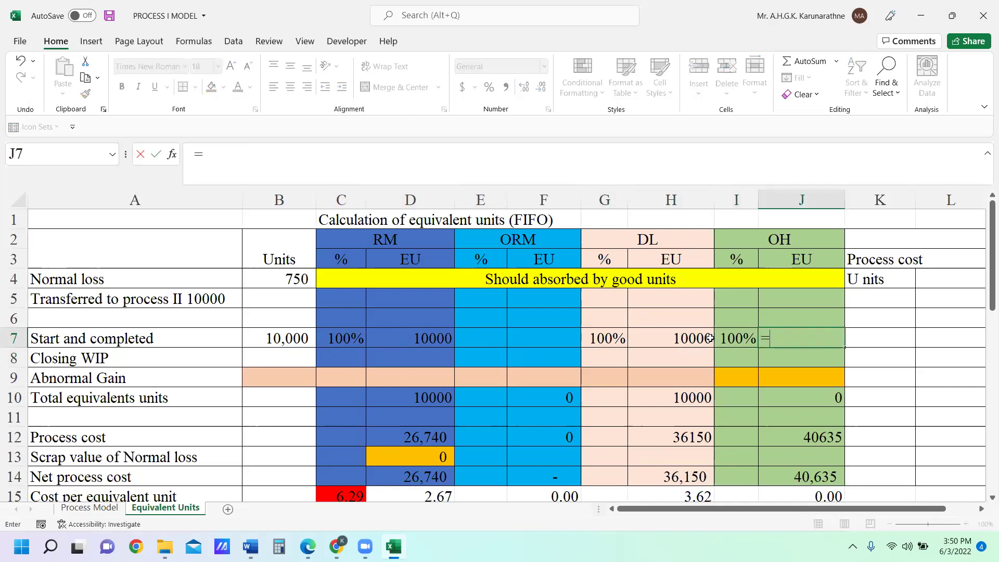
{"action": "left_click", "coordinate": [283, 340]}
{"action": "type", "text": "*"}
{"action": "left_click", "coordinate": [736, 339]}
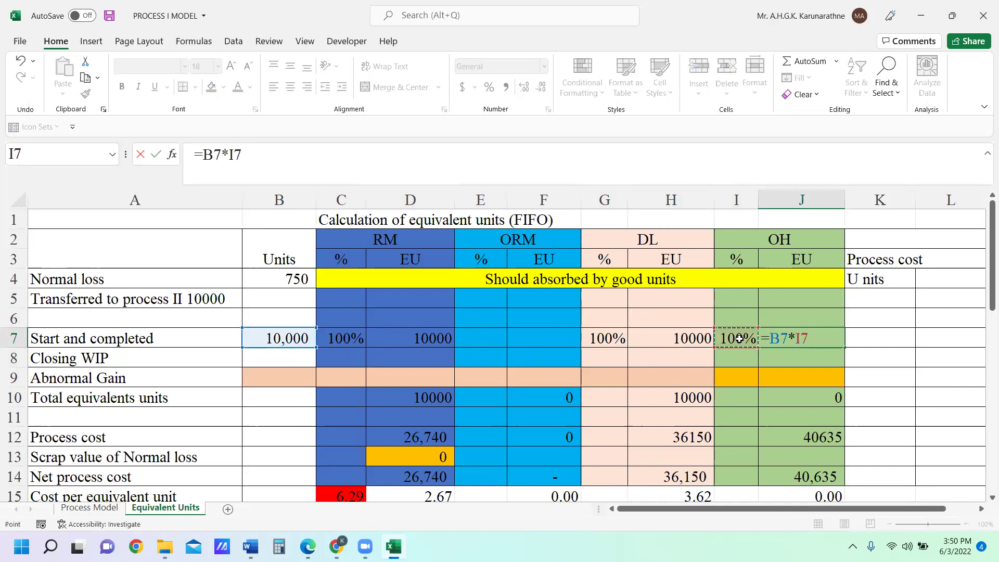
{"action": "key", "text": "Return"}
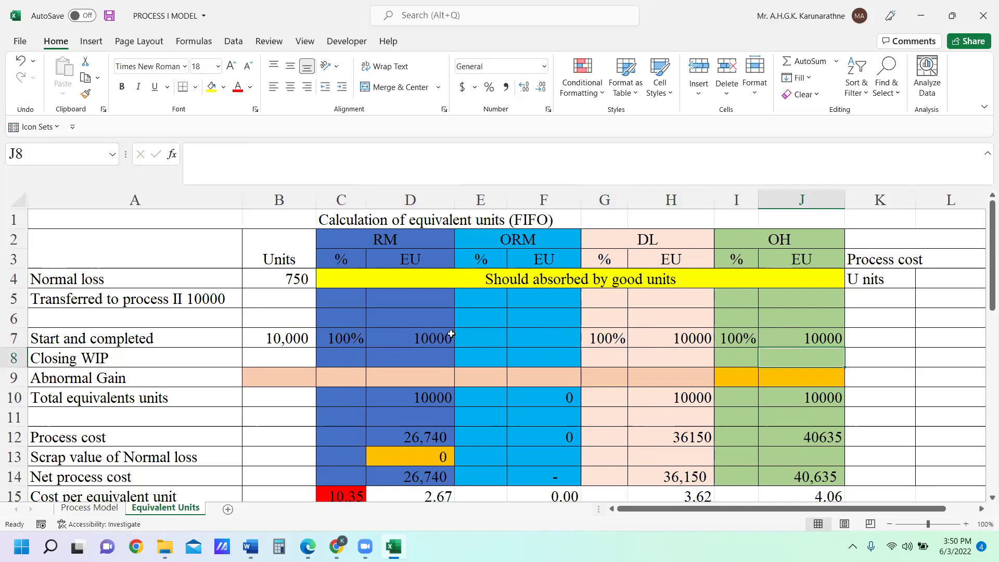
Enter 4400 units for the Closing WIP row in B8
{"action": "left_click", "coordinate": [286, 359]}
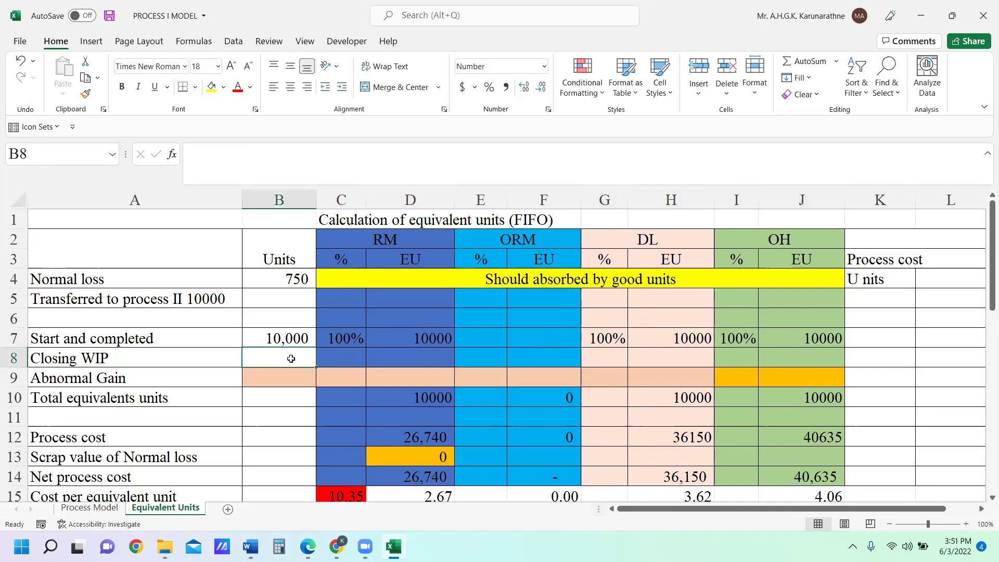
{"action": "type", "text": "4400"}
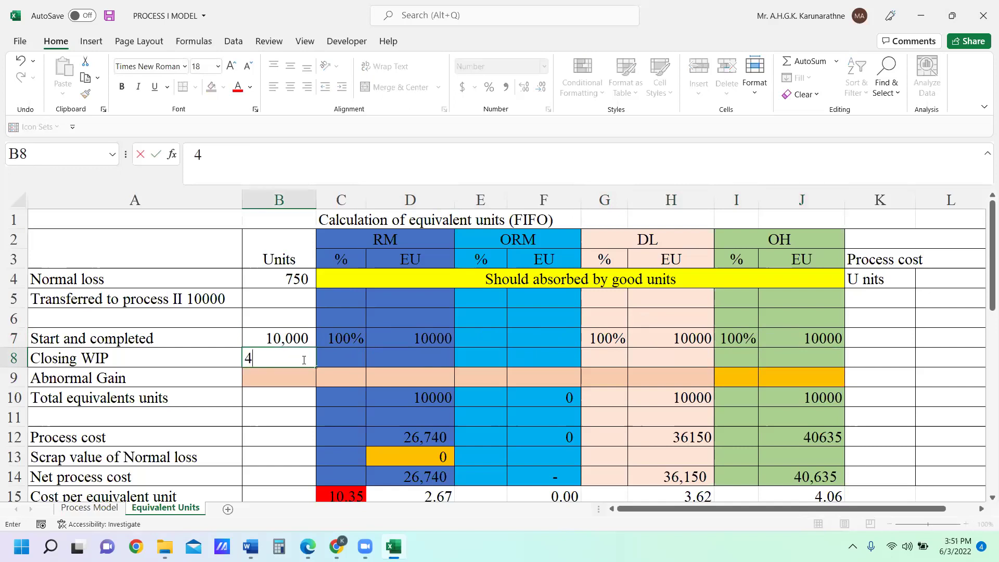
{"action": "left_click", "coordinate": [337, 362]}
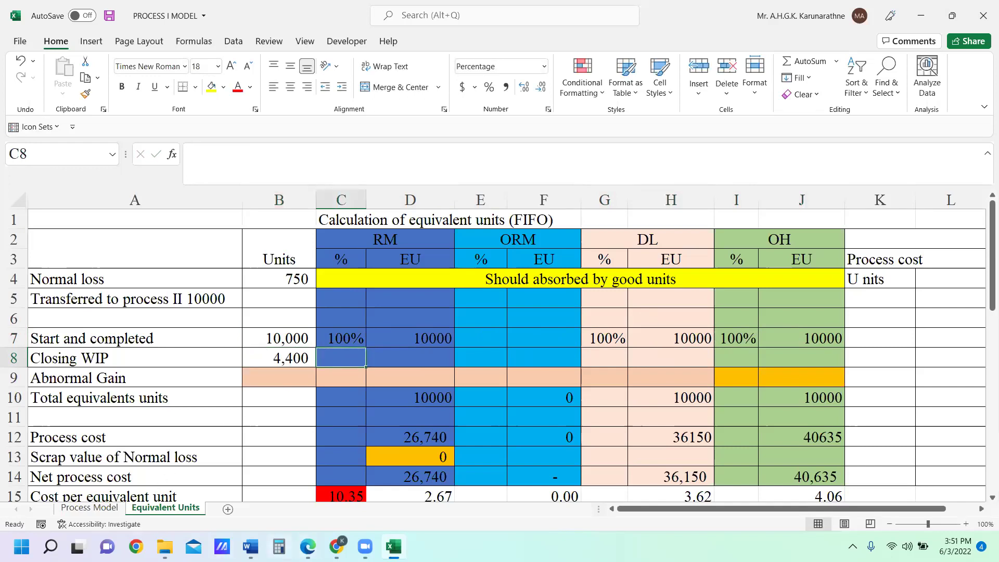
Check the Closing WIP degrees of completion for RM, DL and OH on the Process Model sheet and return to Equivalent Units
{"action": "left_click", "coordinate": [89, 507]}
{"action": "scroll", "coordinate": [121, 446], "scroll_direction": "down", "scroll_amount": 1}
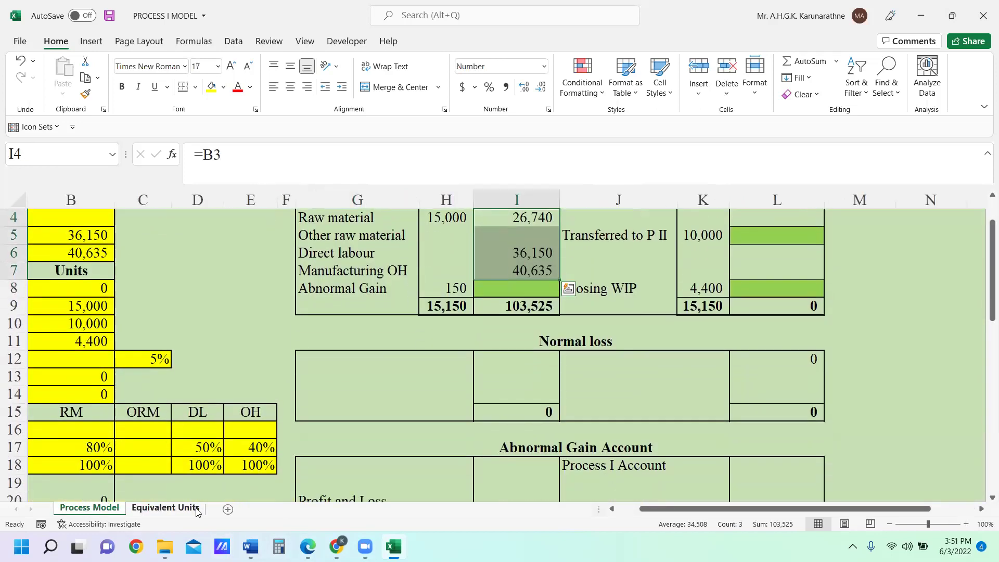
{"action": "left_click_drag", "start_coordinate": [645, 510], "coordinate": [466, 497]}
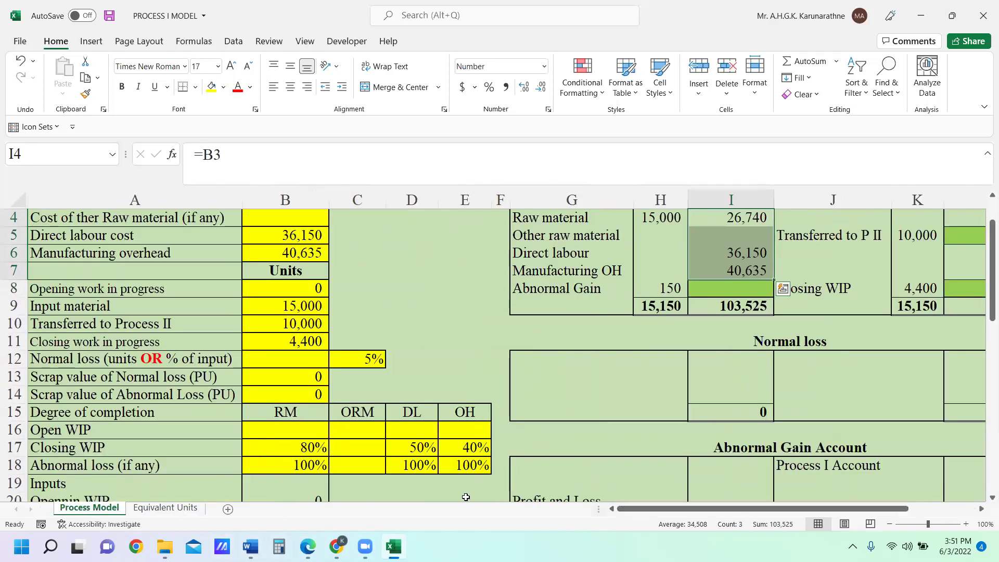
{"action": "left_click", "coordinate": [308, 453]}
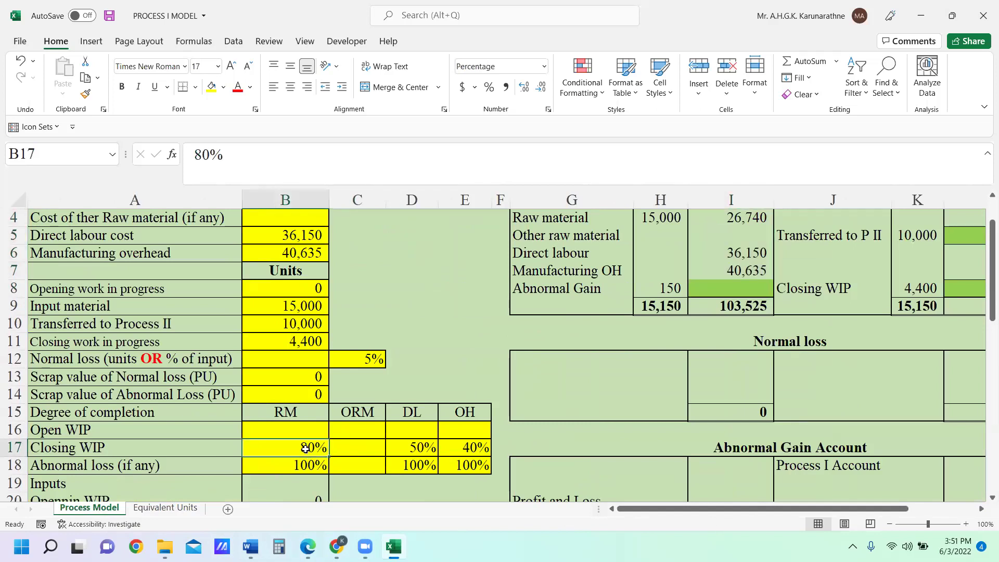
{"action": "left_click", "coordinate": [425, 446]}
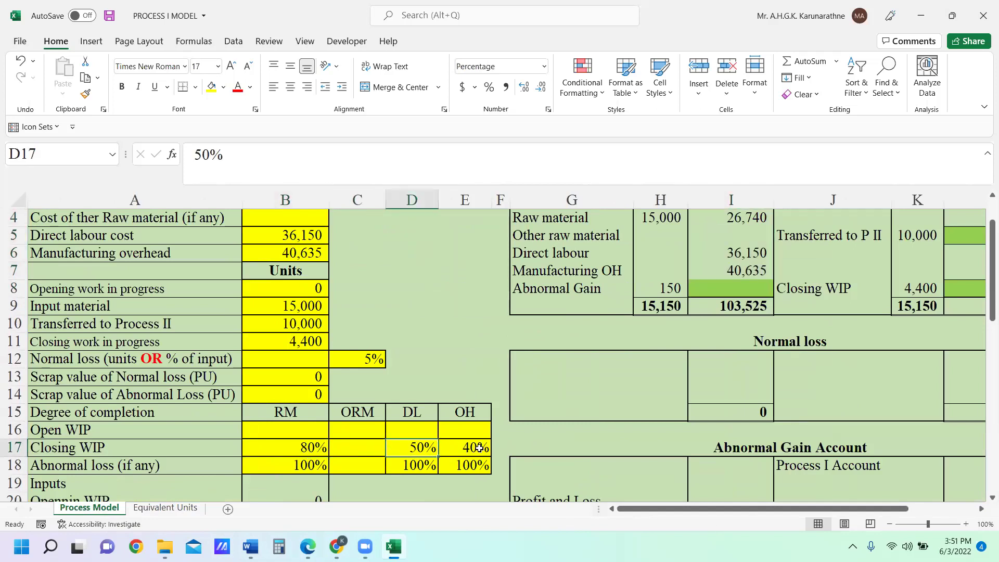
{"action": "left_click", "coordinate": [483, 447]}
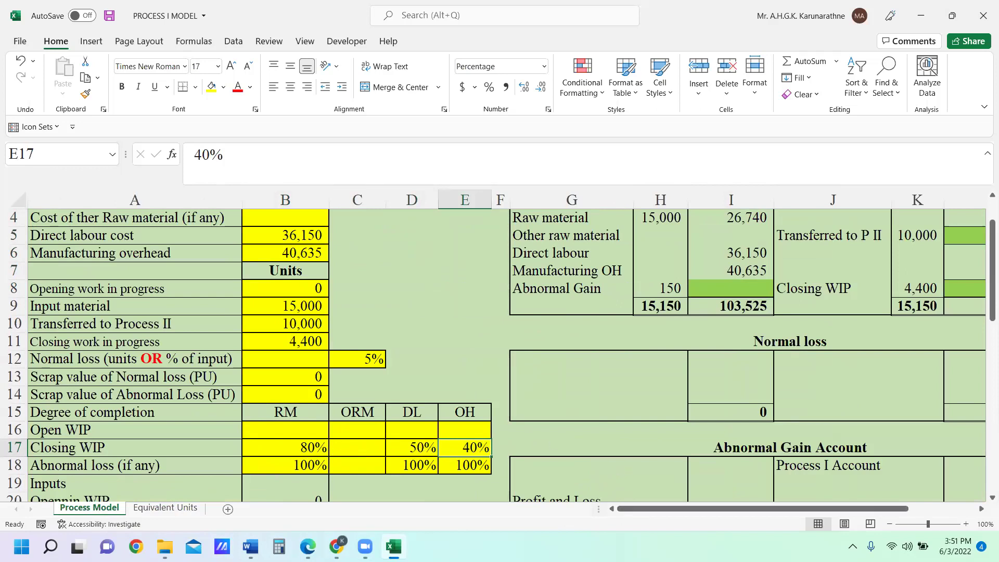
{"action": "key", "text": "super+d"}
{"action": "left_click", "coordinate": [394, 546]}
{"action": "left_click", "coordinate": [166, 508]}
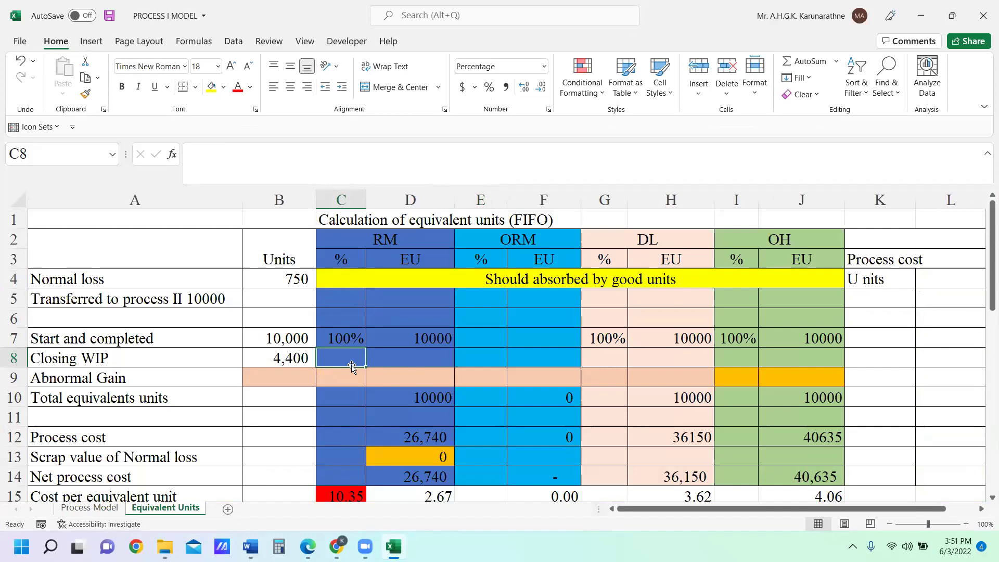
Enter the Closing WIP completion percentages as 80% for RM, 50% for DL and 40% for OH
{"action": "type", "text": "80"}
{"action": "left_click", "coordinate": [508, 361]}
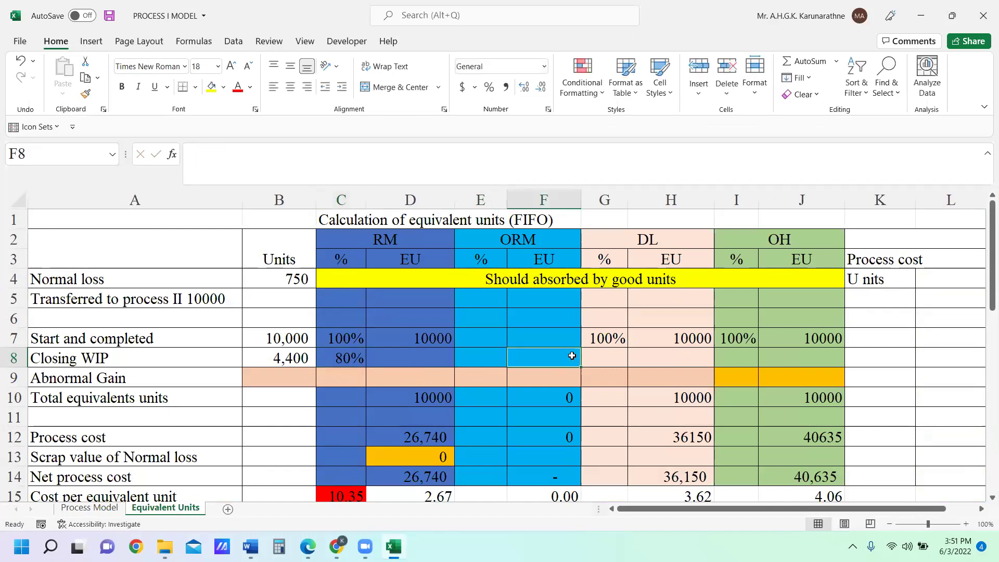
{"action": "left_click", "coordinate": [614, 359]}
{"action": "type", "text": "50"}
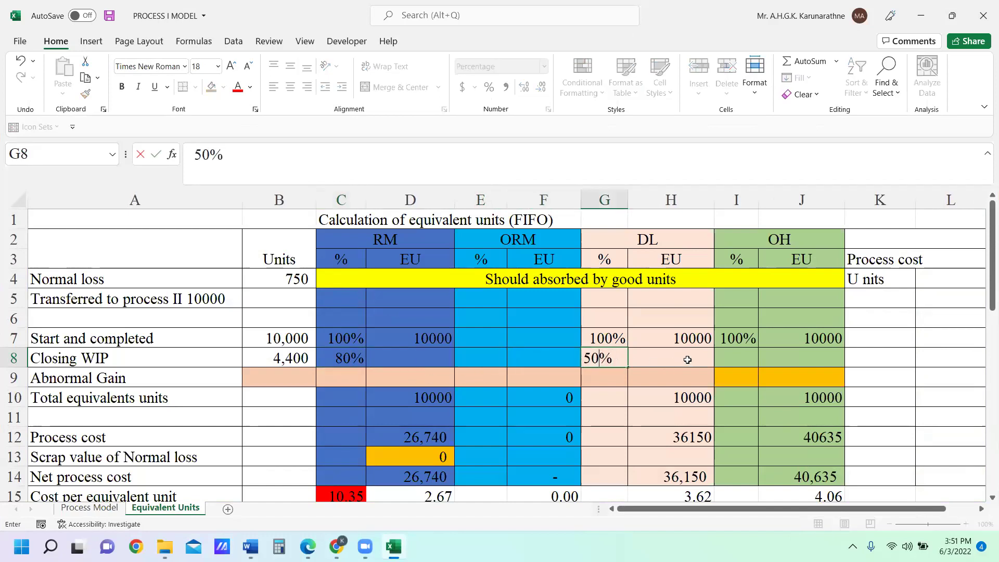
{"action": "left_click", "coordinate": [733, 359]}
{"action": "type", "text": "5"}
{"action": "key", "text": "BackSpace"}
{"action": "type", "text": "40"}
{"action": "key", "text": "Return"}
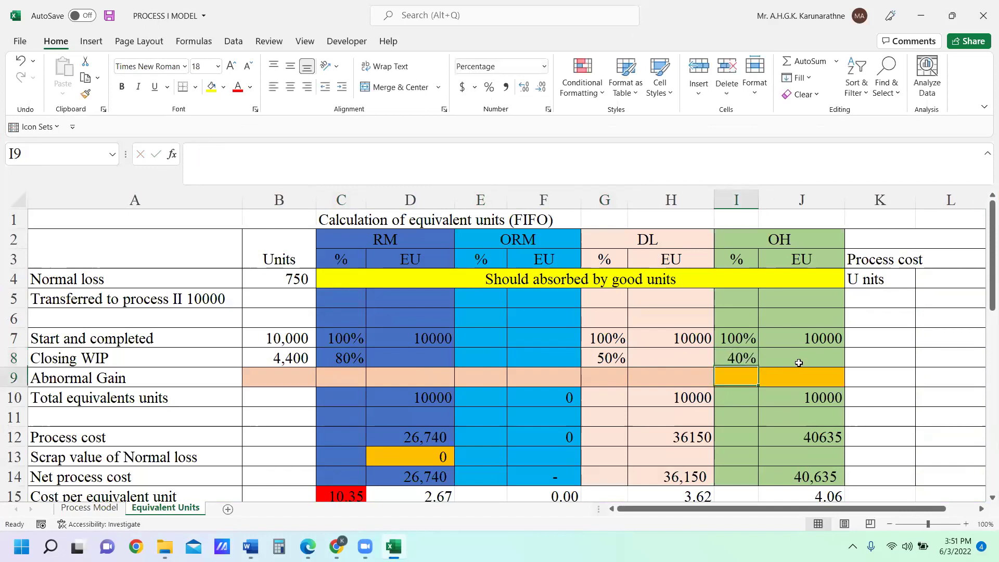
Fill the RM, DL and OH equivalent unit formulas from the Start and completed row down to Closing WIP
{"action": "left_click", "coordinate": [433, 343]}
{"action": "left_click_drag", "start_coordinate": [453, 347], "coordinate": [452, 365]}
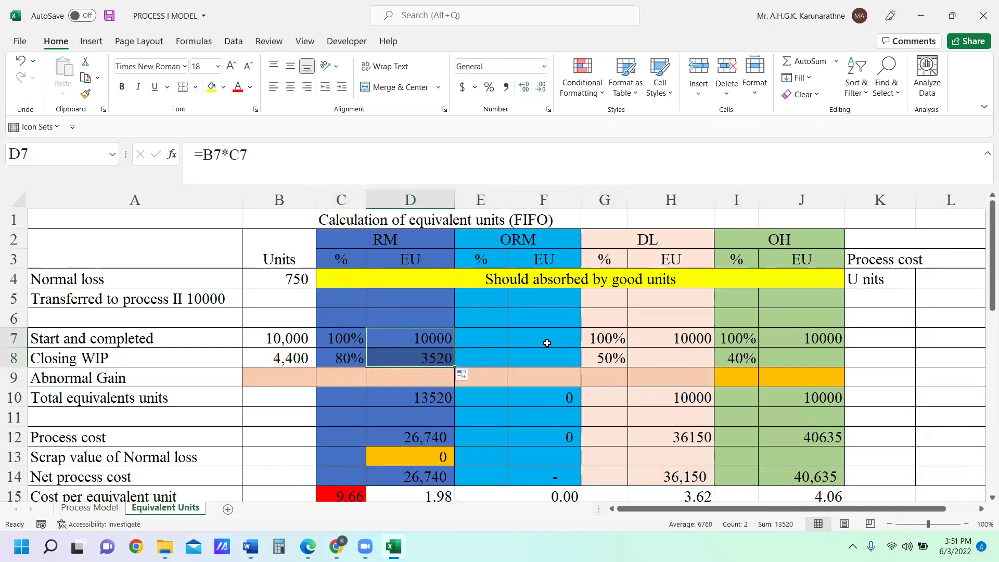
{"action": "left_click", "coordinate": [698, 339]}
{"action": "left_click_drag", "start_coordinate": [715, 347], "coordinate": [713, 367]}
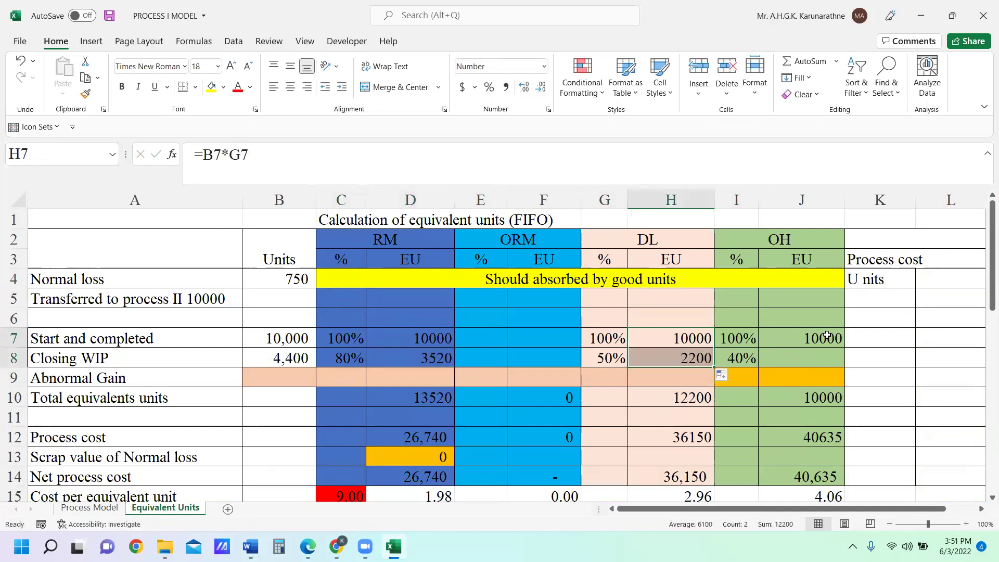
{"action": "left_click", "coordinate": [834, 339]}
{"action": "left_click_drag", "start_coordinate": [847, 347], "coordinate": [847, 367]}
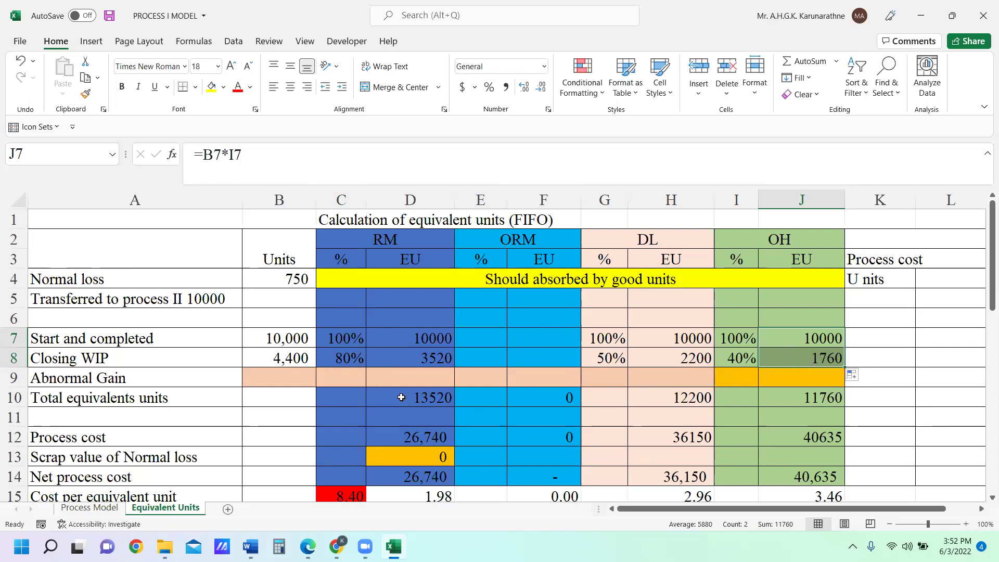
{"action": "left_click", "coordinate": [287, 280]}
{"action": "left_click", "coordinate": [301, 339]}
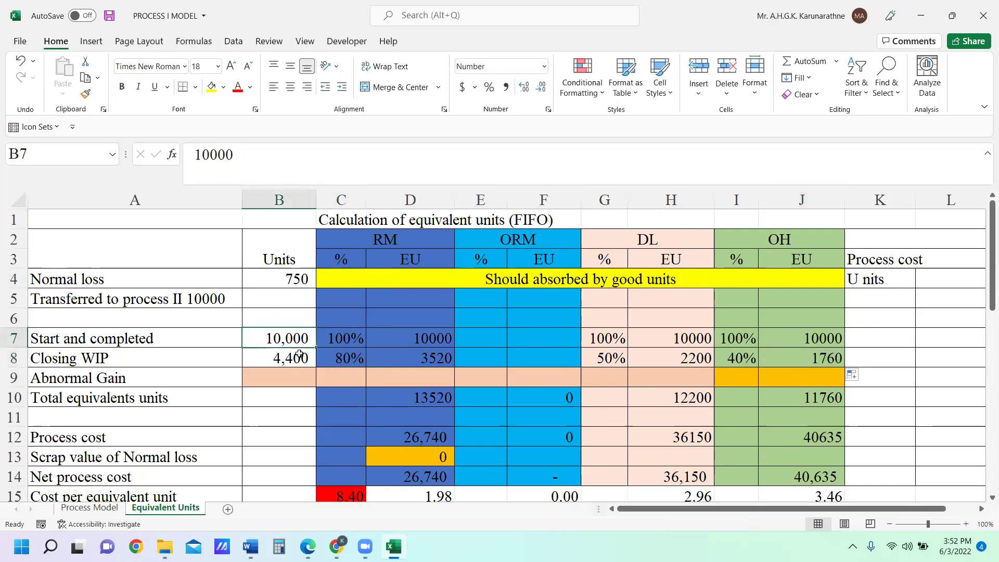
{"action": "left_click", "coordinate": [293, 360]}
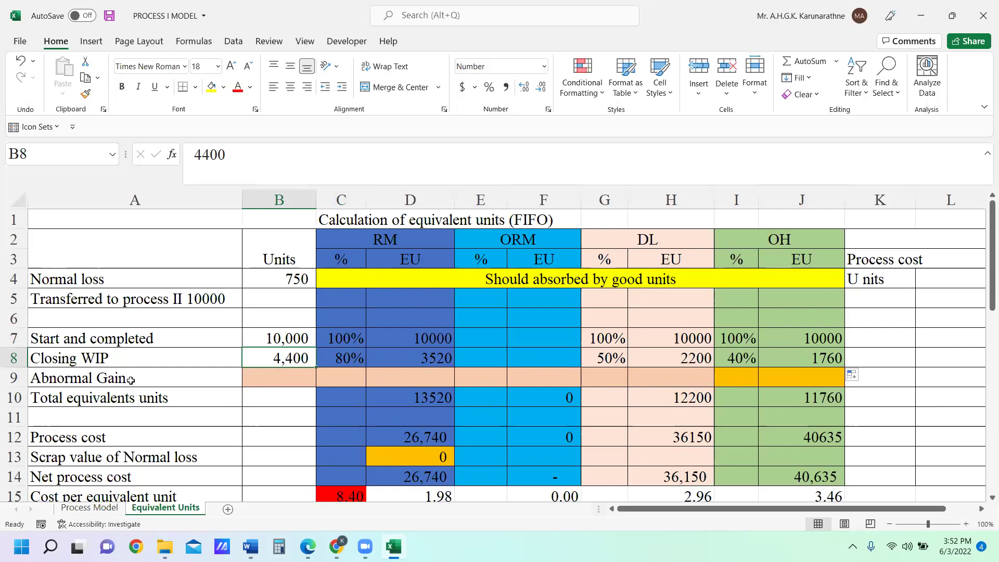
Look up the abnormal gain units on the Process Model sheet and enter 150 in B9 of Equivalent Units
{"action": "left_click", "coordinate": [286, 381]}
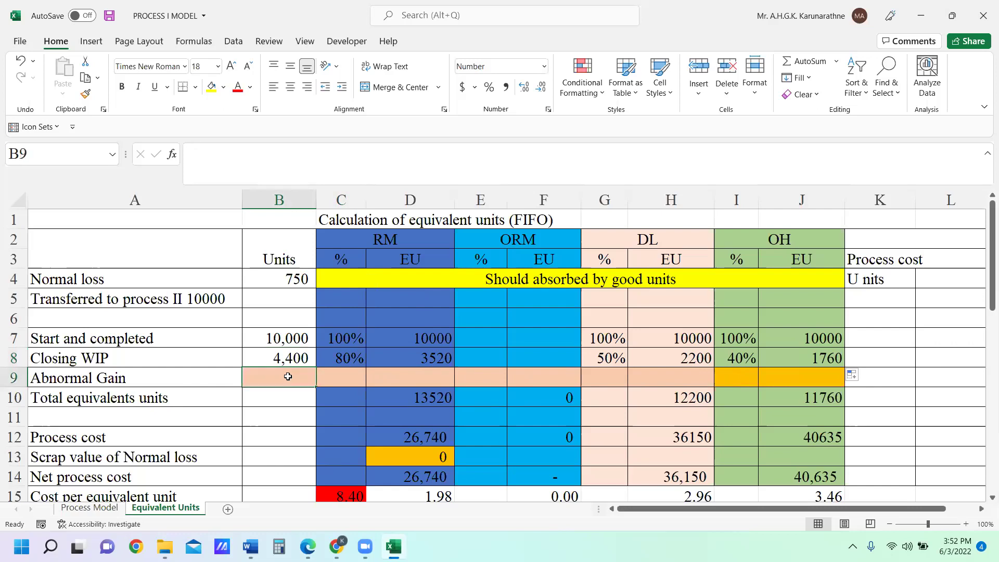
{"action": "left_click", "coordinate": [107, 509]}
{"action": "scroll", "coordinate": [174, 376], "scroll_direction": "down", "scroll_amount": 4}
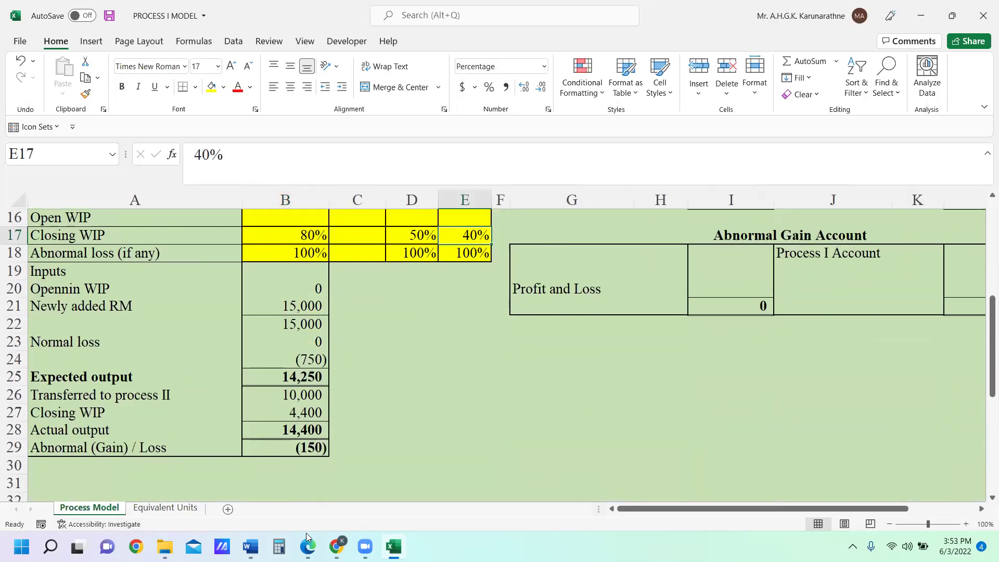
{"action": "left_click", "coordinate": [165, 507]}
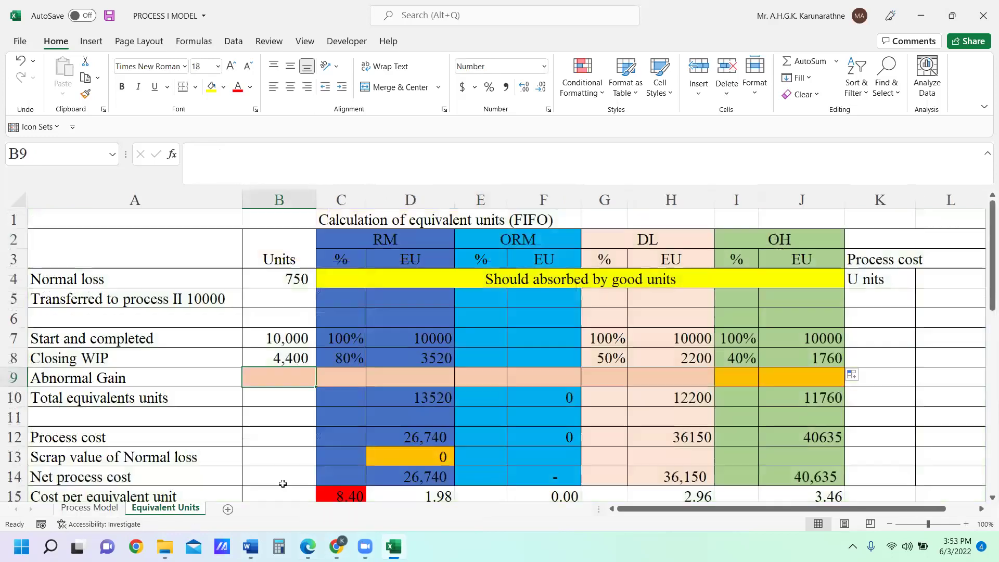
{"action": "type", "text": "150"}
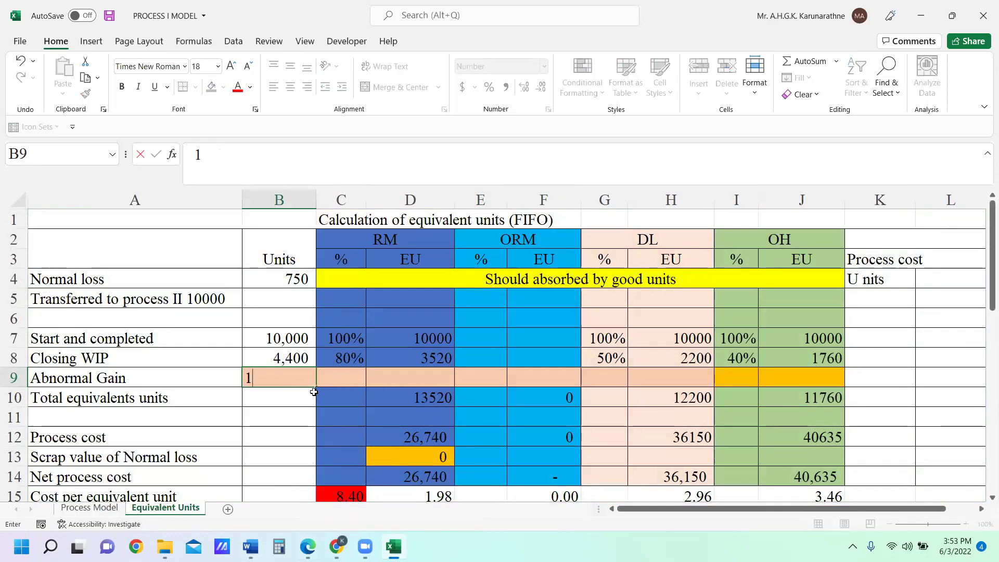
{"action": "key", "text": "Return"}
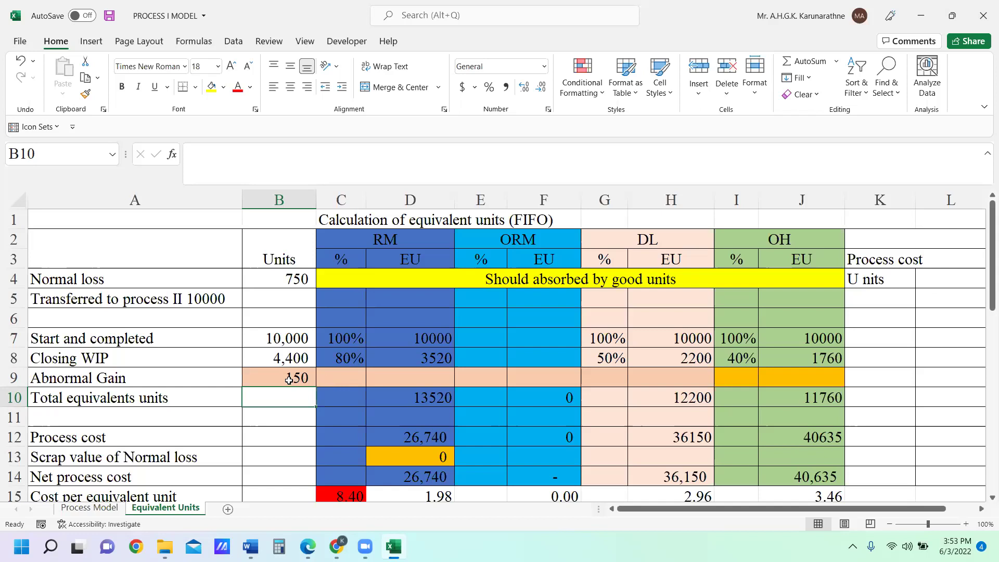
Set the RM, DL and OH percentages in the Abnormal Gain row to 100% each
{"action": "left_click", "coordinate": [335, 379]}
{"action": "type", "text": "100"}
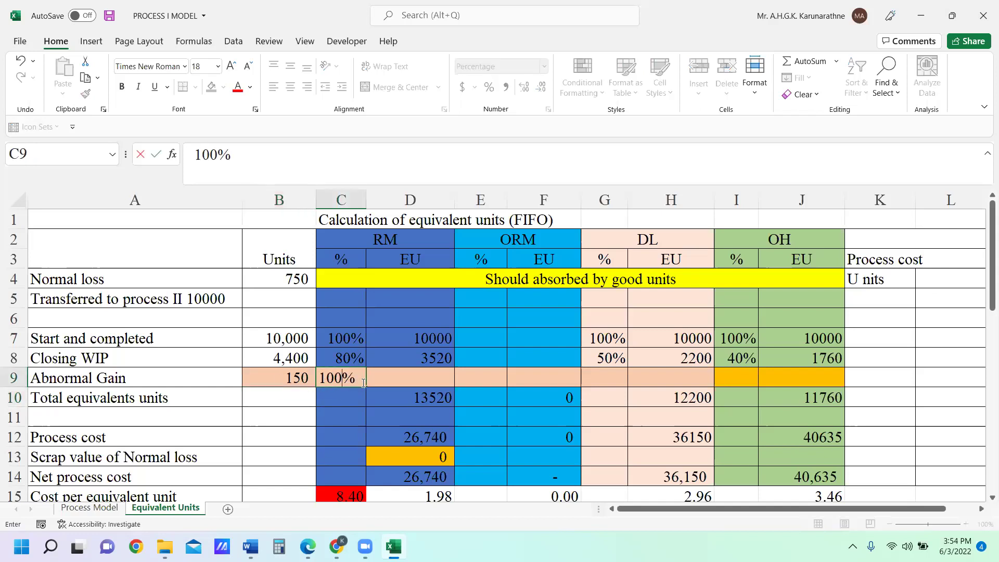
{"action": "left_click", "coordinate": [606, 380]}
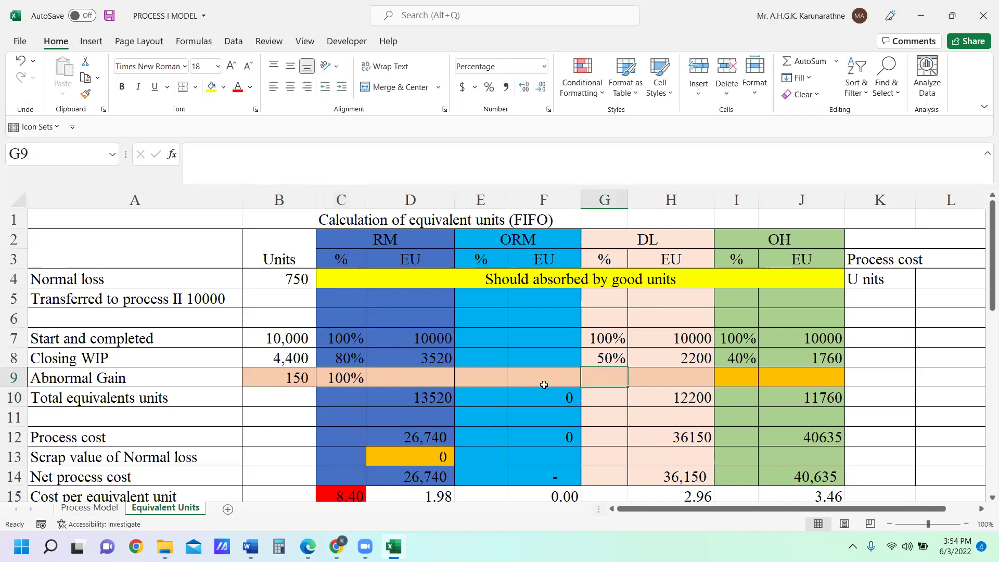
{"action": "type", "text": "100"}
{"action": "left_click", "coordinate": [744, 383]}
{"action": "type", "text": "100"}
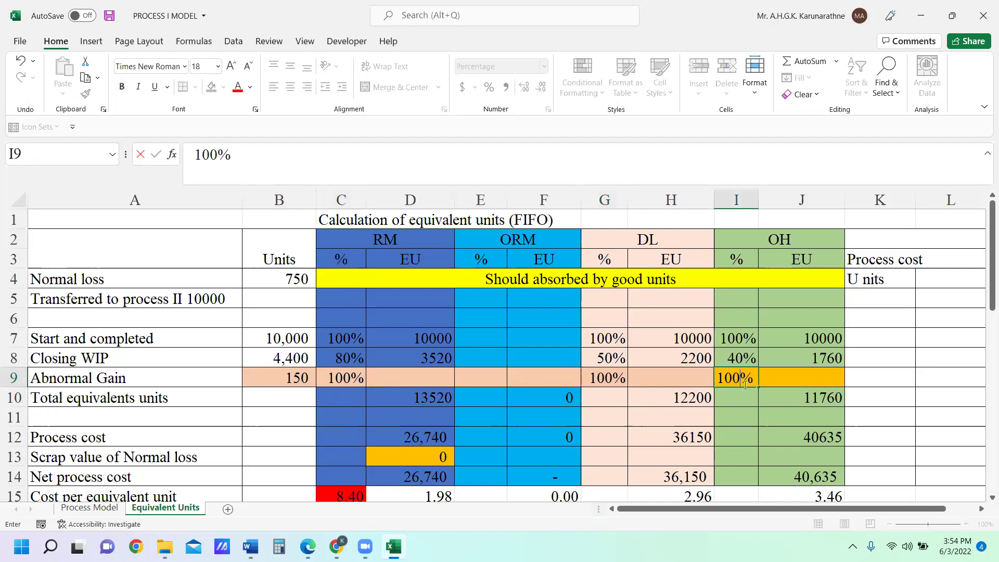
{"action": "left_click", "coordinate": [422, 376]}
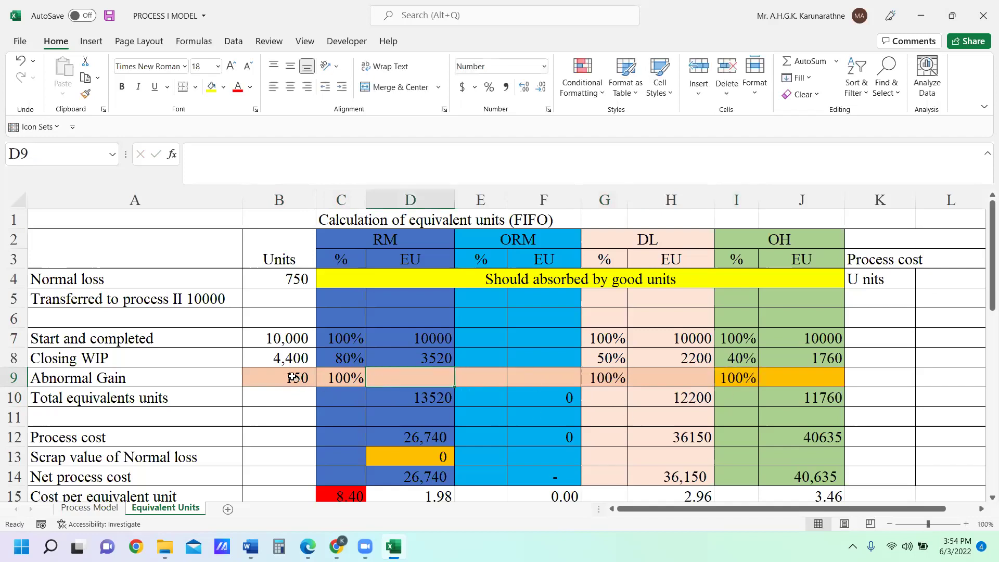
Change the Abnormal Gain units in B9 to -150
{"action": "left_click", "coordinate": [291, 377]}
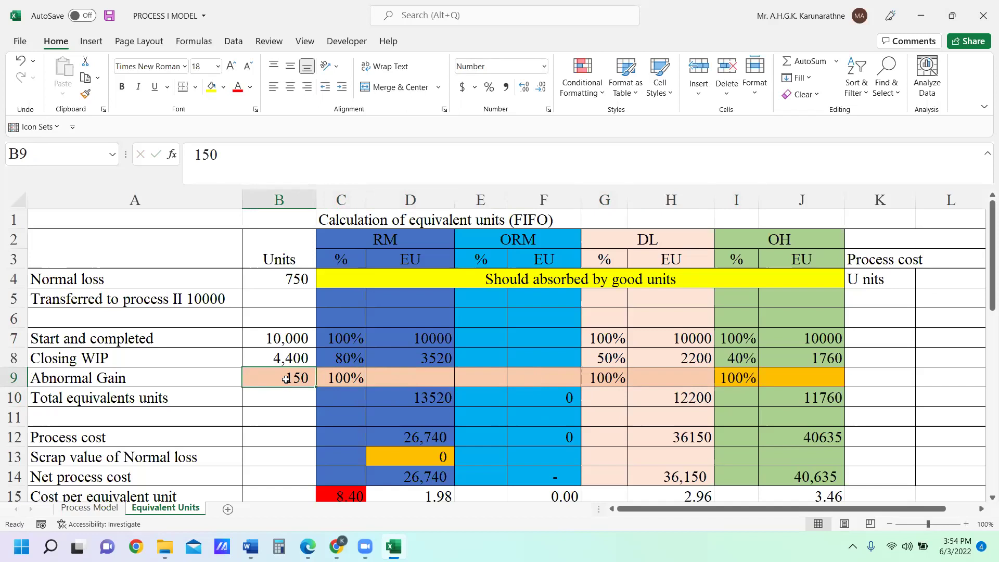
{"action": "double_click", "coordinate": [286, 378]}
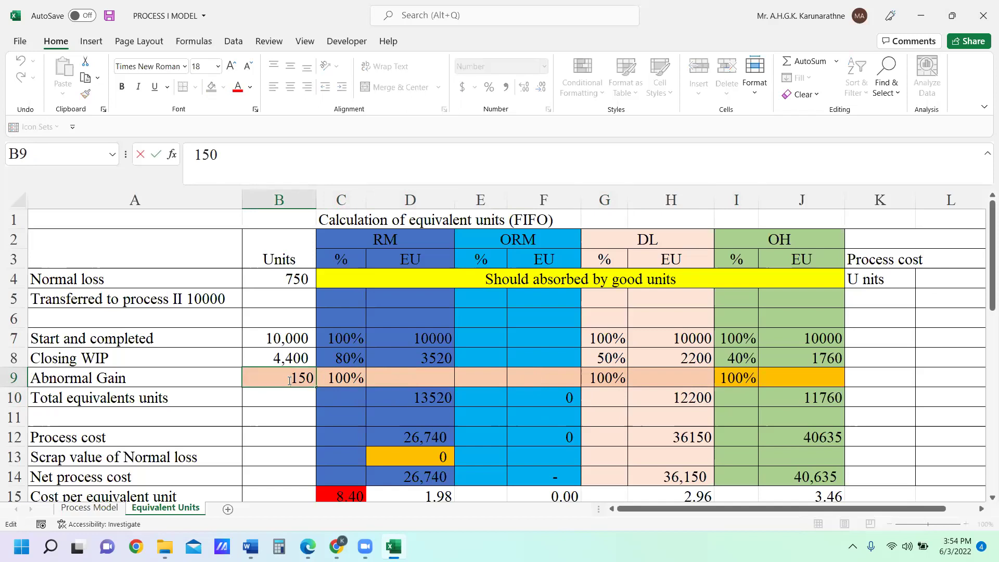
{"action": "type", "text": "-"}
{"action": "key", "text": "Return"}
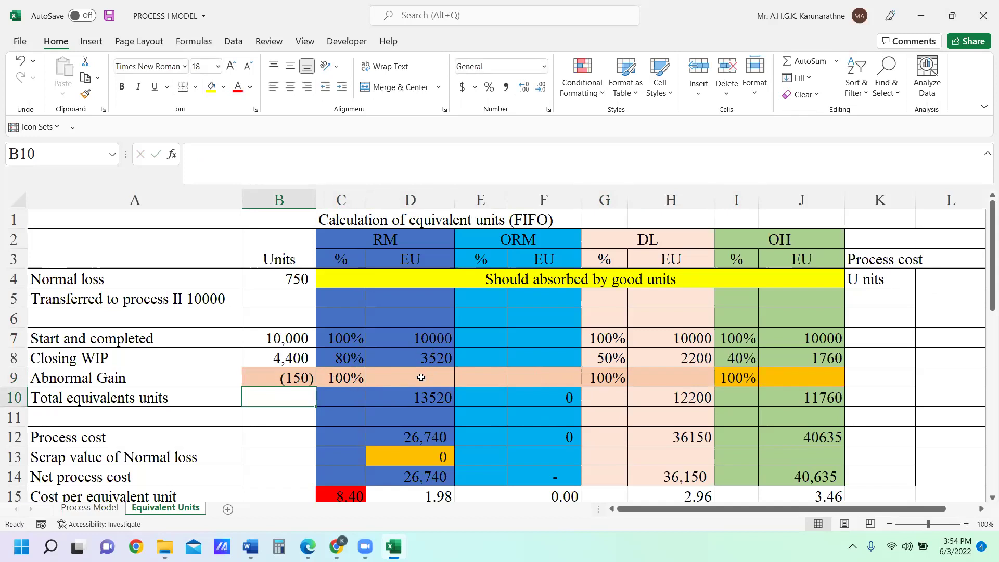
Fill the RM, DL and OH equivalent unit formulas from the Closing WIP row down to the Abnormal Gain row
{"action": "left_click", "coordinate": [435, 361]}
{"action": "left_click_drag", "start_coordinate": [454, 367], "coordinate": [450, 383]}
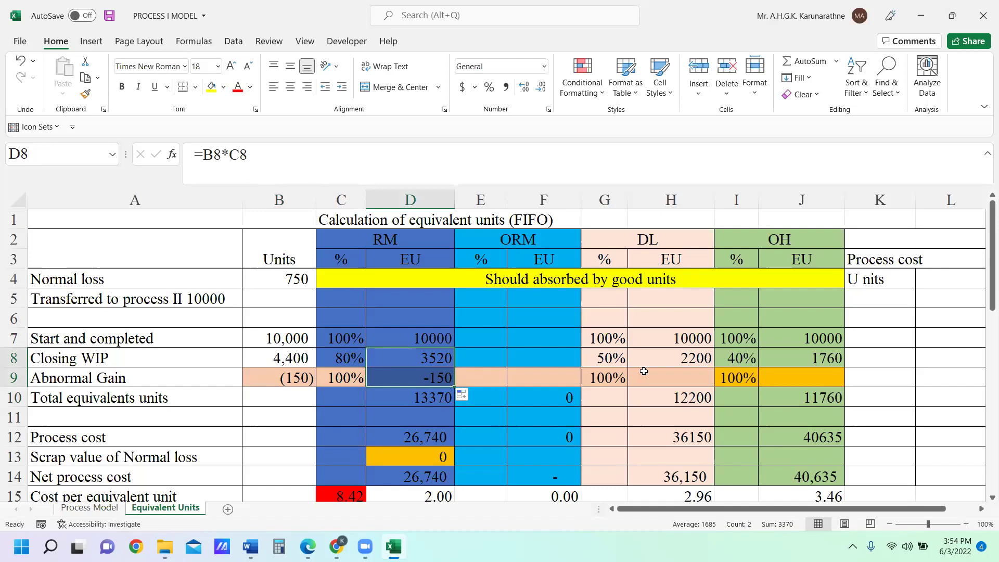
{"action": "left_click", "coordinate": [706, 363]}
{"action": "left_click_drag", "start_coordinate": [713, 368], "coordinate": [716, 386]}
{"action": "left_click", "coordinate": [837, 364]}
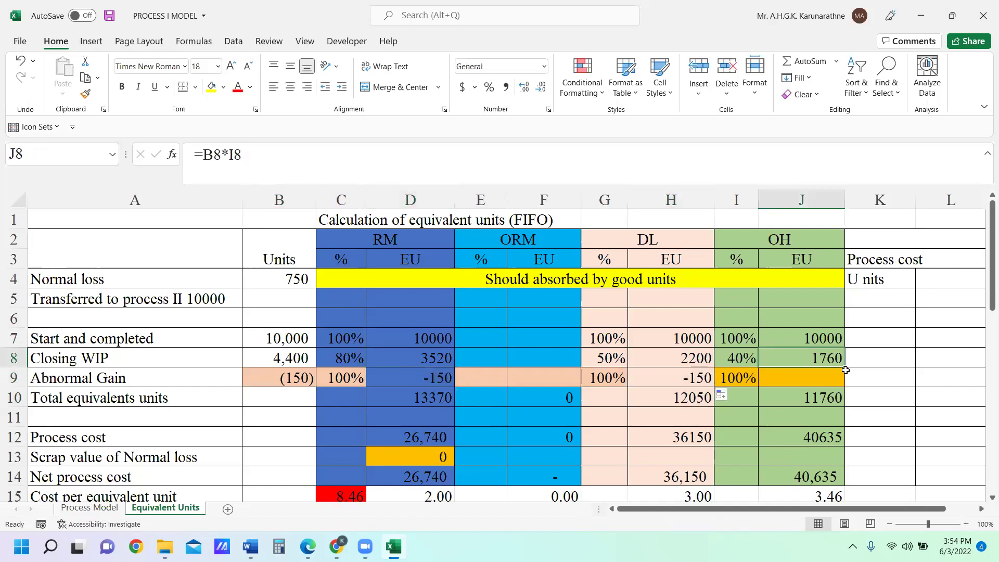
{"action": "left_click_drag", "start_coordinate": [845, 369], "coordinate": [845, 388]}
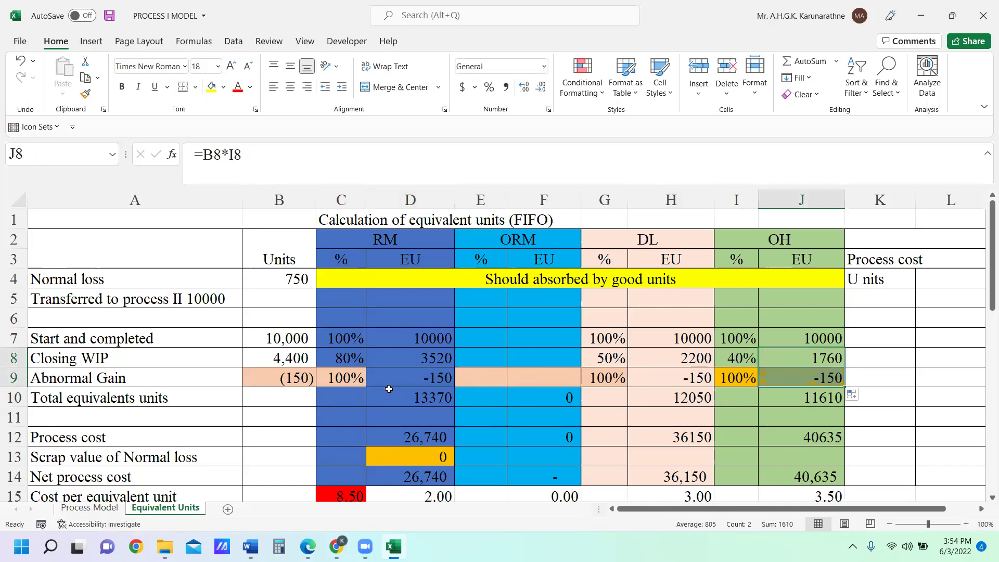
Copy the number format of the Abnormal Gain units in B9 to the RM, DL and OH equivalent units in D9, H9 and J9
{"action": "left_click", "coordinate": [415, 378]}
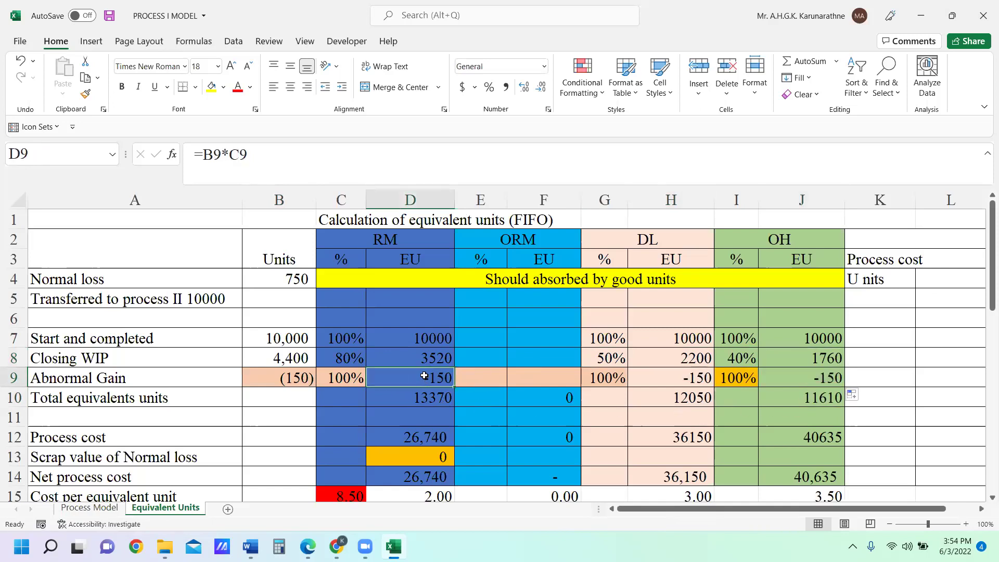
{"action": "left_click", "coordinate": [278, 378]}
{"action": "left_click", "coordinate": [86, 94]}
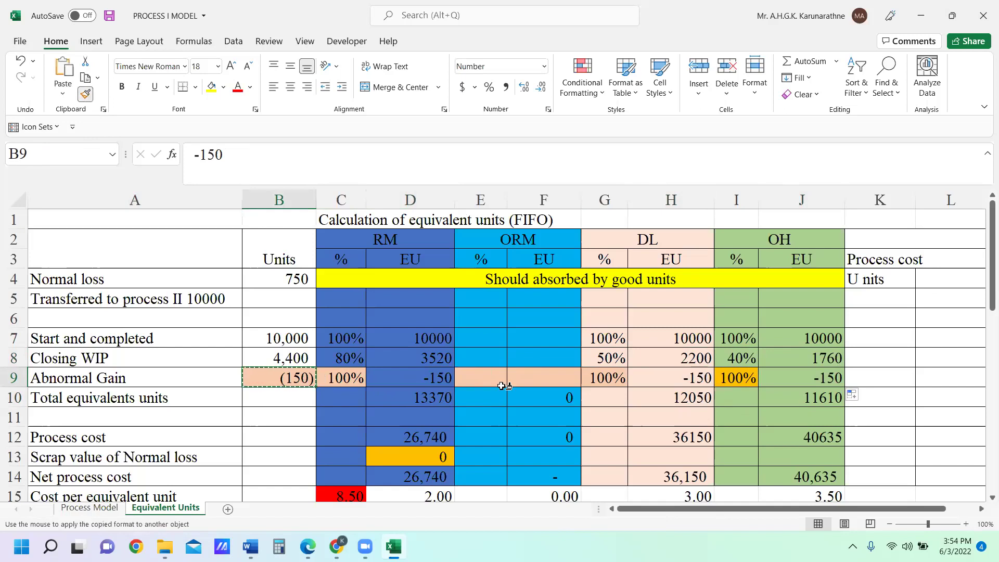
{"action": "left_click", "coordinate": [438, 377]}
{"action": "left_click", "coordinate": [85, 94]}
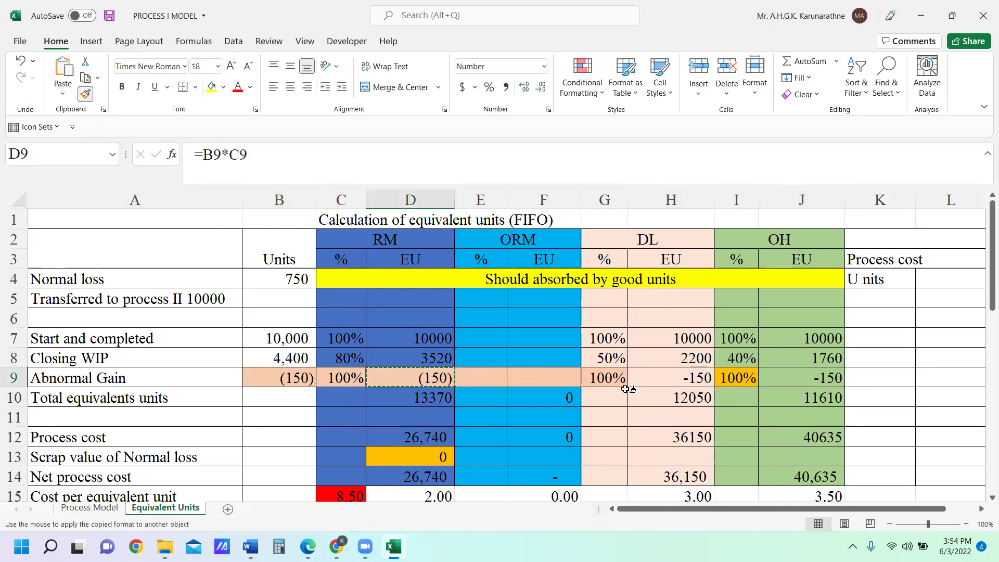
{"action": "left_click", "coordinate": [692, 377]}
{"action": "left_click", "coordinate": [85, 94]}
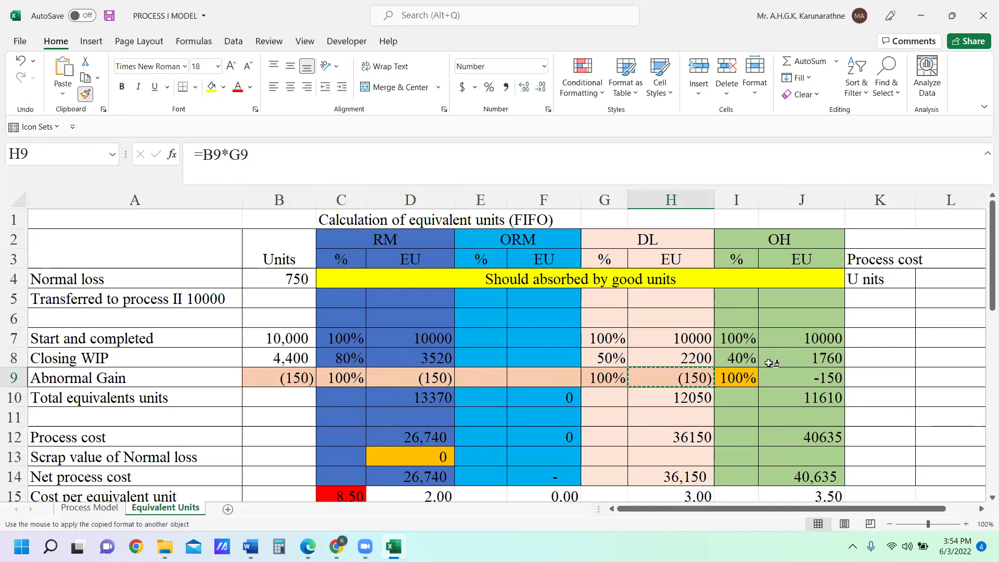
{"action": "left_click", "coordinate": [827, 380]}
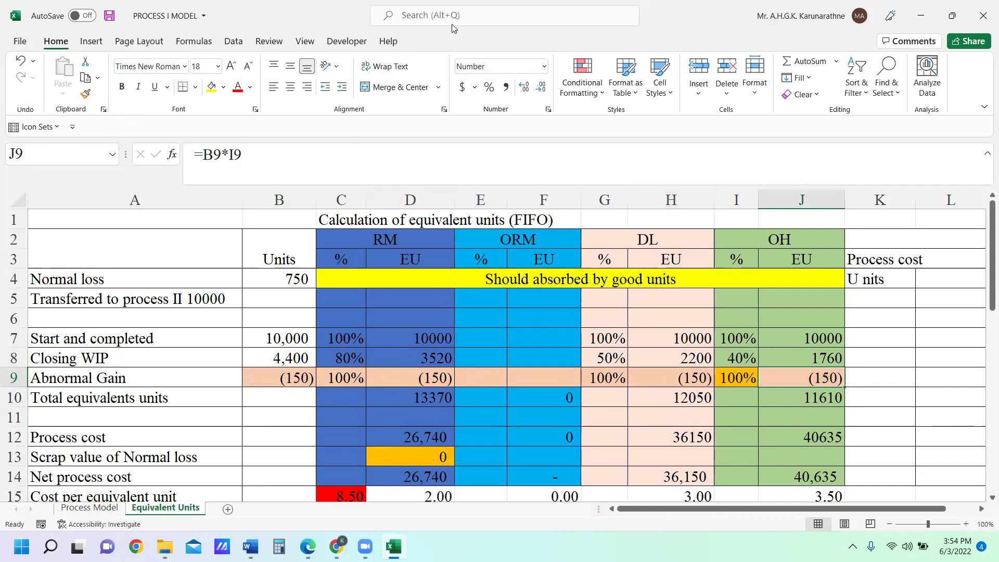
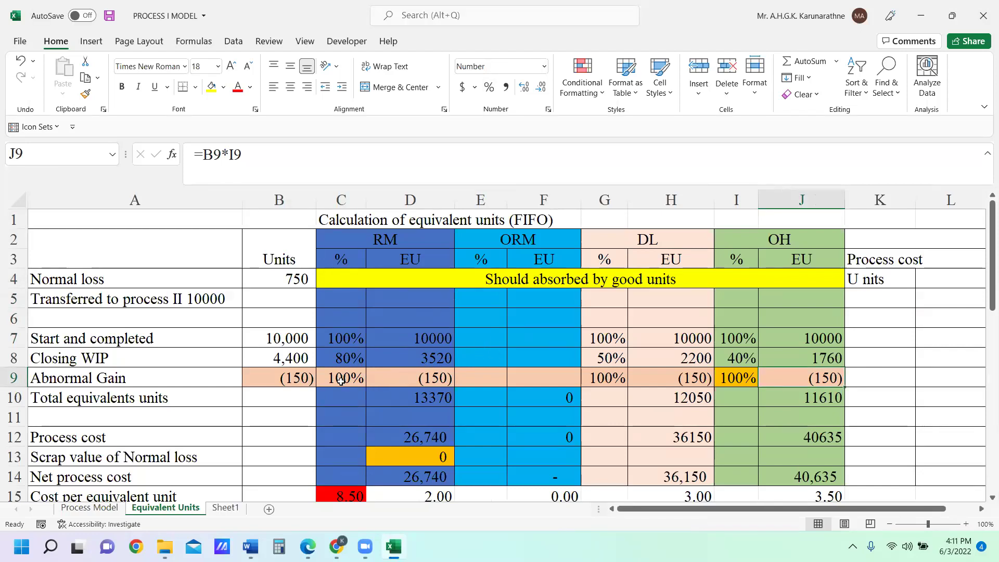
Review the Abnormal Gain and Start and completed units and the total equivalent units for RM, DL and OH
{"action": "left_click", "coordinate": [293, 382]}
{"action": "left_click", "coordinate": [421, 381]}
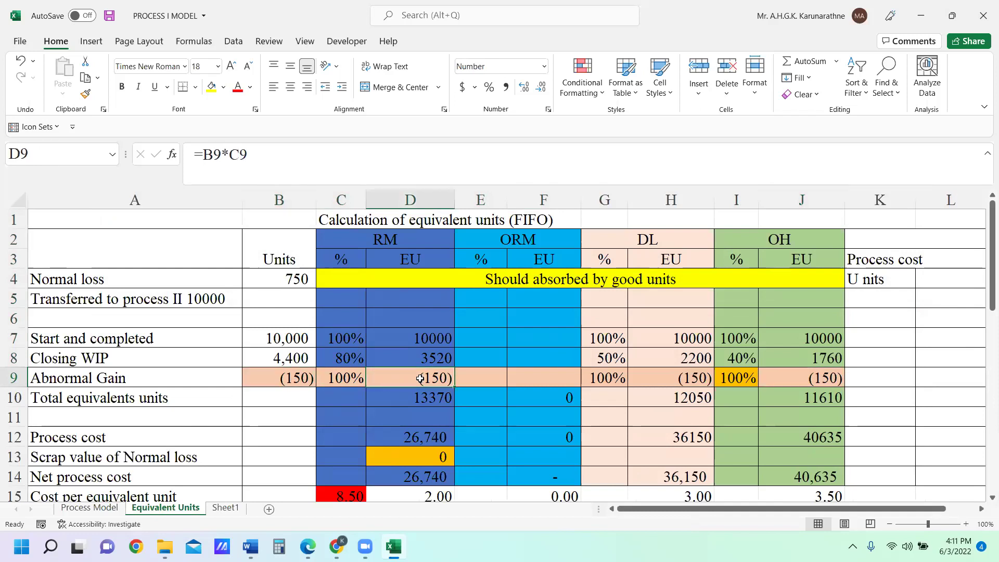
{"action": "left_click", "coordinate": [291, 339]}
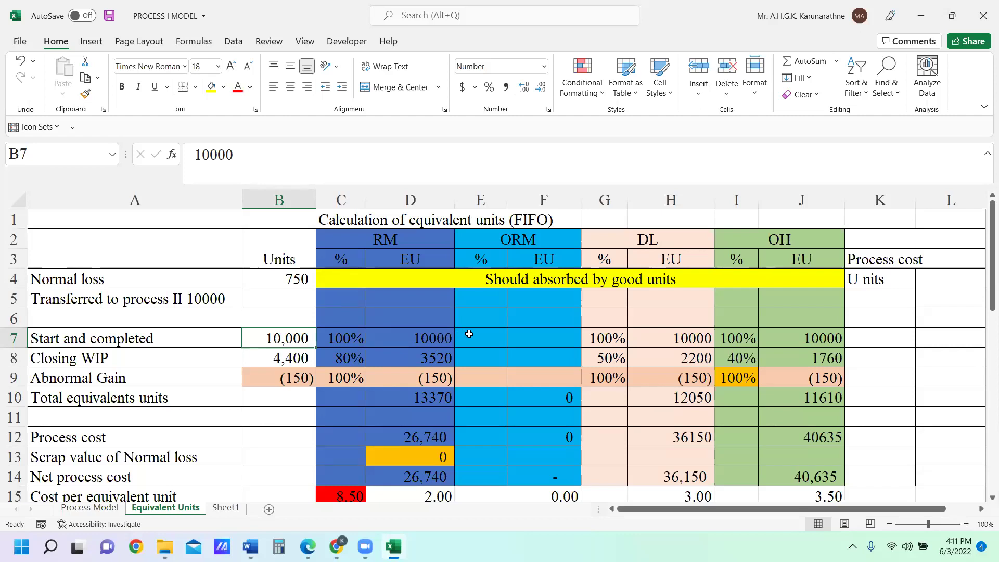
{"action": "scroll", "coordinate": [468, 331], "scroll_direction": "down", "scroll_amount": 1}
{"action": "left_click", "coordinate": [416, 339]}
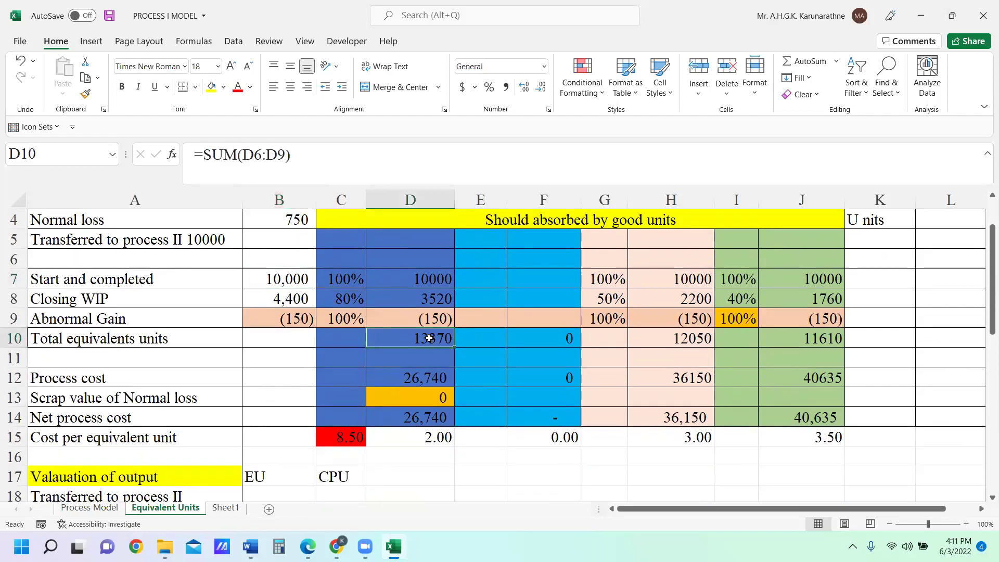
{"action": "left_click", "coordinate": [689, 339]}
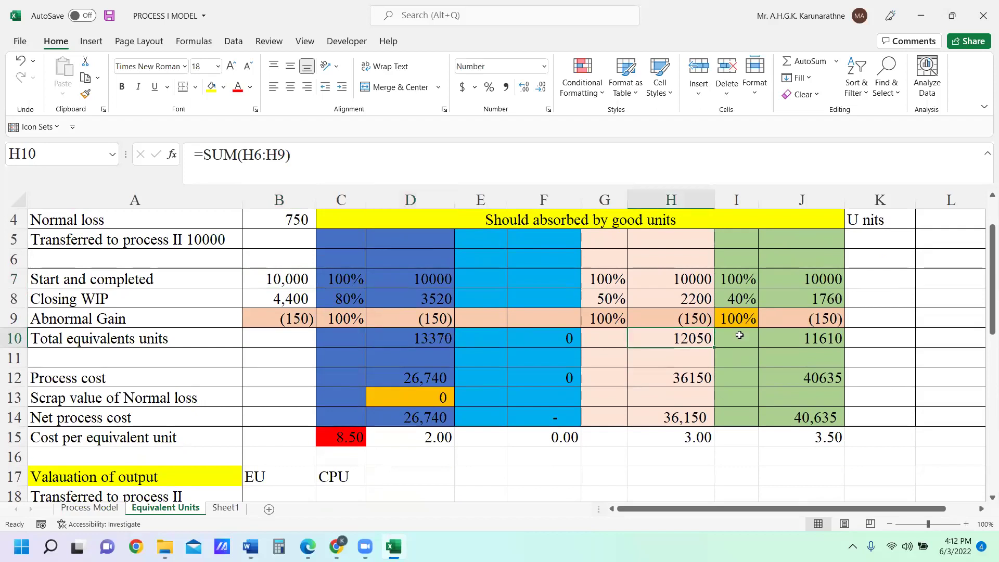
{"action": "left_click", "coordinate": [825, 339]}
{"action": "left_click", "coordinate": [697, 332]}
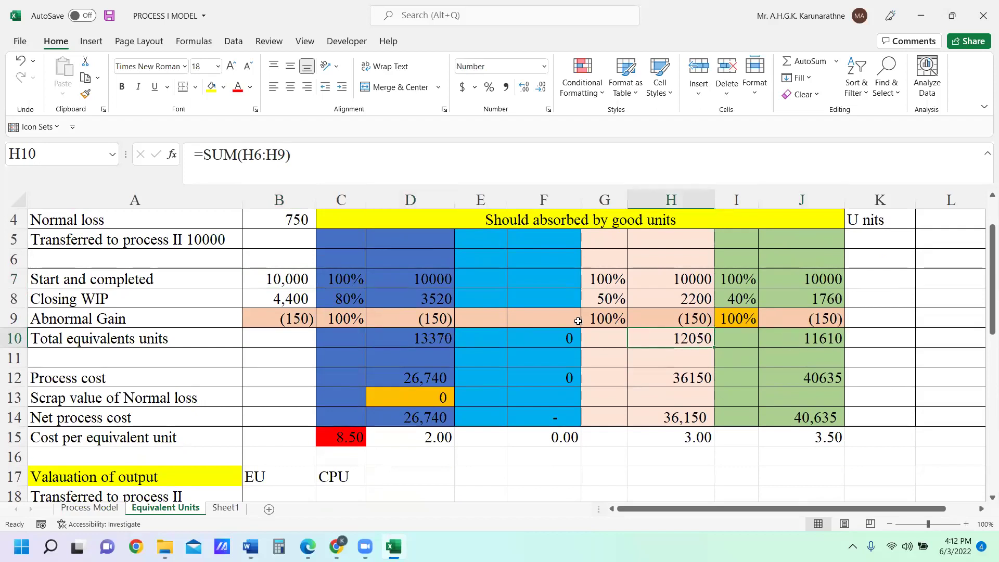
Clear the RM, DL and OH process cost cells D12, H12 and J12
{"action": "left_click", "coordinate": [421, 381]}
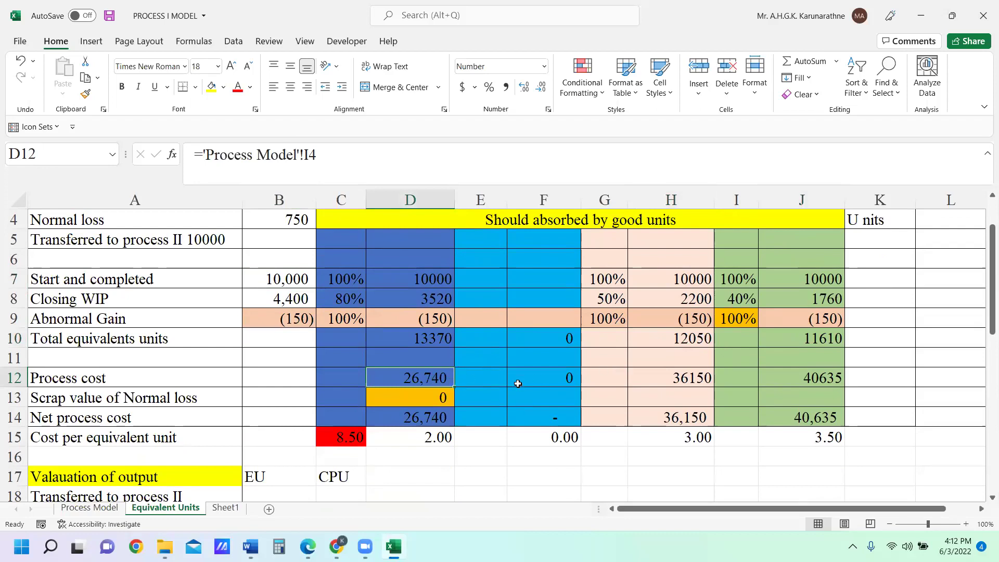
{"action": "left_click", "coordinate": [497, 380]}
{"action": "left_click", "coordinate": [434, 381]}
{"action": "key", "text": "Delete"}
{"action": "left_click", "coordinate": [676, 377]}
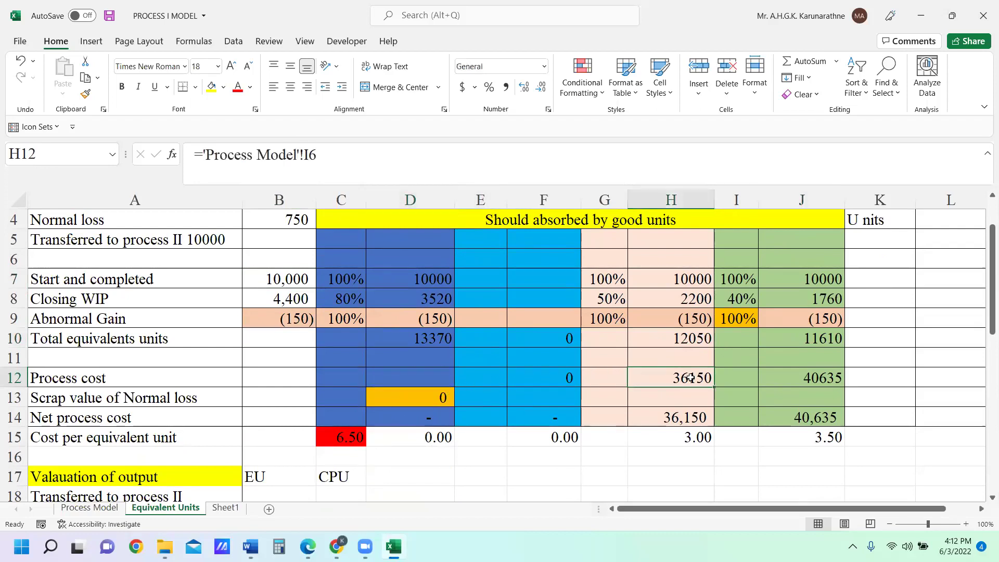
{"action": "key", "text": "Delete"}
{"action": "left_click", "coordinate": [812, 377]}
{"action": "key", "text": "Delete"}
{"action": "left_click", "coordinate": [897, 371]}
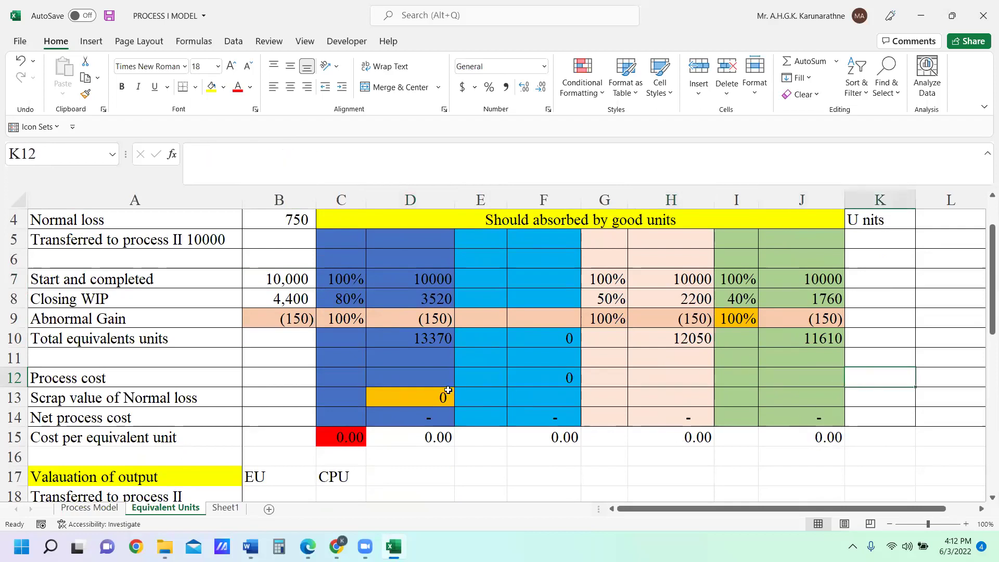
Link the RM process cost in D12 to the raw material value in I4 of the Process Model sheet
{"action": "left_click", "coordinate": [404, 381]}
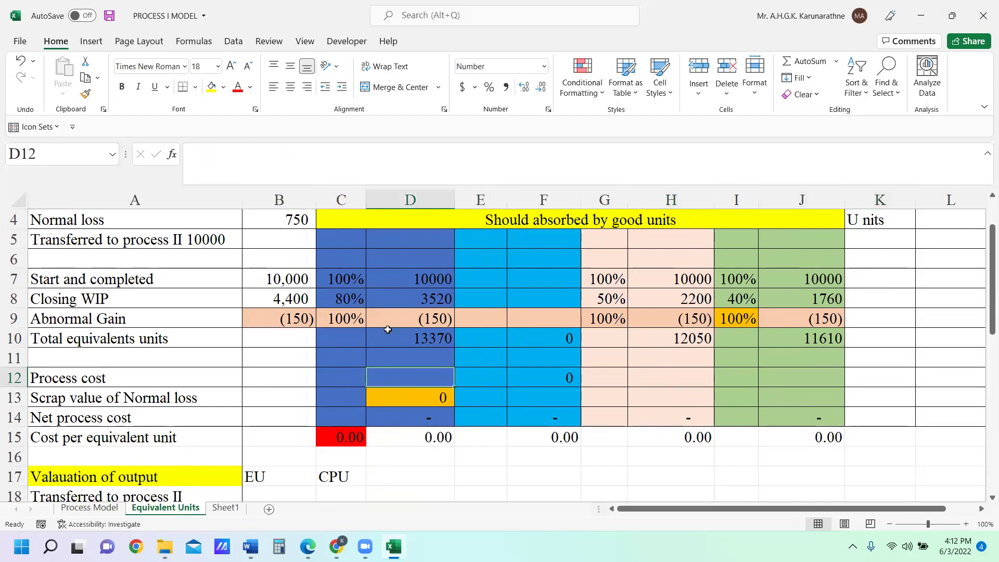
{"action": "type", "text": "="}
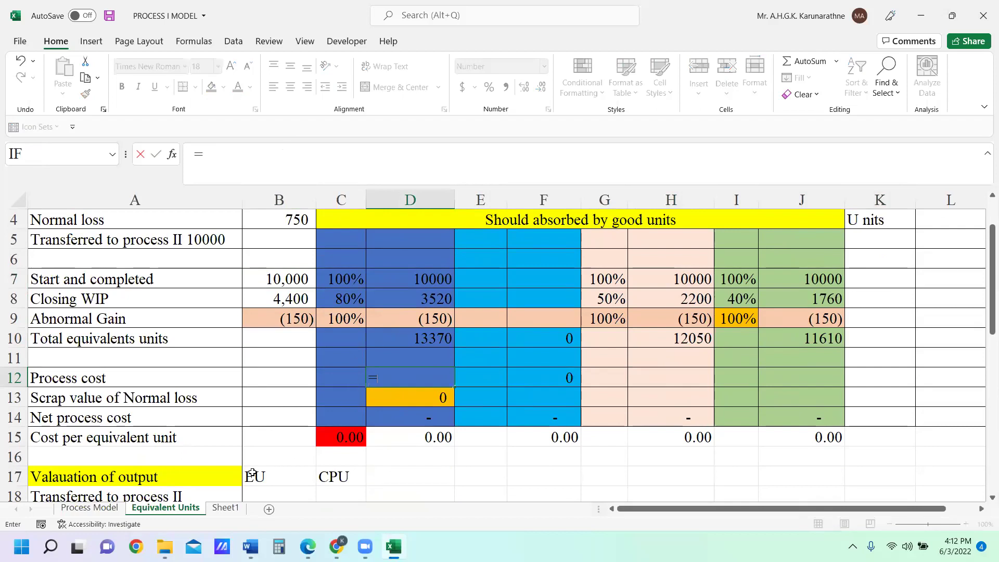
{"action": "left_click", "coordinate": [90, 507]}
{"action": "scroll", "coordinate": [235, 297], "scroll_direction": "up", "scroll_amount": 4}
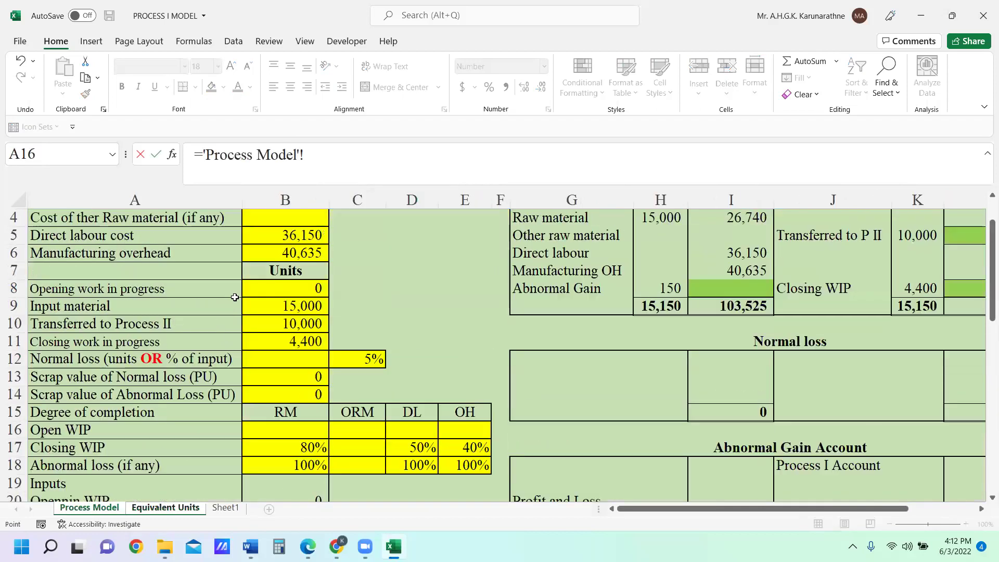
{"action": "scroll", "coordinate": [759, 253], "scroll_direction": "up", "scroll_amount": 1}
{"action": "left_click", "coordinate": [754, 271]}
{"action": "key", "text": "Return"}
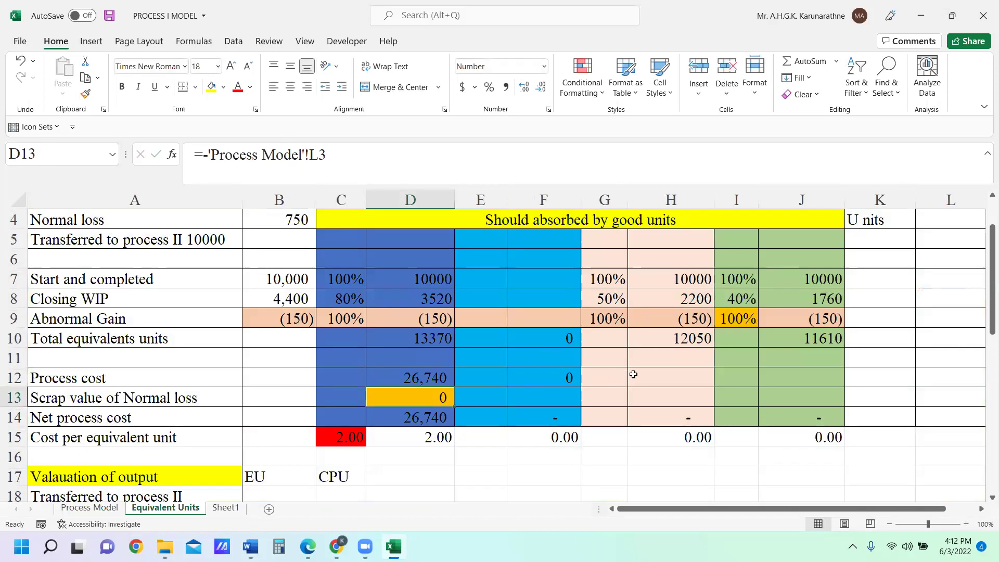
Link the DL process cost in H12 to the direct labour value in I6 of the Process Model sheet
{"action": "left_click", "coordinate": [676, 379]}
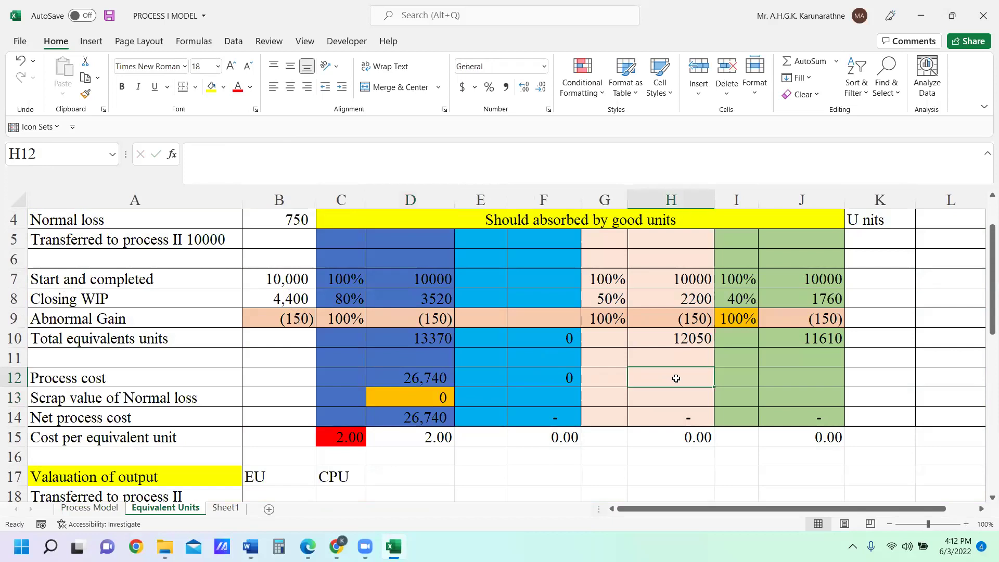
{"action": "type", "text": "="}
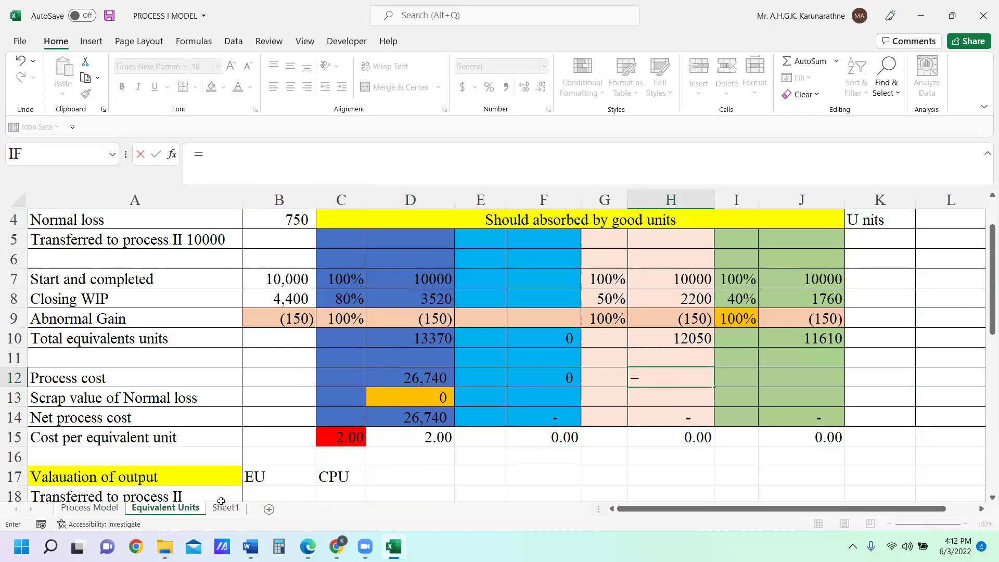
{"action": "left_click", "coordinate": [90, 507]}
{"action": "left_click", "coordinate": [748, 307]}
{"action": "key", "text": "Return"}
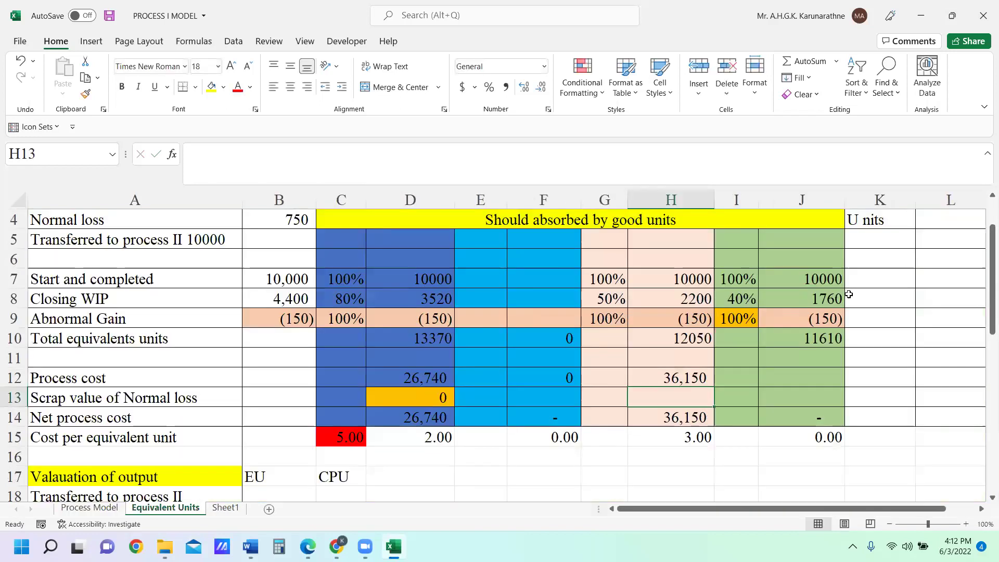
Link the OH process cost in J12 to the manufacturing overhead value in I7 of the Process Model sheet
{"action": "left_click", "coordinate": [809, 372]}
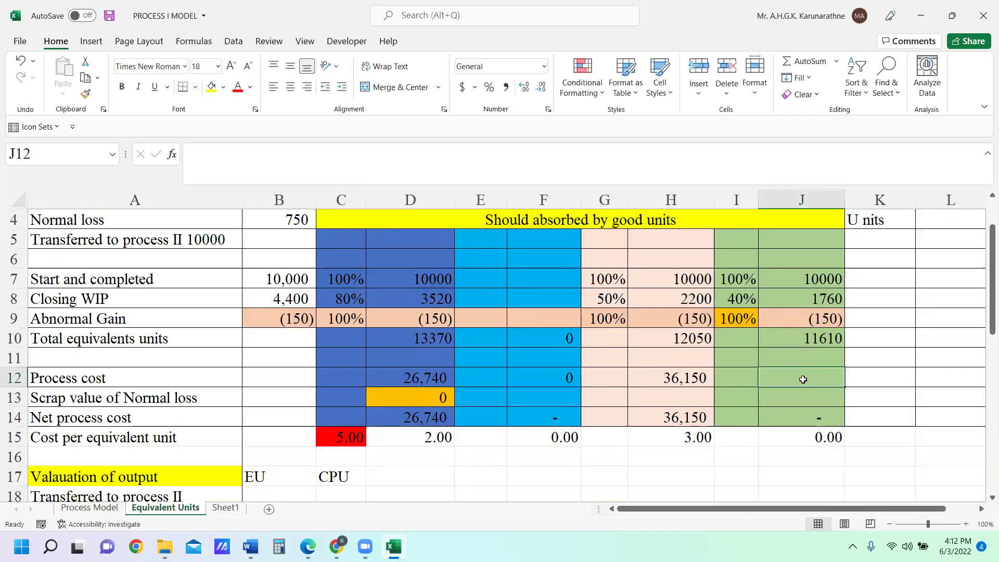
{"action": "type", "text": "="}
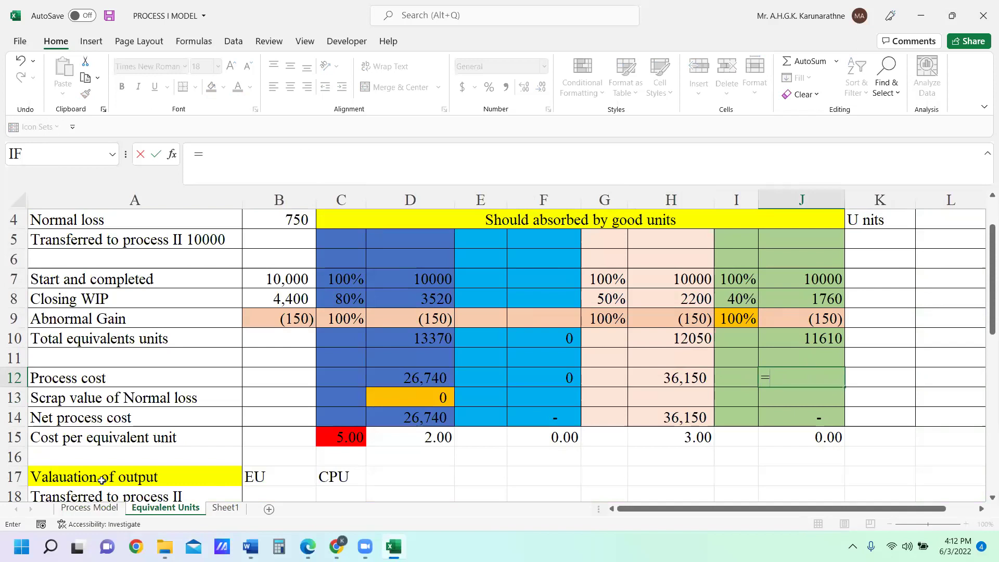
{"action": "left_click", "coordinate": [90, 508]}
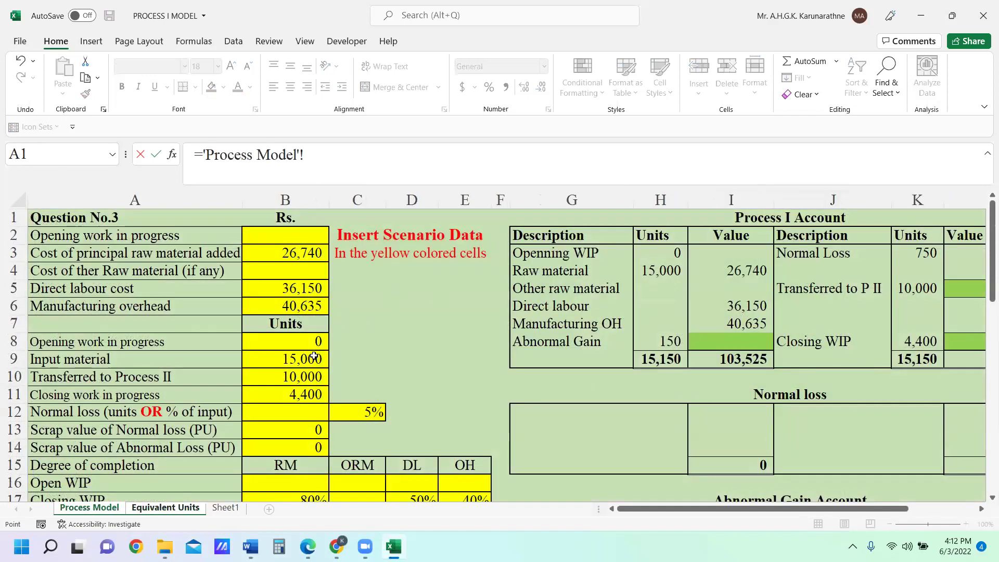
{"action": "left_click", "coordinate": [757, 326]}
{"action": "key", "text": "Return"}
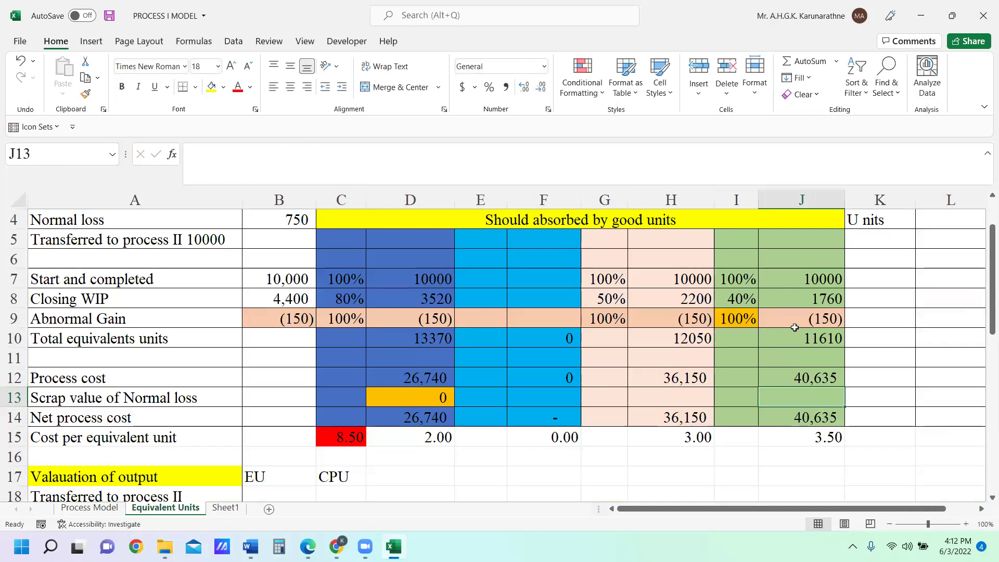
Check the process cost links in row 12, and compare the Normal Loss value in the Process I Account with the scrap value in D13
{"action": "left_click", "coordinate": [435, 376]}
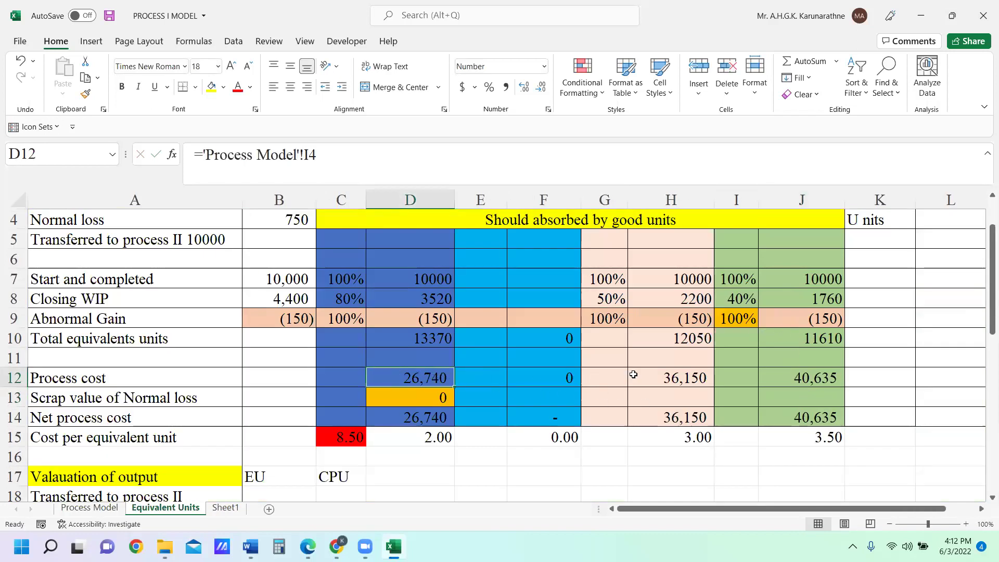
{"action": "left_click", "coordinate": [675, 376]}
{"action": "left_click", "coordinate": [810, 378]}
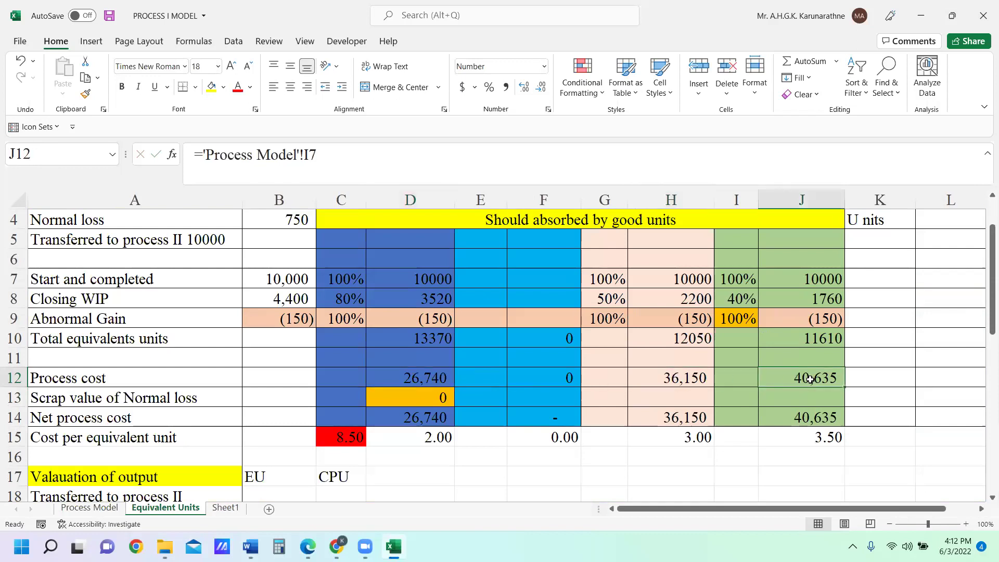
{"action": "left_click", "coordinate": [693, 378]}
{"action": "left_click", "coordinate": [426, 380]}
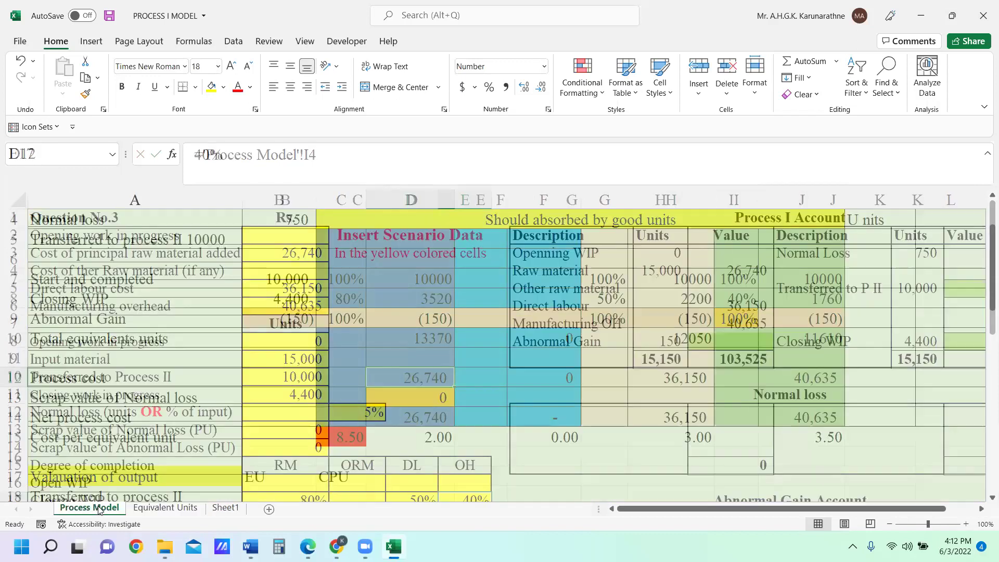
{"action": "left_click", "coordinate": [96, 507]}
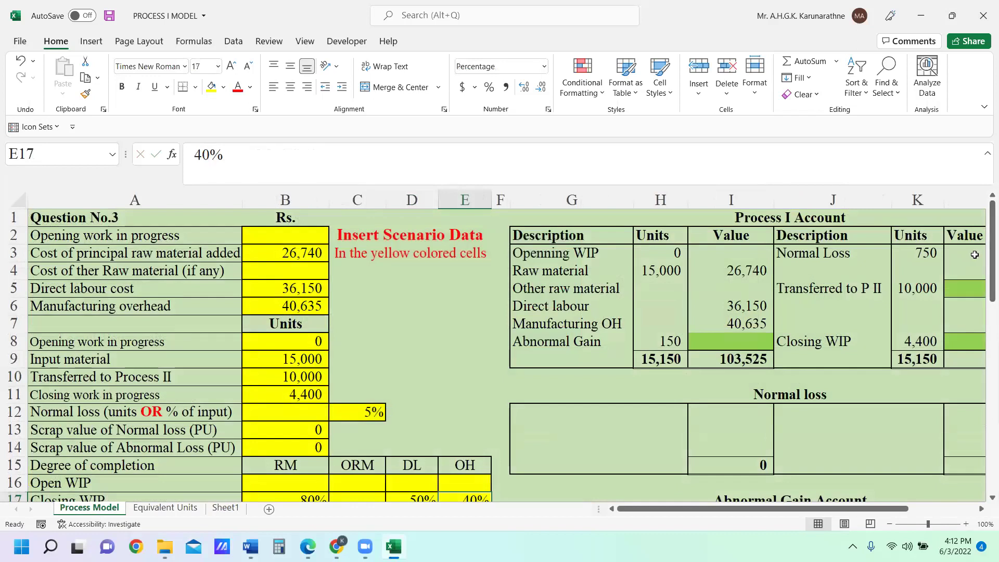
{"action": "mouse_move", "coordinate": [796, 510]}
{"action": "left_mouse_down"}
{"action": "mouse_move", "coordinate": [807, 511]}
{"action": "mouse_move", "coordinate": [790, 510]}
{"action": "left_mouse_up"}
{"action": "left_click_drag", "start_coordinate": [856, 511], "coordinate": [879, 509]}
{"action": "left_click", "coordinate": [803, 253]}
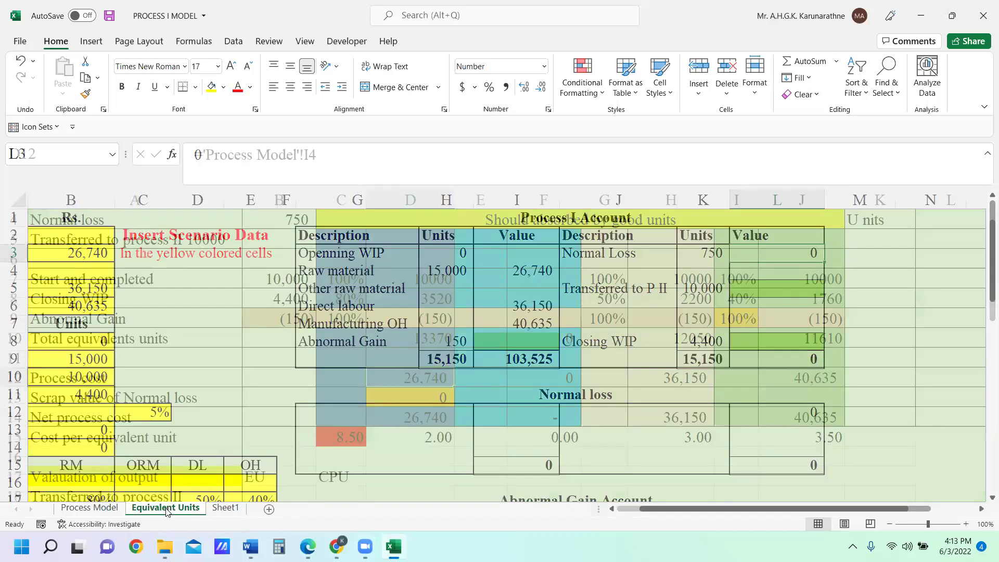
{"action": "left_click", "coordinate": [165, 507]}
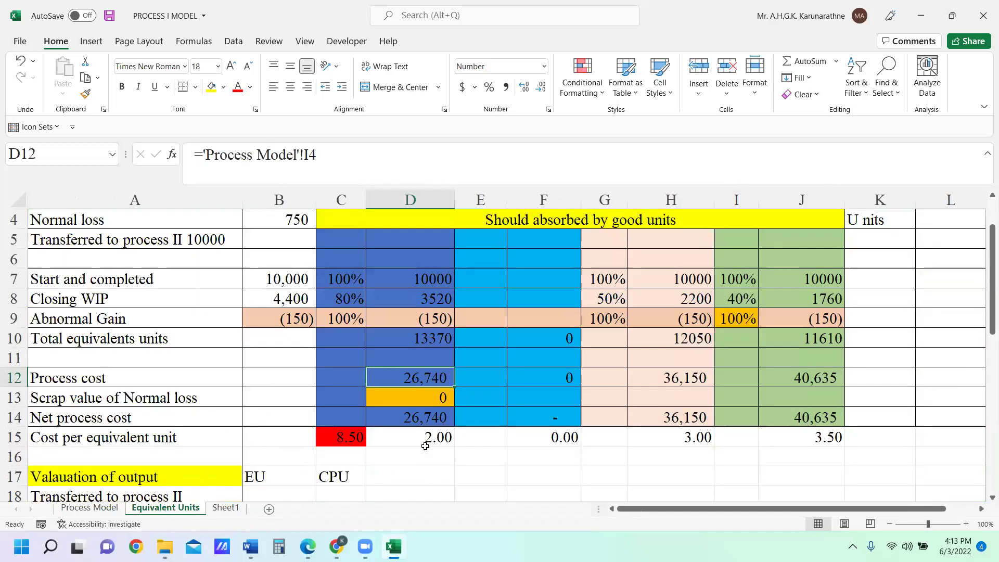
{"action": "left_click", "coordinate": [417, 396]}
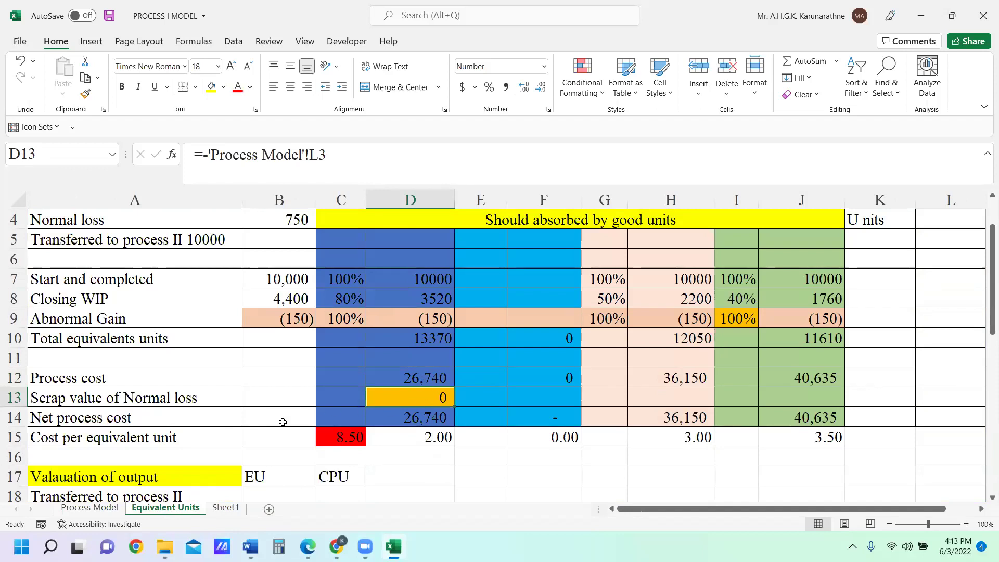
Review the net process cost formulas in row 14 against the total equivalent units in row 10 for RM, DL and OH
{"action": "left_click", "coordinate": [410, 420]}
{"action": "left_click", "coordinate": [695, 420]}
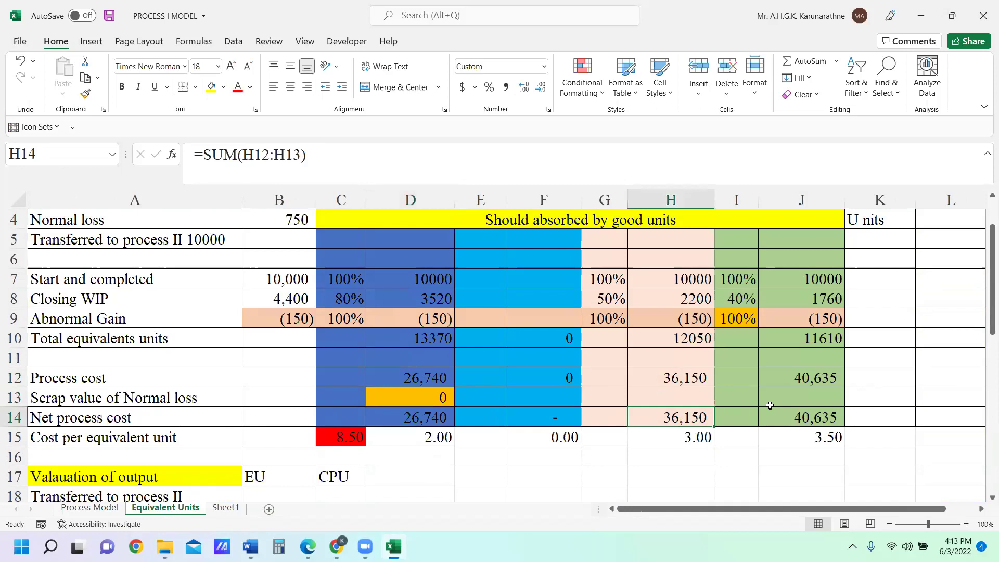
{"action": "left_click", "coordinate": [803, 416]}
{"action": "left_click", "coordinate": [409, 417]}
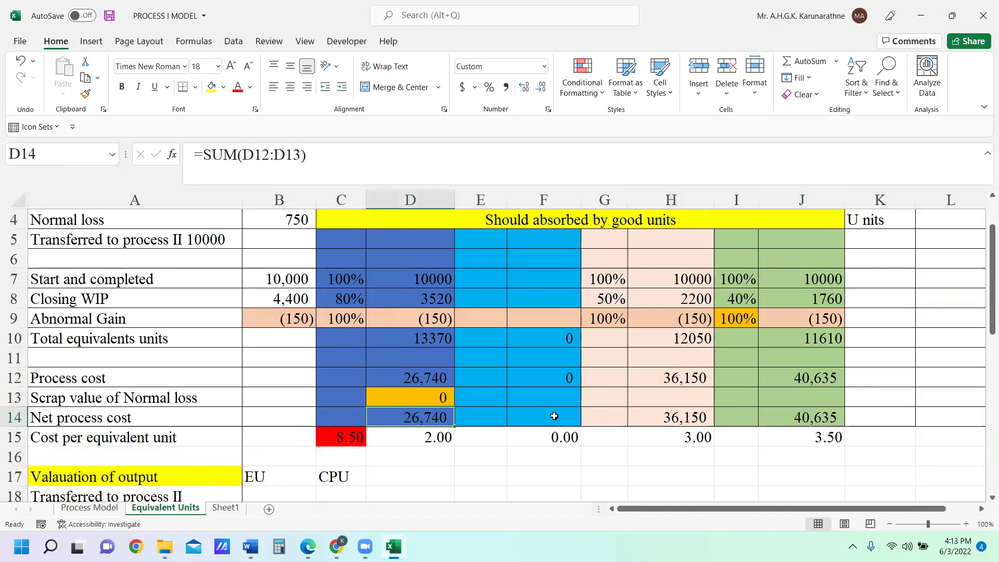
{"action": "left_click", "coordinate": [677, 419]}
{"action": "left_click", "coordinate": [764, 417]}
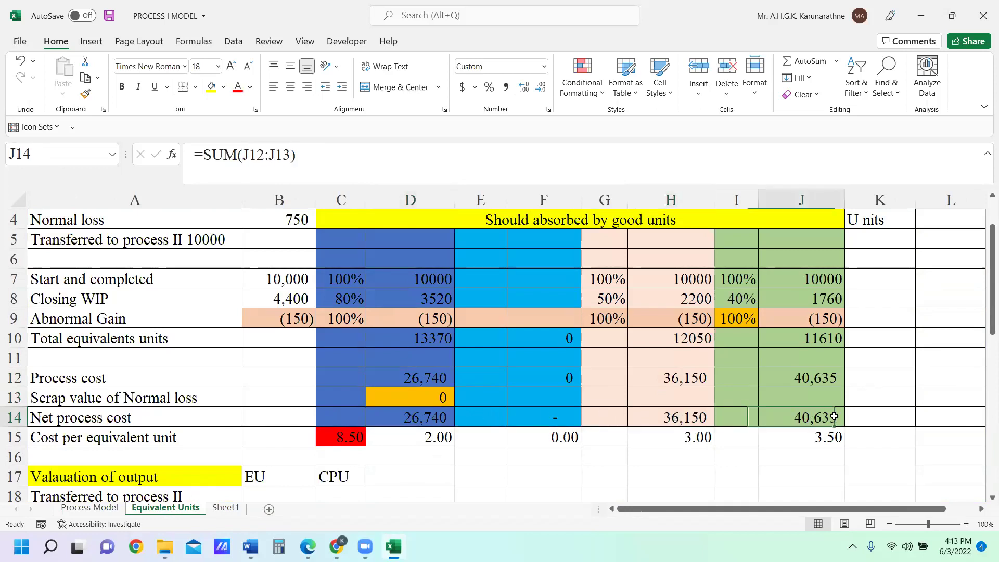
{"action": "left_click", "coordinate": [700, 436]}
{"action": "left_click", "coordinate": [435, 421]}
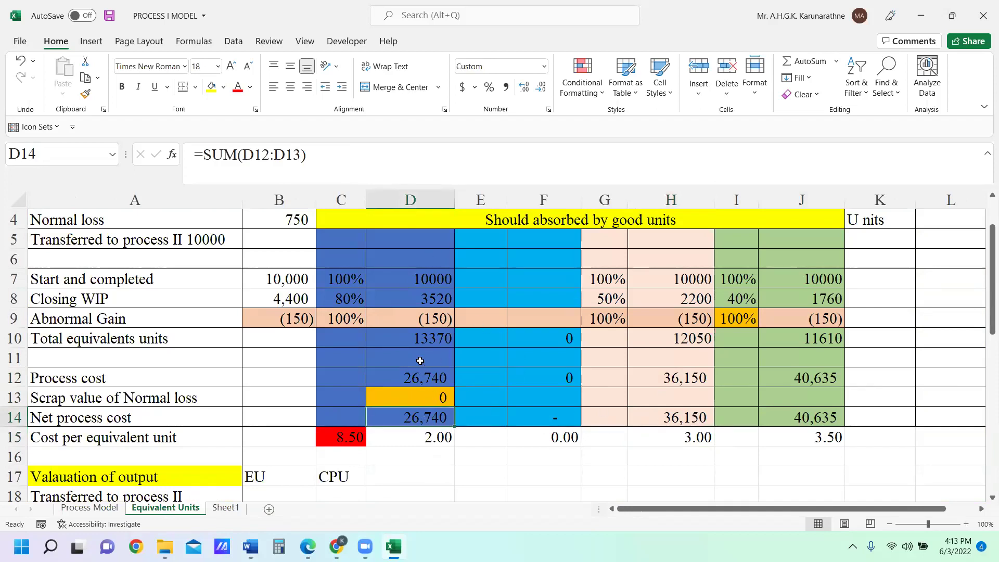
{"action": "left_click", "coordinate": [419, 338]}
{"action": "left_click", "coordinate": [670, 418]}
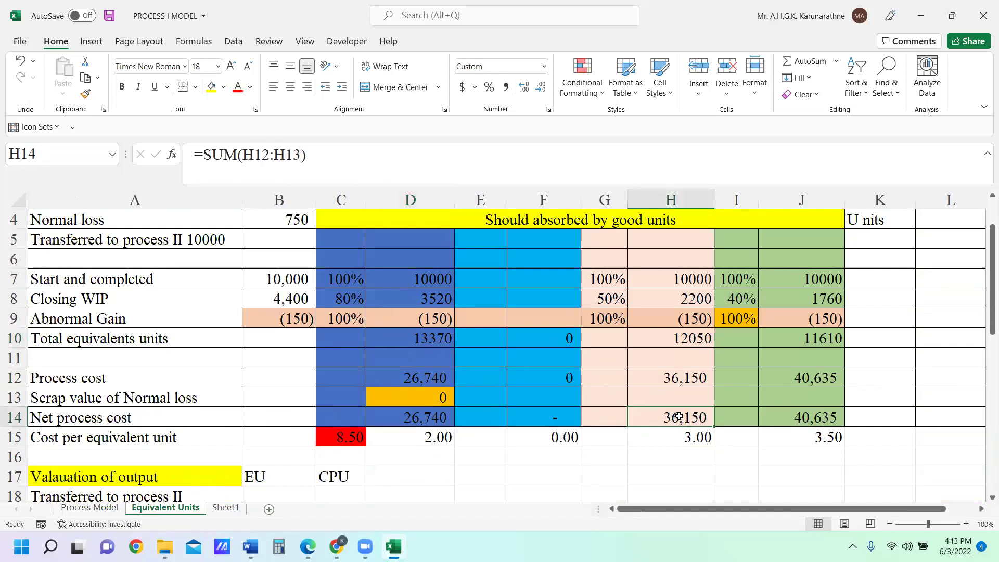
{"action": "left_click", "coordinate": [685, 338]}
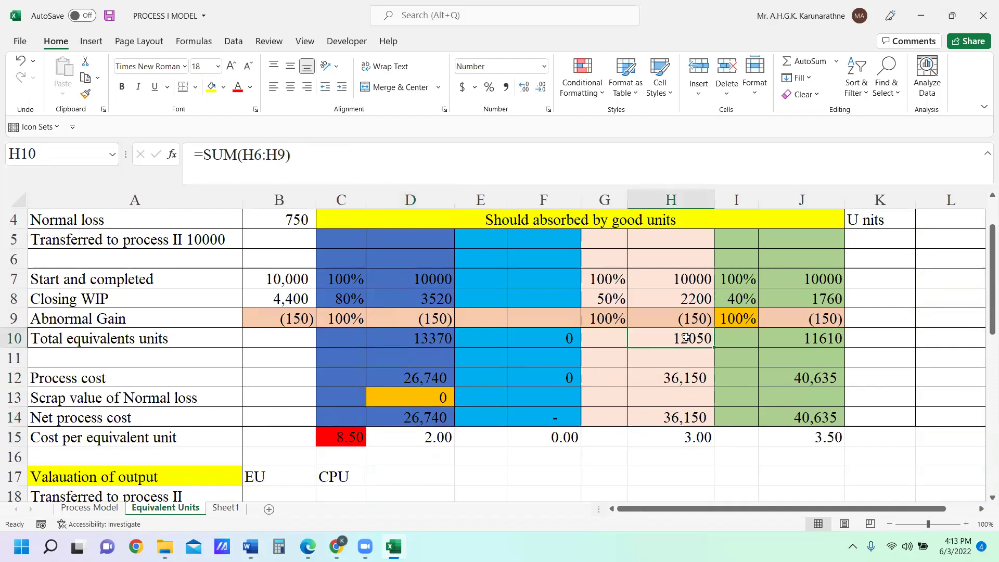
{"action": "left_click", "coordinate": [820, 419]}
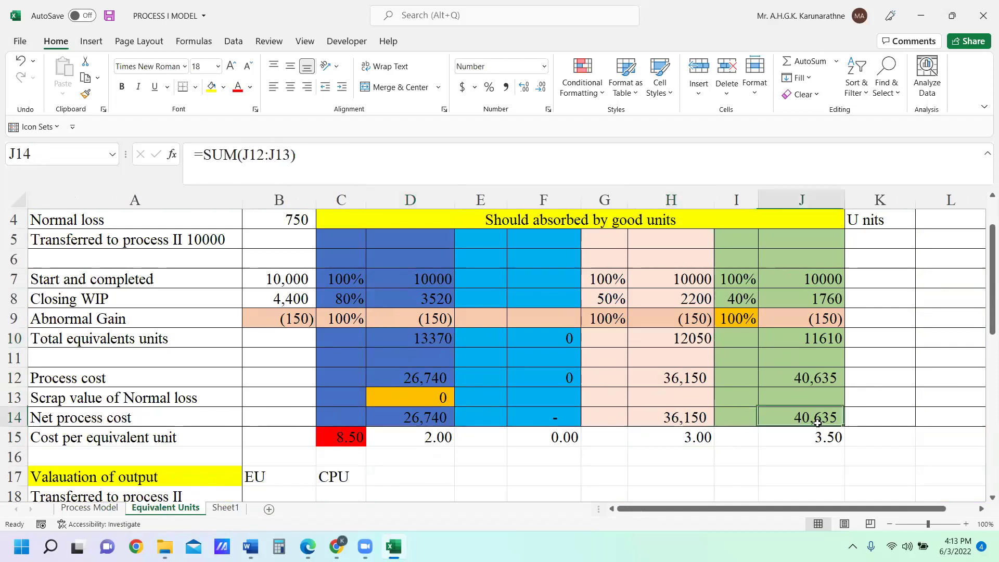
{"action": "left_click", "coordinate": [823, 340]}
Calculate the RM cost per equivalent unit in D15 as net process cost over total equivalent units, =D14/D10
{"action": "left_click", "coordinate": [433, 431]}
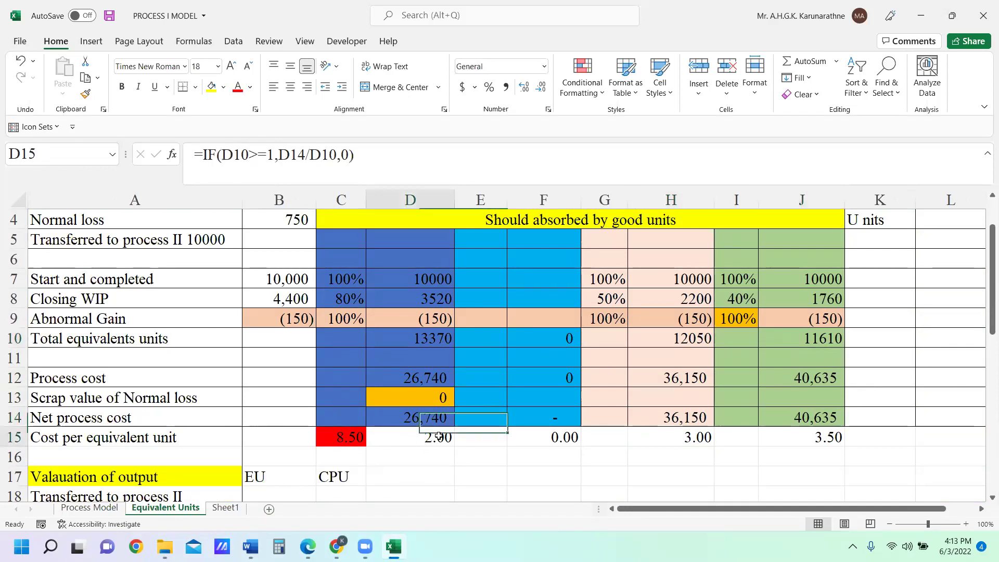
{"action": "type", "text": "="}
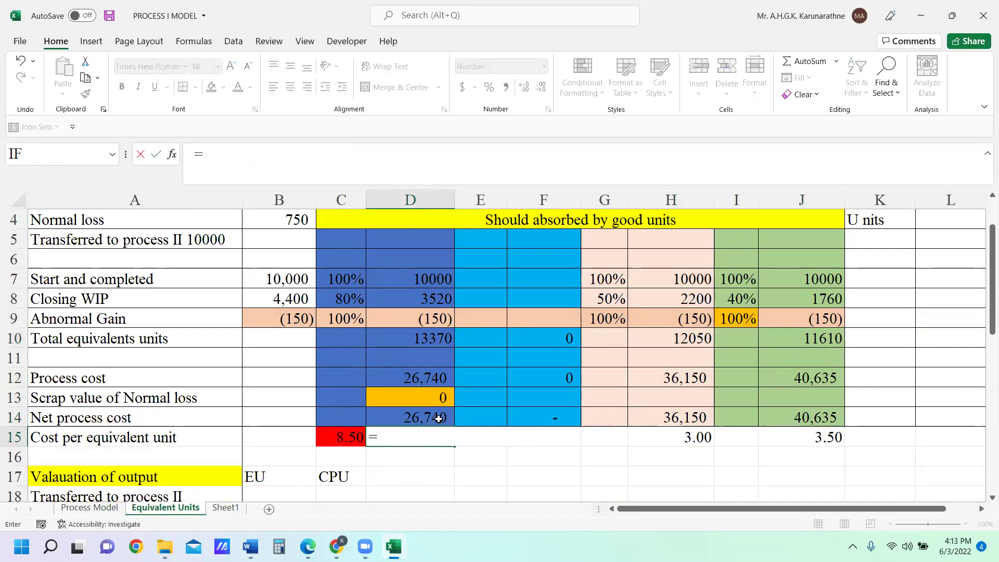
{"action": "left_click", "coordinate": [439, 419]}
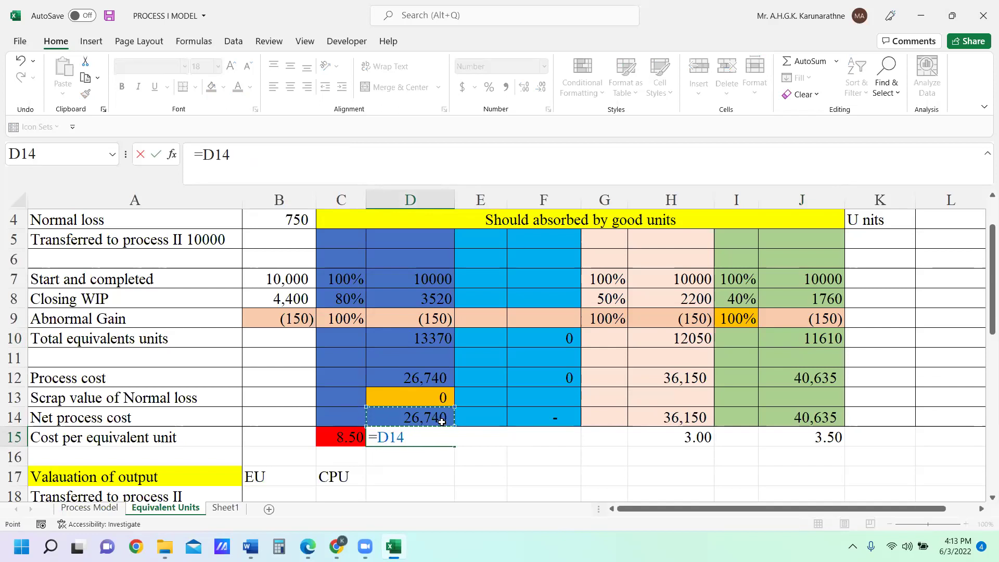
{"action": "type", "text": "/"}
{"action": "left_click", "coordinate": [441, 343]}
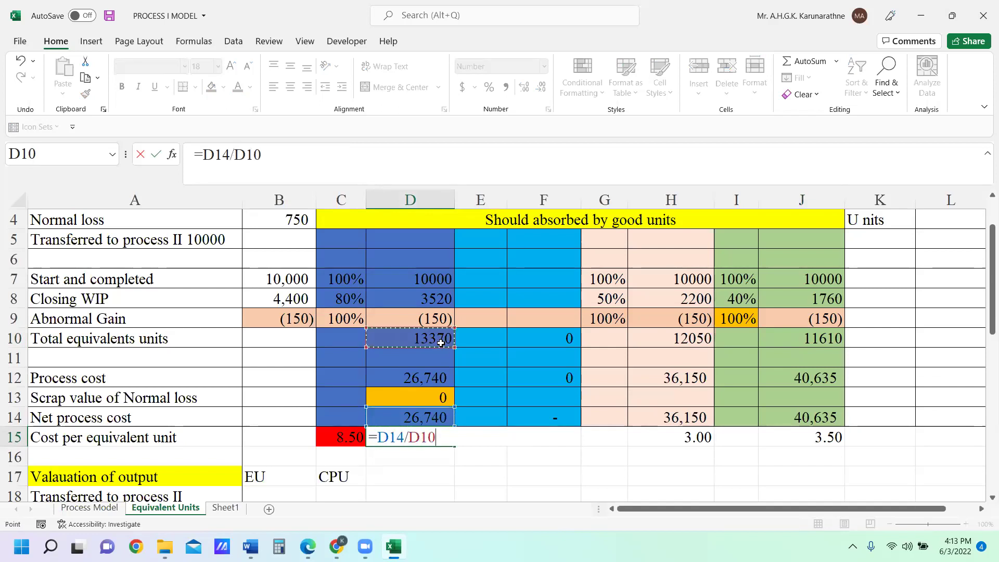
{"action": "key", "text": "Return"}
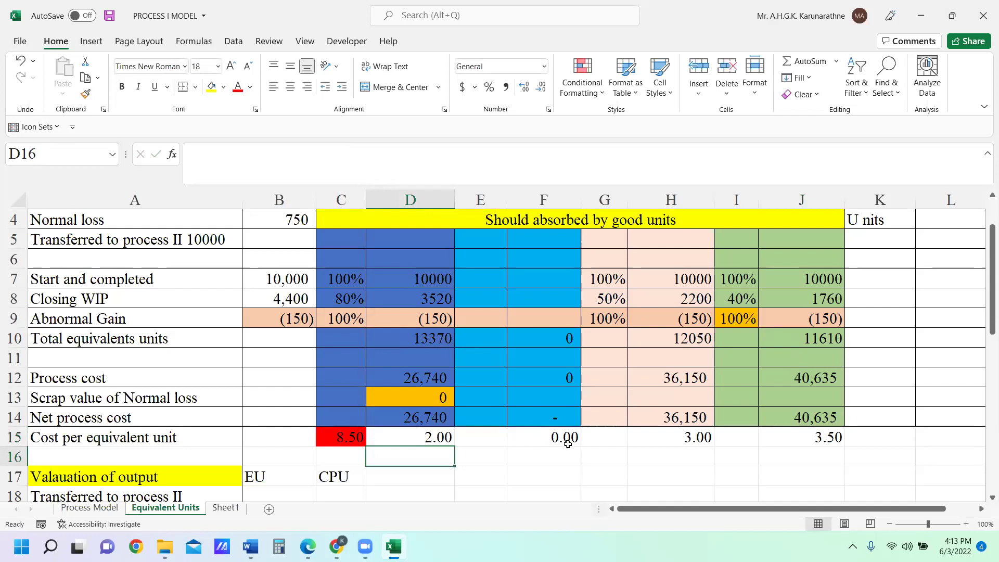
Replace the DL cost per equivalent unit formula in H15 with process cost H12 divided by total equivalent units H10
{"action": "left_click", "coordinate": [682, 442]}
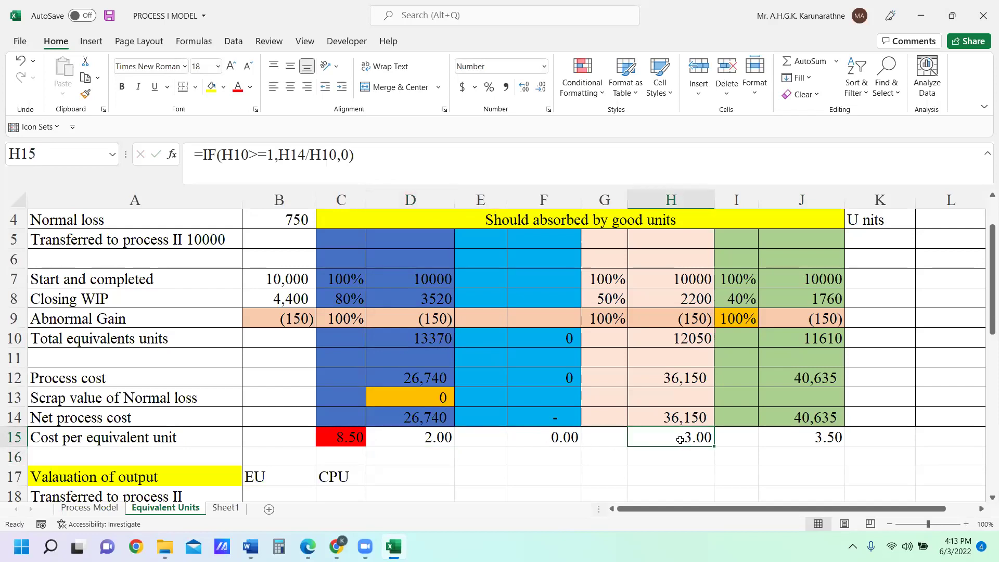
{"action": "key", "text": "Delete"}
{"action": "type", "text": "="}
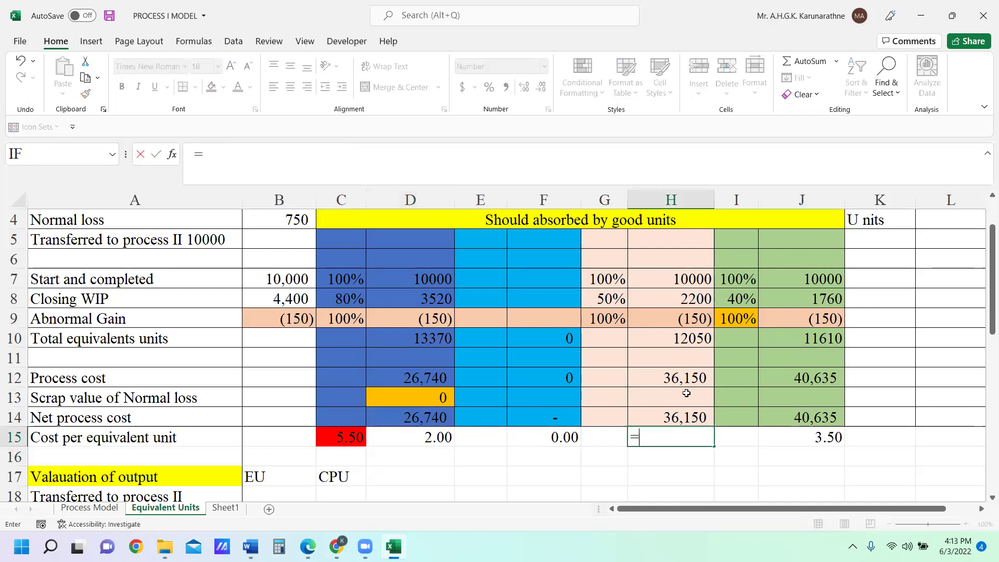
{"action": "left_click", "coordinate": [687, 382]}
{"action": "type", "text": "/"}
{"action": "left_click", "coordinate": [692, 339]}
{"action": "key", "text": "Return"}
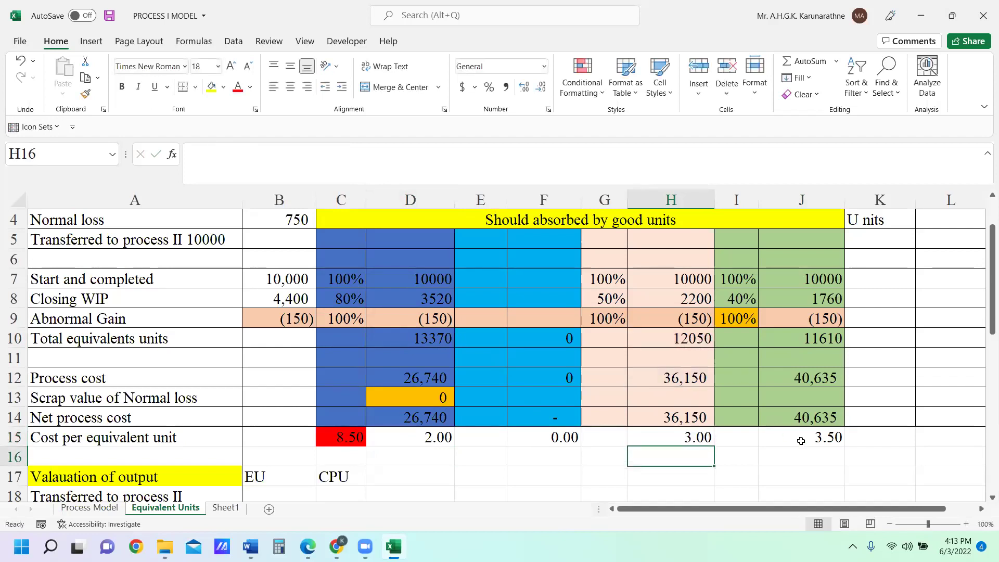
Replace the OH cost per equivalent unit formula in J15 with net process cost J14 divided by total equivalent units J10
{"action": "left_click", "coordinate": [829, 438]}
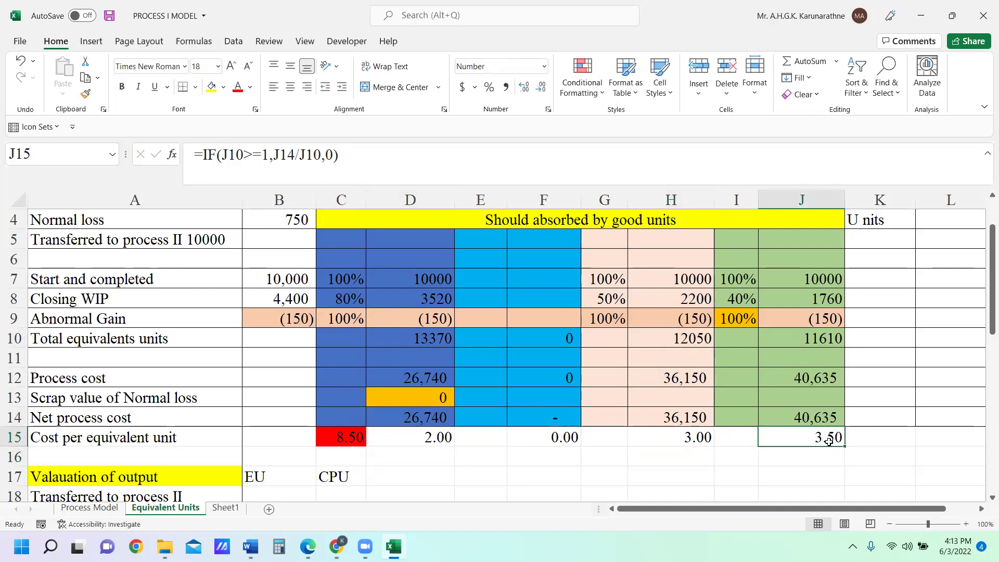
{"action": "key", "text": "Delete"}
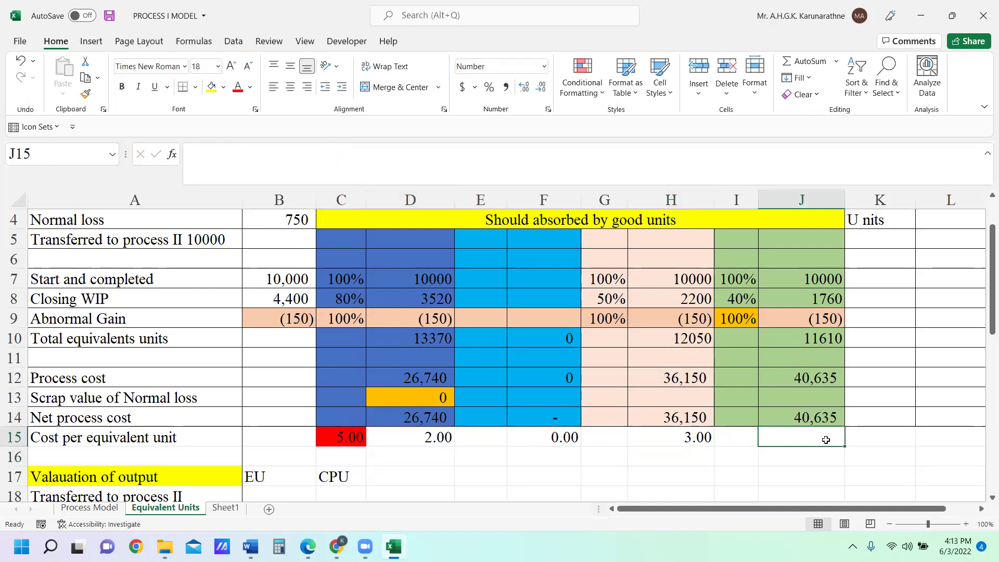
{"action": "type", "text": "="}
{"action": "left_click", "coordinate": [814, 420]}
{"action": "type", "text": "/"}
{"action": "left_click", "coordinate": [820, 342]}
{"action": "key", "text": "Return"}
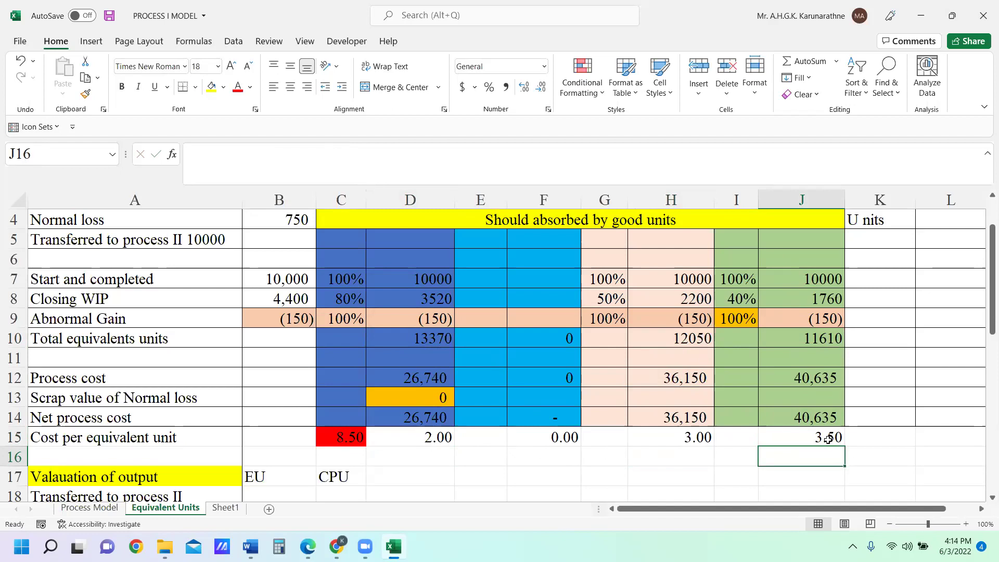
Check the total cost per equivalent unit in C15 and the blank green value cells of the Process I Account
{"action": "left_click", "coordinate": [360, 438]}
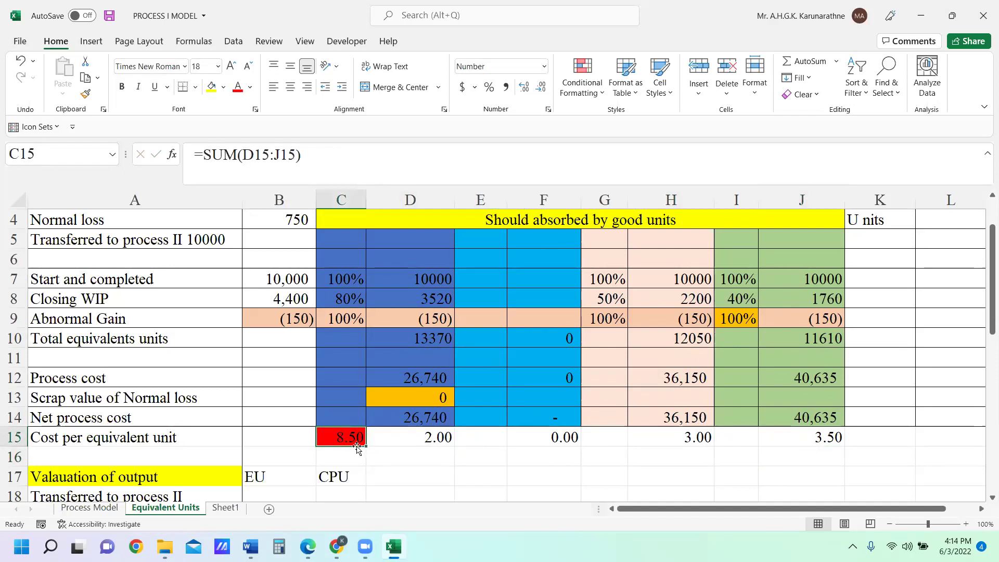
{"action": "scroll", "coordinate": [358, 442], "scroll_direction": "up", "scroll_amount": 1}
{"action": "scroll", "coordinate": [358, 437], "scroll_direction": "down", "scroll_amount": 1}
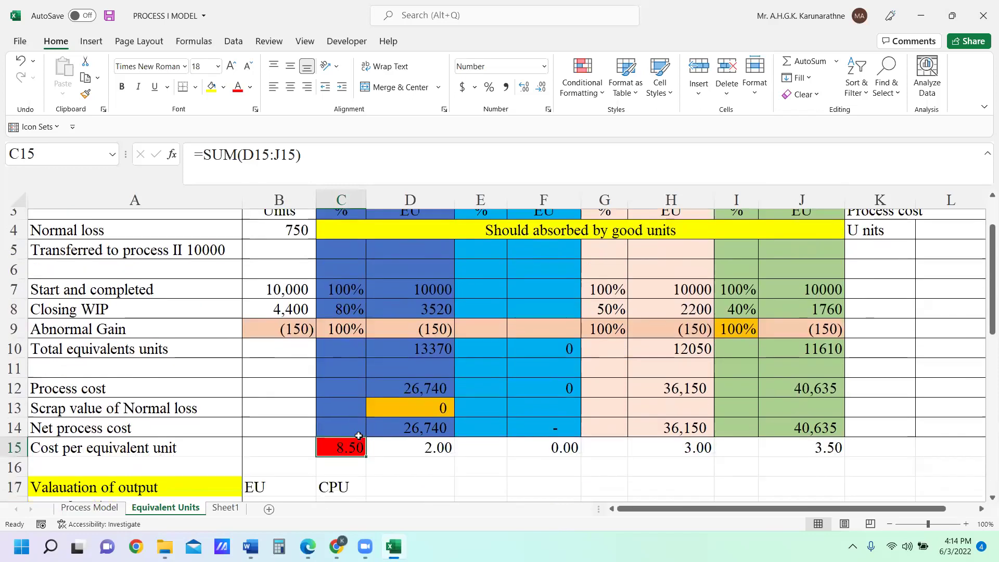
{"action": "scroll", "coordinate": [359, 432], "scroll_direction": "down", "scroll_amount": 2}
{"action": "scroll", "coordinate": [155, 485], "scroll_direction": "up", "scroll_amount": 1}
{"action": "left_click", "coordinate": [90, 507]}
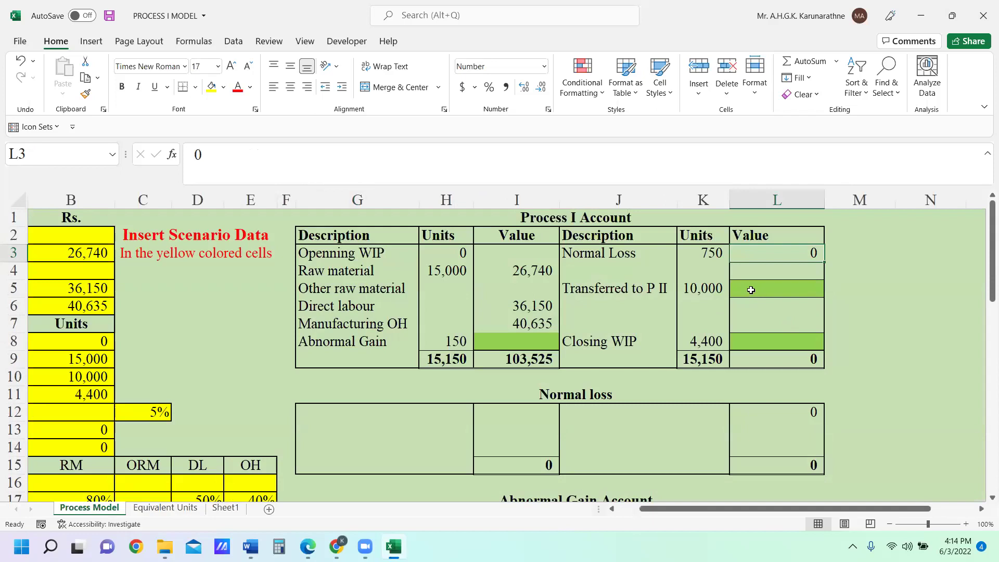
{"action": "left_click", "coordinate": [734, 346]}
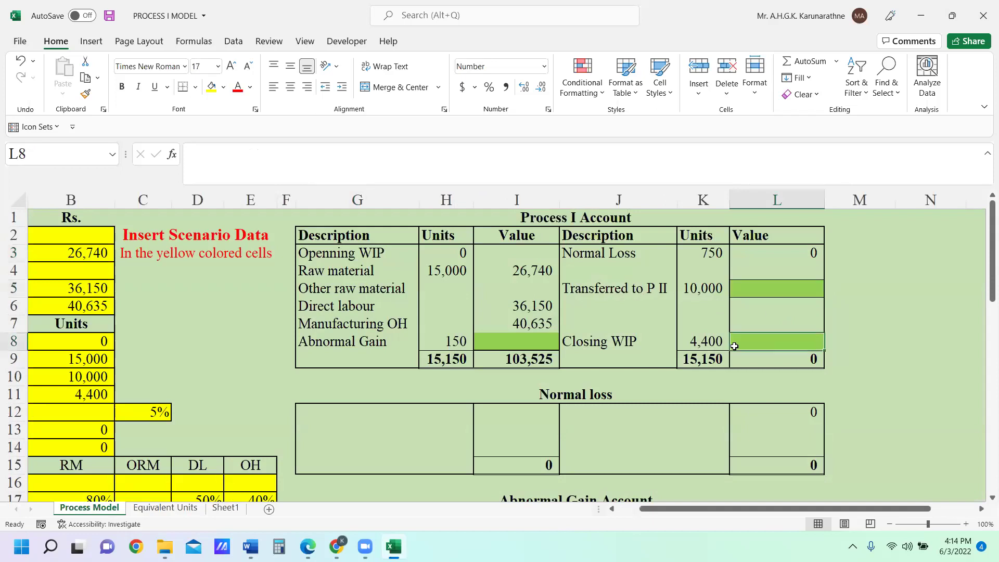
{"action": "left_click", "coordinate": [539, 344]}
{"action": "left_click", "coordinate": [785, 287]}
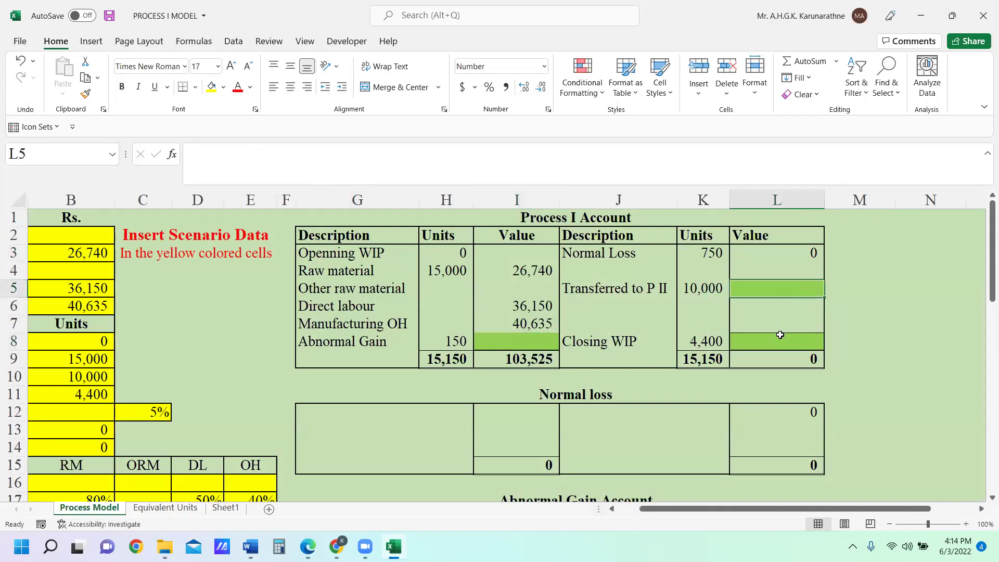
{"action": "left_click", "coordinate": [551, 344]}
Try to value Transferred to P II in L5 from its units in K5 and the unit cost in C15 of Equivalent Units
{"action": "left_click", "coordinate": [770, 290]}
{"action": "type", "text": "="}
{"action": "left_click", "coordinate": [703, 290]}
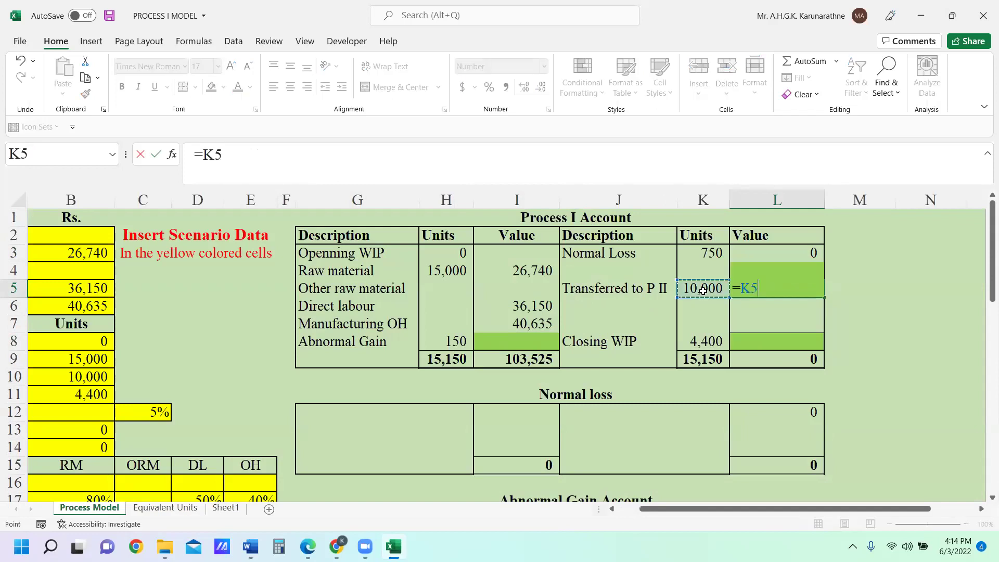
{"action": "scroll", "coordinate": [871, 307], "scroll_direction": "down", "scroll_amount": 5}
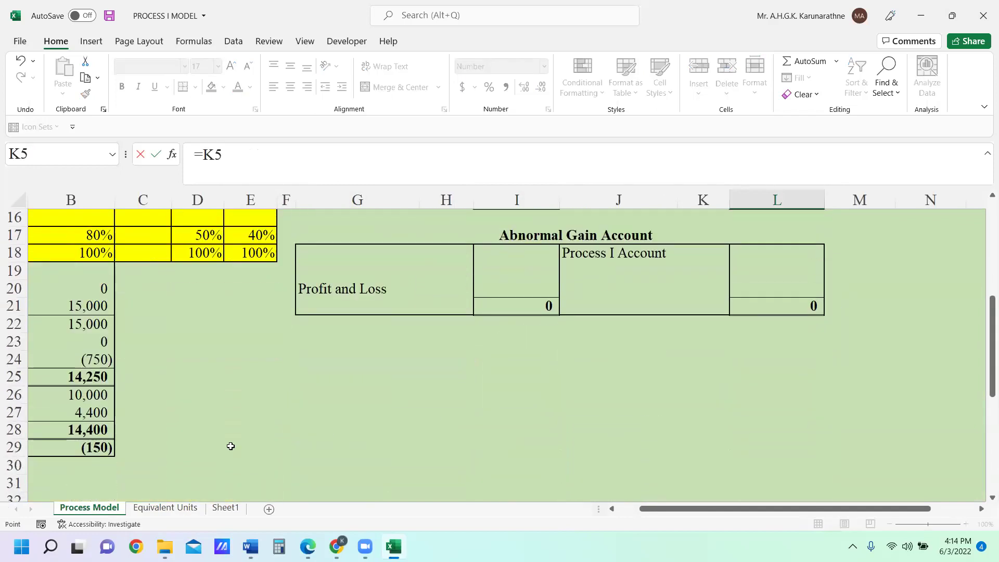
{"action": "left_click", "coordinate": [162, 507]}
{"action": "left_click", "coordinate": [358, 380]}
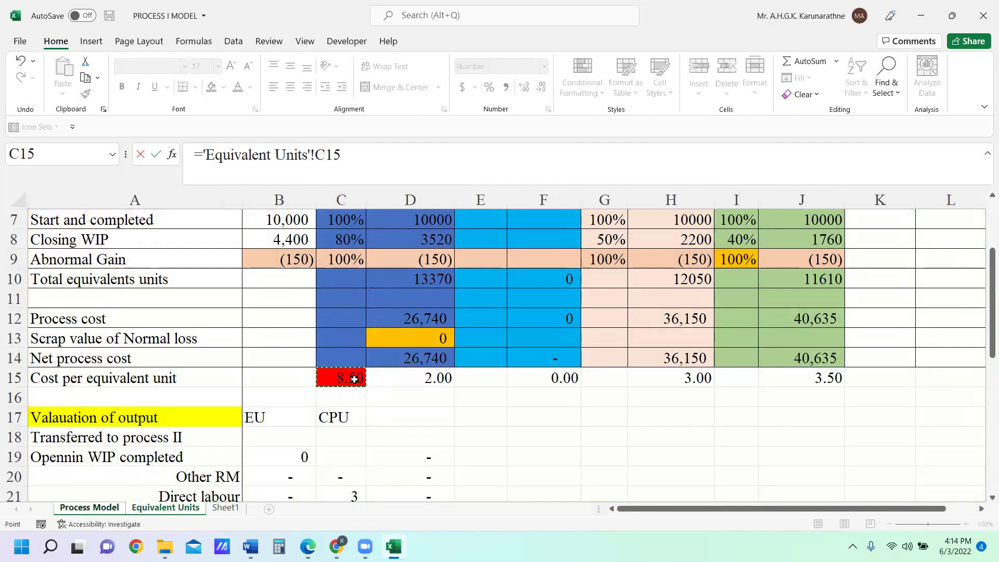
{"action": "key", "text": "Return"}
{"action": "scroll", "coordinate": [884, 255], "scroll_direction": "up", "scroll_amount": 2}
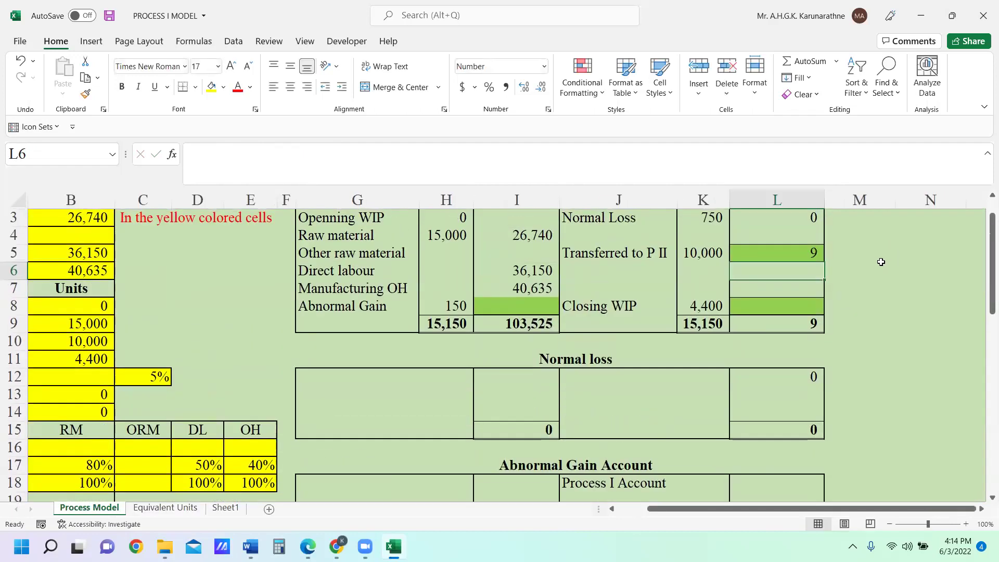
Set the Transferred to P II value in L5 to units times total unit cost, =K5*'Equivalent Units'!C15
{"action": "left_click", "coordinate": [789, 288]}
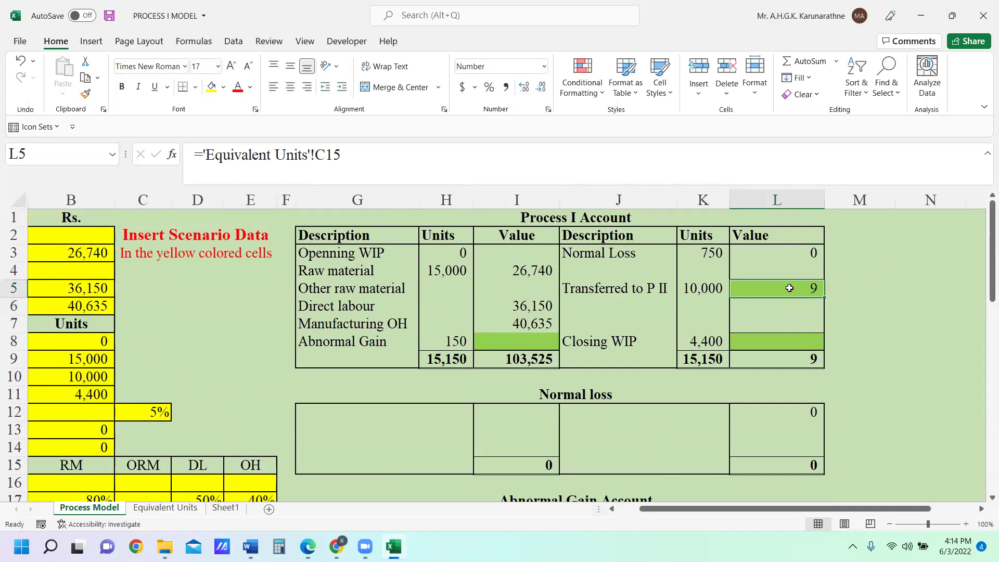
{"action": "double_click", "coordinate": [789, 289]}
{"action": "key", "text": "ctrl+a"}
{"action": "type", "text": "="}
{"action": "left_click", "coordinate": [703, 287]}
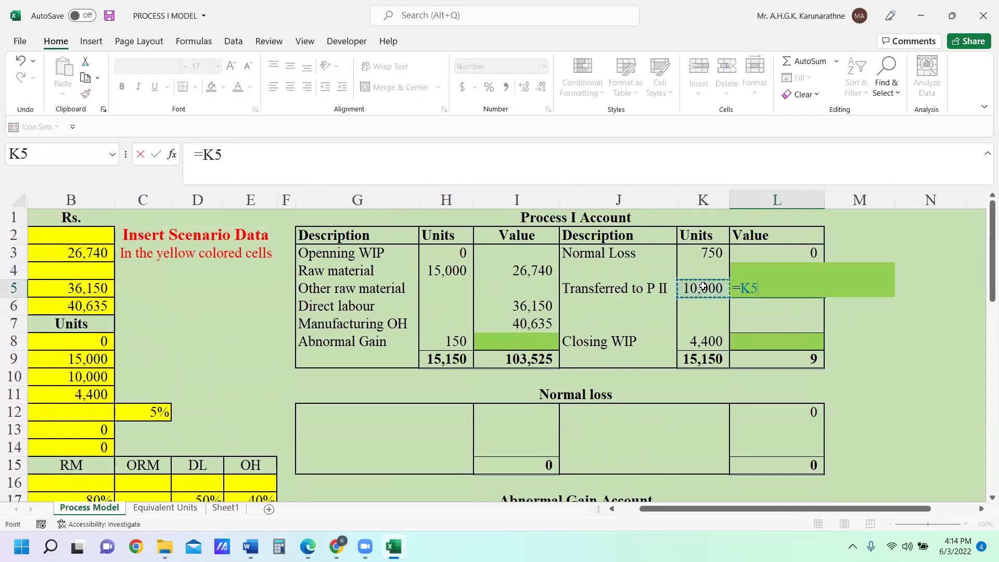
{"action": "type", "text": "*"}
{"action": "scroll", "coordinate": [697, 327], "scroll_direction": "down", "scroll_amount": 2}
{"action": "scroll", "coordinate": [634, 341], "scroll_direction": "down", "scroll_amount": 3}
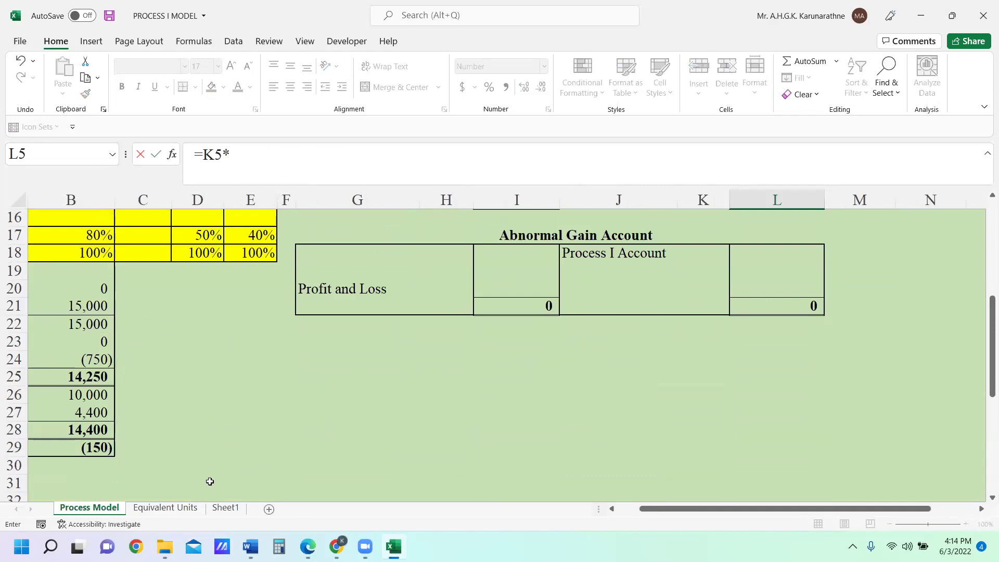
{"action": "left_click", "coordinate": [165, 507]}
{"action": "left_click", "coordinate": [334, 386]}
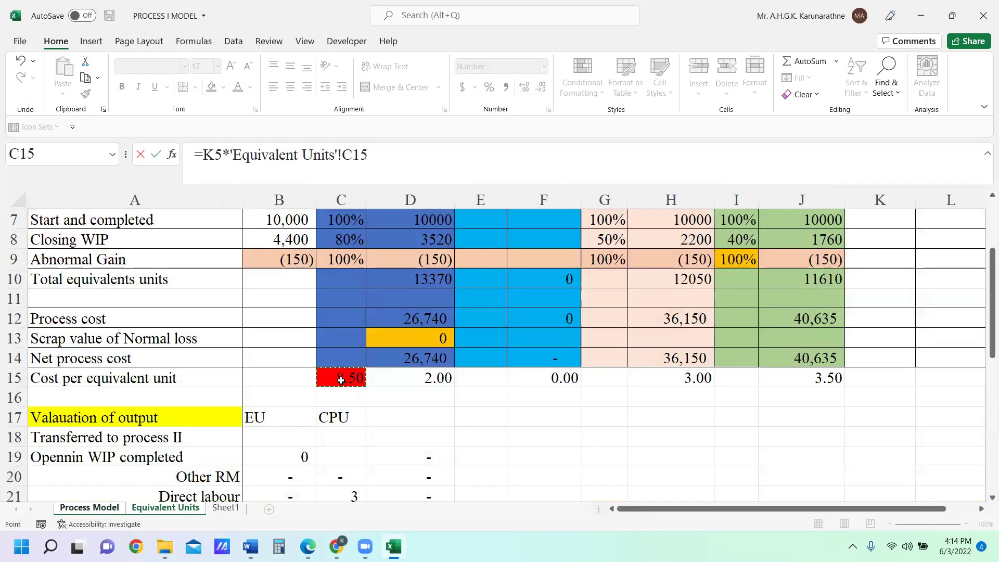
{"action": "key", "text": "Return"}
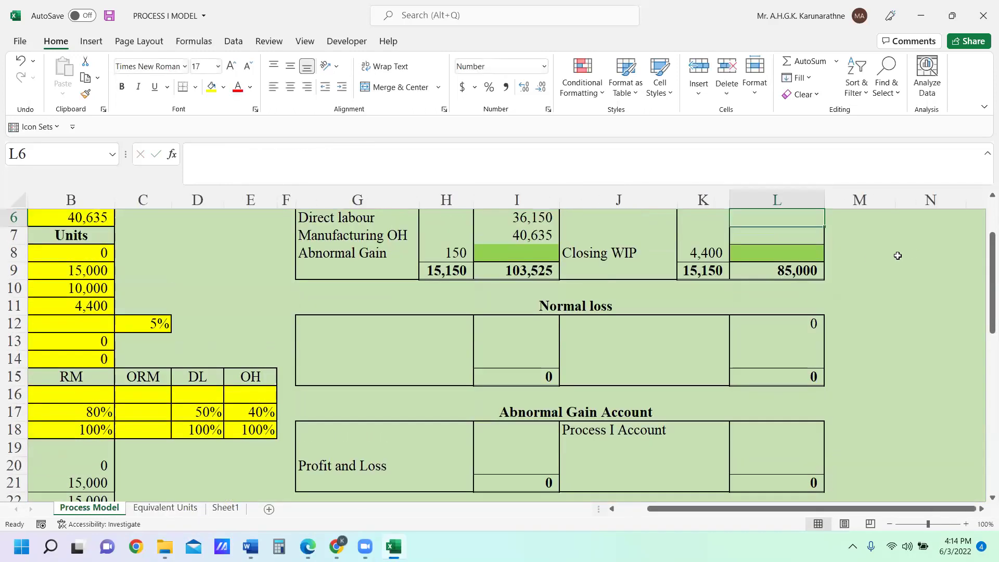
Value the Abnormal Gain in I8 of the Process I Account as its units times 8.5, =H8*8.5
{"action": "scroll", "coordinate": [896, 255], "scroll_direction": "up", "scroll_amount": 2}
{"action": "left_click", "coordinate": [512, 340]}
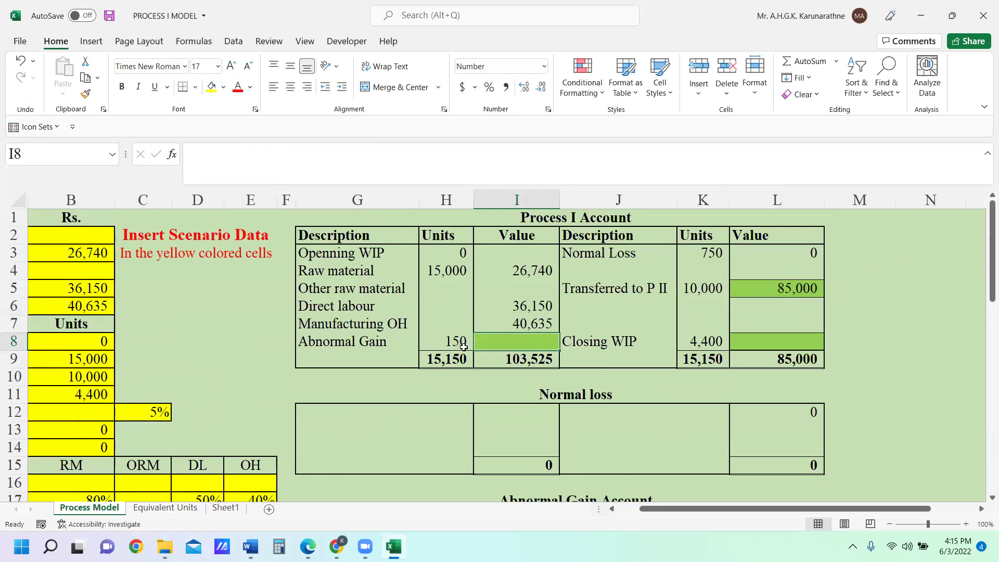
{"action": "type", "text": "="}
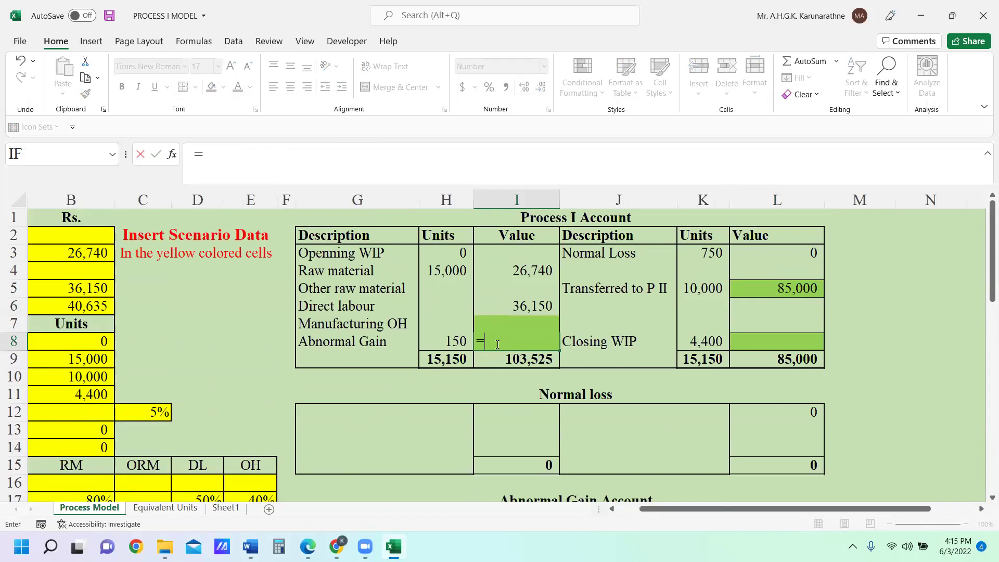
{"action": "left_click", "coordinate": [455, 345]}
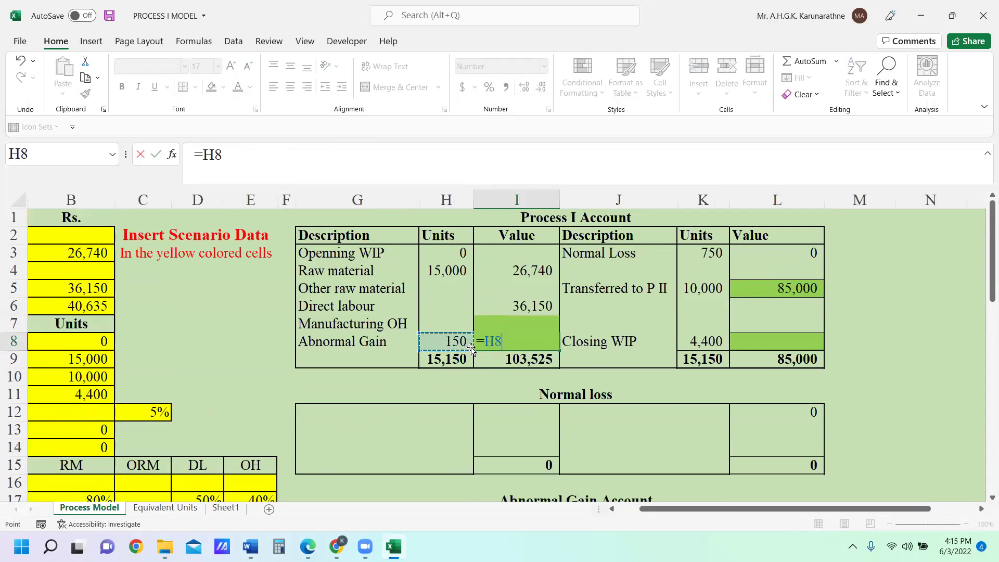
{"action": "type", "text": "*"}
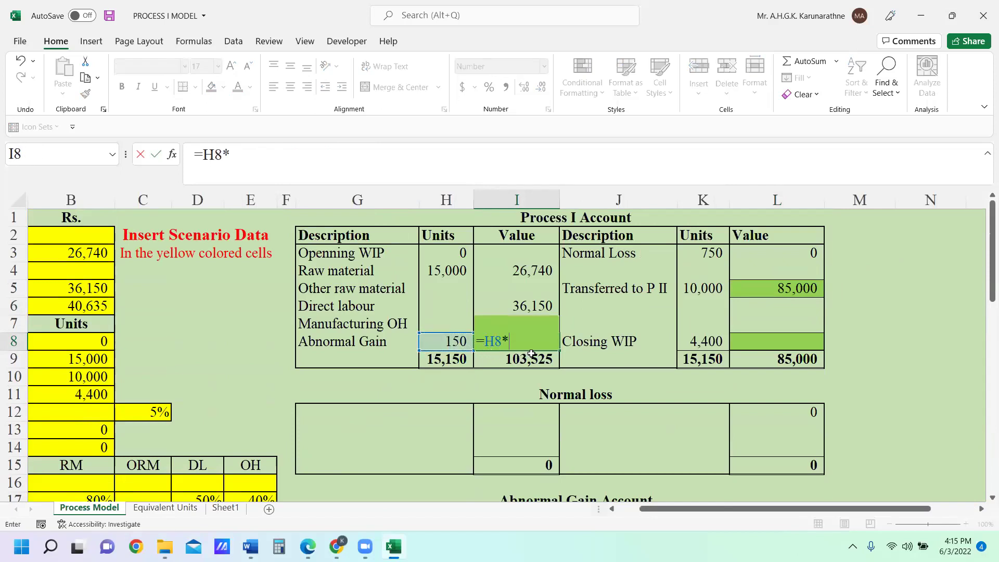
{"action": "type", "text": "8.5"}
{"action": "key", "text": "Return"}
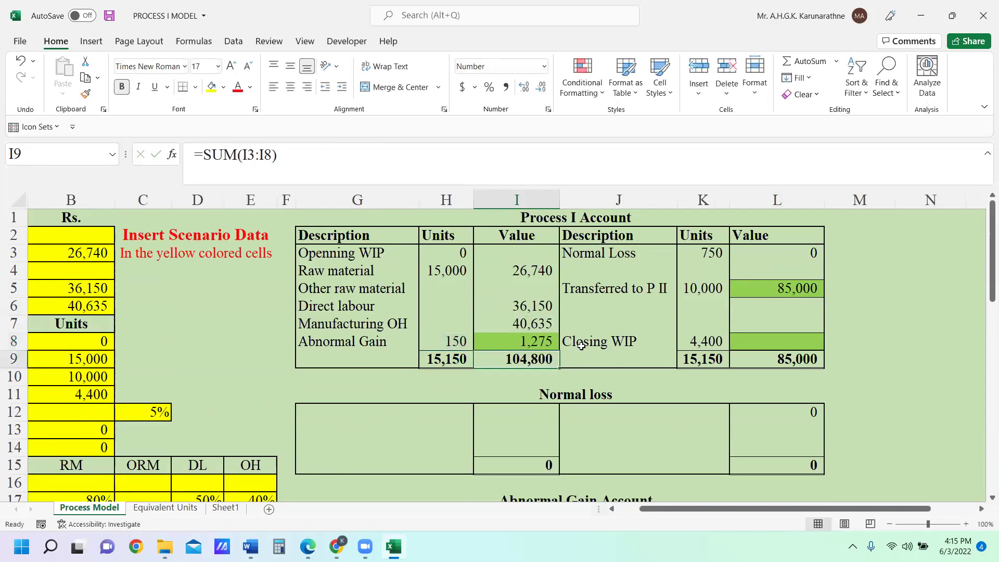
Clear the Closing WIP equivalent units in B26:B29 of the Equivalent Units sheet
{"action": "left_click", "coordinate": [756, 341]}
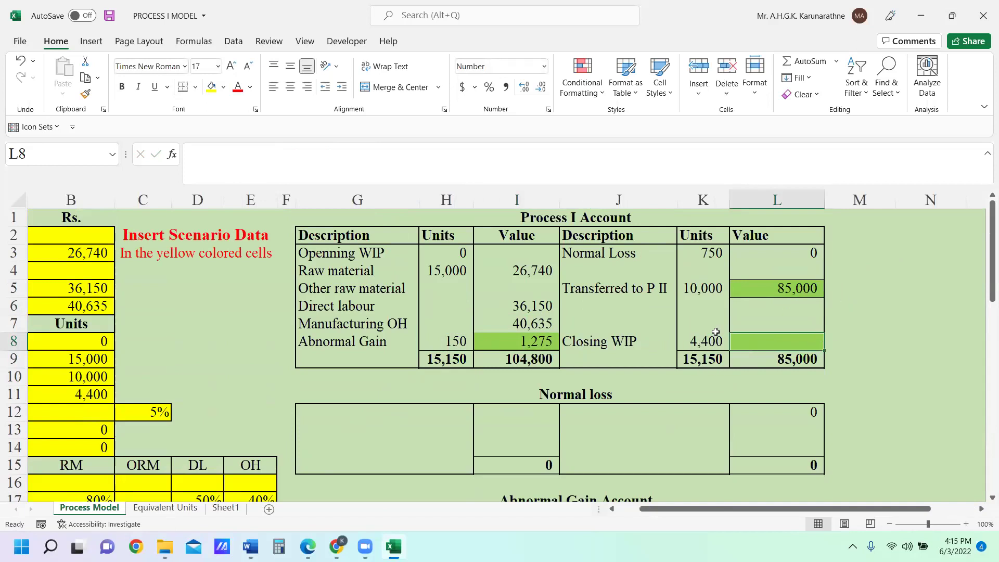
{"action": "scroll", "coordinate": [628, 346], "scroll_direction": "down", "scroll_amount": 1}
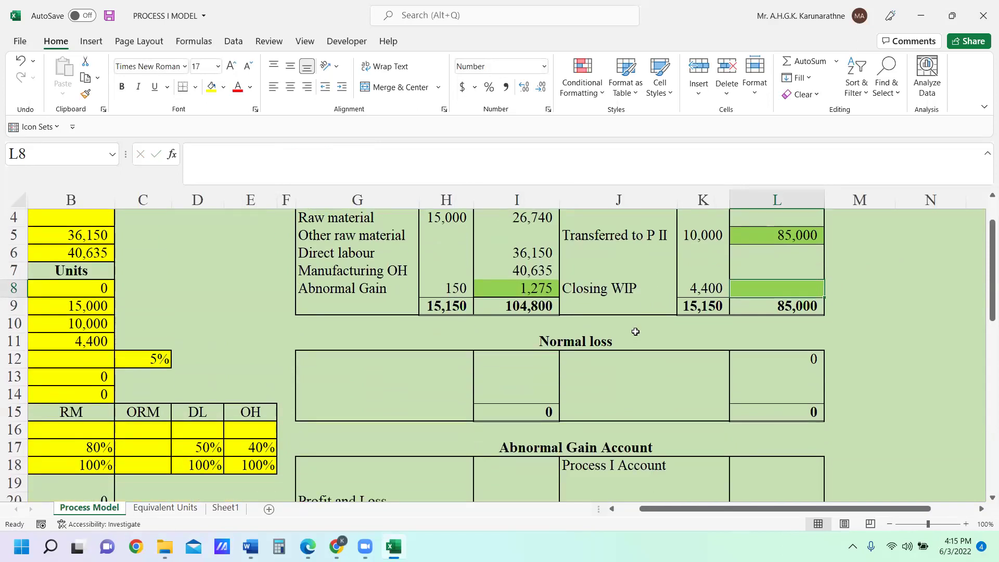
{"action": "scroll", "coordinate": [636, 327], "scroll_direction": "down", "scroll_amount": 2}
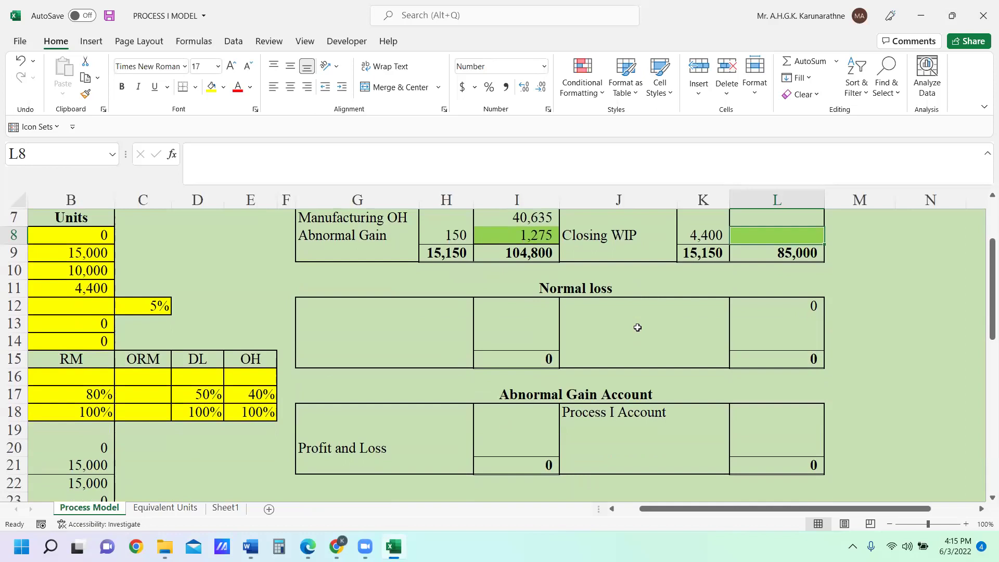
{"action": "left_click", "coordinate": [165, 507]}
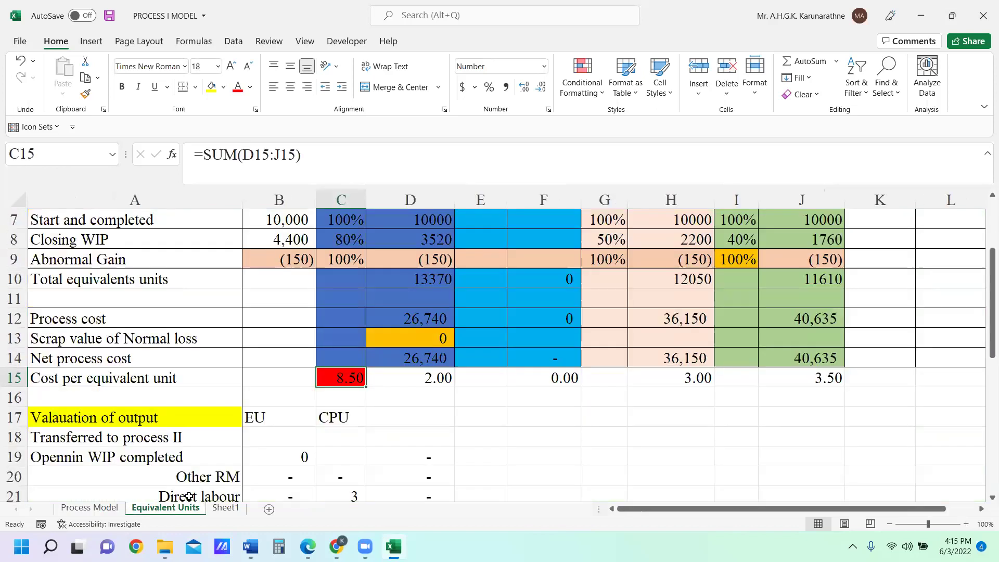
{"action": "scroll", "coordinate": [280, 394], "scroll_direction": "down", "scroll_amount": 2}
{"action": "scroll", "coordinate": [280, 394], "scroll_direction": "down", "scroll_amount": 4}
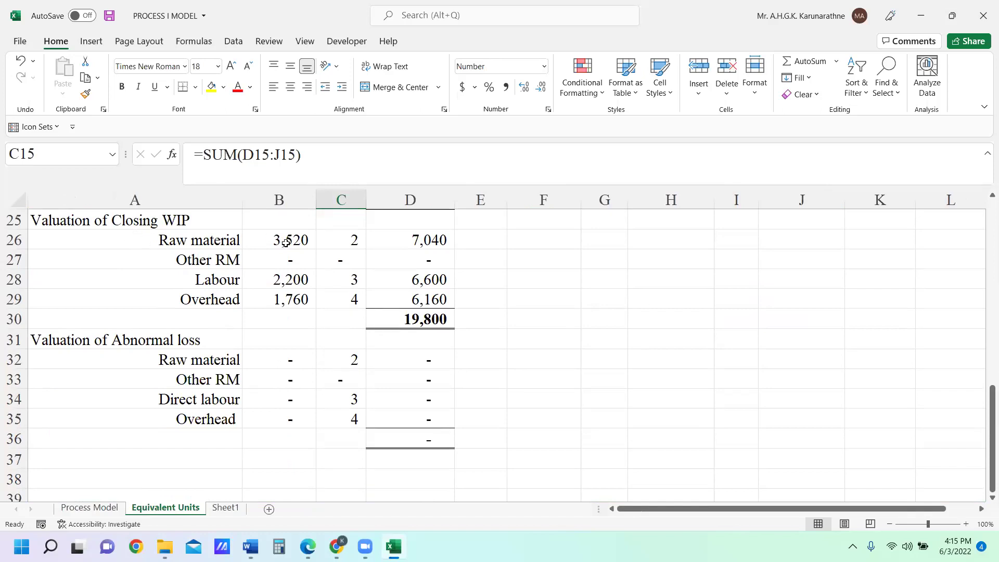
{"action": "left_click_drag", "start_coordinate": [284, 242], "coordinate": [282, 291]}
{"action": "key", "text": "Delete"}
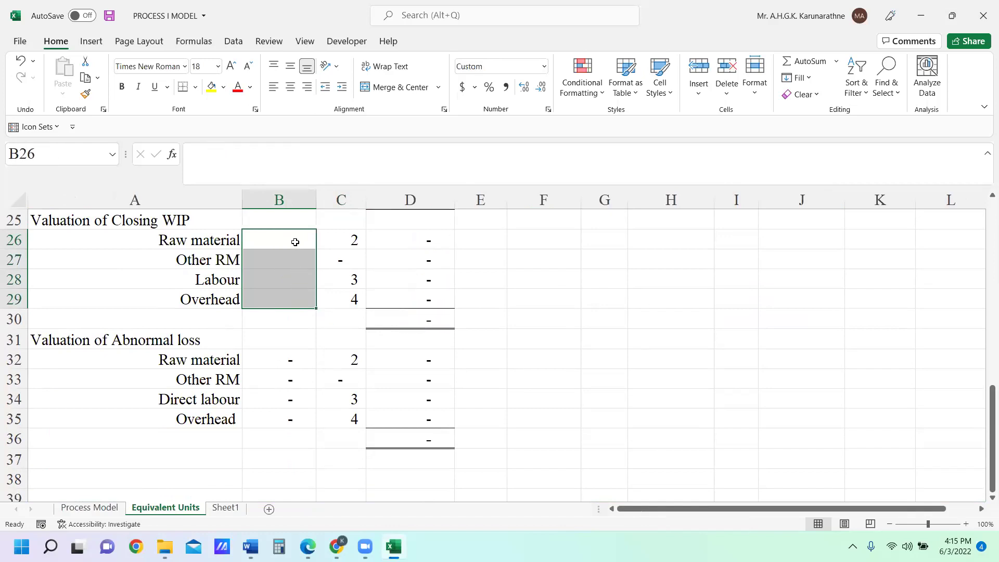
{"action": "left_click", "coordinate": [295, 242]}
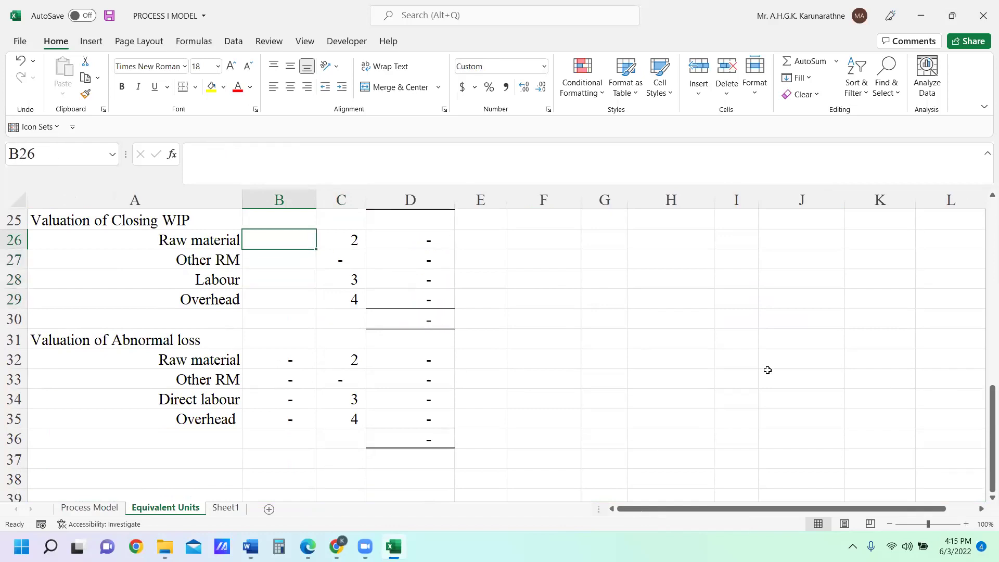
Highlight the Closing WIP row A8:K8 in yellow and check its RM, DL and OH equivalent unit formulas
{"action": "left_click_drag", "start_coordinate": [985, 393], "coordinate": [985, 222]}
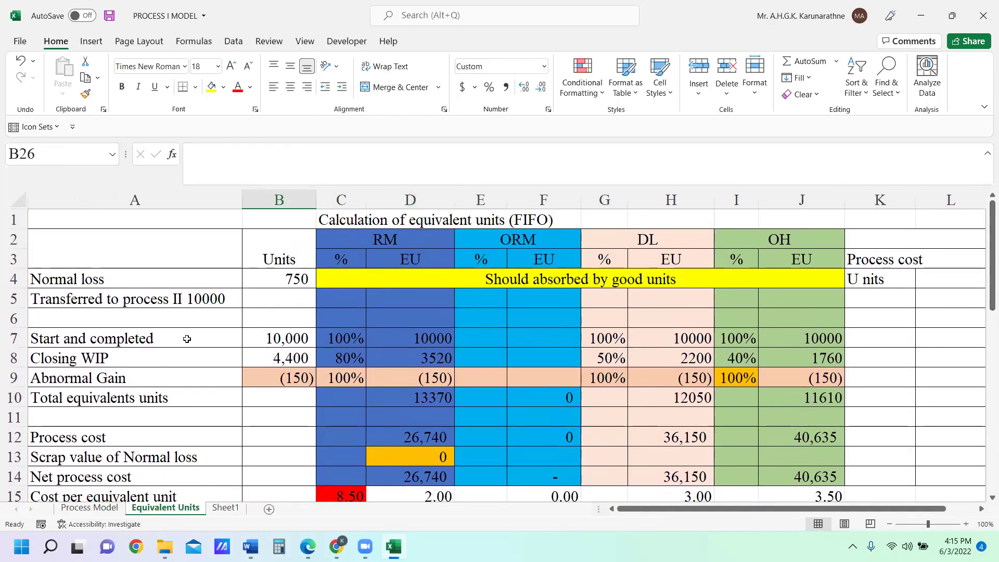
{"action": "left_click_drag", "start_coordinate": [171, 359], "coordinate": [874, 358]}
{"action": "left_click", "coordinate": [212, 87]}
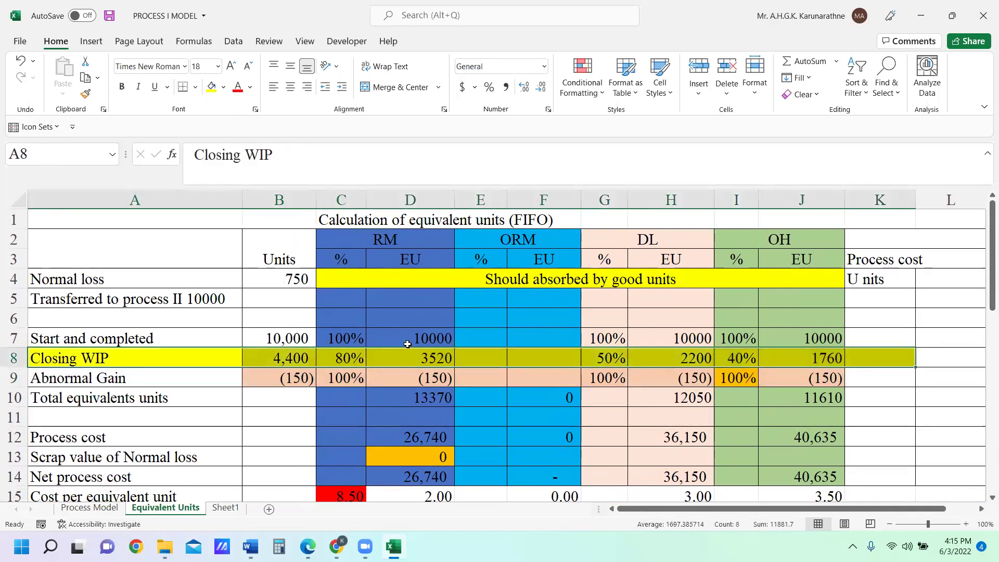
{"action": "left_click", "coordinate": [433, 356]}
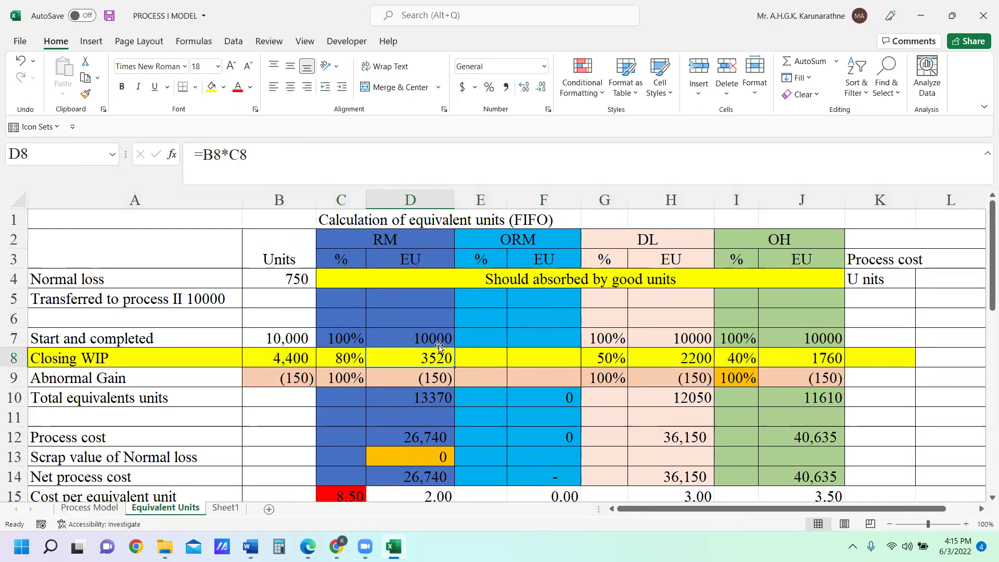
{"action": "left_click", "coordinate": [707, 358]}
{"action": "left_click", "coordinate": [830, 357]}
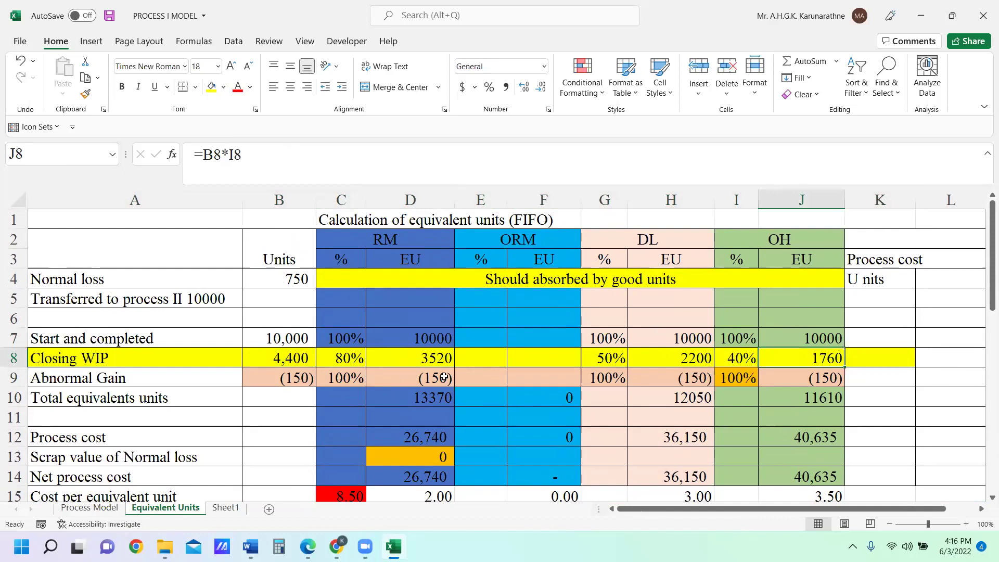
Fill the Valuation of Closing WIP heading in A25 with yellow
{"action": "scroll", "coordinate": [478, 383], "scroll_direction": "down", "scroll_amount": 6}
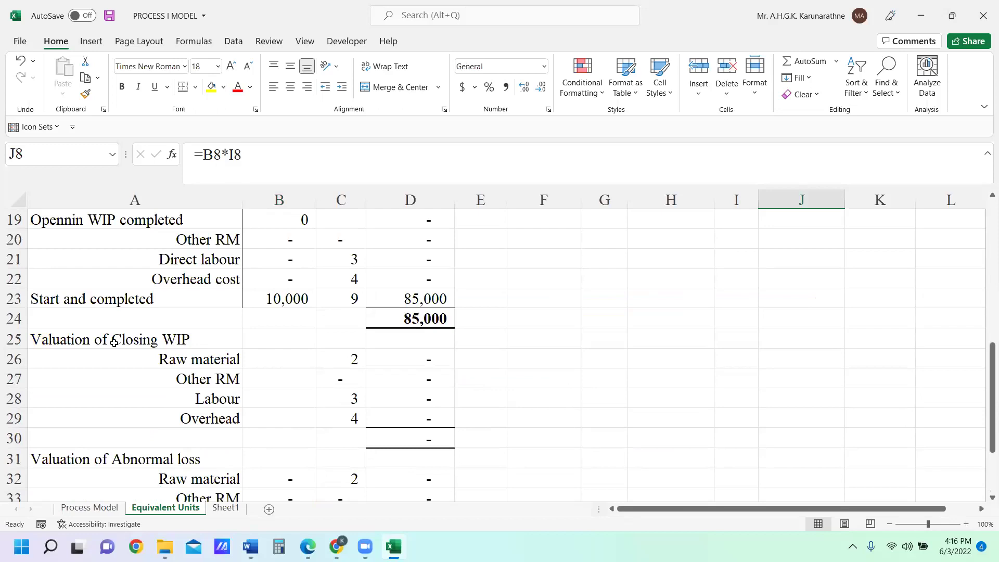
{"action": "left_click", "coordinate": [114, 343]}
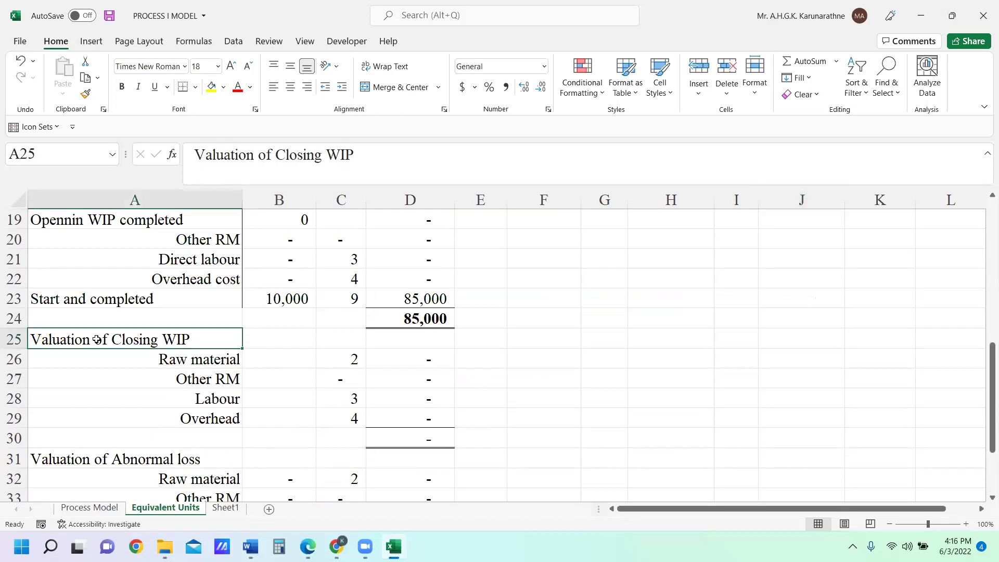
{"action": "left_click", "coordinate": [211, 87]}
Enter the Closing WIP equivalent units in B26:B29: raw material 3520, other RM 0, labour 2200 and overhead 1760
{"action": "left_click", "coordinate": [285, 360]}
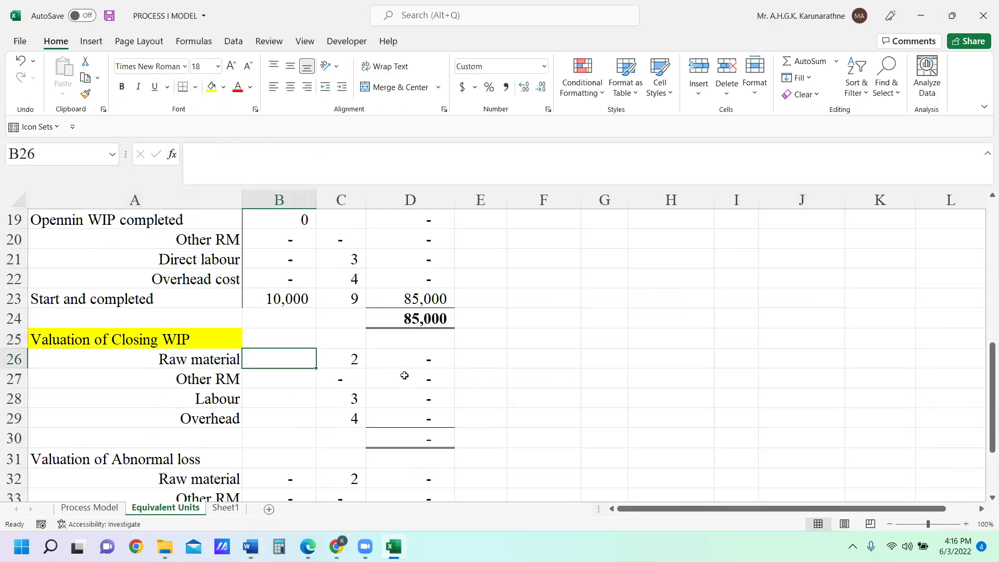
{"action": "type", "text": "3520"}
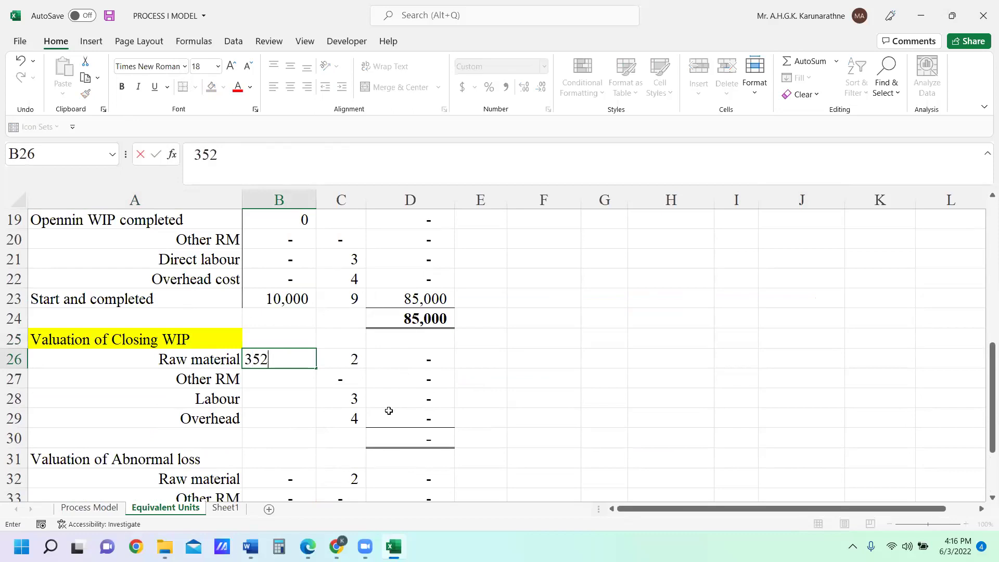
{"action": "left_click", "coordinate": [298, 386]}
{"action": "type", "text": "0"}
{"action": "left_click", "coordinate": [300, 392]}
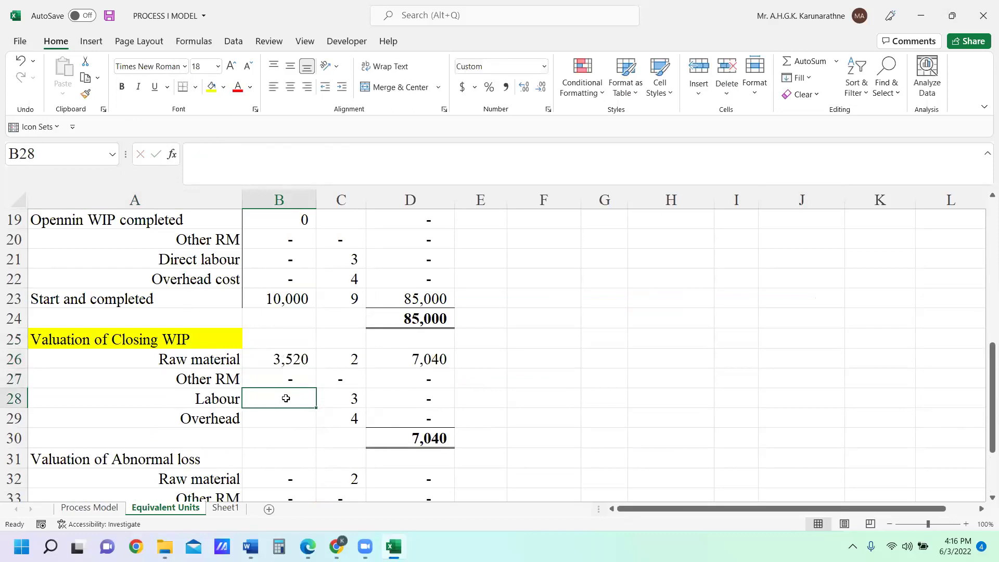
{"action": "type", "text": "2200"}
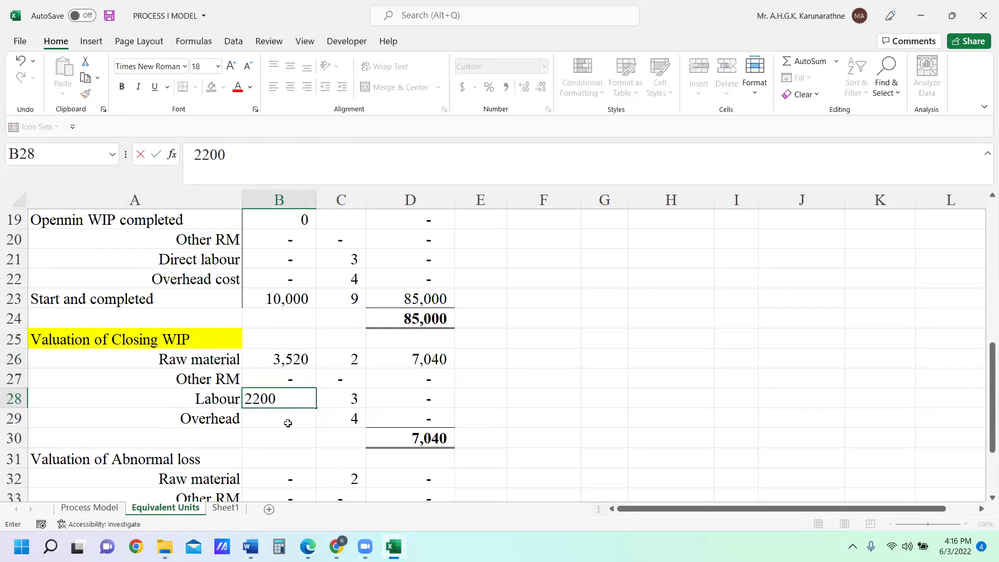
{"action": "left_click", "coordinate": [288, 423]}
{"action": "mouse_move", "coordinate": [989, 406]}
{"action": "left_mouse_down"}
{"action": "mouse_move", "coordinate": [986, 291]}
{"action": "mouse_move", "coordinate": [985, 414]}
{"action": "left_mouse_up"}
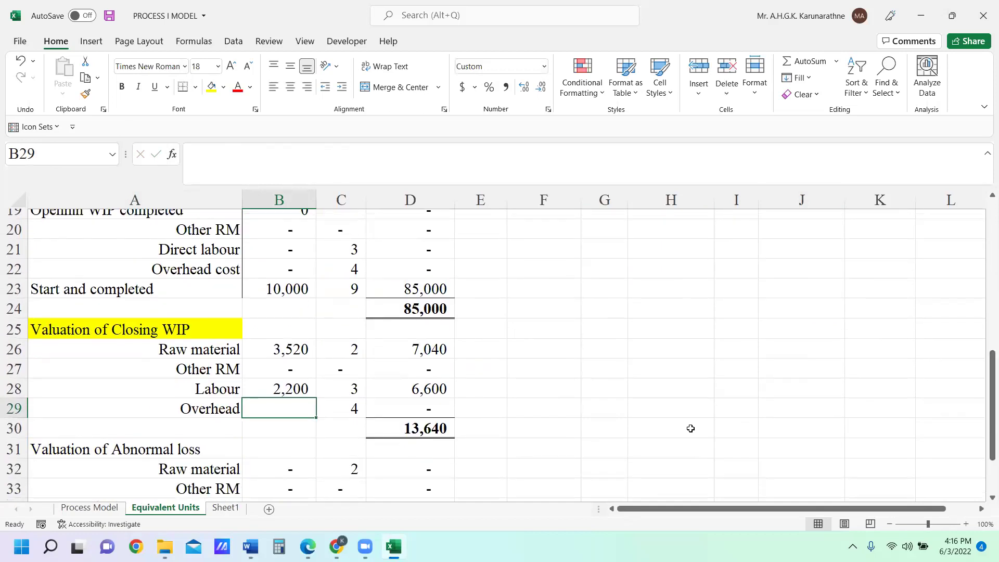
{"action": "type", "text": "1760"}
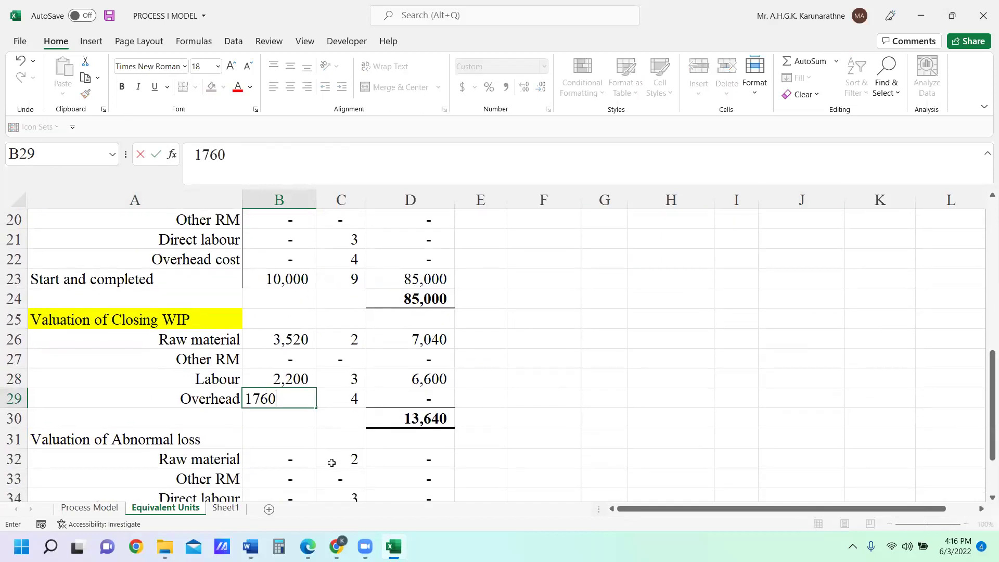
{"action": "key", "text": "Return"}
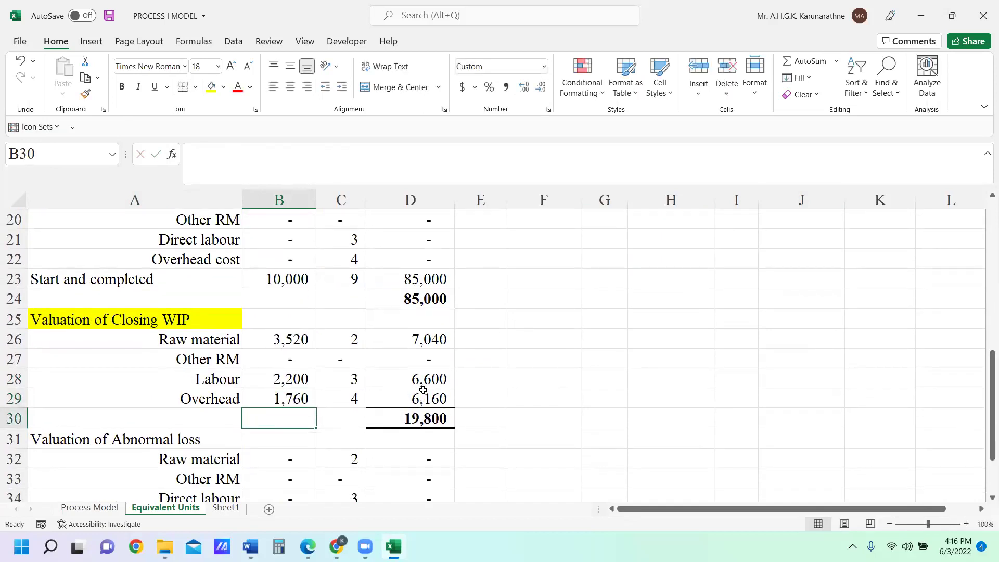
Show one decimal place in the Closing WIP labour and overhead unit costs in C28 and C29
{"action": "left_click", "coordinate": [352, 341]}
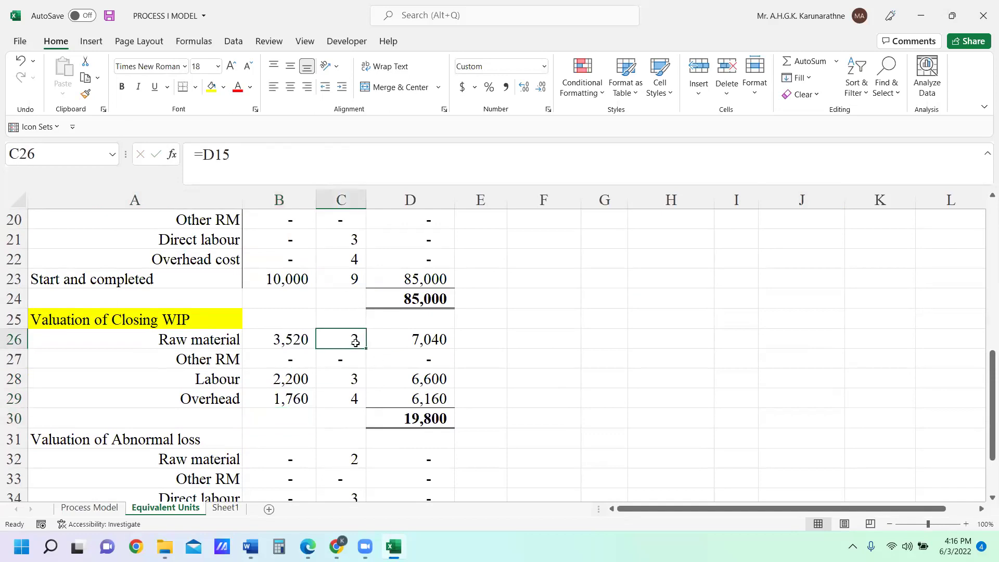
{"action": "left_click", "coordinate": [353, 380]}
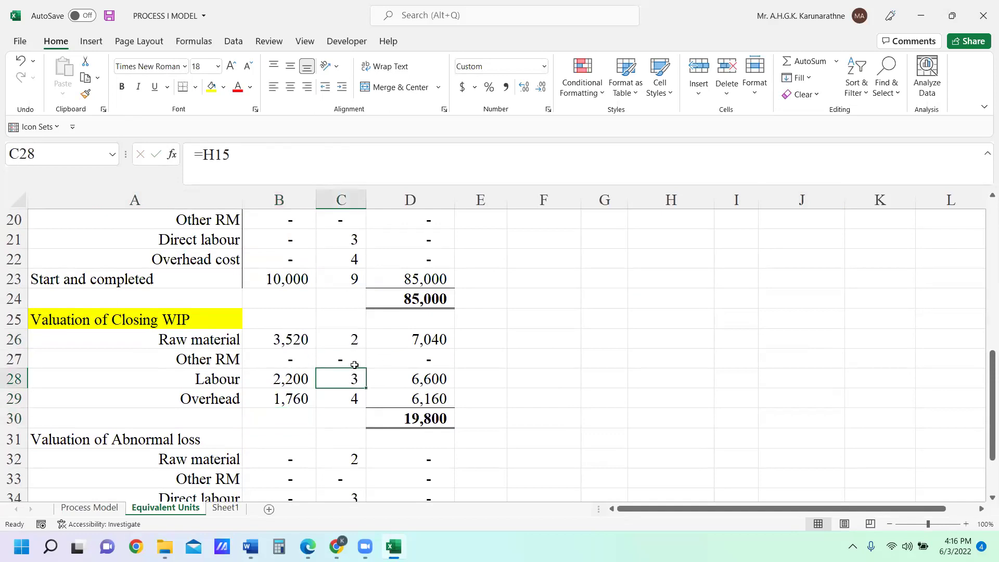
{"action": "left_click", "coordinate": [524, 87]}
{"action": "left_click", "coordinate": [350, 409]}
{"action": "left_click", "coordinate": [524, 89]}
Check the Closing WIP value formulas in column D and their total in D30
{"action": "left_click_drag", "start_coordinate": [437, 391], "coordinate": [438, 379]}
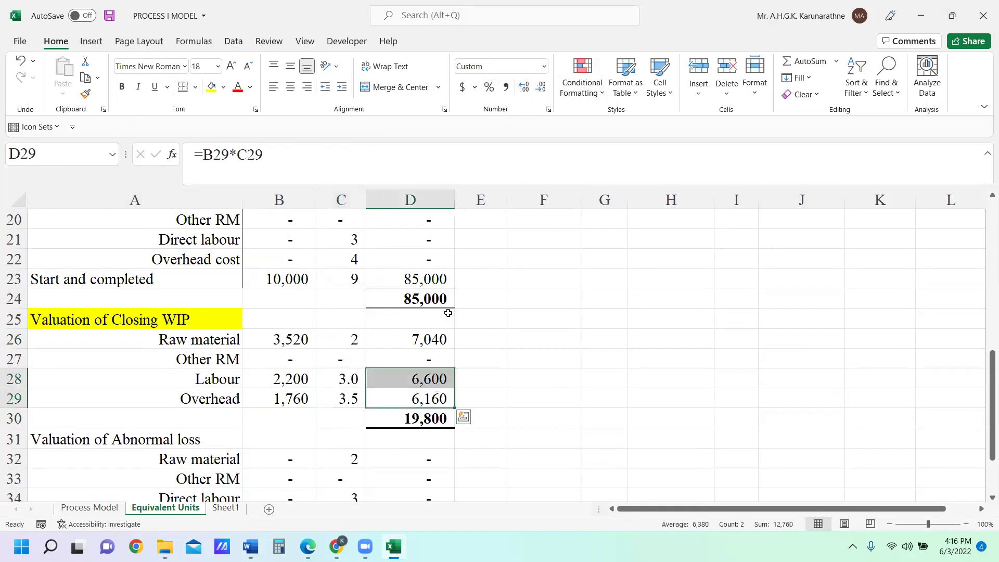
{"action": "left_click", "coordinate": [439, 340]}
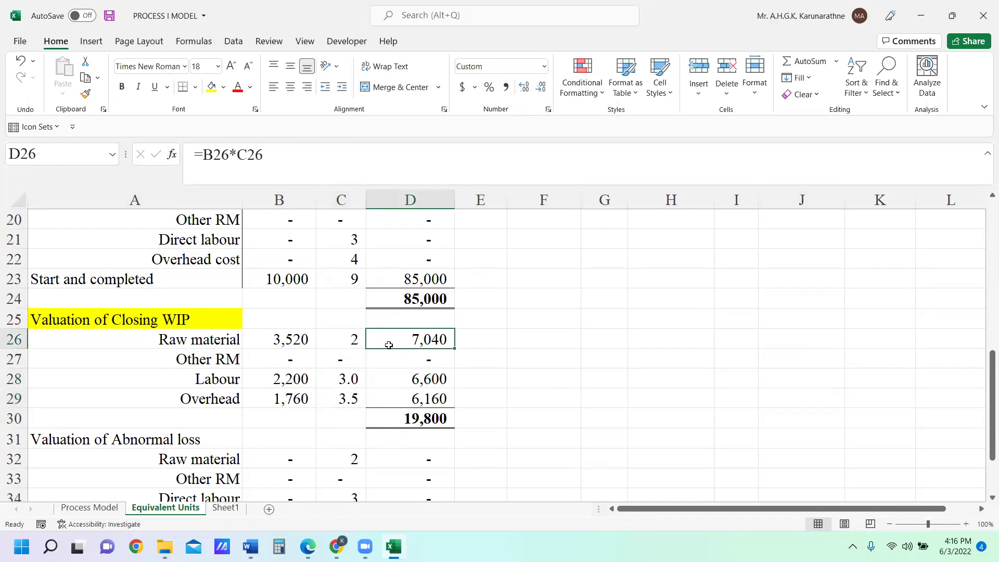
{"action": "left_click", "coordinate": [407, 415]}
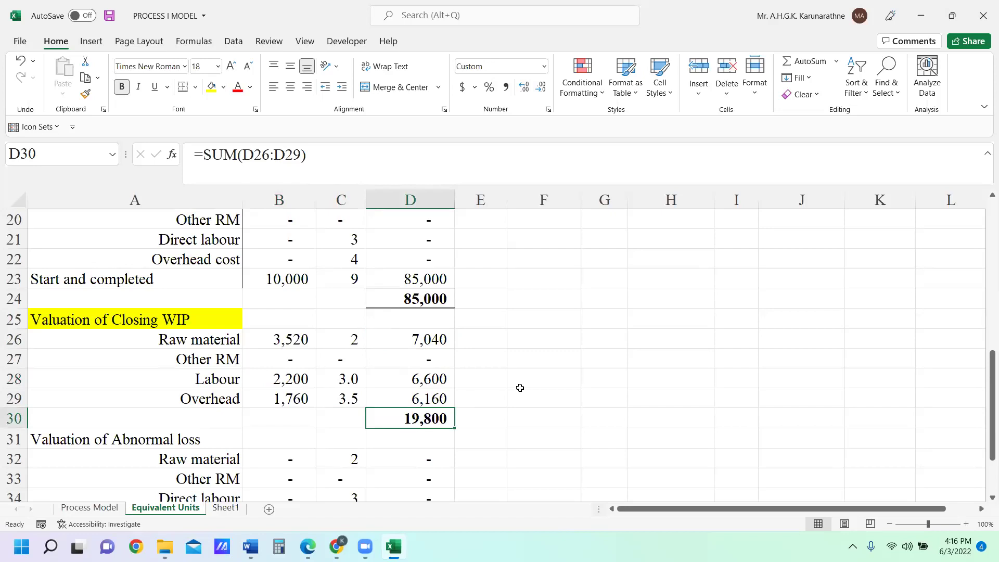
Clear the opening WIP completed lines in A19:D22 from the output valuation
{"action": "scroll", "coordinate": [519, 388], "scroll_direction": "up", "scroll_amount": 1}
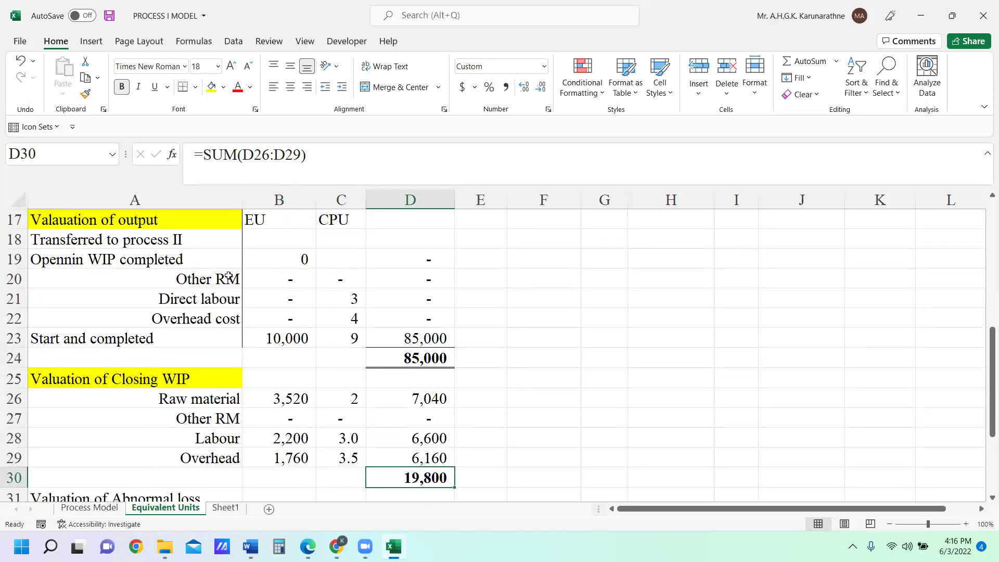
{"action": "left_click_drag", "start_coordinate": [89, 253], "coordinate": [404, 311]}
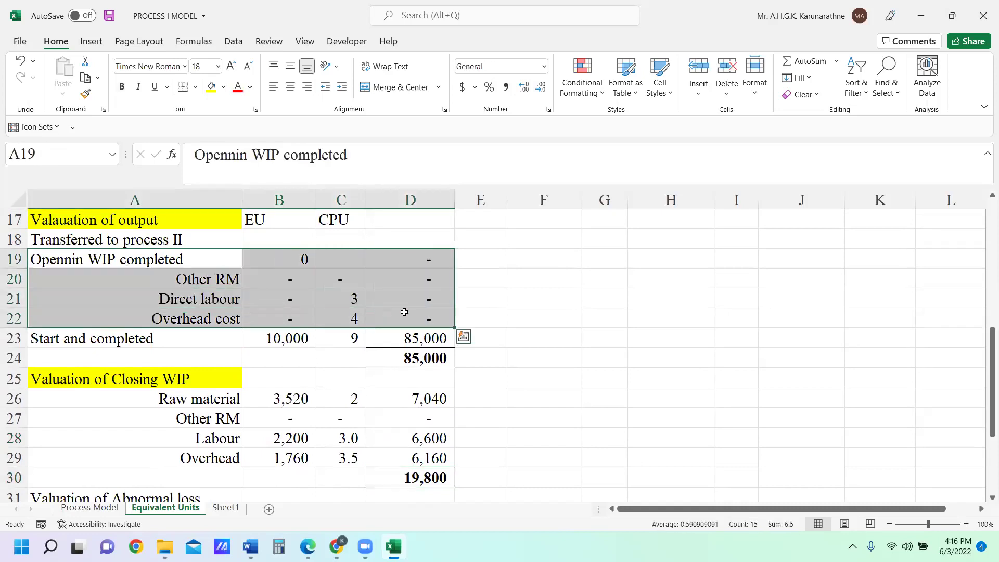
{"action": "key", "text": "Delete"}
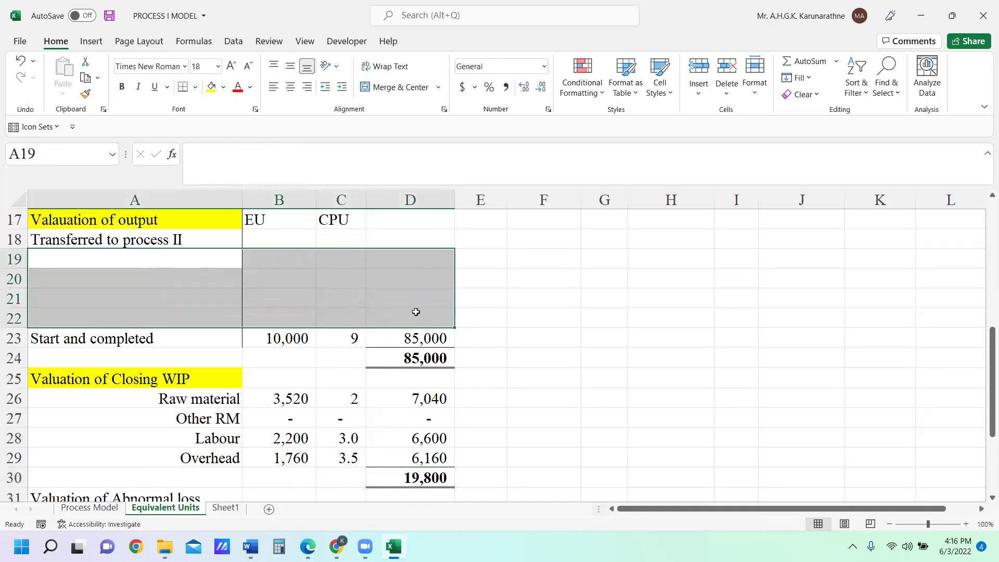
{"action": "left_click", "coordinate": [577, 300]}
Show one decimal place in the Start and completed unit cost in C23 and check its link and the value formula in D23
{"action": "left_click", "coordinate": [249, 341]}
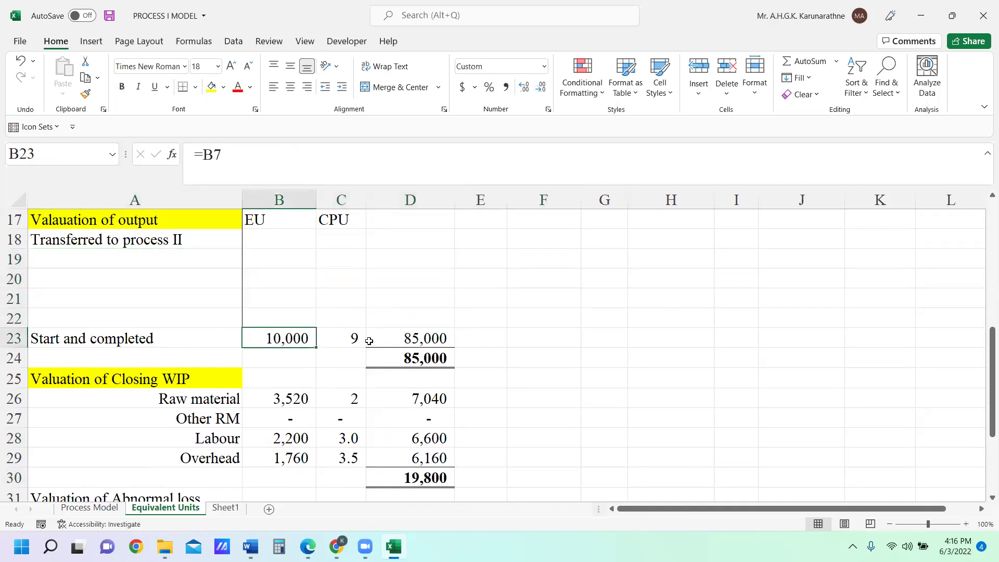
{"action": "left_click", "coordinate": [351, 338]}
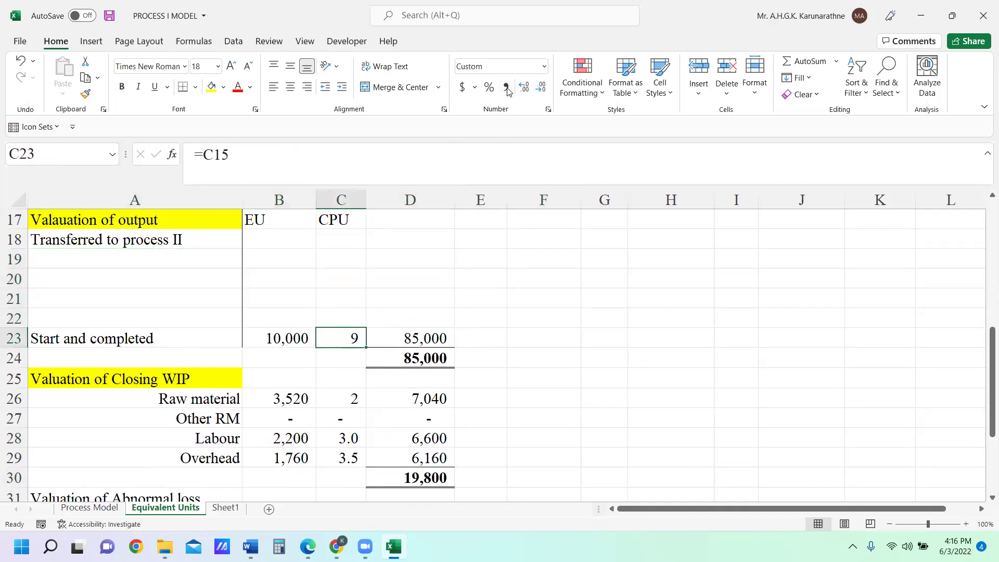
{"action": "left_click", "coordinate": [524, 90]}
{"action": "scroll", "coordinate": [535, 303], "scroll_direction": "up", "scroll_amount": 1}
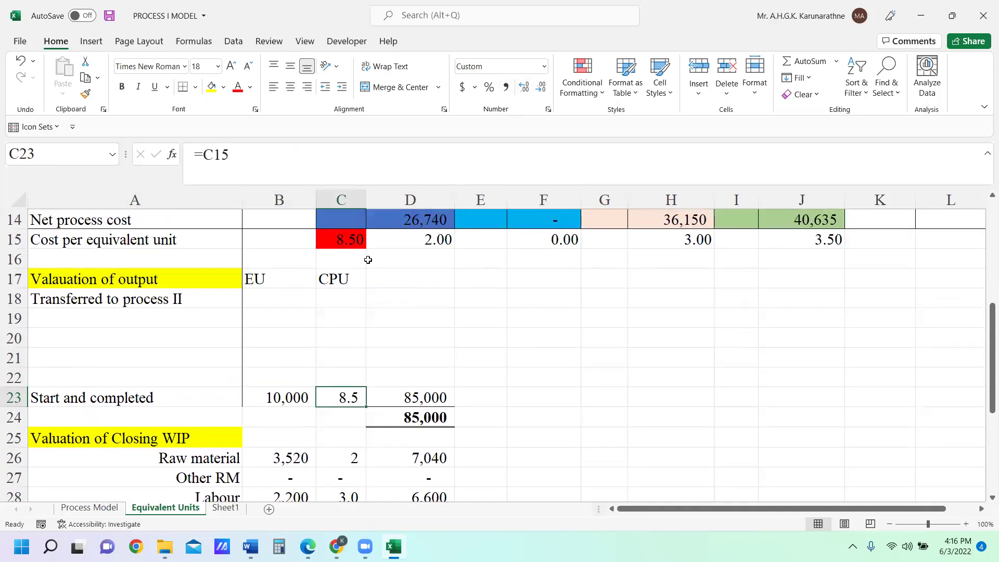
{"action": "left_click", "coordinate": [345, 241]}
{"action": "left_click", "coordinate": [339, 397]}
{"action": "left_click", "coordinate": [446, 397]}
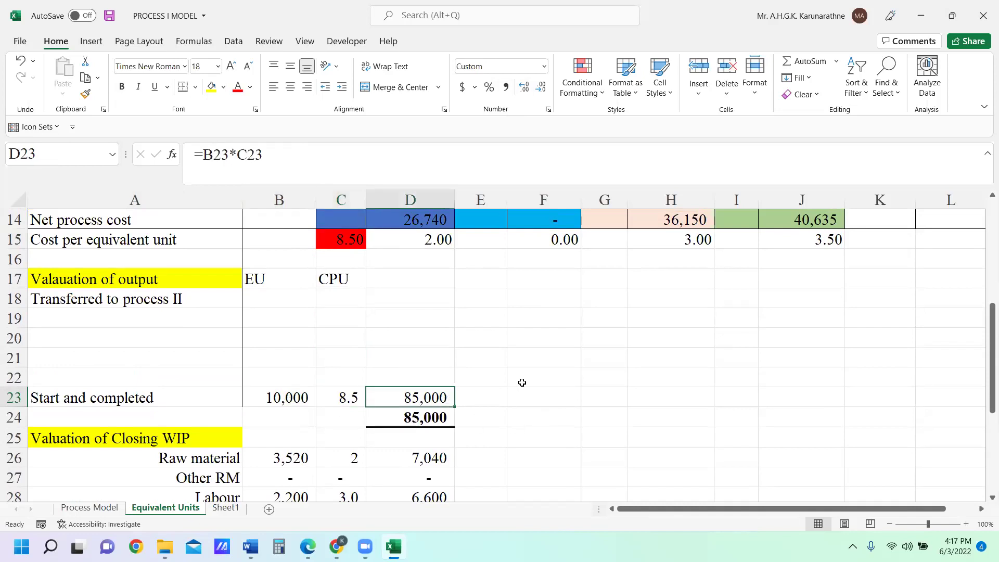
Enter 19800 as the Closing WIP value in L8 of the Process I Account on the Process Model sheet
{"action": "scroll", "coordinate": [522, 383], "scroll_direction": "down", "scroll_amount": 2}
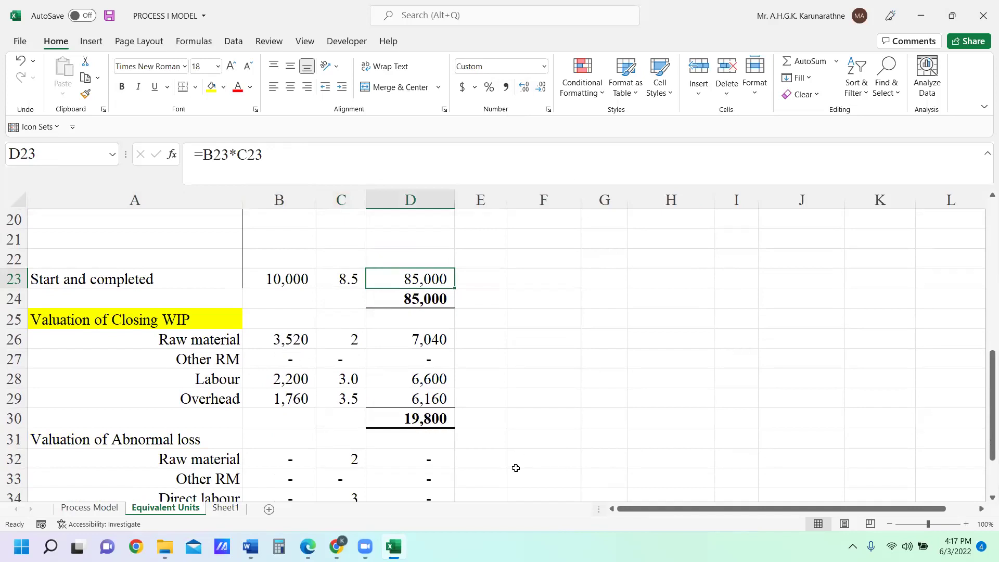
{"action": "left_click", "coordinate": [394, 546]}
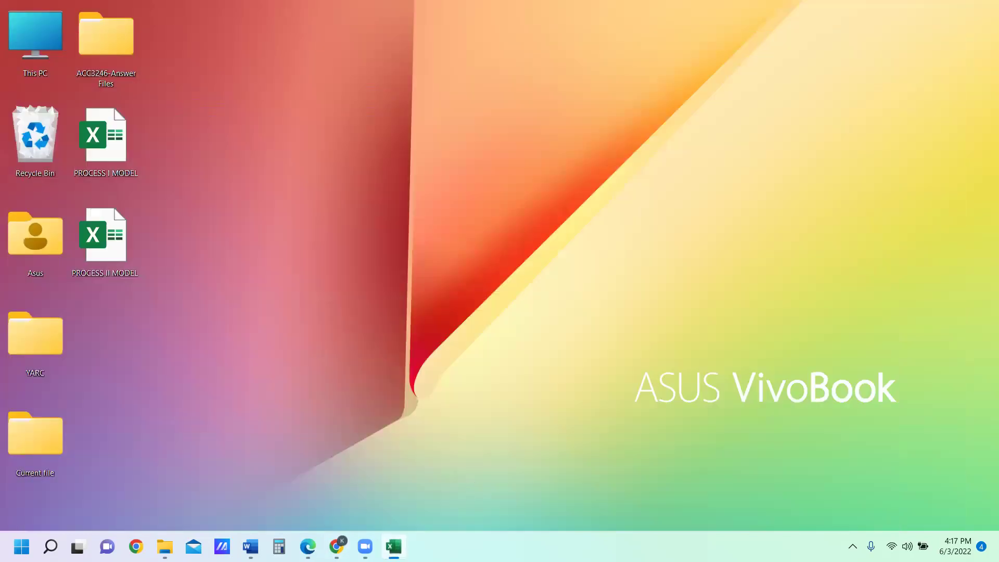
{"action": "left_click", "coordinate": [394, 546]}
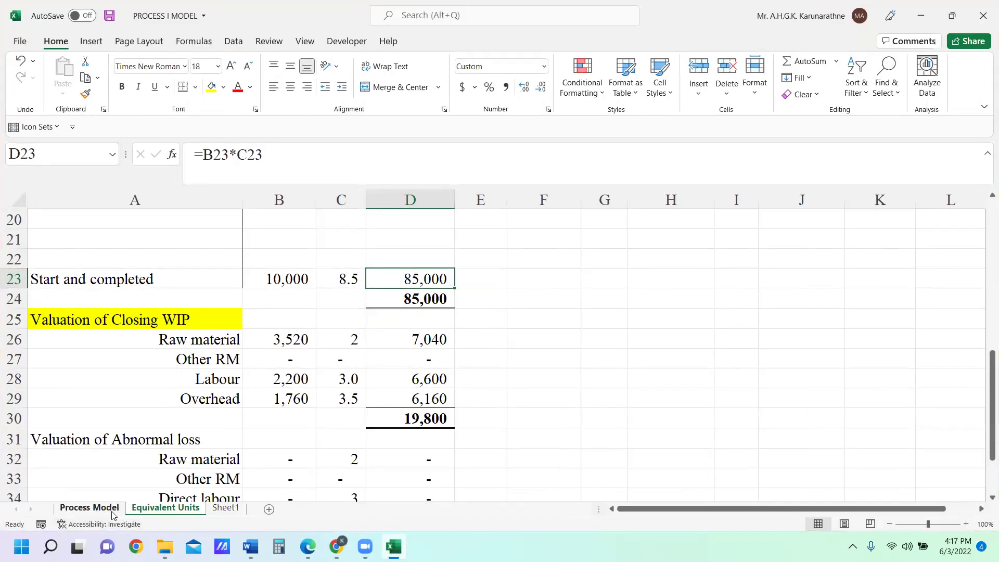
{"action": "left_click", "coordinate": [90, 508]}
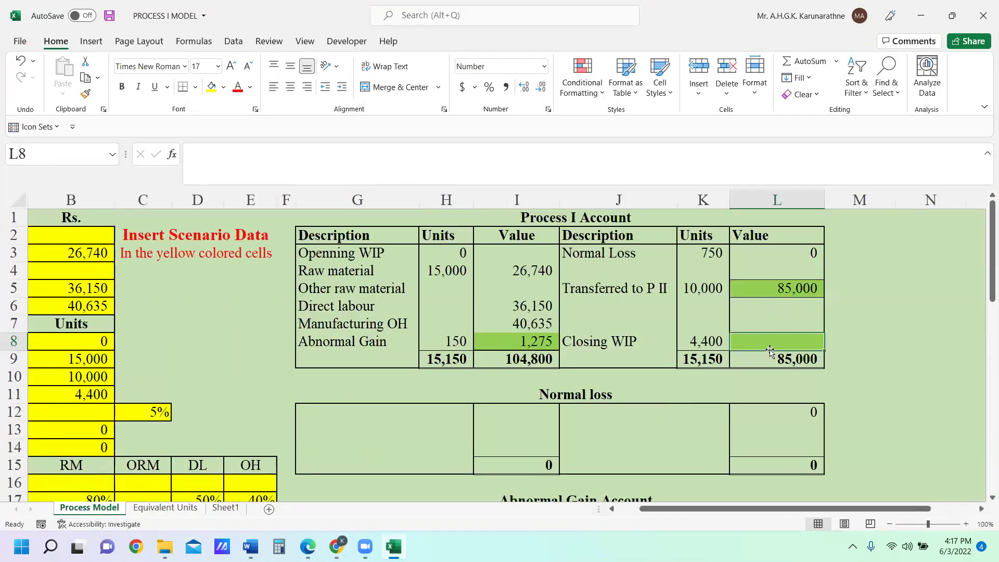
{"action": "type", "text": "19800"}
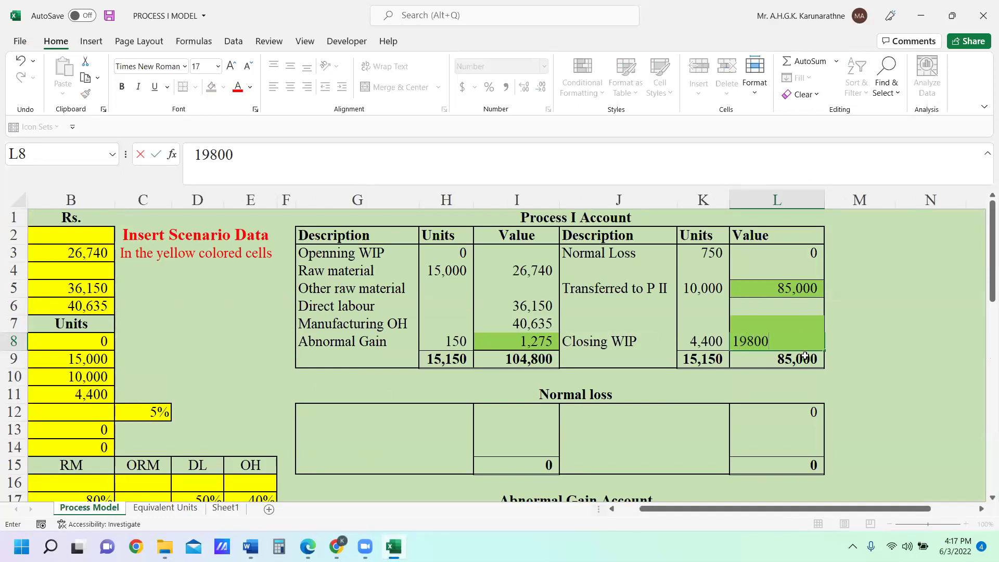
{"action": "key", "text": "Return"}
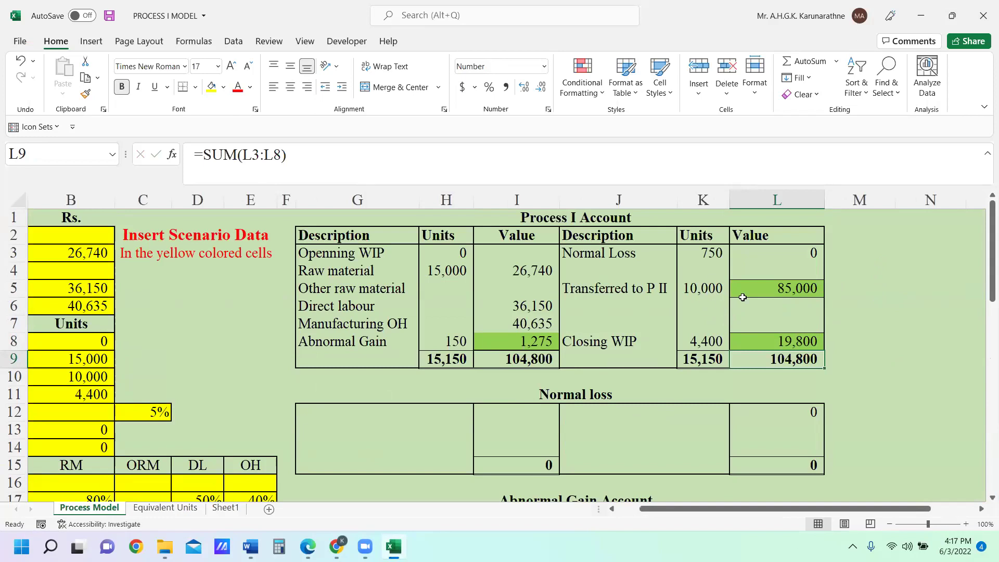
Highlight the Transferred to P II line in J5:L5 of the Process I Account with yellow fill
{"action": "left_click", "coordinate": [763, 285]}
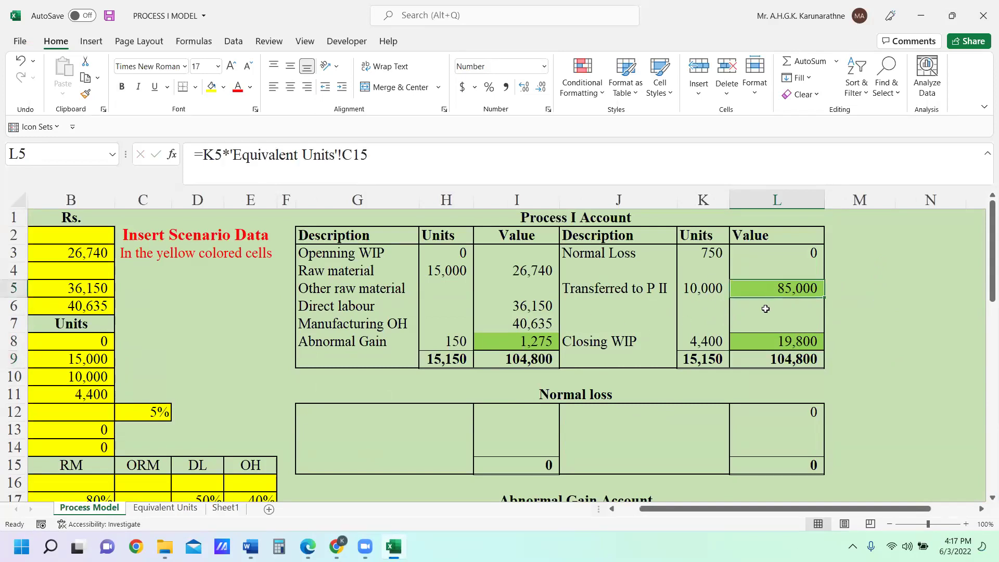
{"action": "left_click", "coordinate": [762, 339]}
{"action": "left_click", "coordinate": [768, 287]}
{"action": "left_click_drag", "start_coordinate": [632, 288], "coordinate": [756, 287]}
{"action": "left_click_drag", "start_coordinate": [627, 339], "coordinate": [733, 339]}
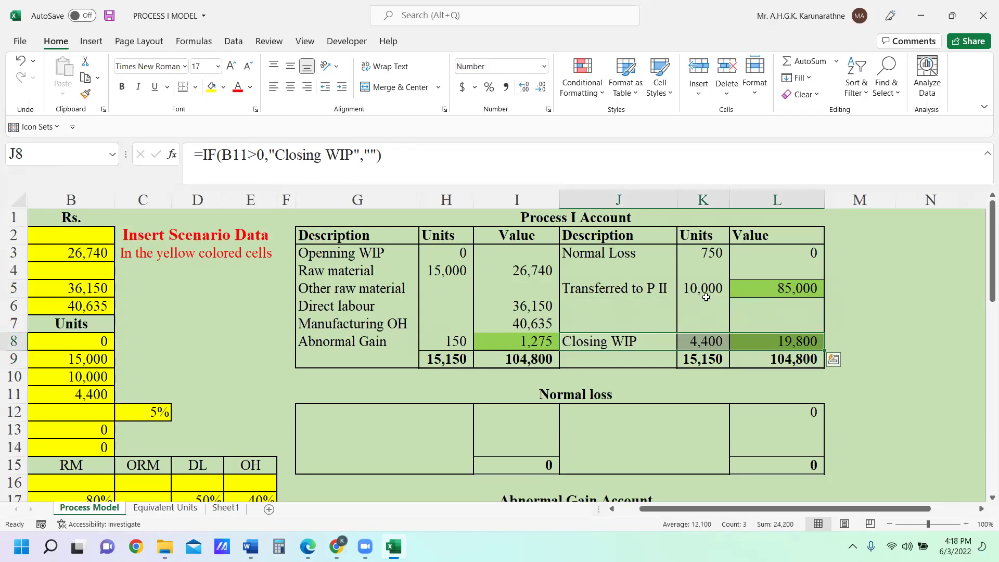
{"action": "left_click", "coordinate": [650, 289]}
{"action": "left_click_drag", "start_coordinate": [650, 289], "coordinate": [767, 291]}
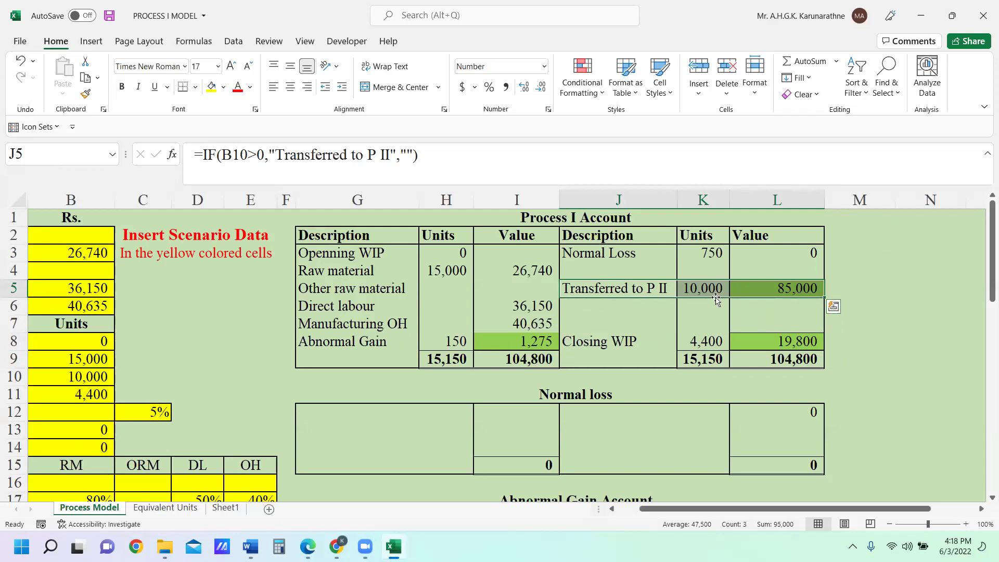
{"action": "left_click", "coordinate": [212, 87]}
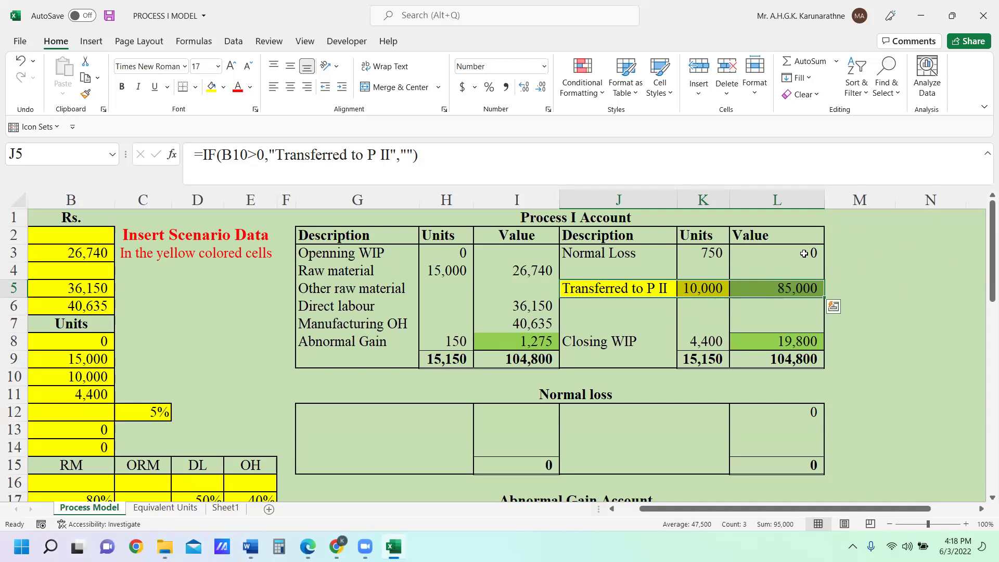
Check the Transferred to P II value in L5 and the Closing WIP line ending in L8
{"action": "left_click", "coordinate": [758, 293]}
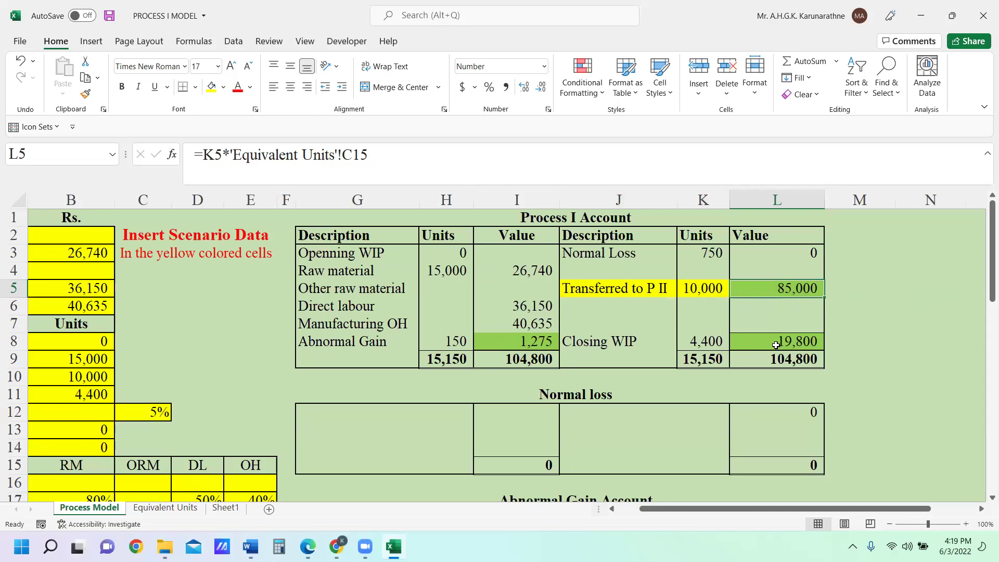
{"action": "left_click_drag", "start_coordinate": [617, 345], "coordinate": [798, 344]}
{"action": "left_click", "coordinate": [797, 343]}
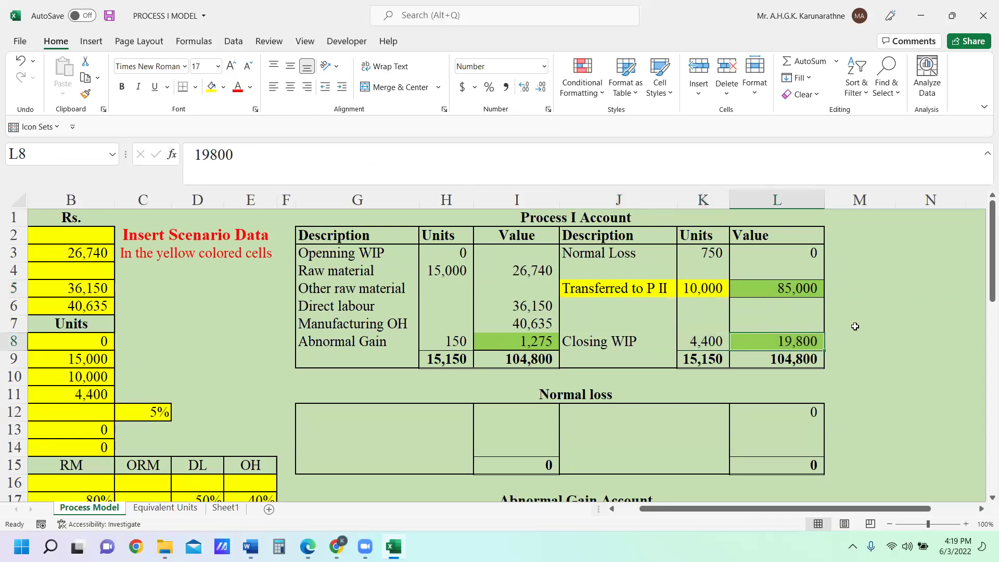
Link the Process I Account entry in L18 of the Abnormal Gain Account to the abnormal gain value in I8
{"action": "left_click", "coordinate": [411, 342]}
{"action": "left_click_drag", "start_coordinate": [442, 339], "coordinate": [497, 337]}
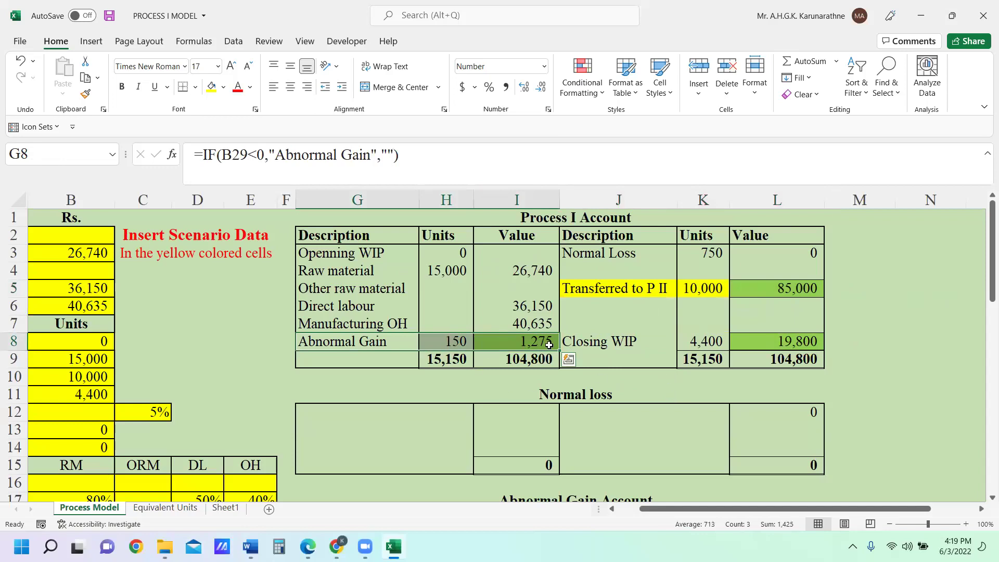
{"action": "scroll", "coordinate": [555, 367], "scroll_direction": "down", "scroll_amount": 2}
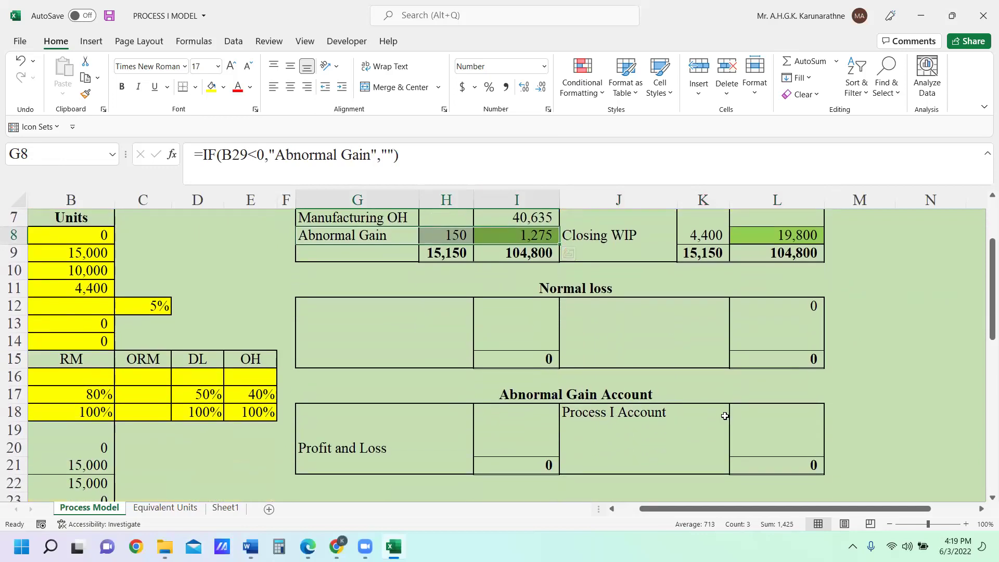
{"action": "left_click", "coordinate": [753, 417]}
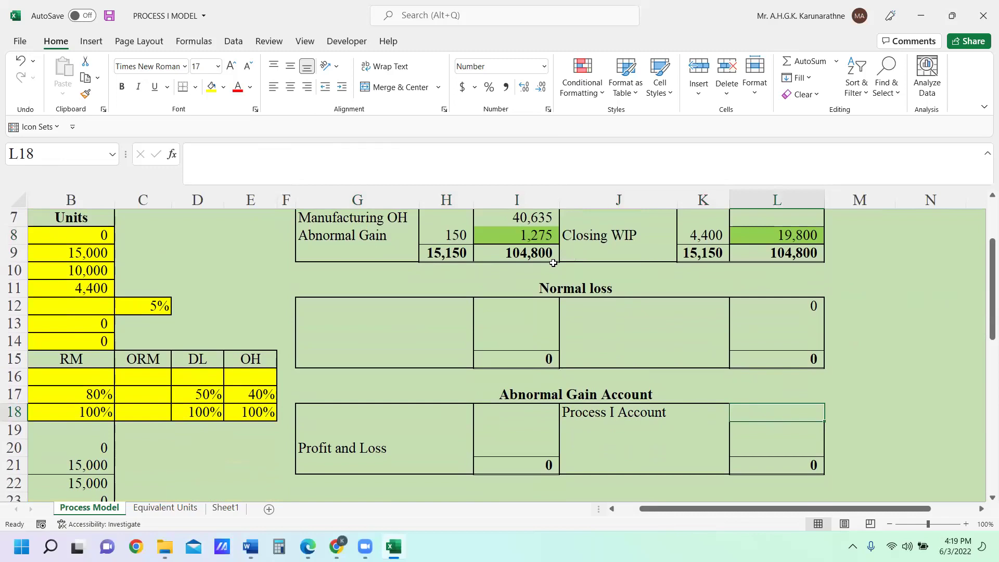
{"action": "type", "text": "="}
{"action": "left_click", "coordinate": [509, 238]}
{"action": "key", "text": "Return"}
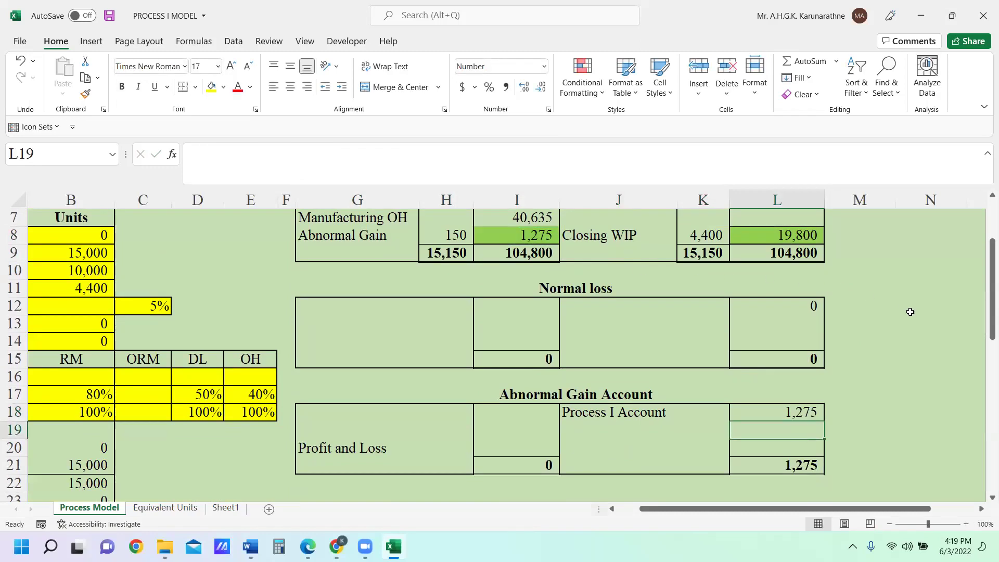
Check the Normal Loss value in L3 and the Process I Account formula in G12 of the Normal loss account
{"action": "left_click", "coordinate": [884, 311]}
{"action": "scroll", "coordinate": [902, 297], "scroll_direction": "up", "scroll_amount": 1}
{"action": "scroll", "coordinate": [901, 297], "scroll_direction": "up", "scroll_amount": 2}
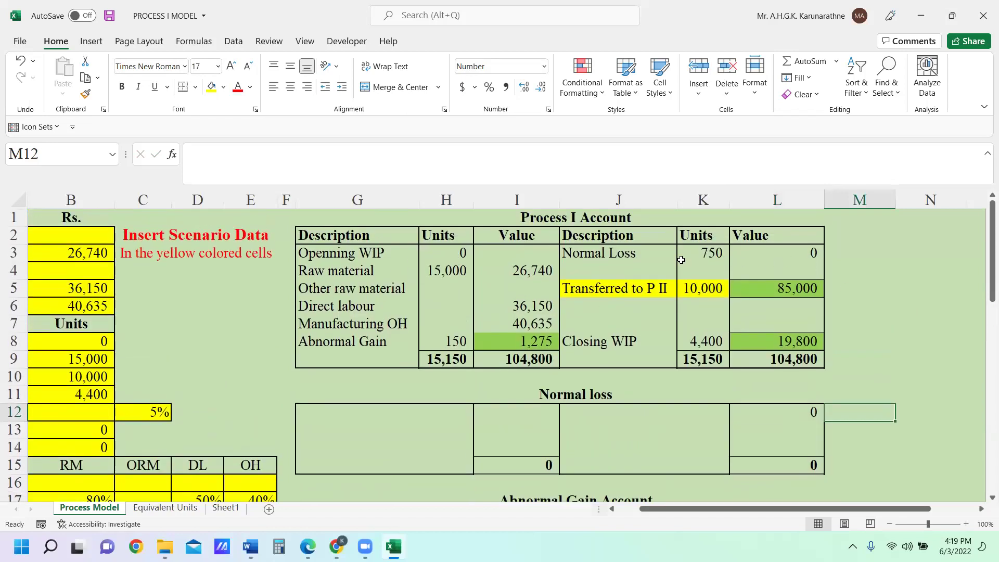
{"action": "left_click", "coordinate": [799, 256]}
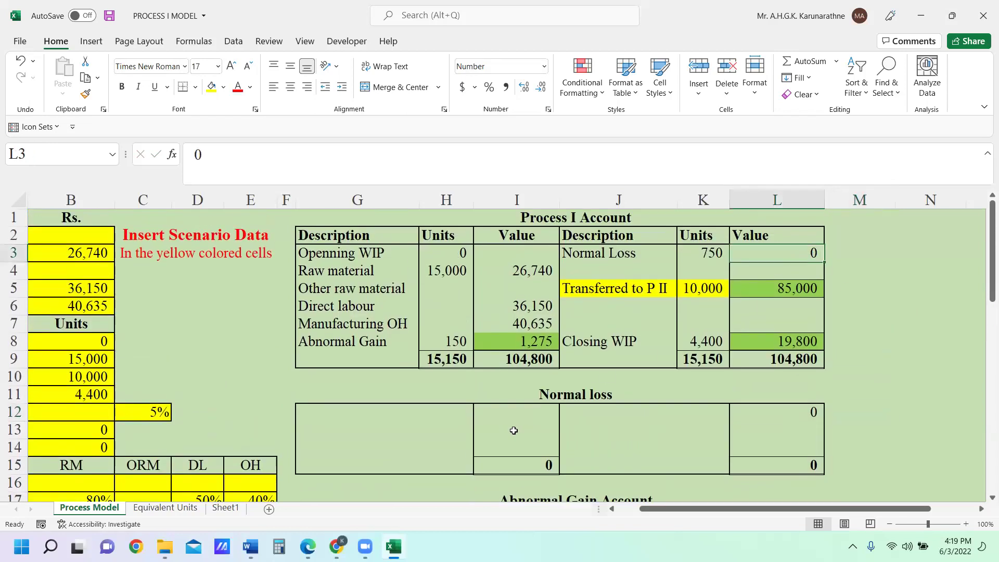
{"action": "left_click", "coordinate": [502, 416]}
{"action": "left_click_drag", "start_coordinate": [380, 419], "coordinate": [454, 416]}
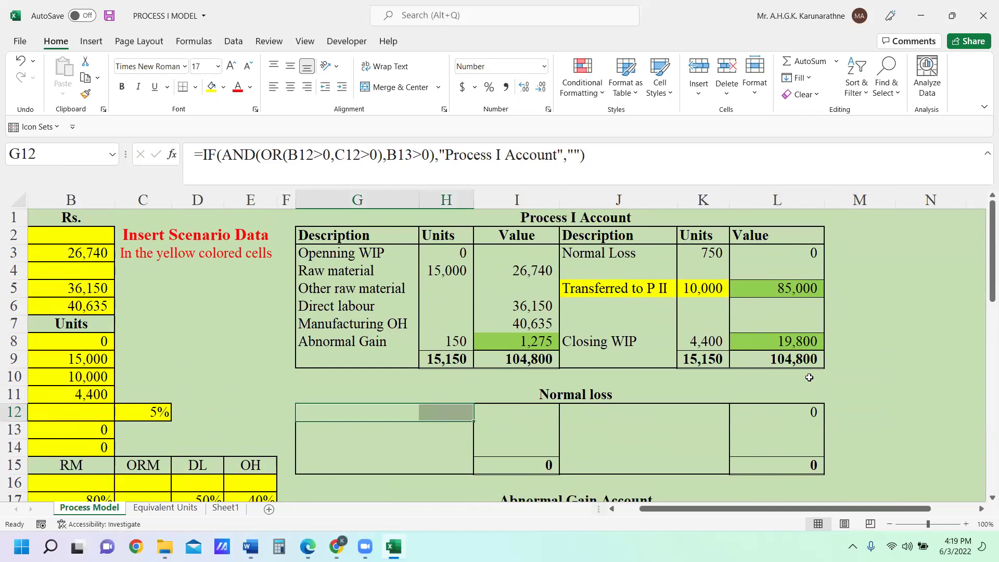
{"action": "scroll", "coordinate": [866, 339], "scroll_direction": "down", "scroll_amount": 1}
{"action": "scroll", "coordinate": [866, 339], "scroll_direction": "up", "scroll_amount": 1}
{"action": "scroll", "coordinate": [867, 335], "scroll_direction": "down", "scroll_amount": 2}
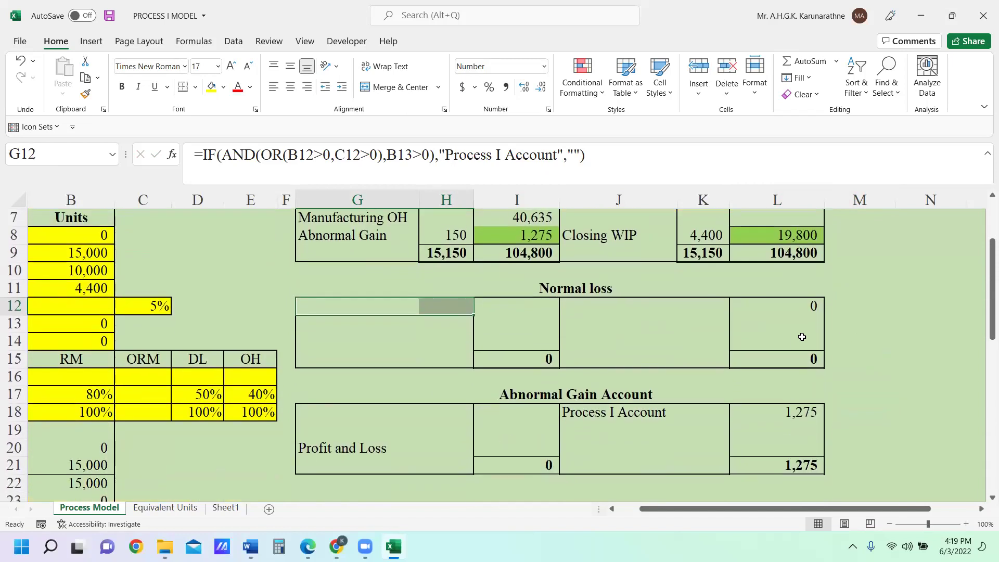
Save the PROCESS I MODEL workbook, and open PROCESS II MODEL from the desktop with editing enabled
{"action": "left_click", "coordinate": [109, 16]}
{"action": "left_click", "coordinate": [895, 10]}
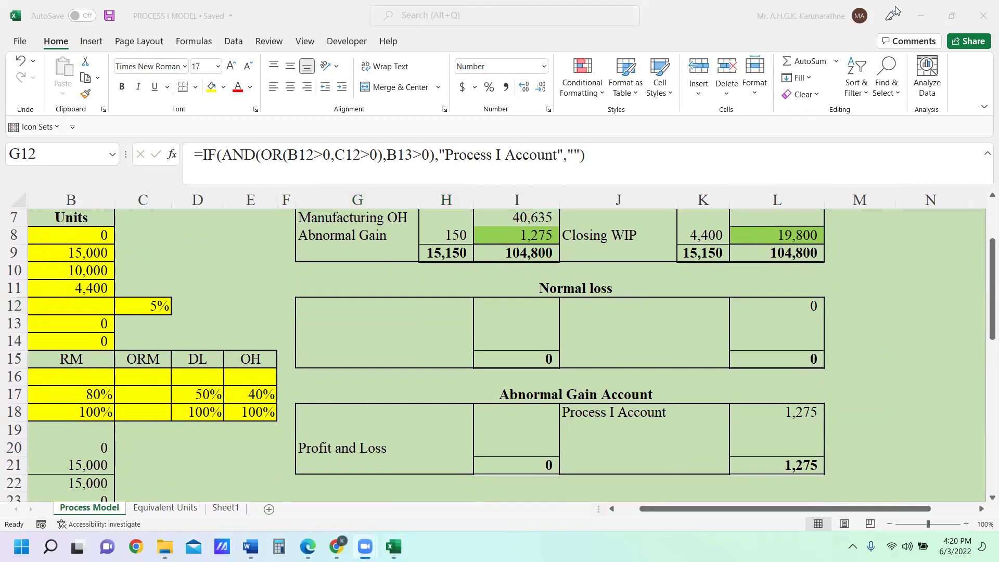
{"action": "left_click", "coordinate": [922, 16]}
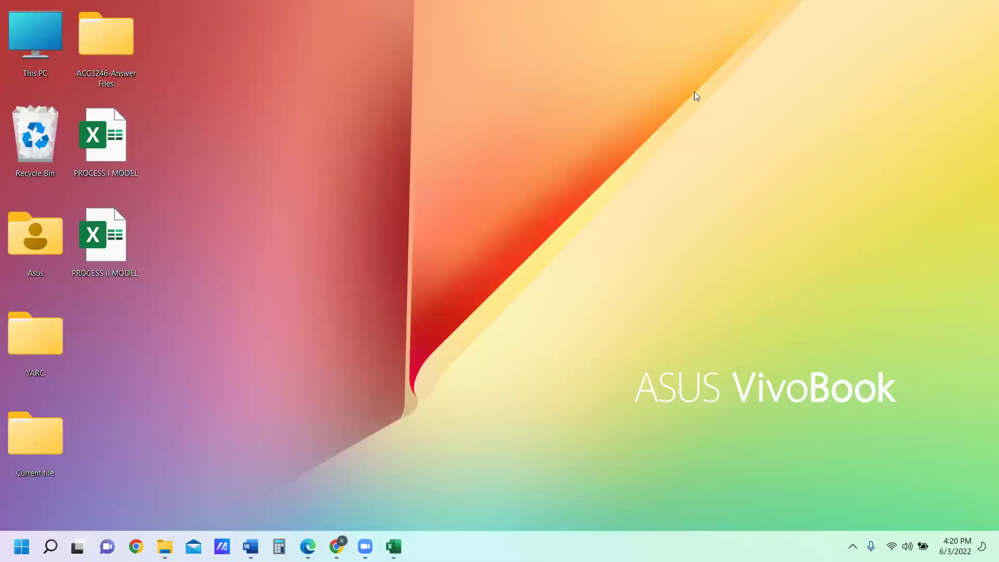
{"action": "left_click", "coordinate": [393, 547]}
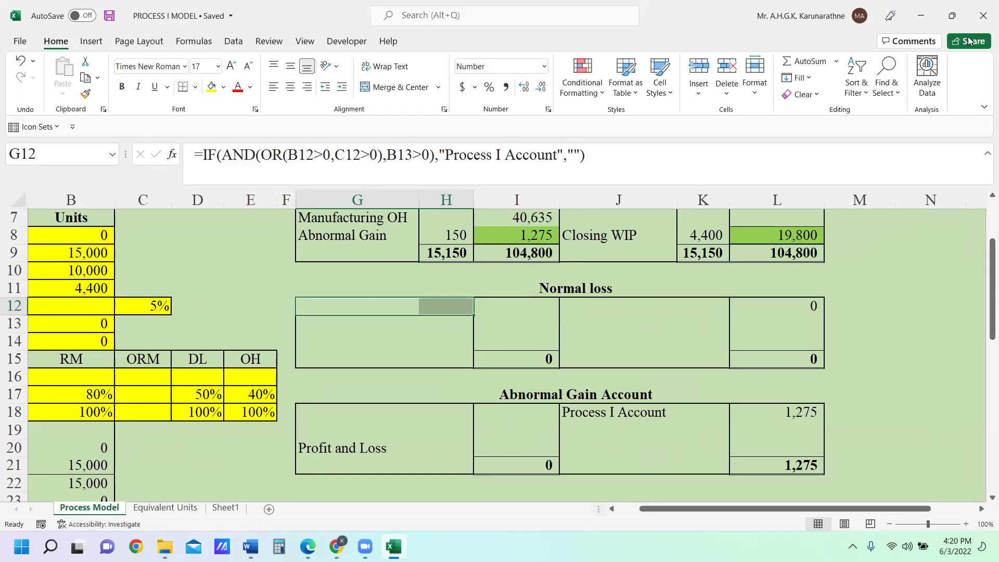
{"action": "left_click", "coordinate": [918, 17]}
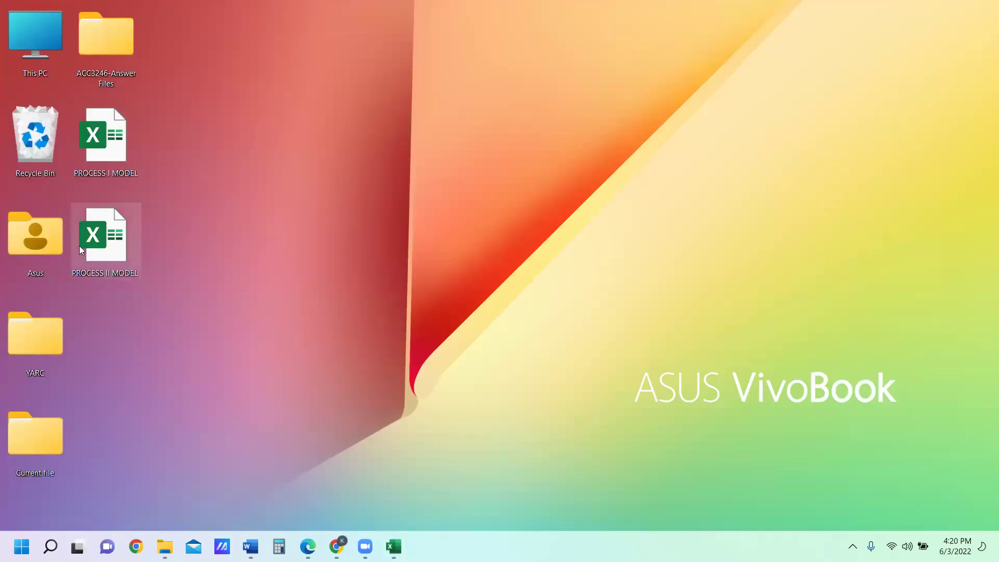
{"action": "double_click", "coordinate": [98, 240]}
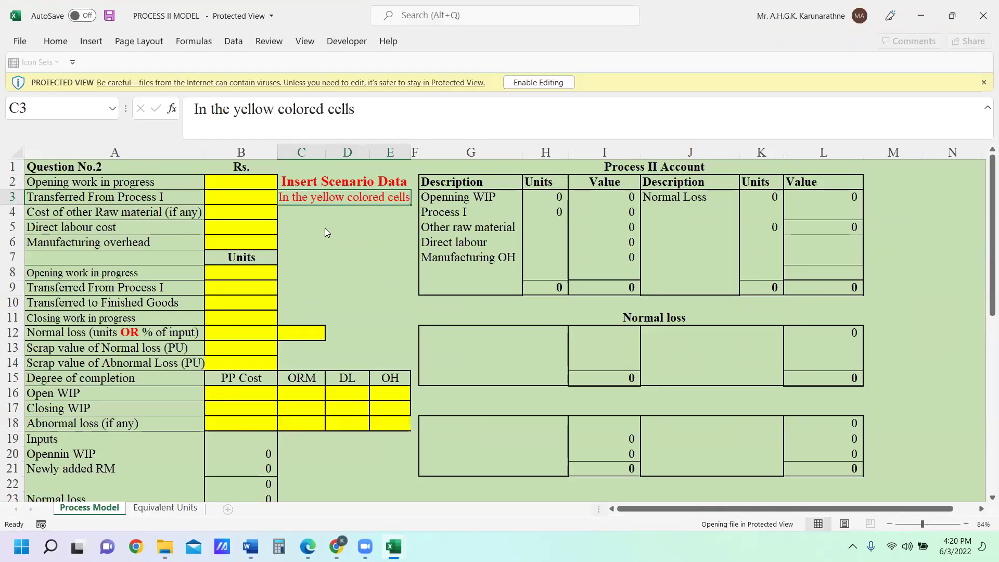
{"action": "left_click", "coordinate": [541, 83]}
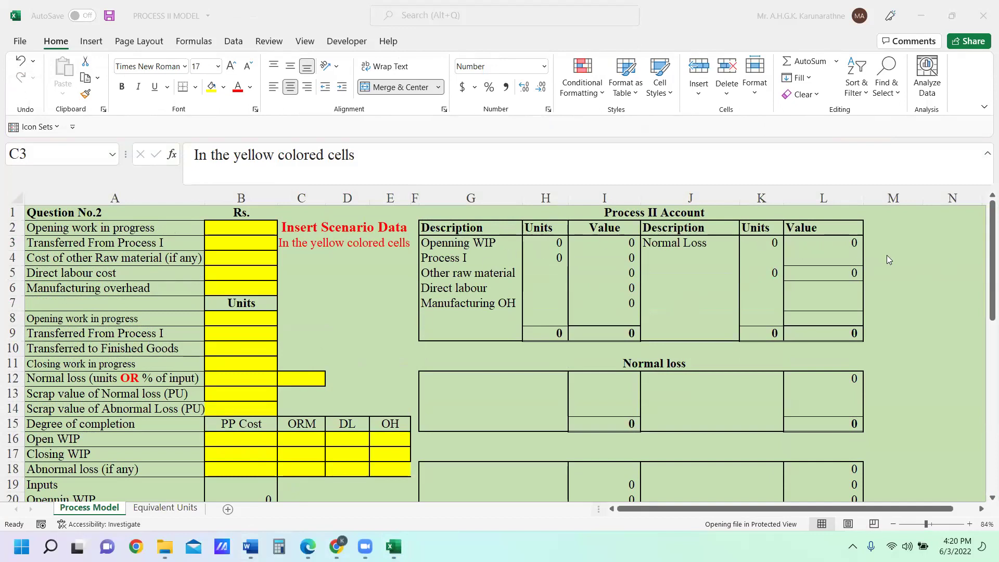
Enter 10,000 as the Process I units in H4 of the Process II Account
{"action": "left_click", "coordinate": [542, 256]}
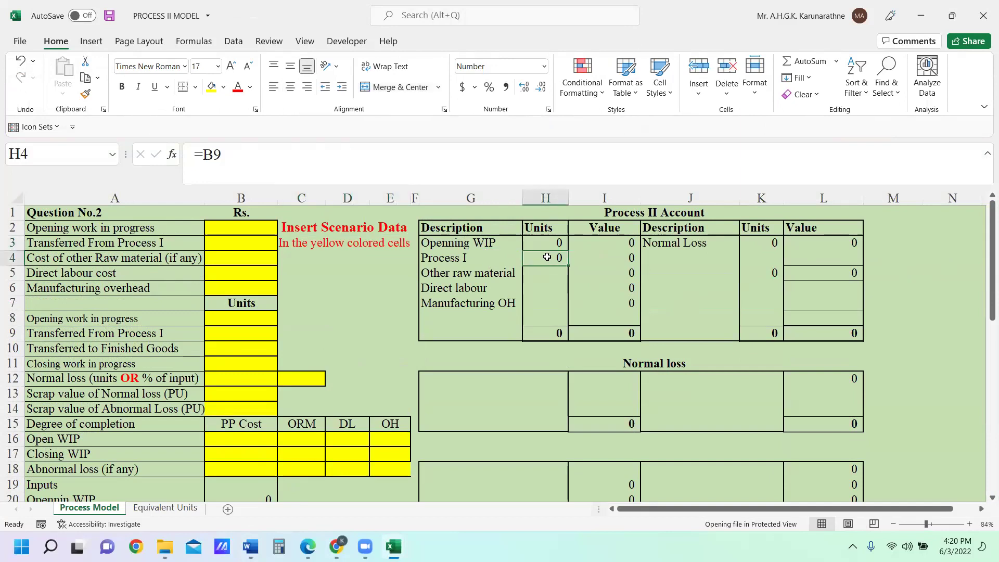
{"action": "type", "text": "1"}
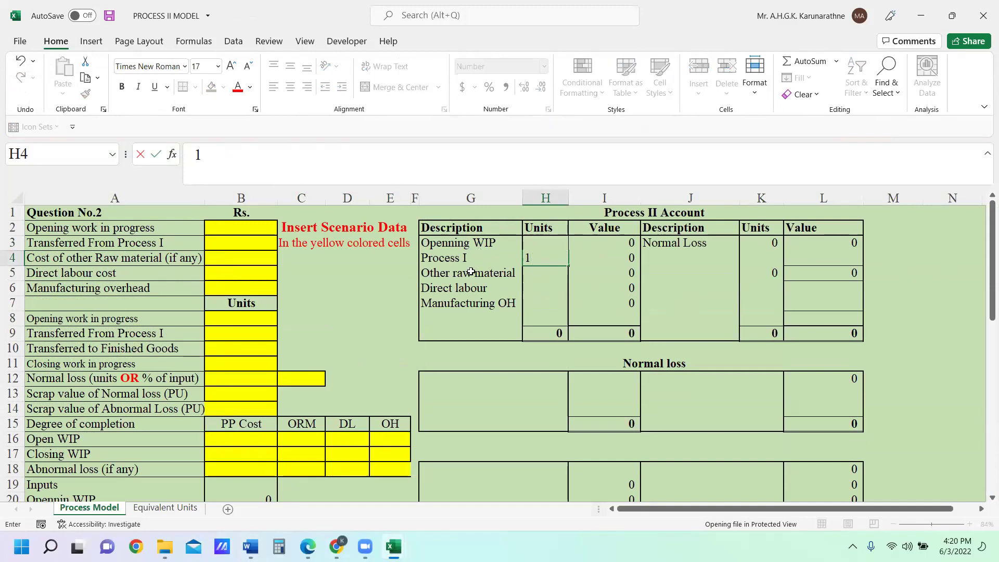
{"action": "type", "text": "0,000"}
Try 85000 as the Process I value in I4 of the Process II Account, and clear the cell
{"action": "left_click", "coordinate": [606, 259]}
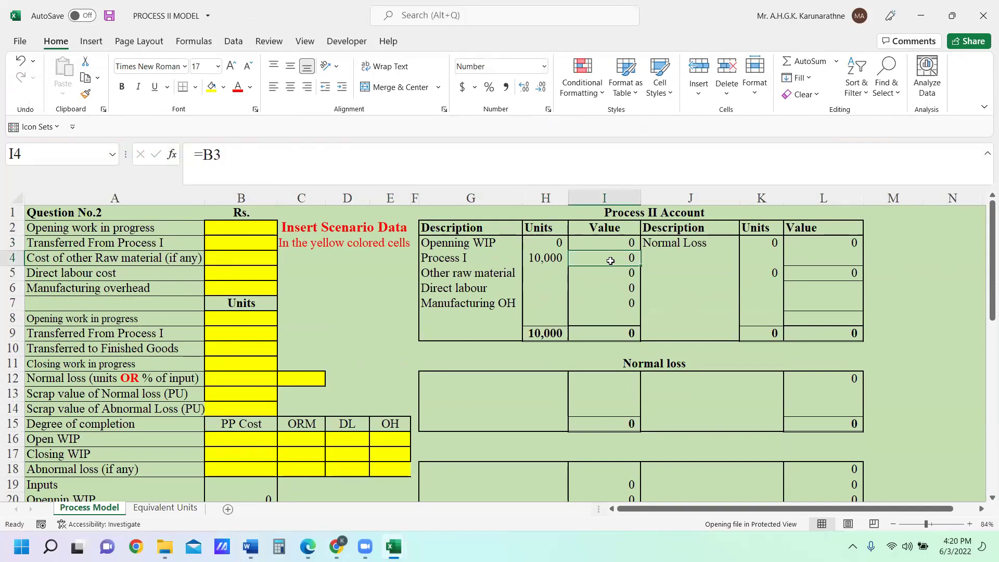
{"action": "type", "text": "85000"}
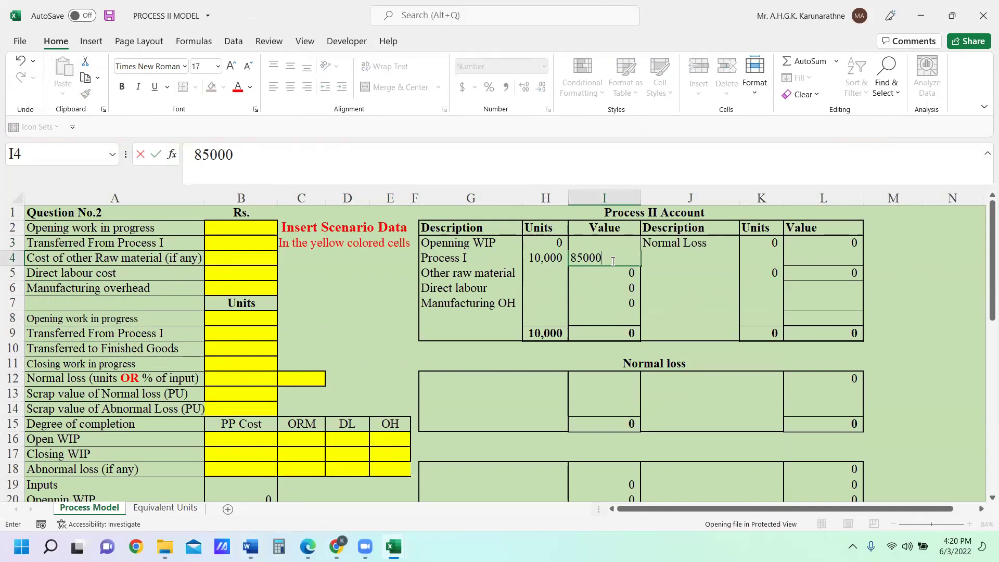
{"action": "key", "text": "BackSpace"}
{"action": "key", "text": "BackSpace"}
{"action": "key", "text": "BackSpace"}
{"action": "key", "text": "BackSpace"}
{"action": "key", "text": "BackSpace"}
{"action": "left_click", "coordinate": [545, 257]}
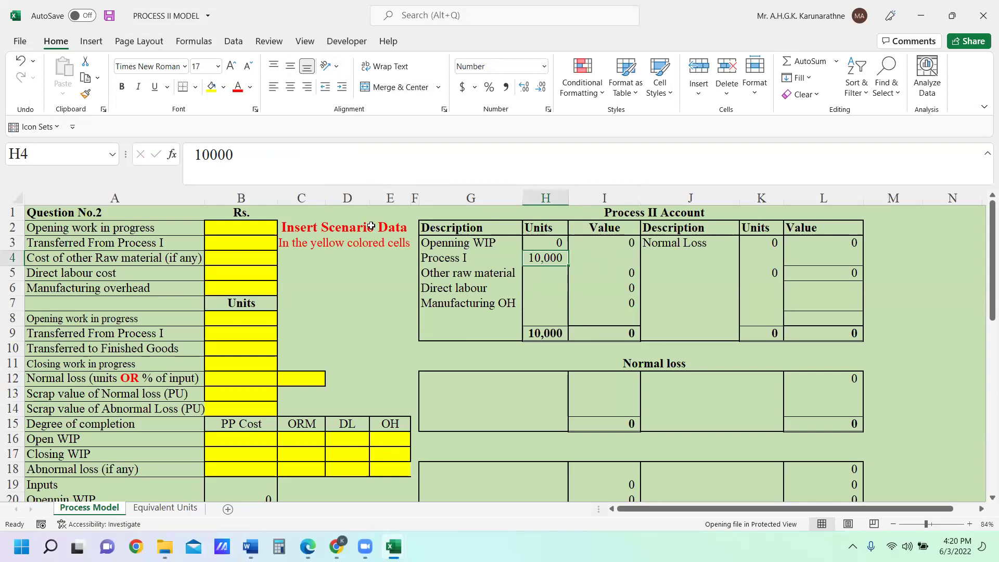
Undo the manual changes made to I4 and H4 of the Process II Account
{"action": "left_click", "coordinate": [367, 291]}
{"action": "left_click", "coordinate": [20, 63]}
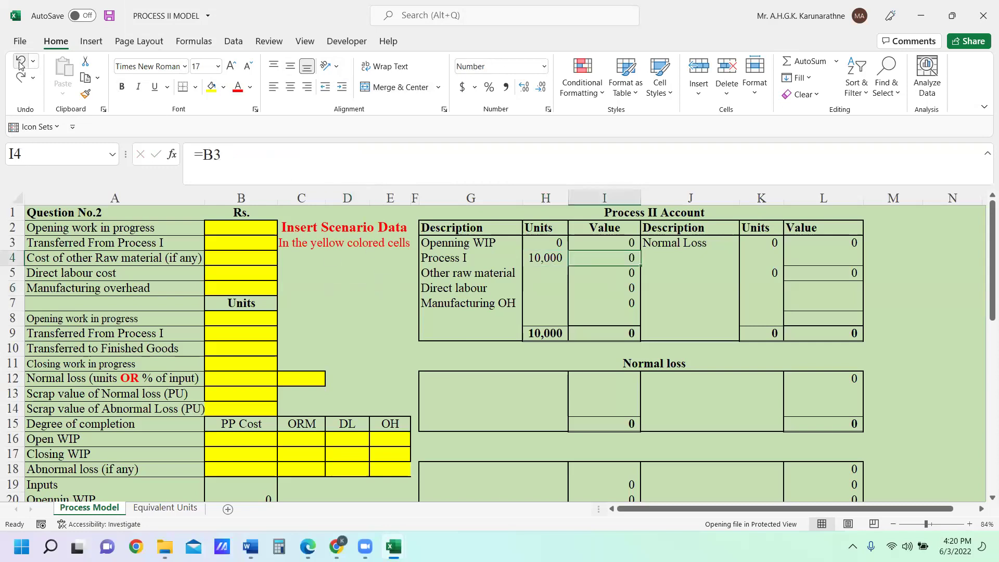
{"action": "left_click", "coordinate": [20, 62]}
Enter 85000 as the Transferred From Process I cost in B3
{"action": "left_click", "coordinate": [218, 244]}
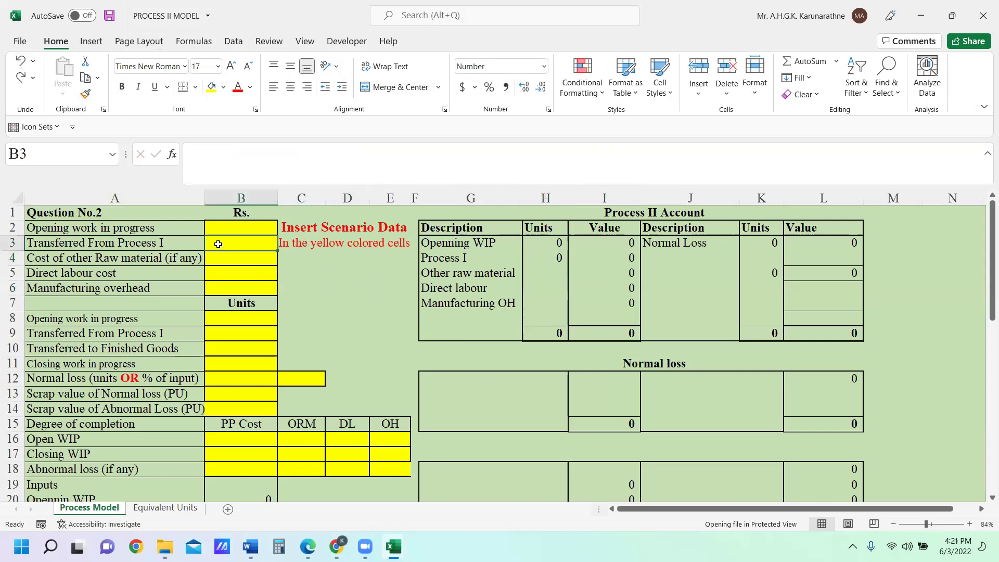
{"action": "left_click", "coordinate": [234, 230]}
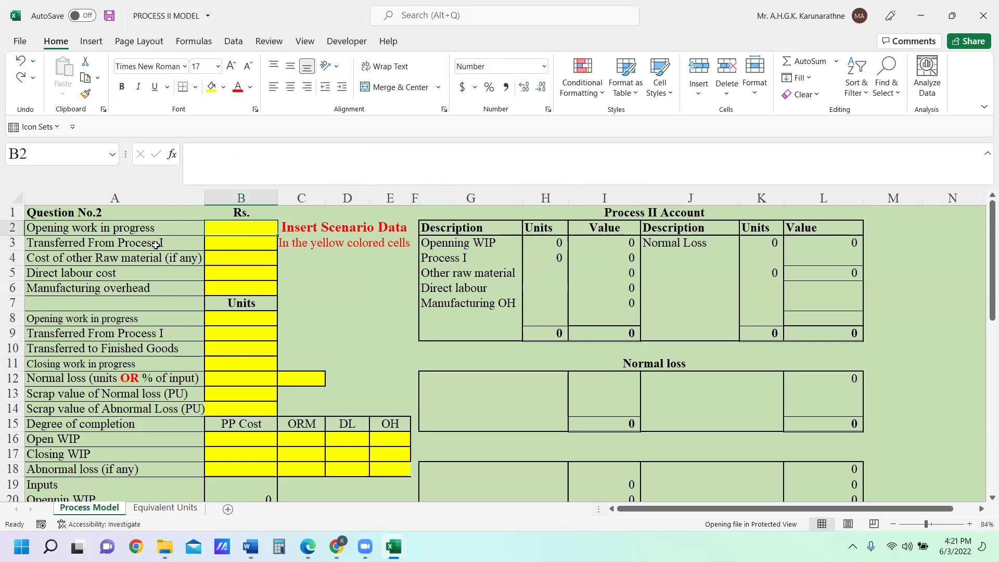
{"action": "left_click", "coordinate": [215, 244]}
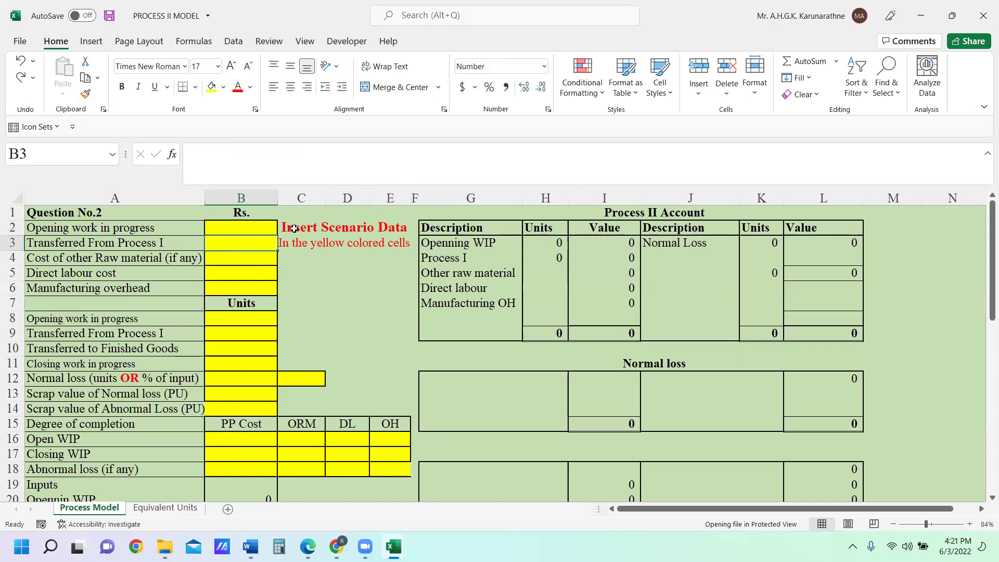
{"action": "type", "text": "85000"}
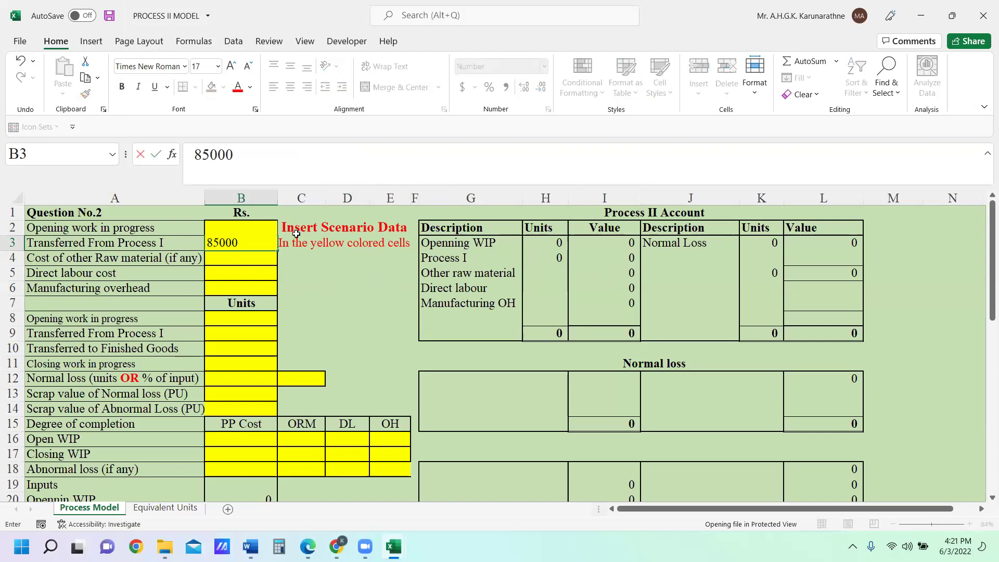
{"action": "key", "text": "Return"}
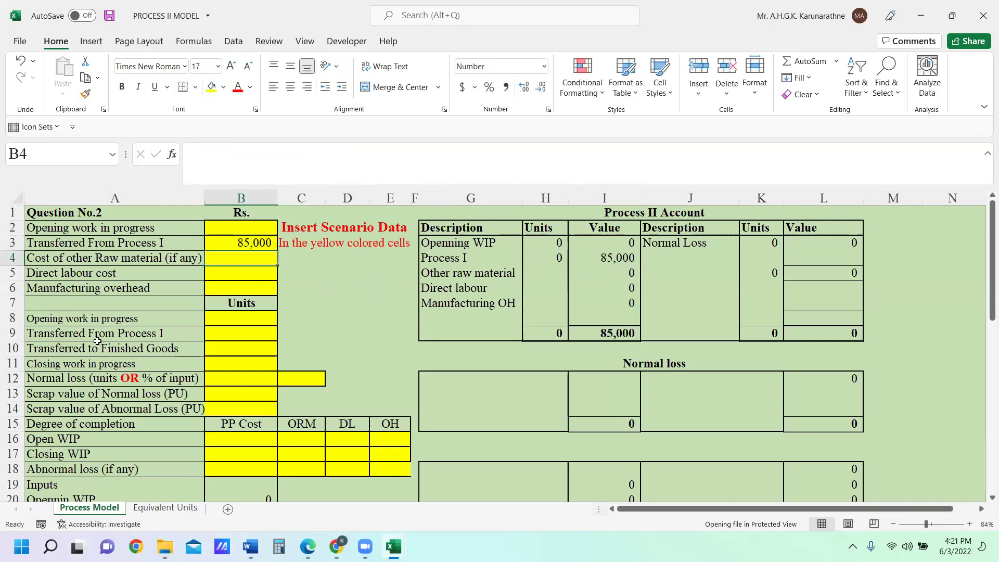
Enter 10,000 as the Transferred From Process I units in B9
{"action": "left_click", "coordinate": [221, 337]}
{"action": "type", "text": "1"}
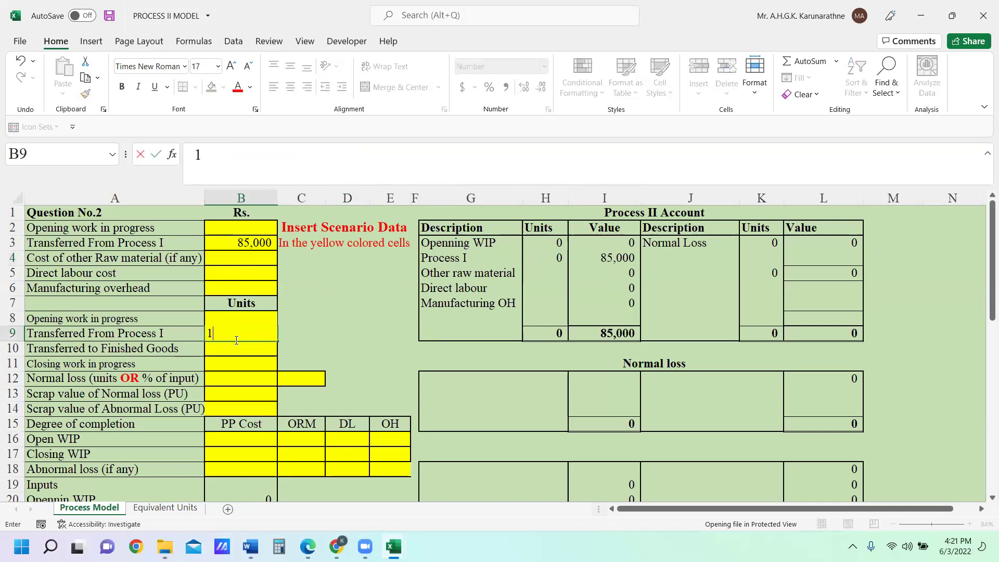
{"action": "type", "text": "0,000"}
{"action": "key", "text": "Return"}
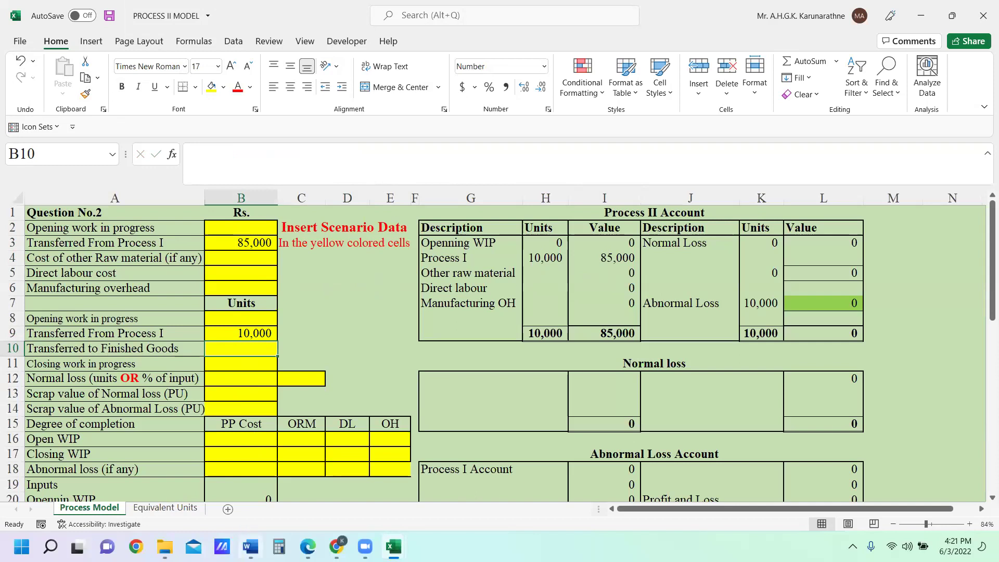
Look up the Process 2 units of output in the Word manual, and enter 9500 as Transferred to Finished Goods in B10 of PROCESS II MODEL
{"action": "left_click", "coordinate": [250, 547]}
{"action": "scroll", "coordinate": [388, 335], "scroll_direction": "up", "scroll_amount": 10}
{"action": "scroll", "coordinate": [388, 335], "scroll_direction": "down", "scroll_amount": 5}
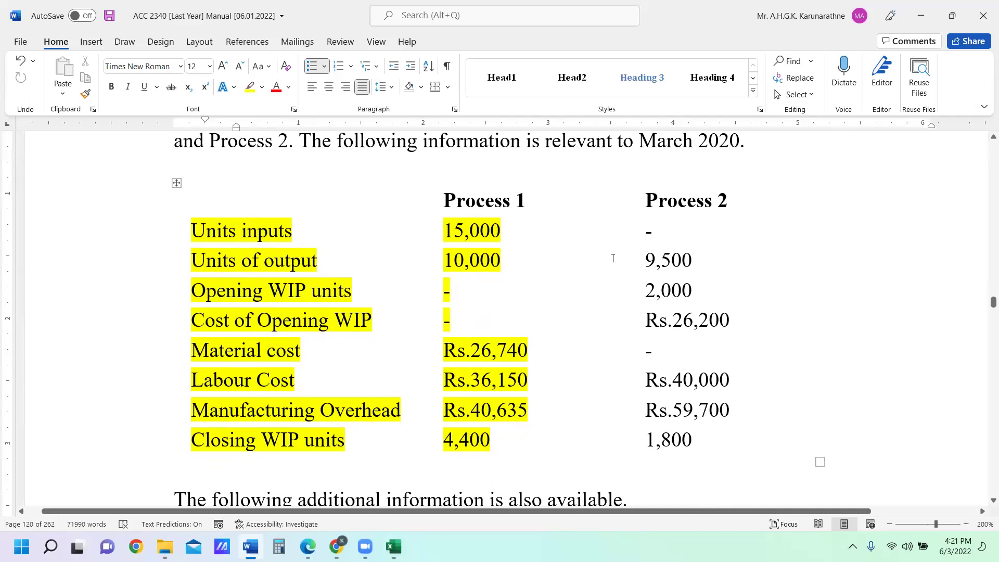
{"action": "scroll", "coordinate": [613, 259], "scroll_direction": "down", "scroll_amount": 2}
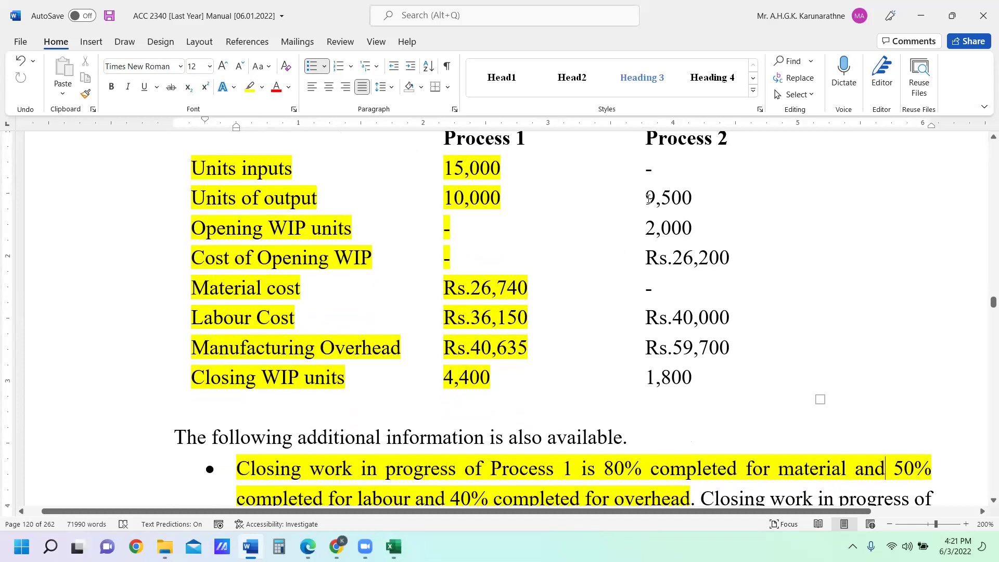
{"action": "left_click_drag", "start_coordinate": [646, 197], "coordinate": [688, 198]}
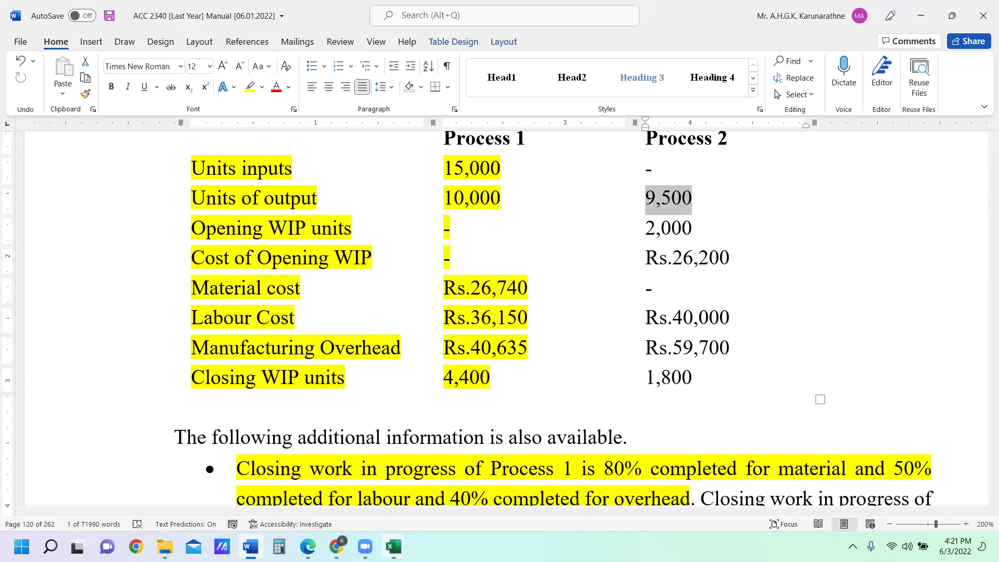
{"action": "left_click", "coordinate": [393, 546]}
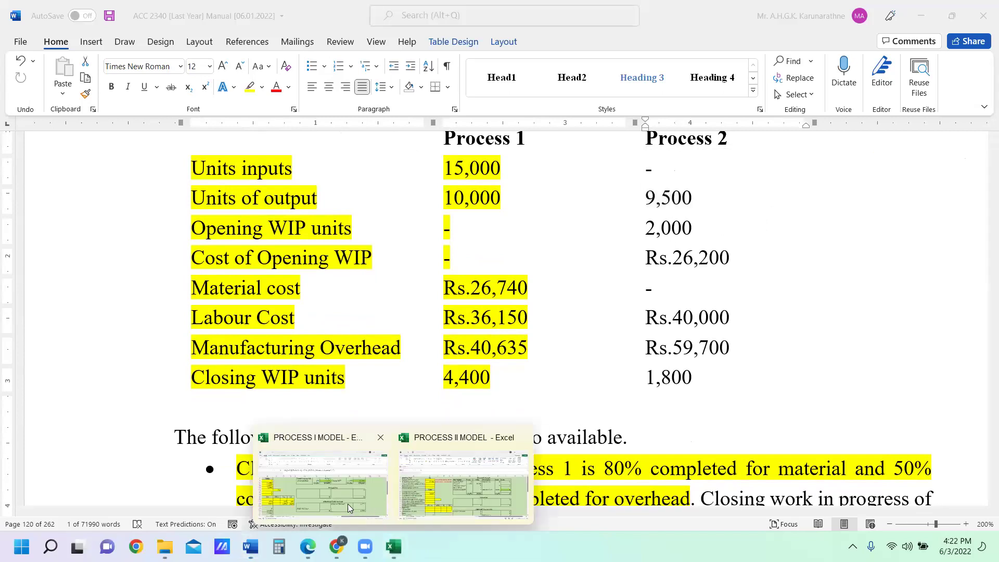
{"action": "left_click", "coordinate": [439, 497]}
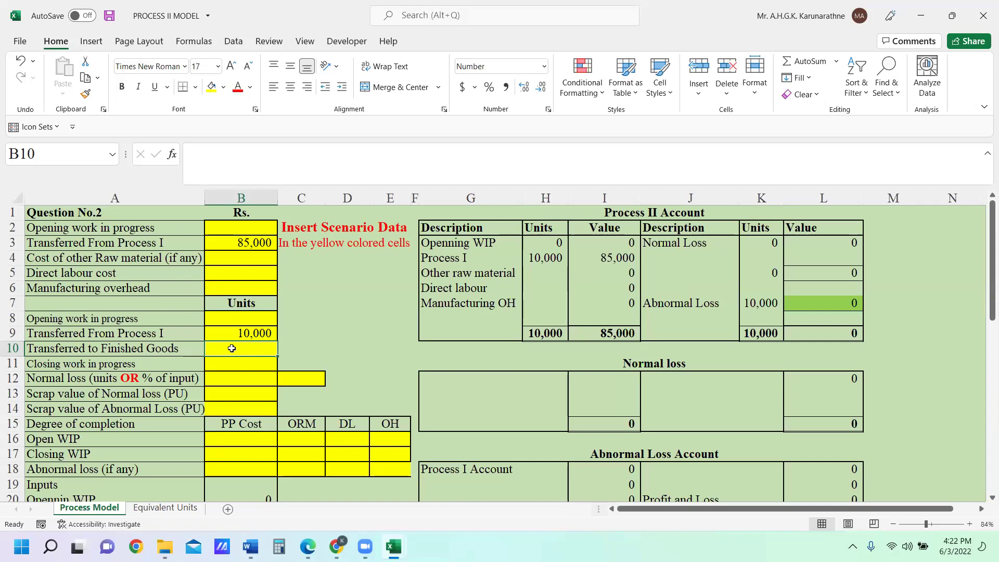
{"action": "type", "text": "9500"}
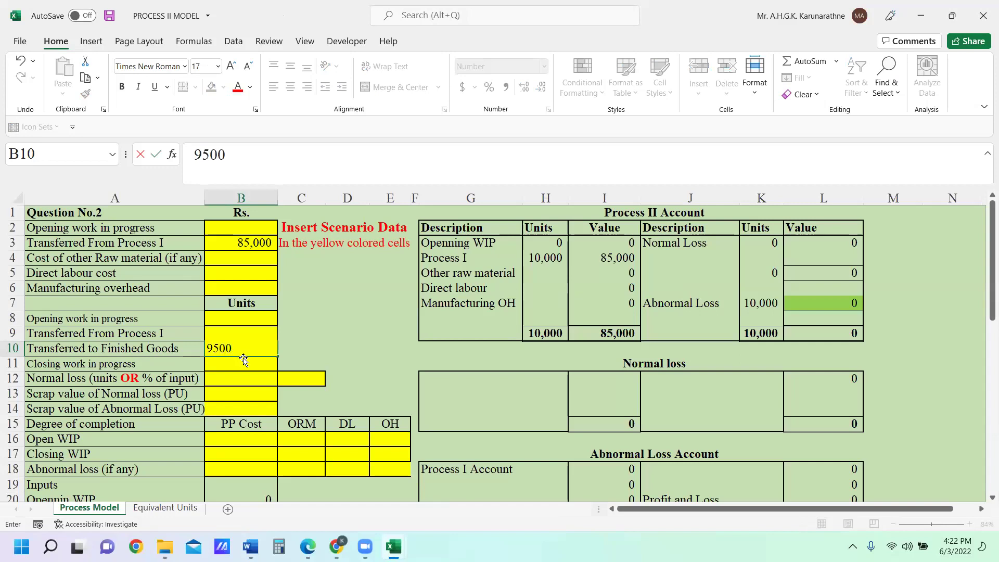
{"action": "key", "text": "Return"}
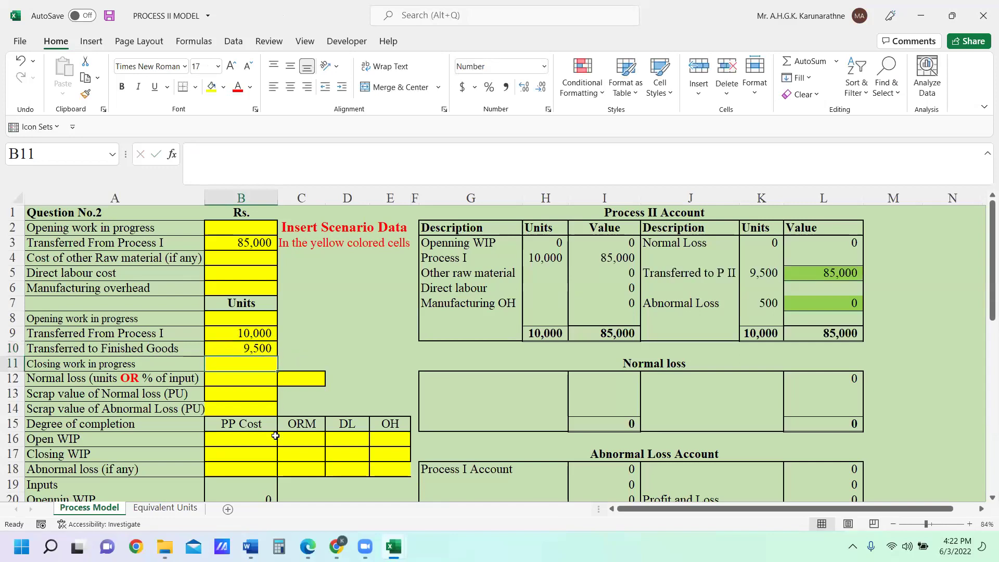
Look up the Process 2 opening WIP units in the Word manual, and return to the PROCESS II MODEL workbook
{"action": "left_click", "coordinate": [254, 543]}
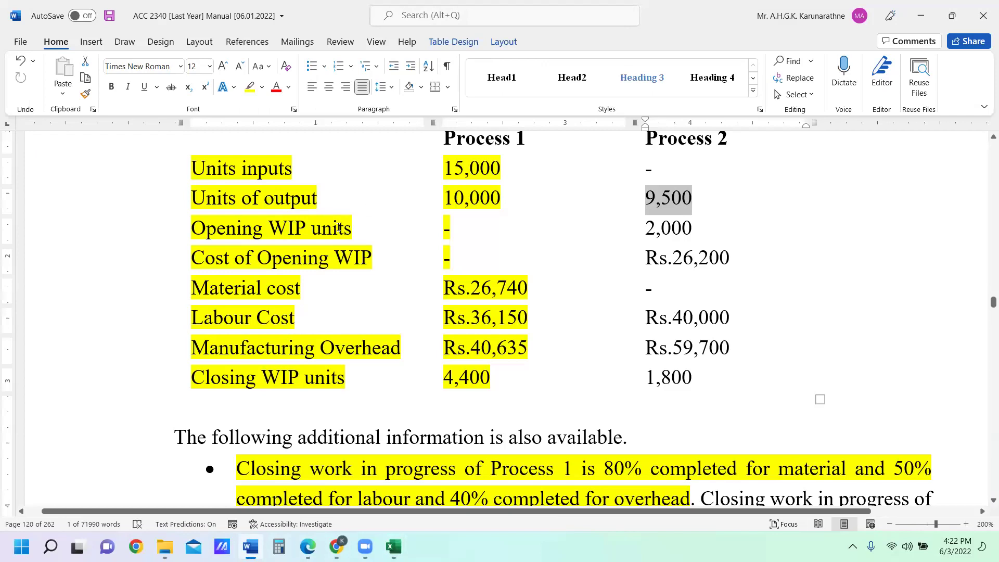
{"action": "left_click_drag", "start_coordinate": [699, 230], "coordinate": [642, 223]}
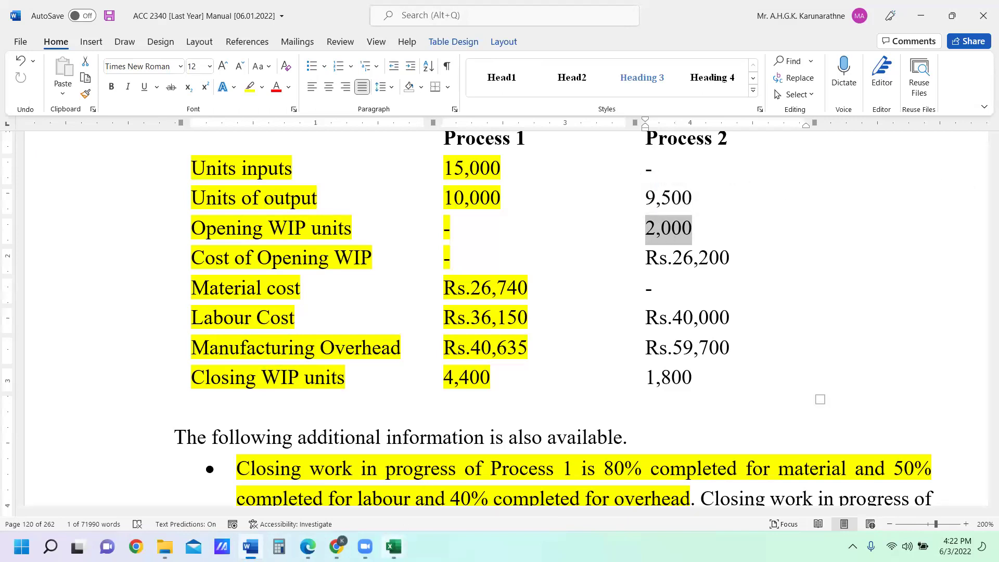
{"action": "left_click", "coordinate": [393, 546]}
{"action": "left_click", "coordinate": [450, 491]}
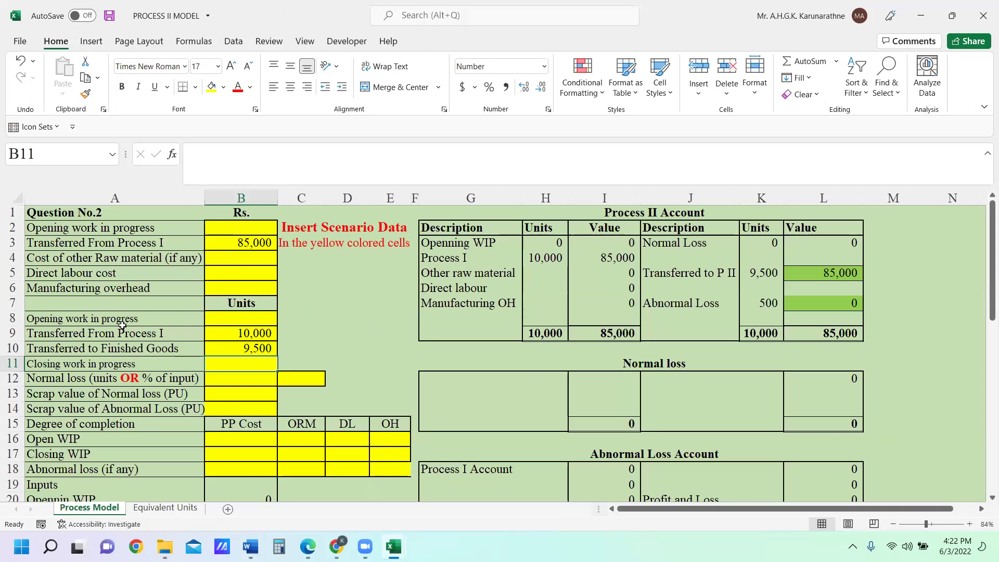
Enter 2,000 as the opening work in progress units in the Process Model sheet
{"action": "left_click", "coordinate": [254, 318]}
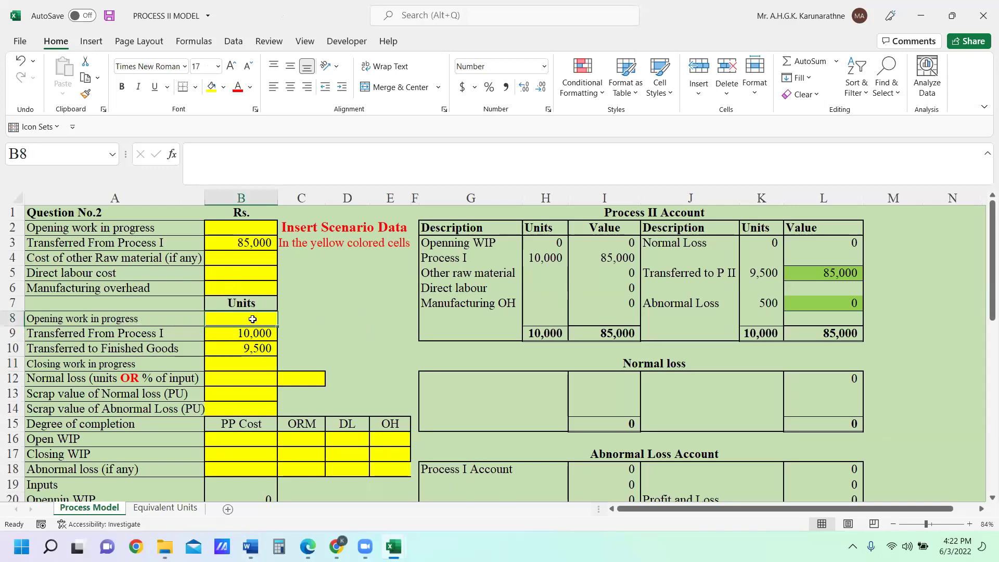
{"action": "type", "text": "2,000"}
{"action": "key", "text": "Return"}
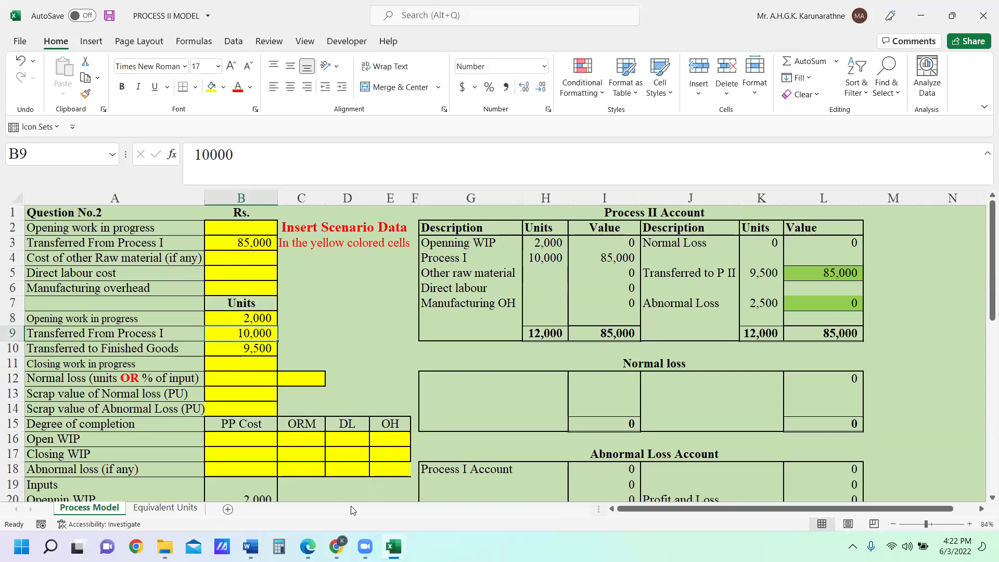
Switch to the Word manual and highlight the Process 2 values 9,500, 2,000 and Rs.26,200 in pink
{"action": "mouse_move", "coordinate": [393, 546]}
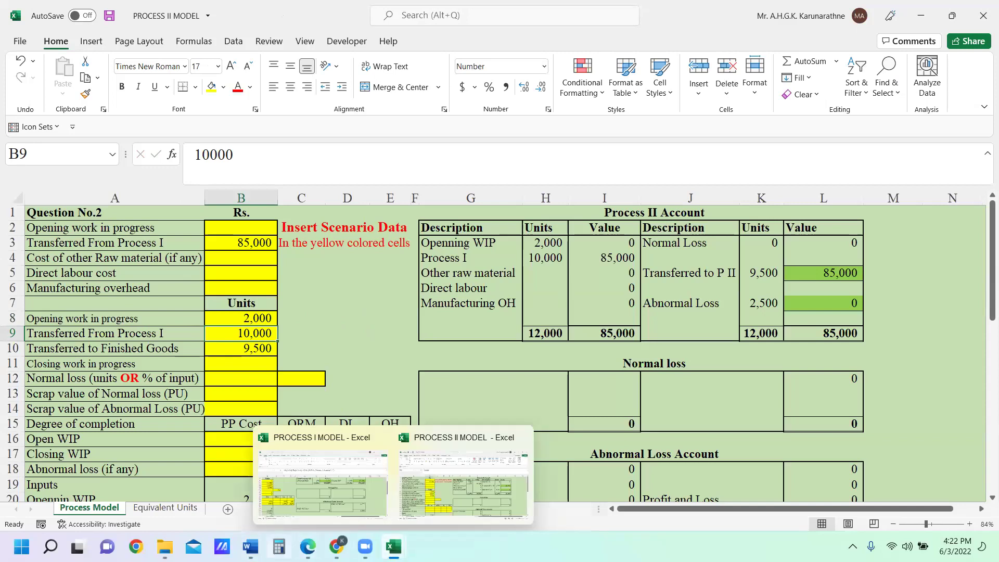
{"action": "left_click", "coordinate": [250, 546]}
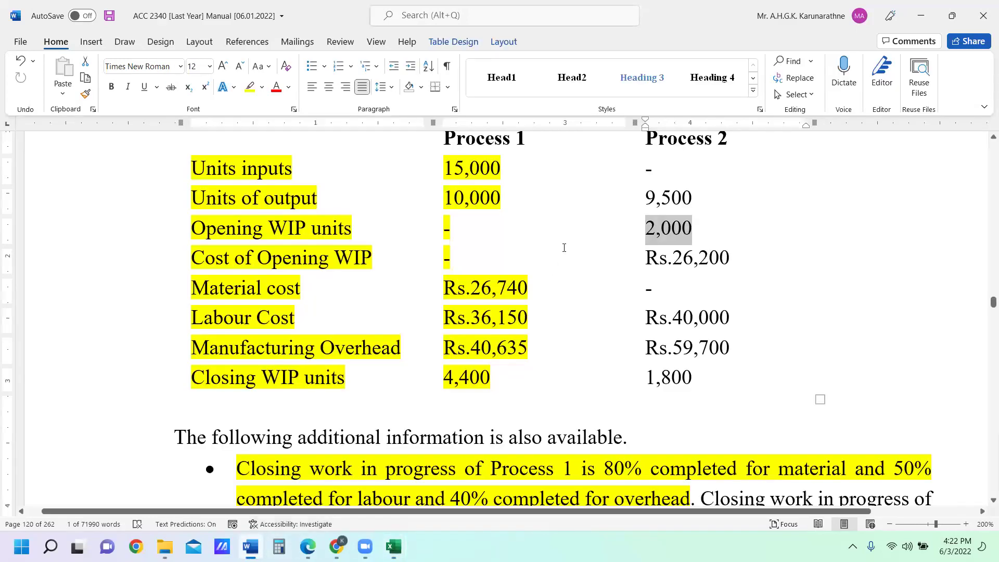
{"action": "triple_click", "coordinate": [665, 194]}
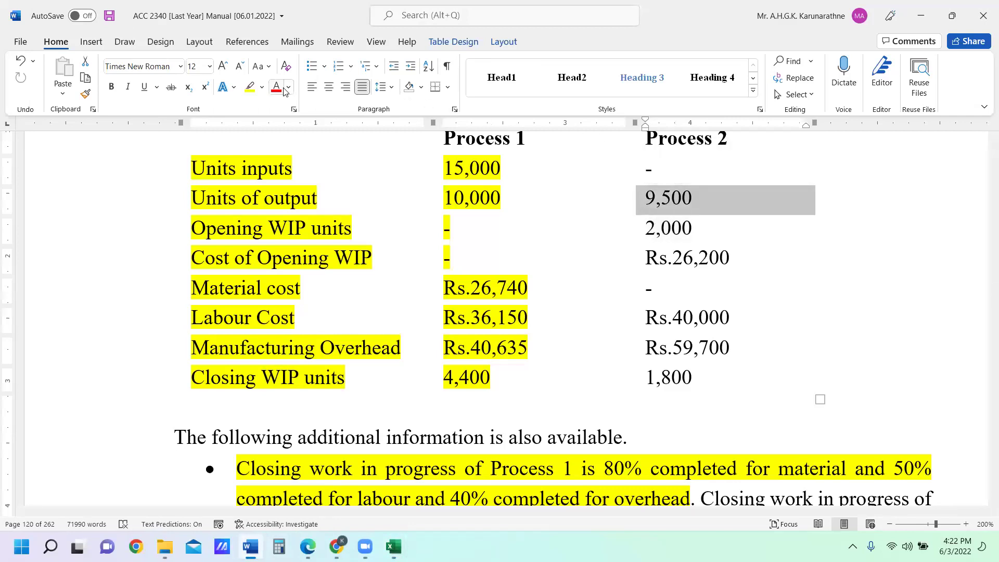
{"action": "left_click", "coordinate": [262, 87]}
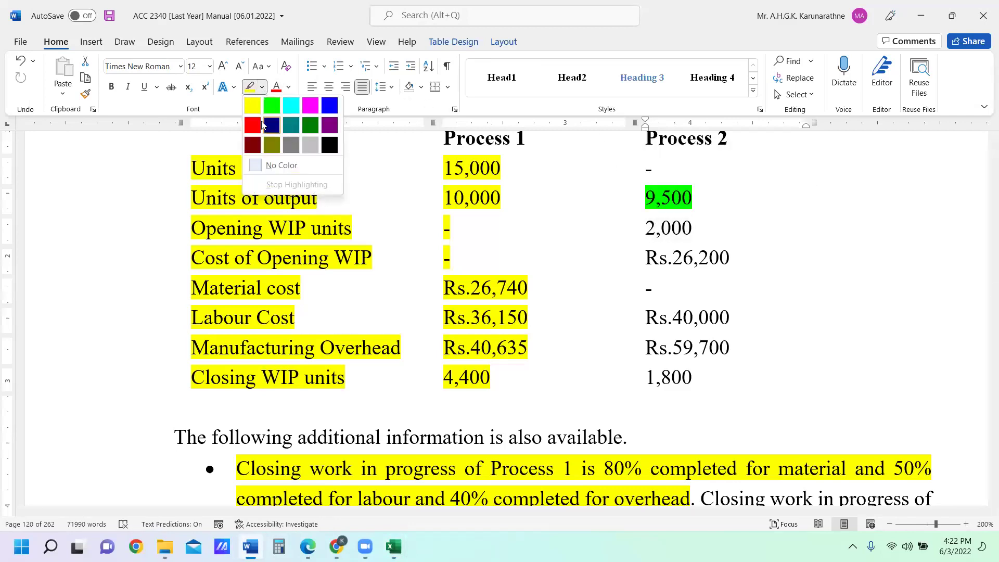
{"action": "key", "text": "Escape"}
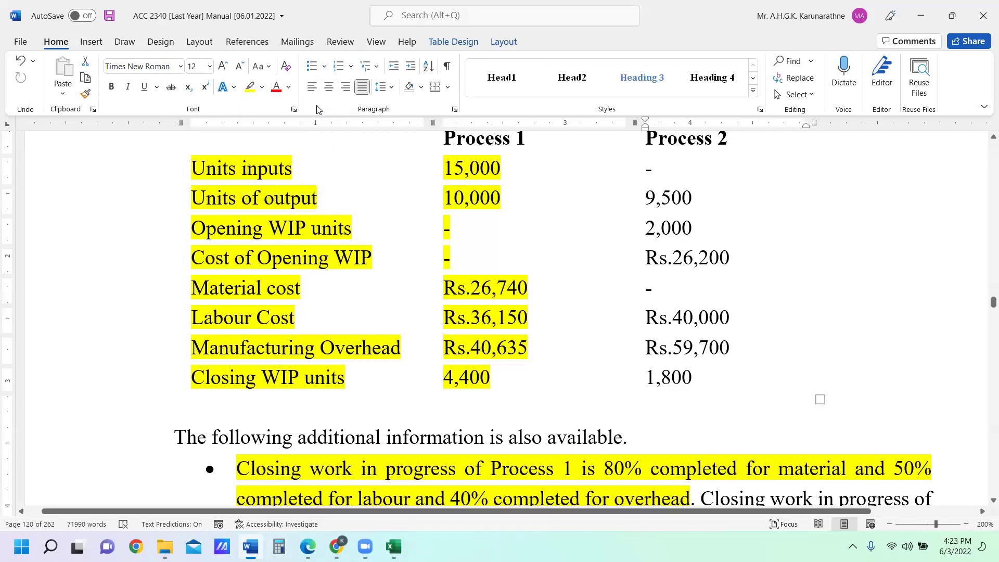
{"action": "double_click", "coordinate": [669, 228]}
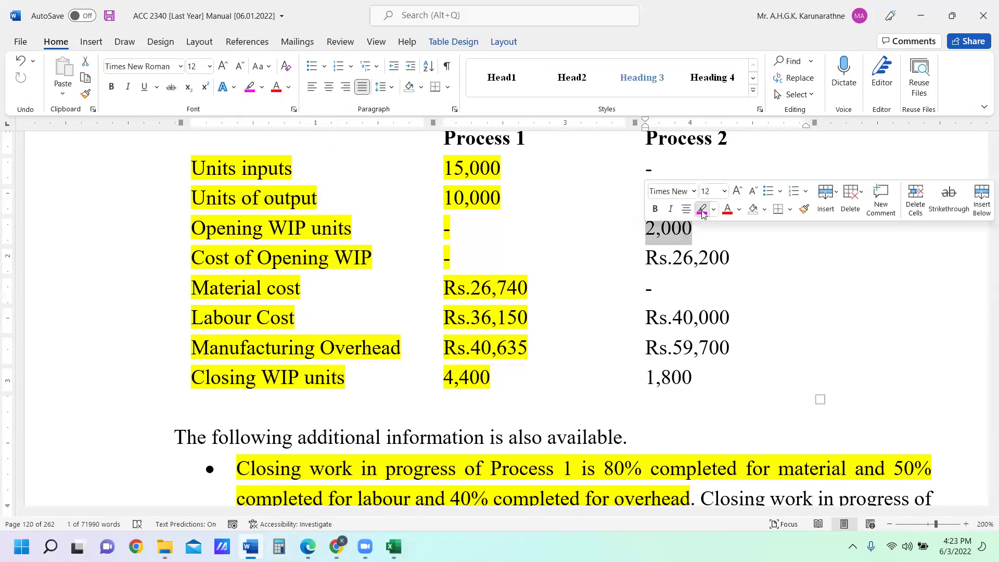
{"action": "left_click", "coordinate": [703, 210]}
{"action": "left_click_drag", "start_coordinate": [751, 251], "coordinate": [645, 257]}
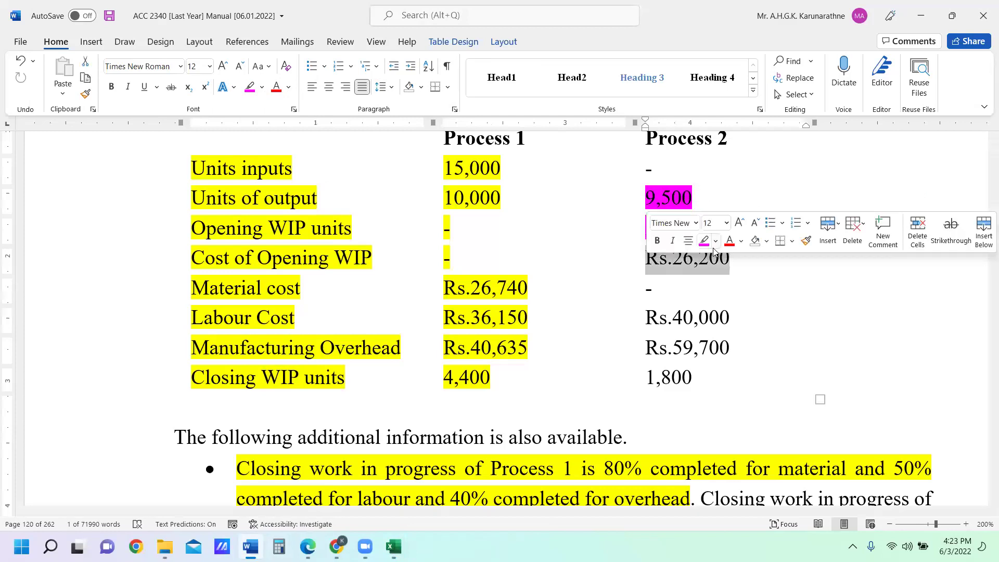
{"action": "left_click", "coordinate": [703, 241]}
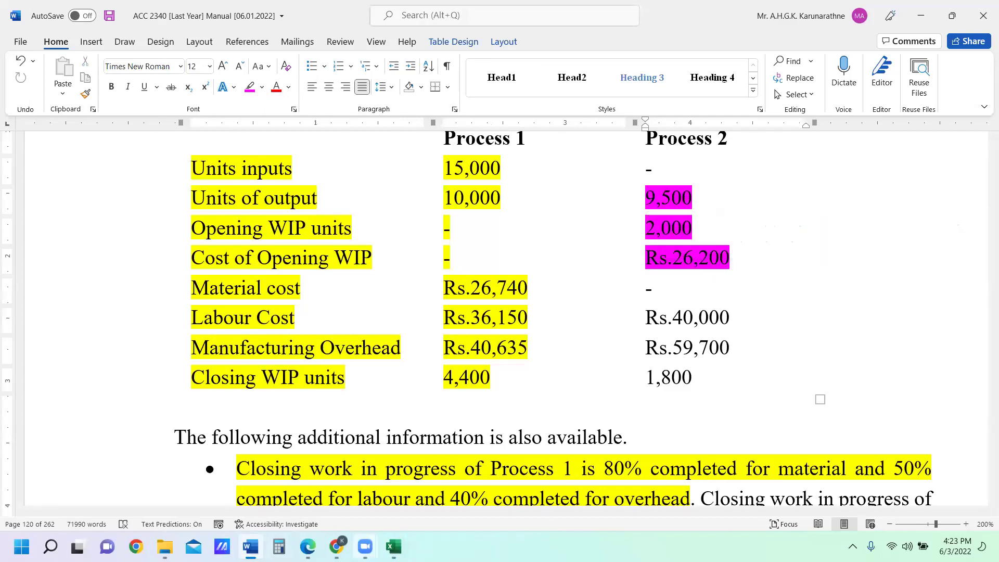
Switch to the PROCESS II MODEL workbook and enter 26400 as the opening work in progress cost
{"action": "mouse_move", "coordinate": [393, 547]}
{"action": "left_click", "coordinate": [393, 547]}
{"action": "left_click", "coordinate": [438, 489]}
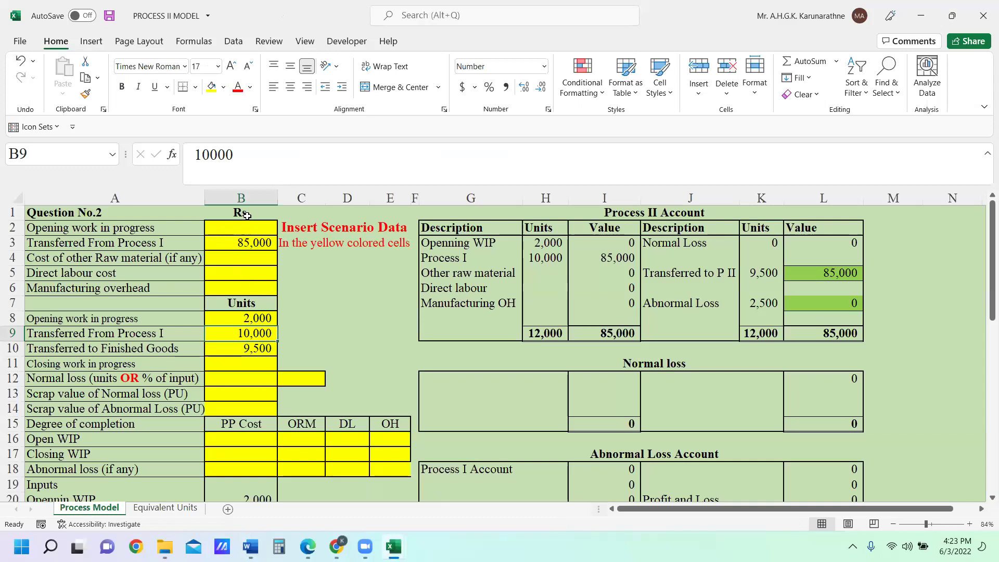
{"action": "left_click", "coordinate": [249, 231]}
{"action": "type", "text": "2"}
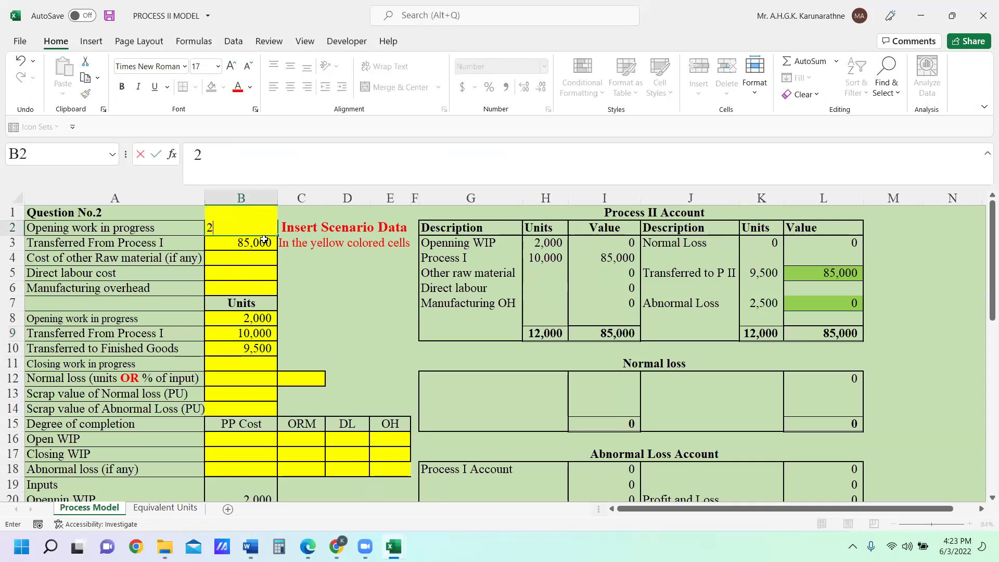
{"action": "type", "text": "6,400"}
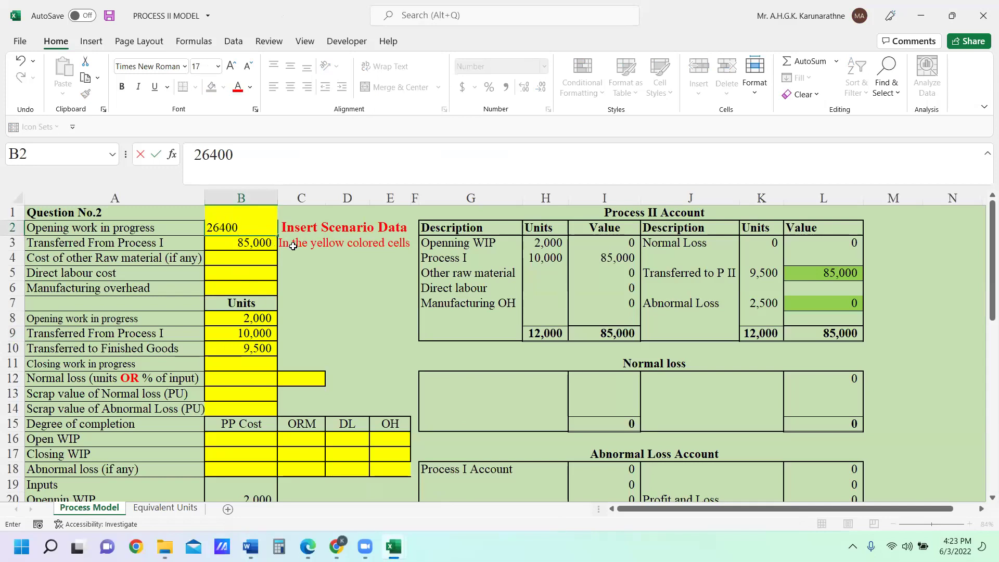
{"action": "key", "text": "Return"}
Check the Process 2 opening WIP cost in the Word manual and set the workbook's opening work in progress cost to 26,200
{"action": "mouse_move", "coordinate": [365, 546]}
{"action": "left_click", "coordinate": [251, 546]}
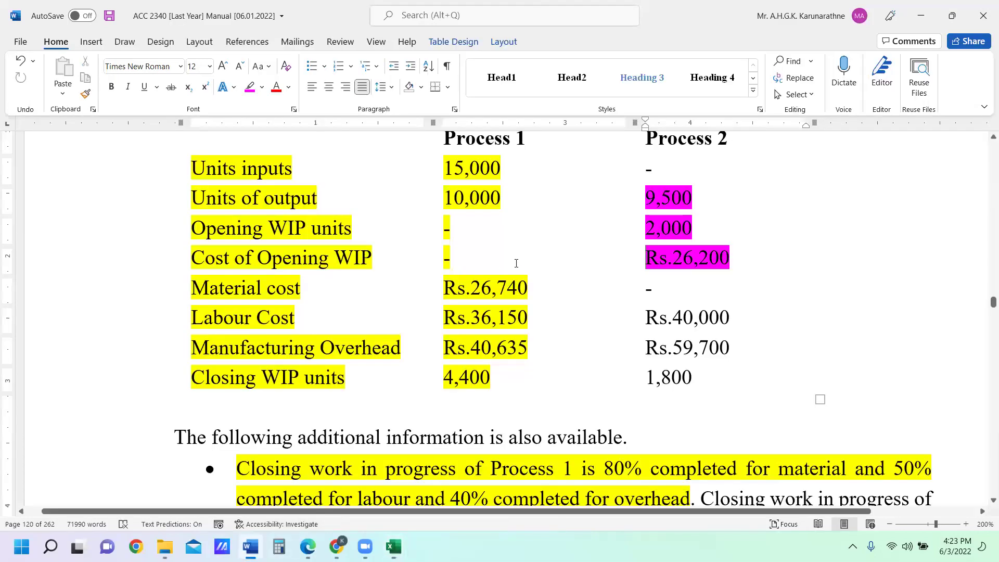
{"action": "mouse_move", "coordinate": [250, 546]}
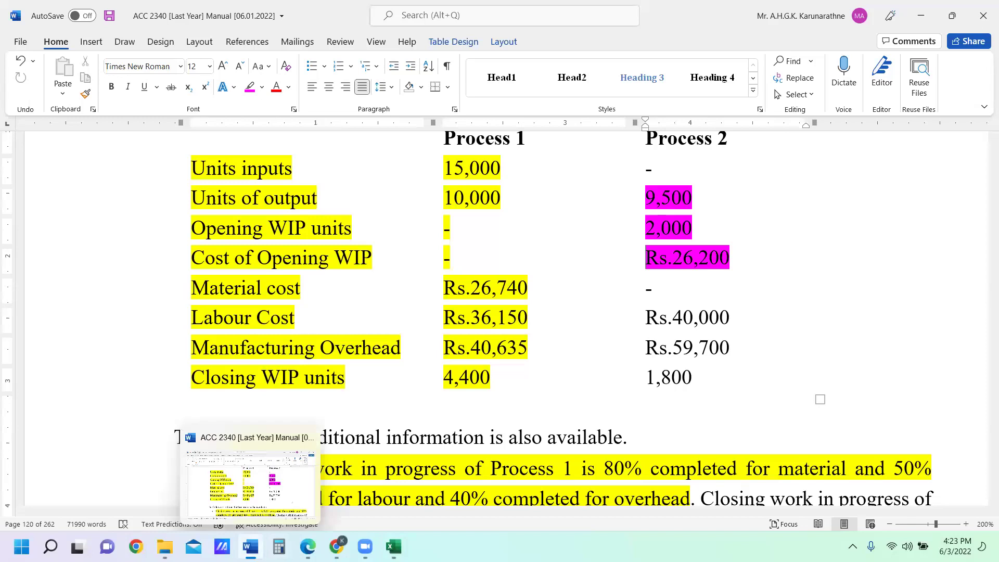
{"action": "mouse_move", "coordinate": [394, 546]}
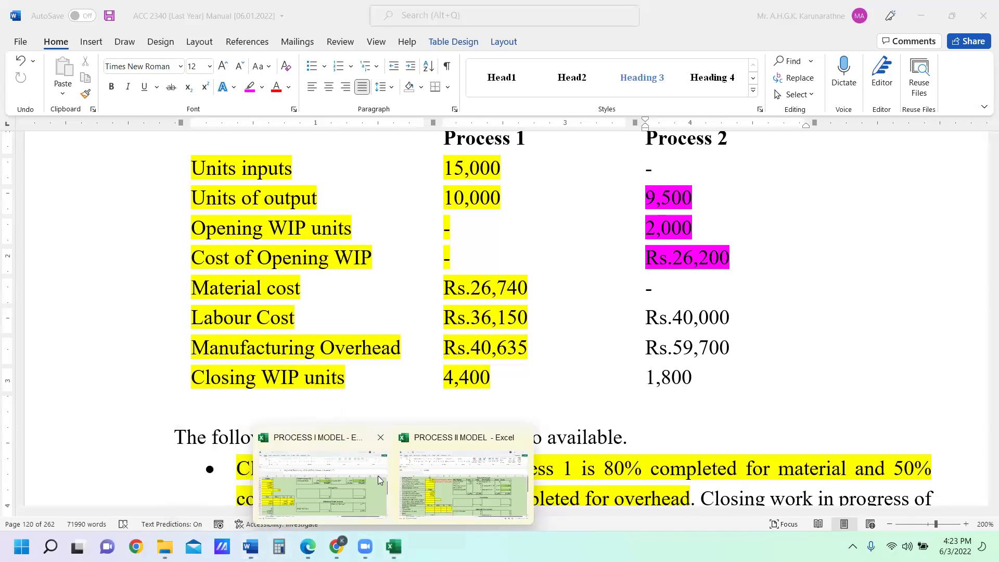
{"action": "left_click", "coordinate": [445, 486]}
{"action": "double_click", "coordinate": [273, 229]}
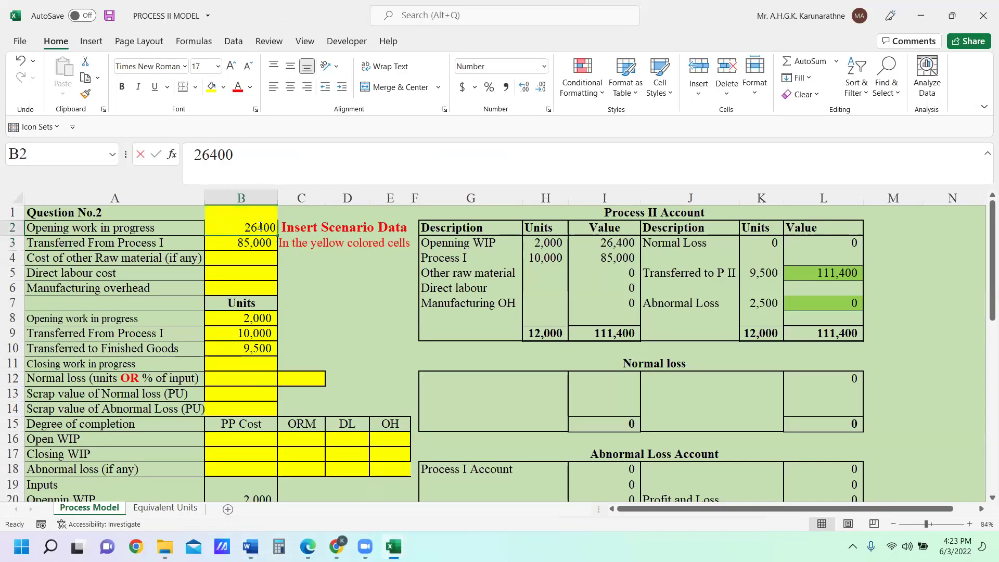
{"action": "key", "text": "Left"}
{"action": "key", "text": "Left"}
{"action": "key", "text": "BackSpace"}
{"action": "type", "text": "2"}
{"action": "key", "text": "Return"}
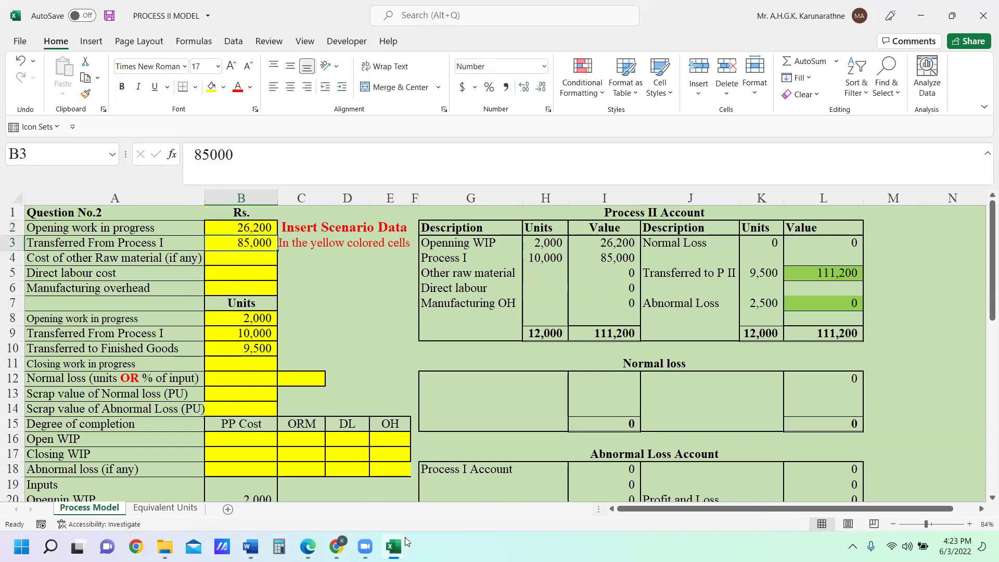
Look up the Process 2 labour cost in the Word manual and enter 40,000 as direct labour cost in the PROCESS II MODEL workbook
{"action": "mouse_move", "coordinate": [401, 541]}
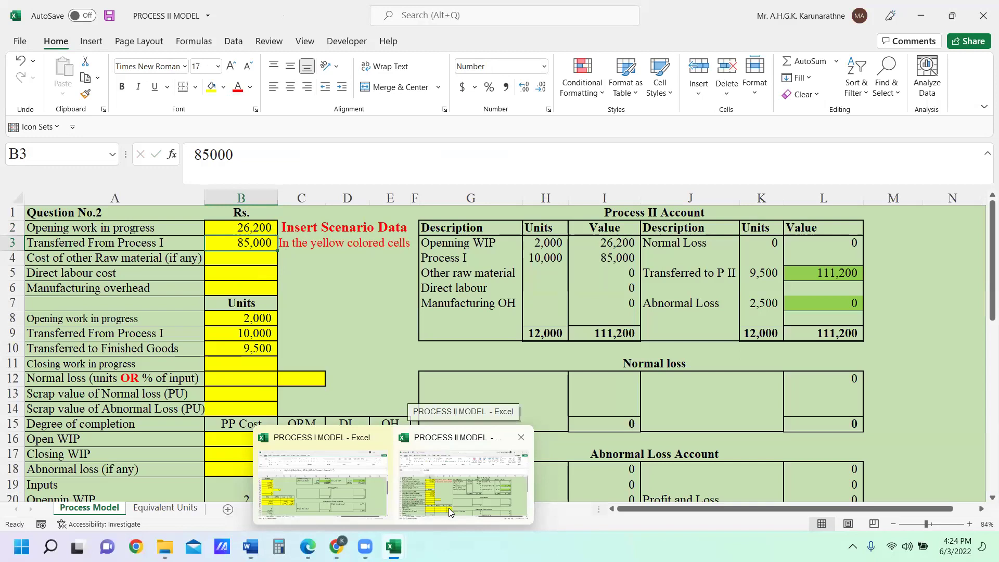
{"action": "left_click", "coordinate": [307, 503]}
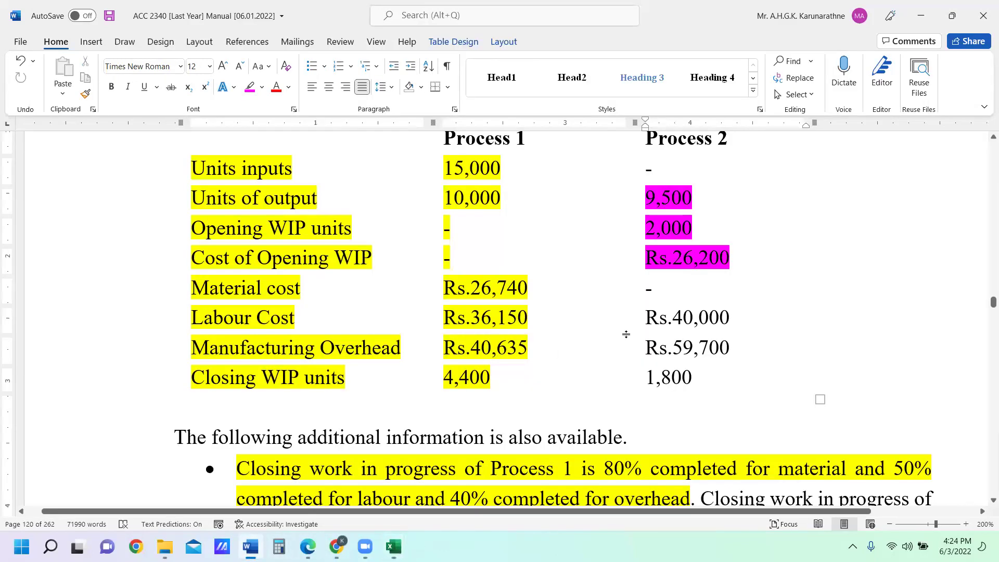
{"action": "left_click_drag", "start_coordinate": [734, 315], "coordinate": [721, 315]}
{"action": "left_click", "coordinate": [713, 265]}
{"action": "left_click_drag", "start_coordinate": [734, 319], "coordinate": [672, 318]}
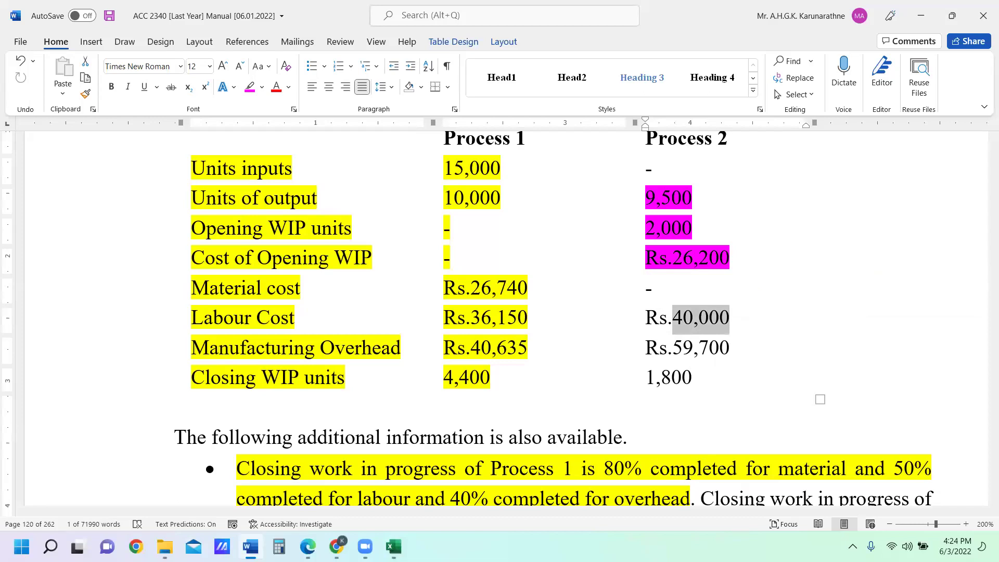
{"action": "mouse_move", "coordinate": [394, 546]}
{"action": "left_click", "coordinate": [433, 488]}
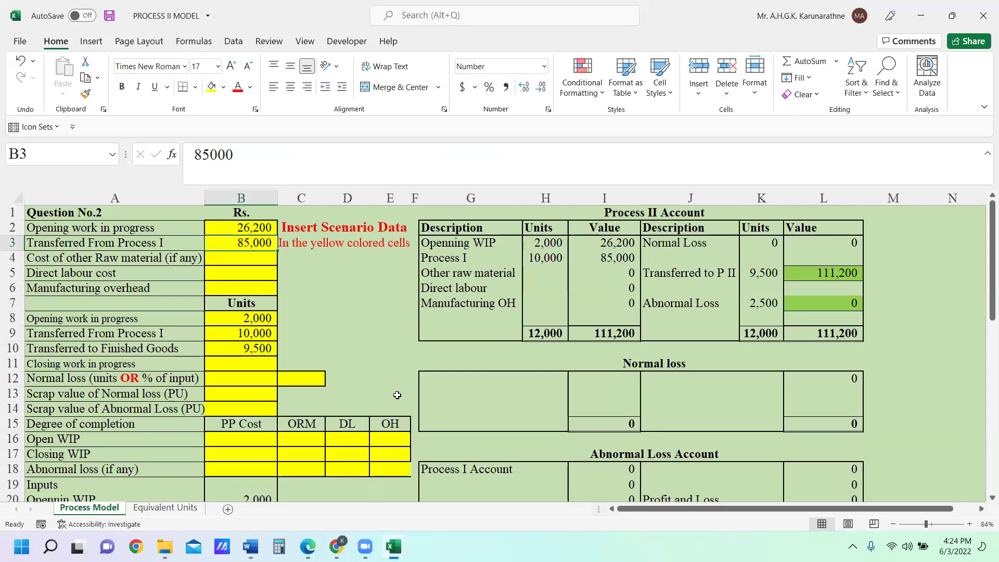
{"action": "left_click", "coordinate": [263, 276]}
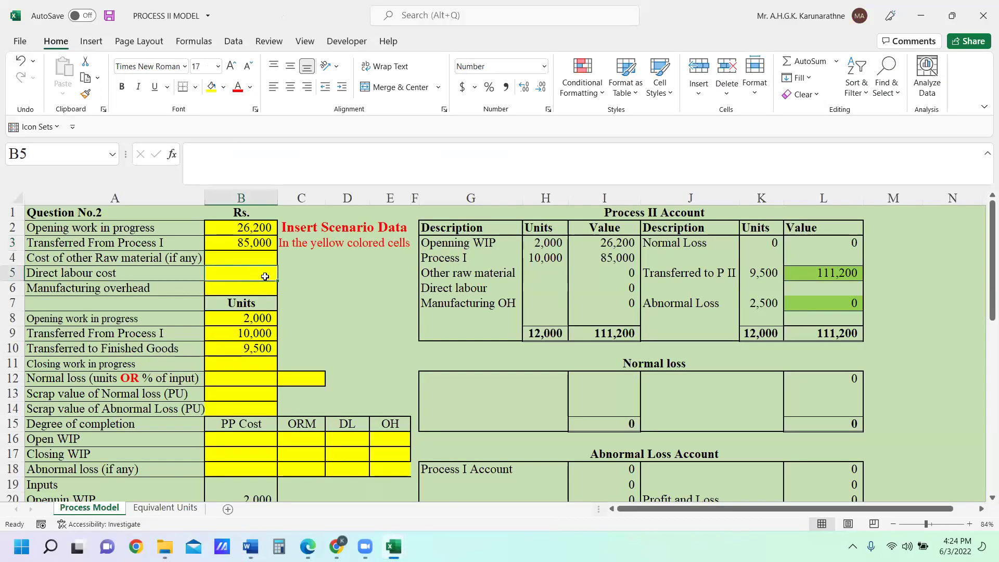
{"action": "type", "text": "40000"}
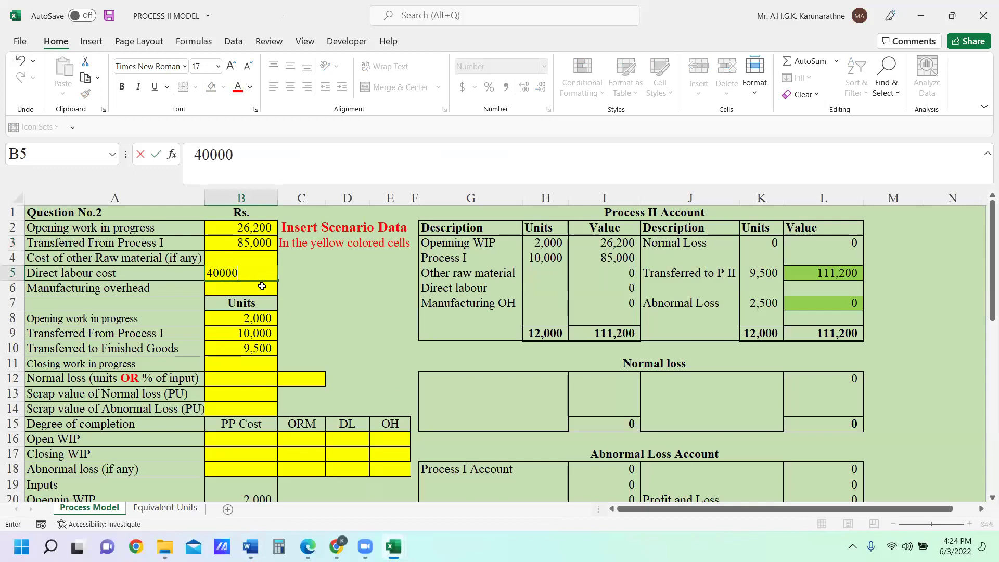
{"action": "key", "text": "Return"}
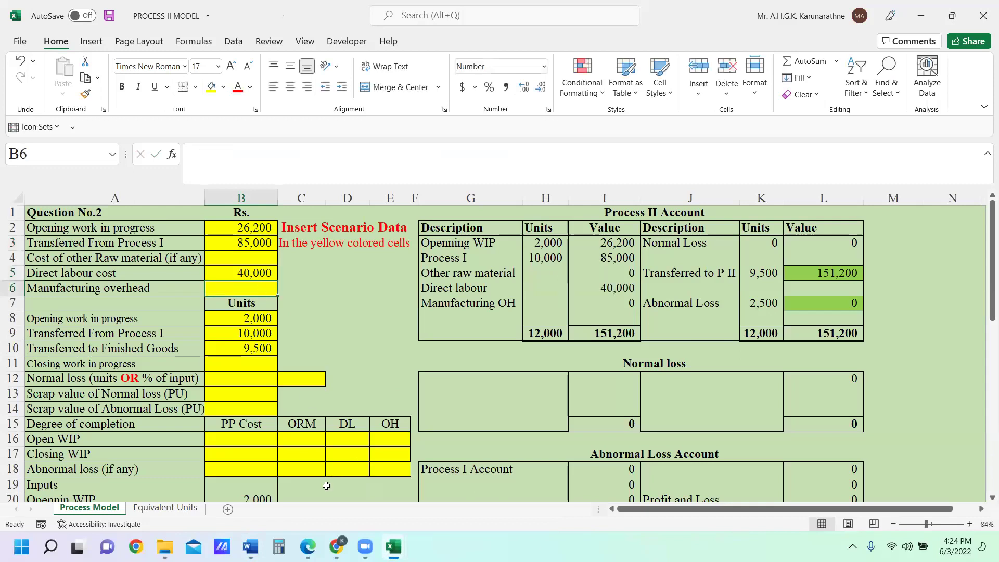
Look up the Process 2 overhead in the Word manual and enter 59,700 as manufacturing overhead in the PROCESS II MODEL workbook
{"action": "left_click", "coordinate": [393, 546]}
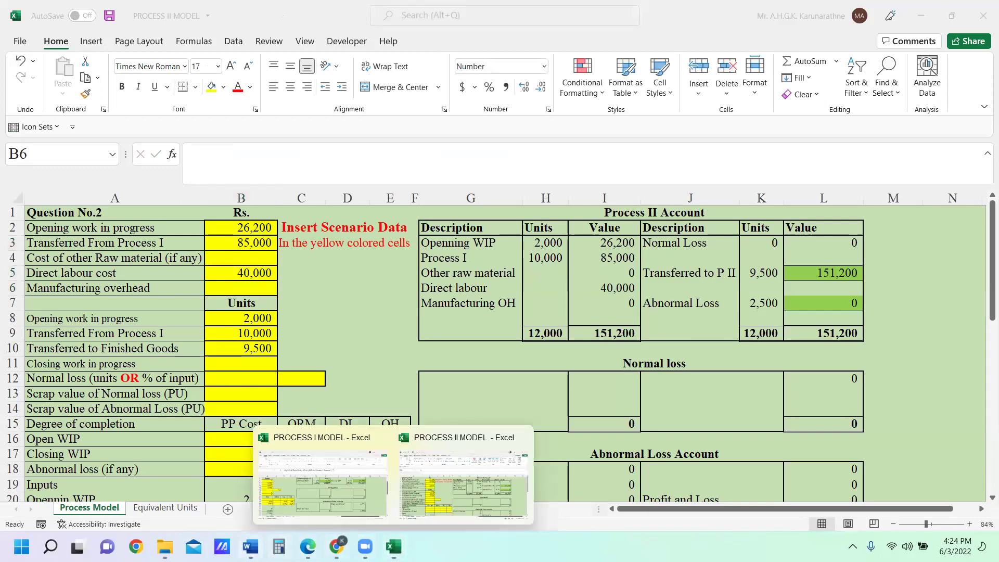
{"action": "left_click", "coordinate": [250, 546]}
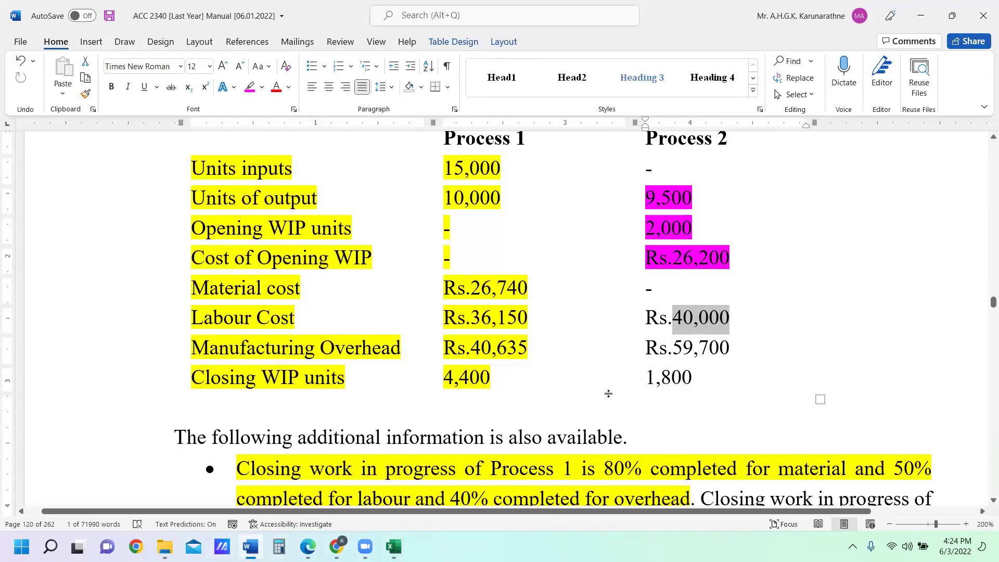
{"action": "left_click", "coordinate": [394, 547]}
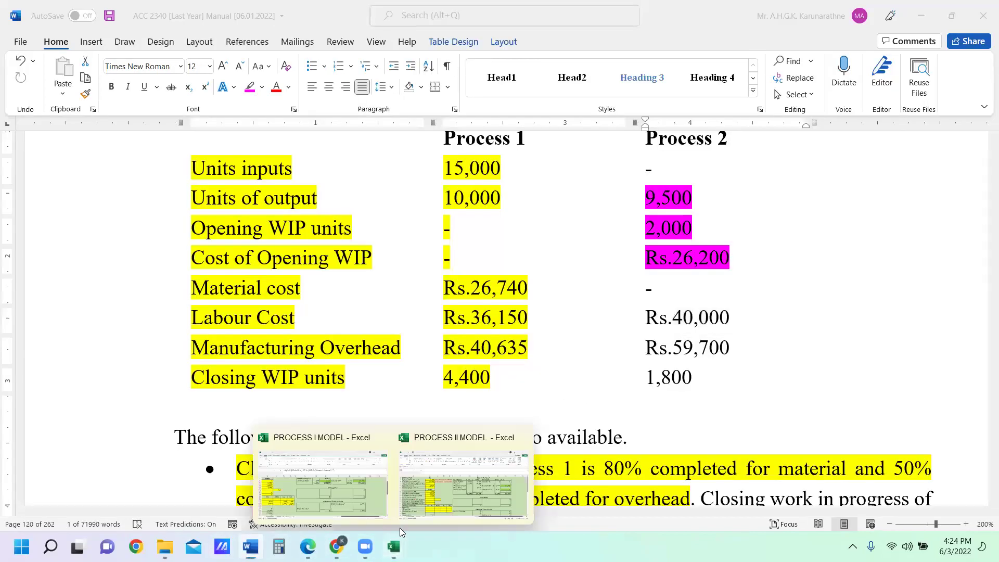
{"action": "left_click", "coordinate": [451, 482]}
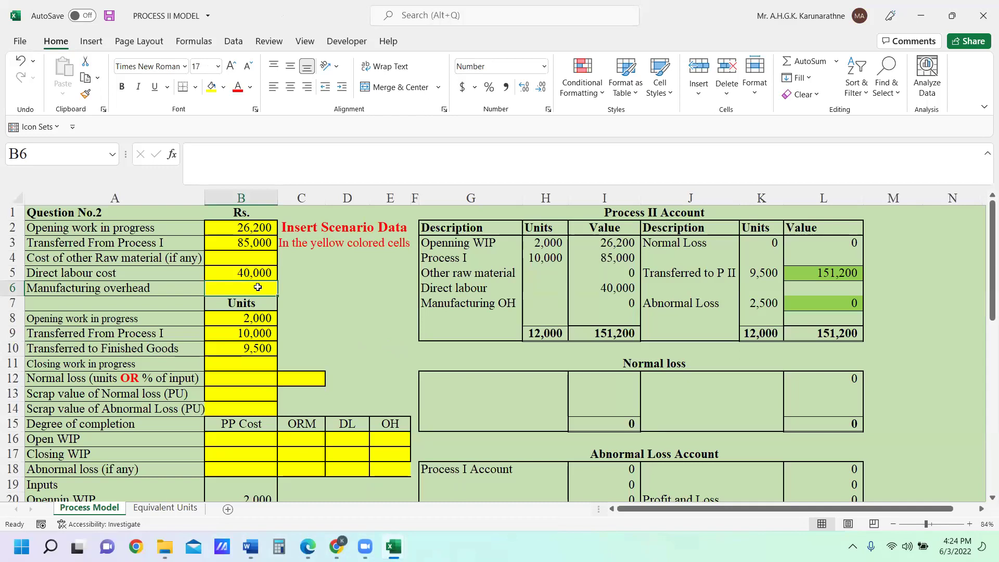
{"action": "type", "text": "59,700"}
{"action": "left_click", "coordinate": [358, 301]}
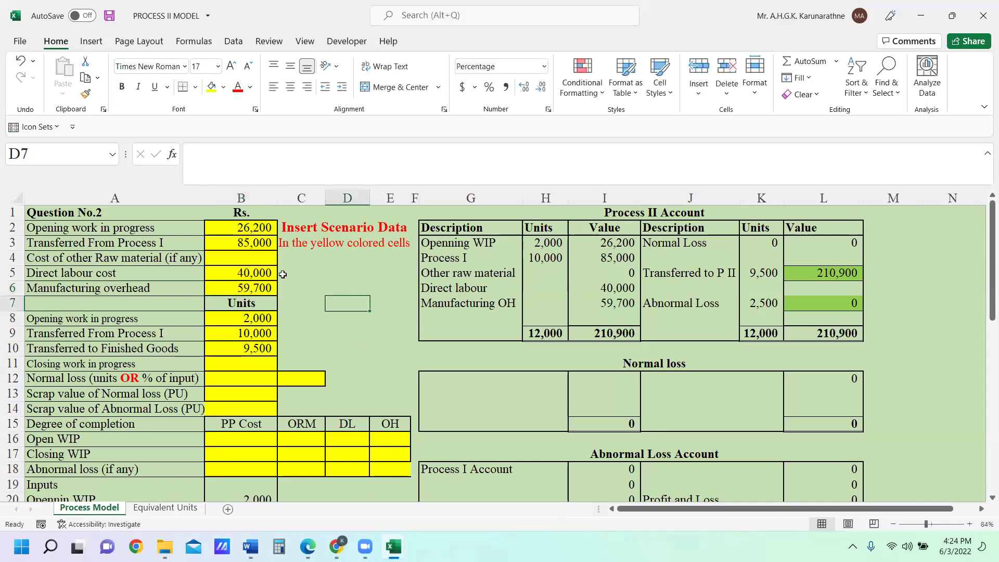
{"action": "left_click", "coordinate": [238, 260]}
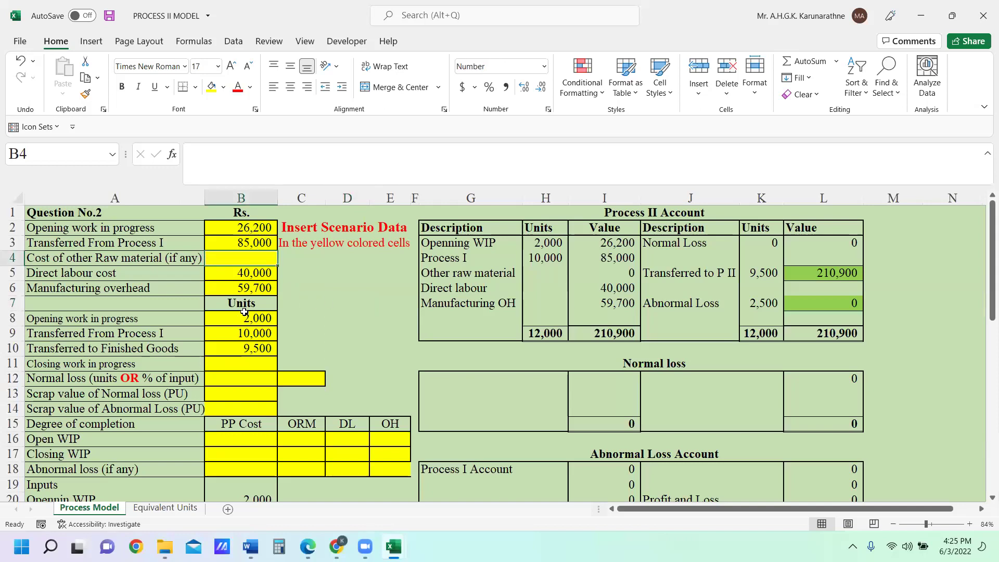
Switch to the Word manual and highlight the Process 2 labour cost and manufacturing overhead values in pink
{"action": "mouse_move", "coordinate": [394, 546]}
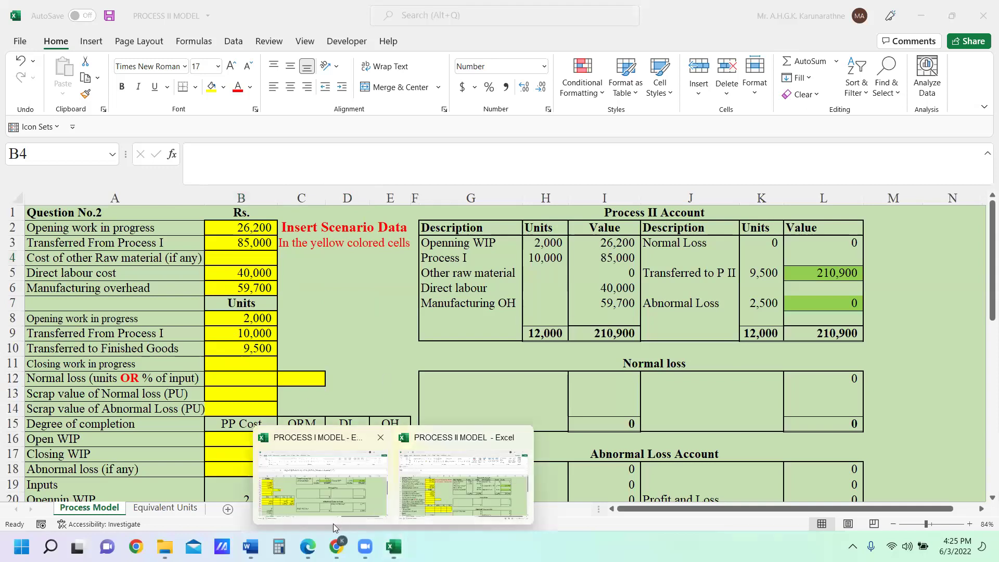
{"action": "left_click", "coordinate": [250, 546]}
{"action": "scroll", "coordinate": [551, 328], "scroll_direction": "down", "scroll_amount": 3}
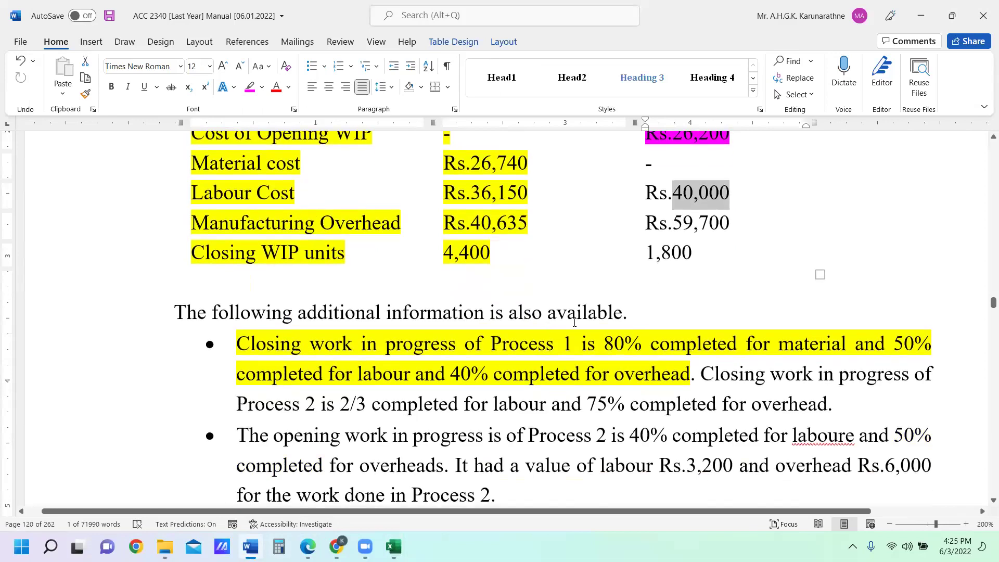
{"action": "left_click_drag", "start_coordinate": [736, 228], "coordinate": [647, 194]}
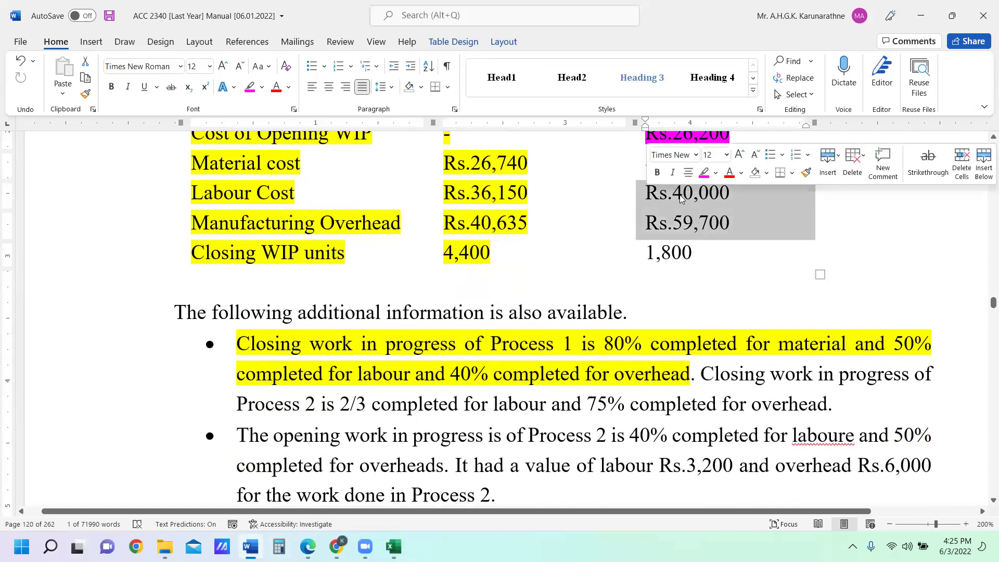
{"action": "left_click", "coordinate": [703, 173]}
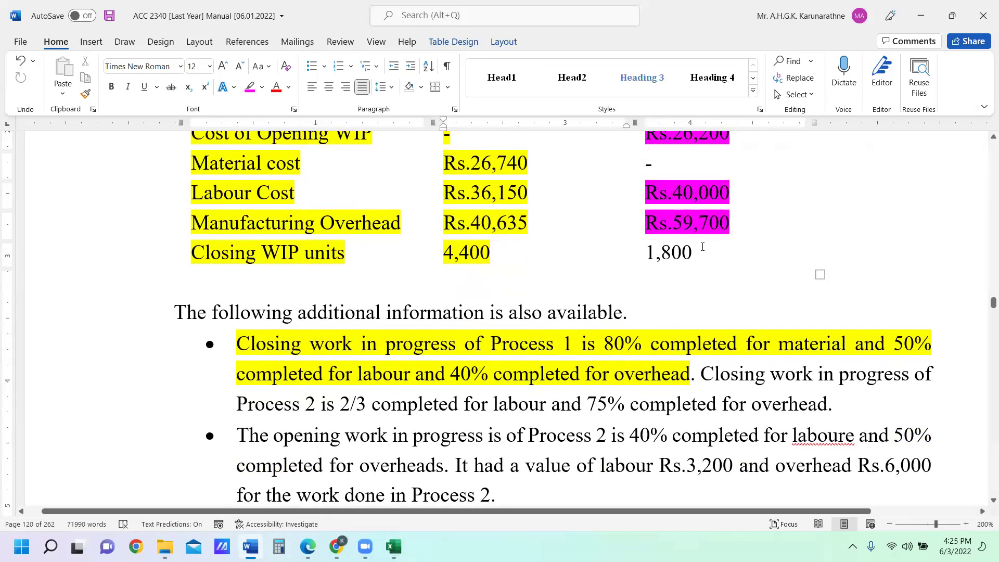
Highlight the Process 2 closing WIP units value in pink in the manual's data table
{"action": "key", "text": "Return"}
{"action": "left_click_drag", "start_coordinate": [689, 252], "coordinate": [640, 257]}
{"action": "left_click", "coordinate": [696, 235]}
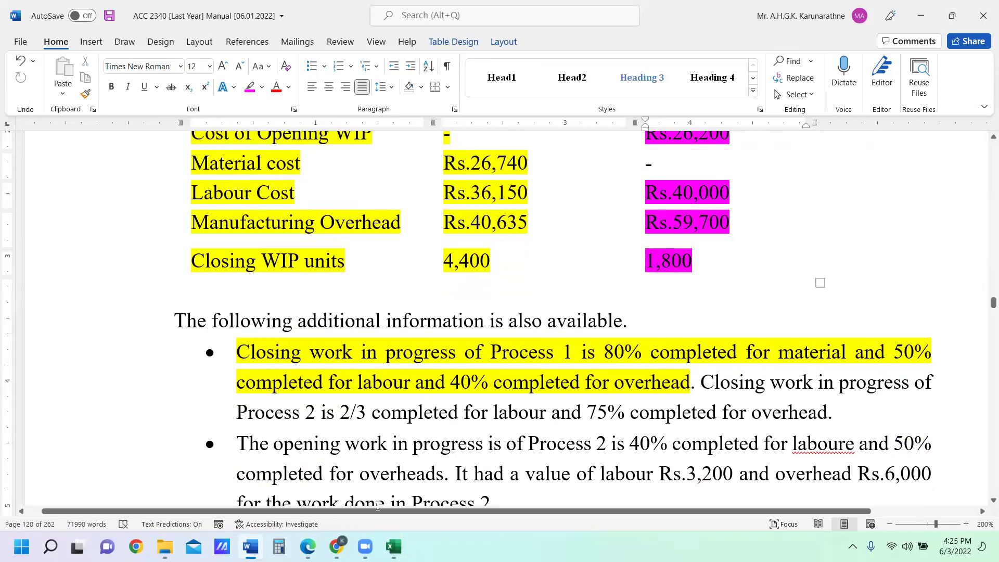
Switch to the PROCESS II MODEL workbook and enter 1,800 as the closing work in progress units
{"action": "mouse_move", "coordinate": [395, 538]}
{"action": "left_click", "coordinate": [463, 481]}
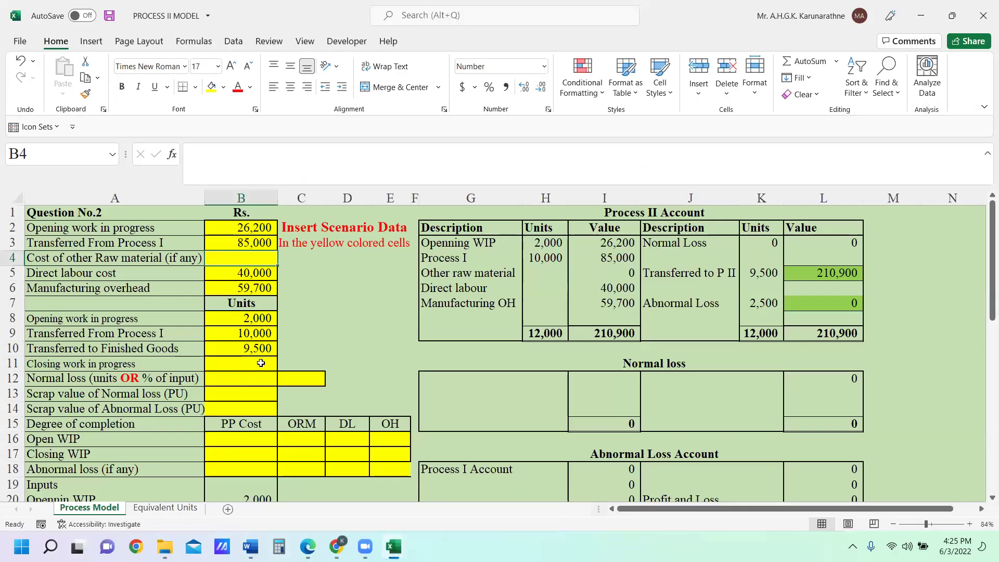
{"action": "left_click", "coordinate": [238, 365]}
{"action": "type", "text": "1,8"}
{"action": "type", "text": "00"}
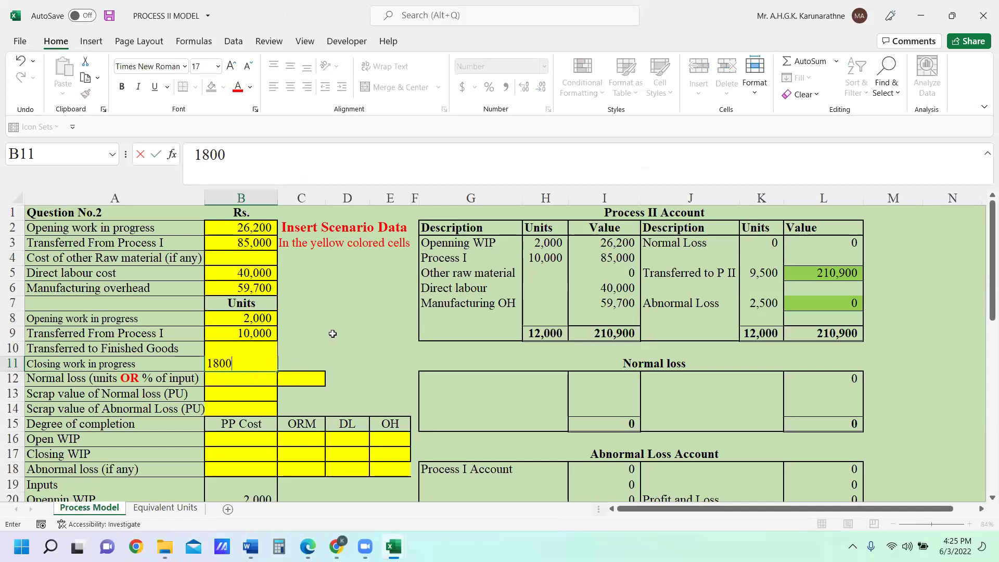
{"action": "left_click", "coordinate": [332, 333]}
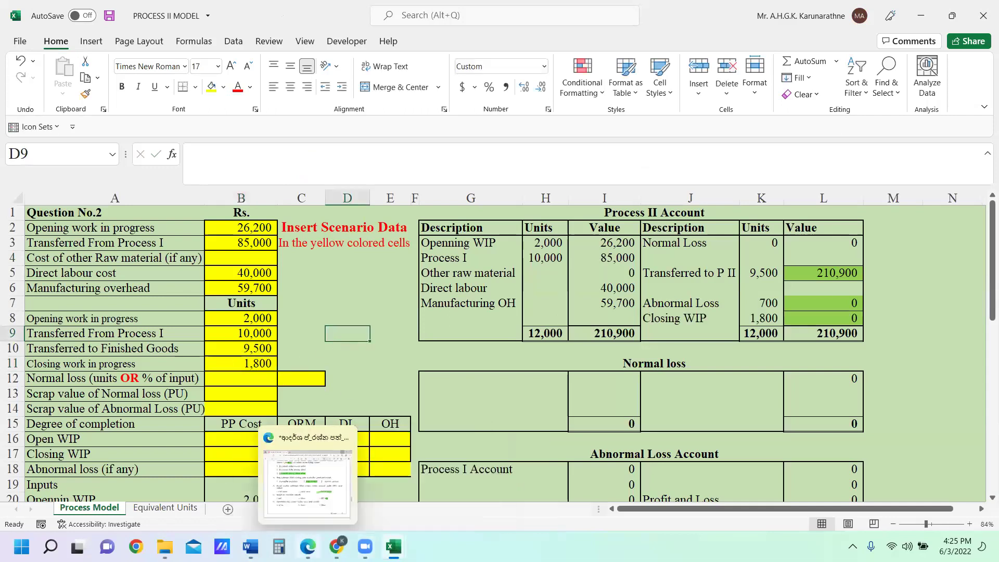
Look up the Process 2 closing WIP completion in the Word manual and enter =2/3 as the workbook's closing WIP direct labour completion
{"action": "left_click", "coordinate": [251, 546]}
{"action": "scroll", "coordinate": [522, 323], "scroll_direction": "down", "scroll_amount": 5}
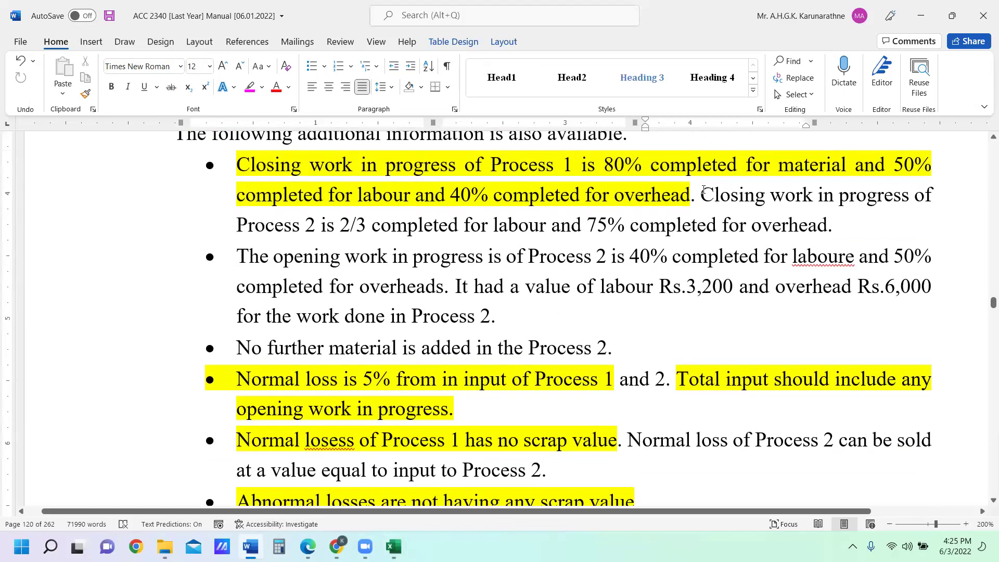
{"action": "left_click_drag", "start_coordinate": [702, 193], "coordinate": [853, 196]}
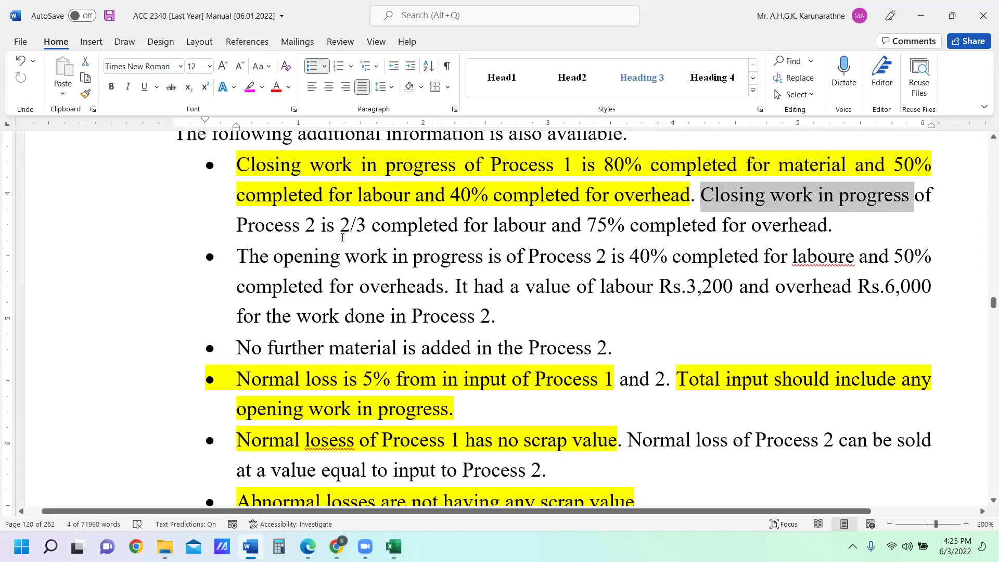
{"action": "scroll", "coordinate": [401, 224], "scroll_direction": "up", "scroll_amount": 2}
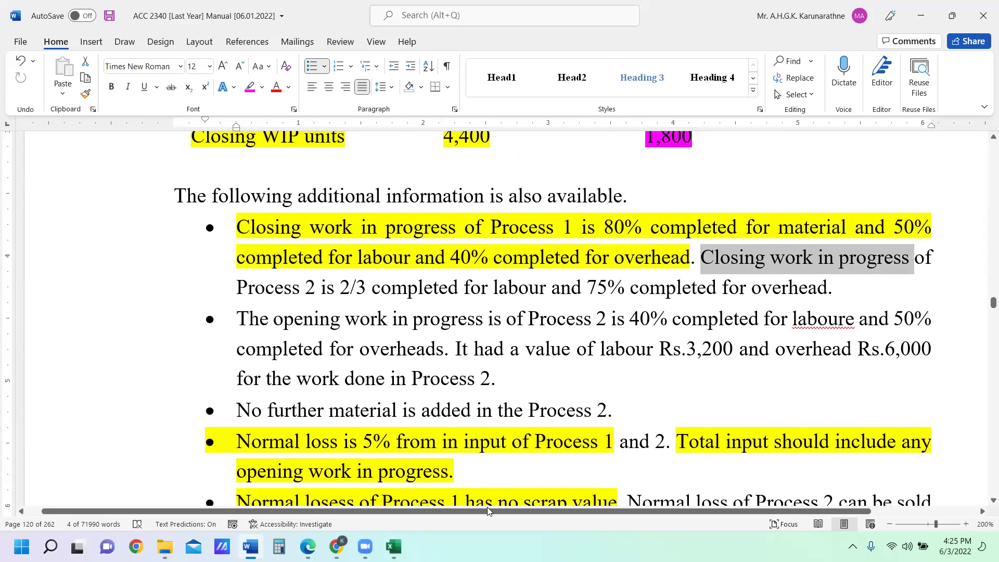
{"action": "left_click", "coordinate": [394, 546]}
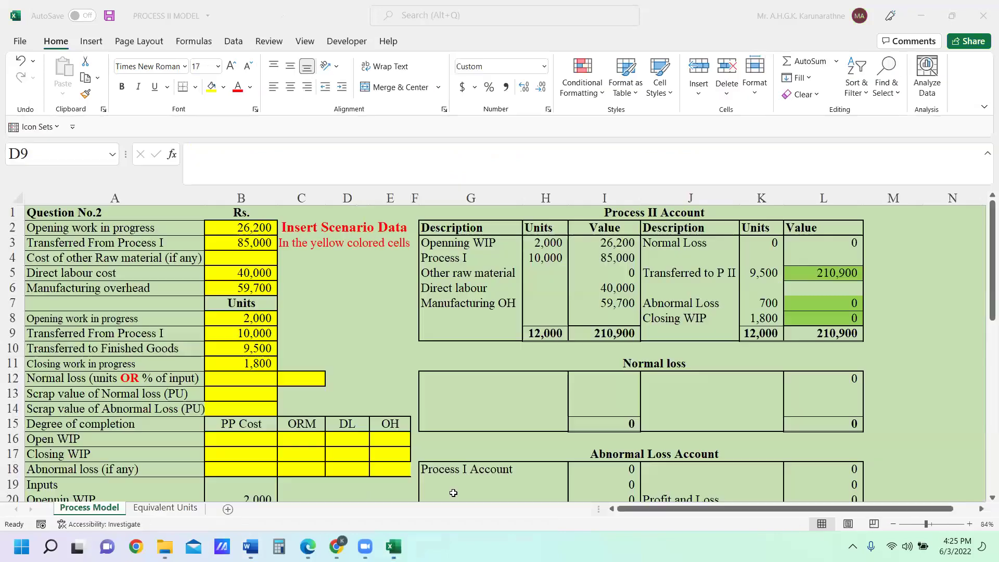
{"action": "left_click", "coordinate": [451, 499]}
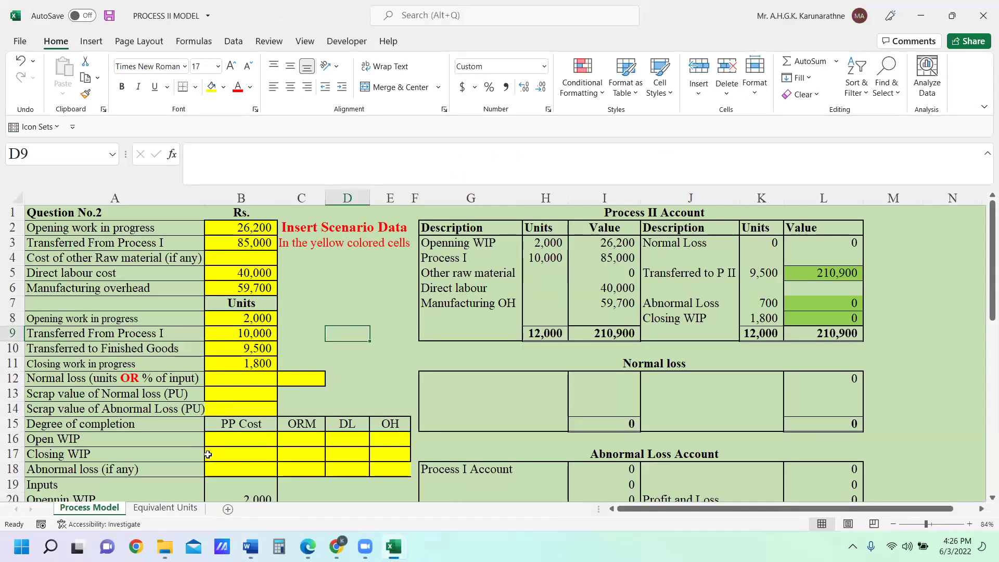
{"action": "left_click", "coordinate": [104, 458]}
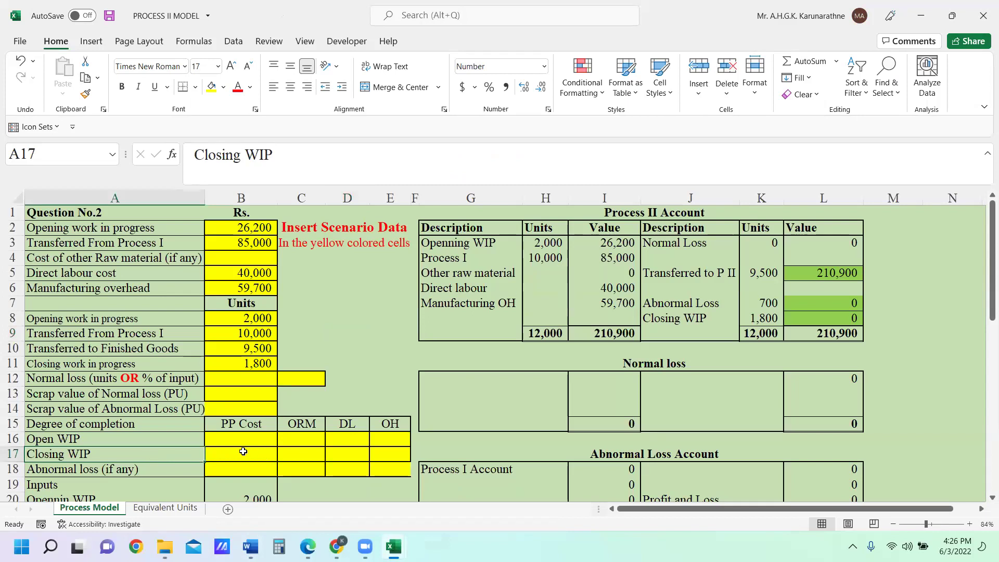
{"action": "left_click", "coordinate": [345, 440]}
{"action": "left_click", "coordinate": [345, 453]}
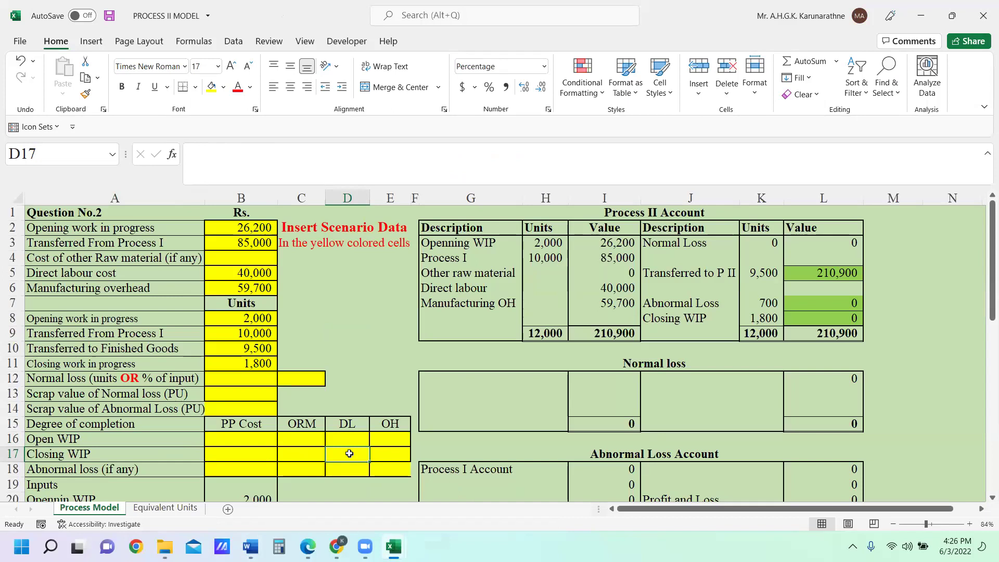
{"action": "type", "text": "=2/3"}
{"action": "key", "text": "Return"}
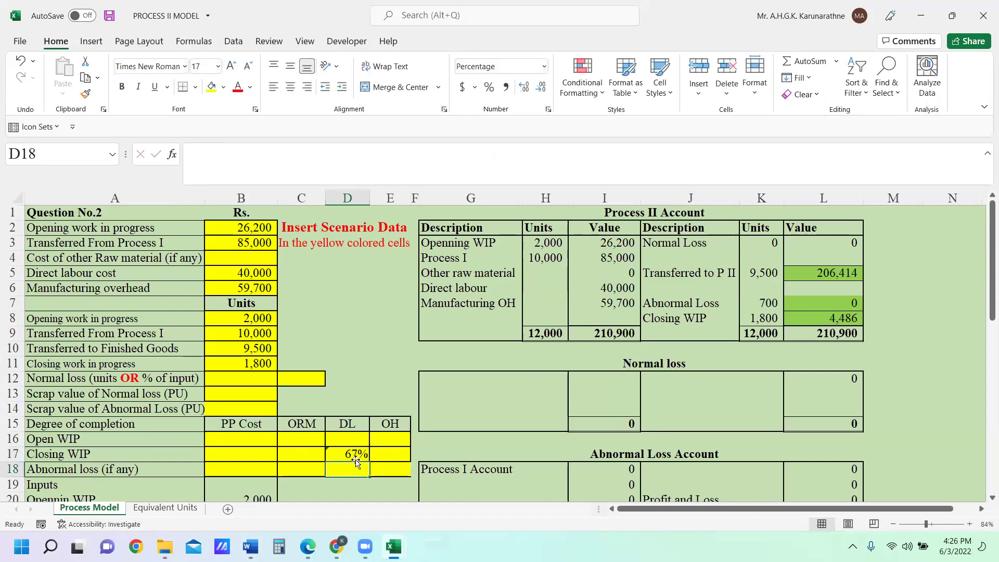
Check the closing WIP overhead completion in the Word manual and enter 75% under OH for closing WIP in the PROCESS II MODEL workbook
{"action": "left_click", "coordinate": [354, 455]}
{"action": "left_click", "coordinate": [390, 454]}
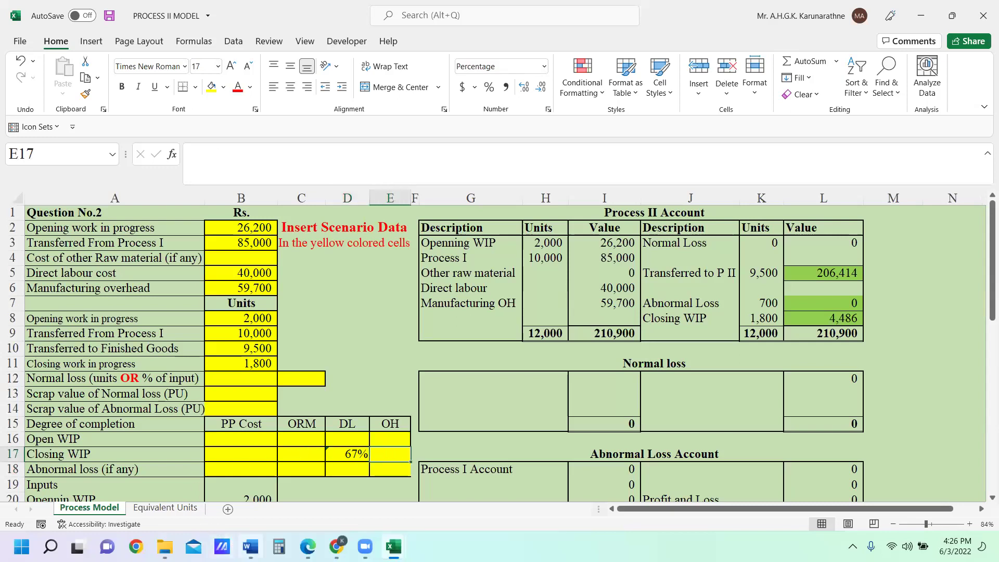
{"action": "left_click", "coordinate": [250, 546]}
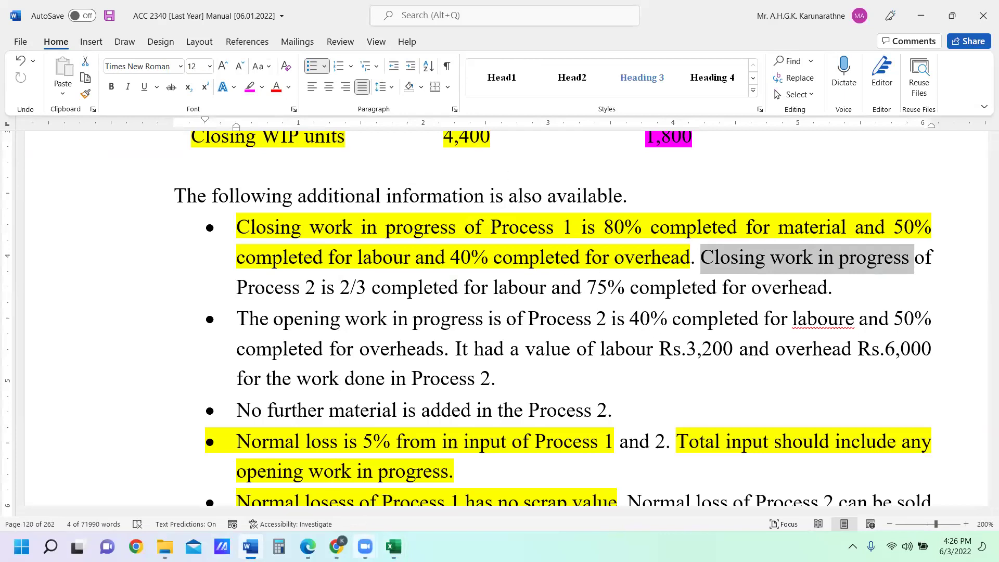
{"action": "left_click", "coordinate": [393, 546]}
{"action": "left_click", "coordinate": [465, 486]}
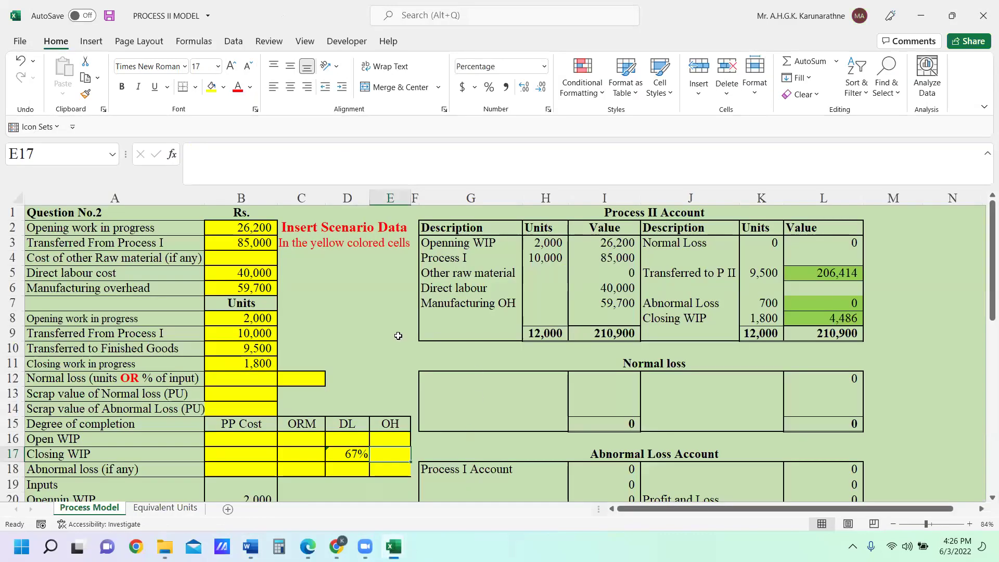
{"action": "type", "text": "75"}
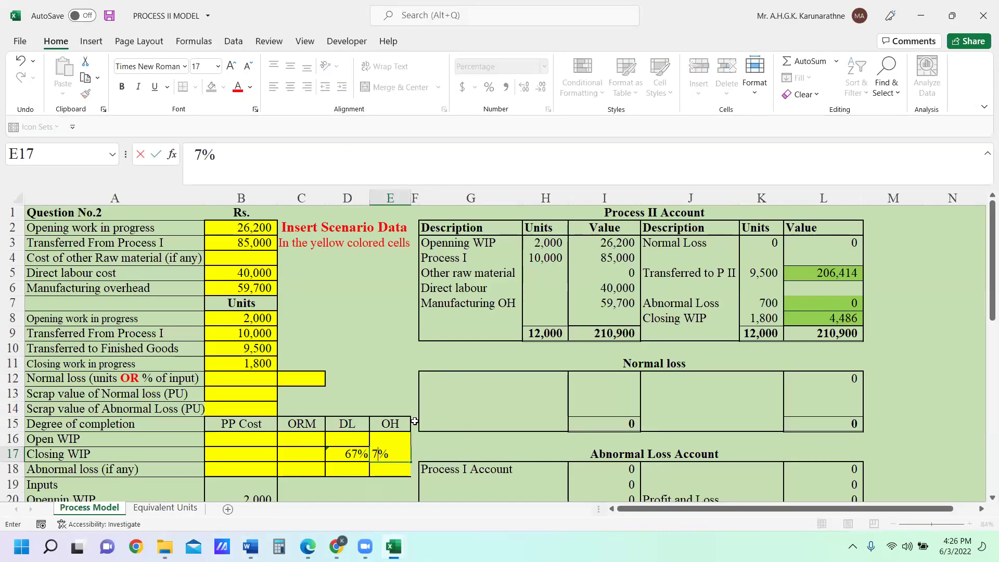
{"action": "key", "text": "Return"}
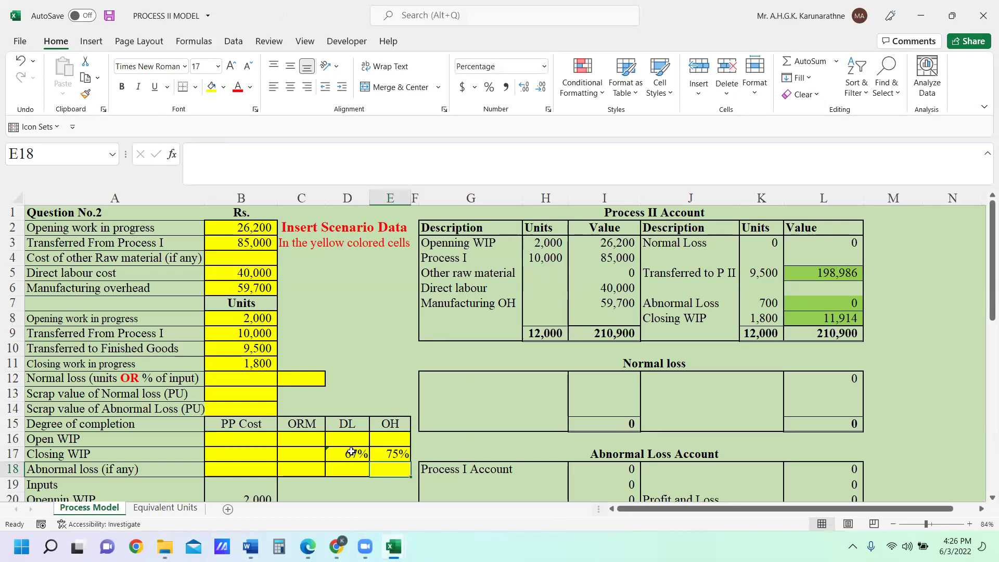
Switch to the Word manual and delete the extra "is" after "The opening work in progress" in the Process 2 bullet
{"action": "mouse_move", "coordinate": [393, 547]}
{"action": "left_click", "coordinate": [251, 546]}
{"action": "scroll", "coordinate": [523, 355], "scroll_direction": "down", "scroll_amount": 2}
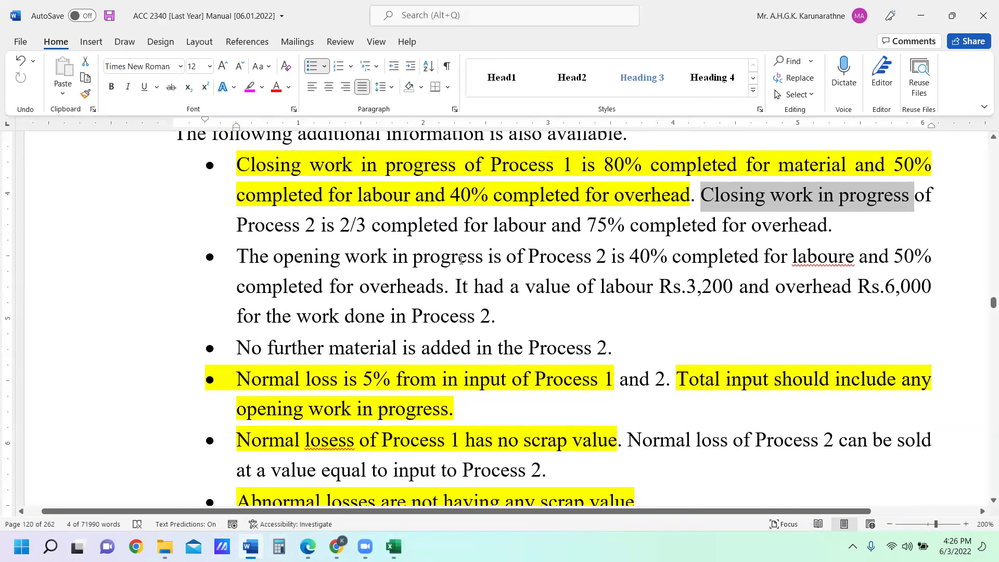
{"action": "left_click_drag", "start_coordinate": [505, 254], "coordinate": [494, 256]}
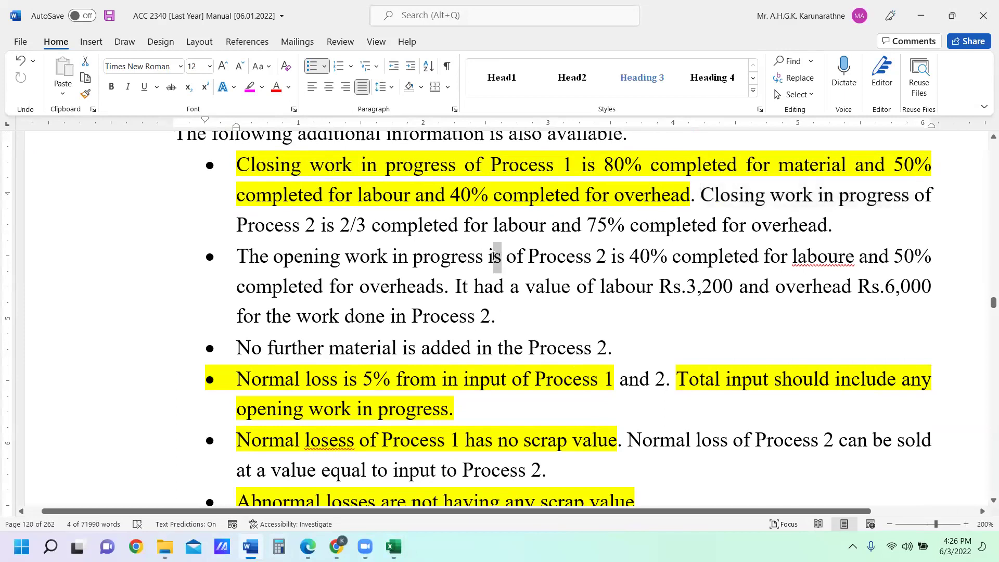
{"action": "key", "text": "Delete"}
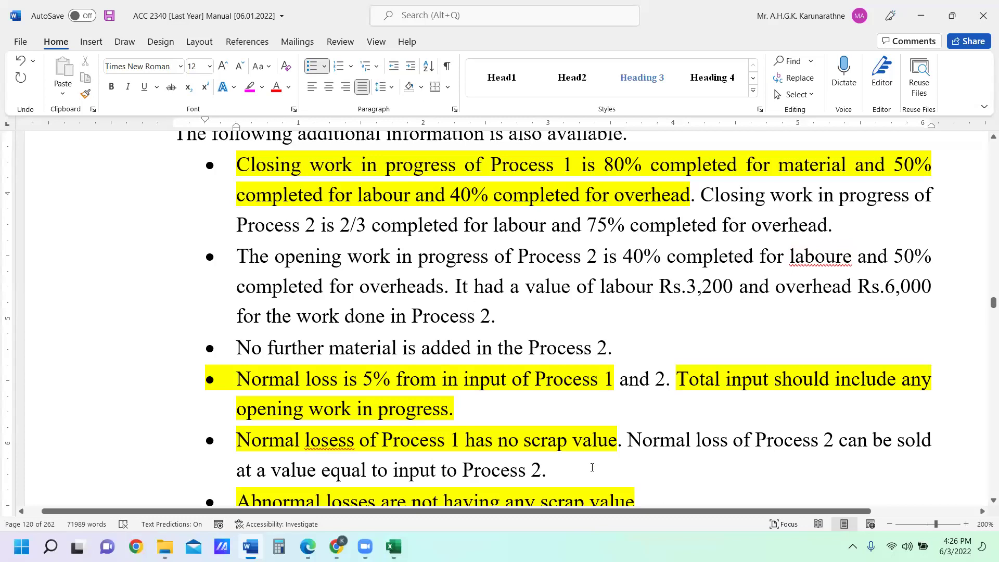
Check the opening WIP completion in the manual and enter 40% direct labour and 50% overhead for open WIP in the PROCESS II MODEL workbook
{"action": "mouse_move", "coordinate": [394, 546]}
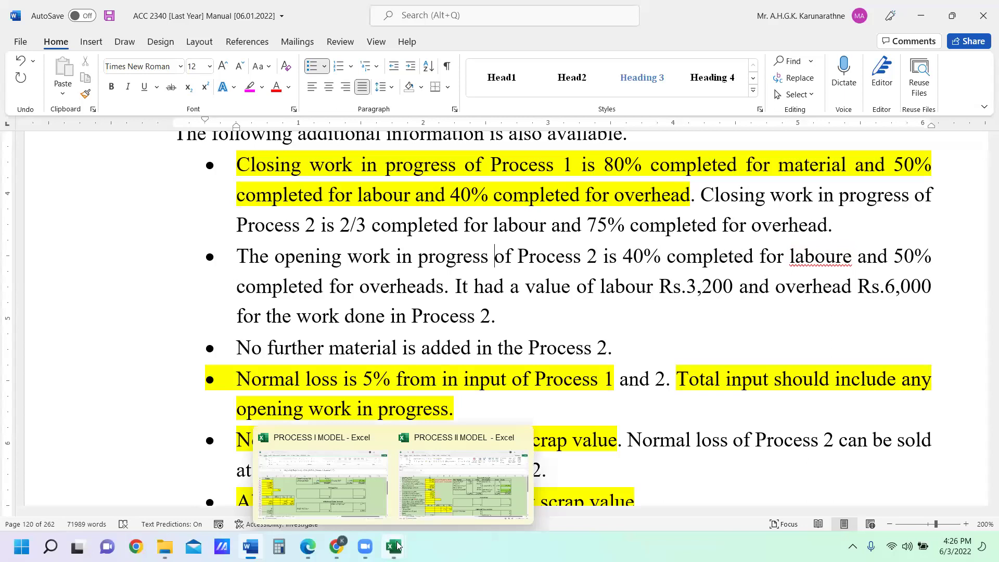
{"action": "left_click", "coordinate": [463, 505]}
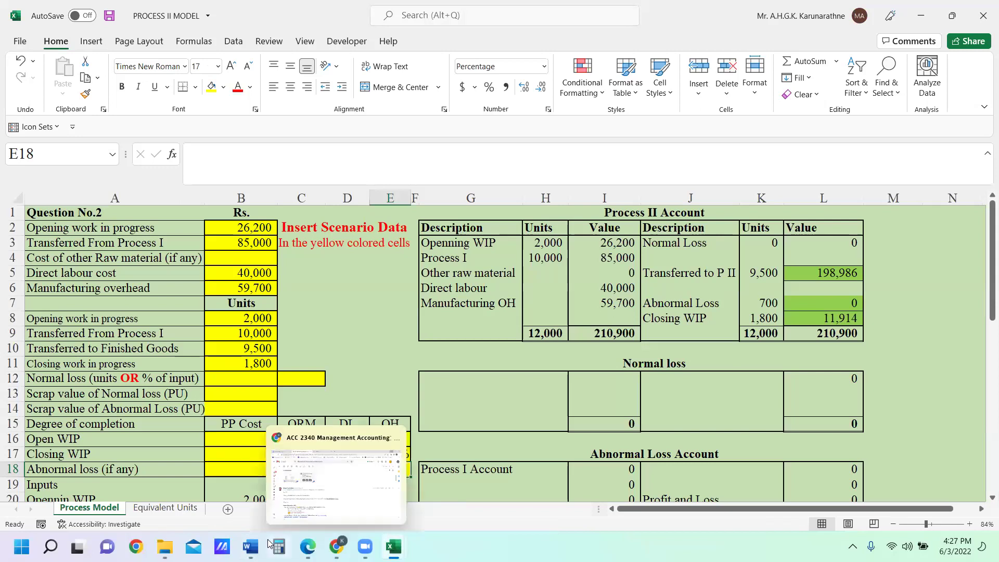
{"action": "left_click", "coordinate": [250, 547]}
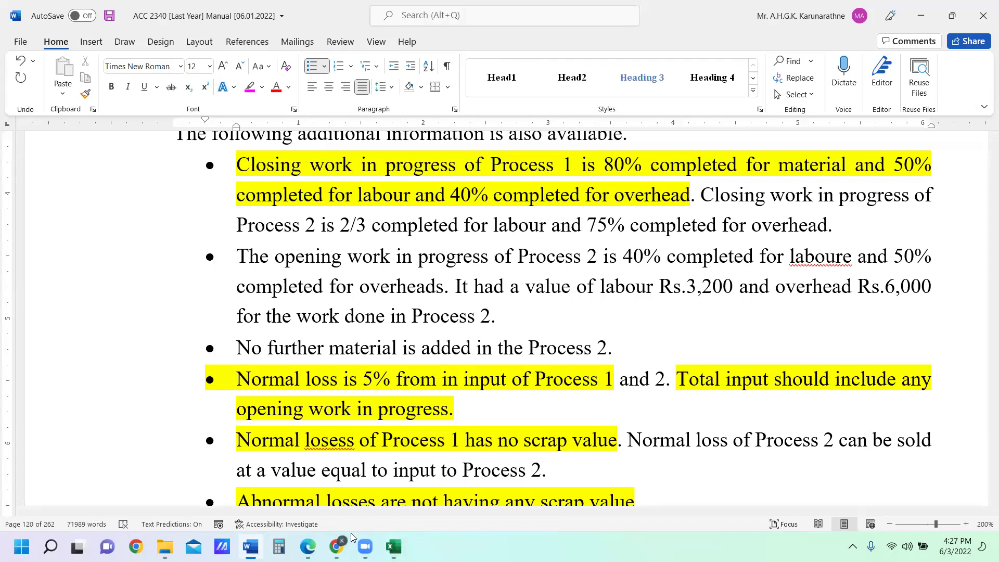
{"action": "mouse_move", "coordinate": [394, 545]}
{"action": "left_click", "coordinate": [481, 499]}
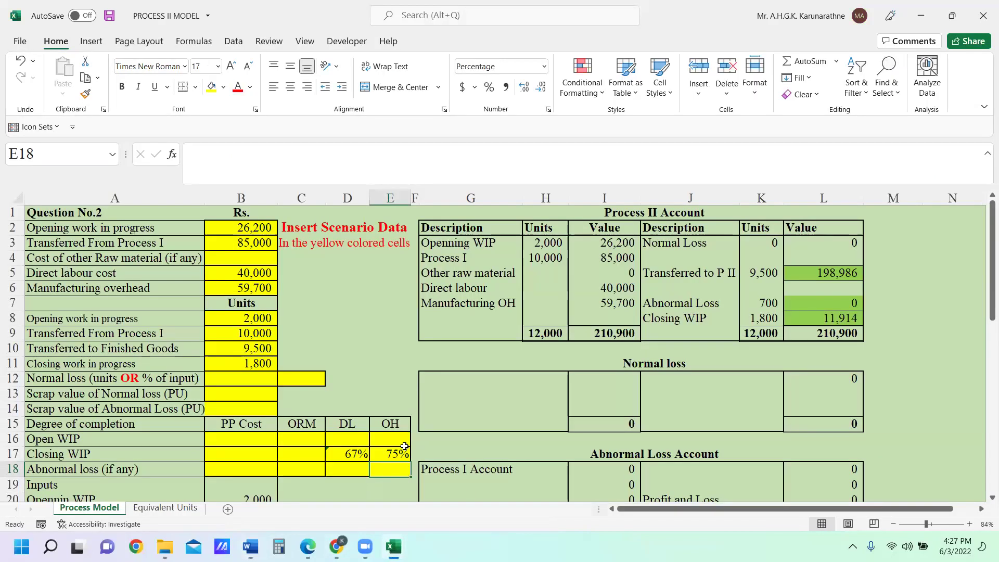
{"action": "left_click", "coordinate": [344, 439]}
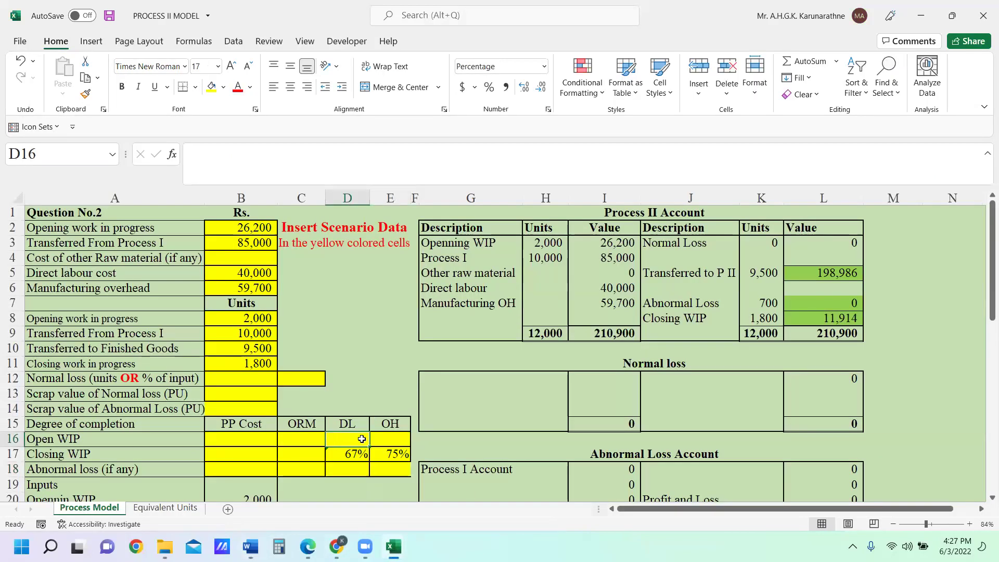
{"action": "type", "text": "40"}
{"action": "left_click", "coordinate": [397, 447]}
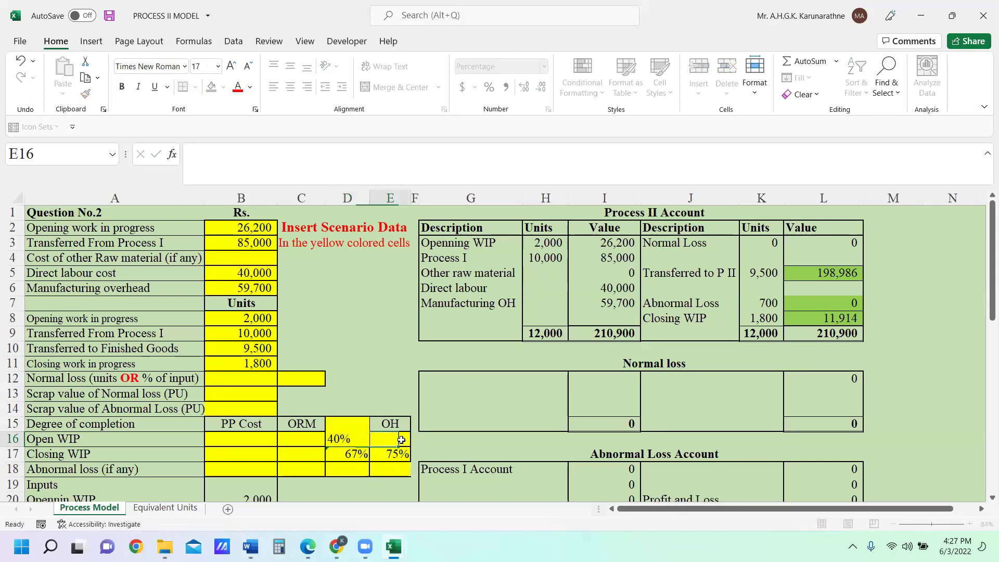
{"action": "type", "text": "50"}
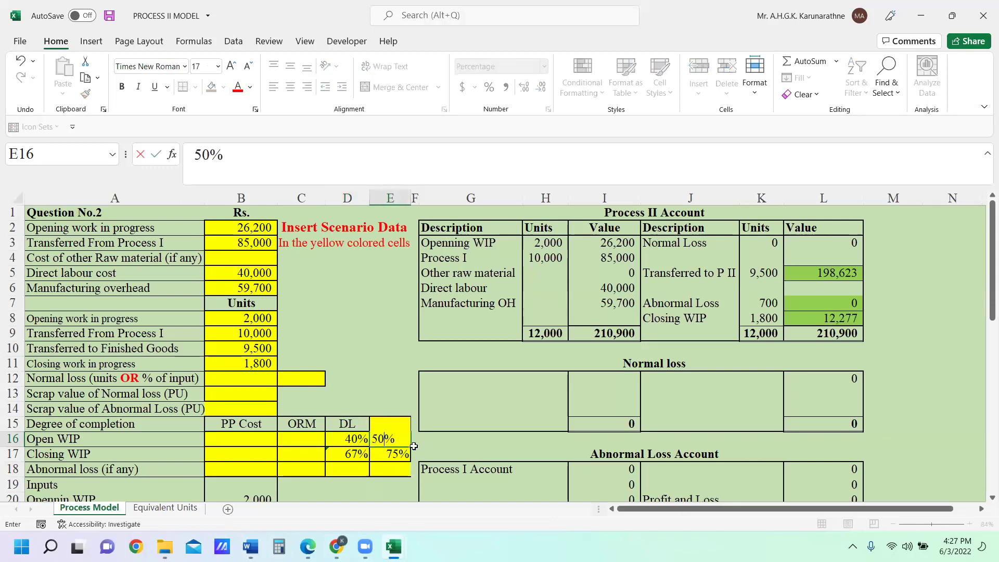
{"action": "left_click", "coordinate": [394, 352]}
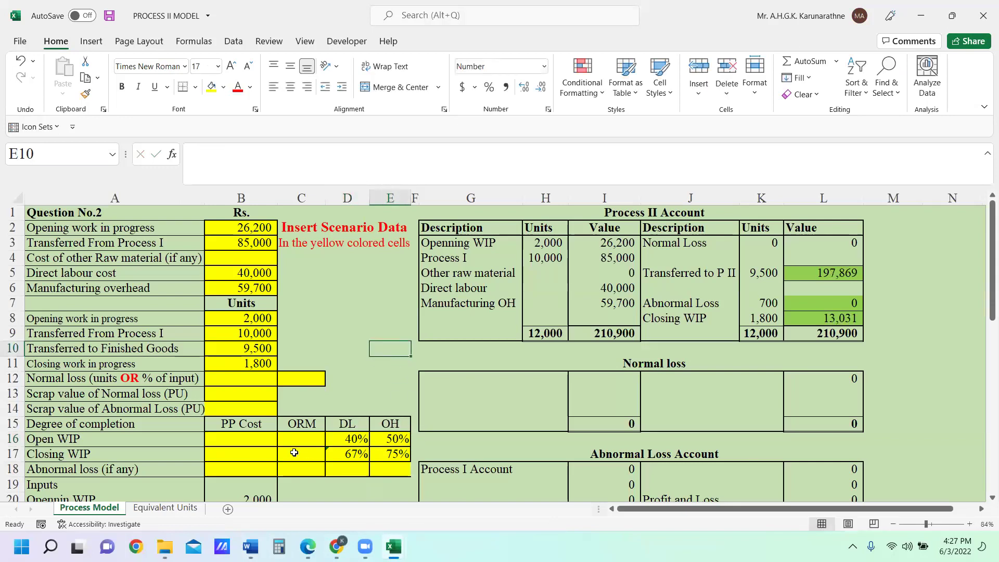
Set the open WIP degree of completion for previous process cost to 100%
{"action": "left_click", "coordinate": [259, 441]}
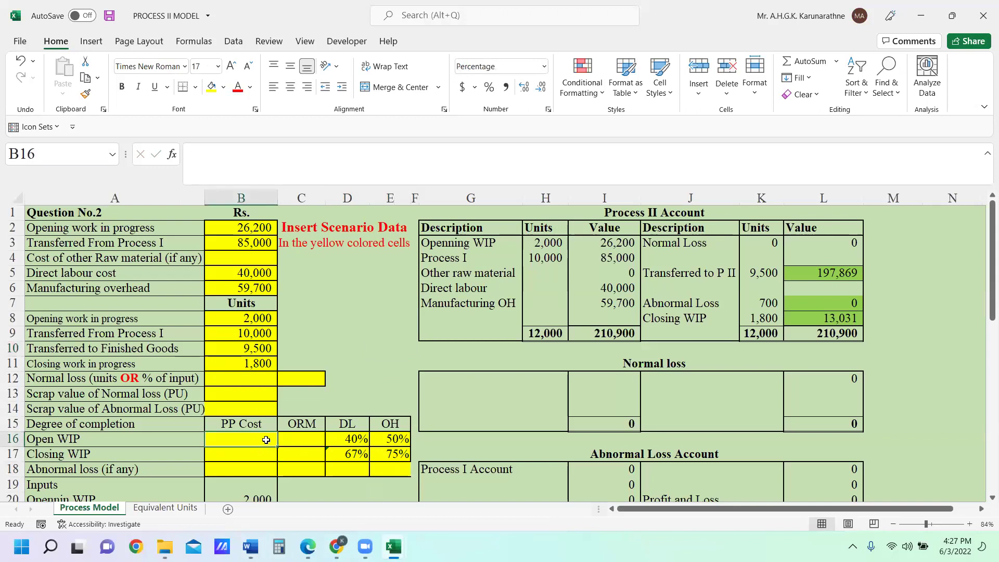
{"action": "type", "text": "100"}
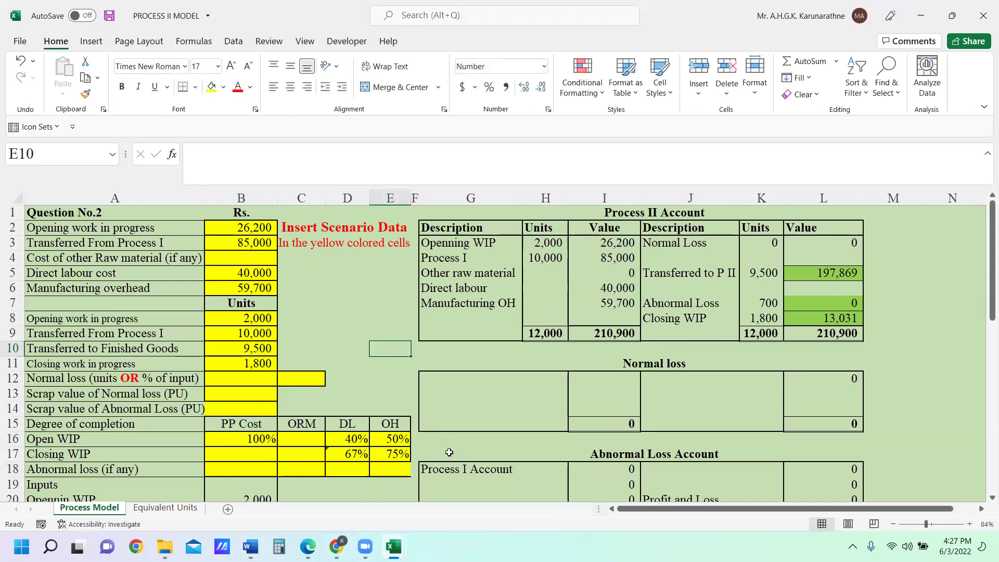
{"action": "mouse_move", "coordinate": [394, 545]}
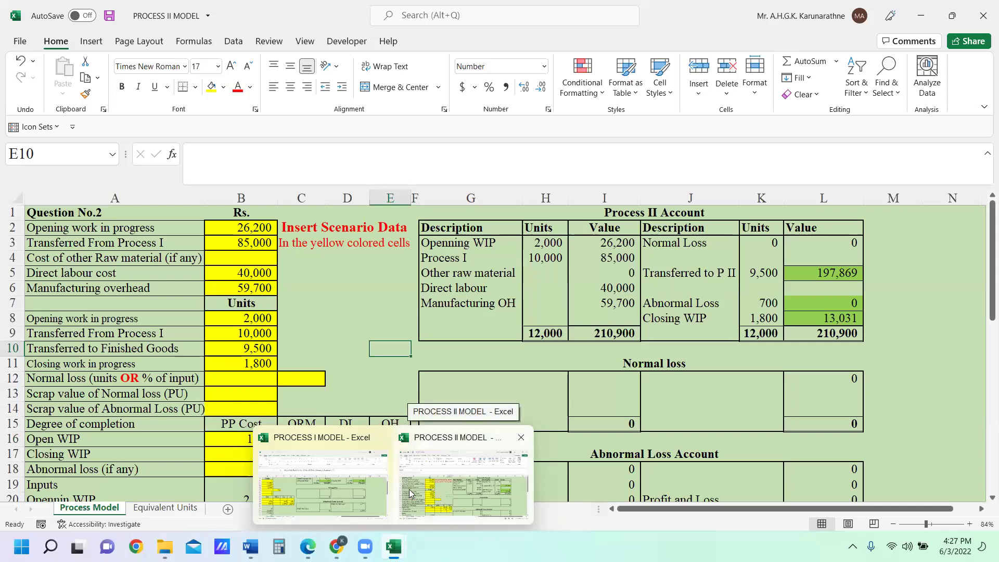
{"action": "left_click", "coordinate": [447, 493]}
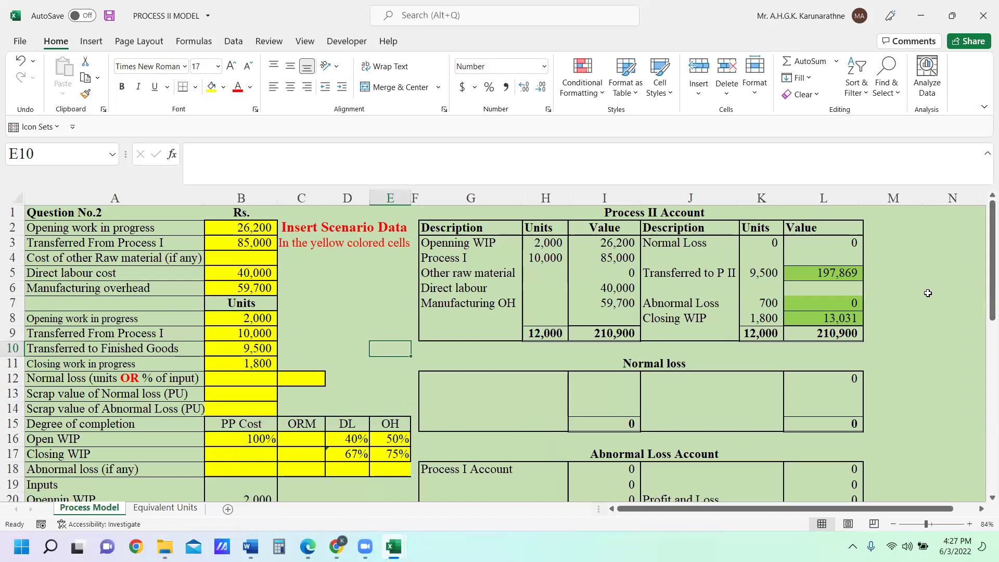
Review the open WIP completion percentages for PP Cost, DL and OH, and return to the opening work in progress details in the Word manual
{"action": "left_click", "coordinate": [250, 439]}
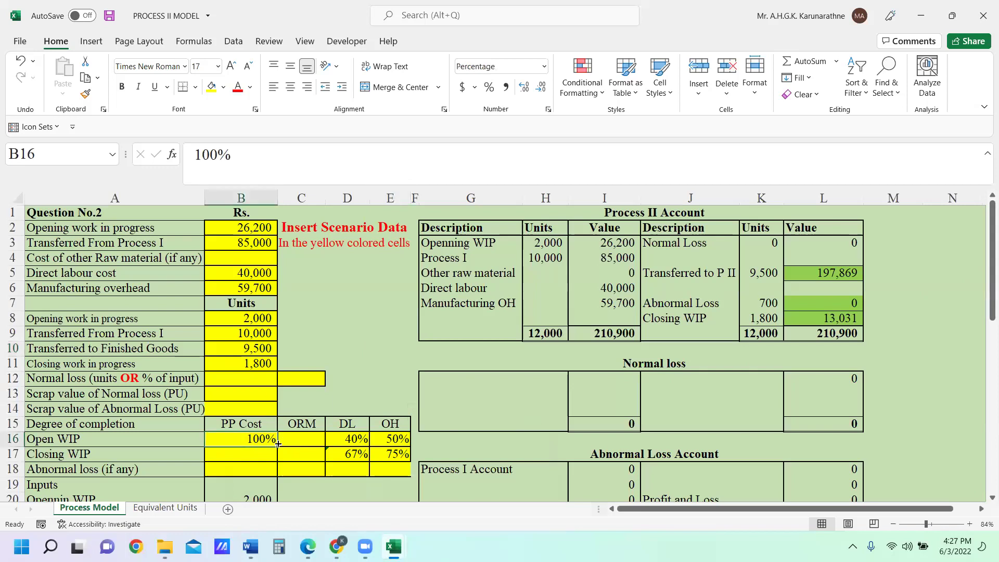
{"action": "left_click", "coordinate": [357, 439]}
{"action": "left_click", "coordinate": [391, 439]}
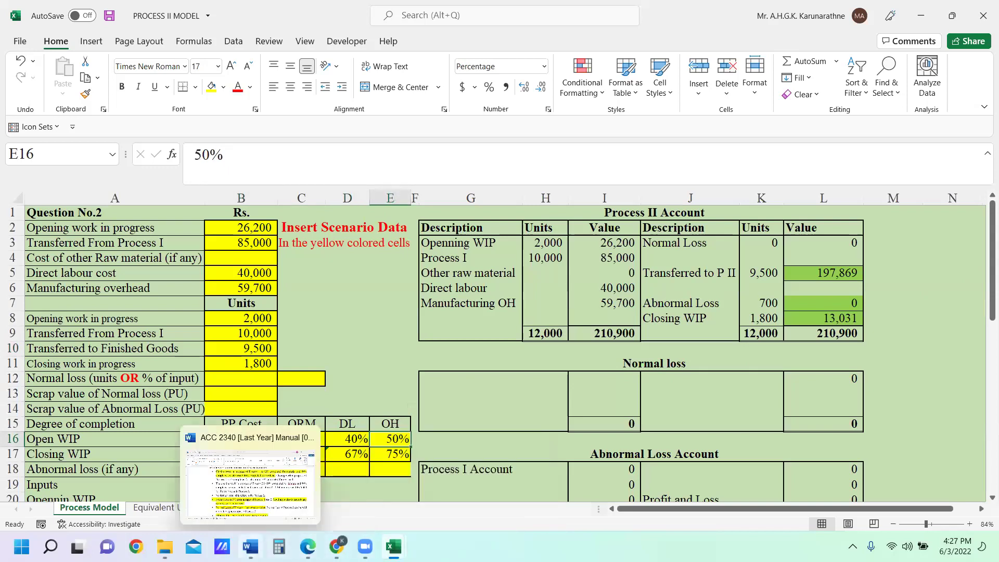
{"action": "left_click", "coordinate": [307, 468]}
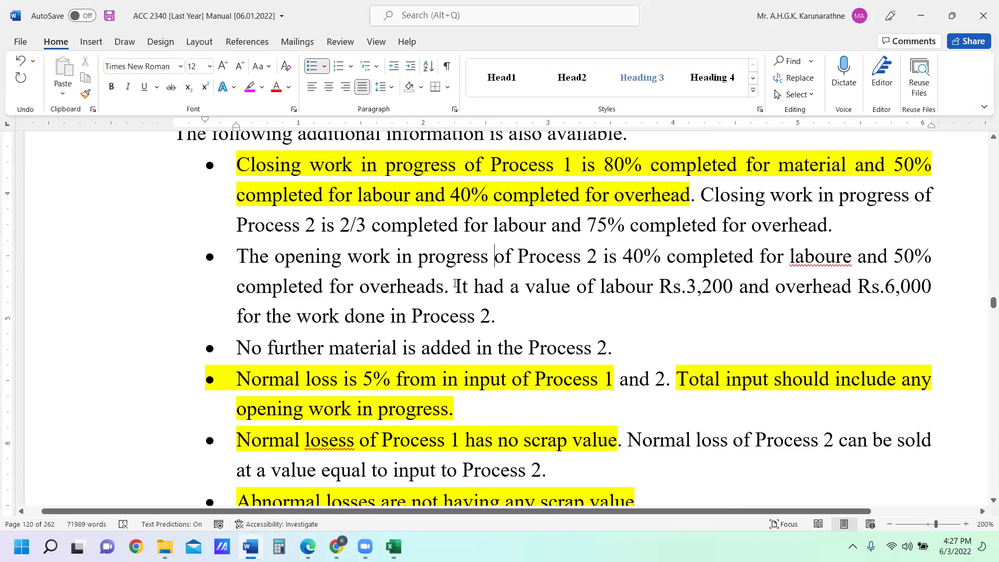
Review the manual's sentence on the labour and overhead values in the Process 2 opening work in progress
{"action": "left_click_drag", "start_coordinate": [455, 284], "coordinate": [527, 288]}
{"action": "left_click_drag", "start_coordinate": [688, 285], "coordinate": [738, 287]}
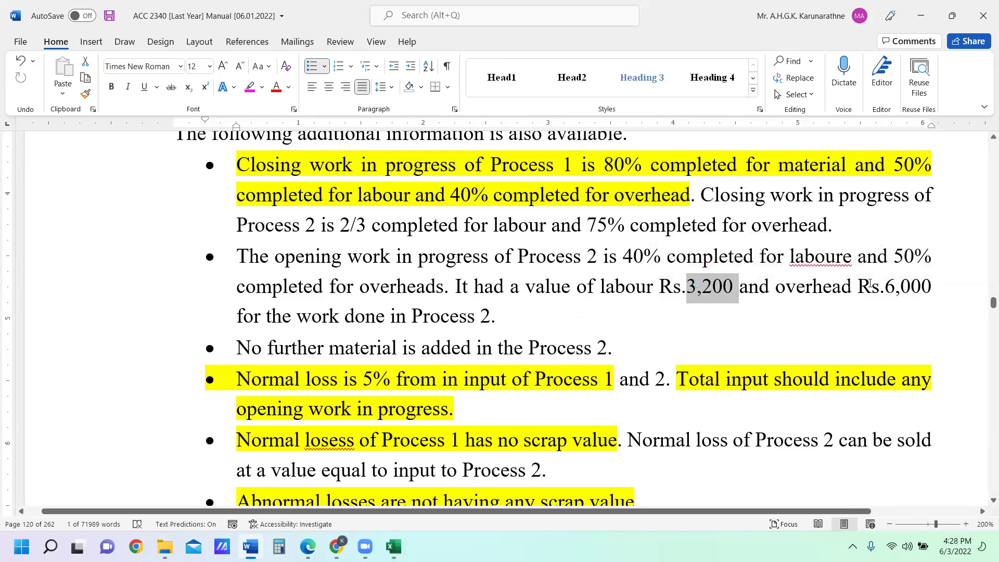
{"action": "left_click_drag", "start_coordinate": [859, 286], "coordinate": [932, 284]}
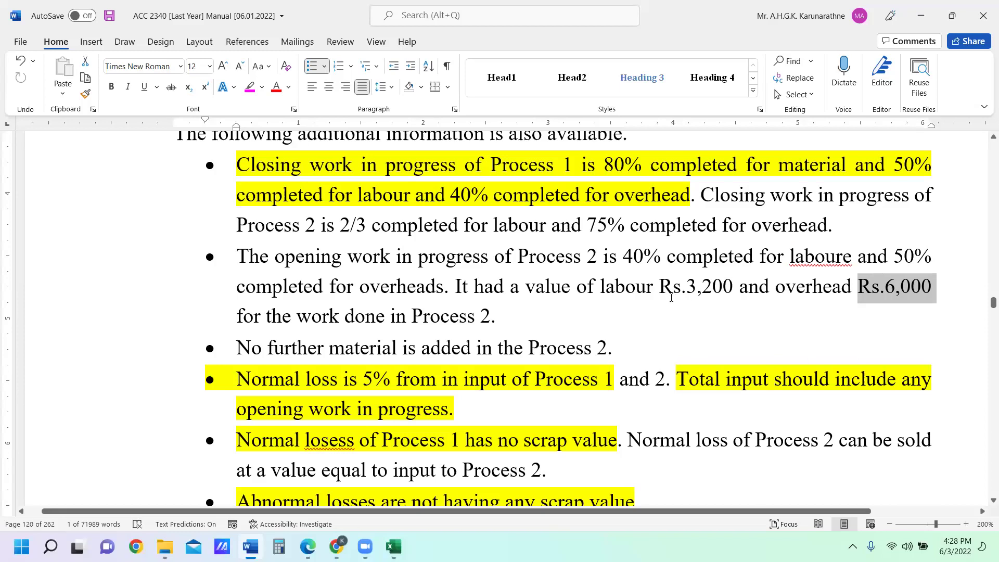
{"action": "left_click_drag", "start_coordinate": [456, 288], "coordinate": [796, 305]}
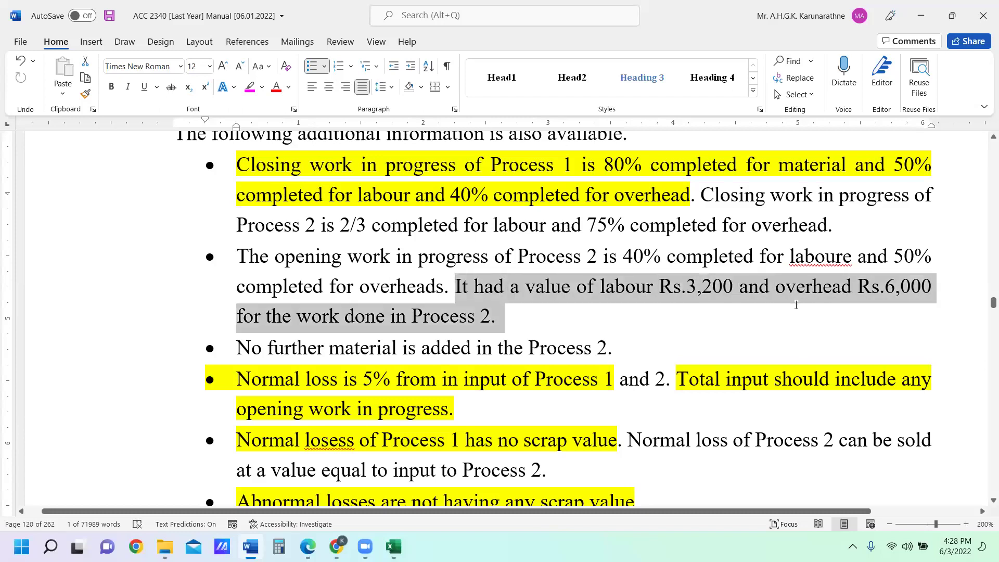
{"action": "left_click_drag", "start_coordinate": [796, 305], "coordinate": [796, 305]}
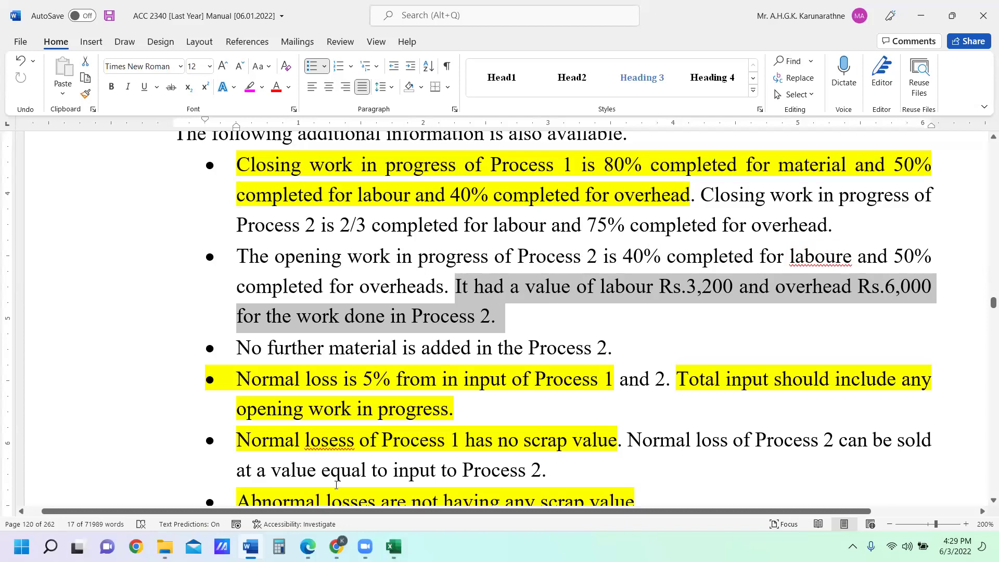
Switch to the PROCESS II MODEL workbook and review the open WIP completion percentages for PP Cost, DL and OH
{"action": "mouse_move", "coordinate": [393, 546]}
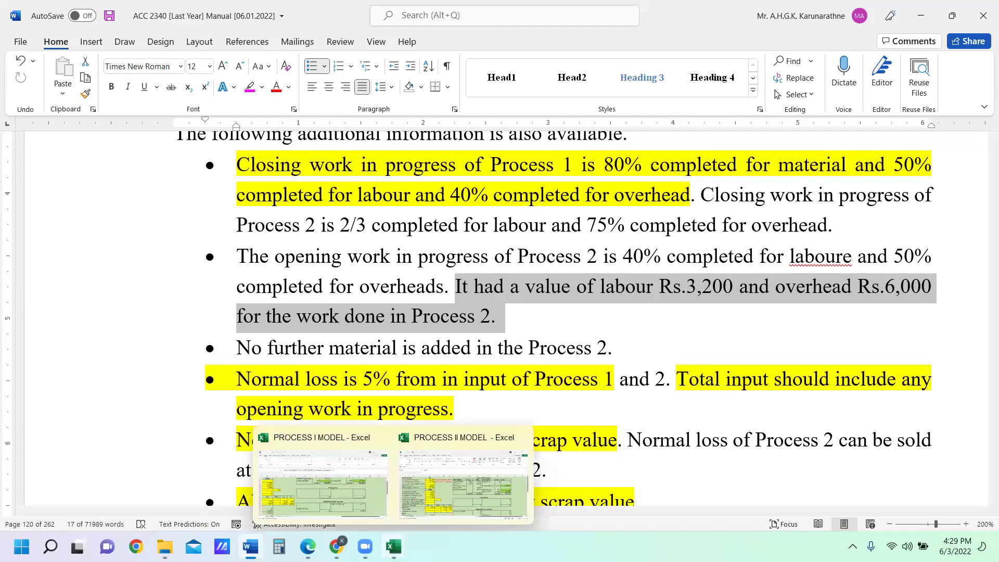
{"action": "left_click", "coordinate": [364, 494]}
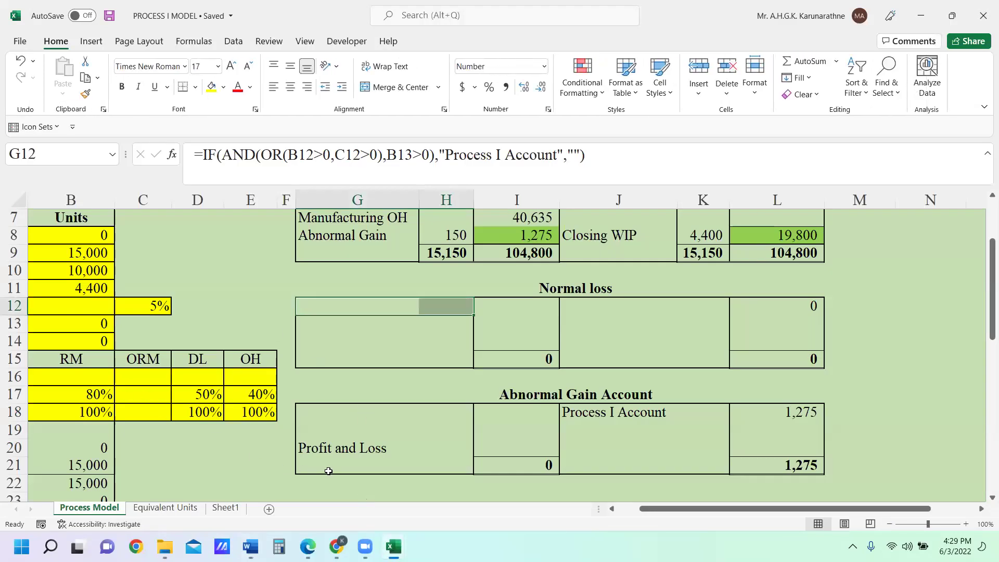
{"action": "left_click", "coordinate": [394, 545]}
{"action": "left_click", "coordinate": [422, 500]}
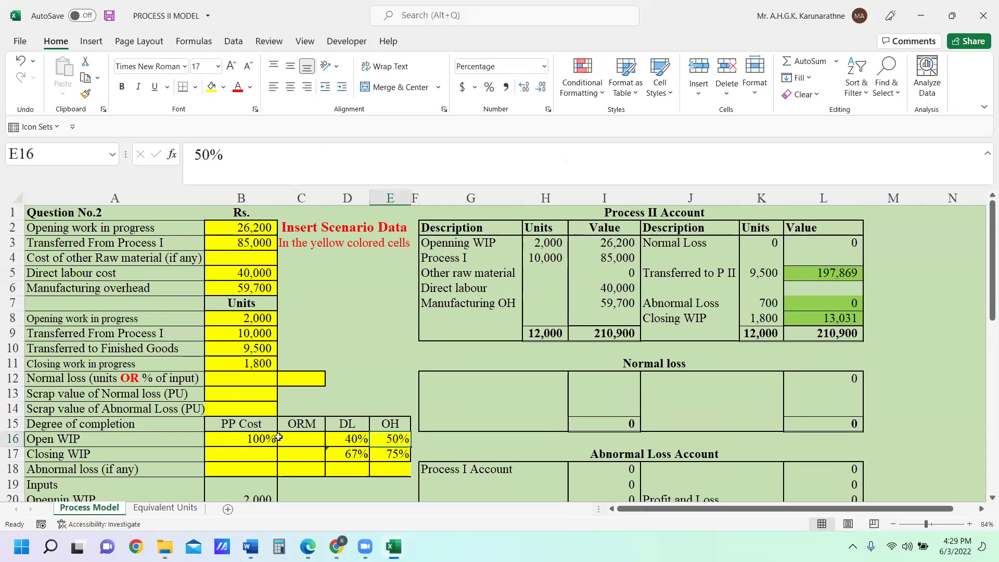
{"action": "left_click", "coordinate": [155, 433]}
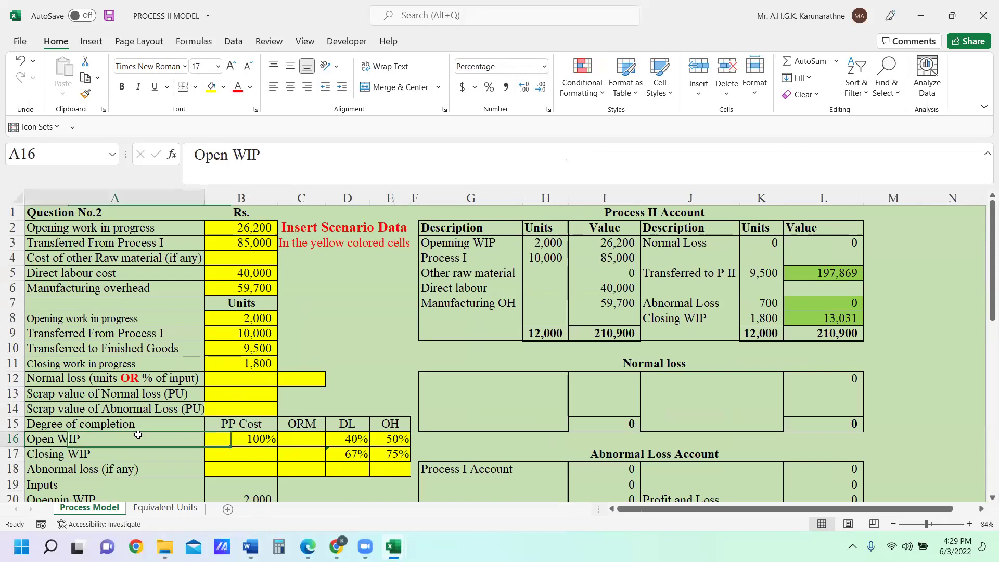
{"action": "left_click", "coordinate": [251, 439]}
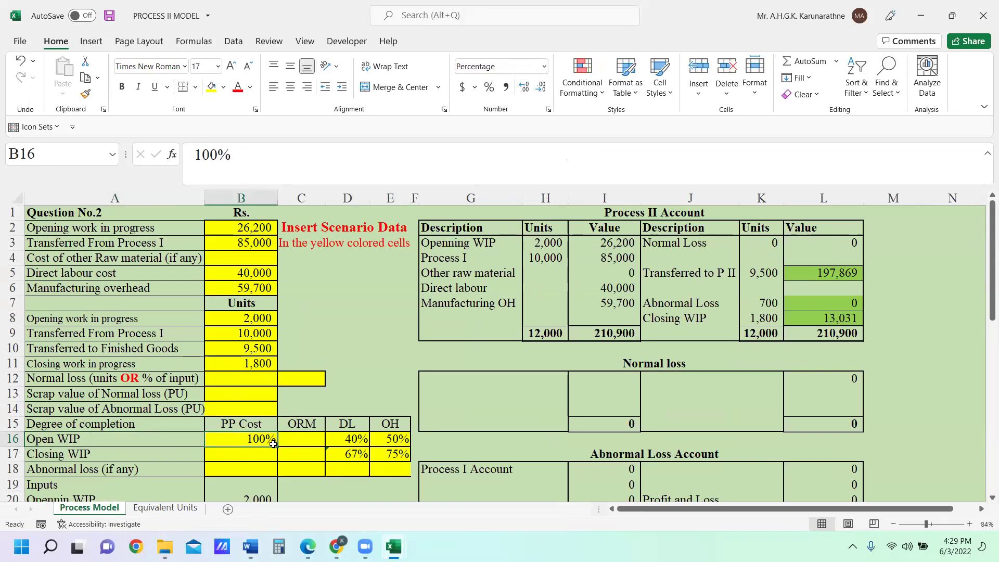
{"action": "left_click", "coordinate": [351, 440]}
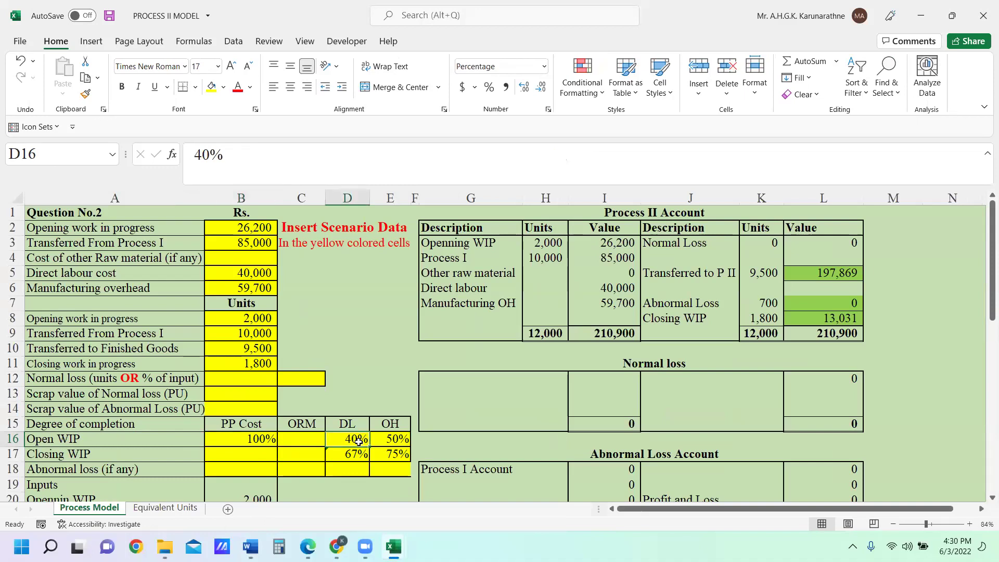
{"action": "left_click", "coordinate": [390, 441]}
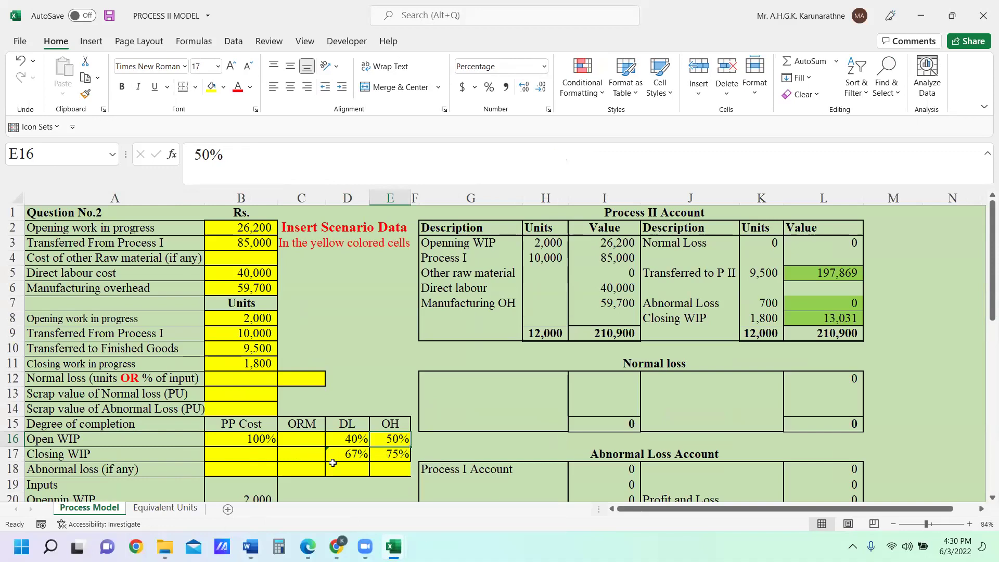
Set the closing WIP degree of completion for PP Cost to 100% and return to the Word manual
{"action": "left_click", "coordinate": [260, 456]}
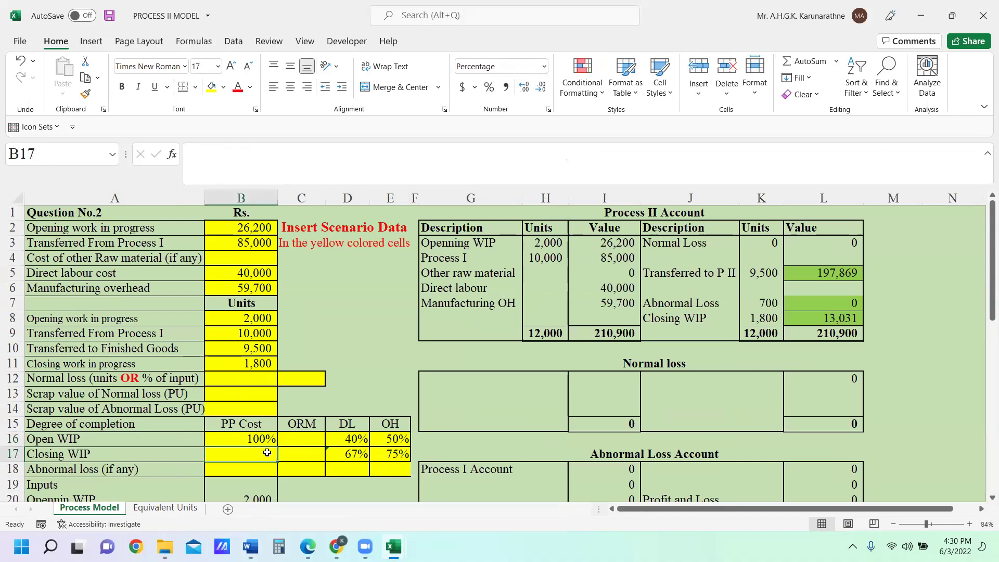
{"action": "key", "text": "F2"}
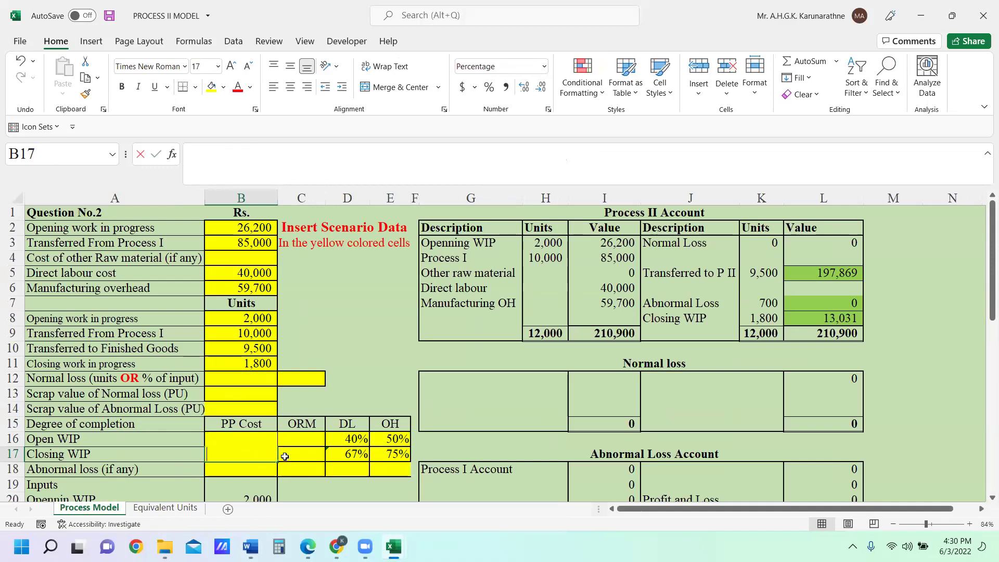
{"action": "type", "text": "100"}
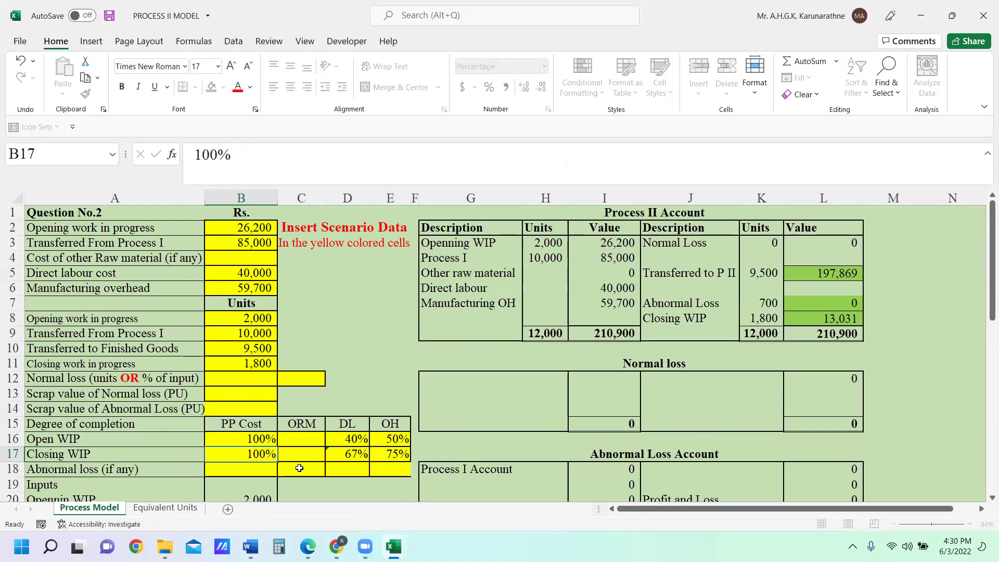
{"action": "key", "text": "Return"}
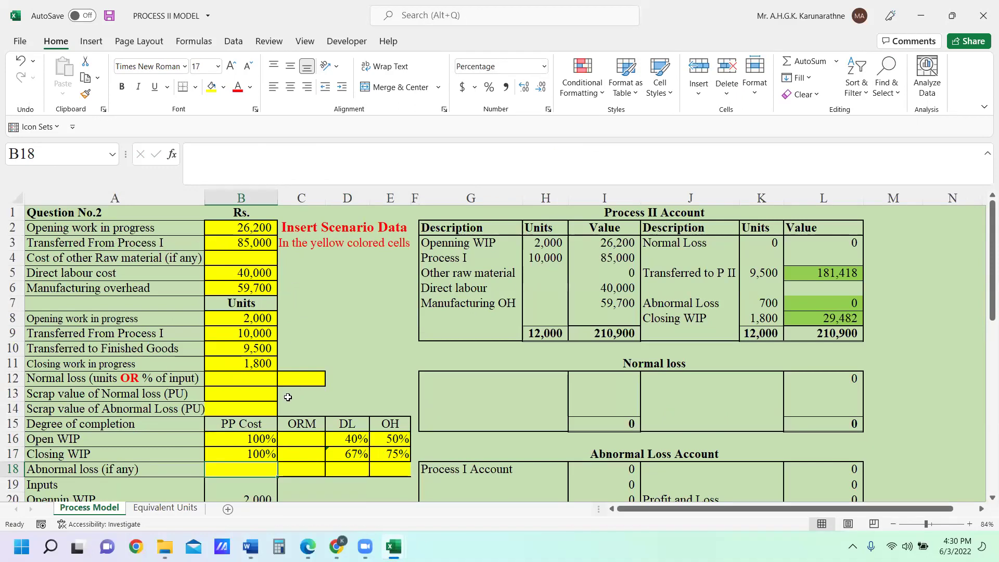
{"action": "left_click", "coordinate": [254, 455]}
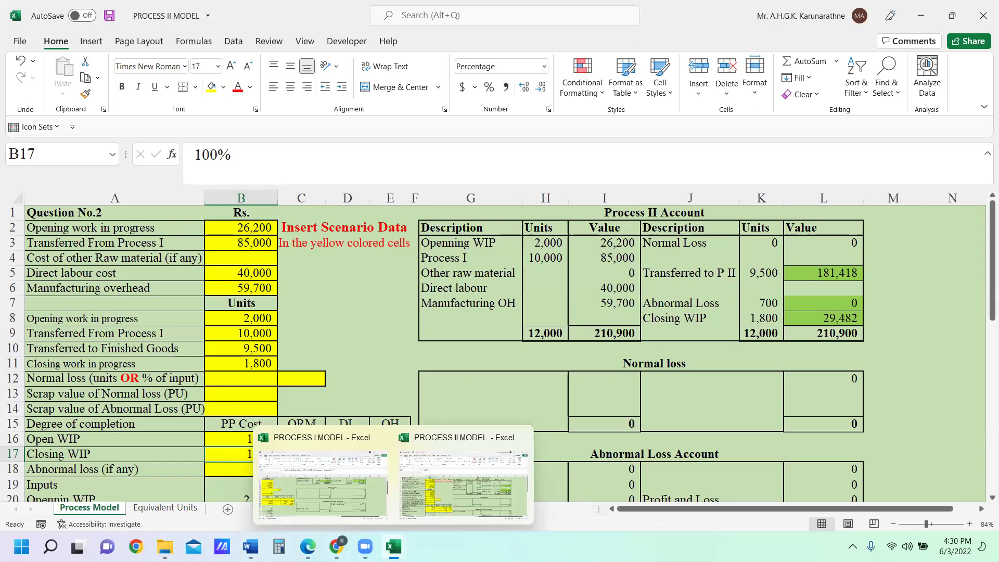
{"action": "mouse_move", "coordinate": [336, 547]}
{"action": "left_click", "coordinate": [250, 546]}
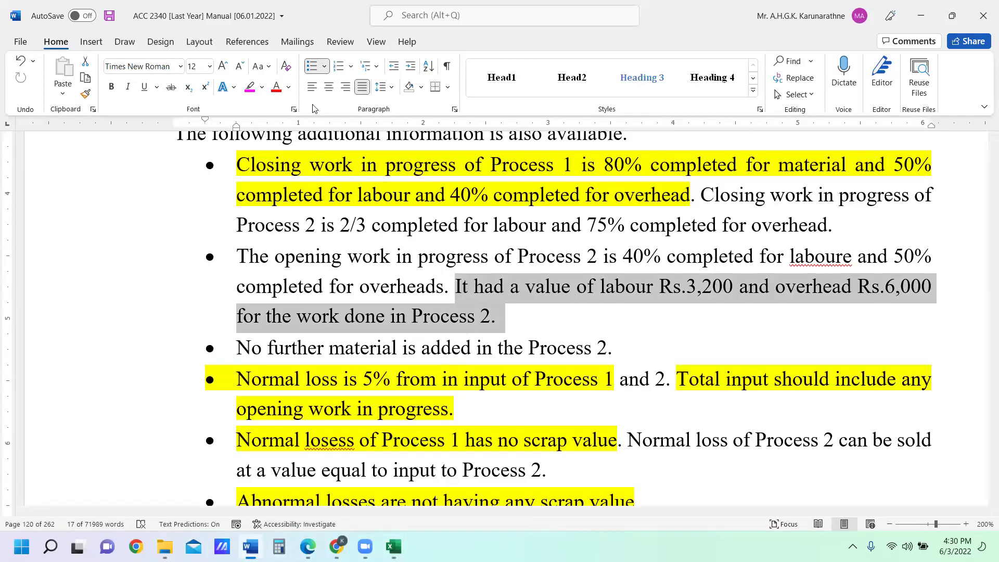
{"action": "left_click", "coordinate": [250, 87]}
{"action": "left_click", "coordinate": [733, 247]}
{"action": "left_click_drag", "start_coordinate": [251, 254], "coordinate": [526, 310]}
{"action": "left_click", "coordinate": [526, 310]}
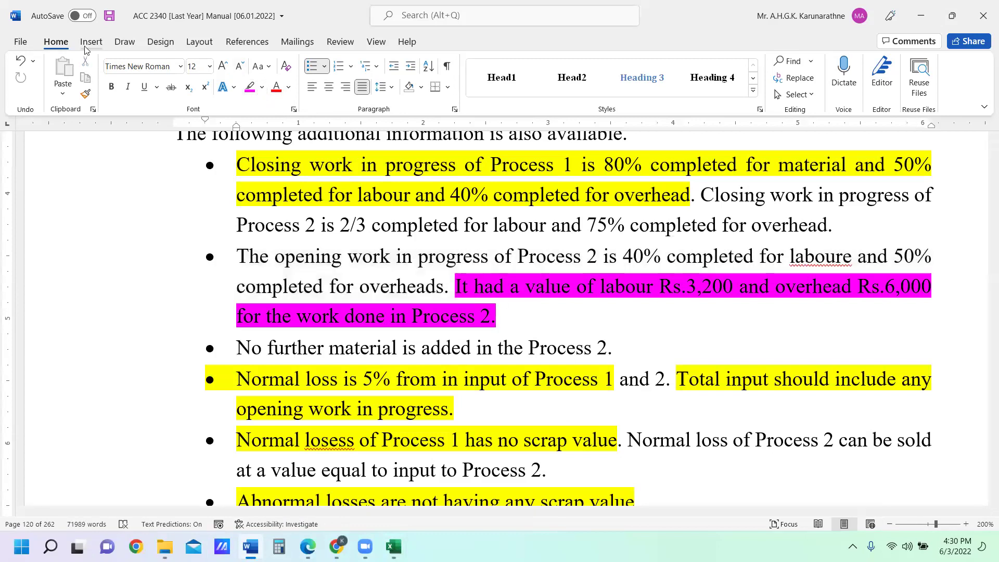
{"action": "left_click", "coordinate": [20, 60]}
{"action": "key", "text": "Right"}
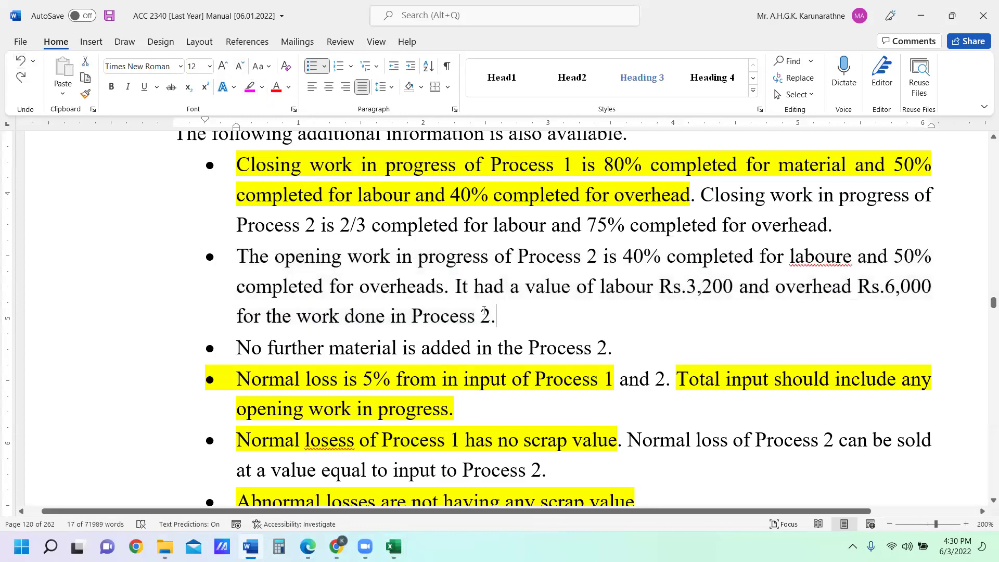
Highlight the Process 2 opening and closing work in progress completion sentences in pink
{"action": "left_click_drag", "start_coordinate": [450, 290], "coordinate": [236, 256]}
{"action": "left_click", "coordinate": [302, 230]}
{"action": "left_click", "coordinate": [663, 283]}
{"action": "left_click_drag", "start_coordinate": [701, 196], "coordinate": [827, 225]}
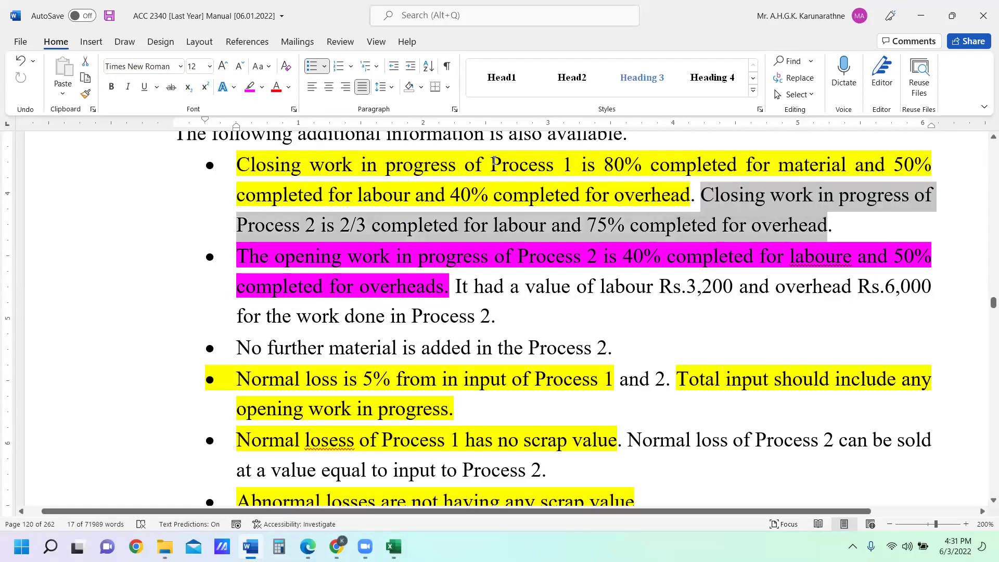
{"action": "left_click", "coordinate": [250, 87]}
{"action": "left_click", "coordinate": [562, 311]}
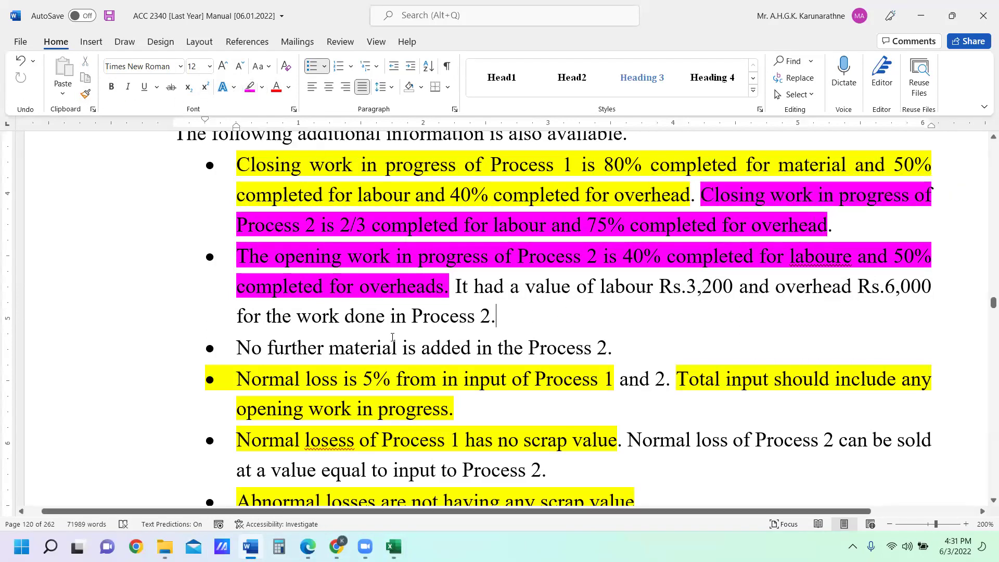
Highlight the bullet "No further material is added in the Process 2" in pink
{"action": "left_click_drag", "start_coordinate": [246, 347], "coordinate": [609, 344]}
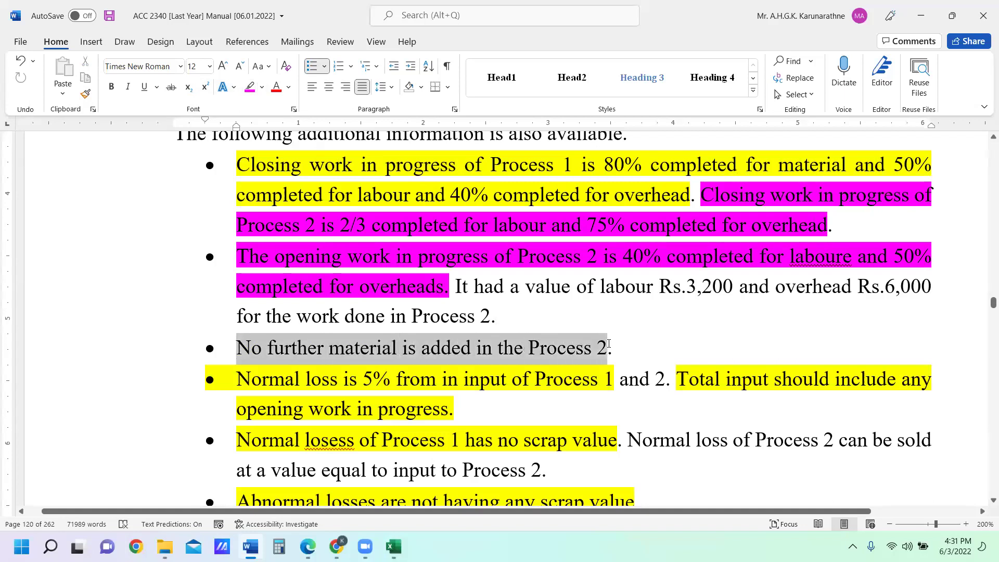
{"action": "left_click", "coordinate": [250, 86]}
{"action": "left_click", "coordinate": [607, 346]}
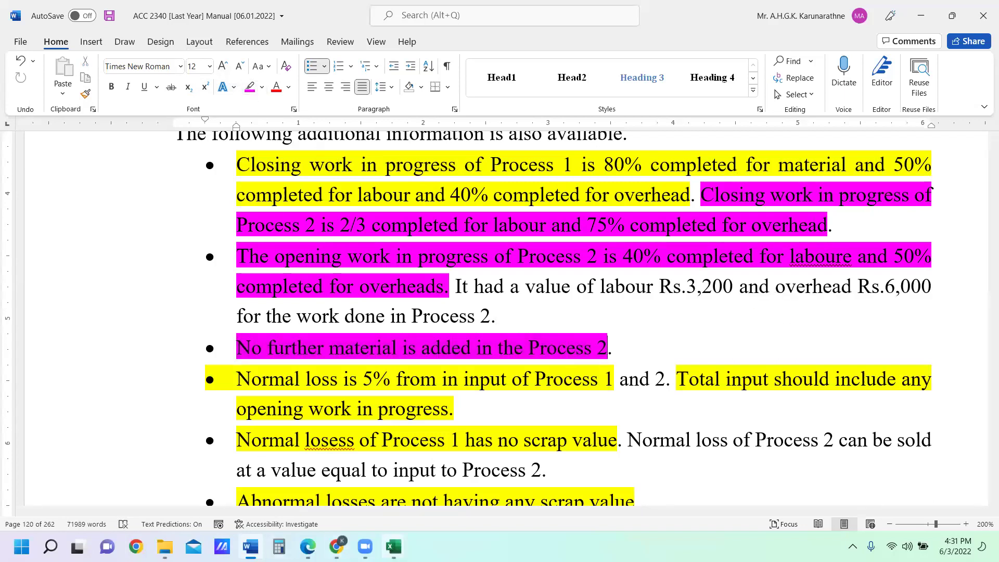
Switch to the PROCESS II MODEL workbook and enter 0 for the cost of other raw material
{"action": "mouse_move", "coordinate": [393, 546]}
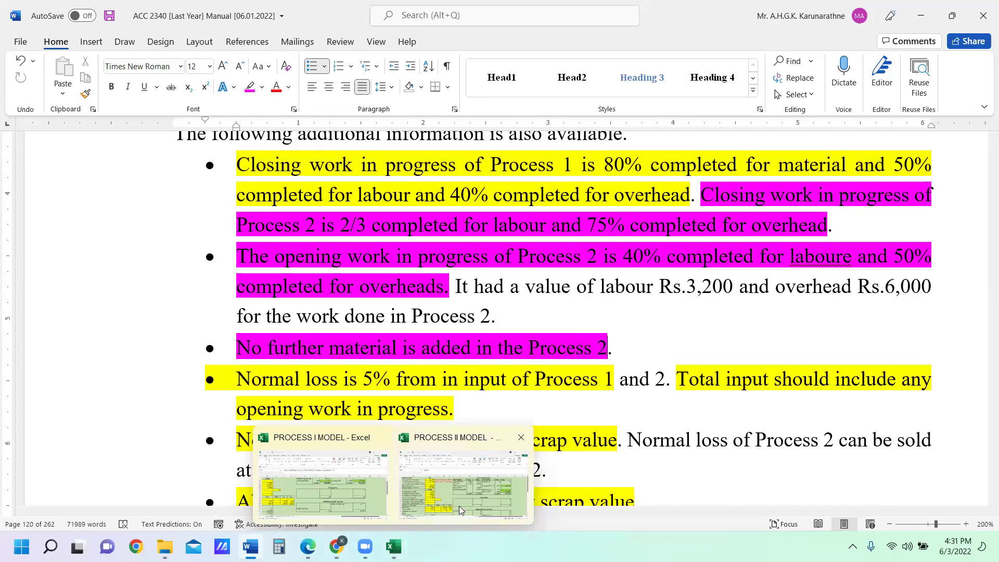
{"action": "left_click", "coordinate": [463, 481]}
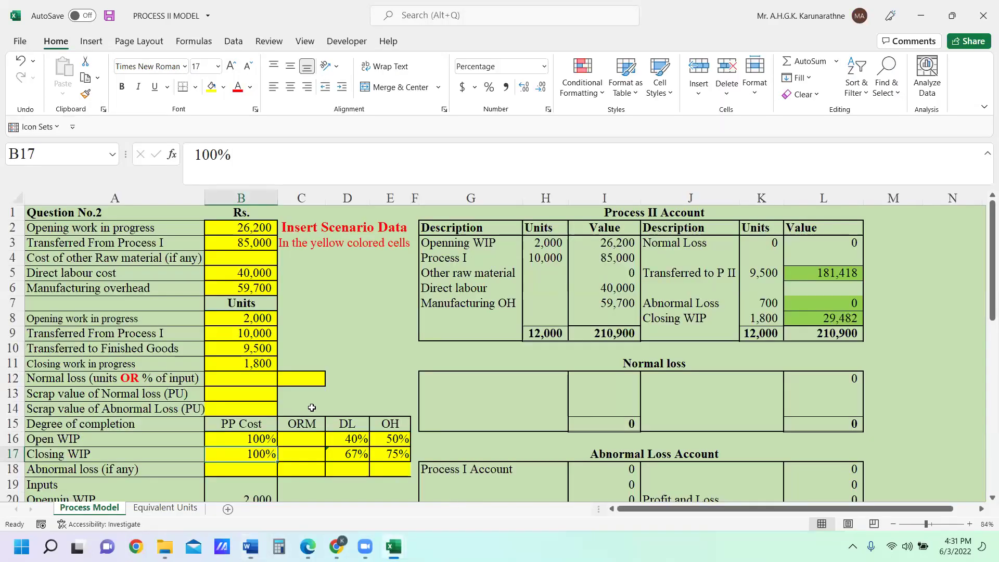
{"action": "left_click", "coordinate": [258, 256]}
{"action": "type", "text": "0"}
{"action": "left_click", "coordinate": [350, 309]}
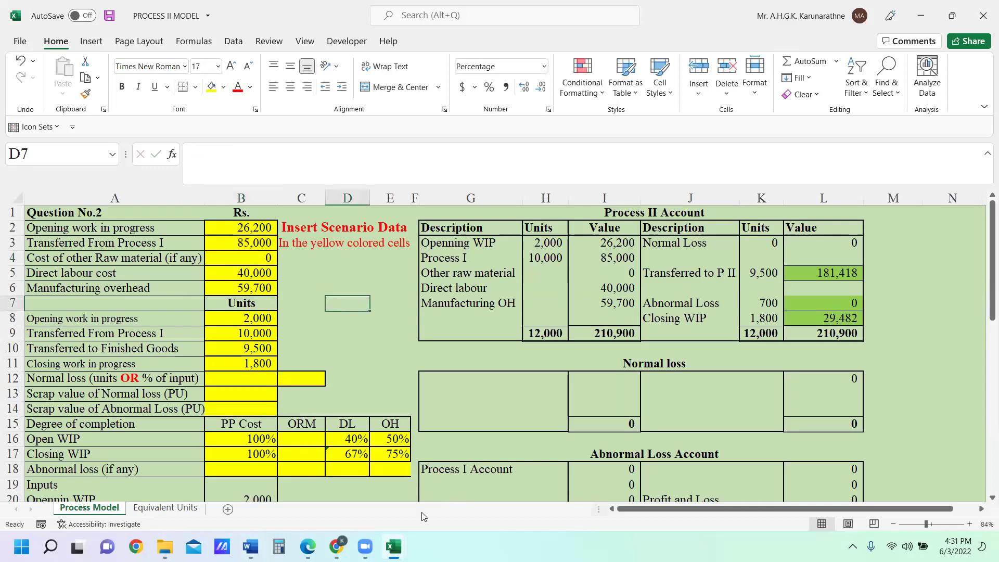
Return to the Word manual and examine the sentence on the sale value of Process 2 normal loss
{"action": "left_click", "coordinate": [250, 546]}
{"action": "scroll", "coordinate": [465, 387], "scroll_direction": "down", "scroll_amount": 3}
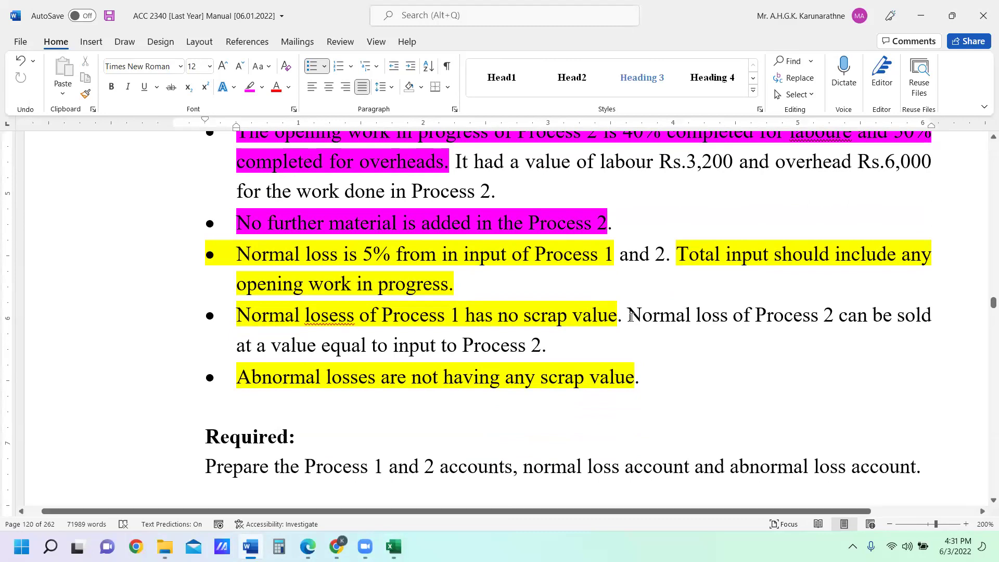
{"action": "left_click_drag", "start_coordinate": [629, 316], "coordinate": [848, 335]}
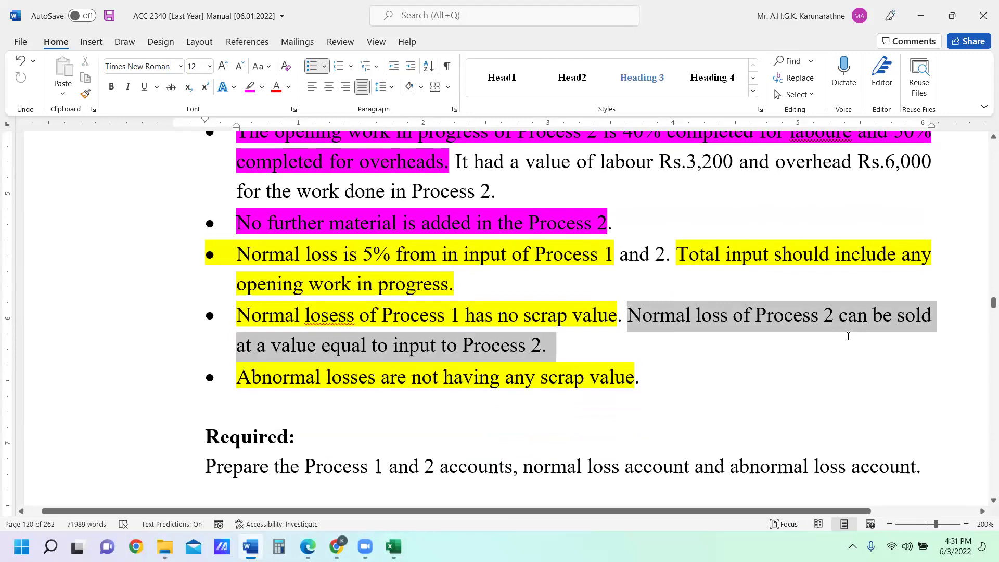
{"action": "left_click_drag", "start_coordinate": [848, 335], "coordinate": [848, 335]}
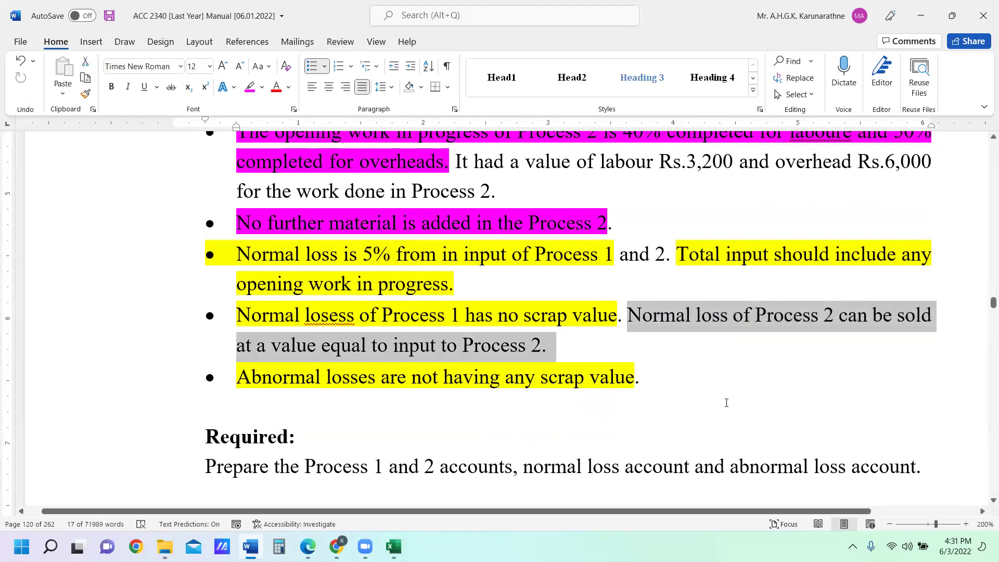
Switch to the PROCESS I MODEL workbook and look up the total cost per equivalent unit on the Equivalent Units sheet
{"action": "left_click", "coordinate": [394, 546]}
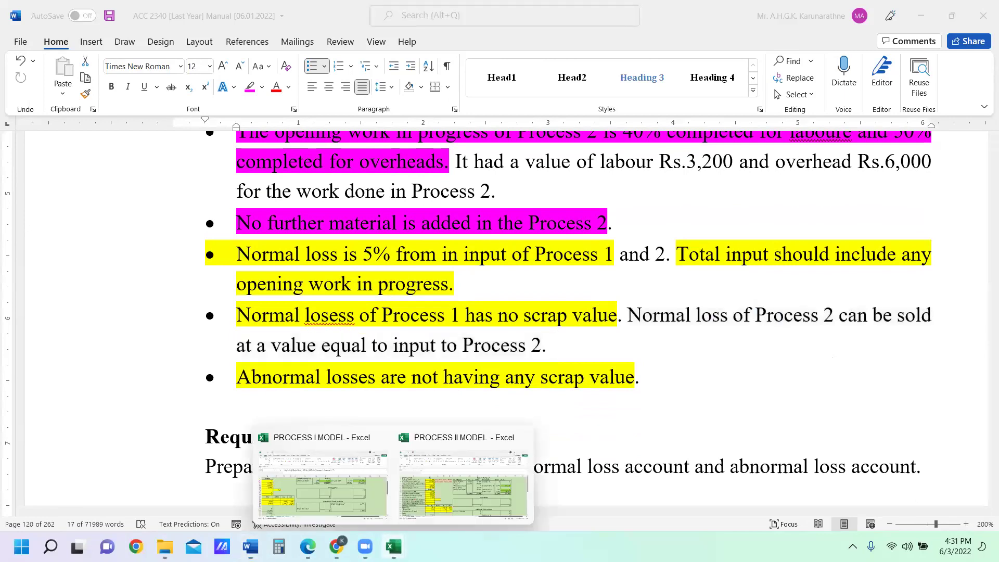
{"action": "left_click", "coordinate": [498, 495]}
{"action": "mouse_move", "coordinate": [365, 547]}
{"action": "left_click", "coordinate": [317, 491]}
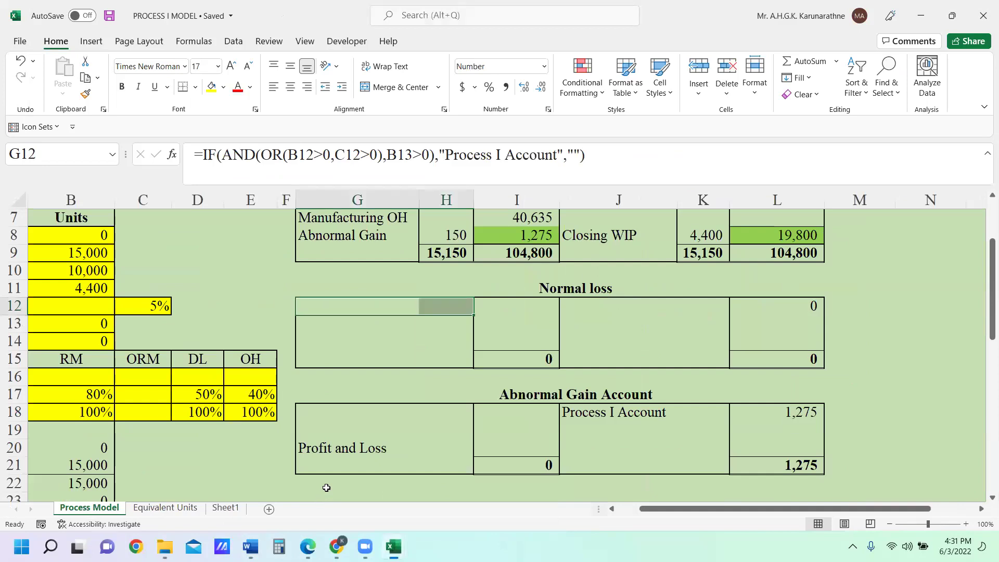
{"action": "scroll", "coordinate": [422, 355], "scroll_direction": "up", "scroll_amount": 2}
{"action": "scroll", "coordinate": [421, 354], "scroll_direction": "down", "scroll_amount": 4}
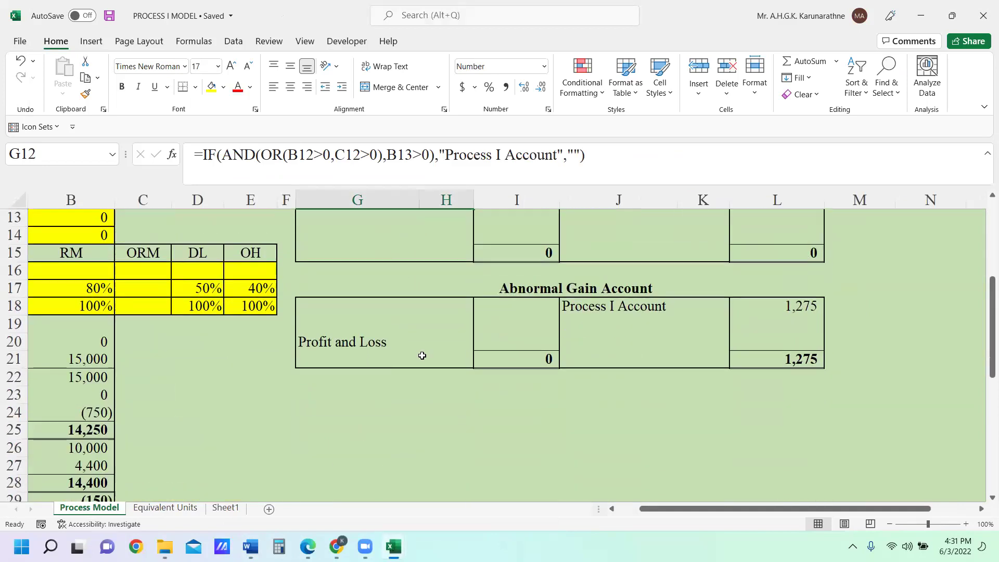
{"action": "scroll", "coordinate": [419, 357], "scroll_direction": "up", "scroll_amount": 3}
{"action": "left_click", "coordinate": [165, 507]}
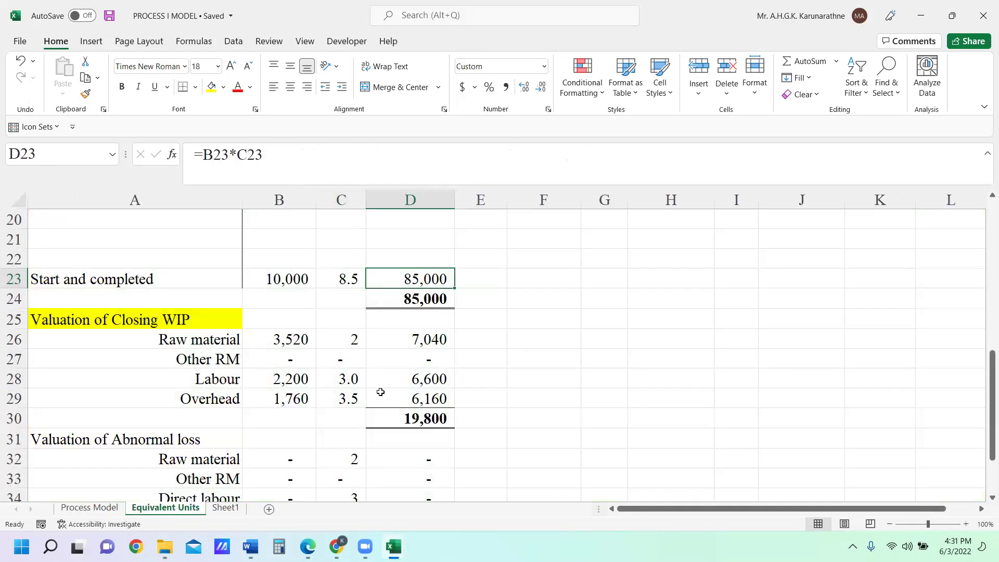
{"action": "scroll", "coordinate": [371, 385], "scroll_direction": "up", "scroll_amount": 4}
{"action": "left_click", "coordinate": [351, 361]}
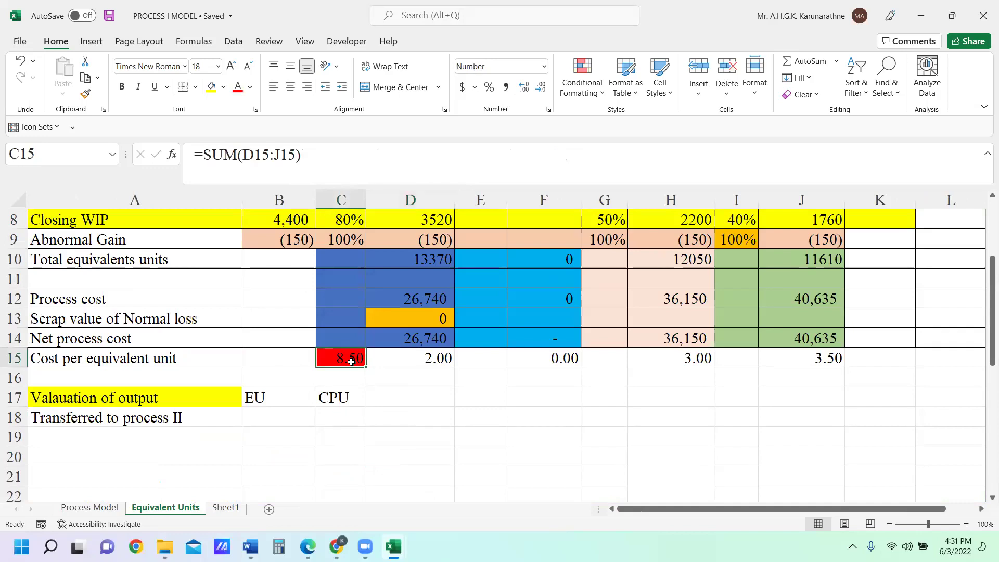
{"action": "scroll", "coordinate": [352, 361], "scroll_direction": "down", "scroll_amount": 2}
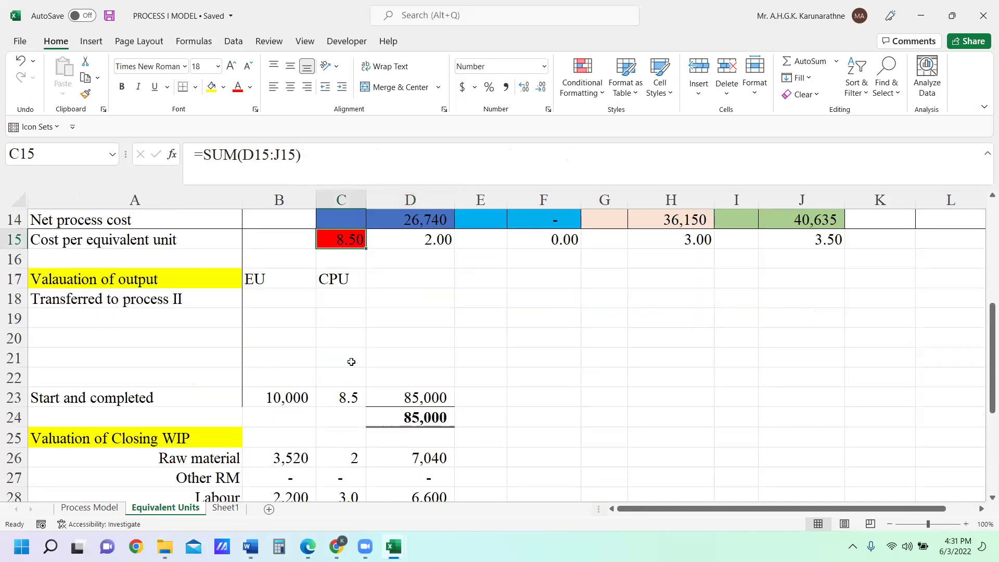
Examine the units, cost per unit and value of the Start and completed row on the Equivalent Units sheet
{"action": "left_click", "coordinate": [343, 399]}
{"action": "key", "text": "Left"}
{"action": "left_click", "coordinate": [388, 396]}
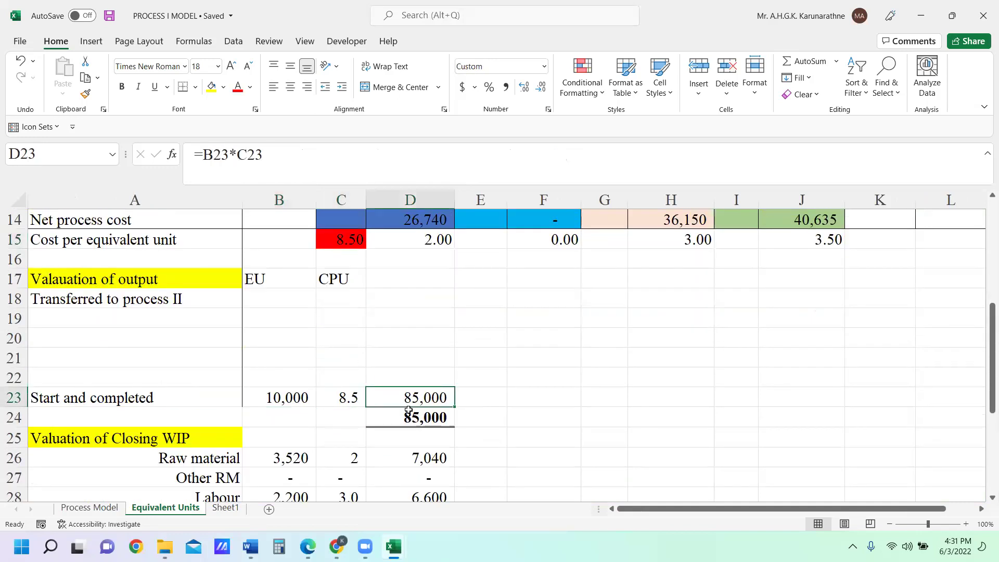
{"action": "mouse_move", "coordinate": [393, 546]}
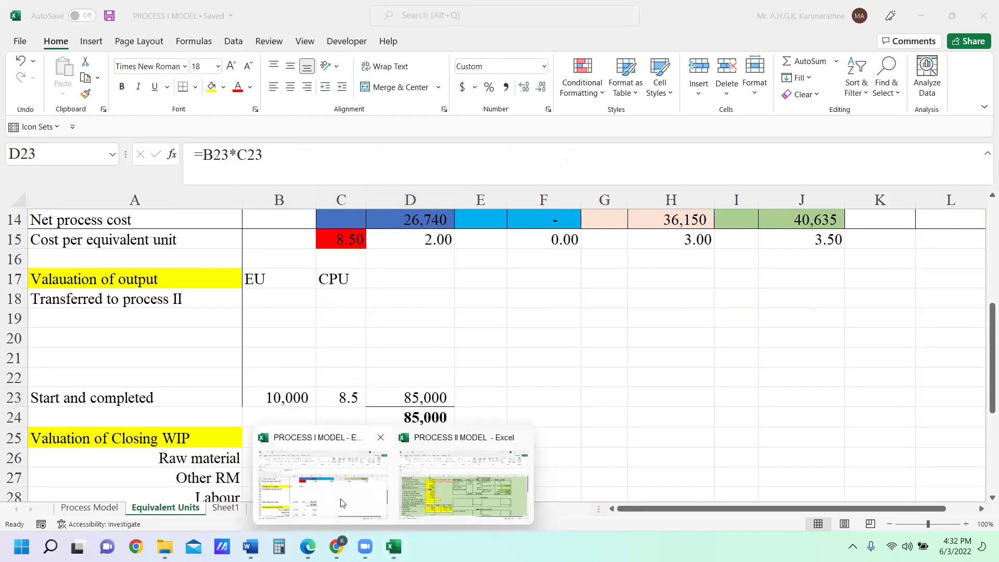
{"action": "left_click", "coordinate": [342, 505]}
{"action": "scroll", "coordinate": [323, 406], "scroll_direction": "up", "scroll_amount": 4}
{"action": "scroll", "coordinate": [323, 406], "scroll_direction": "up", "scroll_amount": 1}
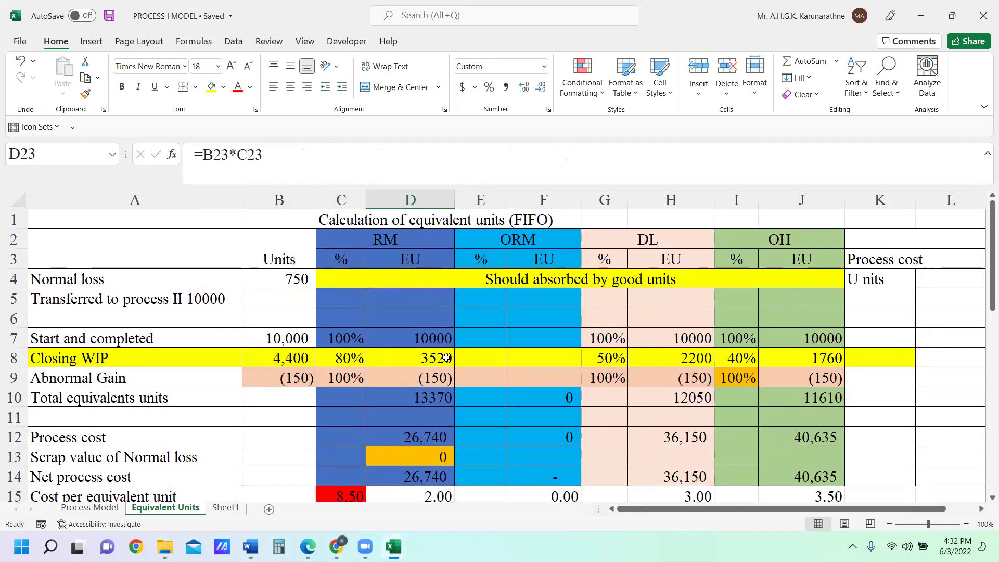
Show the Process Model sheet and inspect the units and value formulas of the Transferred to P II row
{"action": "left_click", "coordinate": [99, 507]}
{"action": "scroll", "coordinate": [654, 341], "scroll_direction": "up", "scroll_amount": 1}
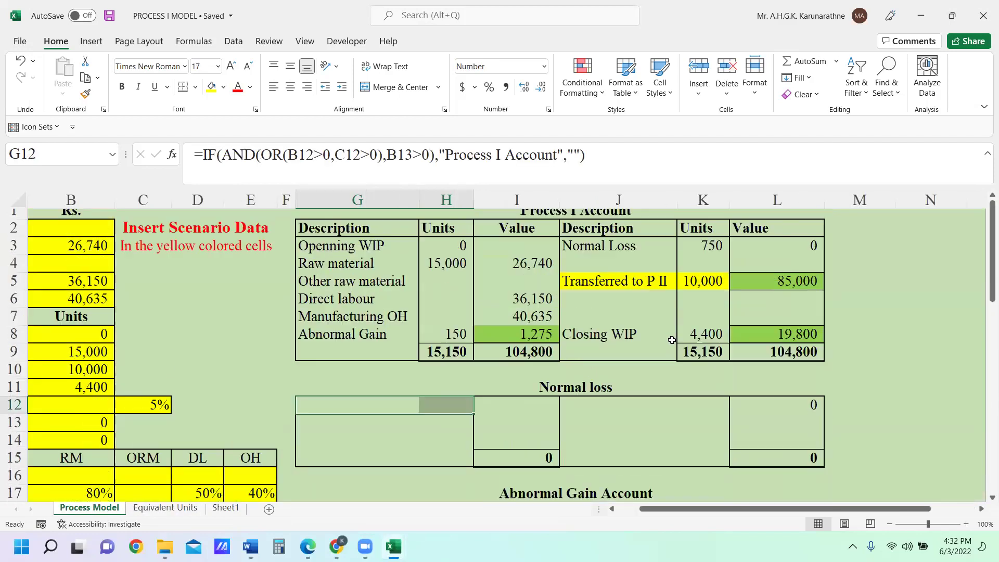
{"action": "left_click", "coordinate": [701, 289]}
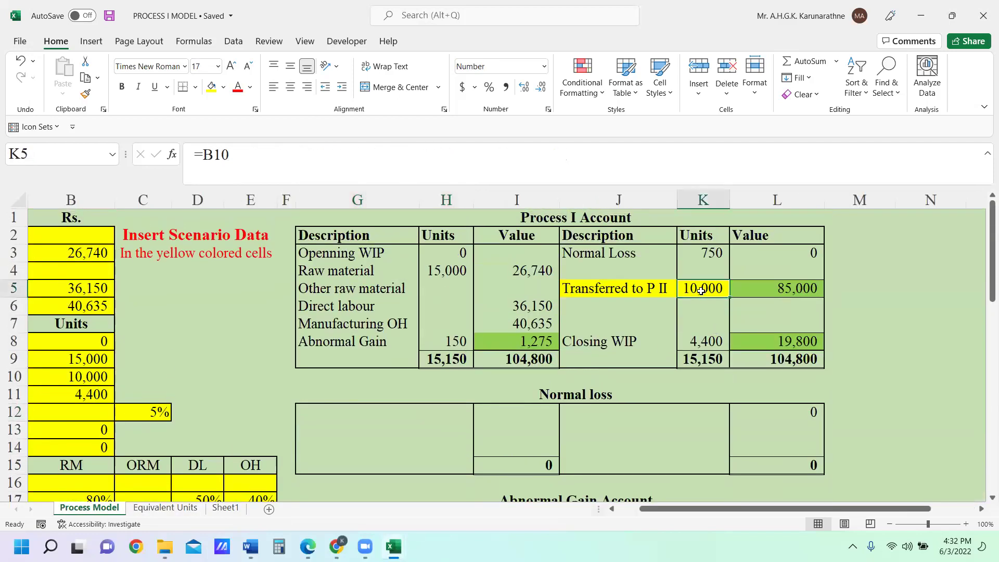
{"action": "left_click", "coordinate": [786, 291]}
{"action": "left_click", "coordinate": [695, 293]}
{"action": "left_click", "coordinate": [772, 292]}
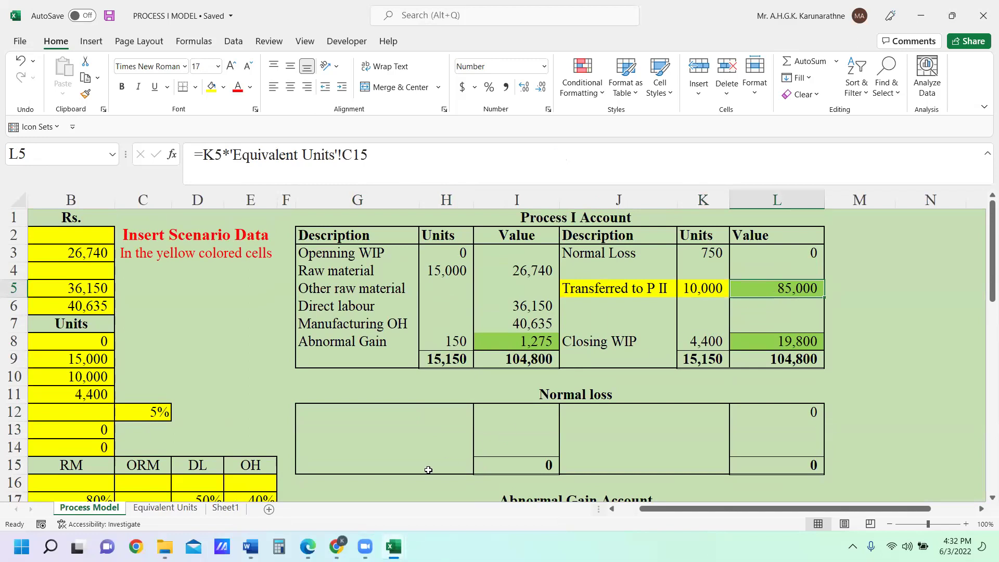
Switch to the PROCESS II MODEL workbook and check the cost and units transferred from Process I
{"action": "left_click", "coordinate": [393, 547]}
{"action": "left_click", "coordinate": [476, 490]}
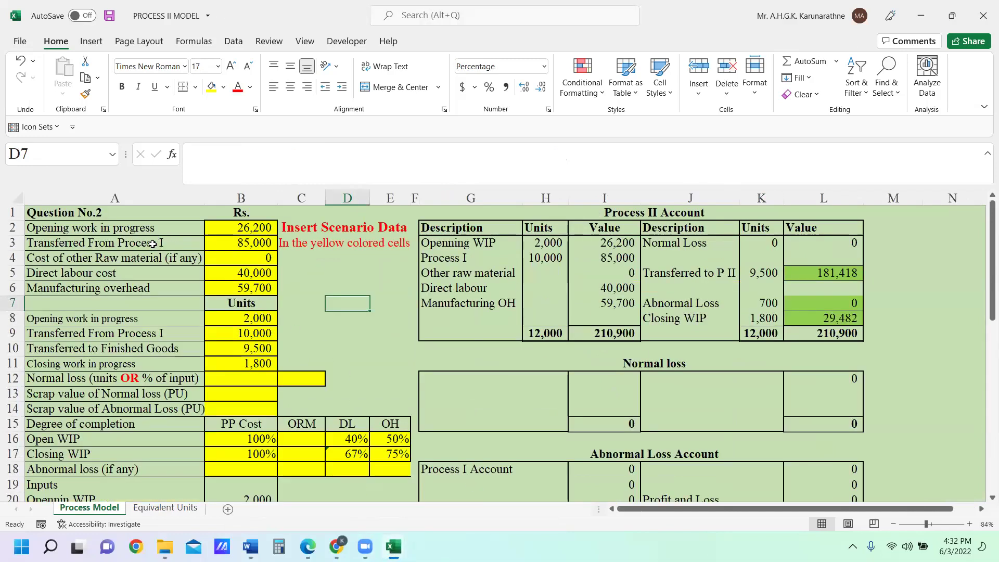
{"action": "left_click", "coordinate": [261, 243]}
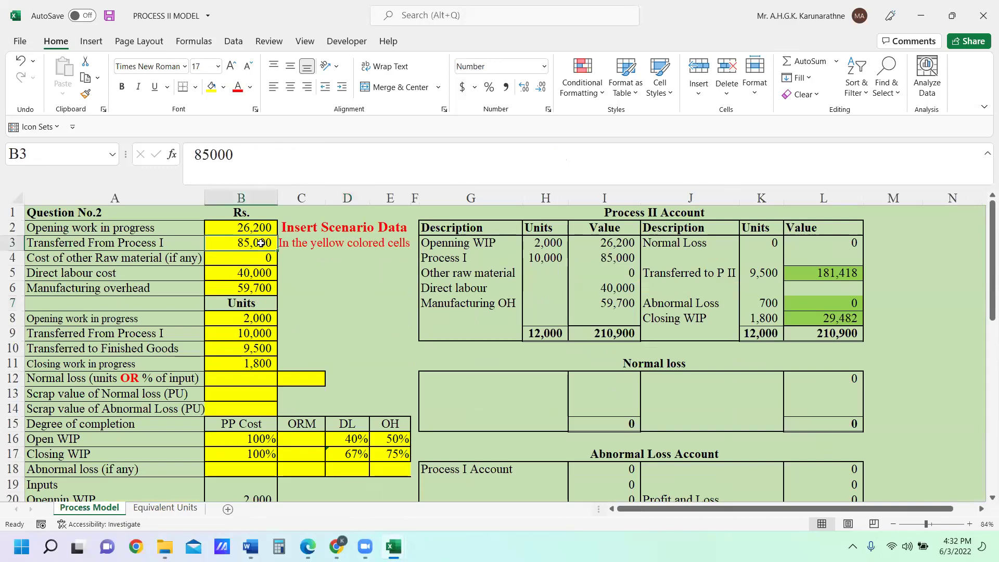
{"action": "left_click", "coordinate": [265, 333]}
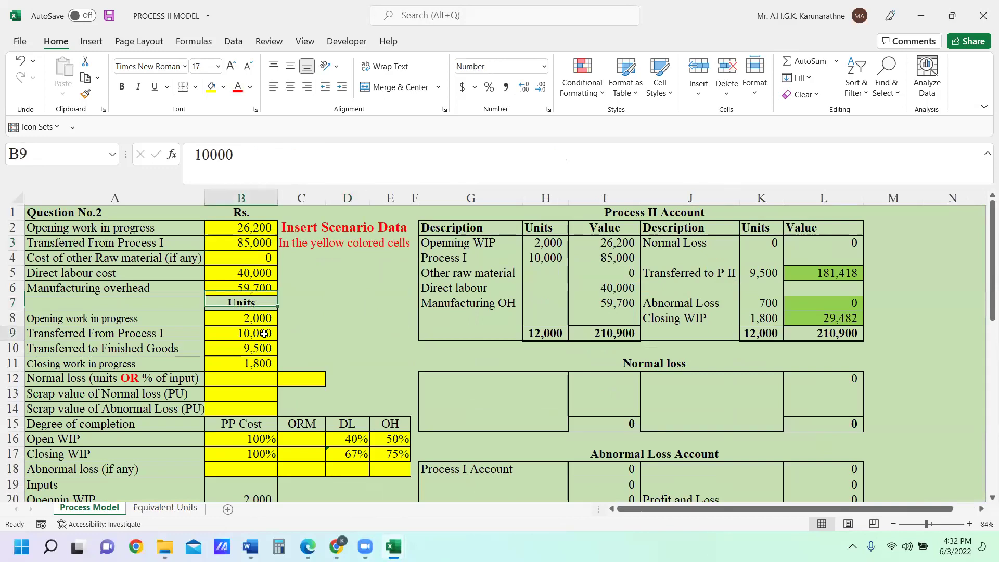
{"action": "left_click", "coordinate": [262, 244]}
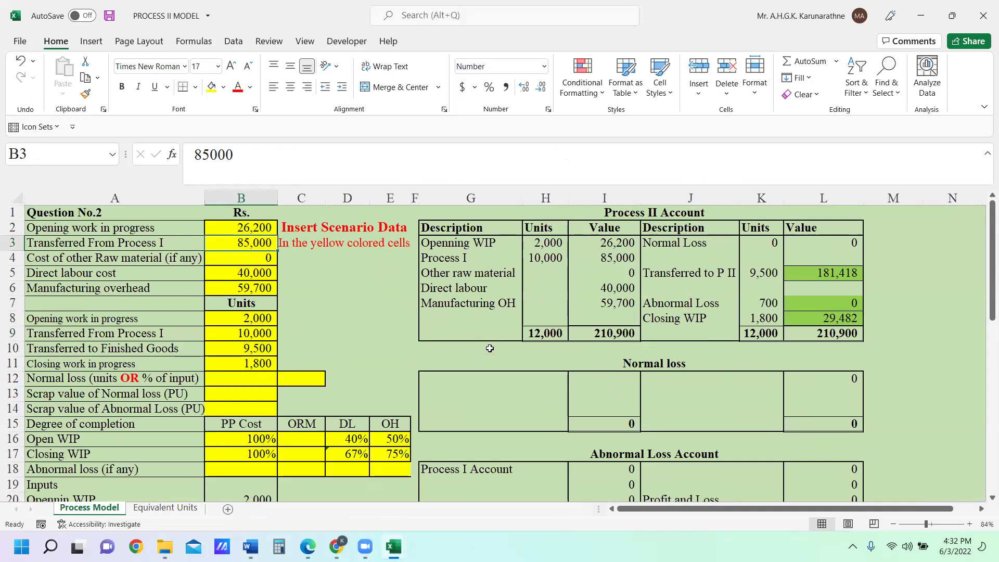
Enter 8.5 as the scrap value per unit of normal loss and 5% as the normal loss percentage of input
{"action": "left_click", "coordinate": [243, 392]}
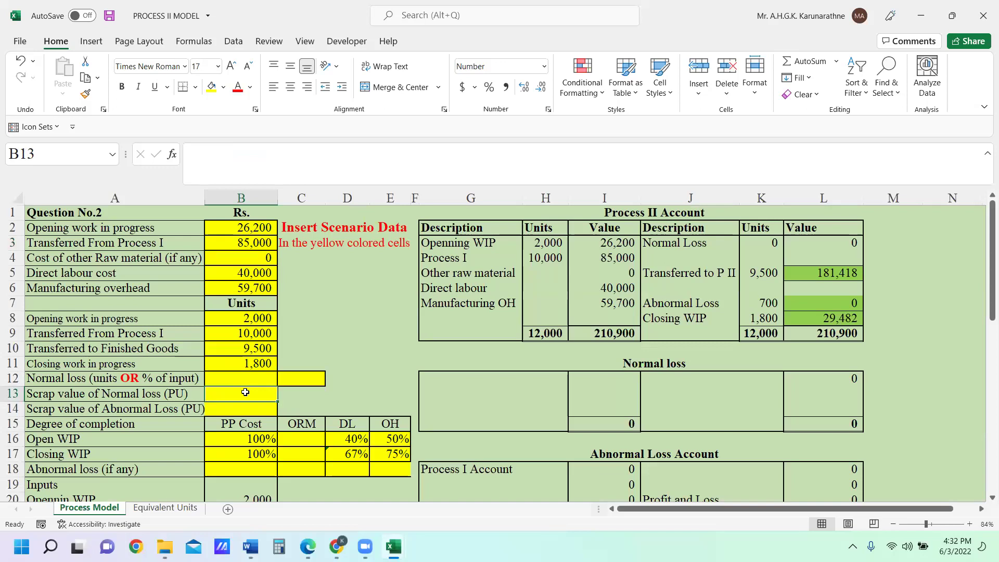
{"action": "type", "text": "8.5"}
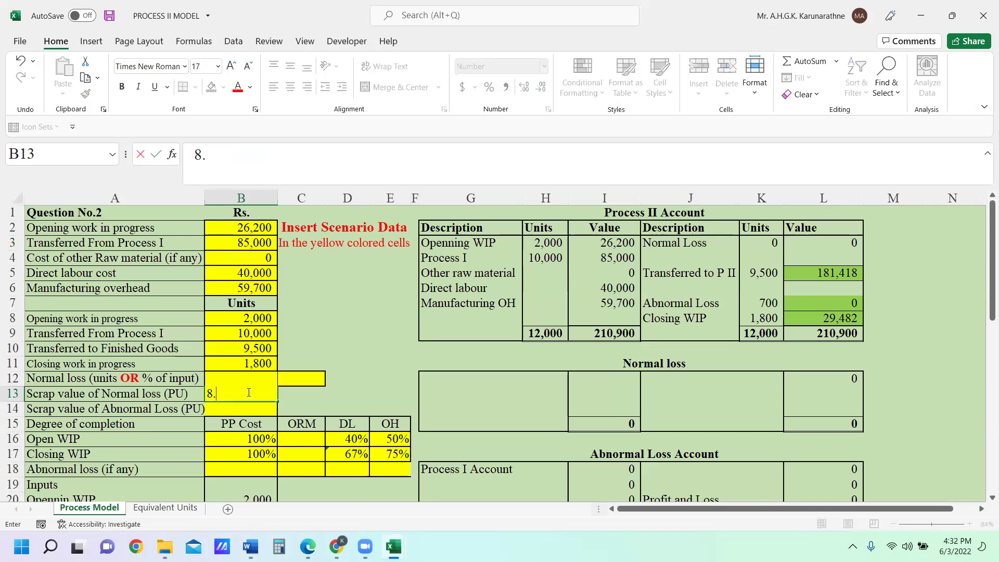
{"action": "key", "text": "Return"}
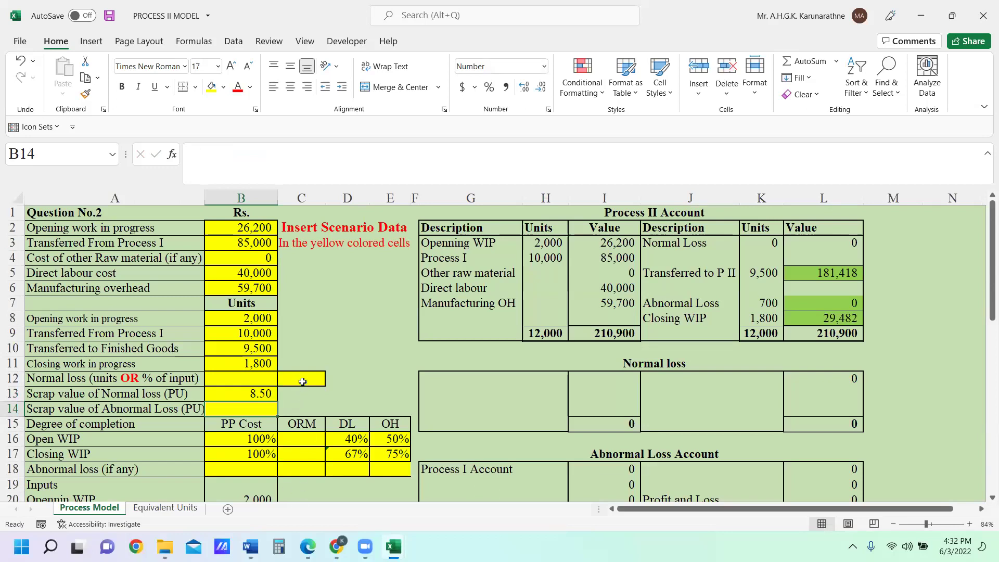
{"action": "left_click", "coordinate": [303, 382]}
{"action": "type", "text": "5"}
{"action": "left_click", "coordinate": [377, 396]}
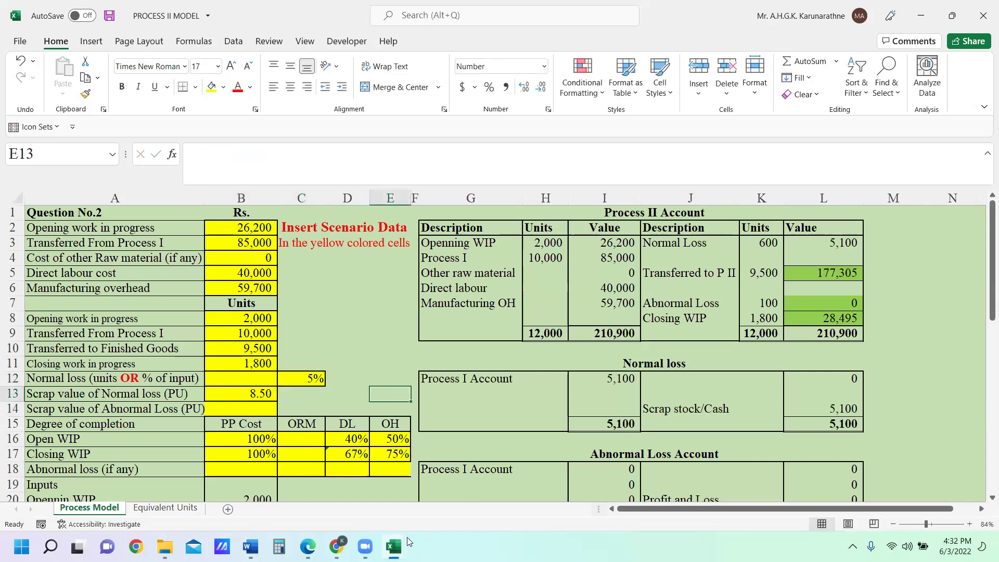
Return to the Word manual and read the bullet on the scrap value of abnormal losses
{"action": "mouse_move", "coordinate": [408, 542]}
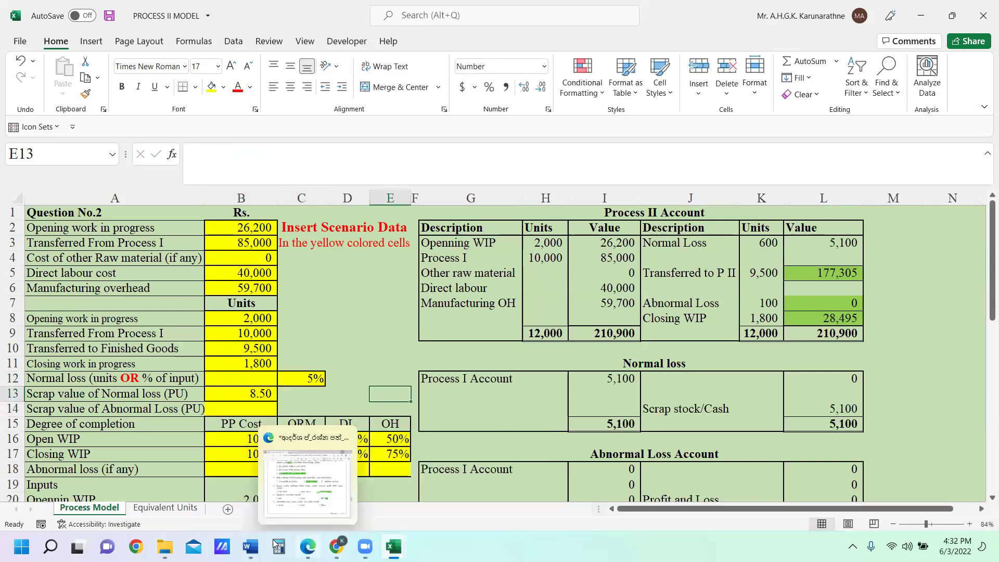
{"action": "left_click", "coordinate": [250, 546]}
{"action": "scroll", "coordinate": [385, 421], "scroll_direction": "down", "scroll_amount": 2}
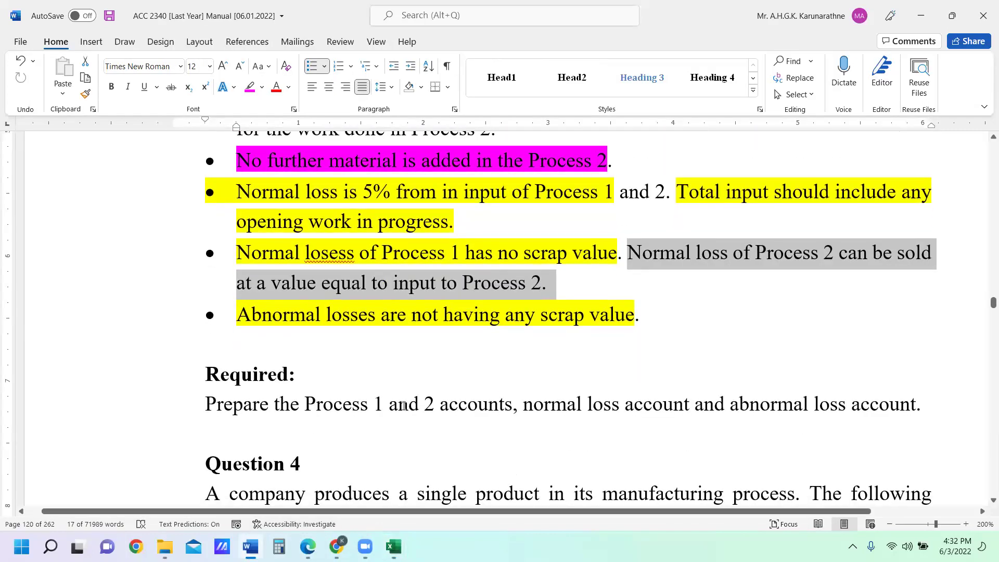
{"action": "scroll", "coordinate": [385, 391], "scroll_direction": "up", "scroll_amount": 2}
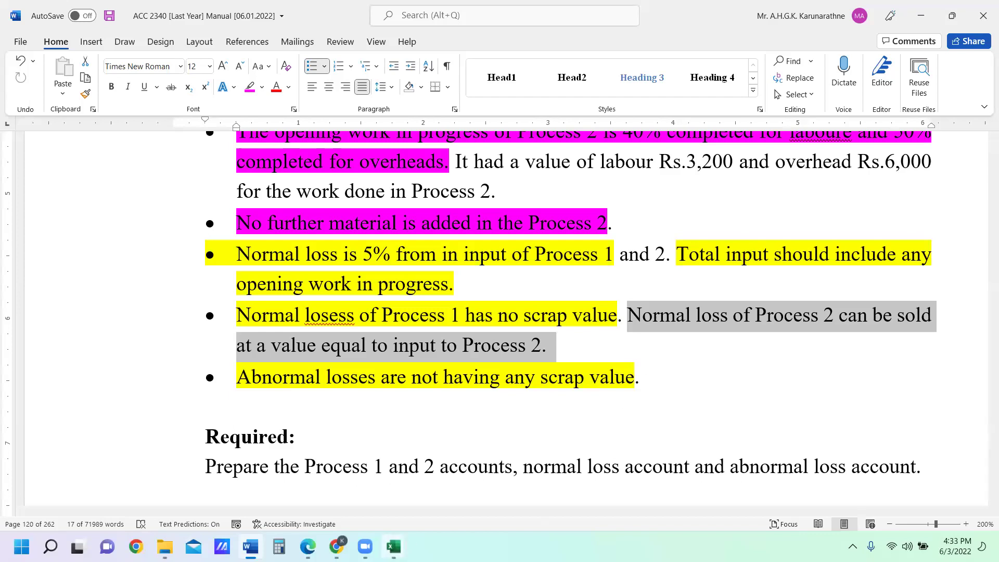
Switch to the PROCESS II MODEL workbook and enter 0 as the scrap value per unit of abnormal loss
{"action": "left_click", "coordinate": [393, 546]}
{"action": "left_click", "coordinate": [440, 505]}
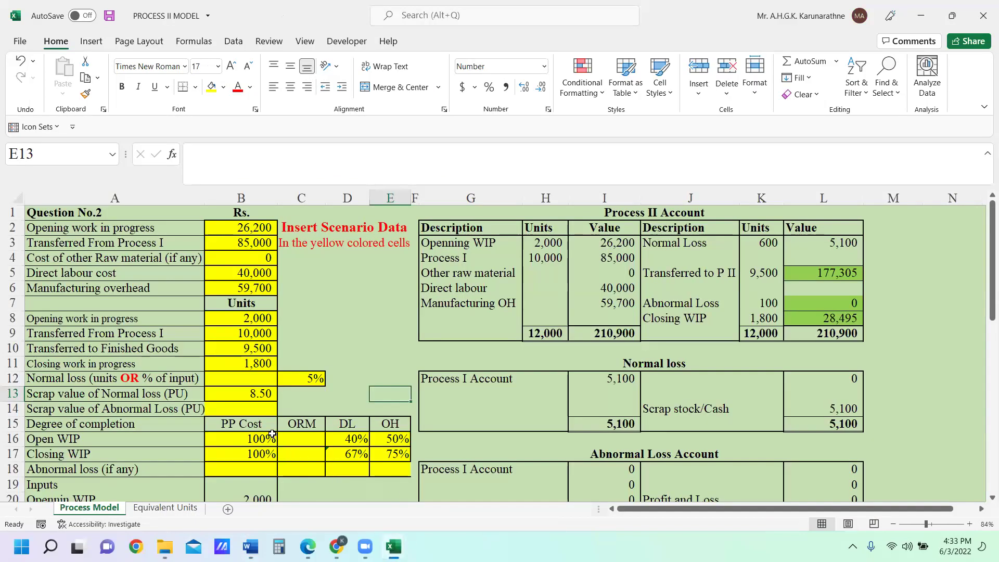
{"action": "left_click", "coordinate": [258, 414]}
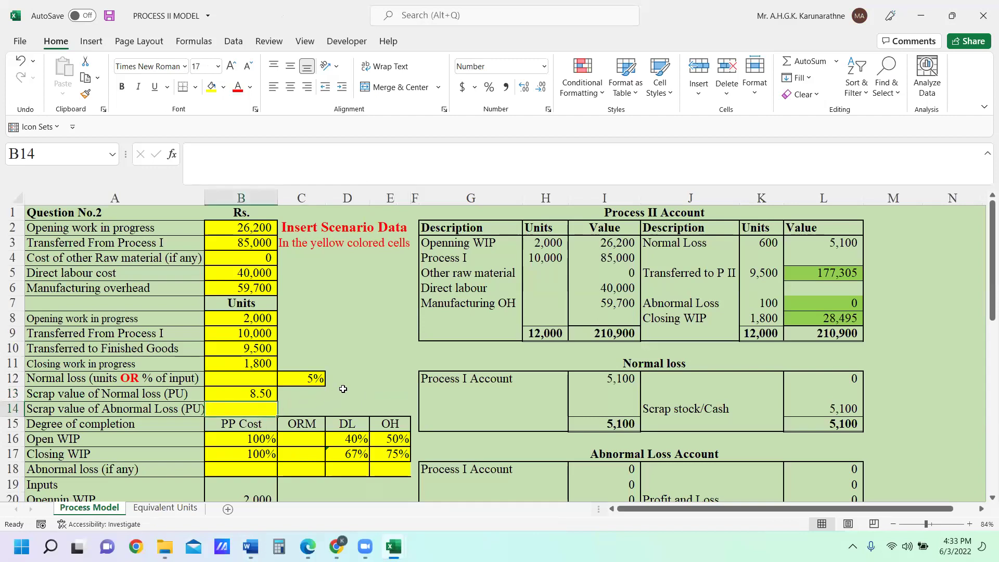
{"action": "type", "text": "0"}
{"action": "left_click", "coordinate": [372, 364]}
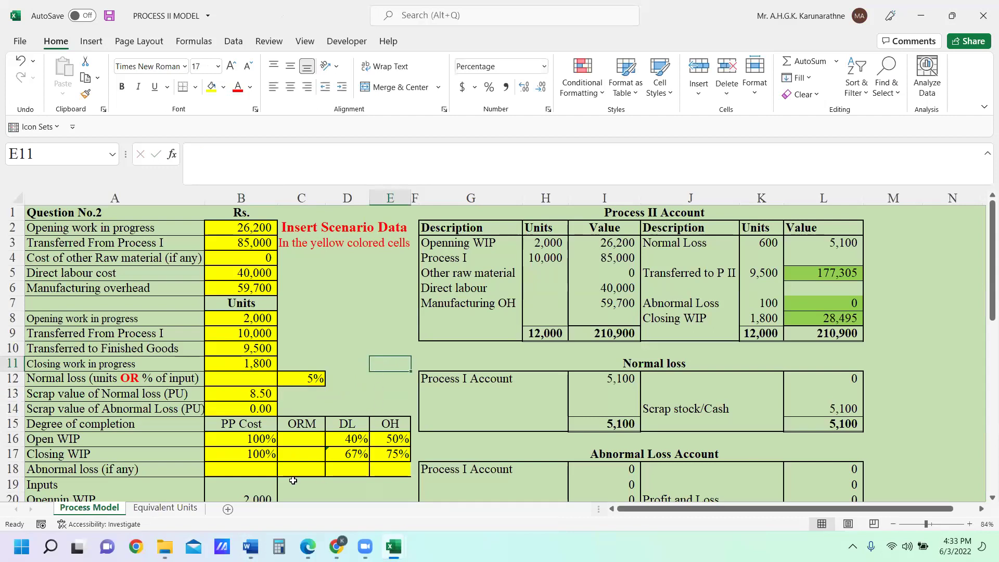
Set the abnormal loss degree of completion to 100% for previous process cost, direct labour and overhead
{"action": "left_click", "coordinate": [247, 469]}
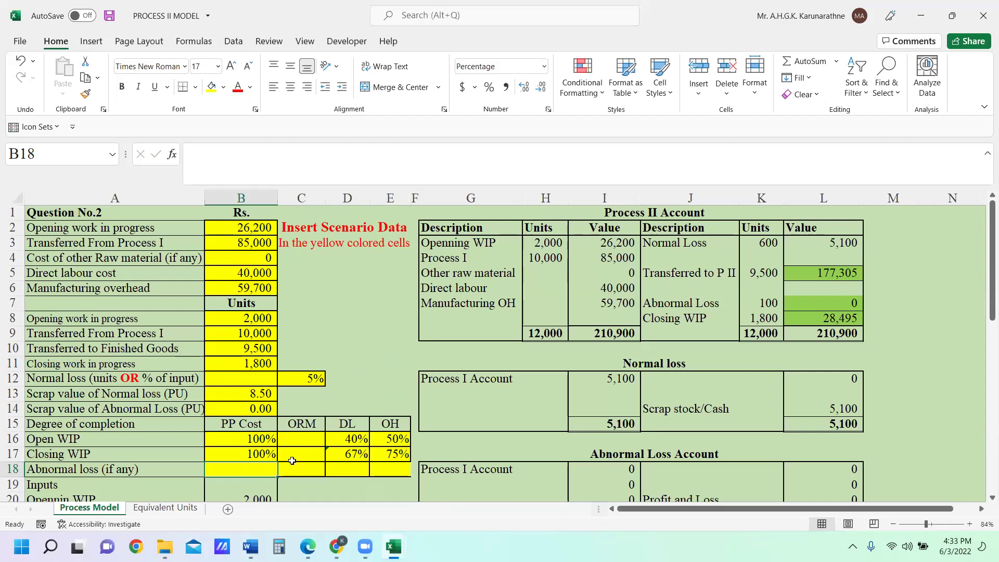
{"action": "type", "text": "100"}
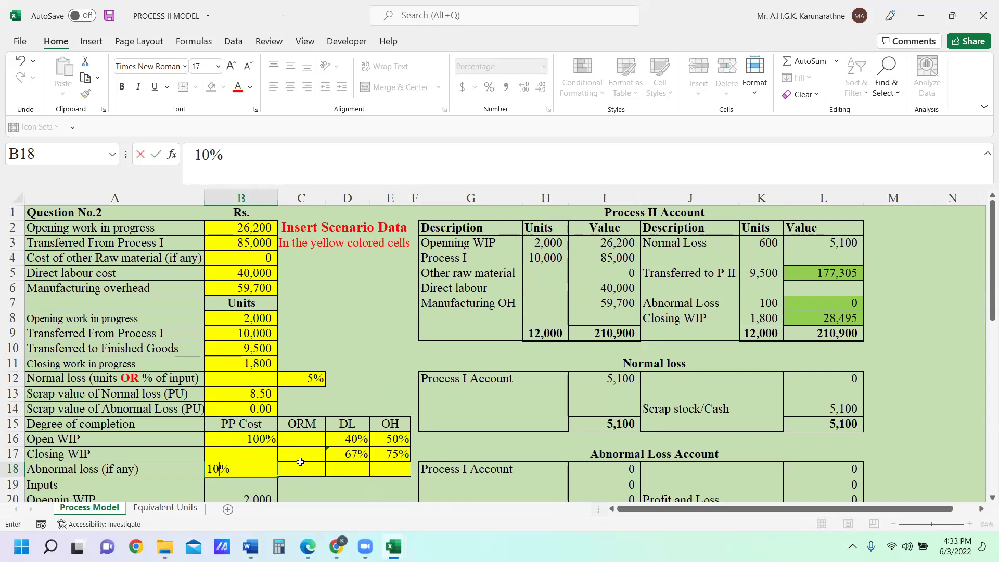
{"action": "left_click", "coordinate": [355, 468]}
{"action": "type", "text": "100"}
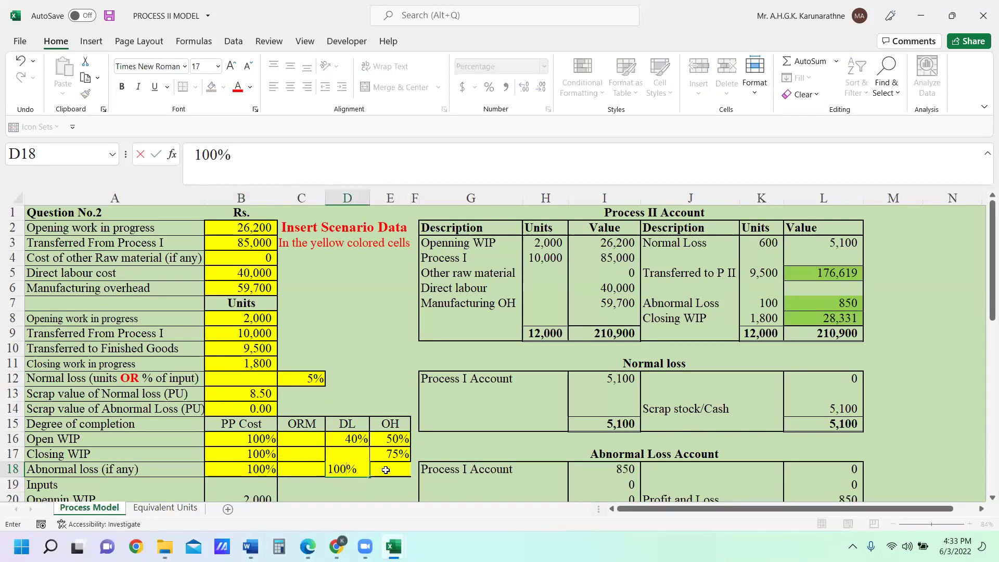
{"action": "left_click", "coordinate": [390, 469]}
{"action": "type", "text": "100"}
{"action": "left_click", "coordinate": [390, 454]}
{"action": "type", "text": "75"}
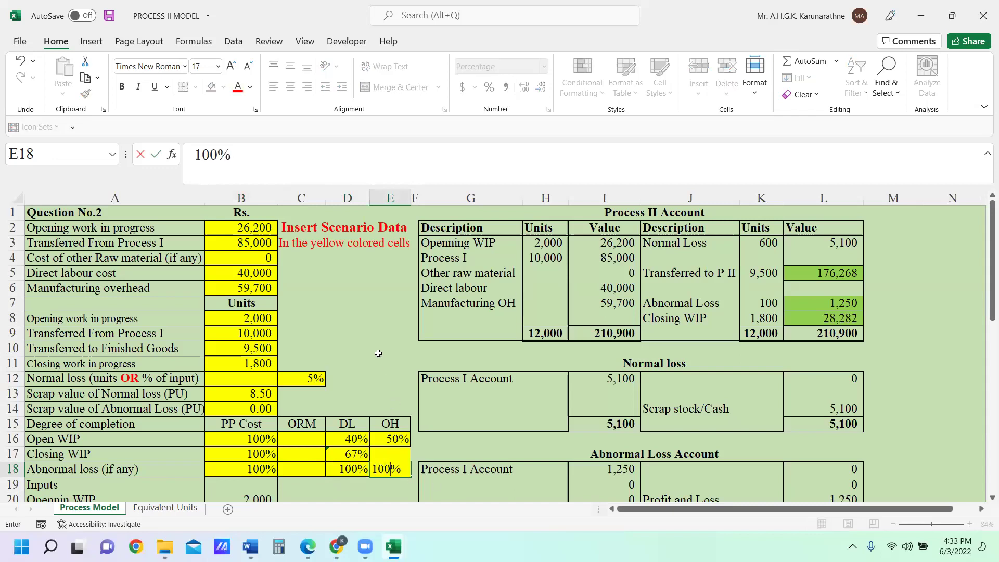
{"action": "left_click", "coordinate": [381, 355]}
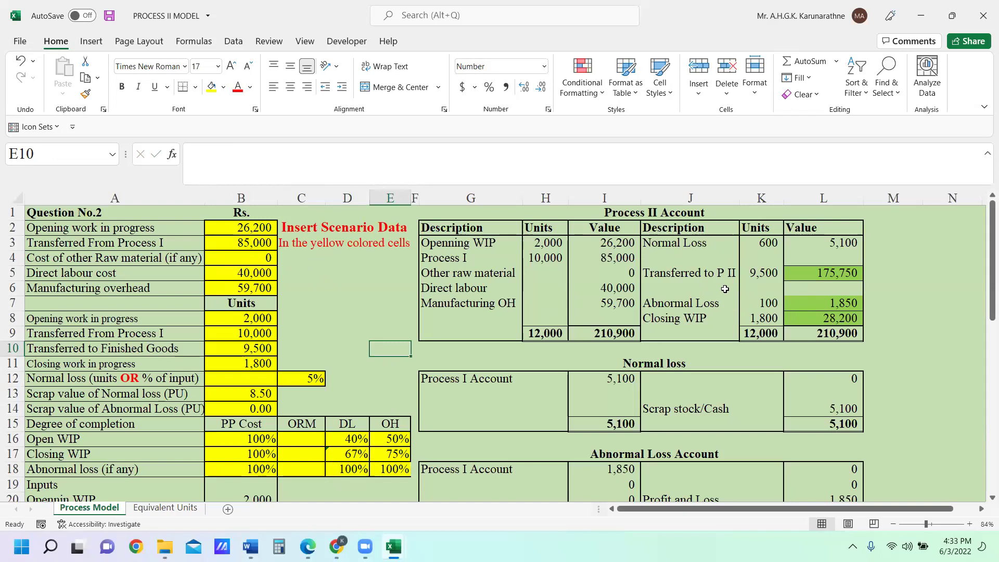
Review the scenario data block and the Process II account, including the formula behind the Process I value
{"action": "mouse_move", "coordinate": [984, 298]}
{"action": "left_mouse_down"}
{"action": "mouse_move", "coordinate": [985, 412]}
{"action": "mouse_move", "coordinate": [984, 282]}
{"action": "left_mouse_up"}
{"action": "scroll", "coordinate": [985, 292], "scroll_direction": "down", "scroll_amount": 1}
{"action": "scroll", "coordinate": [985, 291], "scroll_direction": "up", "scroll_amount": 1}
{"action": "left_click_drag", "start_coordinate": [244, 228], "coordinate": [391, 469]}
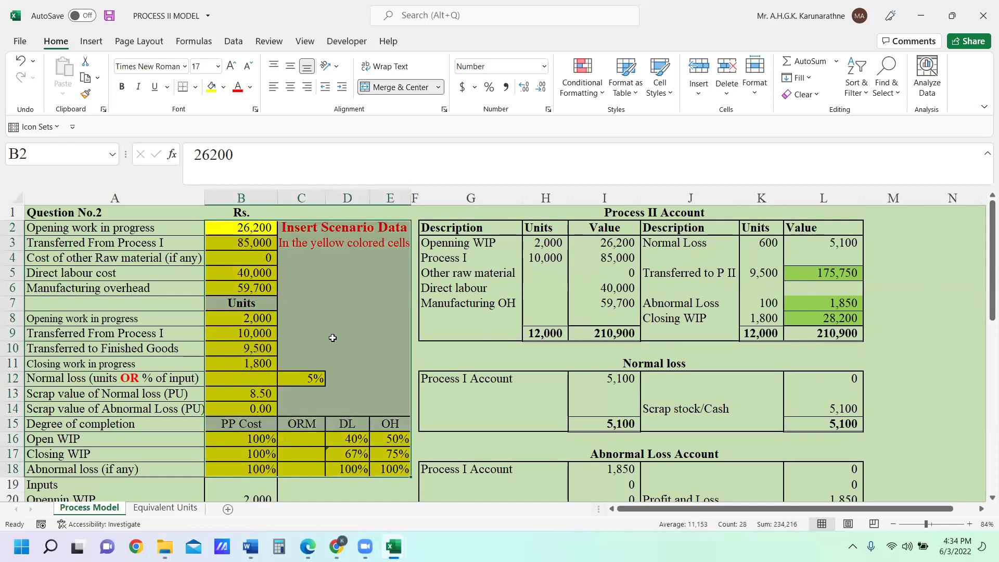
{"action": "left_click", "coordinate": [606, 261]}
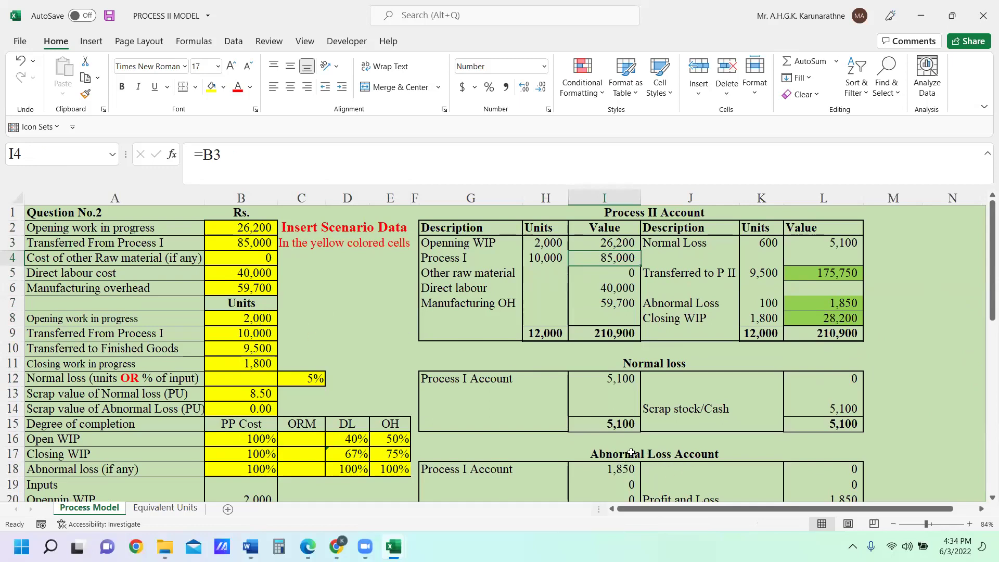
Try 11,000 as the units transferred from Process I, and undo the change
{"action": "left_click", "coordinate": [263, 334]}
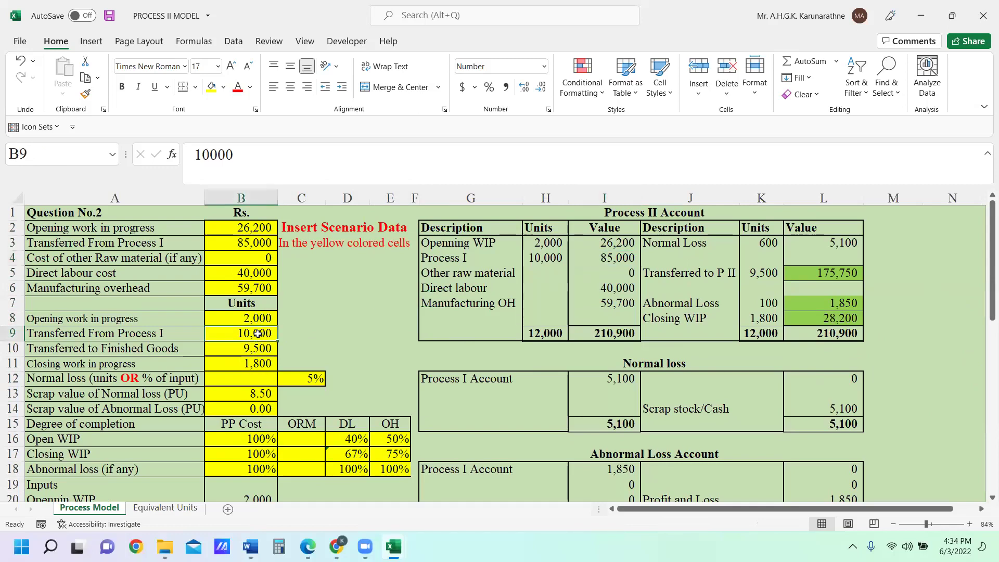
{"action": "double_click", "coordinate": [258, 333]}
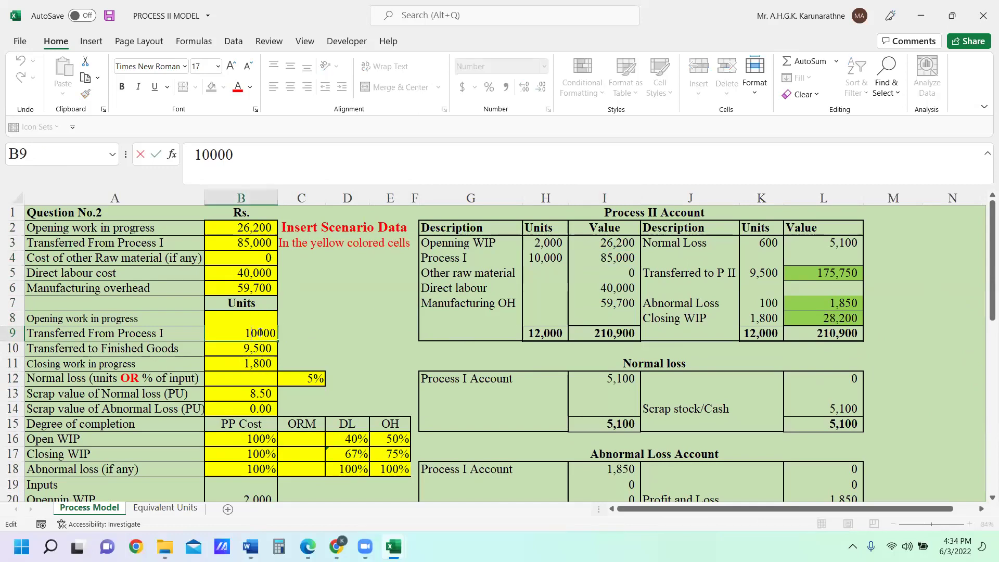
{"action": "left_click_drag", "start_coordinate": [256, 333], "coordinate": [252, 334]}
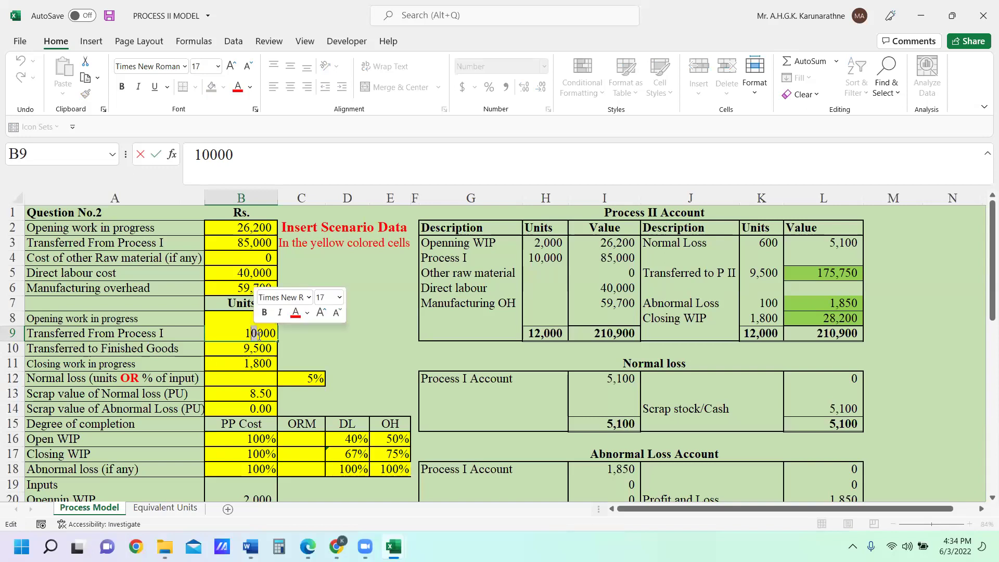
{"action": "type", "text": "1"}
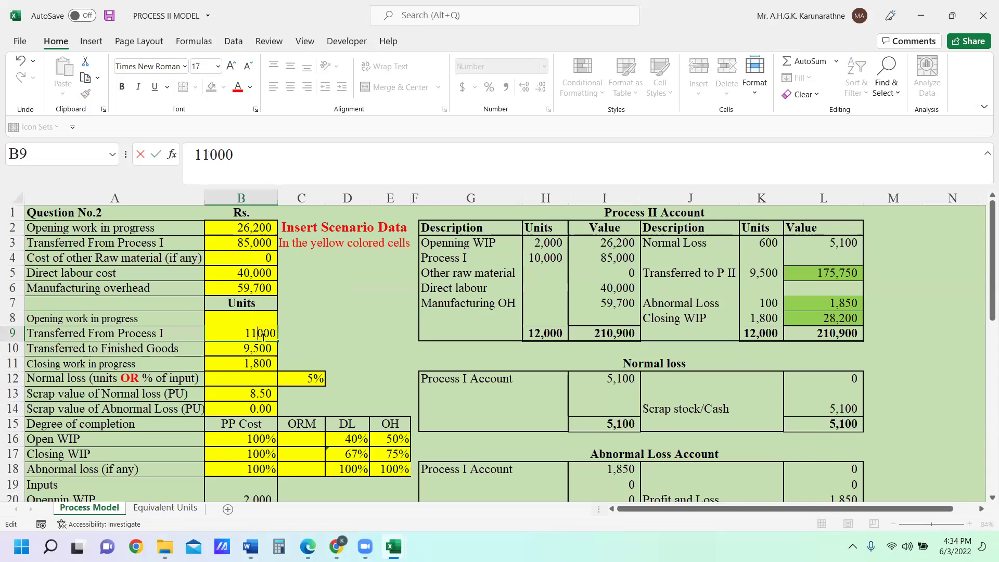
{"action": "key", "text": "Return"}
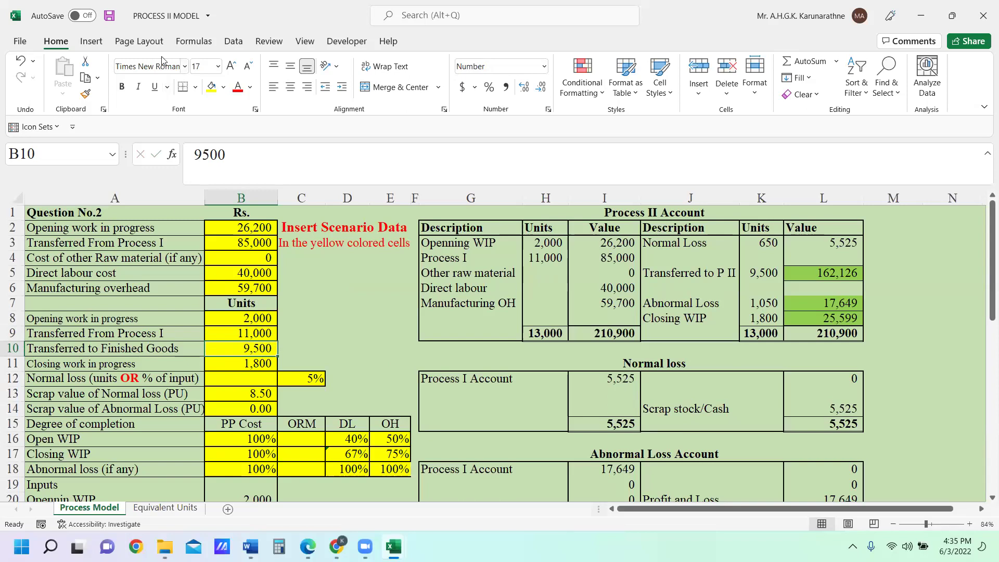
{"action": "left_click", "coordinate": [21, 60]}
Set the units transferred to finished goods to 10,000
{"action": "left_click", "coordinate": [250, 350]}
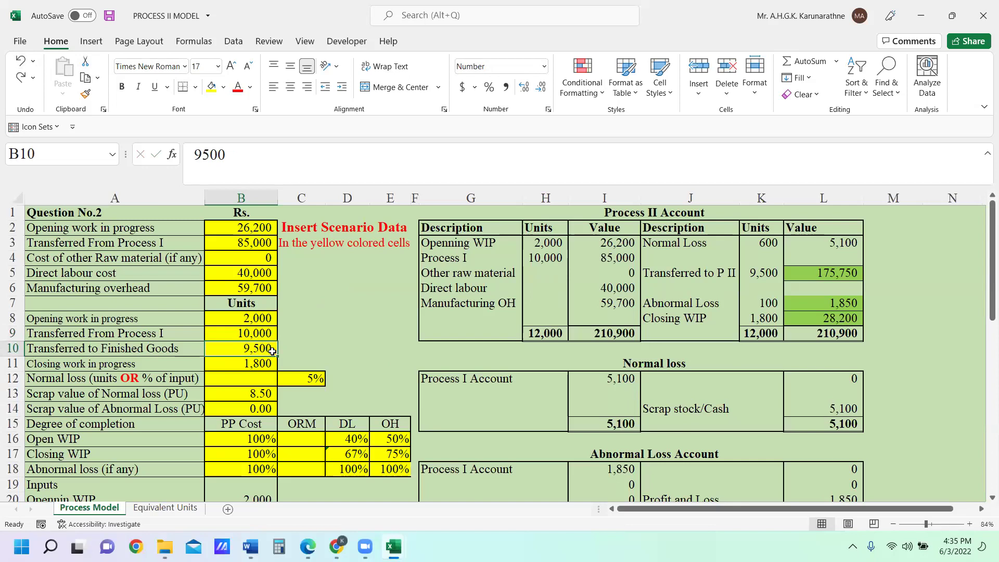
{"action": "type", "text": "10,000"}
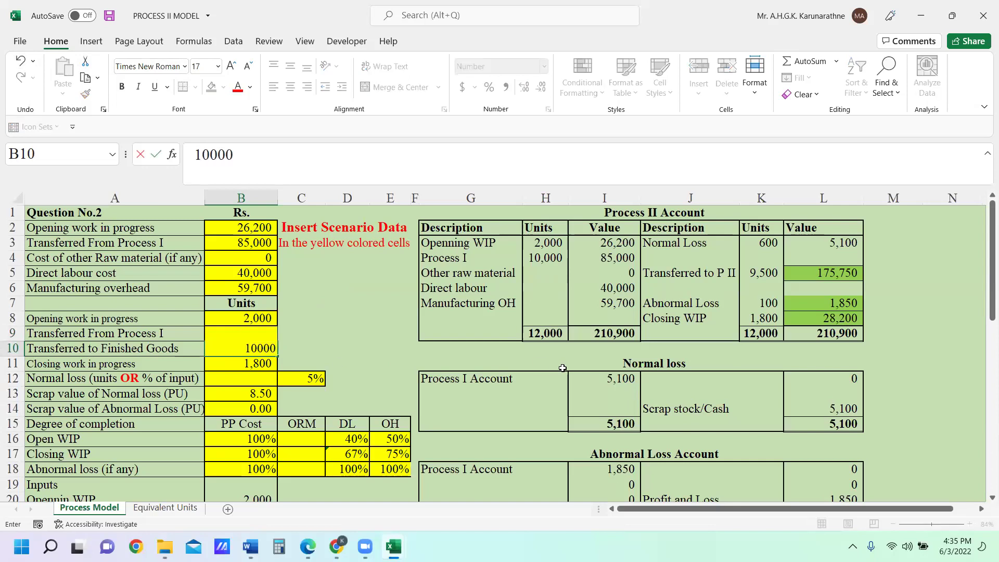
{"action": "key", "text": "Return"}
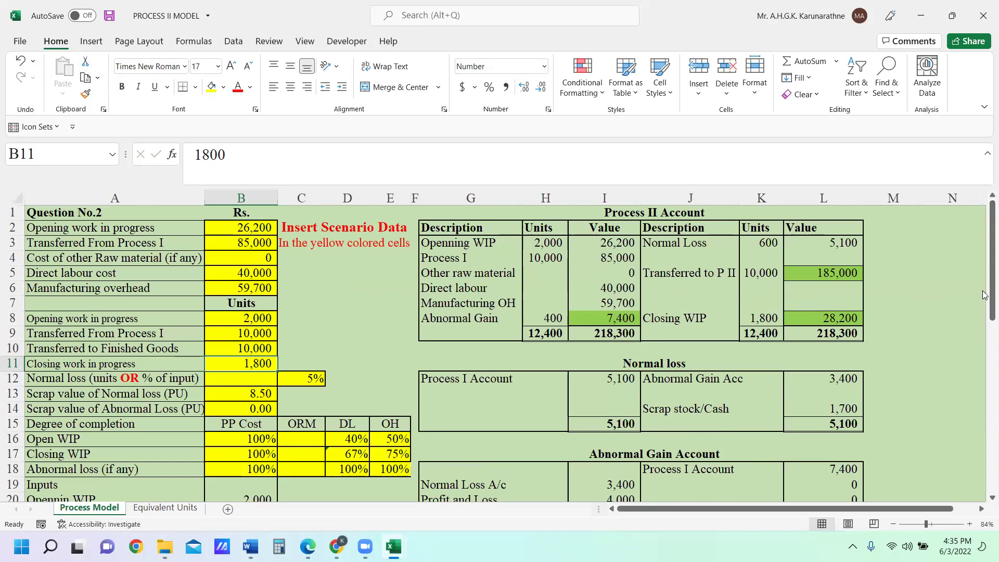
Review the Normal loss and Abnormal Gain accounts, undo the last change to units transferred to finished goods, and check the scenario data block
{"action": "scroll", "coordinate": [981, 312], "scroll_direction": "down", "scroll_amount": 2}
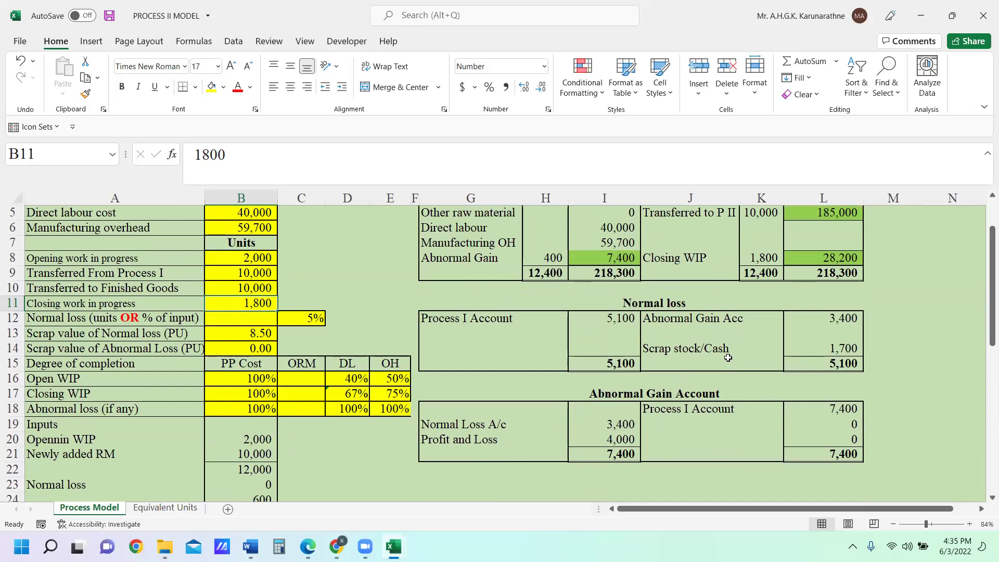
{"action": "scroll", "coordinate": [983, 330], "scroll_direction": "up", "scroll_amount": 2}
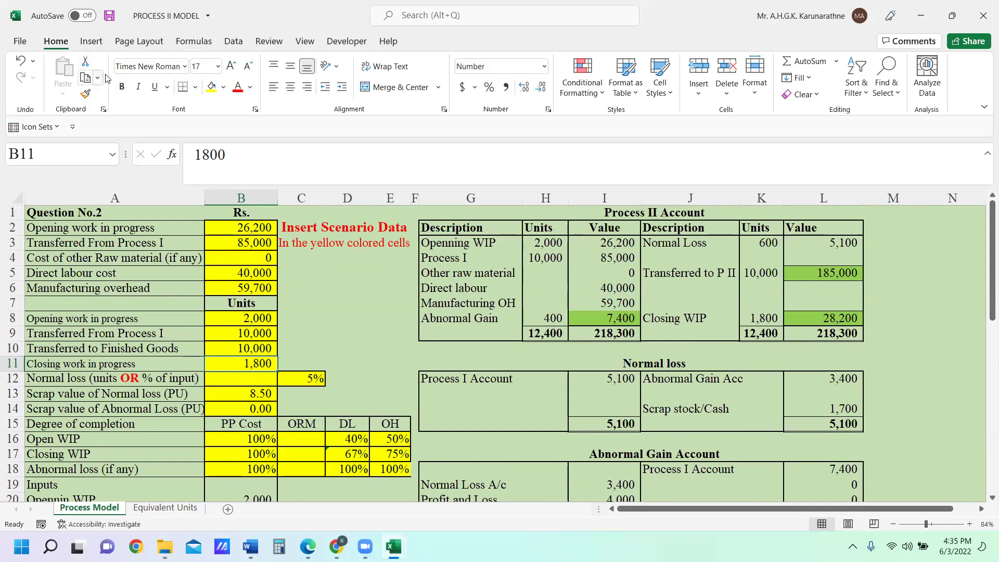
{"action": "left_click", "coordinate": [22, 62]}
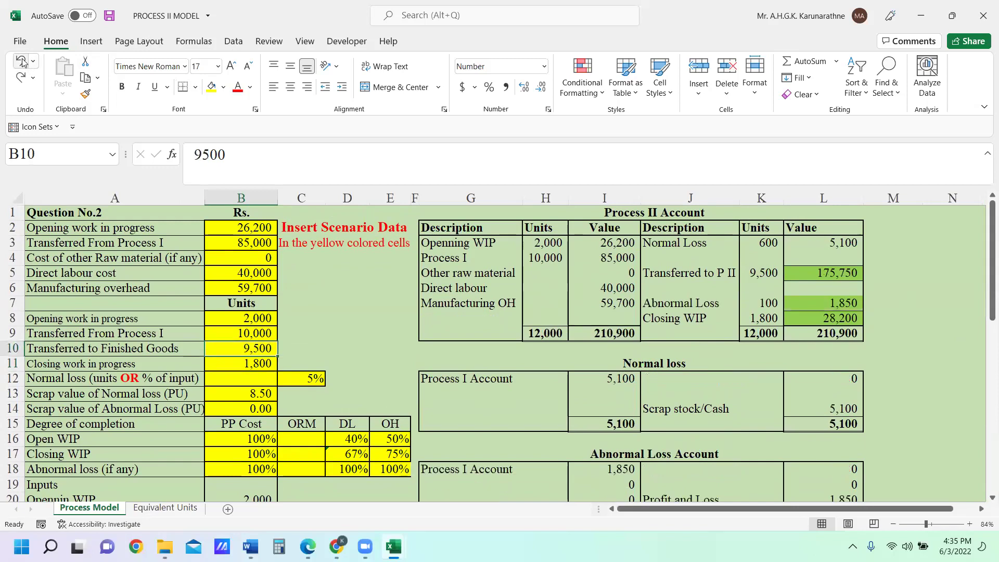
{"action": "left_click", "coordinate": [308, 337]}
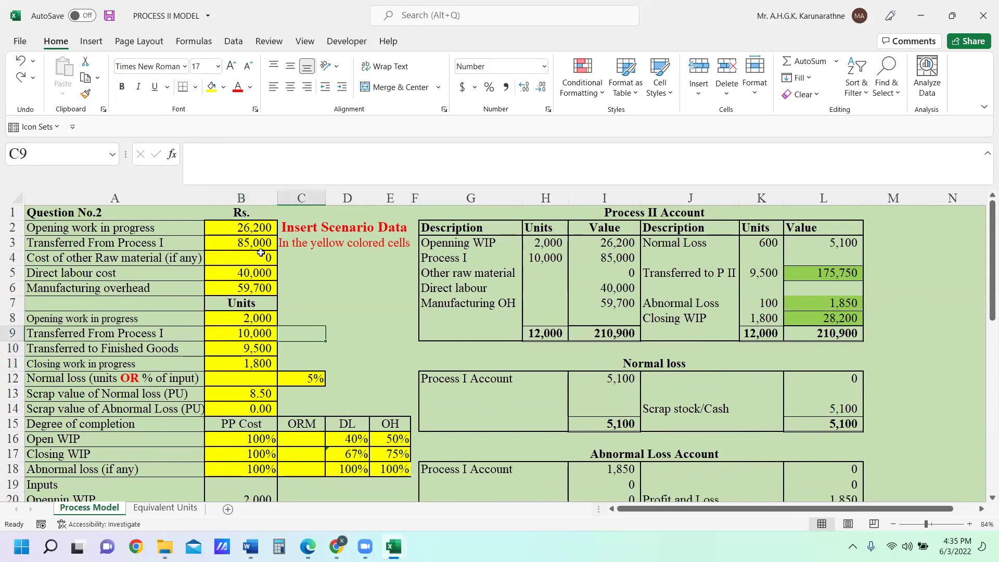
{"action": "left_click_drag", "start_coordinate": [259, 234], "coordinate": [313, 465]}
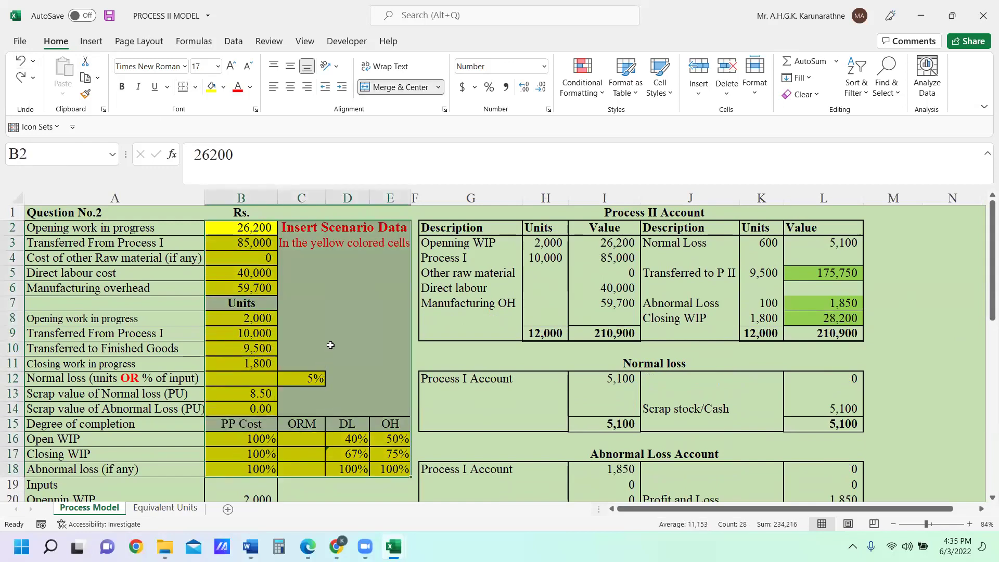
{"action": "left_click", "coordinate": [256, 231]}
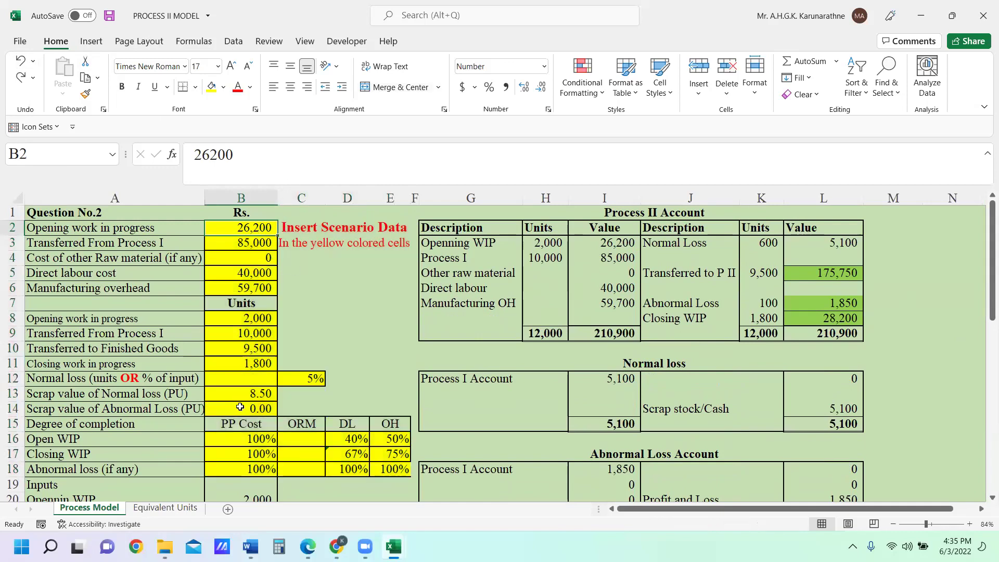
Clear the units and values on both sides of the Process II Account, keeping the descriptions and the total row
{"action": "left_click_drag", "start_coordinate": [547, 242], "coordinate": [603, 311]}
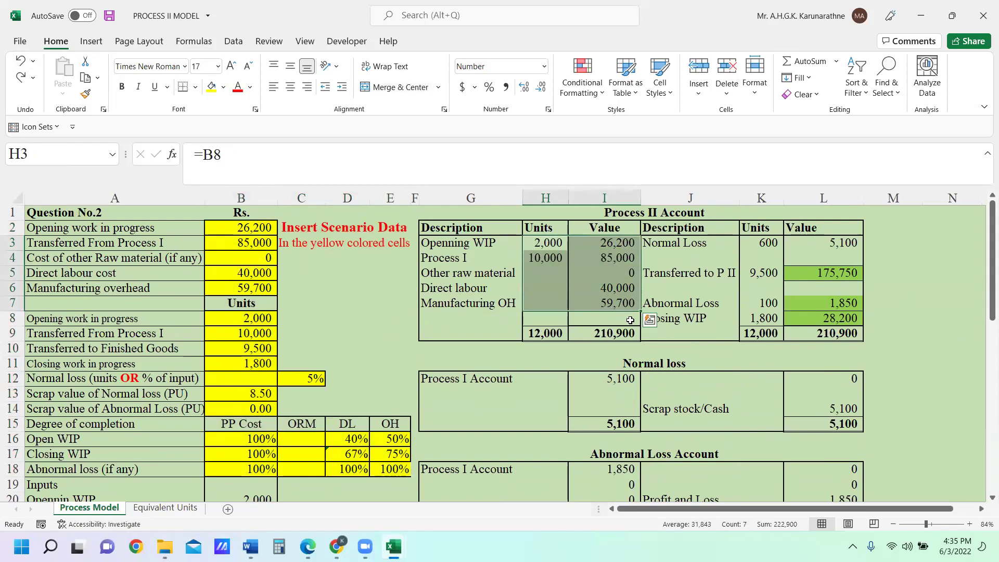
{"action": "key", "text": "Delete"}
{"action": "left_click_drag", "start_coordinate": [761, 248], "coordinate": [800, 321]}
{"action": "key", "text": "Delete"}
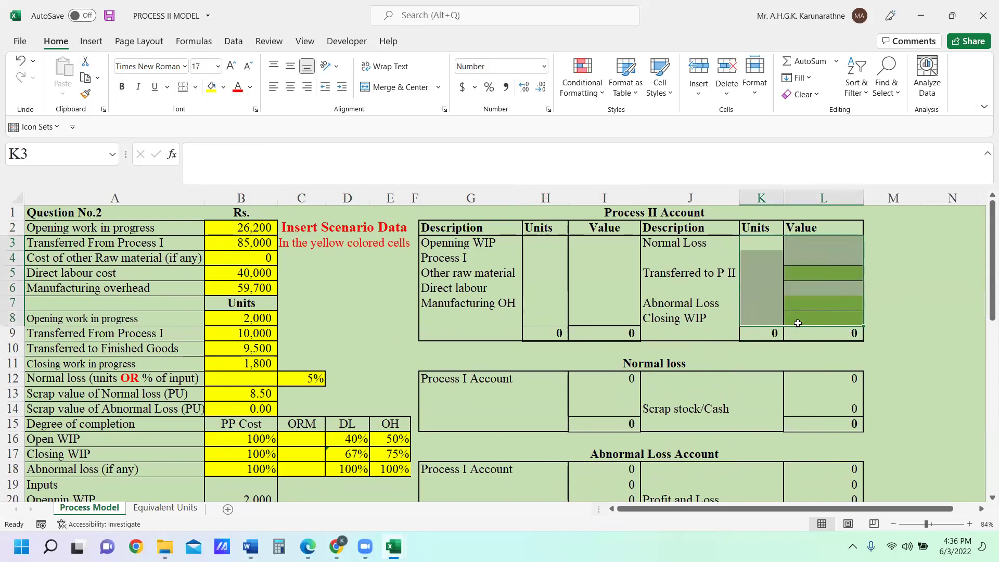
Clear the value entries above the totals on both sides of the Normal loss account
{"action": "left_click_drag", "start_coordinate": [601, 381], "coordinate": [606, 412]}
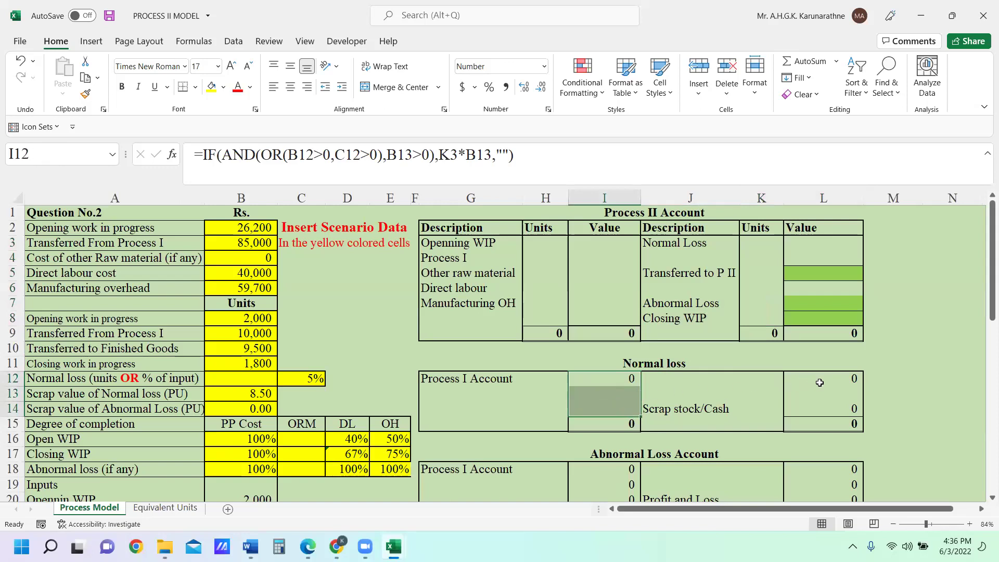
{"action": "key", "text": "Delete"}
{"action": "left_click_drag", "start_coordinate": [819, 379], "coordinate": [856, 408]}
{"action": "key", "text": "Delete"}
Clear the value entries above the totals on both sides of the Abnormal Loss Account
{"action": "scroll", "coordinate": [865, 376], "scroll_direction": "down", "scroll_amount": 2}
{"action": "scroll", "coordinate": [865, 376], "scroll_direction": "down", "scroll_amount": 2}
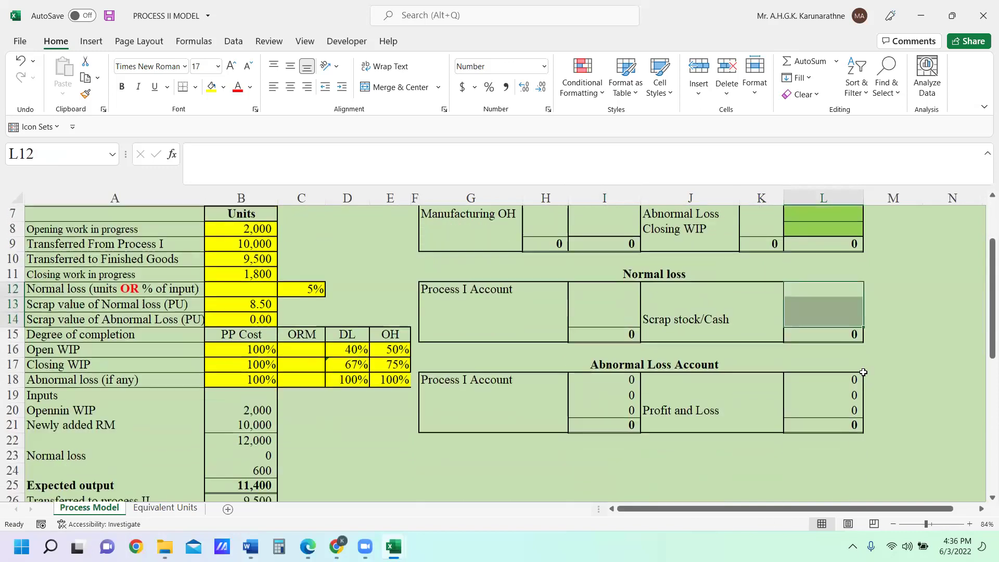
{"action": "left_click_drag", "start_coordinate": [602, 381], "coordinate": [610, 406]}
{"action": "key", "text": "Delete"}
{"action": "left_click_drag", "start_coordinate": [854, 378], "coordinate": [832, 404]}
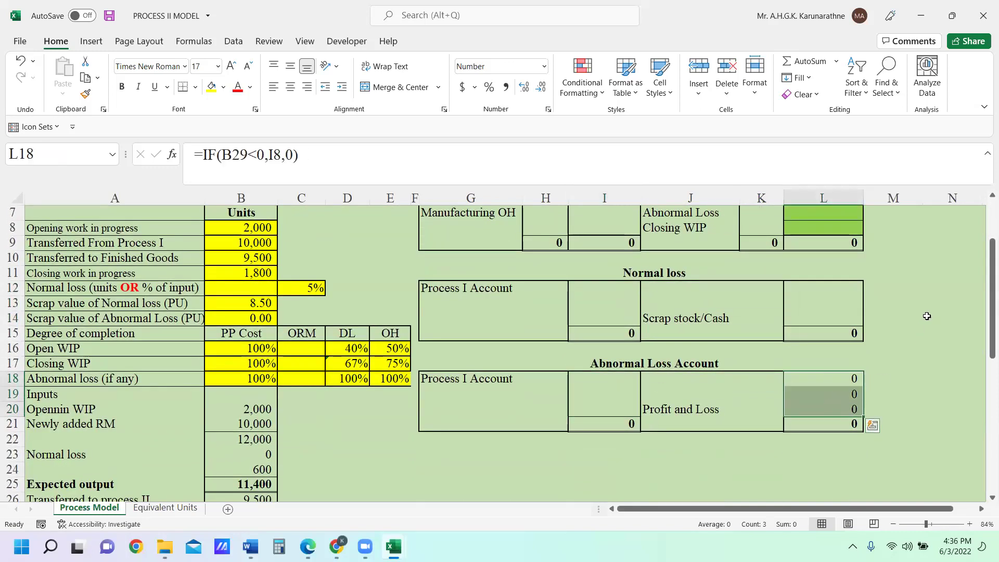
{"action": "key", "text": "Delete"}
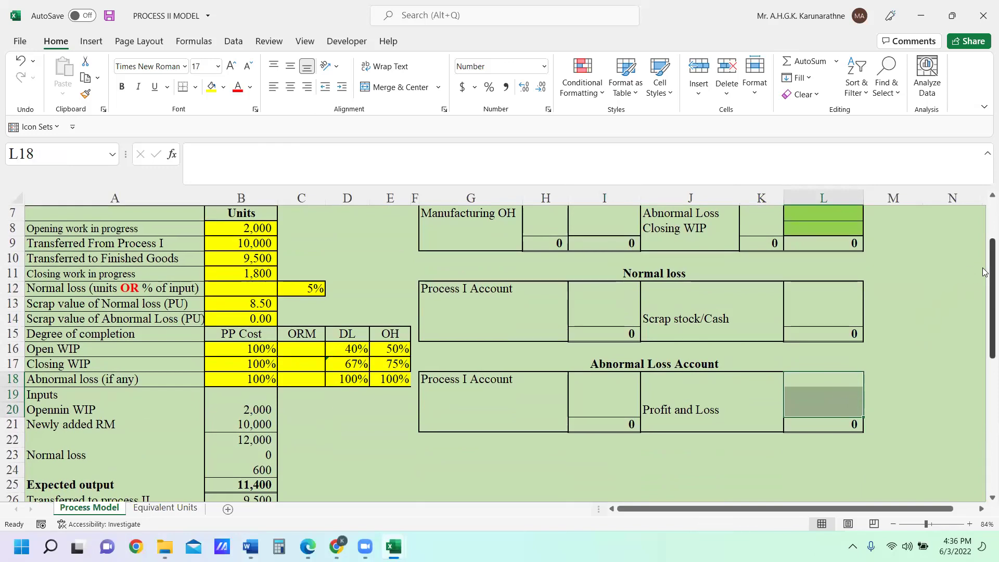
On the Equivalent Units sheet, clear the units, percentages and equivalent units in the rows from Normal loss to Abnormal Loss
{"action": "scroll", "coordinate": [984, 260], "scroll_direction": "up", "scroll_amount": 3}
{"action": "scroll", "coordinate": [983, 249], "scroll_direction": "up", "scroll_amount": 3}
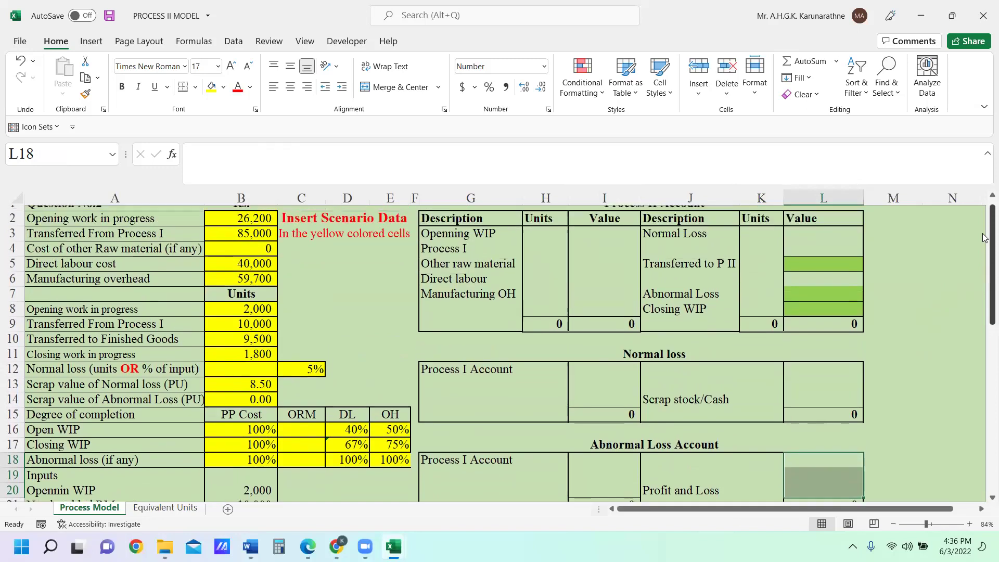
{"action": "left_click", "coordinate": [164, 507]}
{"action": "scroll", "coordinate": [598, 336], "scroll_direction": "up", "scroll_amount": 3}
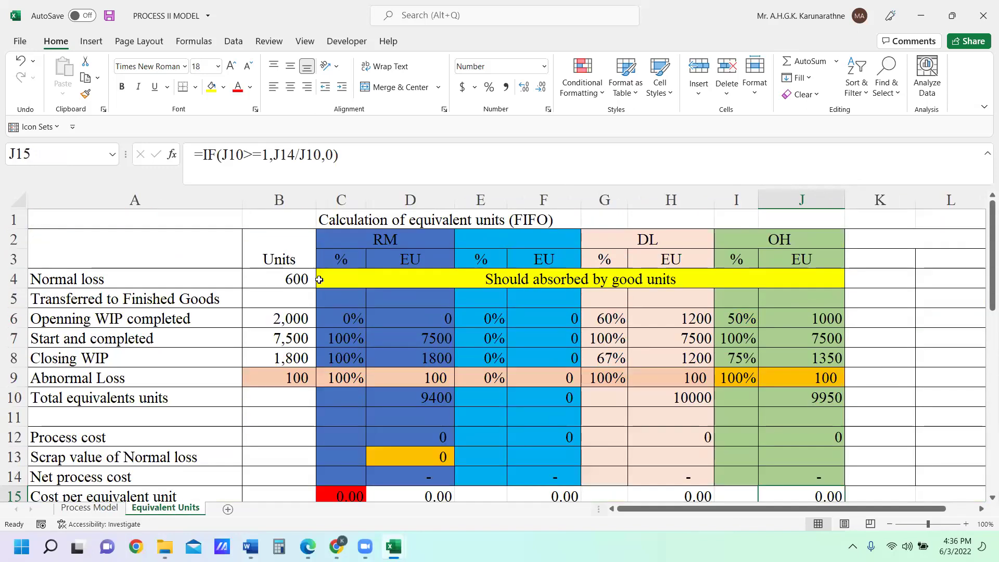
{"action": "left_click_drag", "start_coordinate": [289, 280], "coordinate": [283, 381]}
{"action": "key", "text": "Delete"}
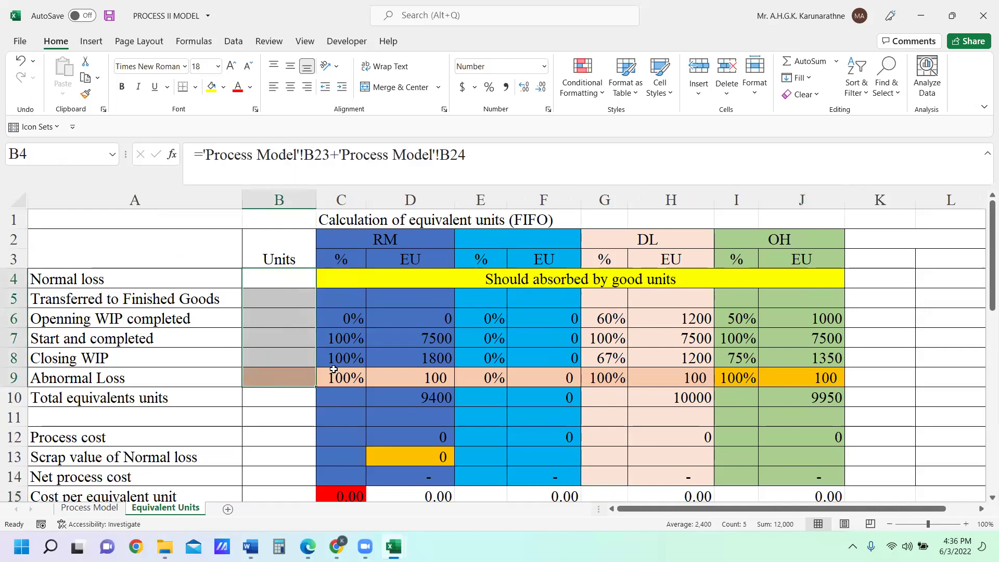
{"action": "left_click_drag", "start_coordinate": [351, 306], "coordinate": [783, 375]}
{"action": "key", "text": "Delete"}
{"action": "left_click", "coordinate": [925, 306]}
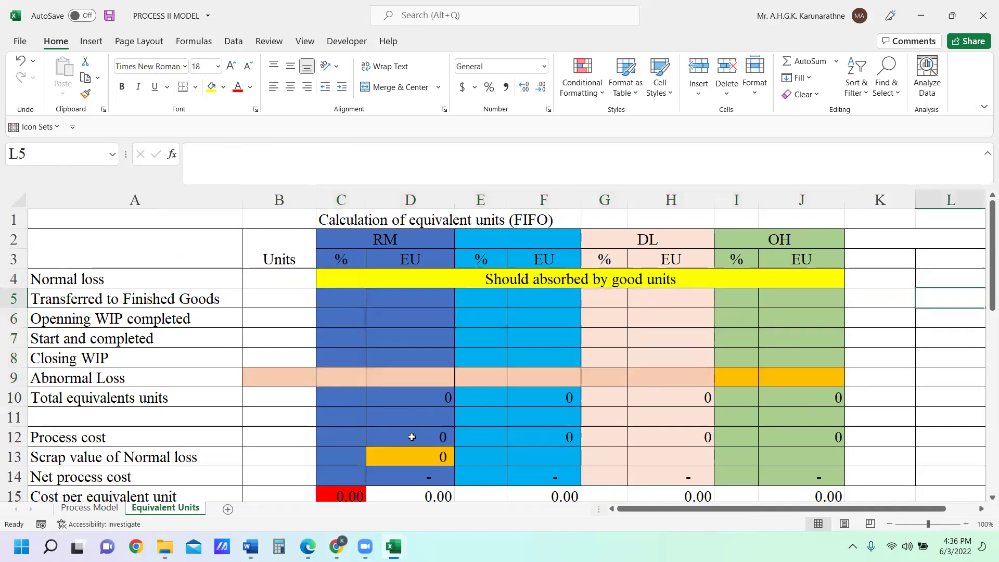
{"action": "left_click_drag", "start_coordinate": [411, 437], "coordinate": [771, 437]}
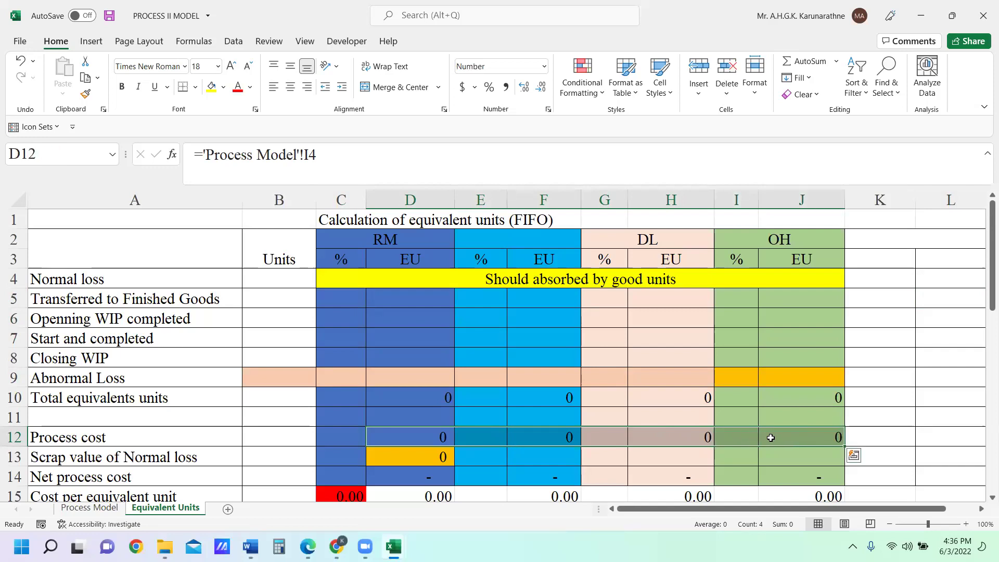
{"action": "left_click", "coordinate": [897, 339]}
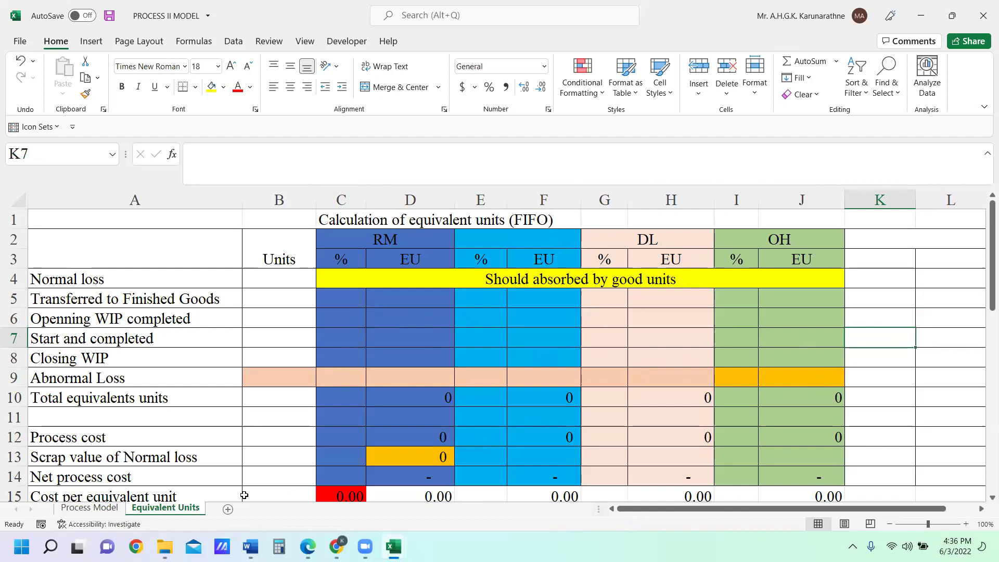
On the Process Model sheet, clear the opening WIP and newly added RM quantities in the Inputs section
{"action": "left_click", "coordinate": [92, 507]}
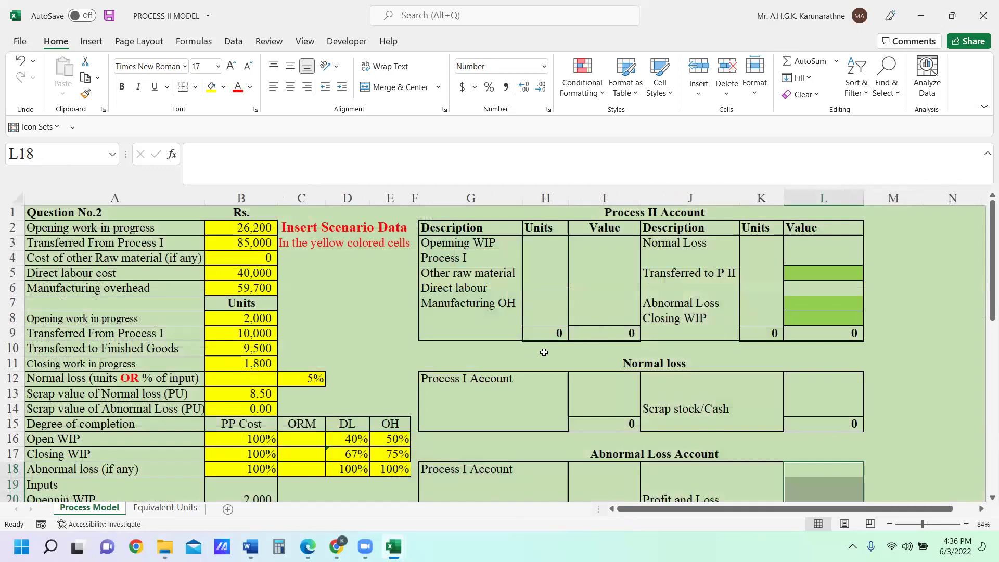
{"action": "scroll", "coordinate": [543, 352], "scroll_direction": "down", "scroll_amount": 3}
{"action": "scroll", "coordinate": [269, 337], "scroll_direction": "down", "scroll_amount": 1}
{"action": "mouse_move", "coordinate": [257, 316]}
{"action": "left_mouse_down"}
{"action": "mouse_move", "coordinate": [228, 442]}
{"action": "mouse_move", "coordinate": [244, 345]}
{"action": "mouse_move", "coordinate": [258, 334]}
{"action": "left_mouse_up"}
{"action": "key", "text": "Delete"}
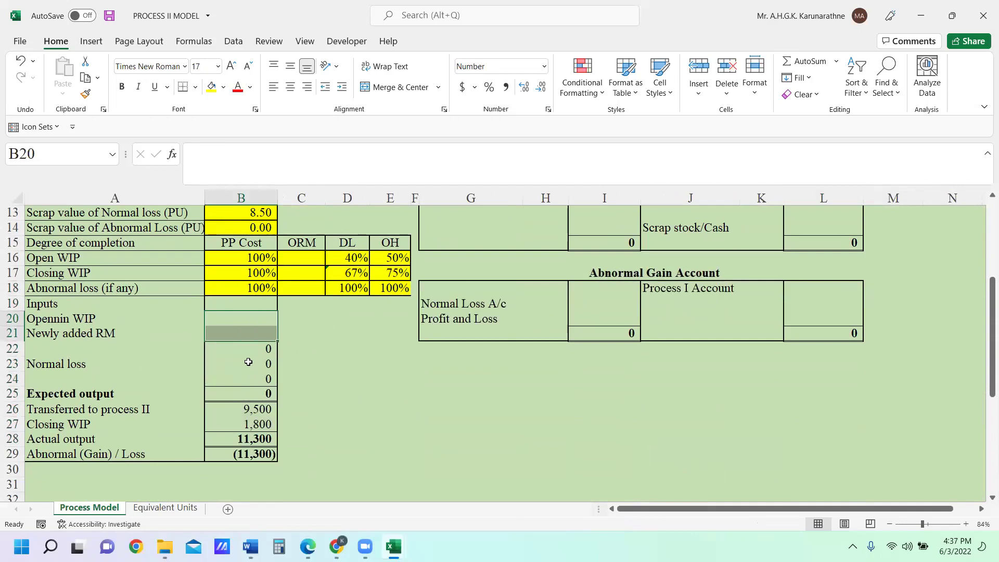
Clear the Normal loss entry in B23 and the Transferred to process II and Closing WIP quantities in B26:B27
{"action": "left_click", "coordinate": [308, 351]}
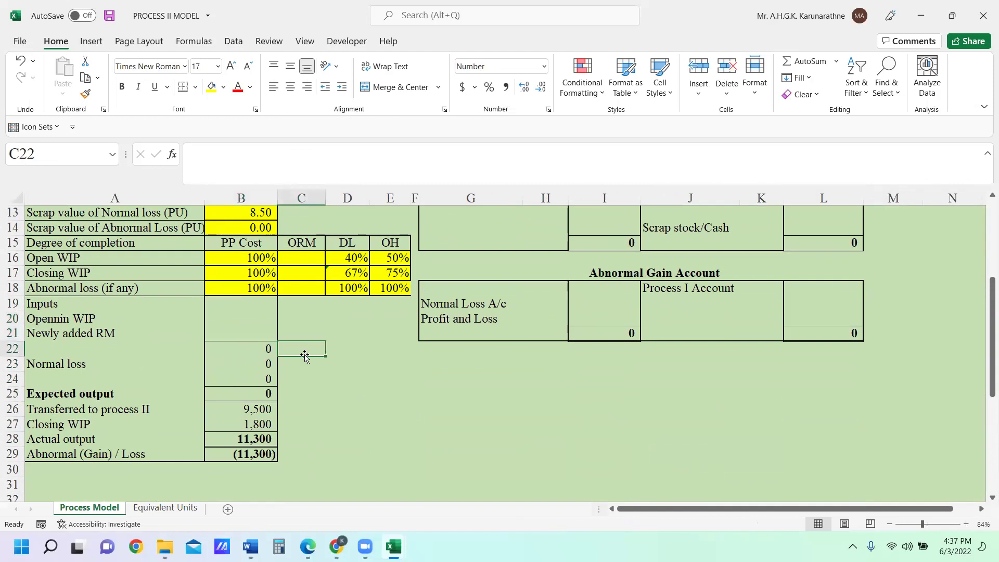
{"action": "left_click", "coordinate": [264, 378]}
{"action": "left_click", "coordinate": [274, 363]}
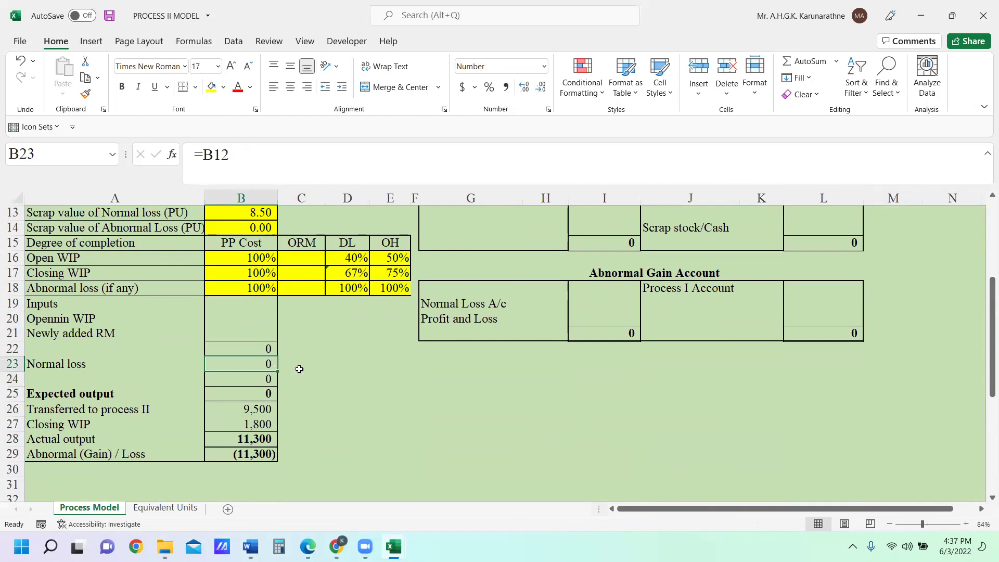
{"action": "key", "text": "Delete"}
{"action": "left_click", "coordinate": [311, 394]}
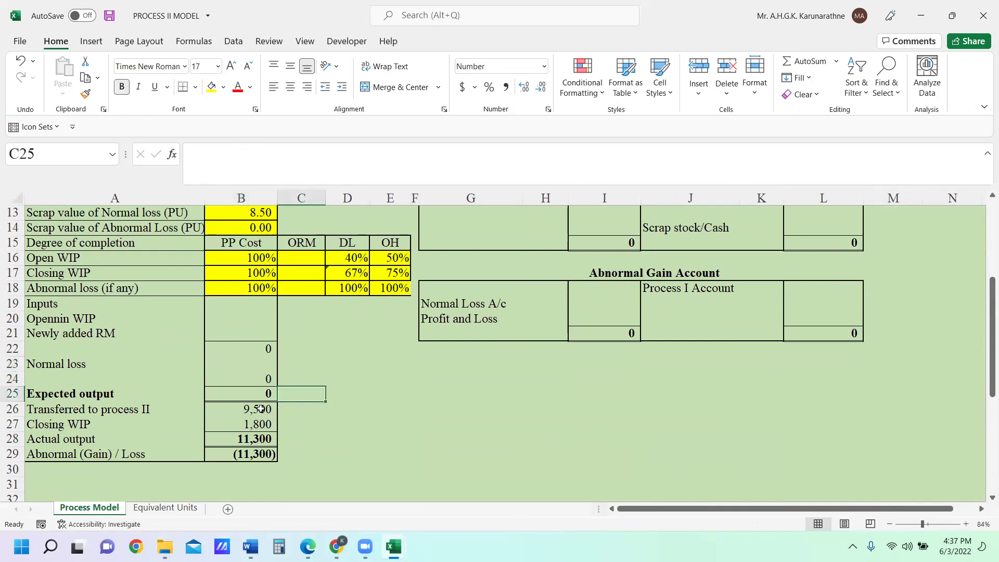
{"action": "left_click_drag", "start_coordinate": [260, 408], "coordinate": [262, 424]}
{"action": "key", "text": "Delete"}
{"action": "left_click", "coordinate": [356, 409]}
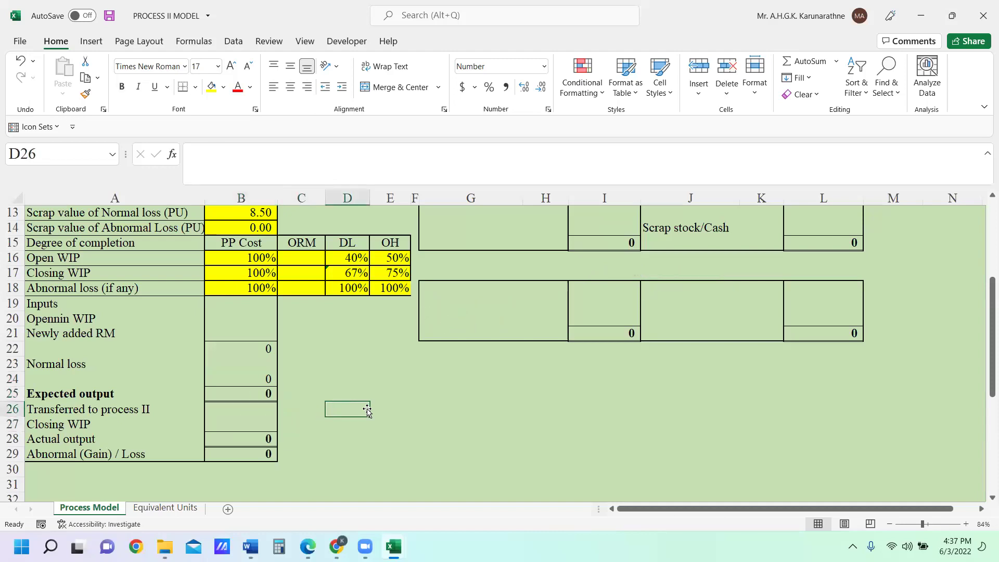
Format the unit quantities for opening work in progress and transferred from Process I in bold red
{"action": "scroll", "coordinate": [368, 408], "scroll_direction": "up", "scroll_amount": 4}
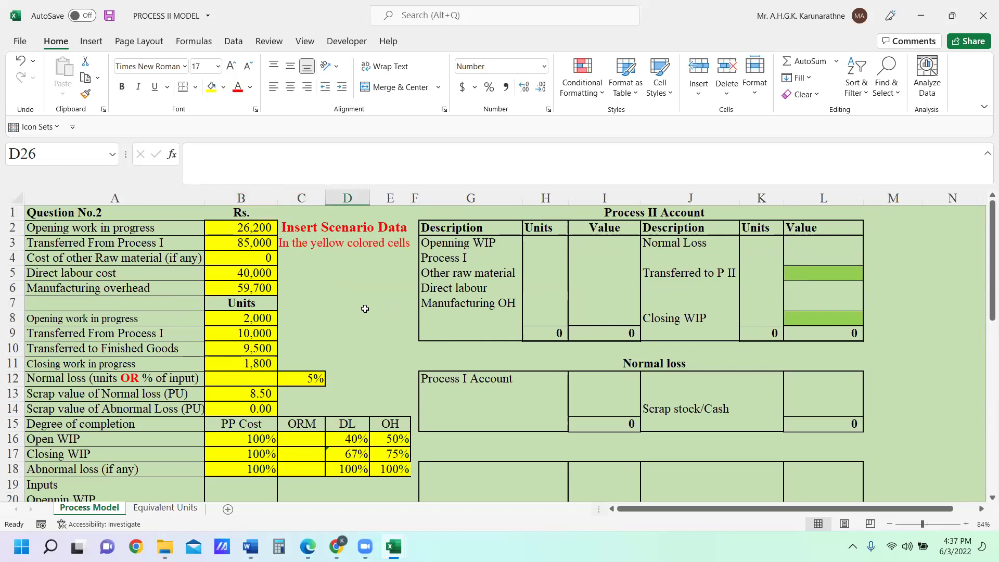
{"action": "scroll", "coordinate": [365, 309], "scroll_direction": "down", "scroll_amount": 1}
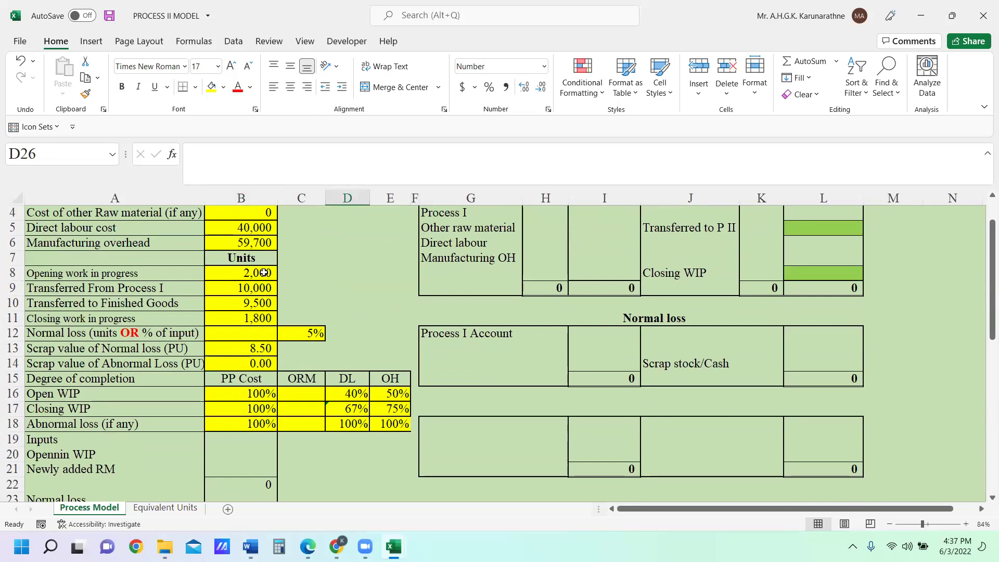
{"action": "left_click_drag", "start_coordinate": [257, 272], "coordinate": [258, 288]}
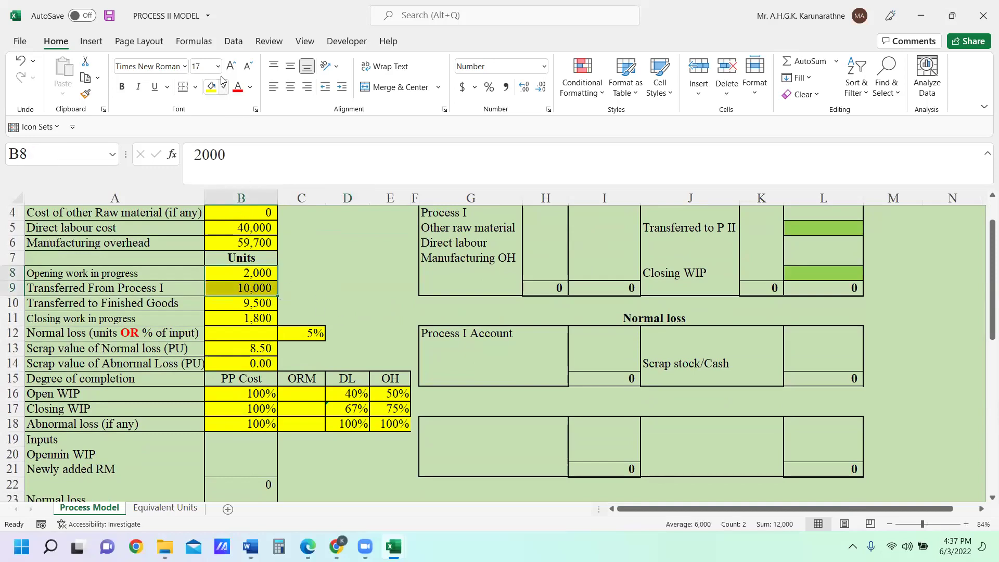
{"action": "left_click", "coordinate": [234, 89]}
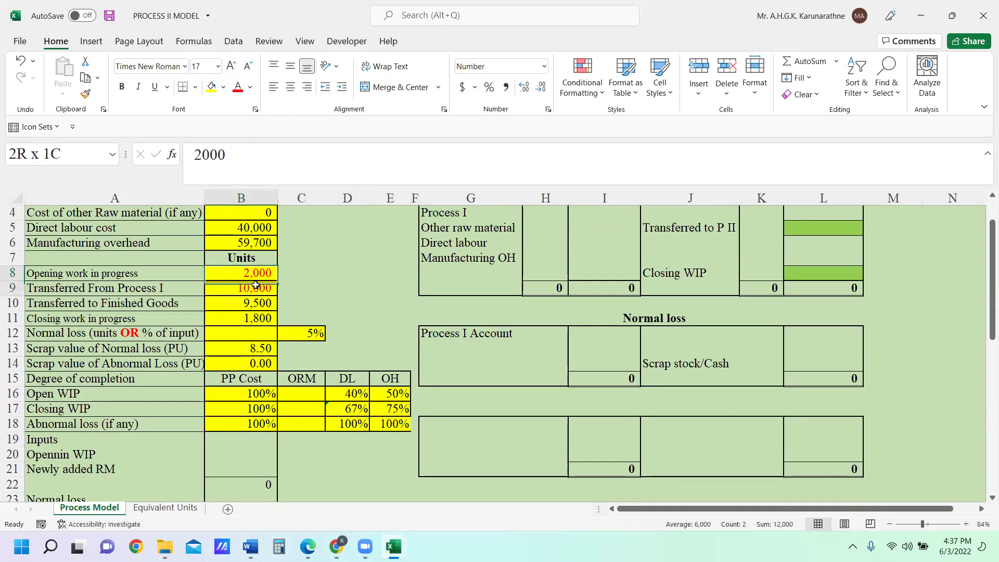
{"action": "left_click", "coordinate": [122, 87]}
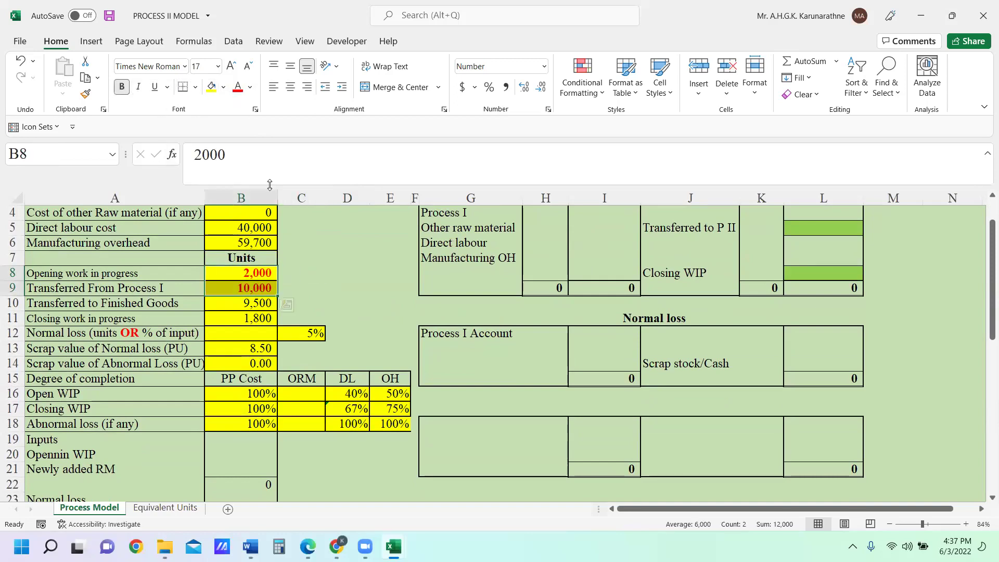
{"action": "left_click", "coordinate": [327, 271]}
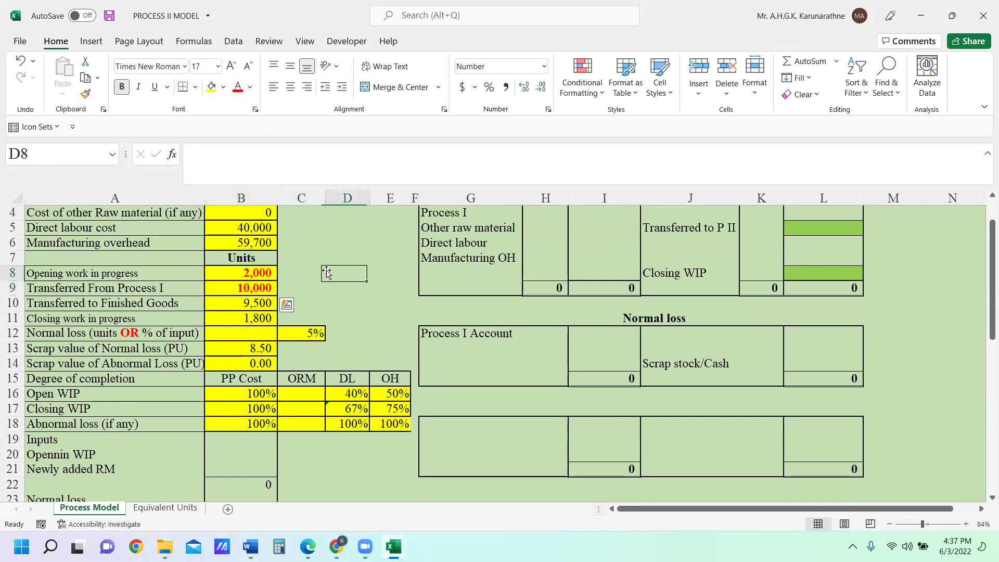
In the Inputs section, link opening WIP to the opening work in progress units with =B8 and newly added RM to the Process I units with =B9
{"action": "left_click", "coordinate": [262, 271]}
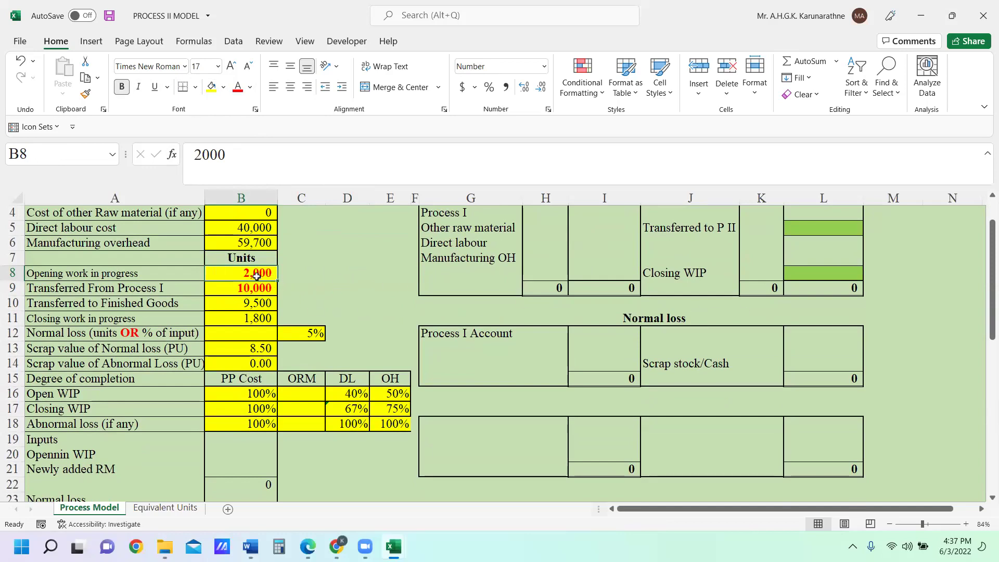
{"action": "left_click", "coordinate": [241, 455]}
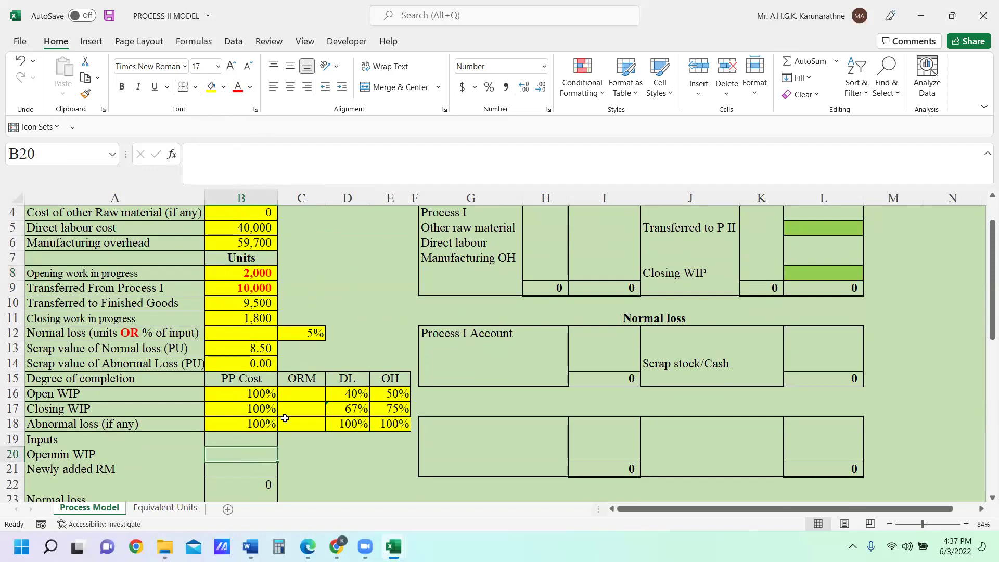
{"action": "type", "text": "="}
{"action": "left_click", "coordinate": [266, 274]}
{"action": "key", "text": "Return"}
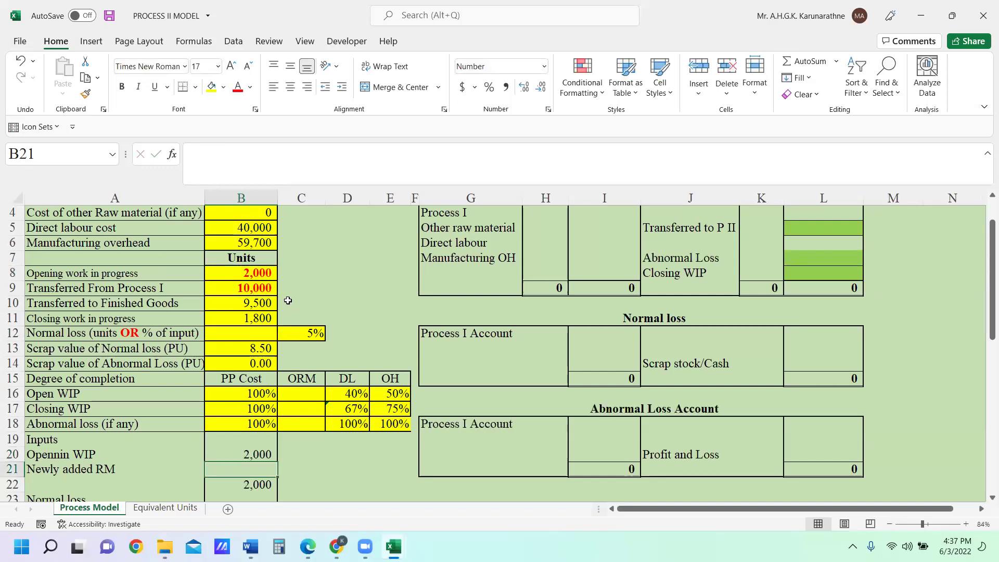
{"action": "type", "text": "="}
{"action": "left_click", "coordinate": [269, 290]}
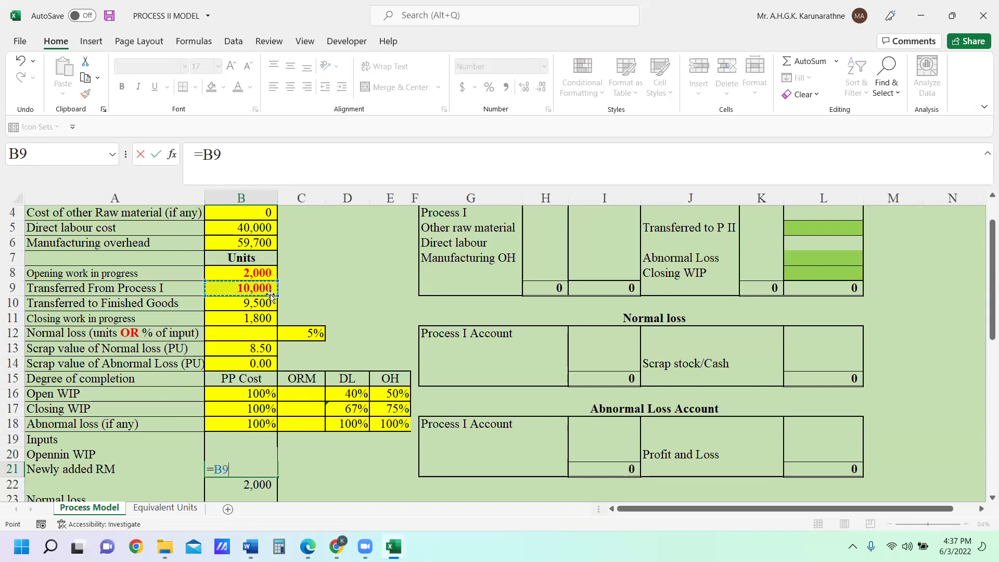
{"action": "key", "text": "Return"}
{"action": "scroll", "coordinate": [267, 317], "scroll_direction": "down", "scroll_amount": 3}
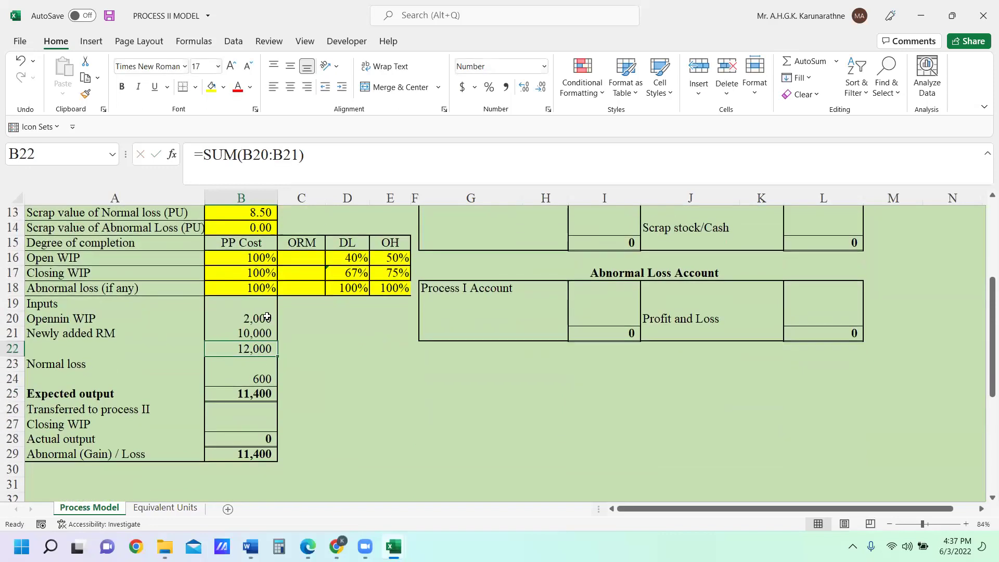
Calculate the percentage-based normal loss in B24 as total input units times the normal loss rate with =B22*C12
{"action": "left_click", "coordinate": [260, 379]}
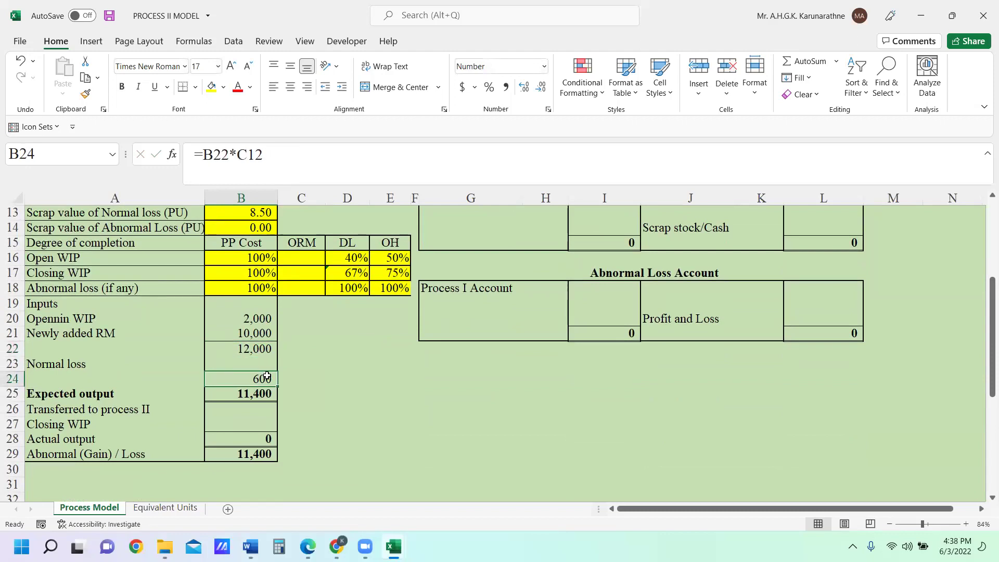
{"action": "type", "text": "="}
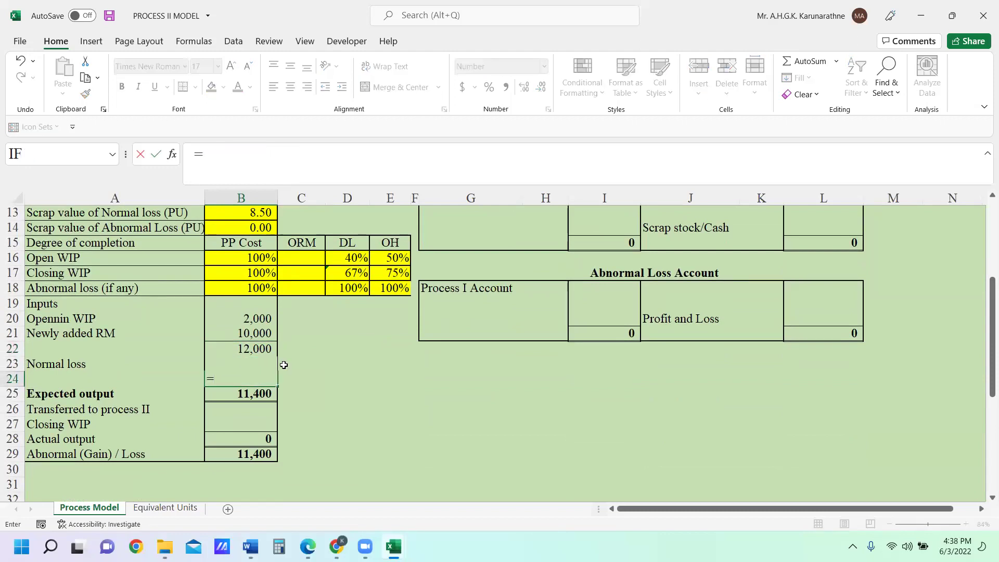
{"action": "scroll", "coordinate": [303, 354], "scroll_direction": "up", "scroll_amount": 1}
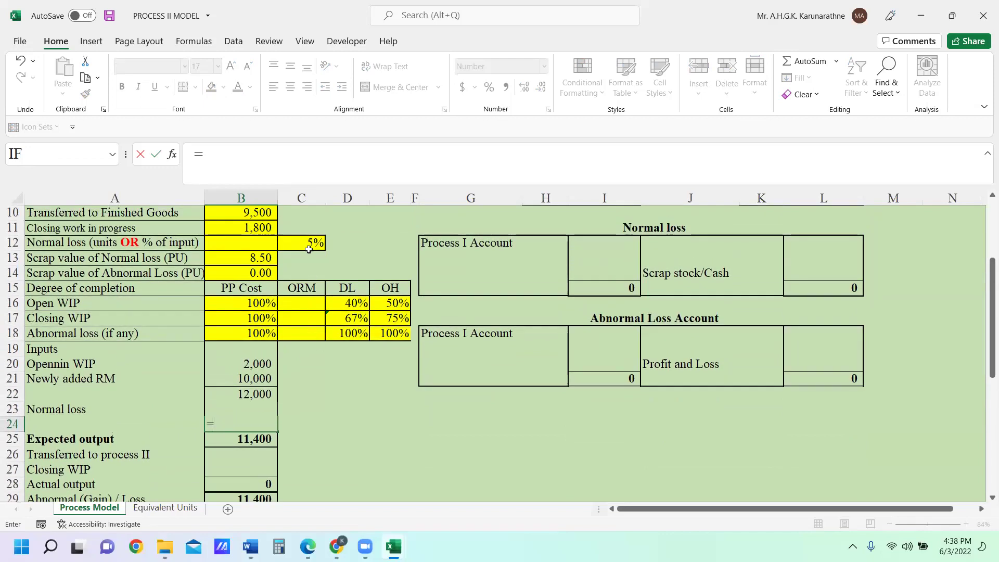
{"action": "type", "text": "-"}
{"action": "left_click", "coordinate": [265, 398]}
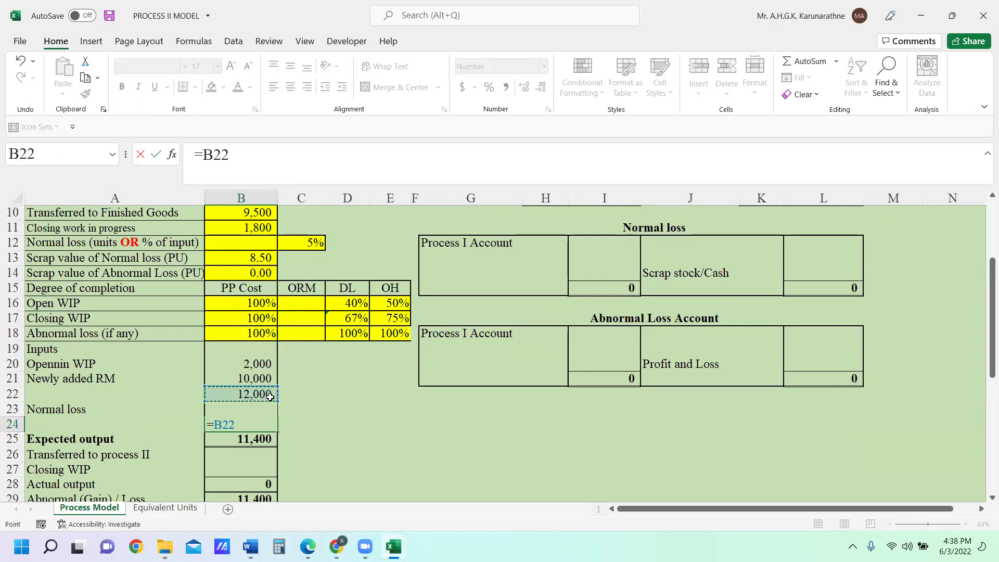
{"action": "type", "text": "*"}
{"action": "left_click", "coordinate": [311, 248]}
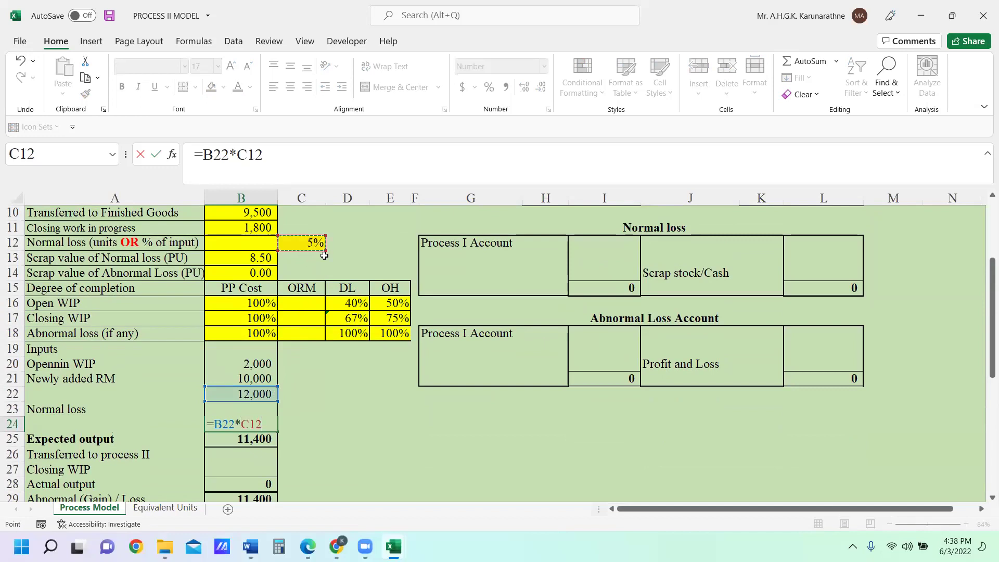
{"action": "key", "text": "Return"}
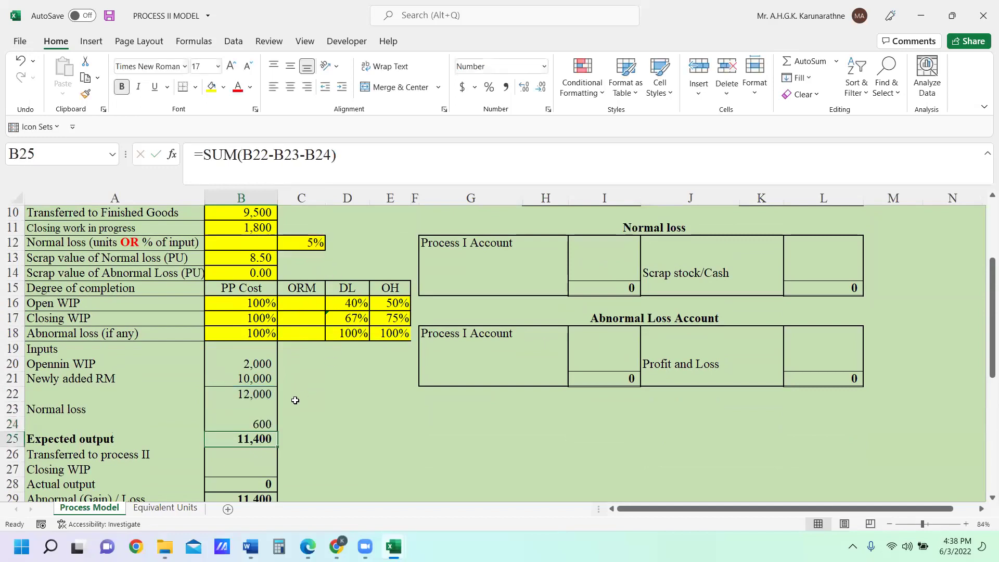
Make the normal loss formula in B24 negative, as =-B22*C12
{"action": "left_click", "coordinate": [255, 422]}
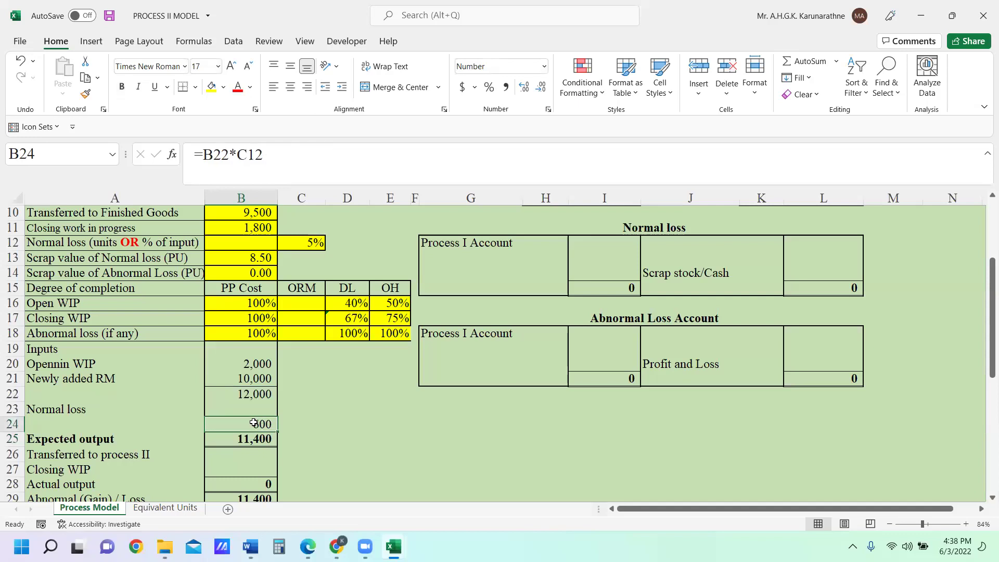
{"action": "double_click", "coordinate": [254, 423]}
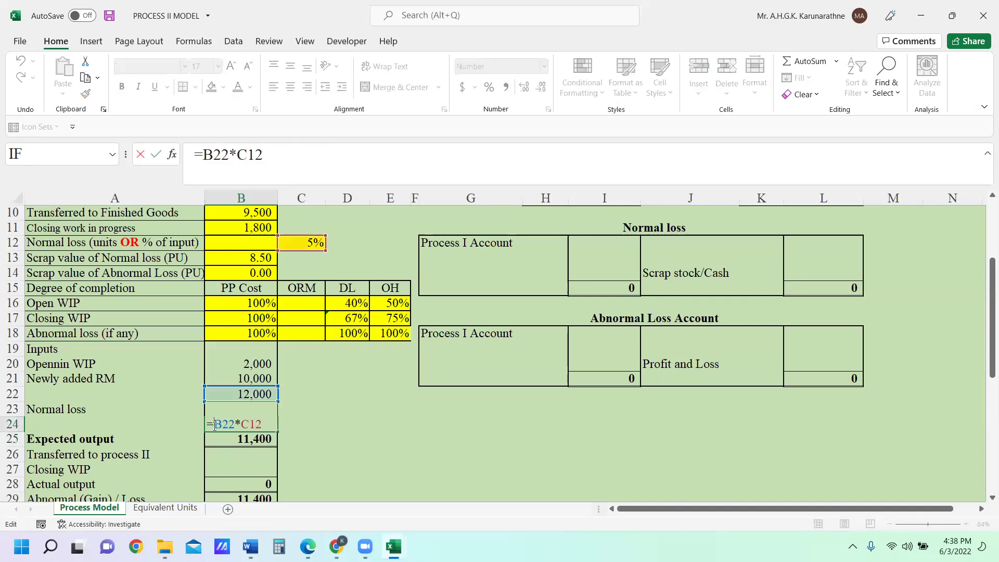
{"action": "type", "text": "-"}
{"action": "key", "text": "Return"}
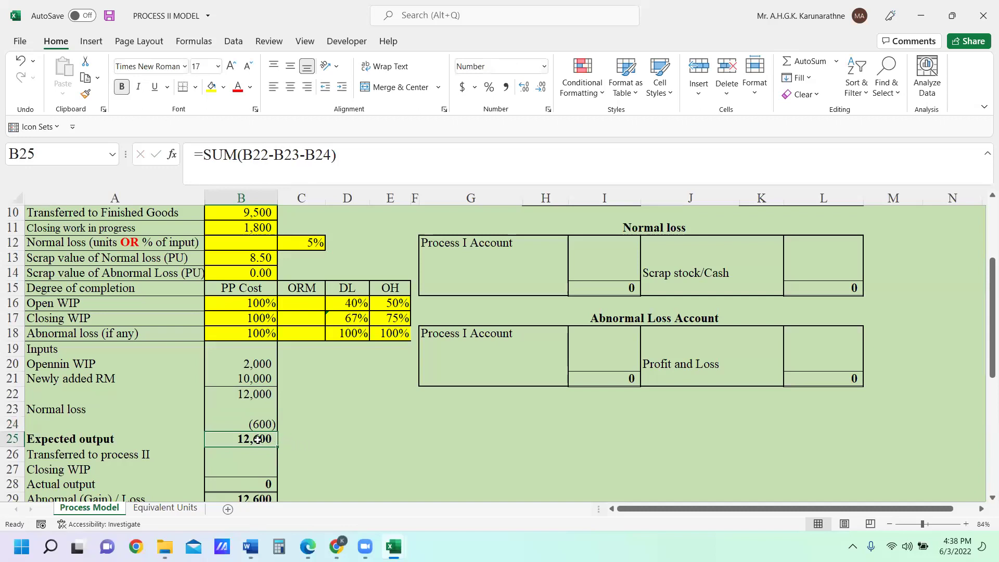
Change the expected output formula in B25 to add the normal loss rows, as =SUM(B22+B23+B24)
{"action": "left_click", "coordinate": [281, 157]}
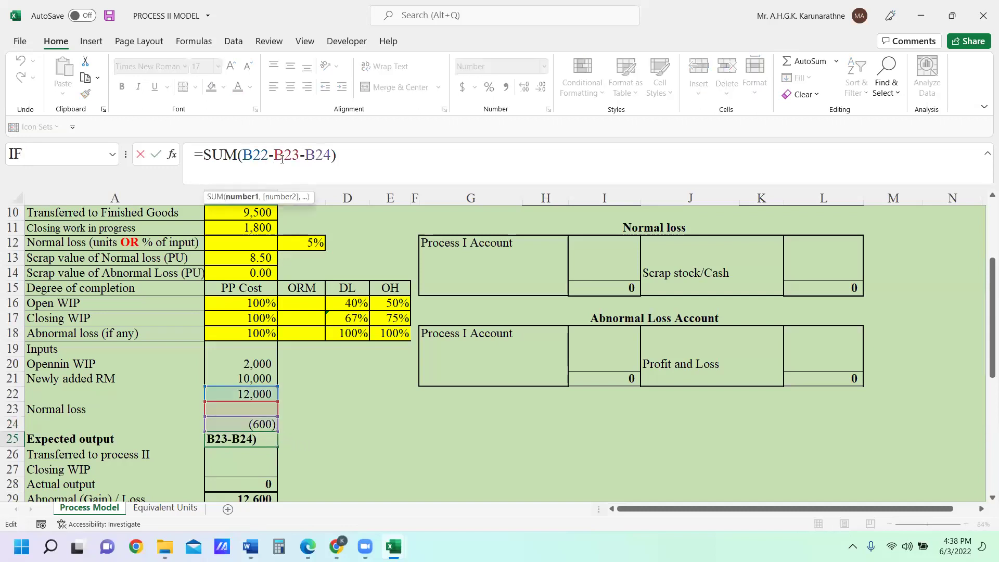
{"action": "key", "text": "BackSpace"}
{"action": "type", "text": "+"}
{"action": "left_click", "coordinate": [314, 153]}
{"action": "type", "text": "+"}
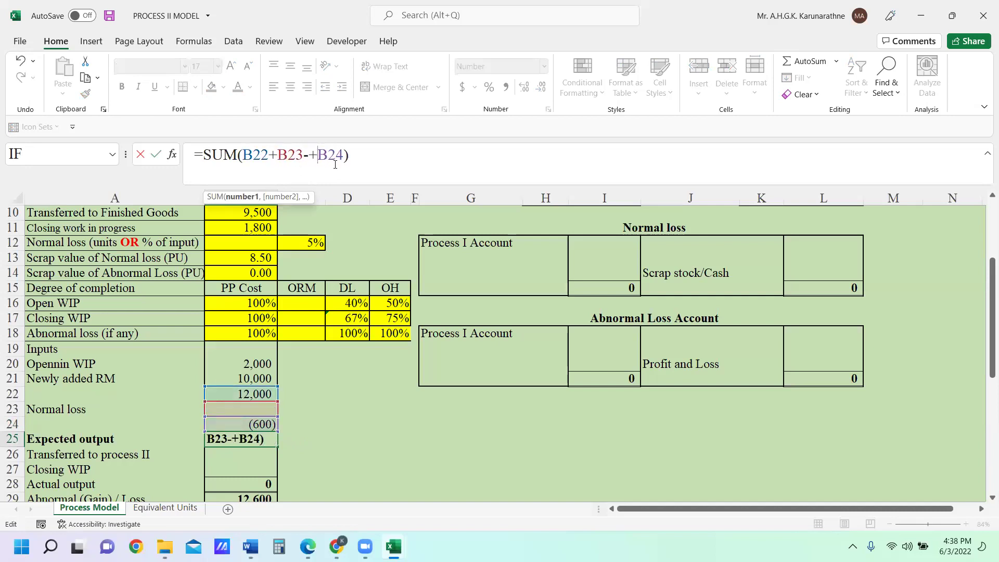
{"action": "key", "text": "BackSpace"}
{"action": "key", "text": "BackSpace"}
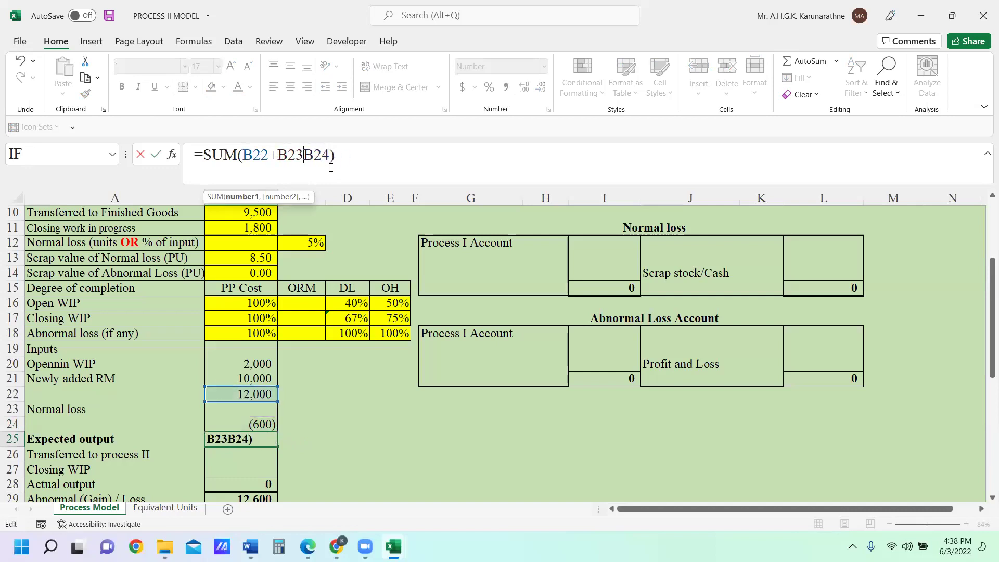
{"action": "type", "text": "+"}
{"action": "key", "text": "Return"}
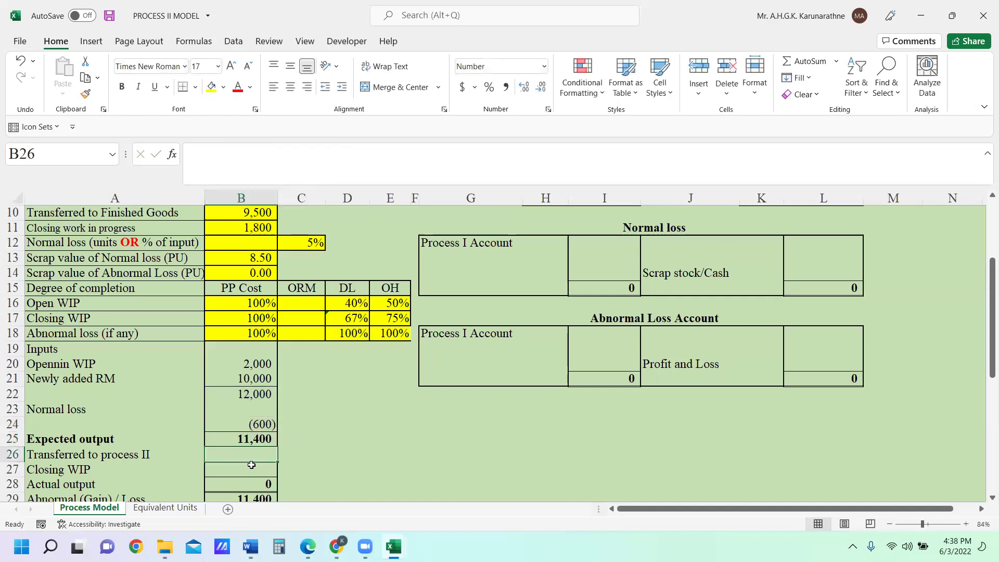
{"action": "left_click", "coordinate": [259, 443]}
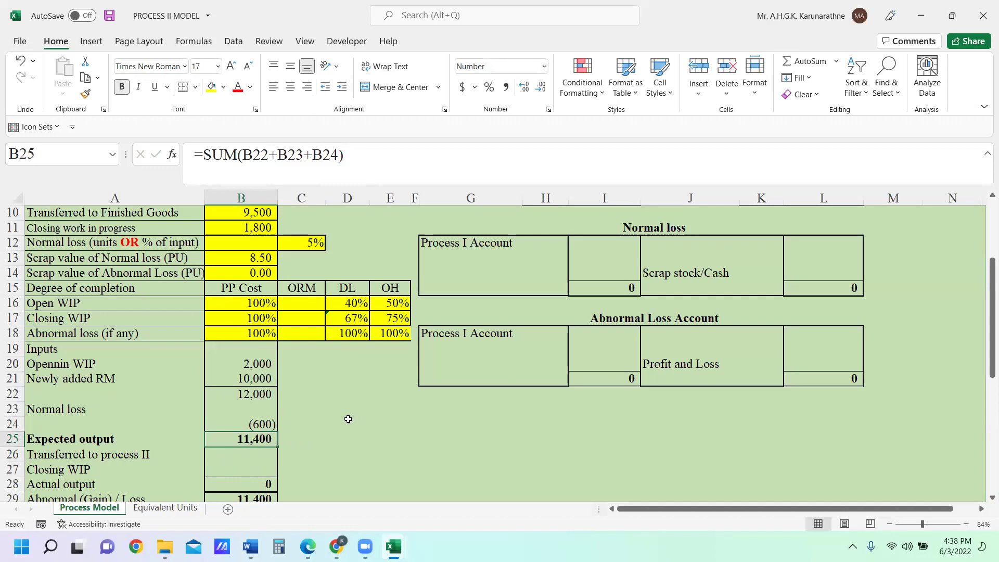
Link the Transferred to process II quantity in B26 to the Transferred to Finished Goods units with =B10
{"action": "scroll", "coordinate": [287, 407], "scroll_direction": "down", "scroll_amount": 1}
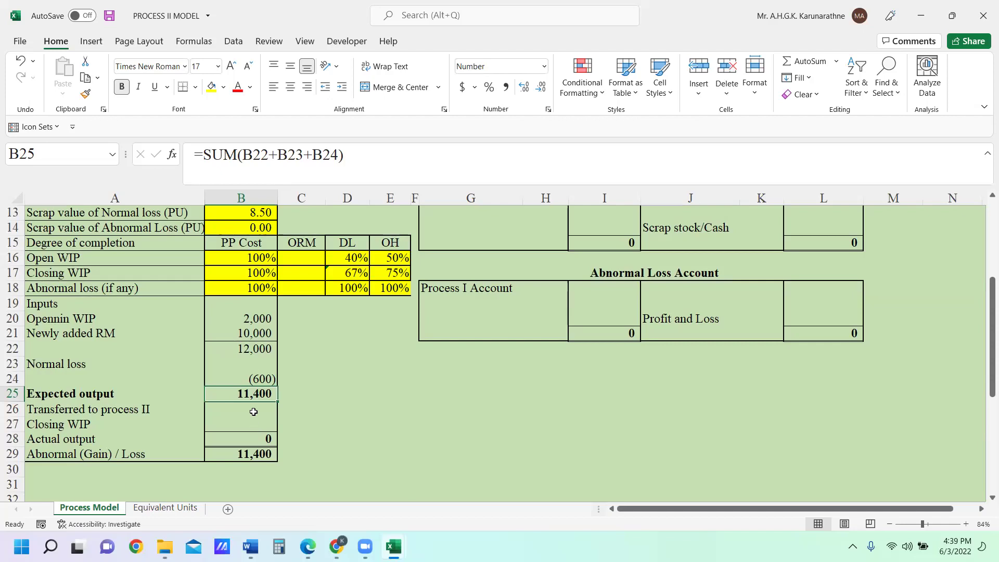
{"action": "left_click", "coordinate": [253, 411]}
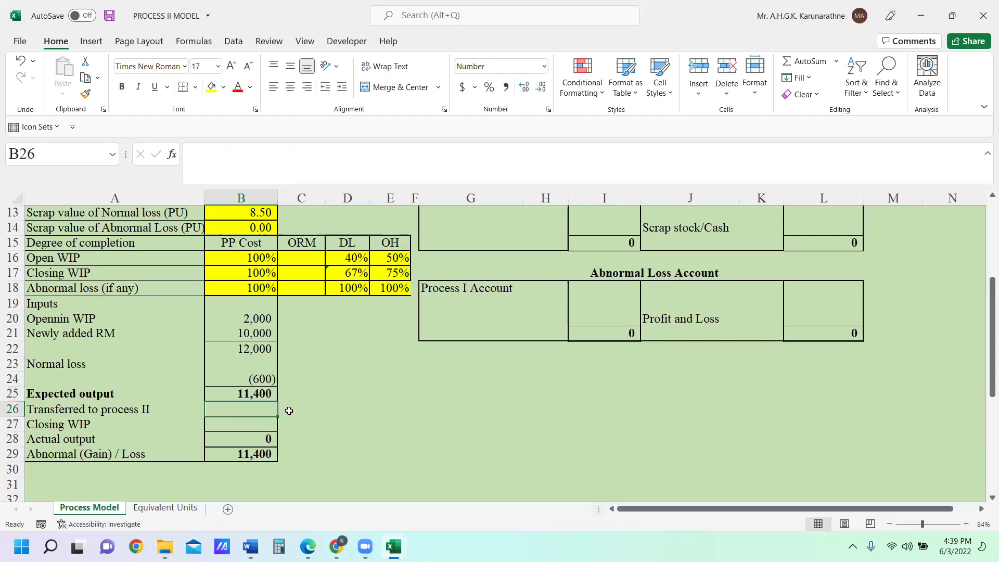
{"action": "type", "text": "="}
{"action": "scroll", "coordinate": [347, 364], "scroll_direction": "up", "scroll_amount": 2}
{"action": "left_click", "coordinate": [267, 258]}
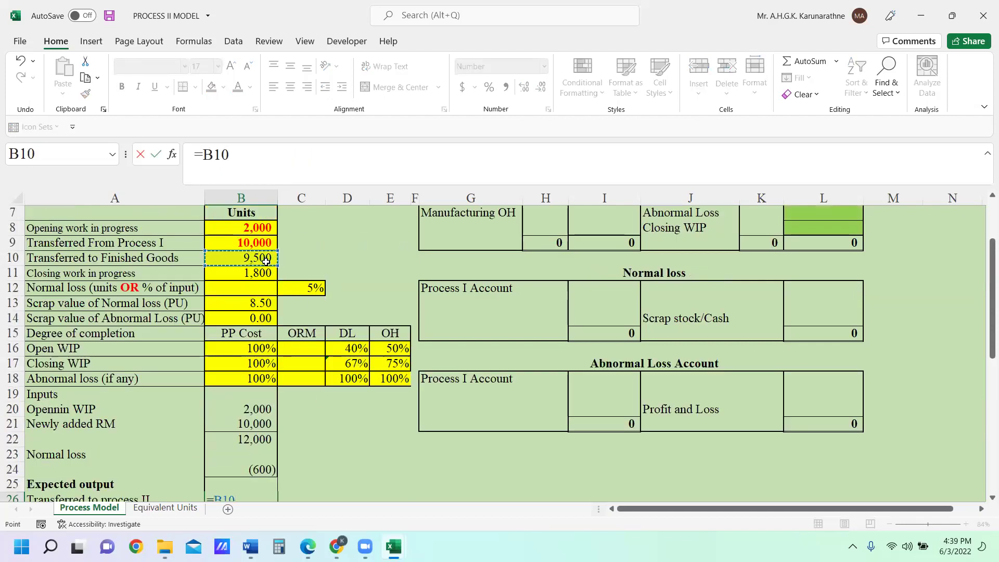
{"action": "key", "text": "Return"}
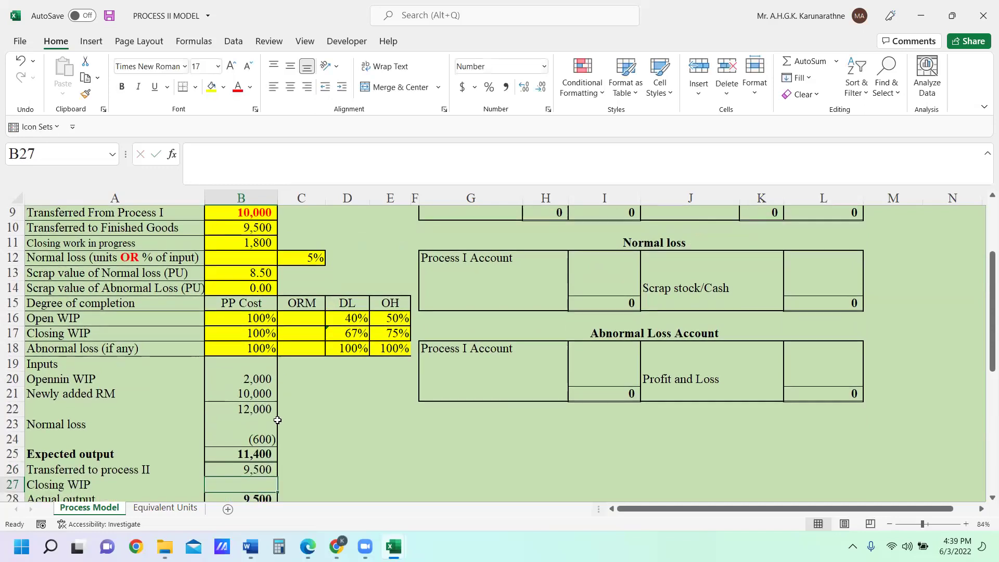
{"action": "left_click", "coordinate": [263, 495]}
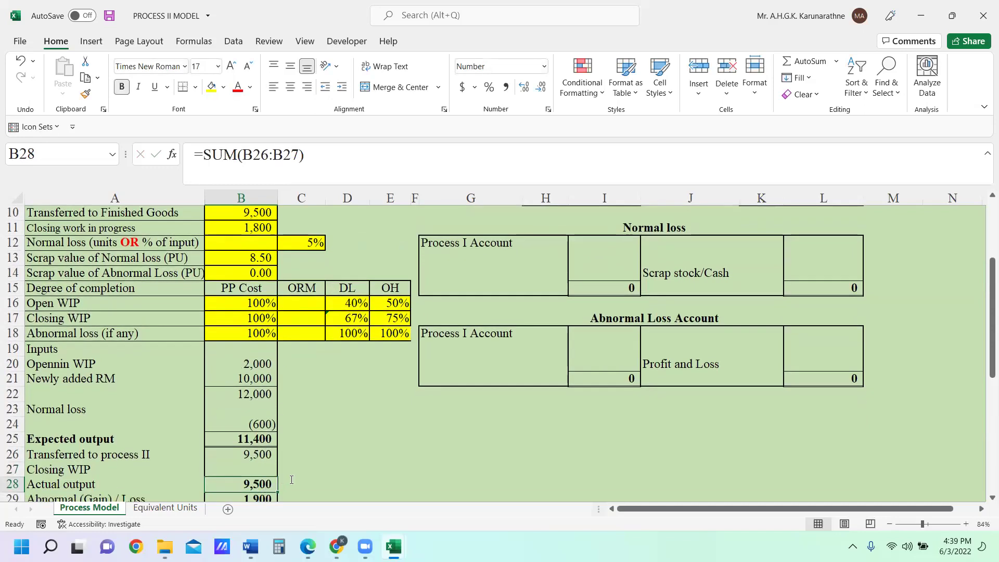
{"action": "type", "text": "=SUM(B26:B27"}
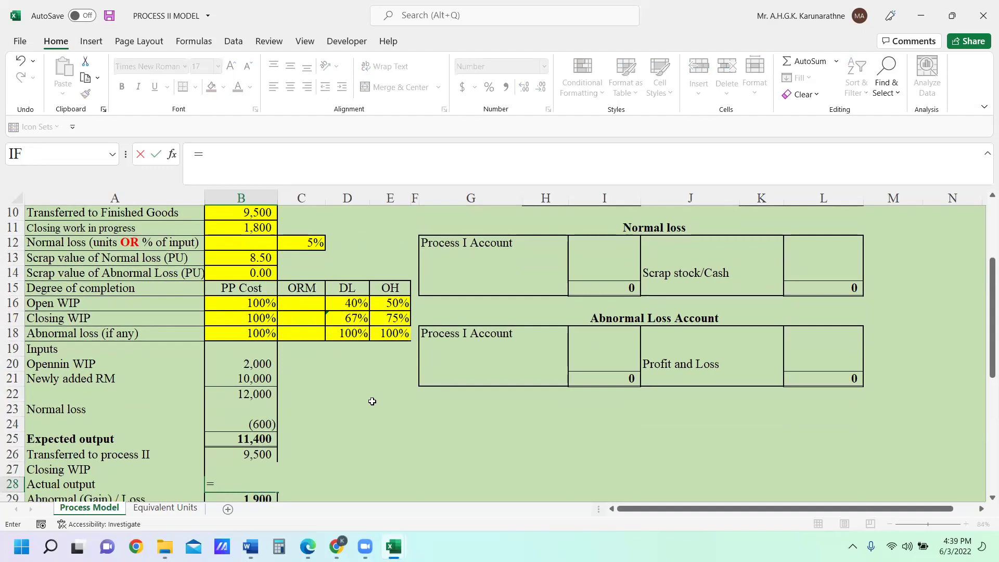
{"action": "left_click", "coordinate": [458, 394]}
{"action": "key", "text": "Escape"}
{"action": "left_click", "coordinate": [390, 455]}
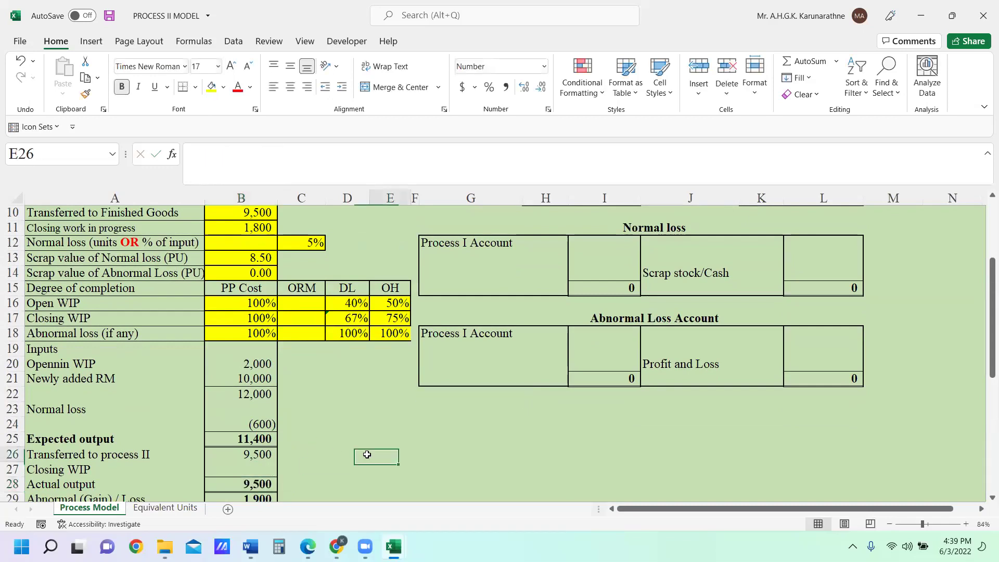
Link Closing WIP in B27 to the closing work in progress units with =B11, and inspect the expected output, actual output and abnormal loss formulas
{"action": "left_click", "coordinate": [270, 466]}
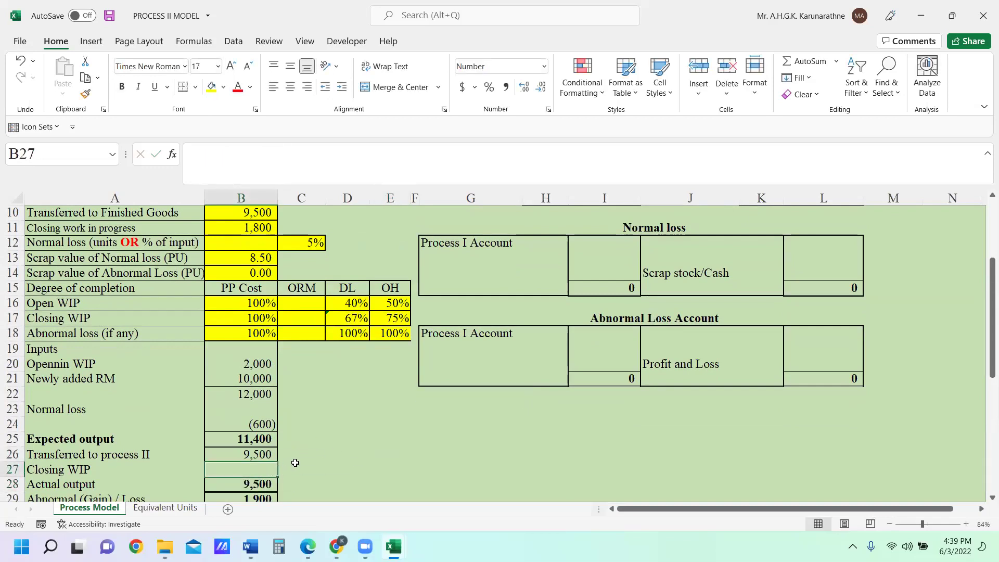
{"action": "type", "text": "="}
{"action": "scroll", "coordinate": [369, 434], "scroll_direction": "up", "scroll_amount": 1}
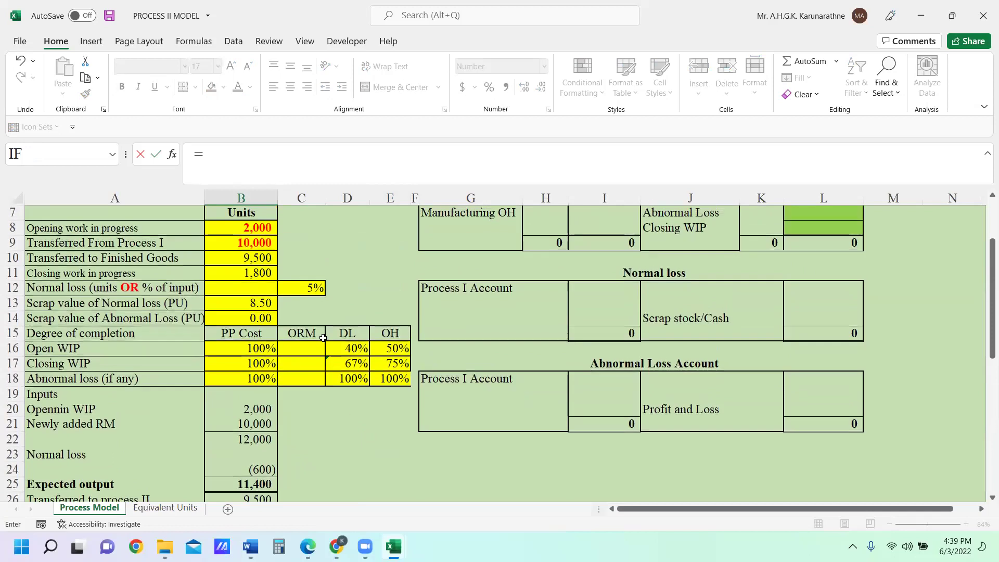
{"action": "left_click", "coordinate": [267, 272]}
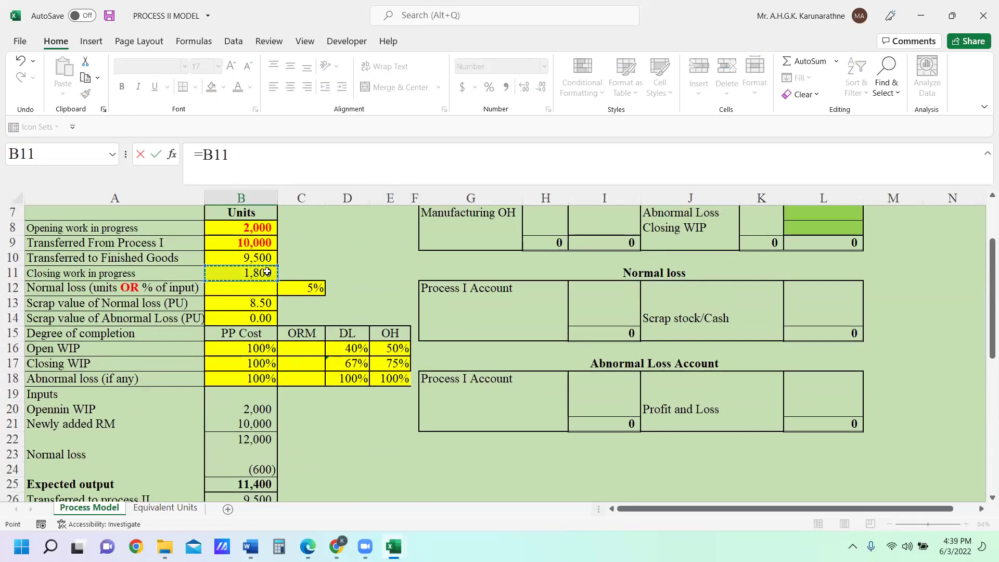
{"action": "key", "text": "Return"}
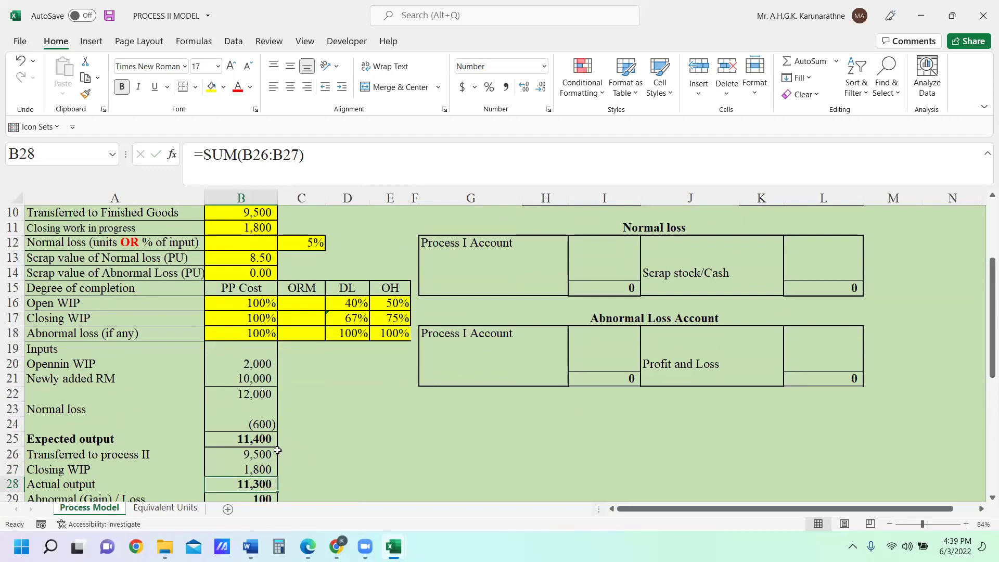
{"action": "left_click", "coordinate": [259, 439]}
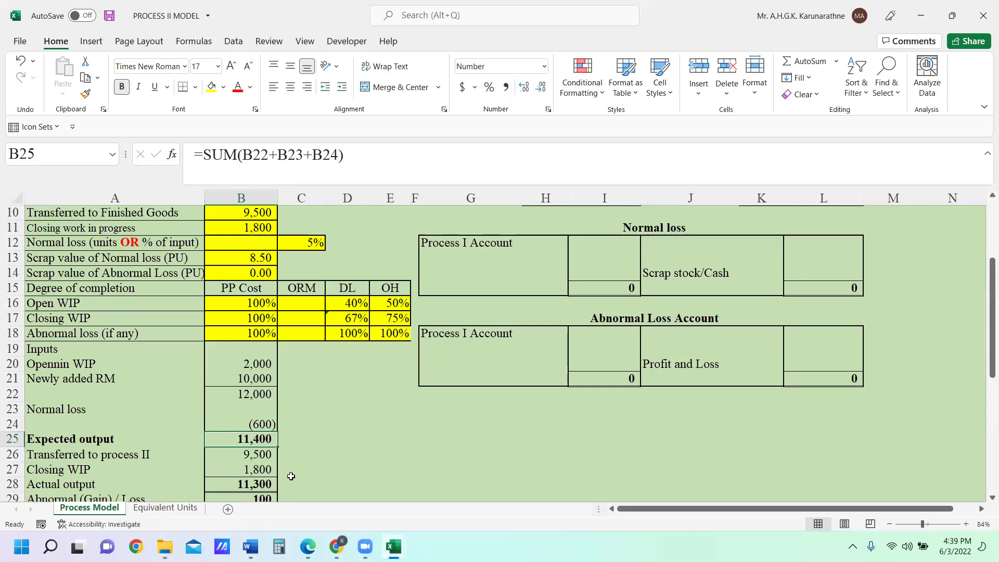
{"action": "left_click", "coordinate": [266, 485]}
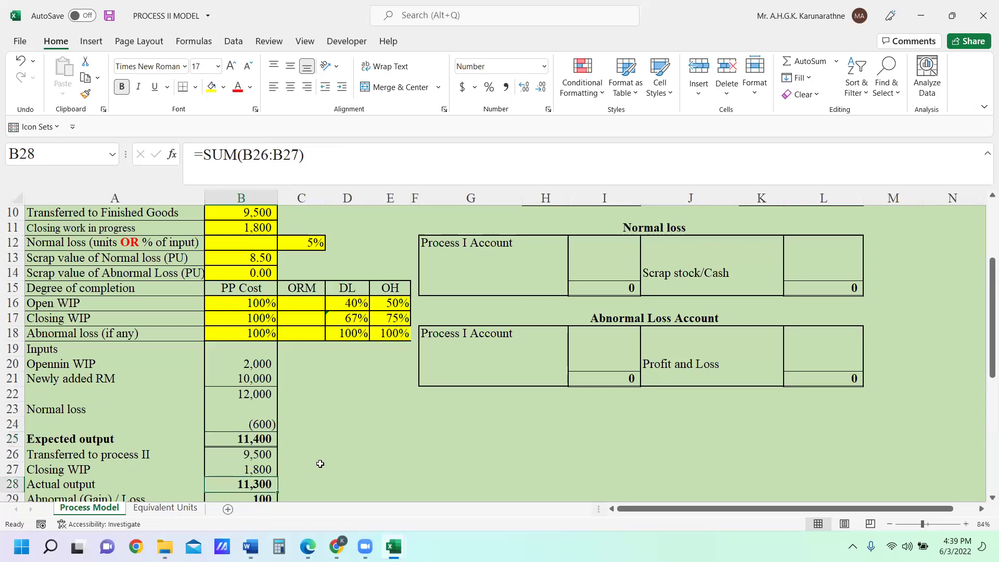
{"action": "scroll", "coordinate": [321, 462], "scroll_direction": "down", "scroll_amount": 1}
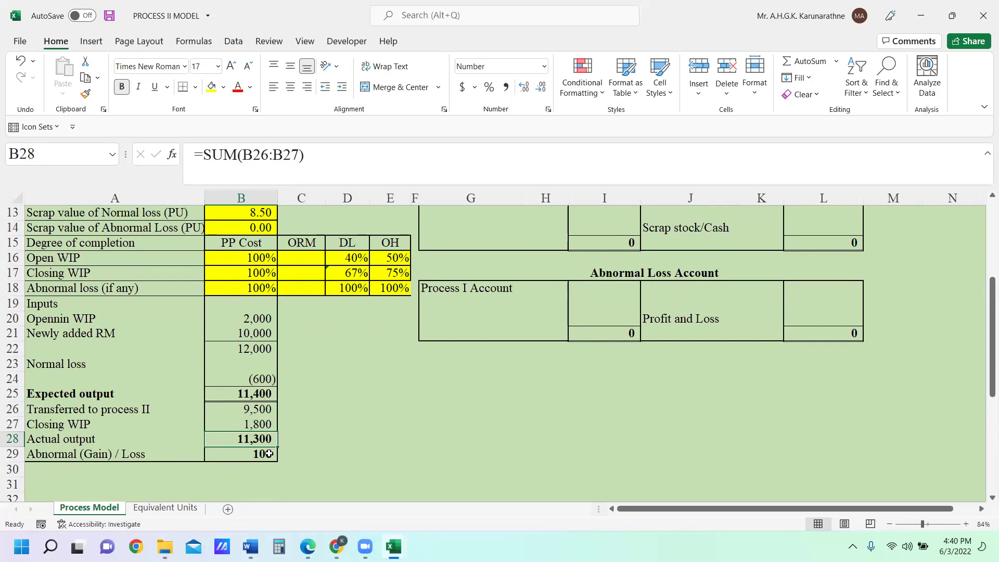
{"action": "left_click", "coordinate": [266, 454]}
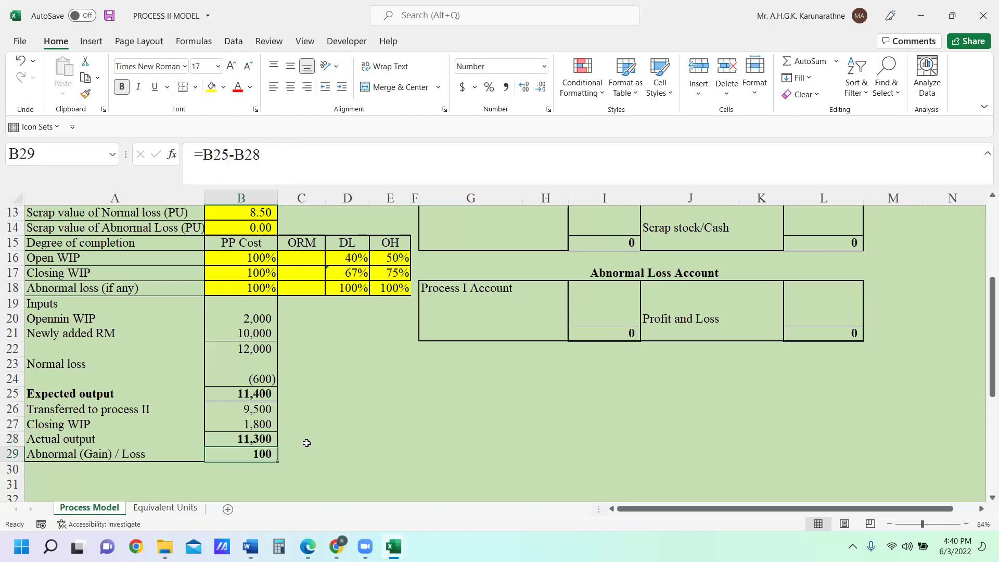
Enter 2000 as the Openning WIP units in H3 of the Process II Account
{"action": "scroll", "coordinate": [306, 443], "scroll_direction": "up", "scroll_amount": 1}
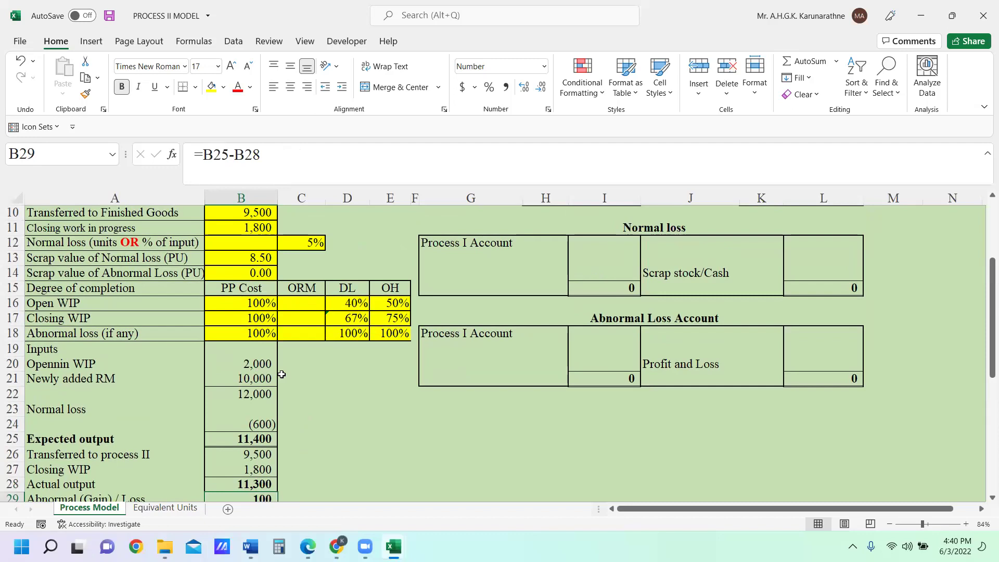
{"action": "scroll", "coordinate": [288, 369], "scroll_direction": "up", "scroll_amount": 3}
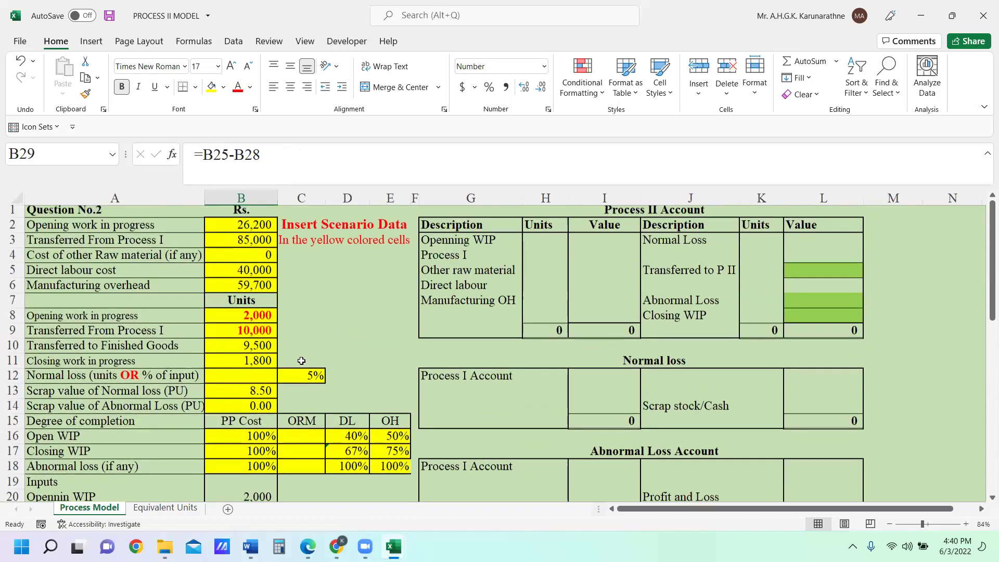
{"action": "left_click", "coordinate": [544, 244]}
{"action": "type", "text": "2000"}
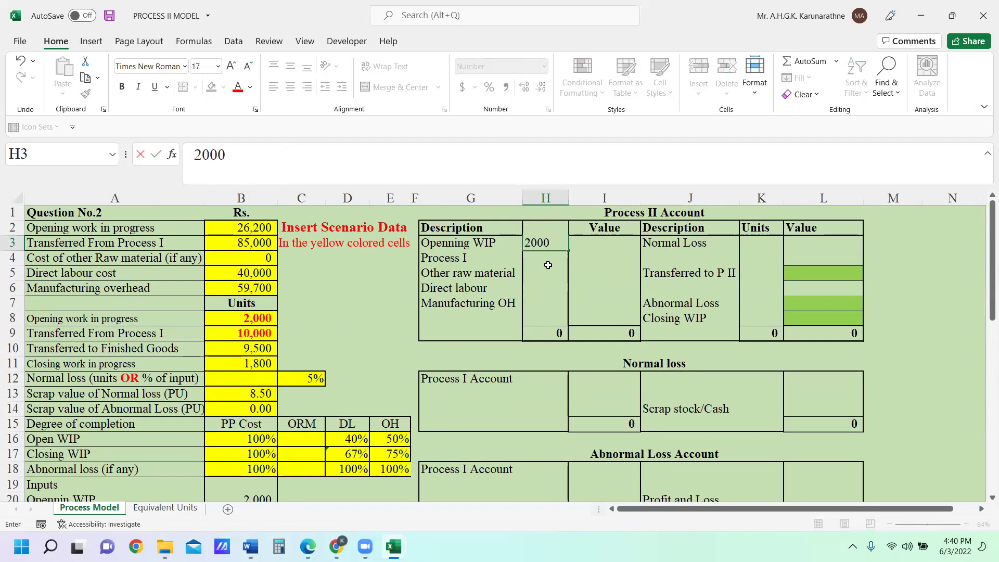
{"action": "key", "text": "Return"}
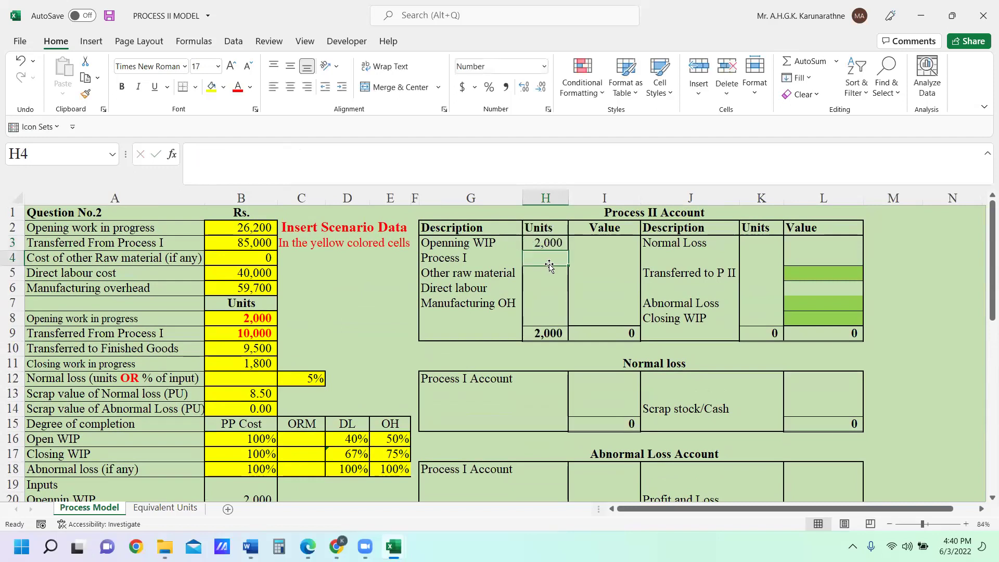
Link the Process II Account's Openning WIP units in H3 with =B8 and its Process I units in H4 with =B9
{"action": "left_click", "coordinate": [547, 241]}
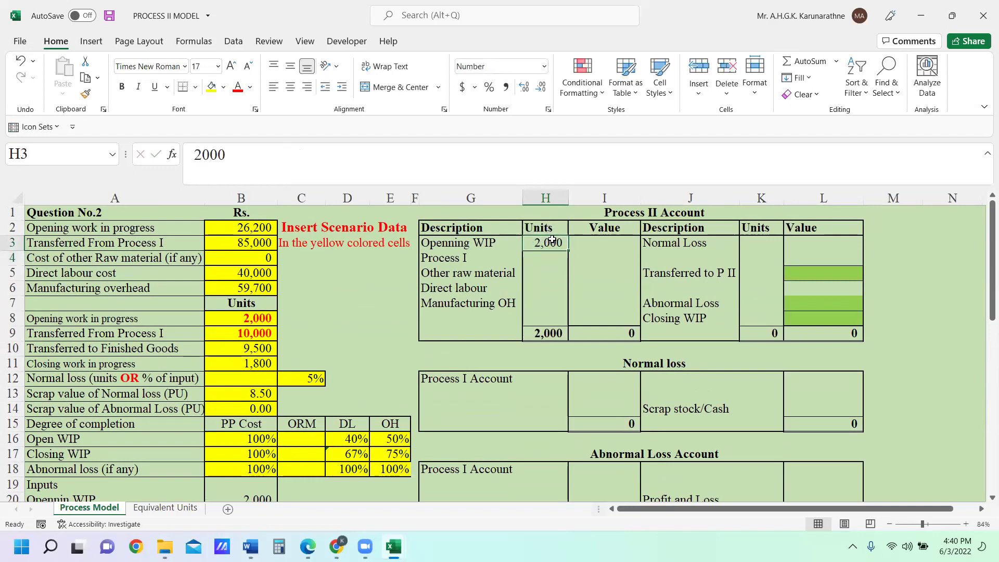
{"action": "type", "text": "="}
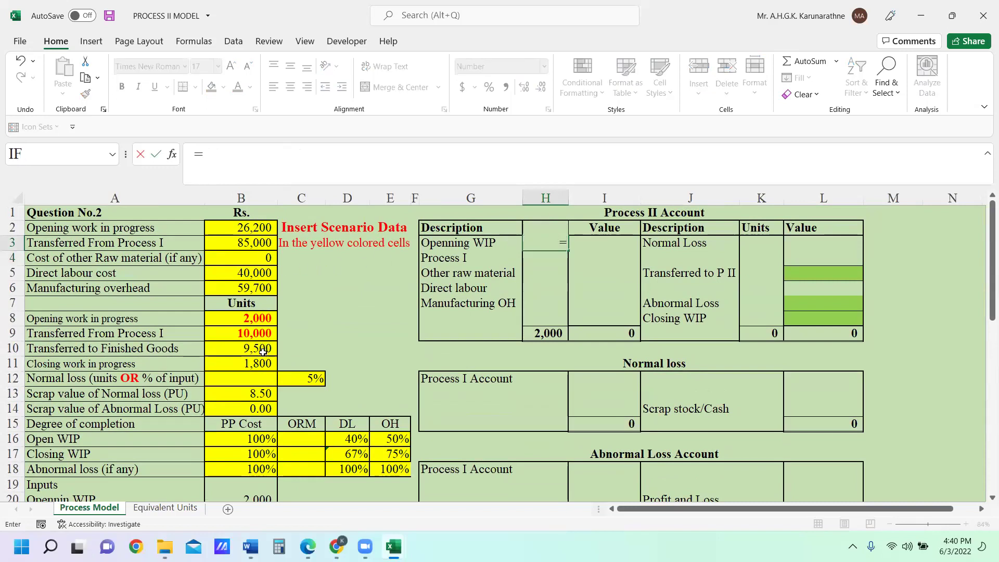
{"action": "left_click", "coordinate": [263, 319]}
{"action": "key", "text": "Return"}
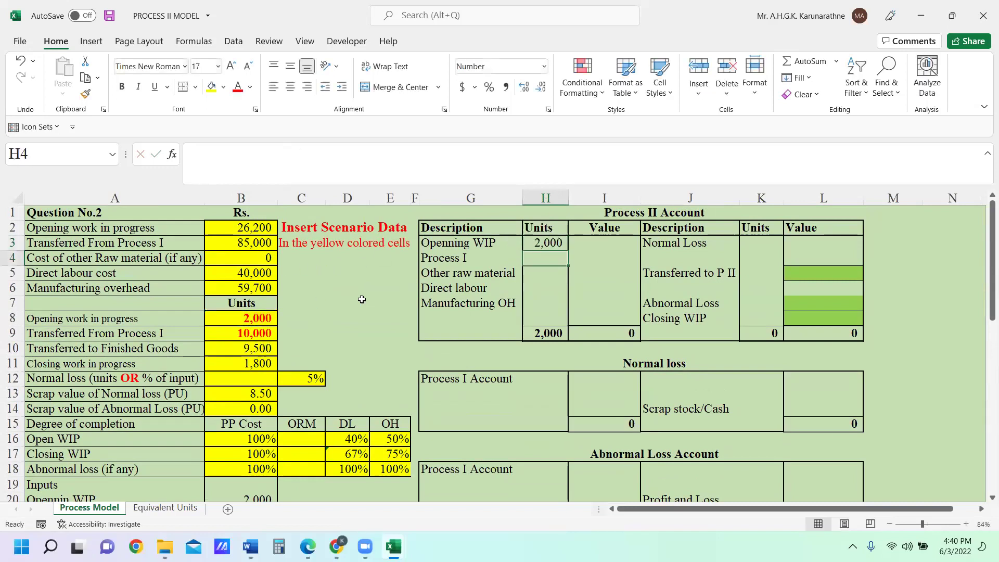
{"action": "type", "text": "="}
{"action": "left_click", "coordinate": [259, 334]}
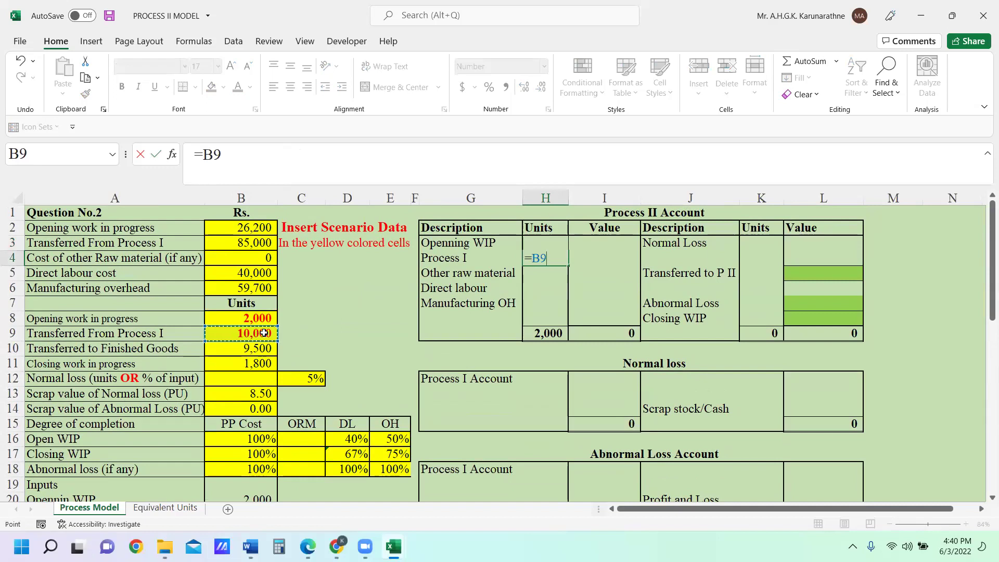
{"action": "key", "text": "Return"}
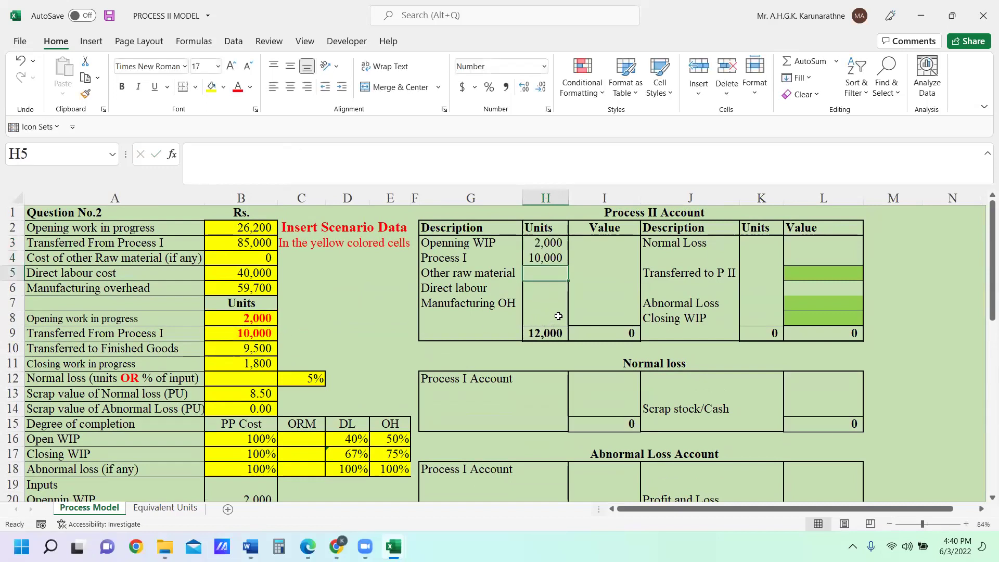
Link the Normal Loss units in K3 of the Process II Account to the normal loss quantity with =B24
{"action": "left_click", "coordinate": [762, 243]}
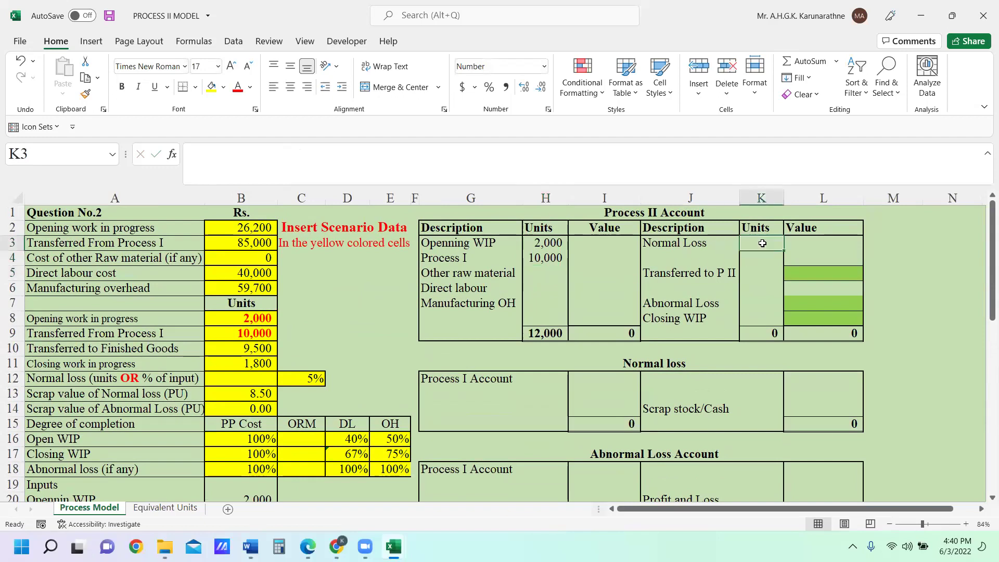
{"action": "type", "text": "="}
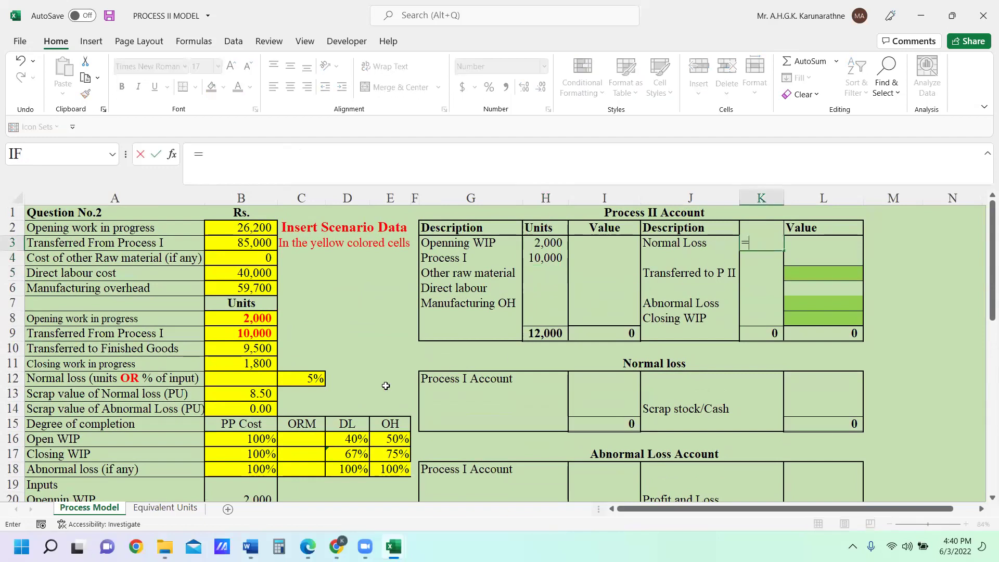
{"action": "scroll", "coordinate": [346, 379], "scroll_direction": "down", "scroll_amount": 2}
{"action": "scroll", "coordinate": [287, 437], "scroll_direction": "down", "scroll_amount": 1}
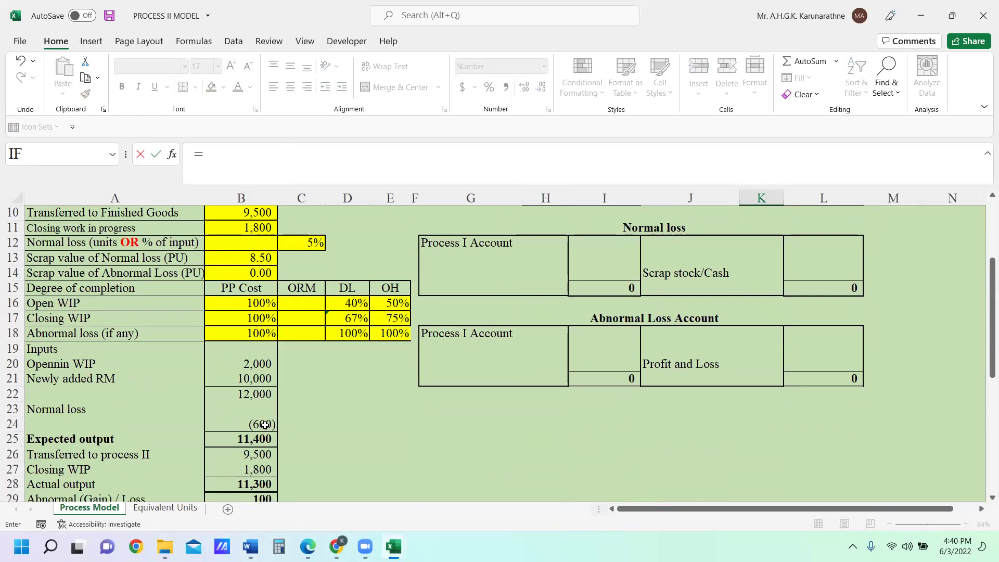
{"action": "left_click", "coordinate": [265, 424]}
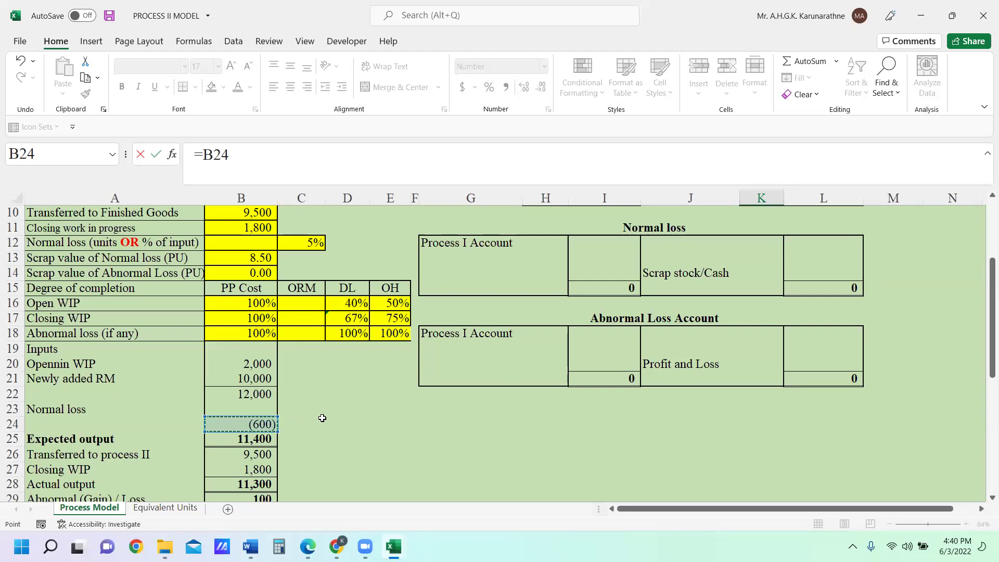
{"action": "key", "text": "Return"}
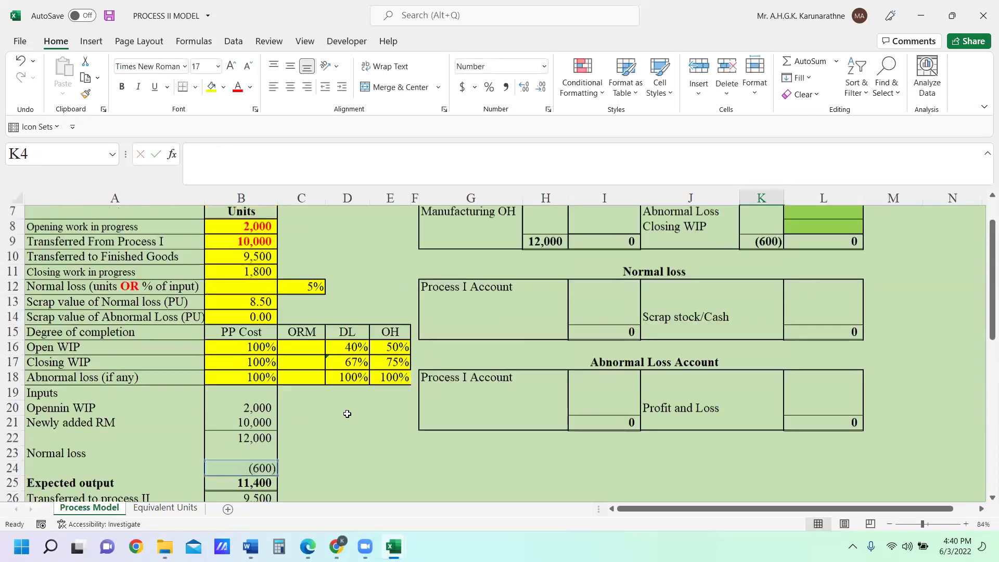
Remove the minus sign from the normal loss formula in B24 so it reads =B22*C12
{"action": "scroll", "coordinate": [309, 397], "scroll_direction": "down", "scroll_amount": 2}
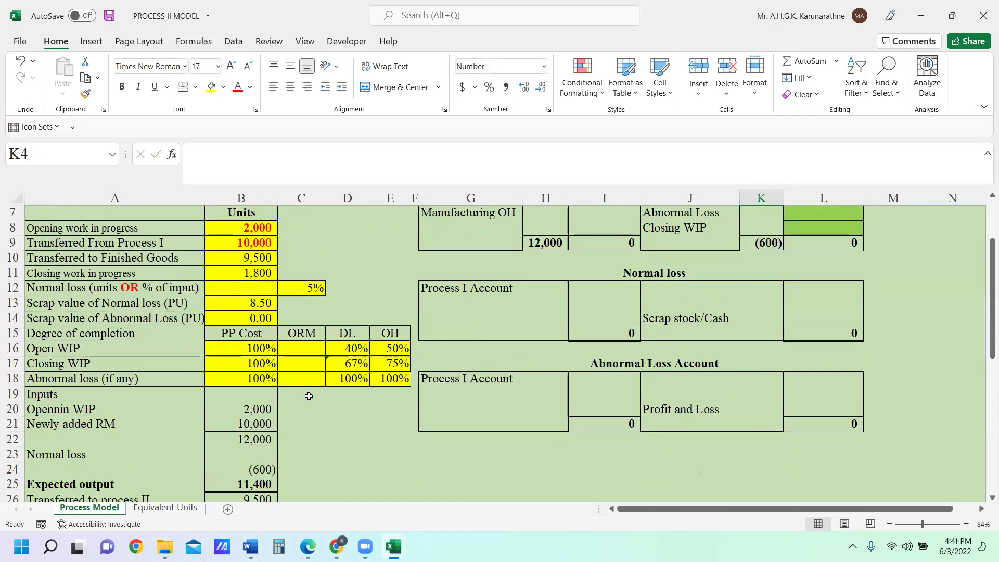
{"action": "scroll", "coordinate": [256, 448], "scroll_direction": "down", "scroll_amount": 2}
{"action": "left_click", "coordinate": [261, 380]}
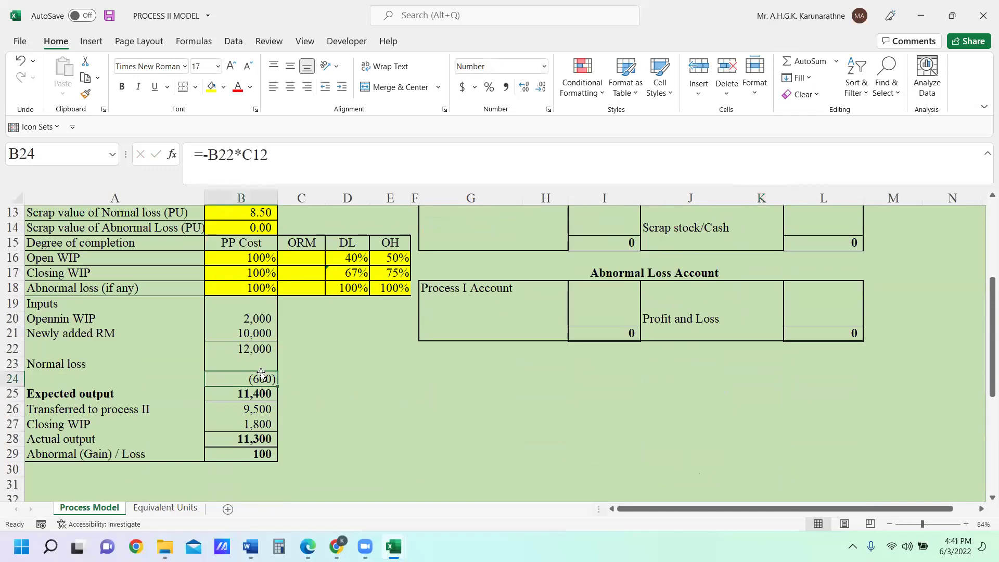
{"action": "left_click", "coordinate": [206, 157]}
{"action": "key", "text": "BackSpace"}
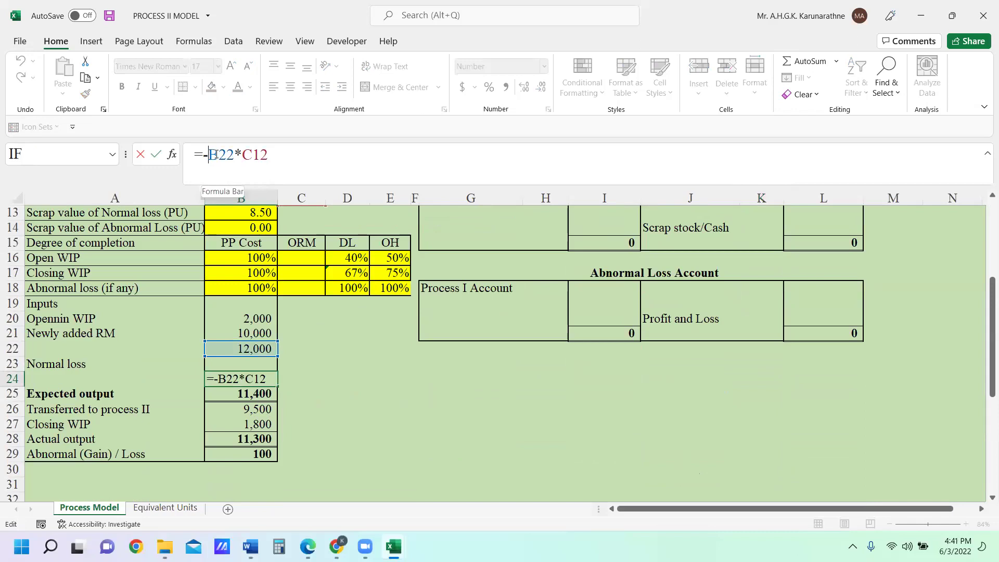
{"action": "key", "text": "Return"}
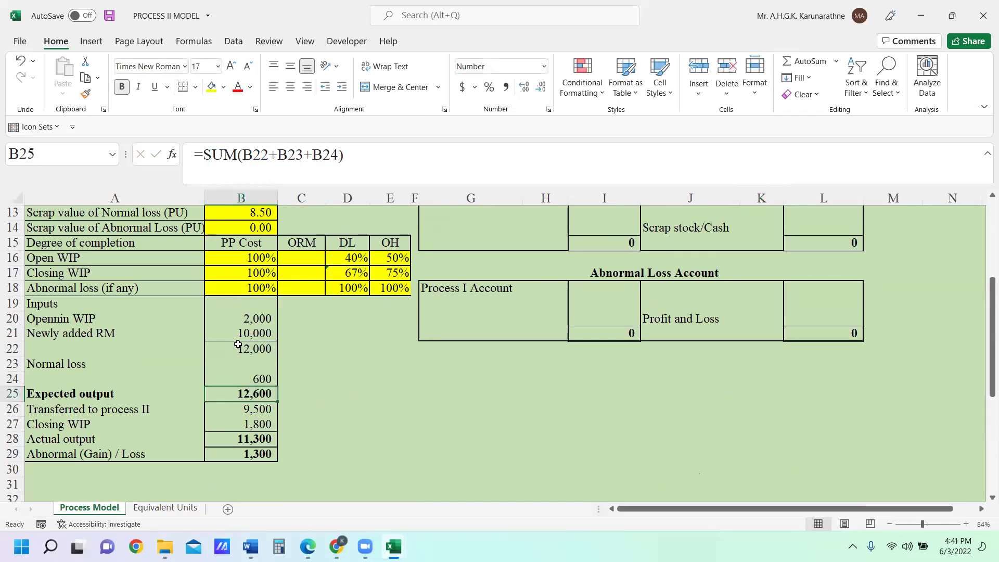
Change the expected output formula in B25 to subtract the normal loss rows, as =SUM(B22-B23-B24)
{"action": "left_click", "coordinate": [267, 154]}
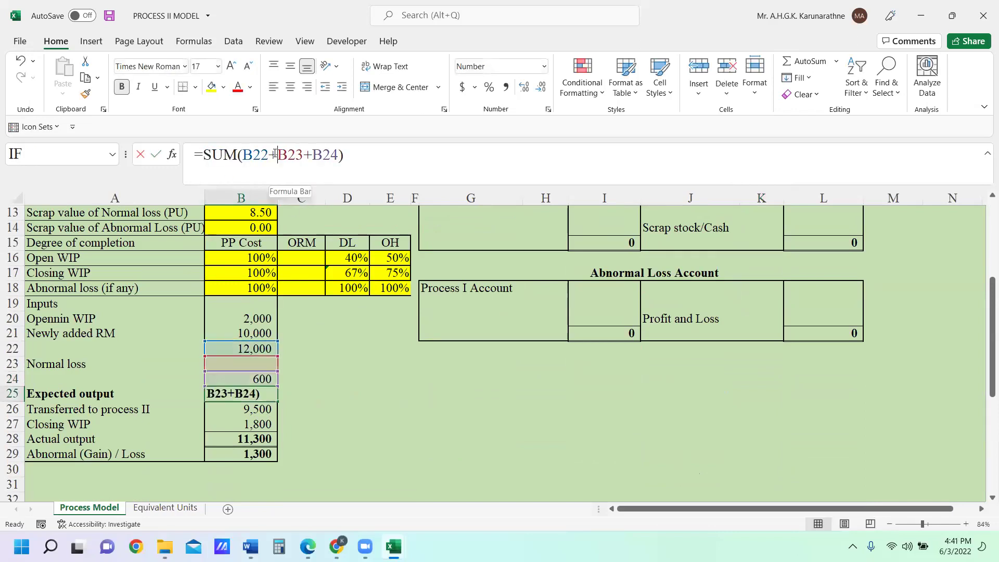
{"action": "key", "text": "Delete"}
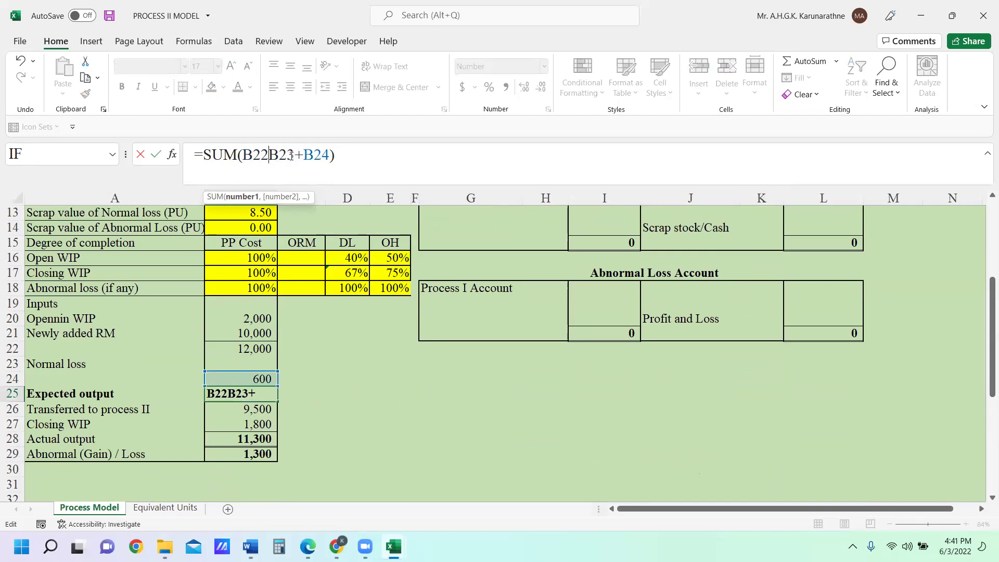
{"action": "type", "text": "-"}
{"action": "double_click", "coordinate": [304, 158]}
{"action": "type", "text": "-"}
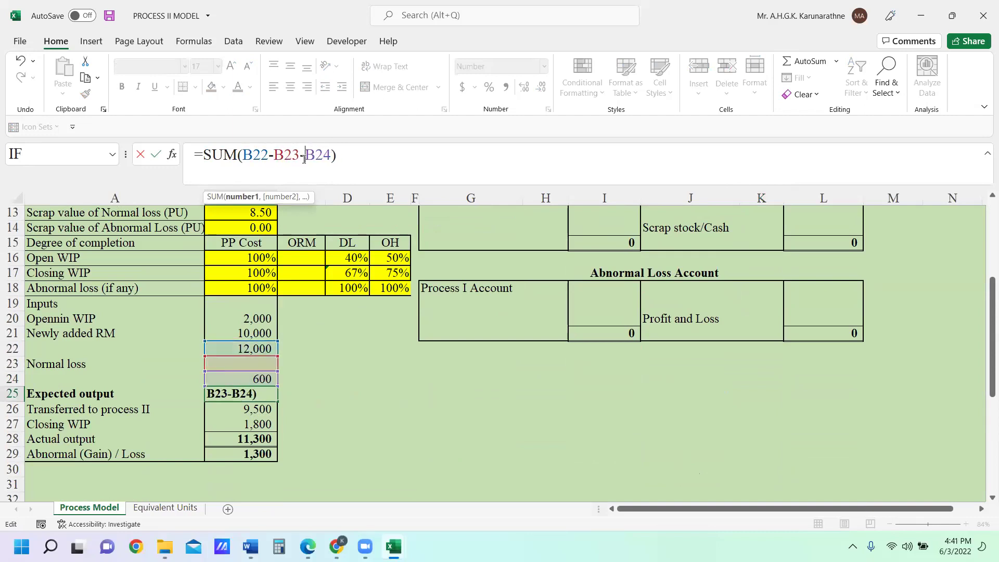
{"action": "key", "text": "Return"}
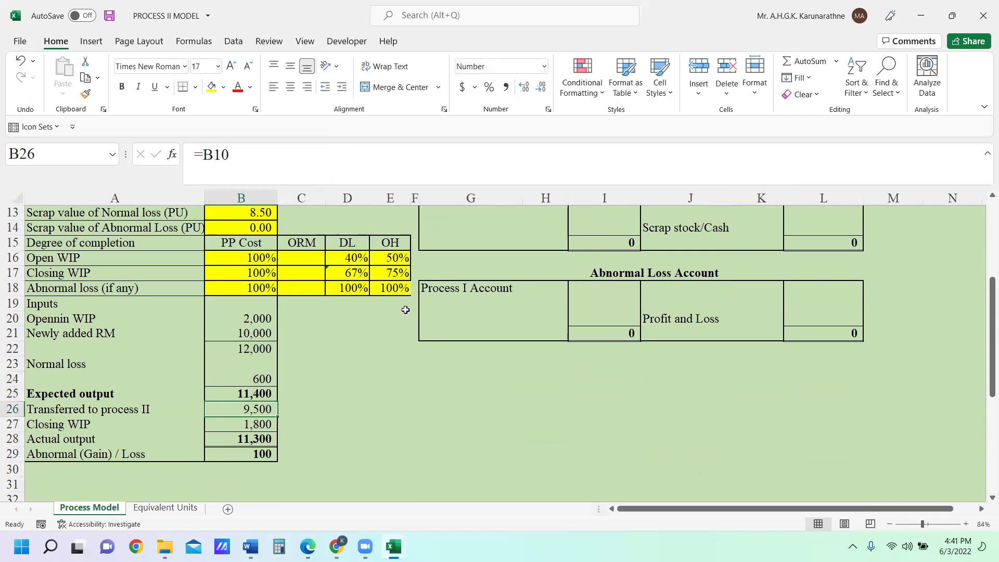
Link the Transferred to P II units in K5 to the Transferred to Finished Goods quantity with =B10
{"action": "scroll", "coordinate": [409, 307], "scroll_direction": "up", "scroll_amount": 4}
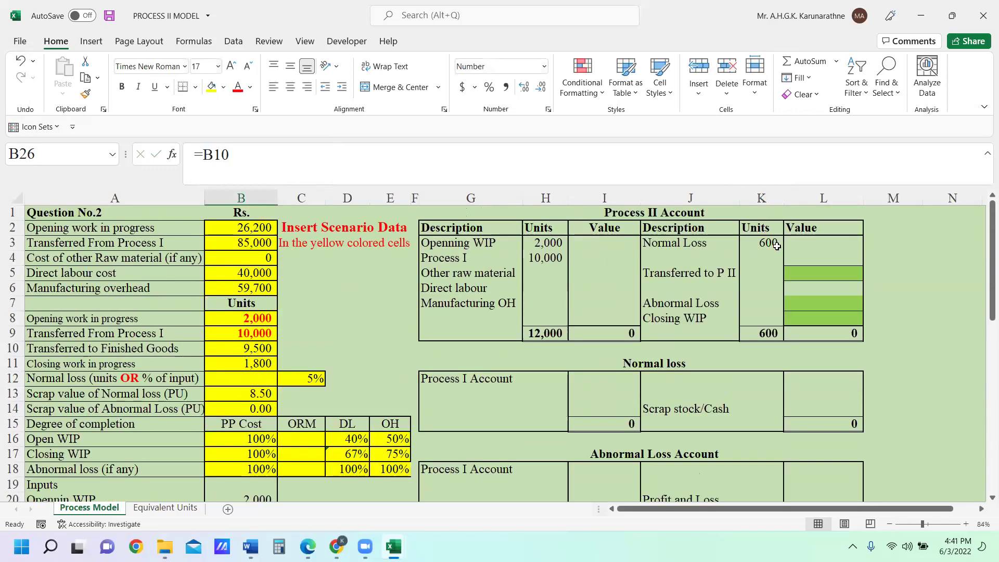
{"action": "left_click", "coordinate": [763, 273]}
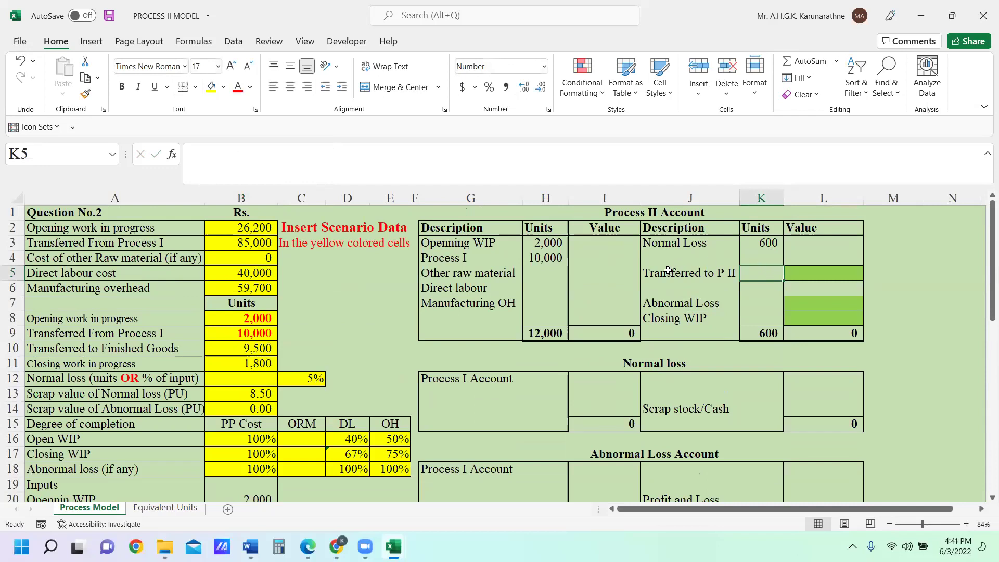
{"action": "type", "text": "="}
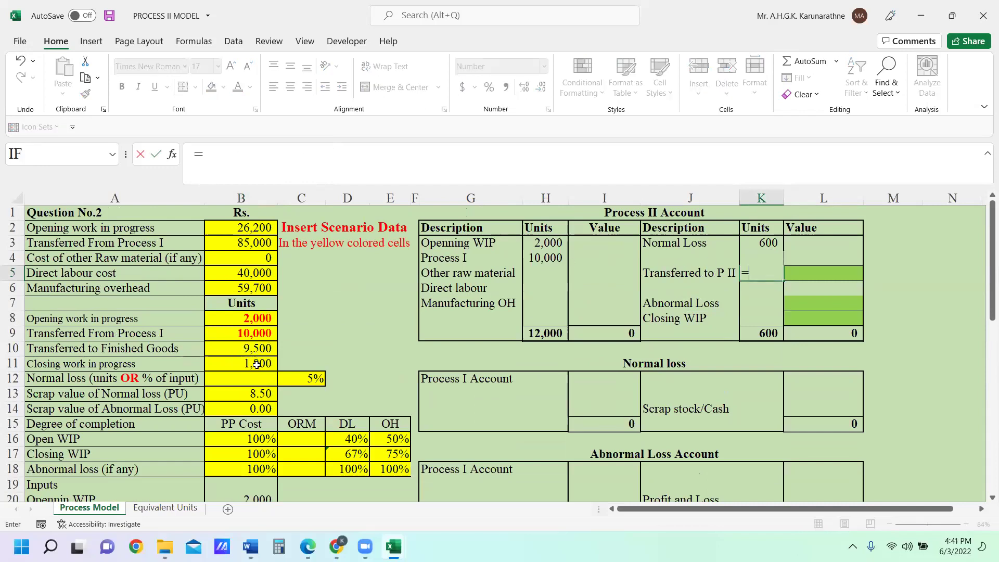
{"action": "left_click", "coordinate": [257, 348]}
{"action": "key", "text": "Return"}
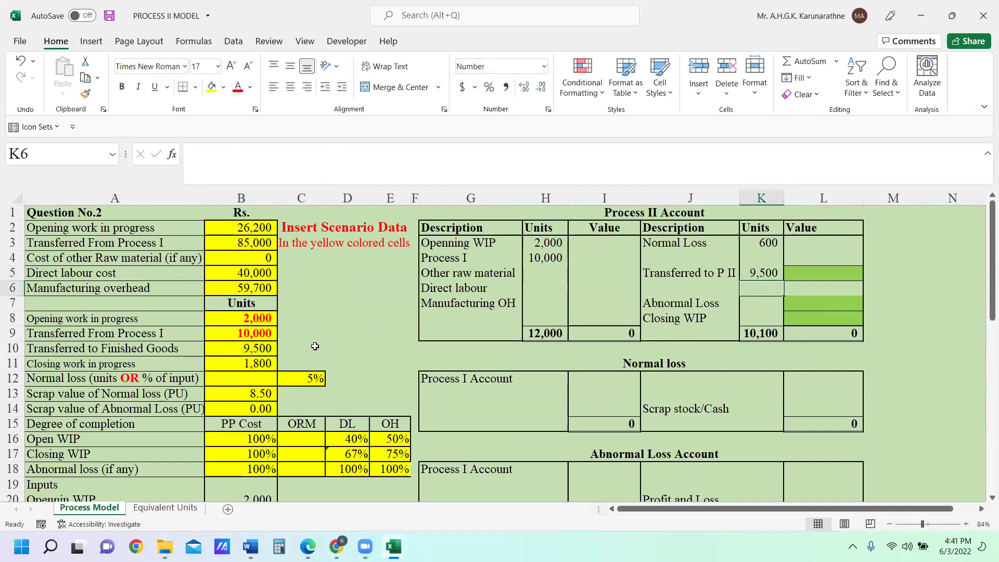
Link the Closing WIP units in K8 of the Process II Account to the closing work in progress units with =B11
{"action": "left_click", "coordinate": [761, 318]}
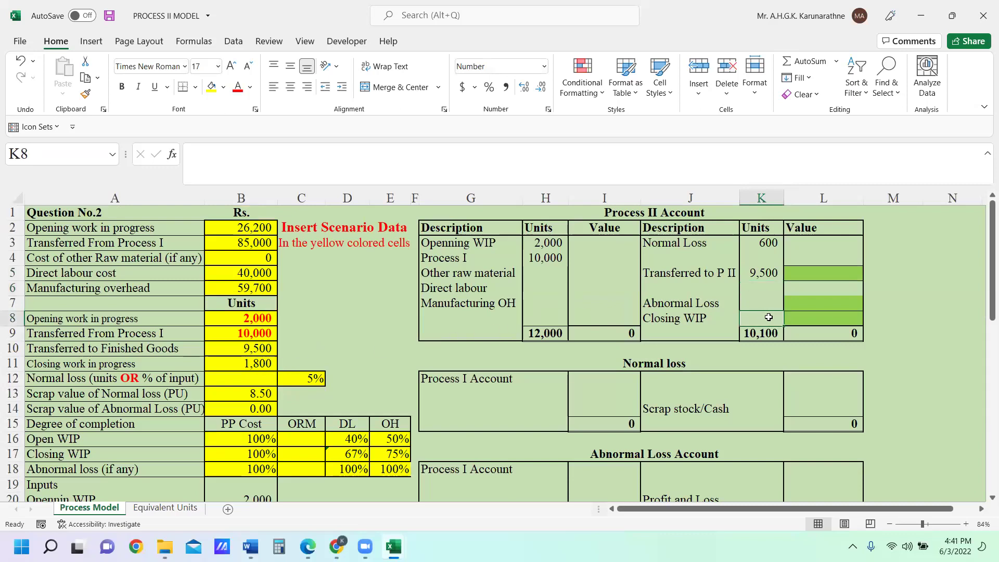
{"action": "type", "text": "="}
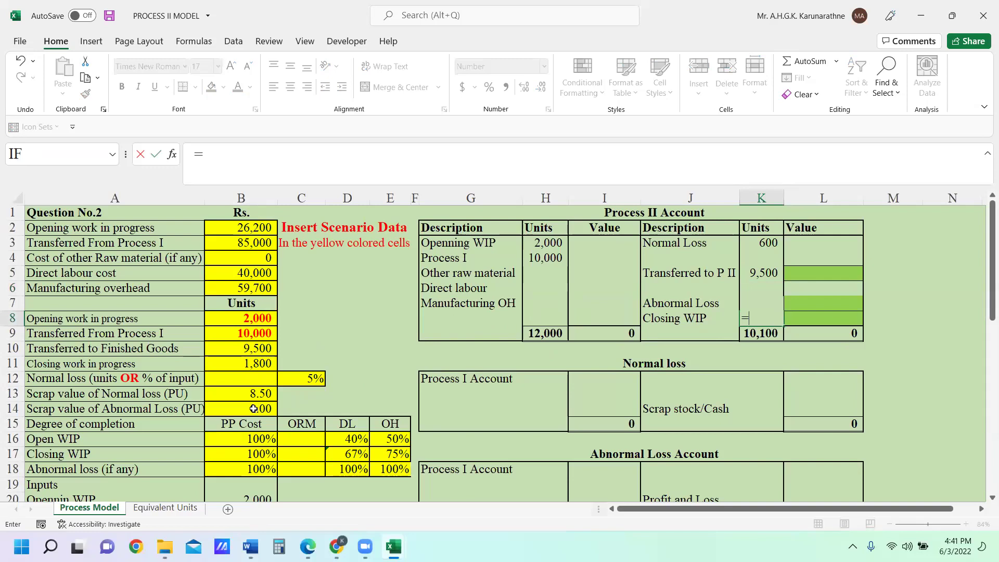
{"action": "left_click", "coordinate": [259, 393]}
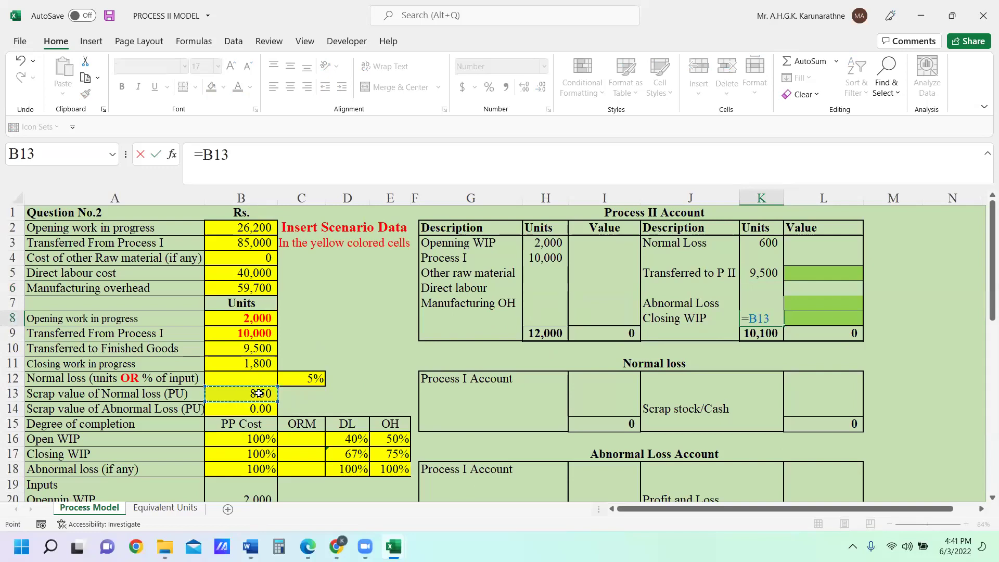
{"action": "left_click", "coordinate": [271, 368]}
{"action": "key", "text": "Return"}
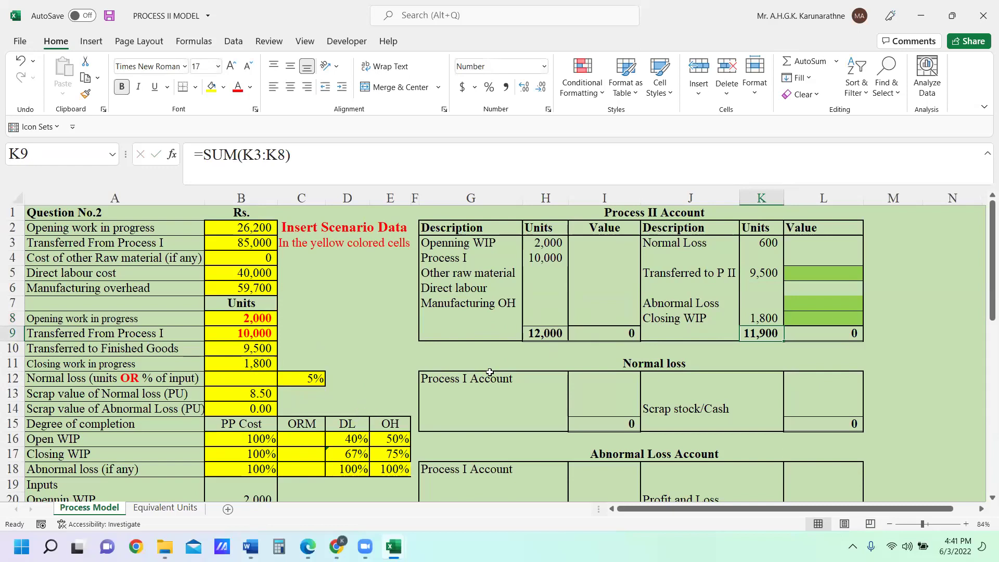
Link the Abnormal Loss units in K7 of the Process II Account to the Abnormal (Gain) / Loss quantity with =B29
{"action": "left_click", "coordinate": [763, 302]}
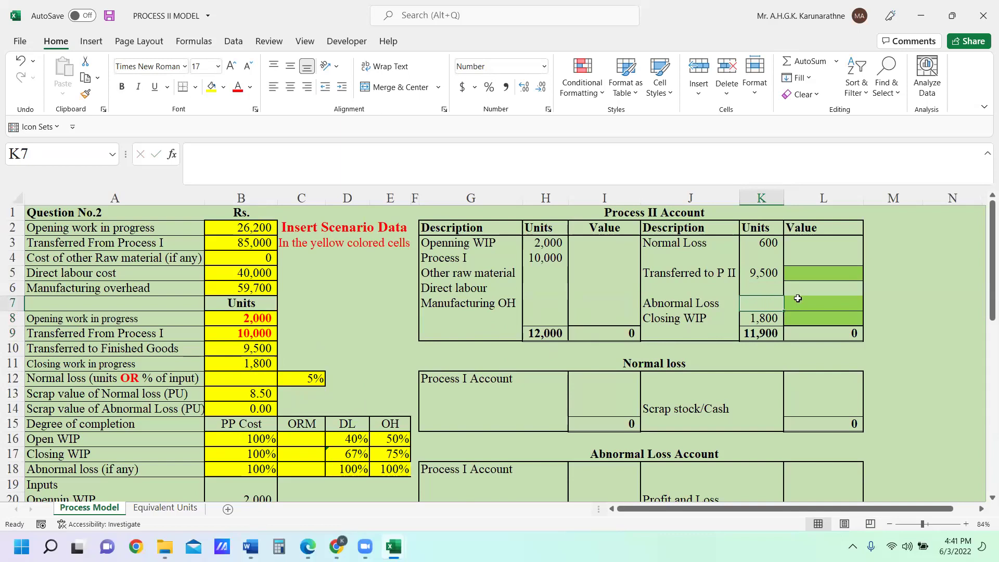
{"action": "double_click", "coordinate": [758, 308]}
{"action": "type", "text": "="}
{"action": "scroll", "coordinate": [758, 304], "scroll_direction": "down", "scroll_amount": 3}
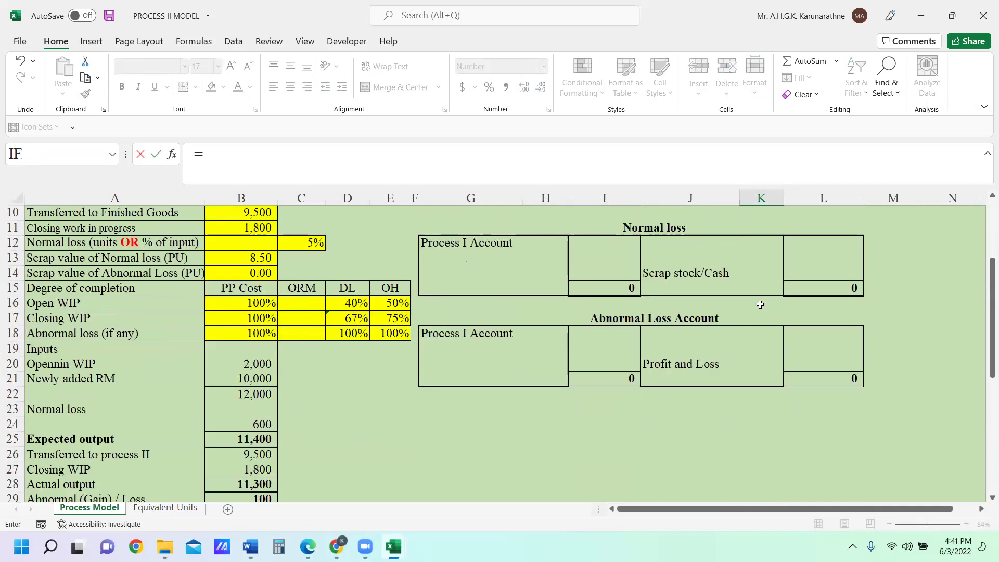
{"action": "scroll", "coordinate": [417, 406], "scroll_direction": "down", "scroll_amount": 1}
{"action": "left_click", "coordinate": [253, 452]}
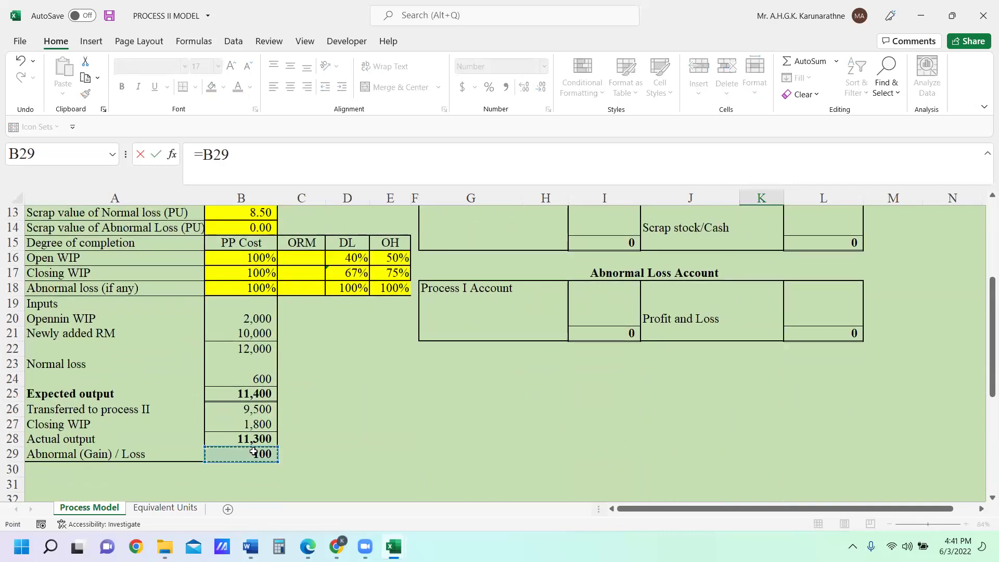
{"action": "key", "text": "Return"}
{"action": "scroll", "coordinate": [745, 313], "scroll_direction": "up", "scroll_amount": 1}
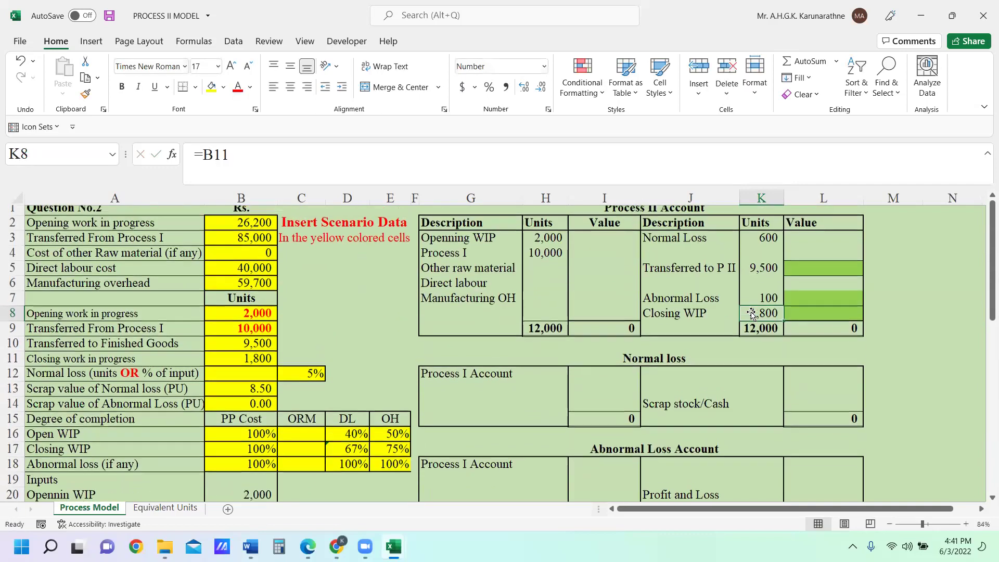
Re-enter the total of the first Units column in H9 of the Process II Account with AutoSum
{"action": "left_click", "coordinate": [777, 331]}
{"action": "left_click", "coordinate": [546, 333]}
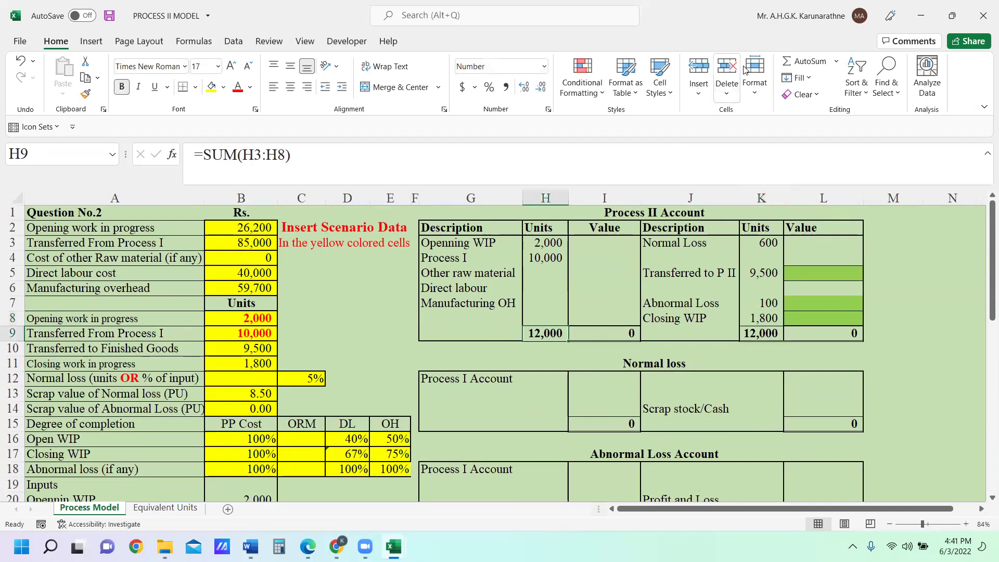
{"action": "left_click", "coordinate": [789, 65]}
{"action": "key", "text": "Return"}
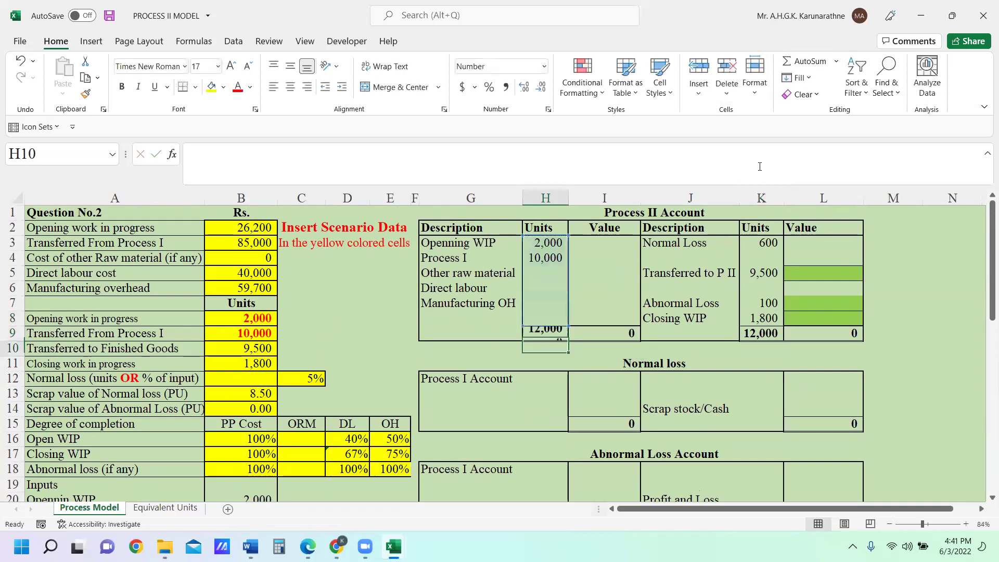
Re-enter the total of the second Units column in K9 of the Process II Account with AutoSum over K3:K8
{"action": "left_click", "coordinate": [764, 334]}
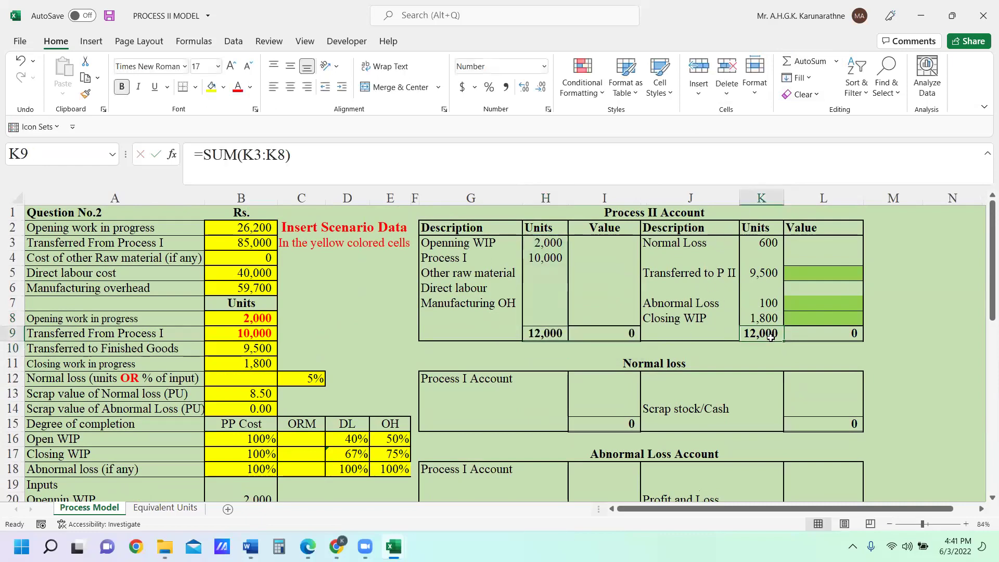
{"action": "left_click", "coordinate": [796, 61]}
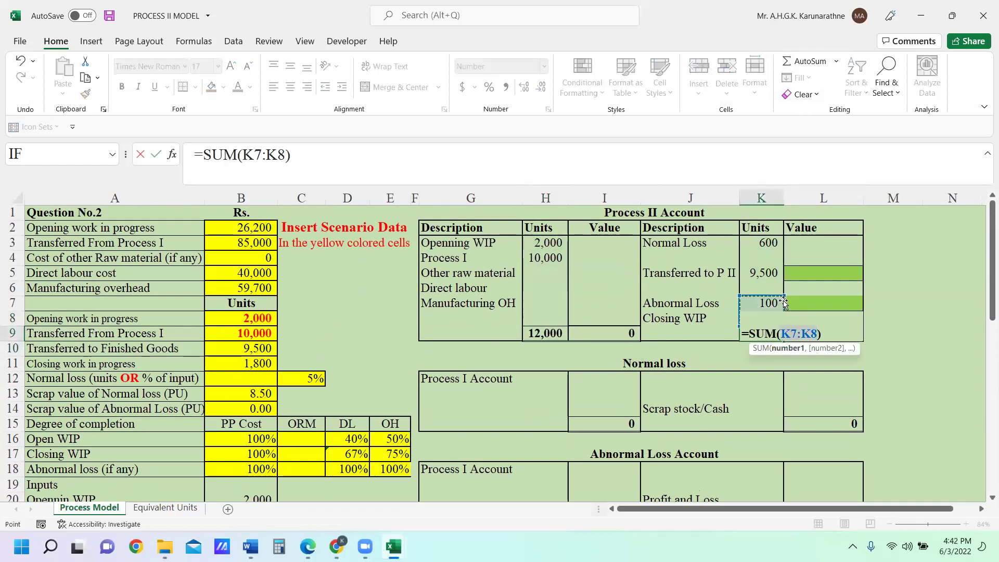
{"action": "left_click_drag", "start_coordinate": [783, 296], "coordinate": [780, 235]}
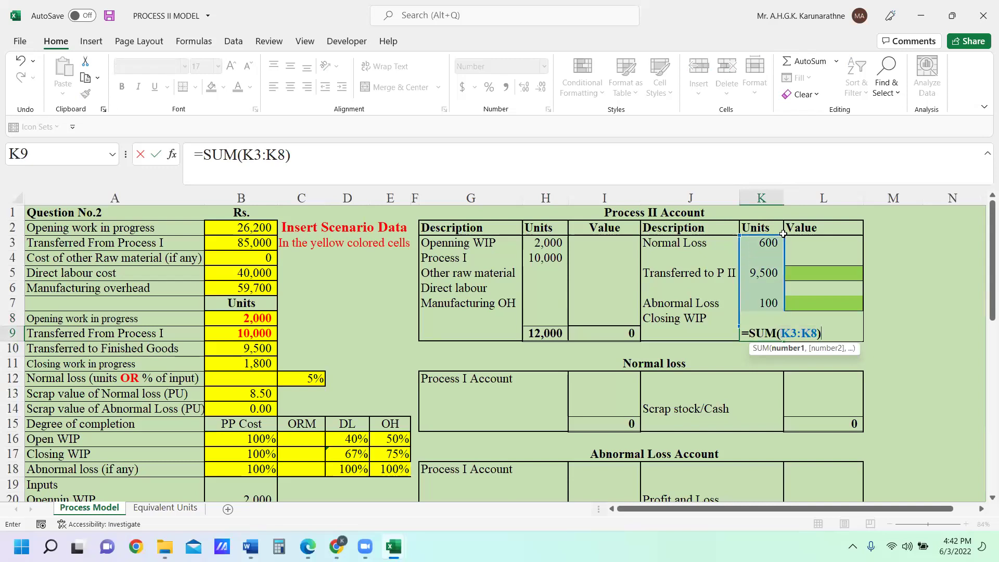
{"action": "key", "text": "Return"}
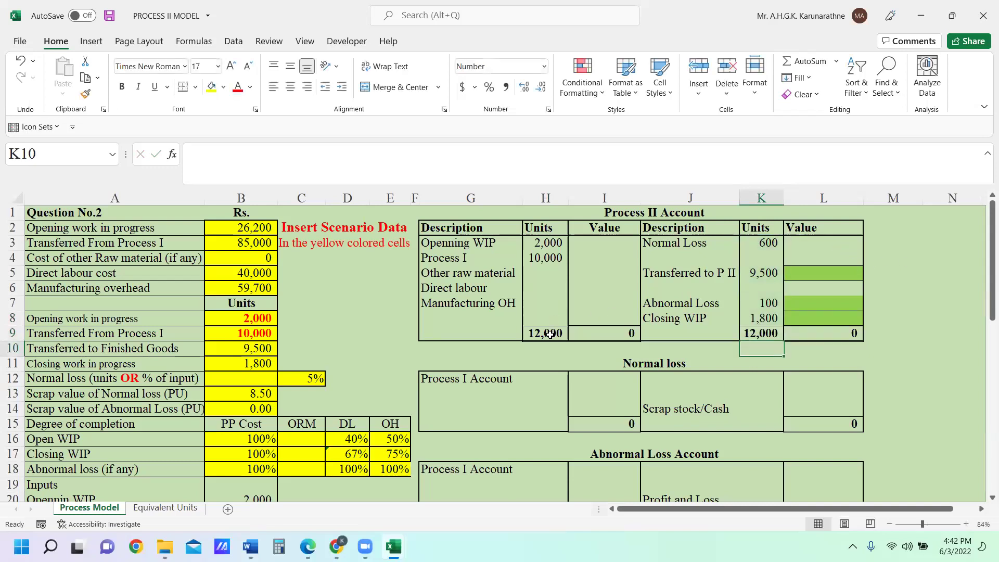
{"action": "left_click", "coordinate": [761, 333]}
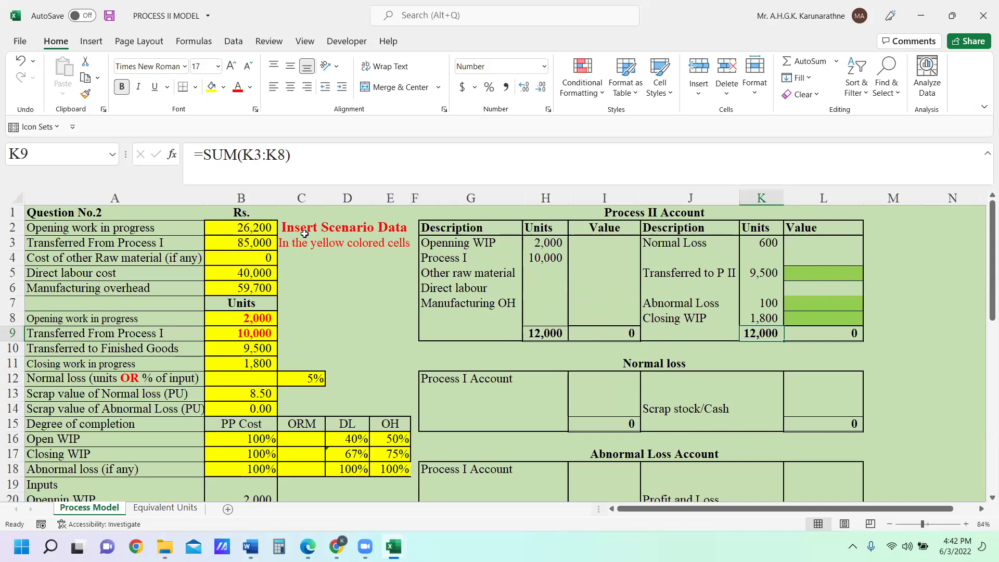
Re-enter the Openning WIP units link in H3 of the Process II Account as =B8
{"action": "left_click", "coordinate": [590, 247]}
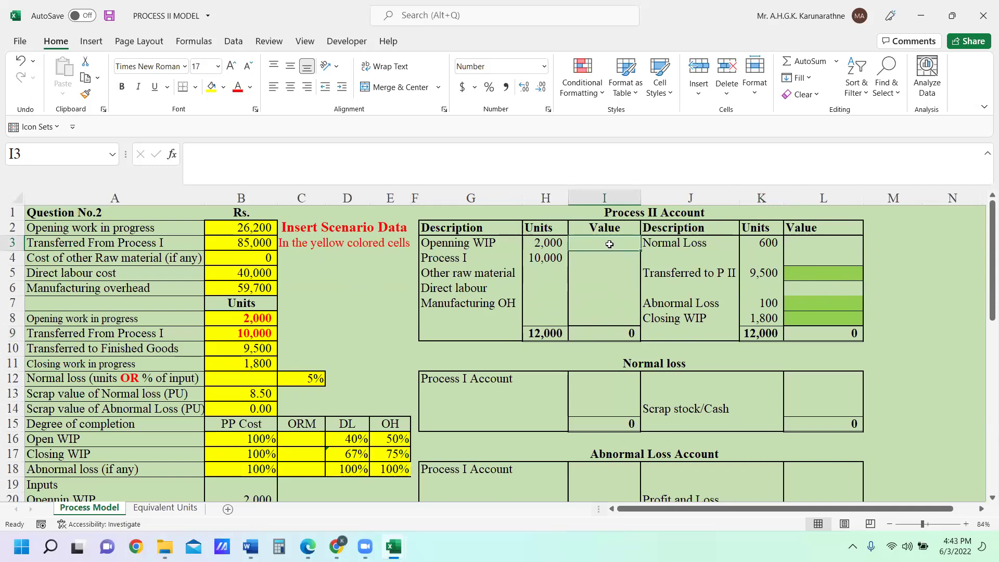
{"action": "left_click", "coordinate": [555, 242]}
{"action": "type", "text": "="}
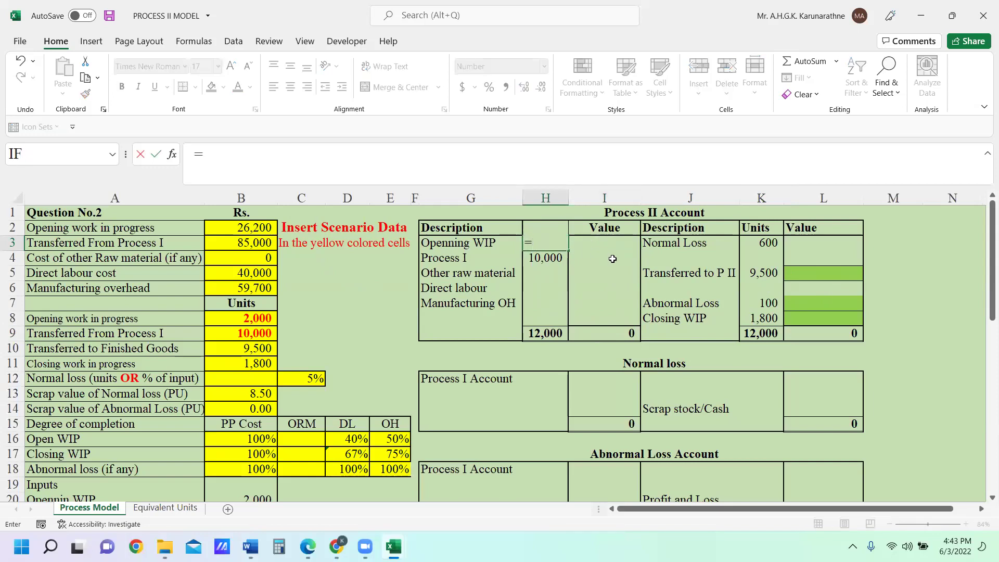
{"action": "type", "text": "B8"}
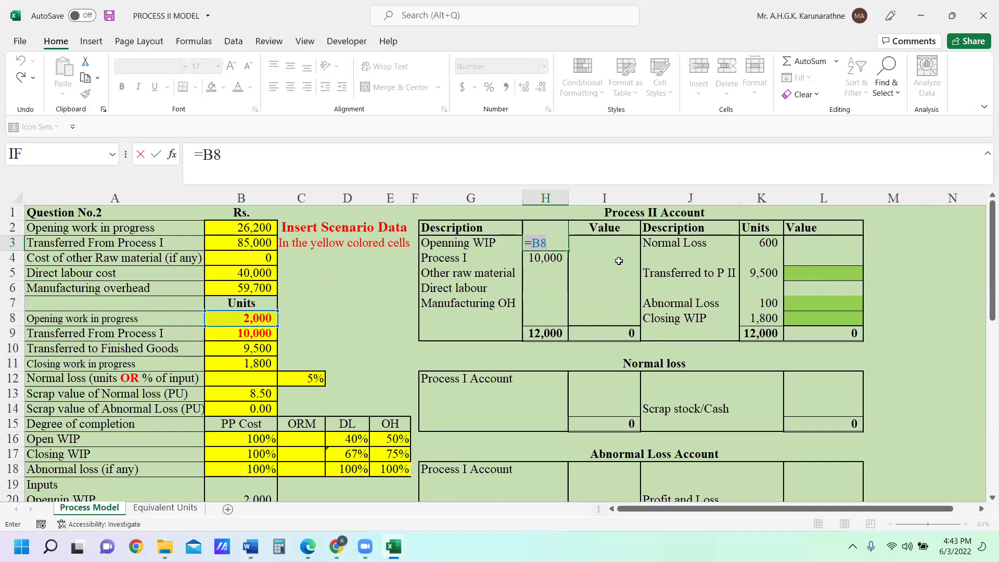
{"action": "key", "text": "Return"}
Link the Openning WIP value in I3 of the Process II Account to the opening work in progress cost with =B2
{"action": "left_click", "coordinate": [606, 243]}
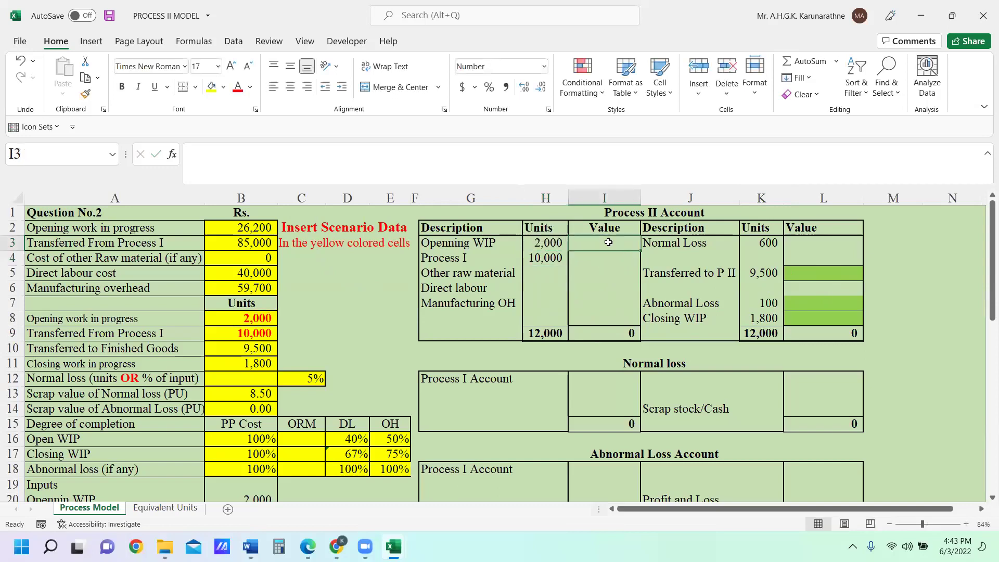
{"action": "type", "text": "="}
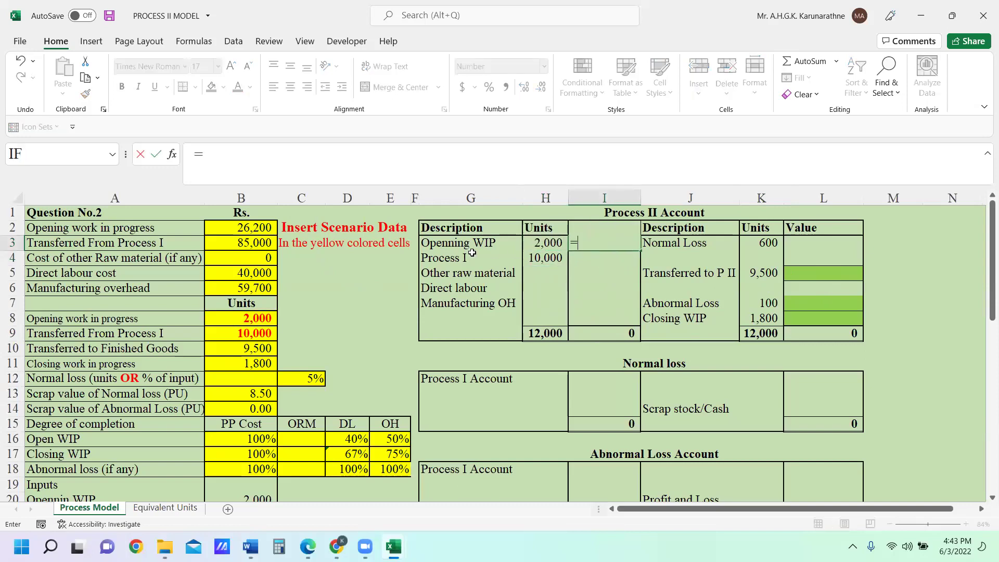
{"action": "left_click", "coordinate": [260, 225]}
{"action": "key", "text": "Return"}
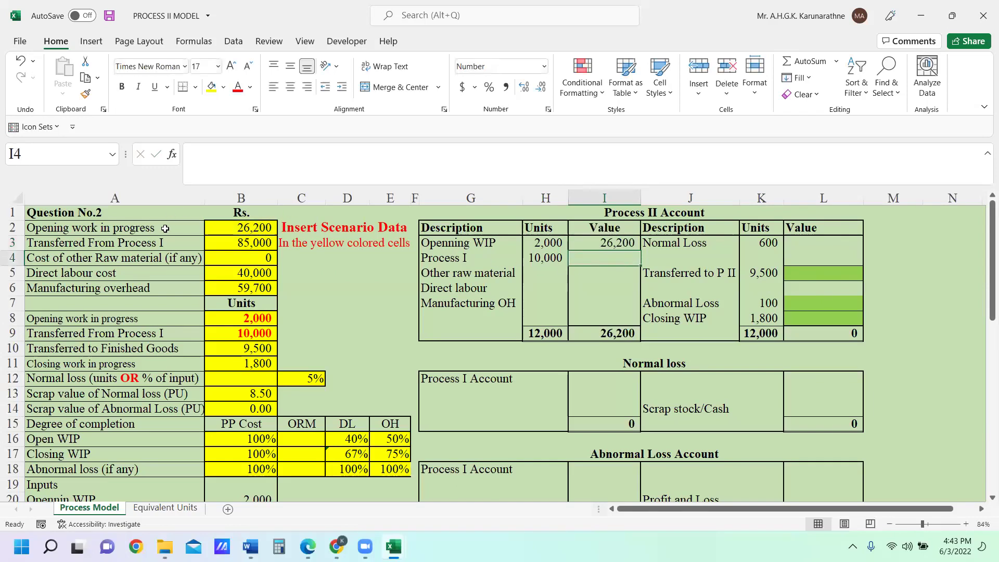
Link the Process I value in I4 to the Transferred From Process I cost with =B3 and enter 0 for Other raw material in I5
{"action": "type", "text": "="}
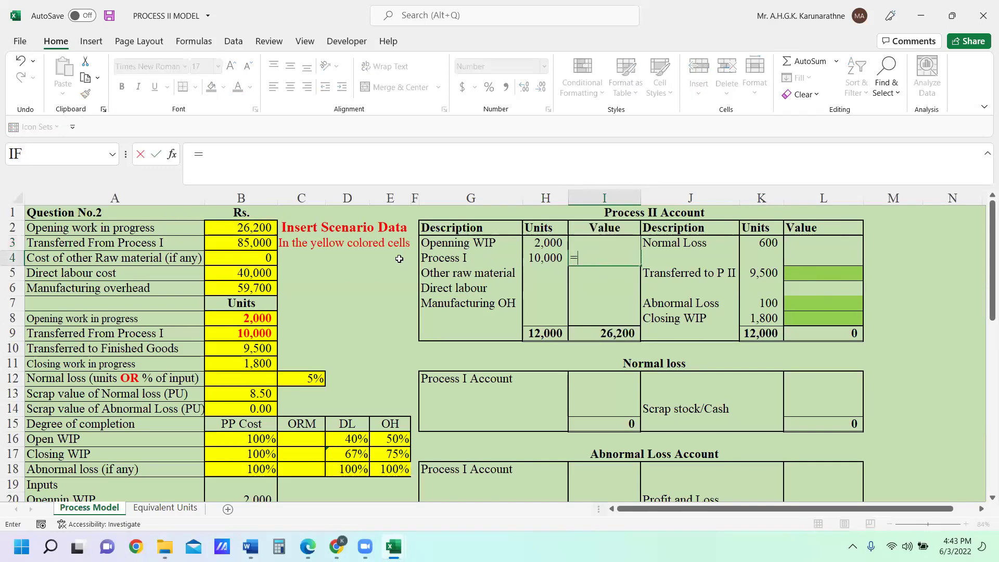
{"action": "left_click", "coordinate": [252, 244]}
{"action": "key", "text": "Return"}
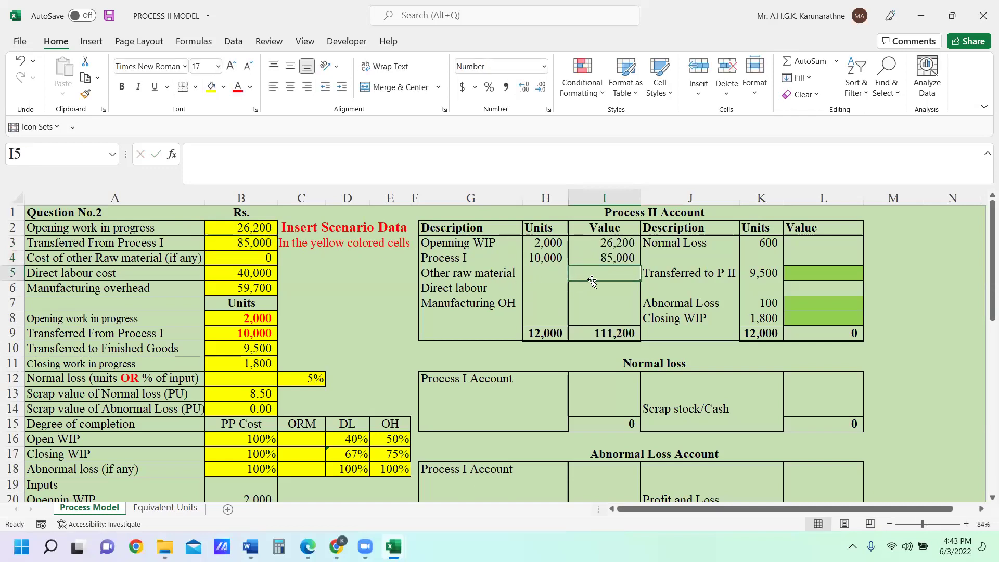
{"action": "type", "text": "0"}
{"action": "key", "text": "Return"}
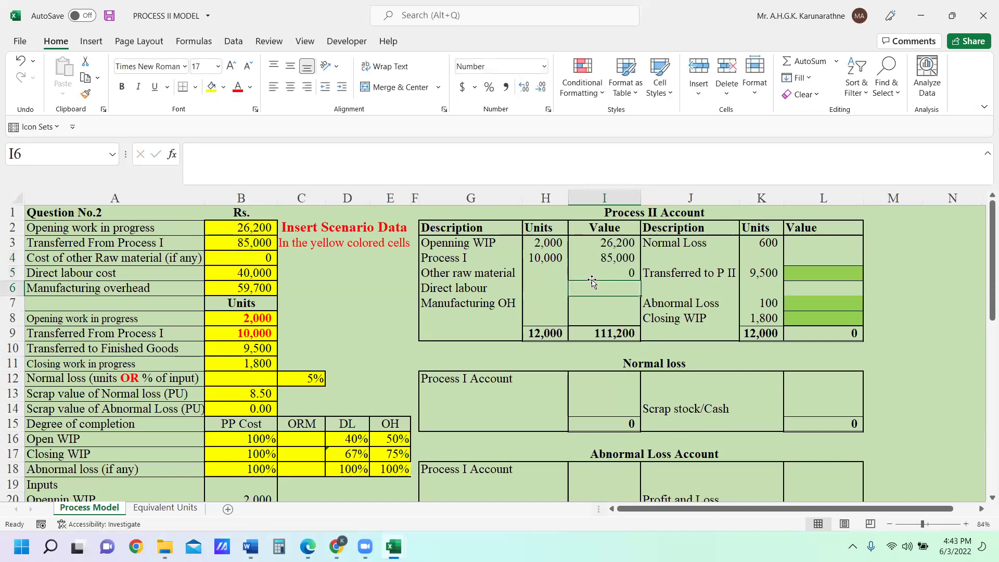
Link the Direct labour value in I6 to the labour cost with =B5 and the Manufacturing OH value in I7 to the overhead with =B6
{"action": "type", "text": "="}
{"action": "left_click", "coordinate": [260, 272]}
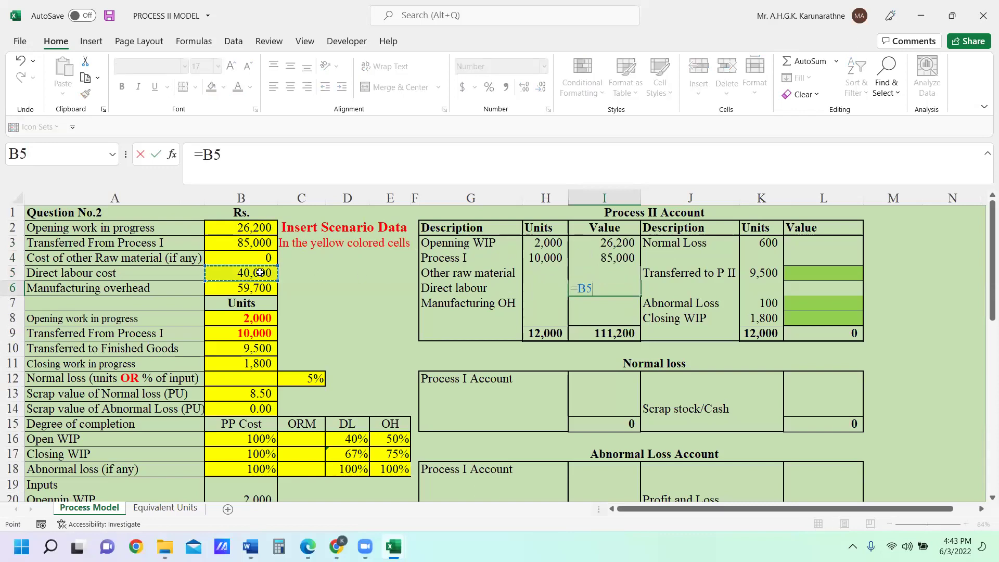
{"action": "key", "text": "Return"}
{"action": "type", "text": "="}
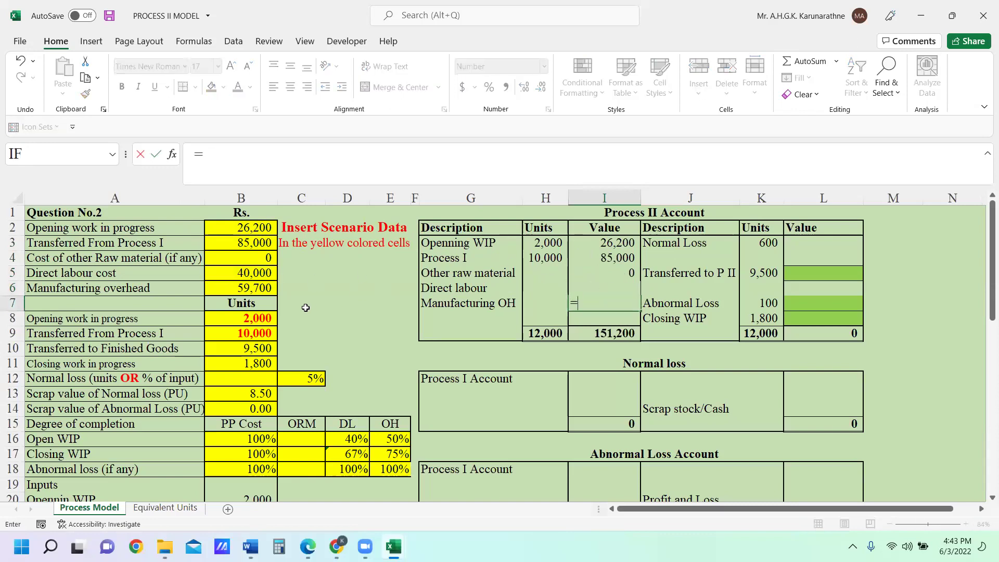
{"action": "left_click", "coordinate": [259, 290]}
{"action": "key", "text": "Return"}
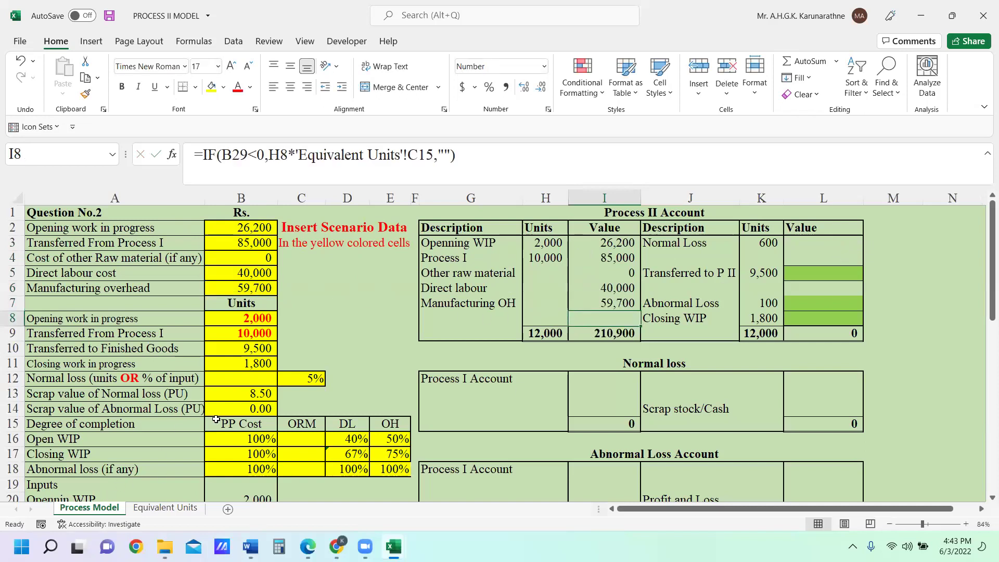
Calculate the Normal Loss value in L3 as the loss units times the scrap value per unit with =K3*B13
{"action": "left_click", "coordinate": [260, 391]}
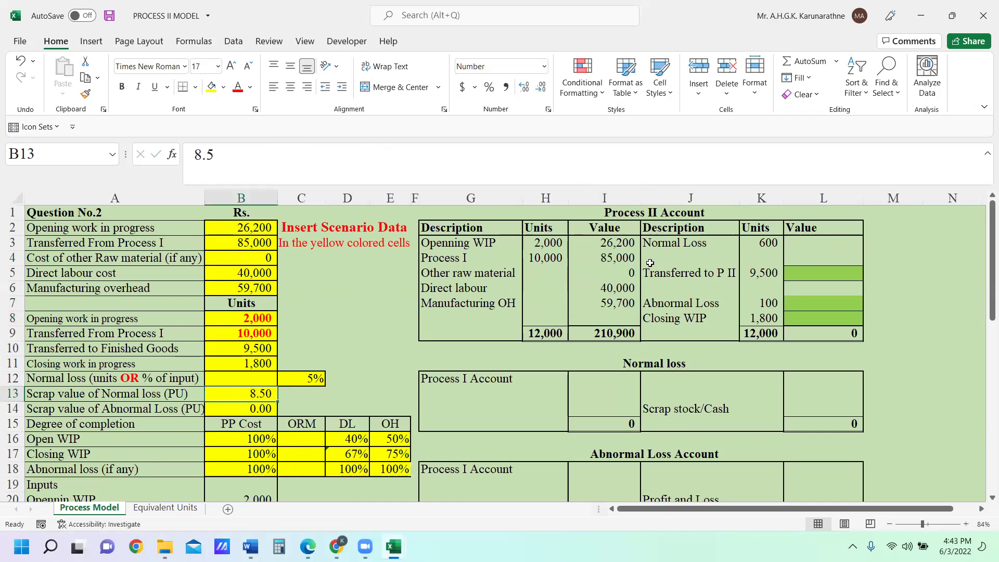
{"action": "left_click", "coordinate": [815, 244]}
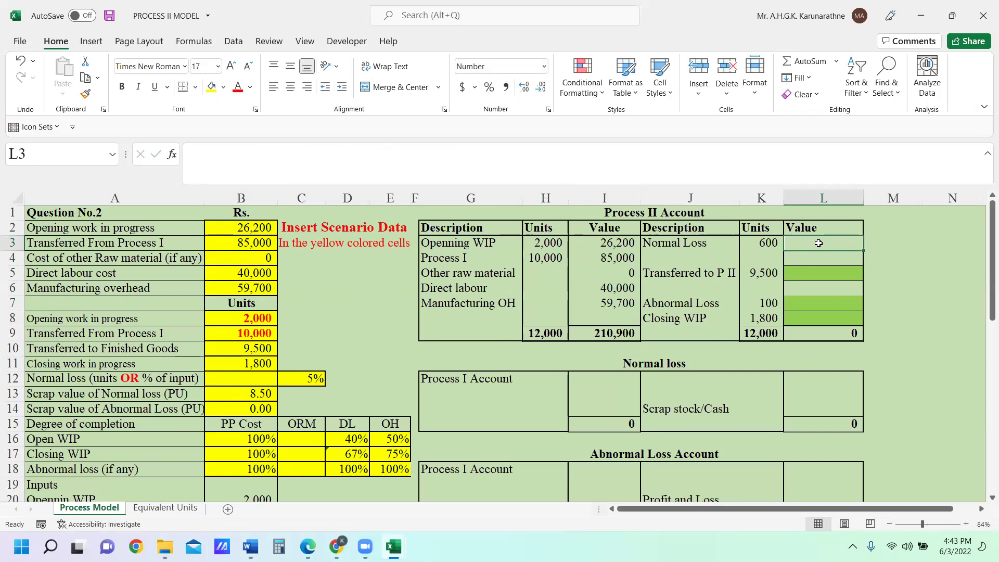
{"action": "type", "text": "="}
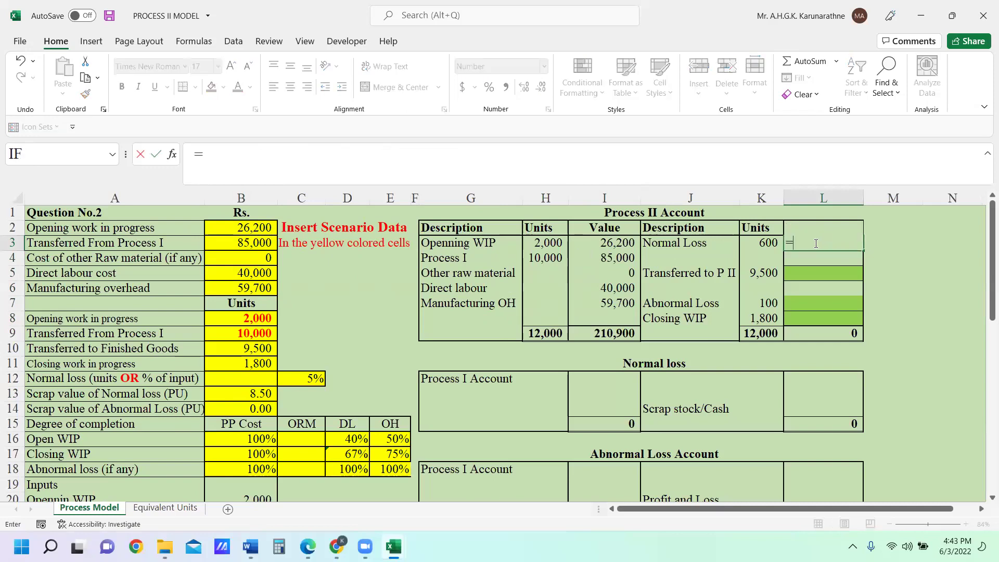
{"action": "left_click", "coordinate": [772, 244]}
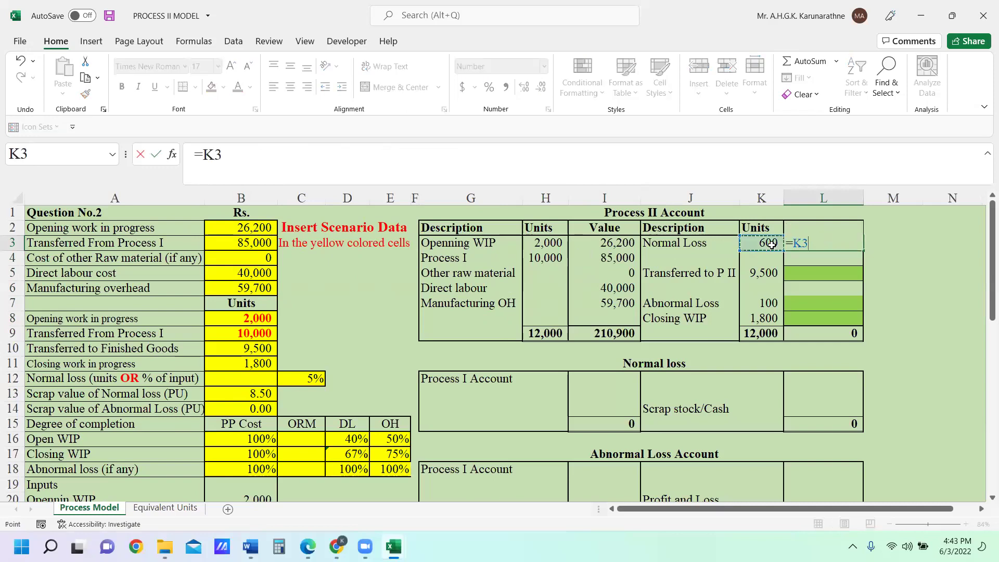
{"action": "type", "text": "*"}
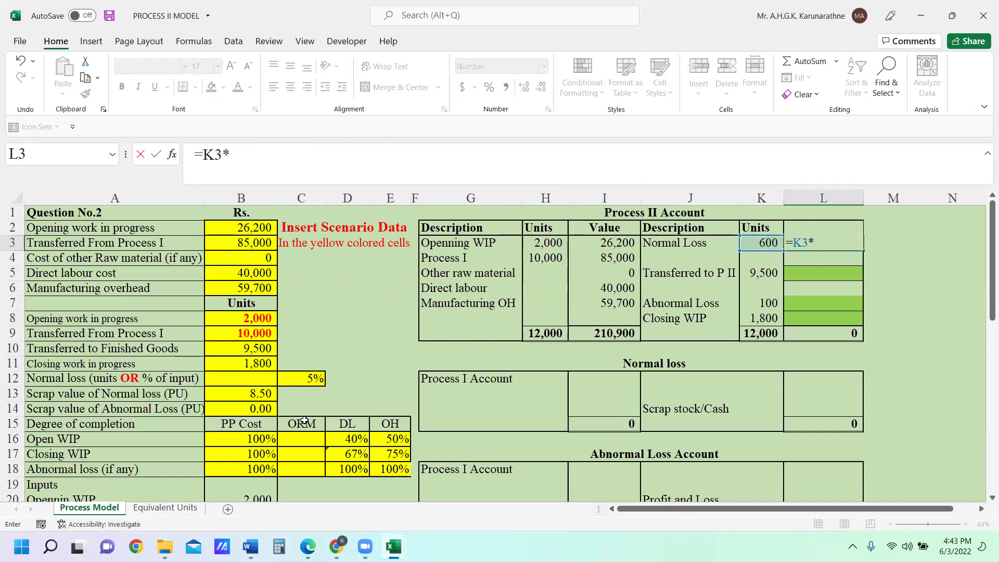
{"action": "left_click", "coordinate": [252, 395]}
{"action": "key", "text": "Return"}
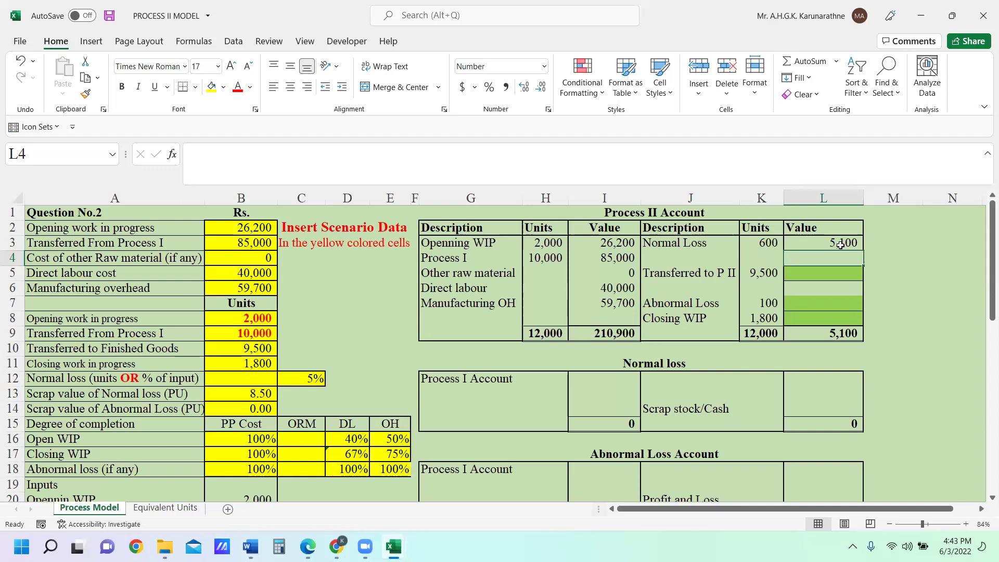
Examine the empty green value cells for Transferred to P II, Abnormal Loss and Closing WIP, and the Closing and Openning WIP entries
{"action": "left_click", "coordinate": [846, 274]}
{"action": "left_click", "coordinate": [843, 304]}
{"action": "left_click", "coordinate": [844, 319]}
{"action": "left_click", "coordinate": [834, 277]}
{"action": "left_click", "coordinate": [834, 302]}
{"action": "left_click", "coordinate": [834, 317]}
{"action": "left_click", "coordinate": [833, 301]}
{"action": "left_click", "coordinate": [831, 278]}
{"action": "left_click", "coordinate": [831, 303]}
{"action": "left_click", "coordinate": [833, 318]}
{"action": "left_click_drag", "start_coordinate": [683, 321], "coordinate": [732, 325]}
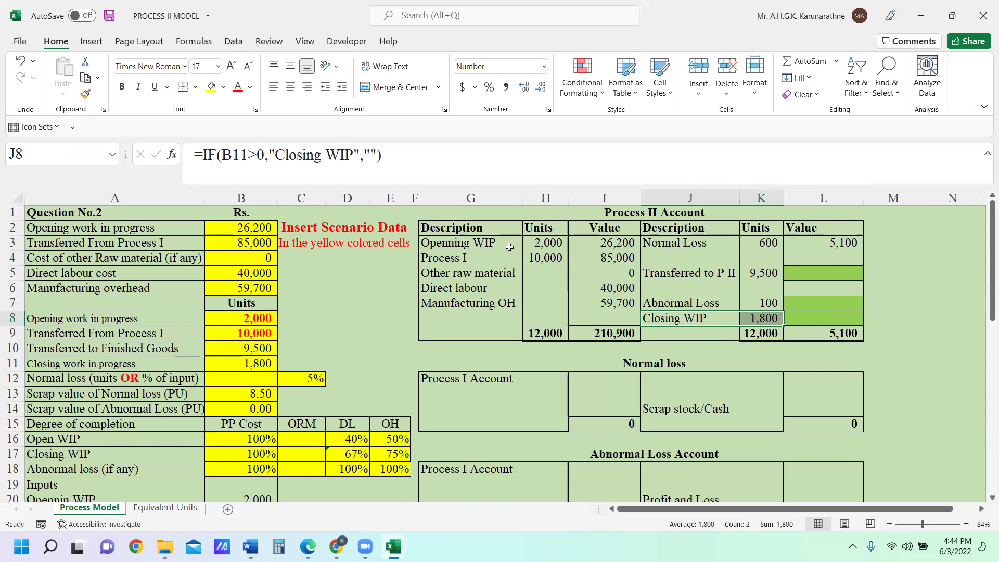
{"action": "left_click", "coordinate": [476, 246]}
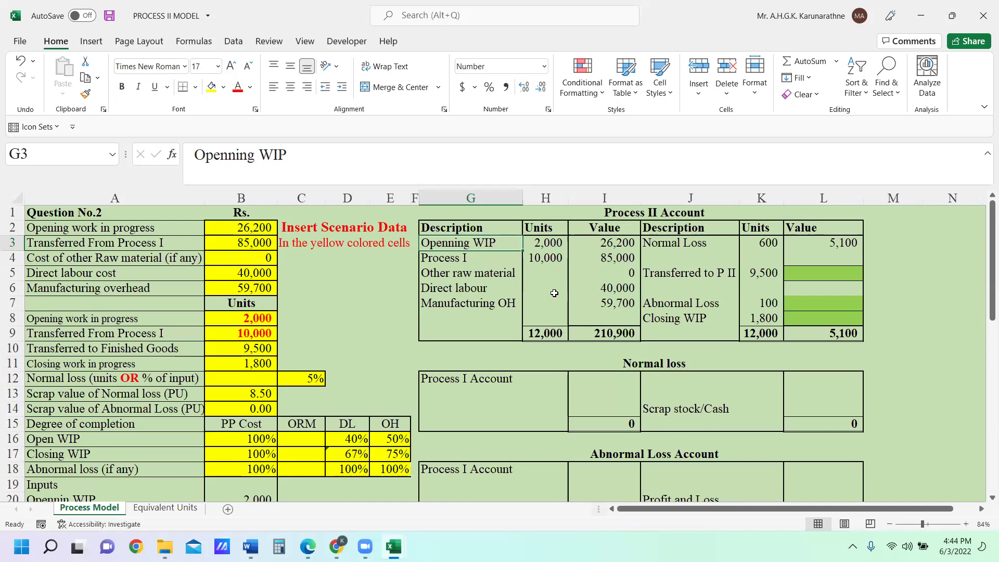
On the Equivalent Units sheet, enter 600 as the Normal loss units in B4 and widen column A
{"action": "scroll", "coordinate": [554, 293], "scroll_direction": "down", "scroll_amount": 2}
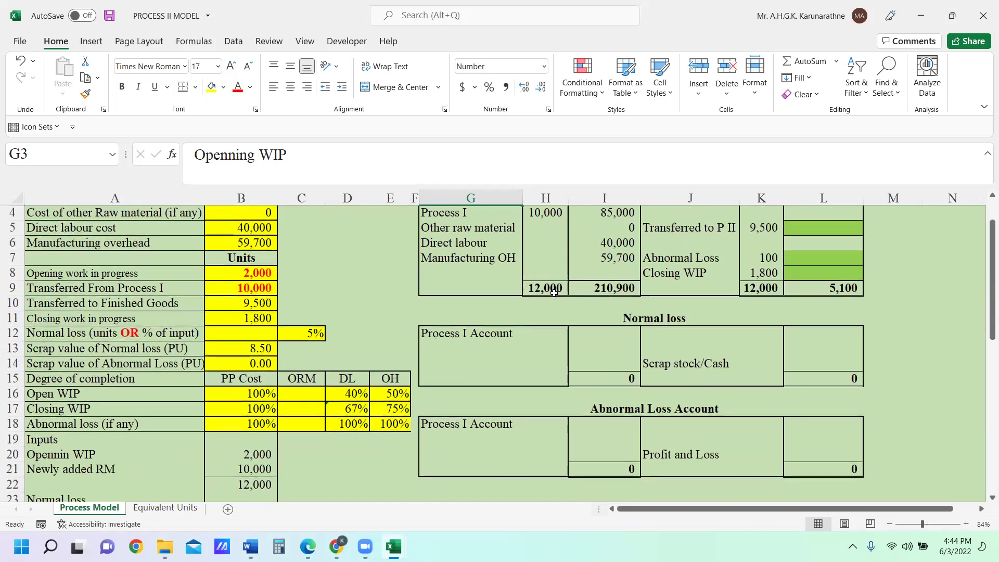
{"action": "scroll", "coordinate": [552, 293], "scroll_direction": "down", "scroll_amount": 2}
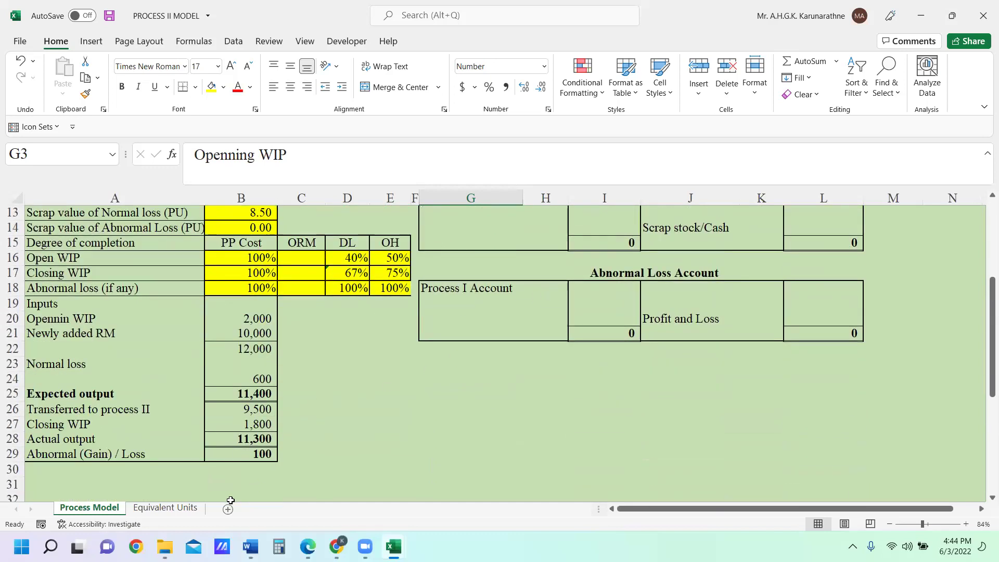
{"action": "left_click", "coordinate": [166, 509]}
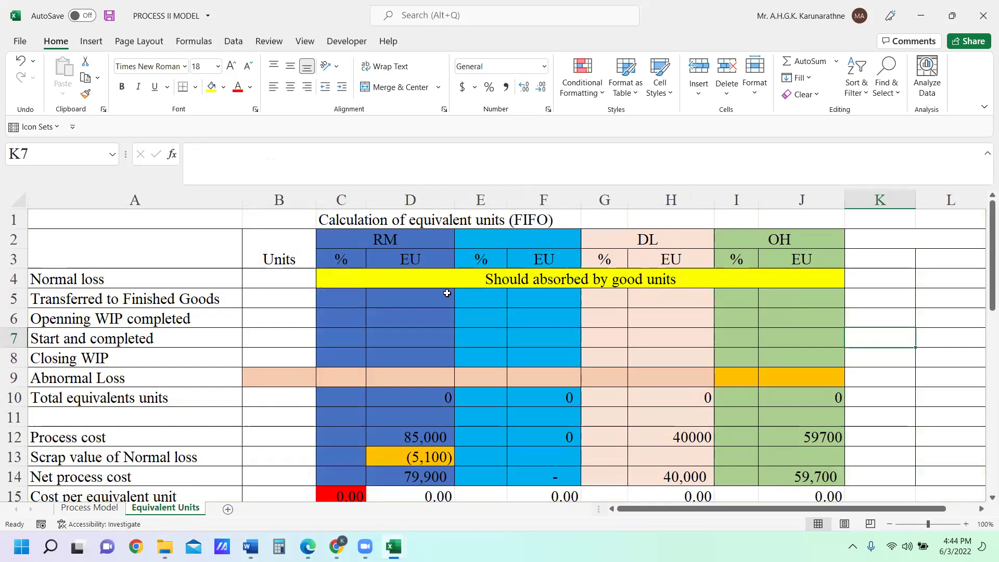
{"action": "left_click", "coordinate": [281, 279]}
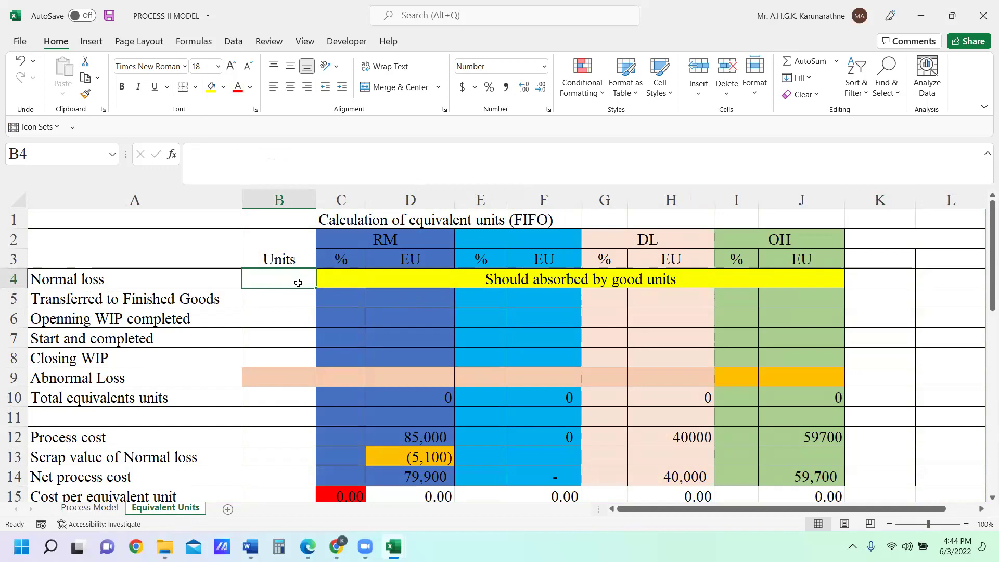
{"action": "type", "text": "600"}
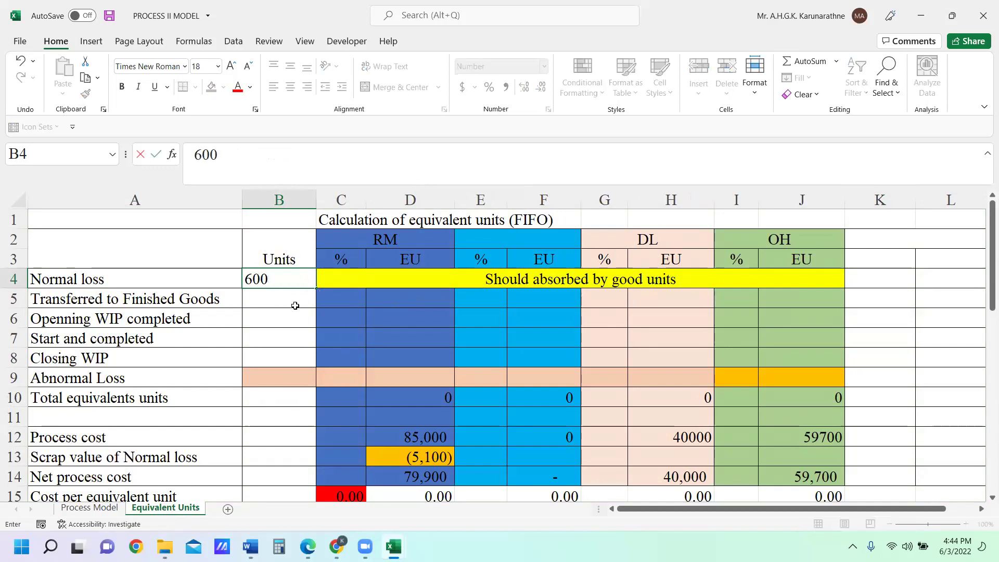
{"action": "left_click", "coordinate": [295, 307]}
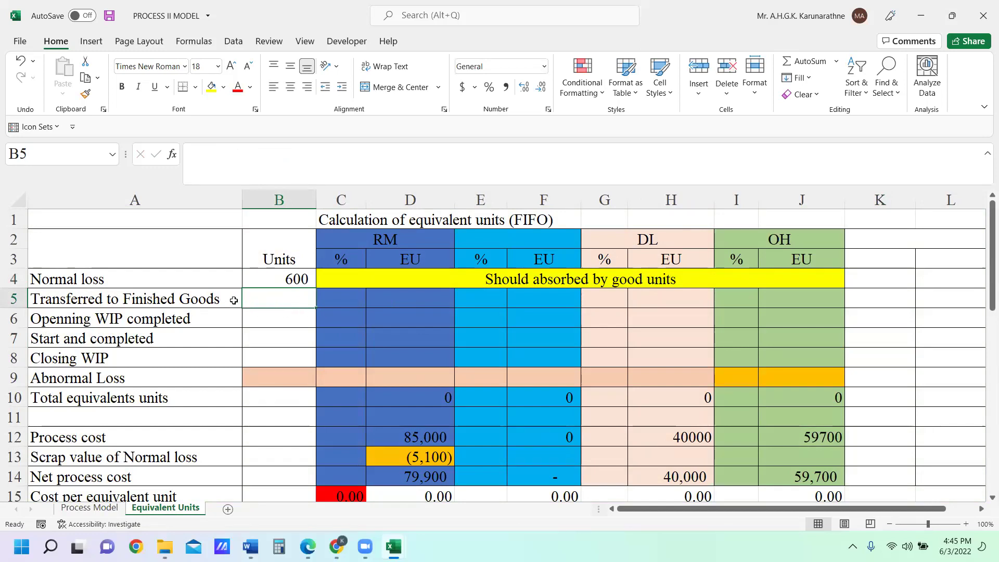
{"action": "left_click_drag", "start_coordinate": [242, 200], "coordinate": [276, 201]}
Append 9500 to the Transferred to Finished Goods label in A5 of the Equivalent Units sheet
{"action": "left_click", "coordinate": [273, 299]}
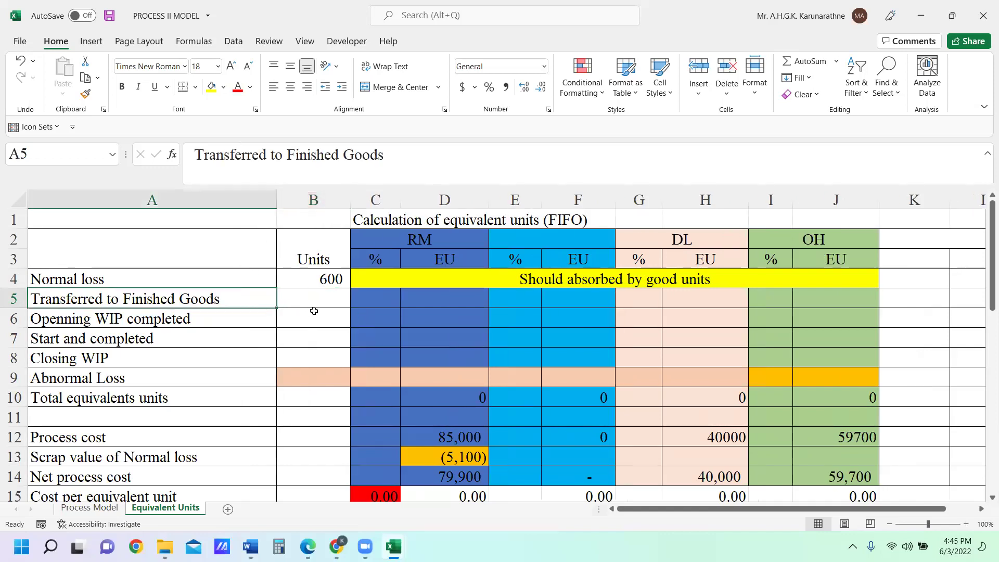
{"action": "type", "text": "9500"}
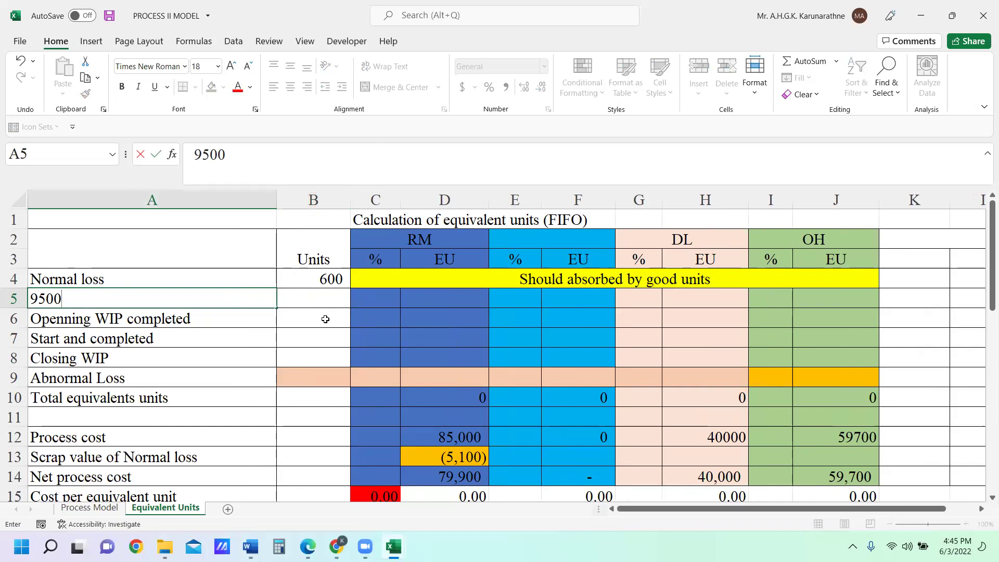
{"action": "key", "text": "Escape"}
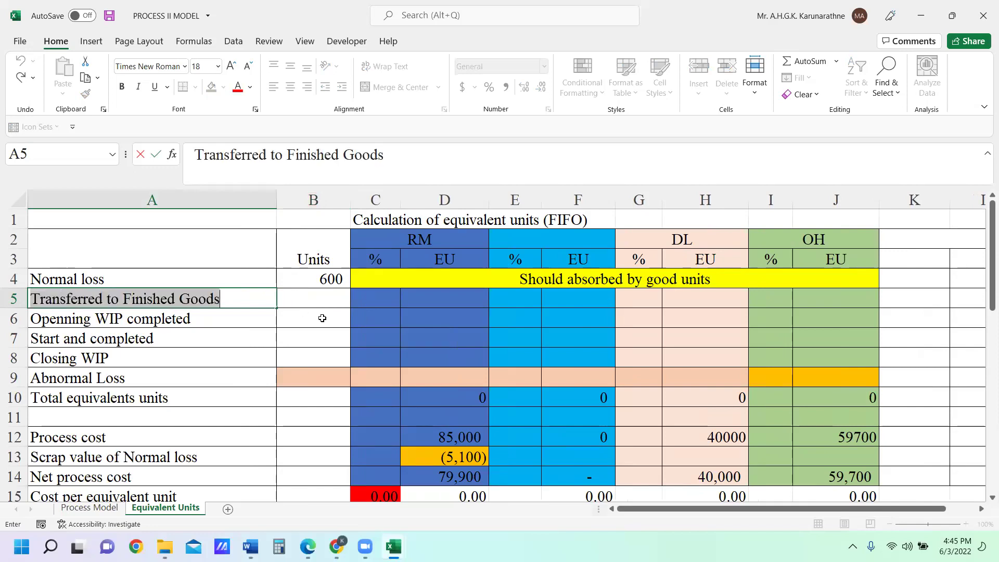
{"action": "double_click", "coordinate": [256, 299]}
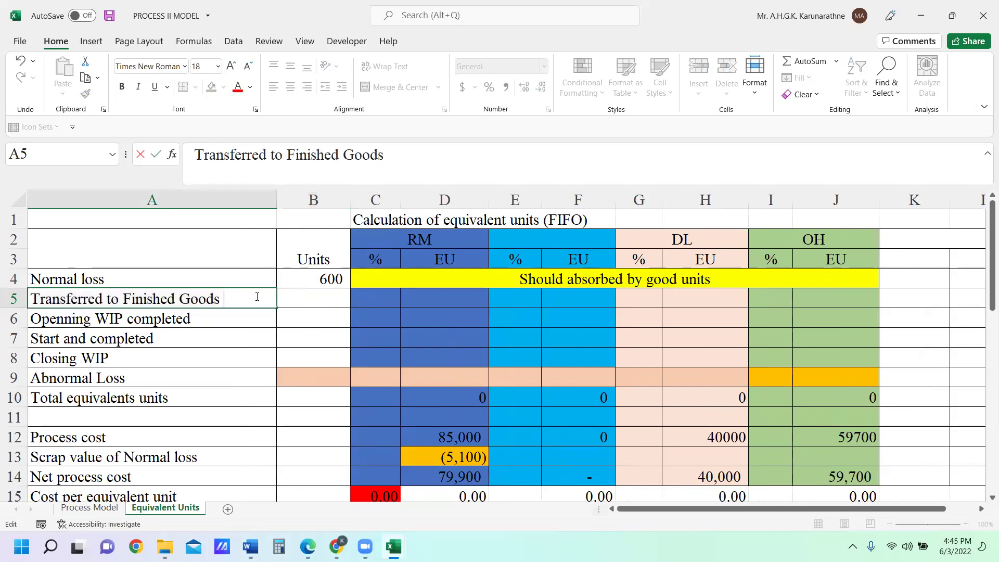
{"action": "type", "text": "9500"}
{"action": "key", "text": "Return"}
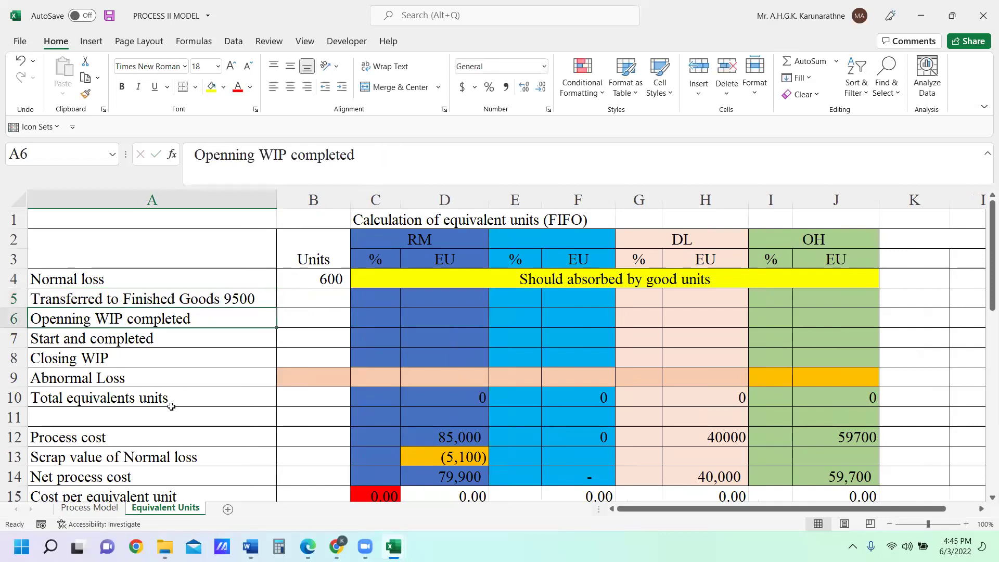
Check the Transferred to P II units on the Process Model sheet and enter 2000 as the Openning WIP completed units in B6 of Equivalent Units
{"action": "left_click", "coordinate": [109, 511]}
{"action": "scroll", "coordinate": [641, 302], "scroll_direction": "up", "scroll_amount": 3}
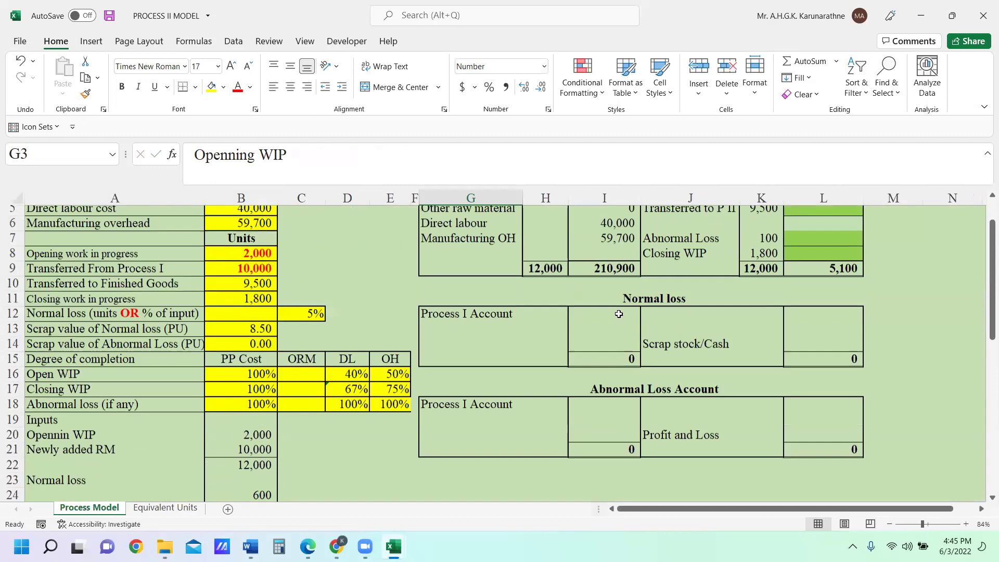
{"action": "left_click_drag", "start_coordinate": [679, 230], "coordinate": [761, 229]}
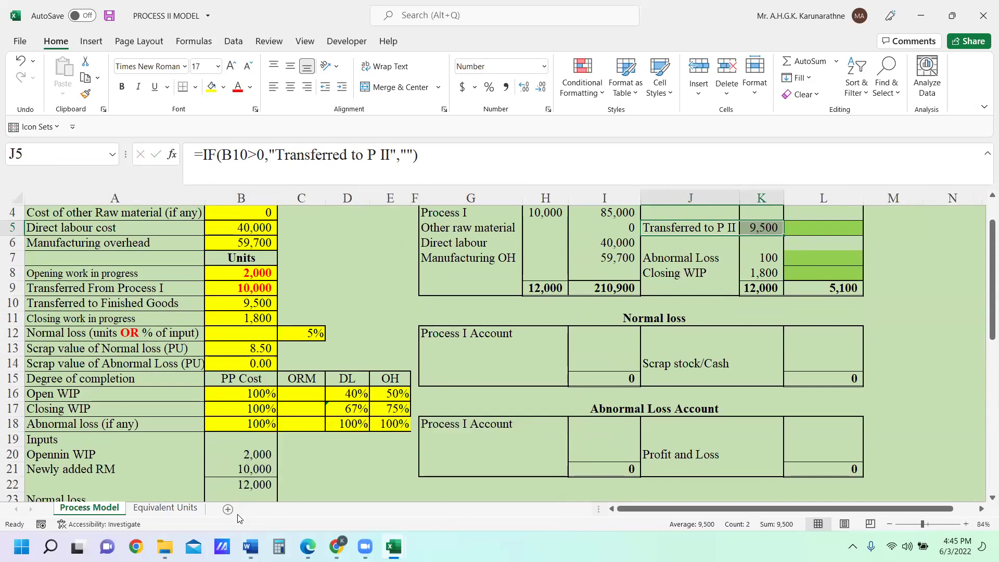
{"action": "left_click", "coordinate": [165, 508]}
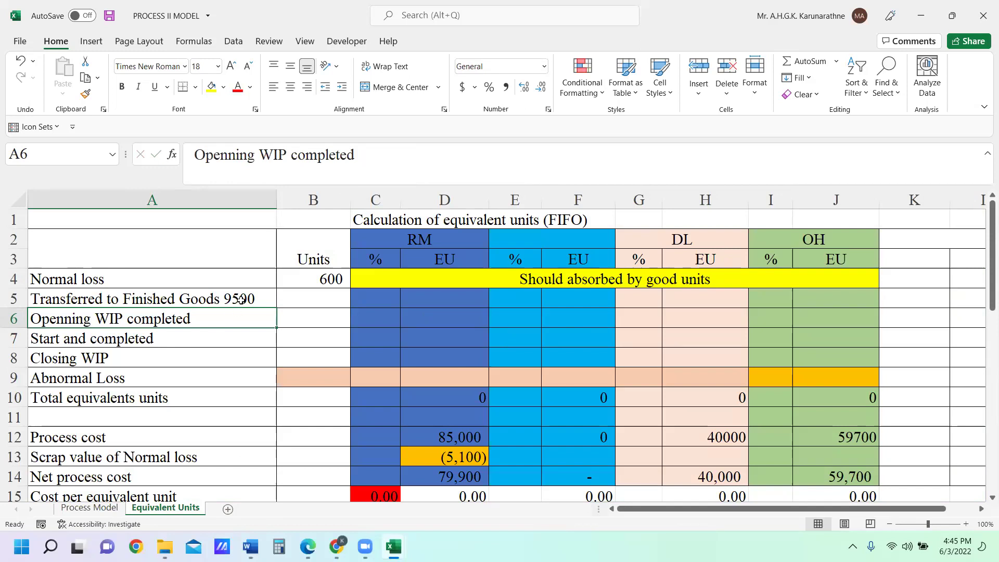
{"action": "left_click", "coordinate": [293, 318]}
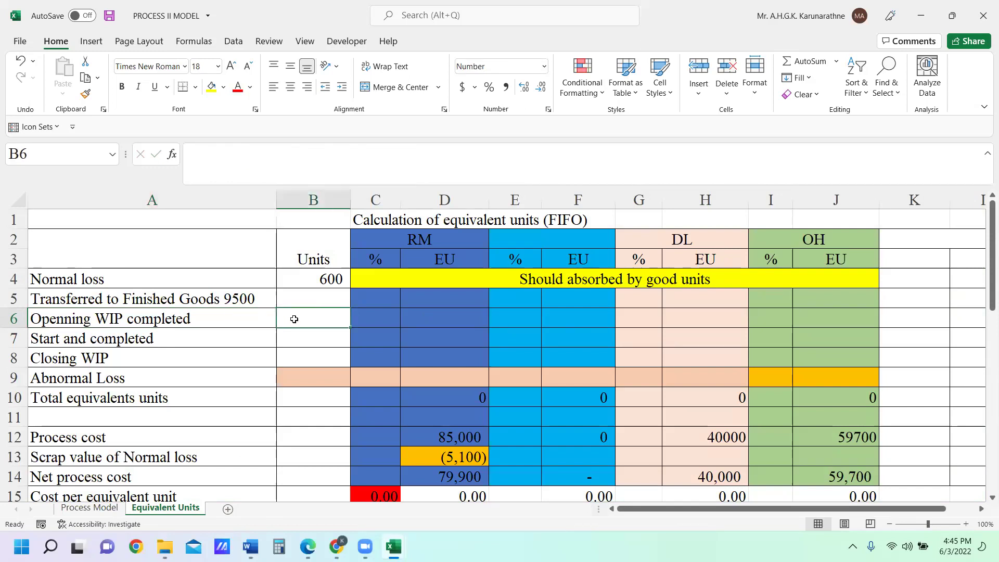
{"action": "type", "text": "2000"}
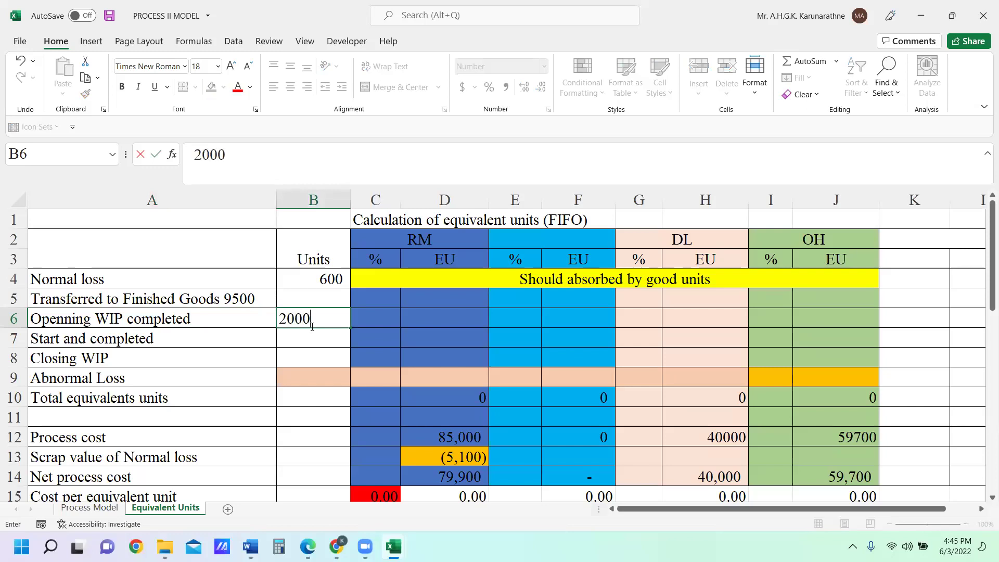
{"action": "key", "text": "Return"}
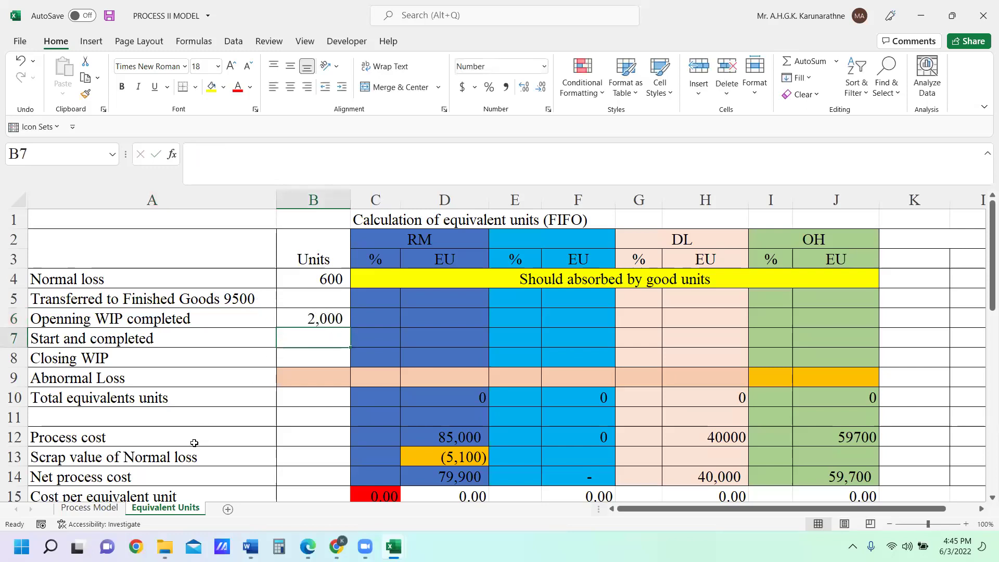
Check the Openning WIP units in the Process II Account and enter 7500 as the Start and completed units in B7 of Equivalent Units
{"action": "left_click", "coordinate": [115, 508]}
{"action": "scroll", "coordinate": [255, 232], "scroll_direction": "up", "scroll_amount": 1}
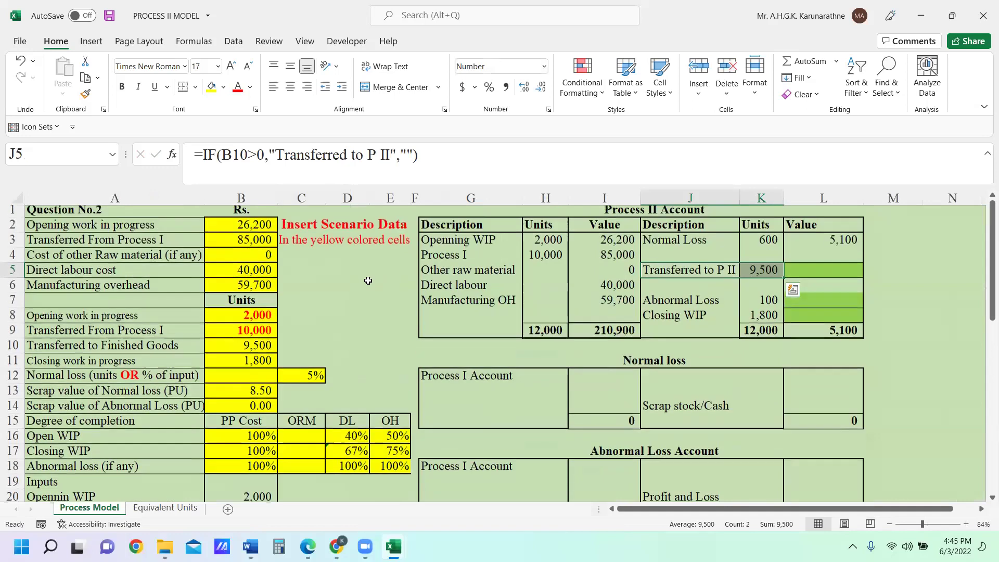
{"action": "left_click", "coordinate": [549, 243]}
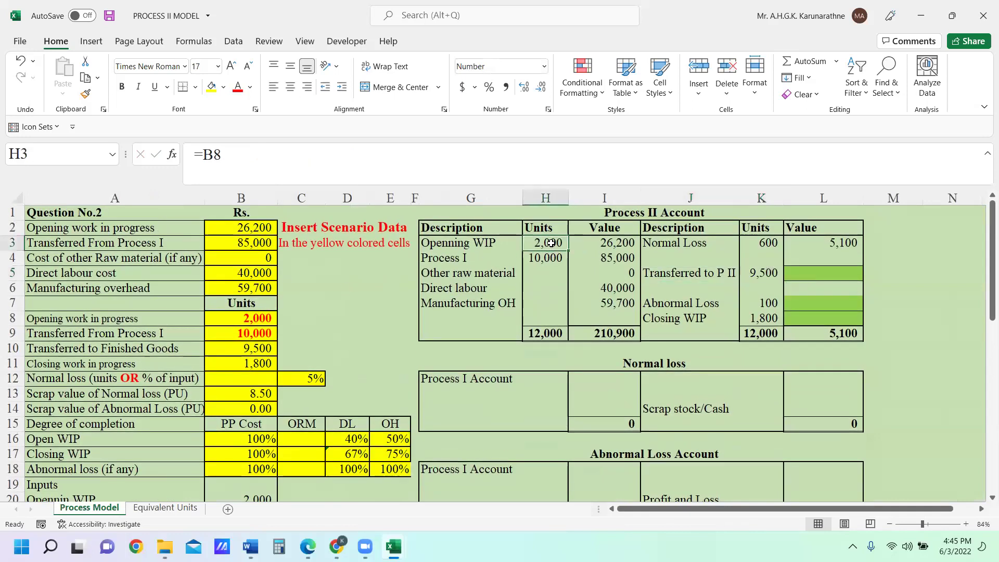
{"action": "left_click", "coordinate": [183, 509]}
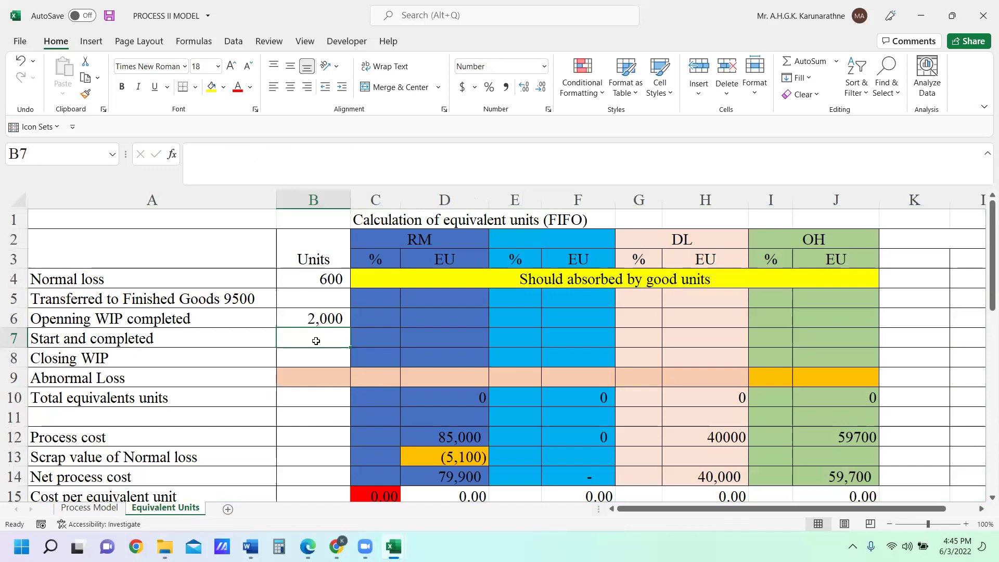
{"action": "type", "text": "7500"}
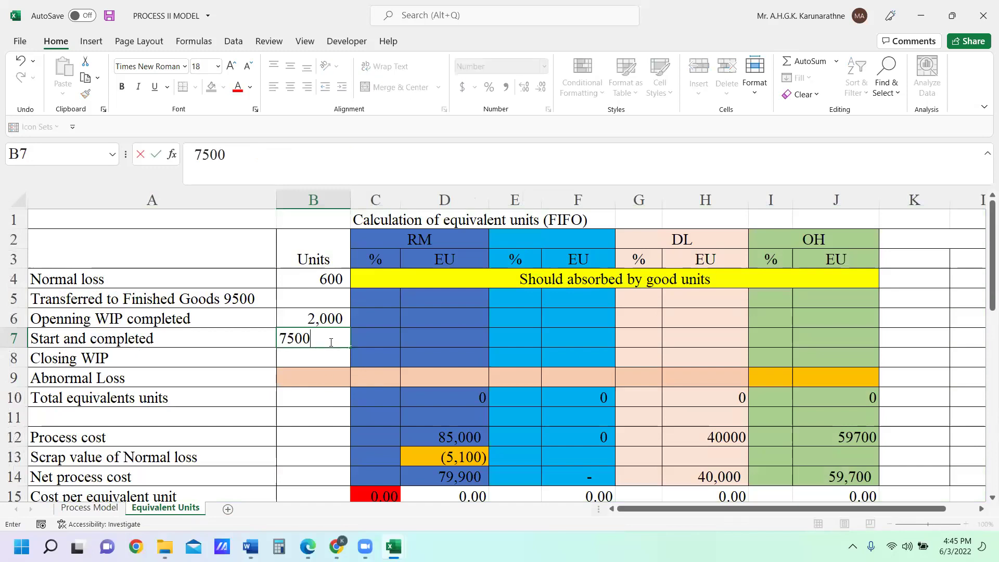
{"action": "key", "text": "Return"}
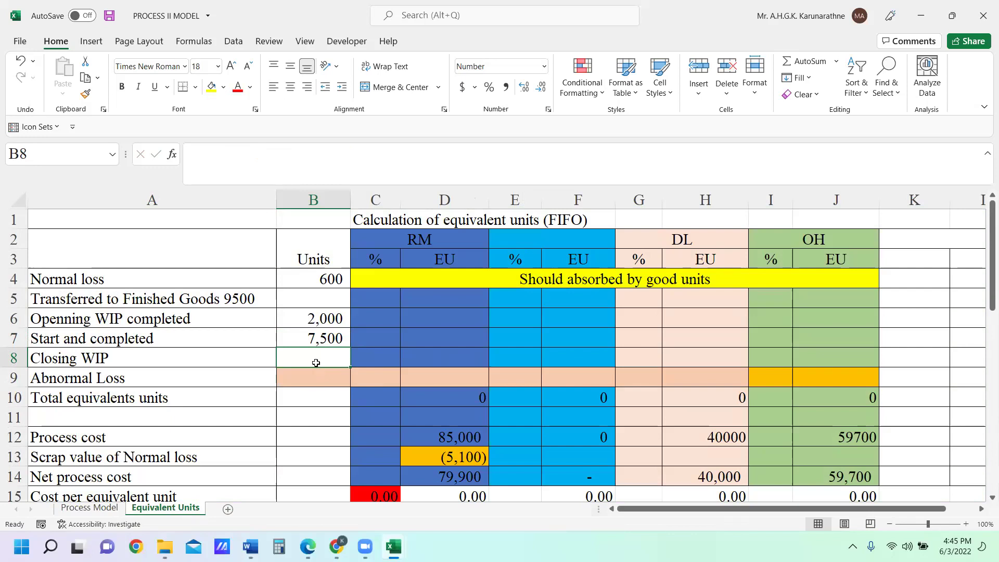
Enter 1800 as the Closing WIP units in B8 and 100 as the Abnormal Loss units in B9
{"action": "type", "text": "1800"}
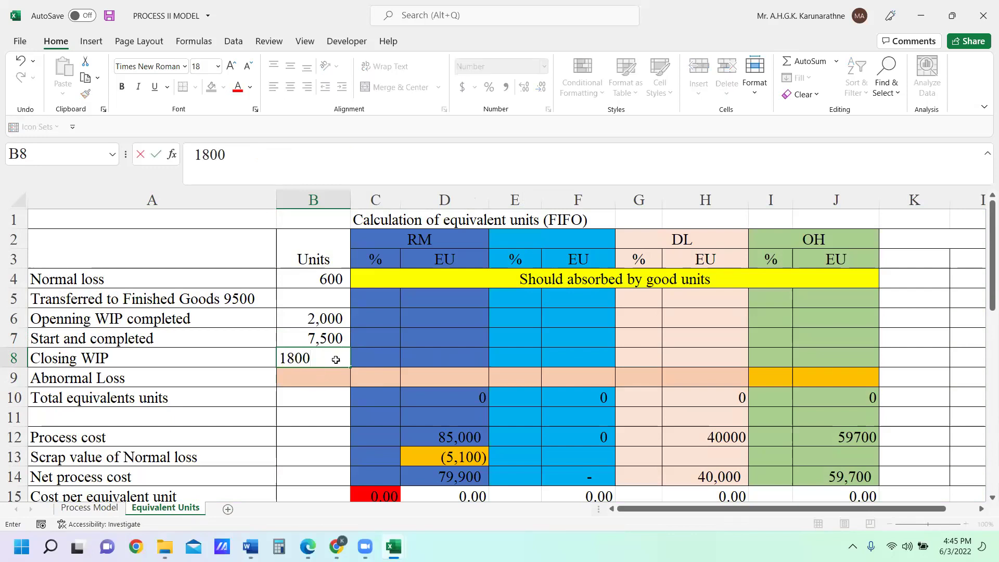
{"action": "key", "text": "Return"}
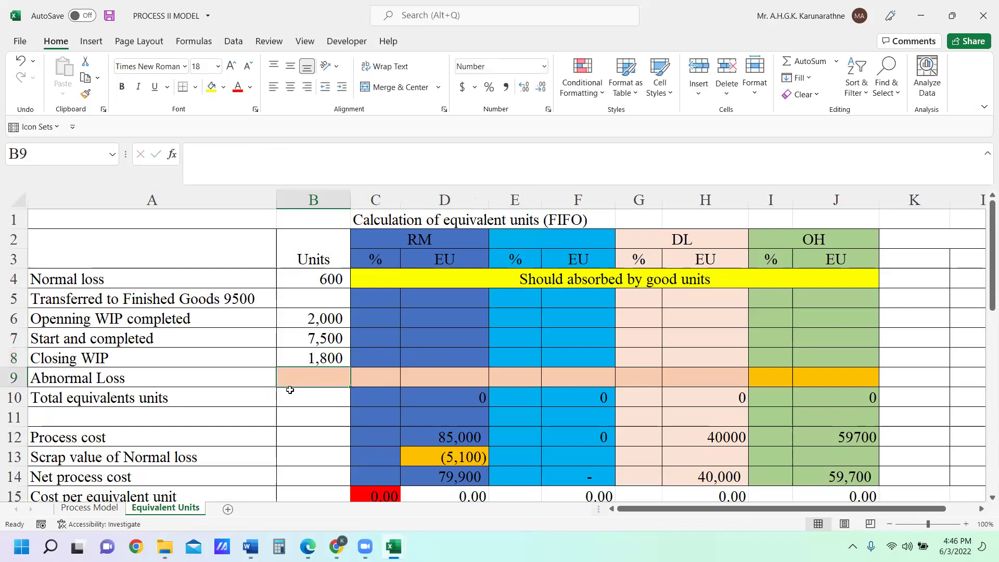
{"action": "type", "text": "100"}
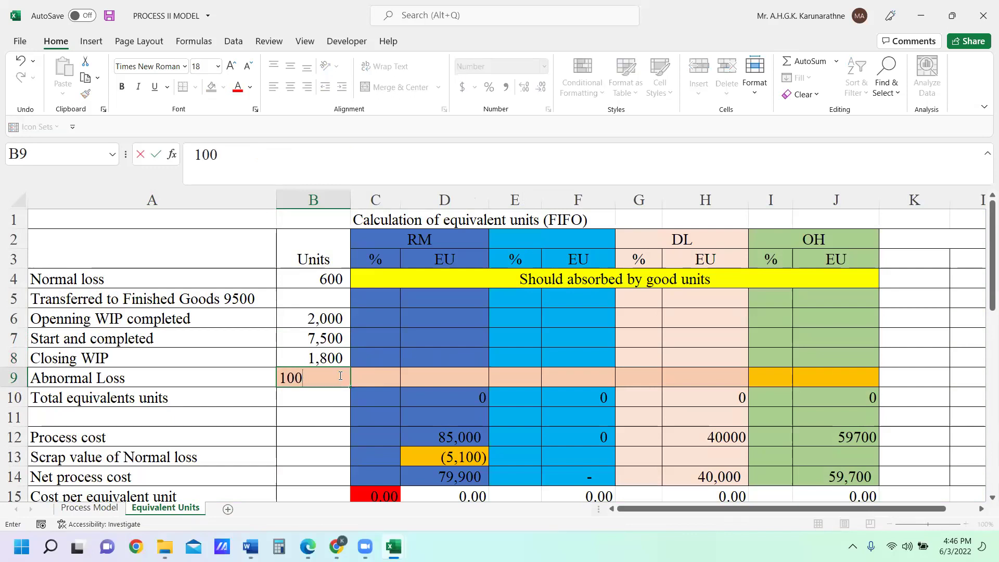
{"action": "key", "text": "Return"}
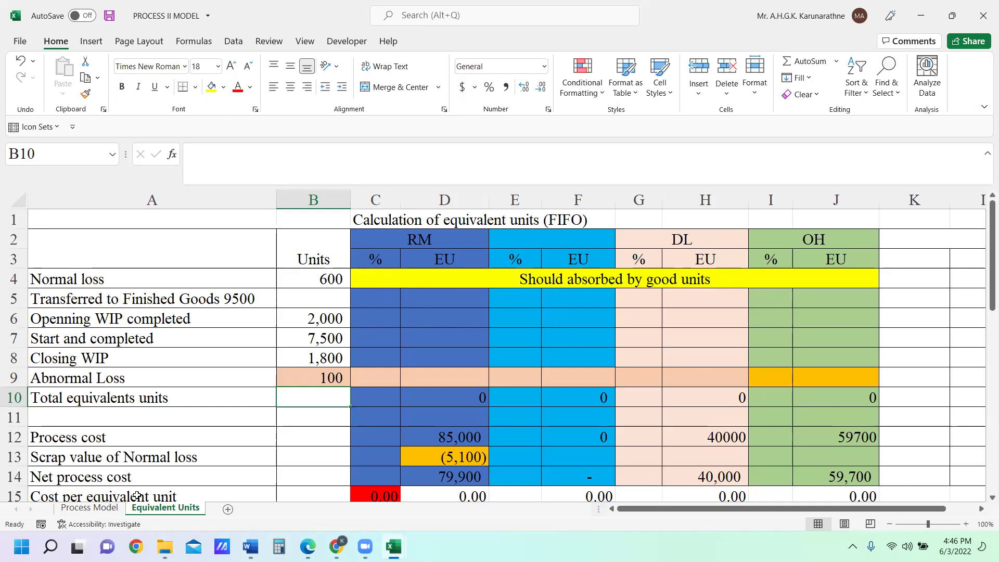
Examine the Open WIP degrees of completion for PP Cost, ORM, DL and OH in row 16 of the Process Model sheet
{"action": "left_click", "coordinate": [104, 508]}
{"action": "left_click", "coordinate": [168, 443]}
{"action": "left_click_drag", "start_coordinate": [168, 444], "coordinate": [315, 443]}
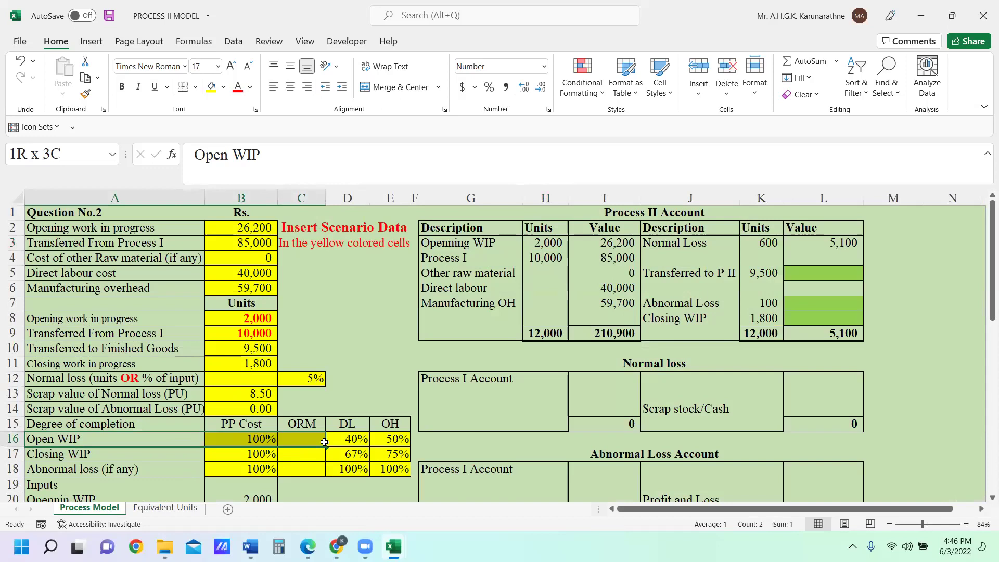
{"action": "left_click_drag", "start_coordinate": [324, 442], "coordinate": [324, 442]}
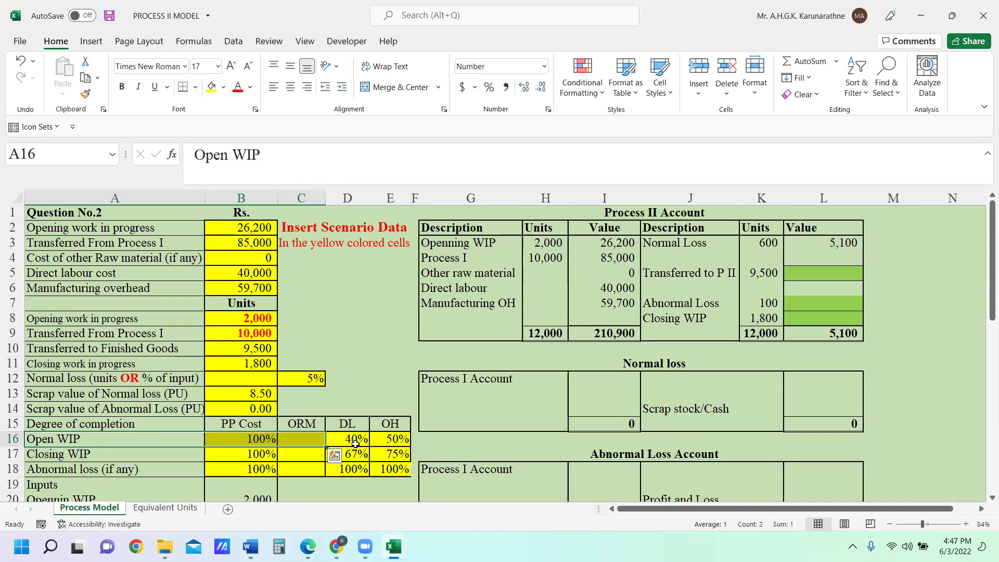
{"action": "left_click", "coordinate": [356, 441]}
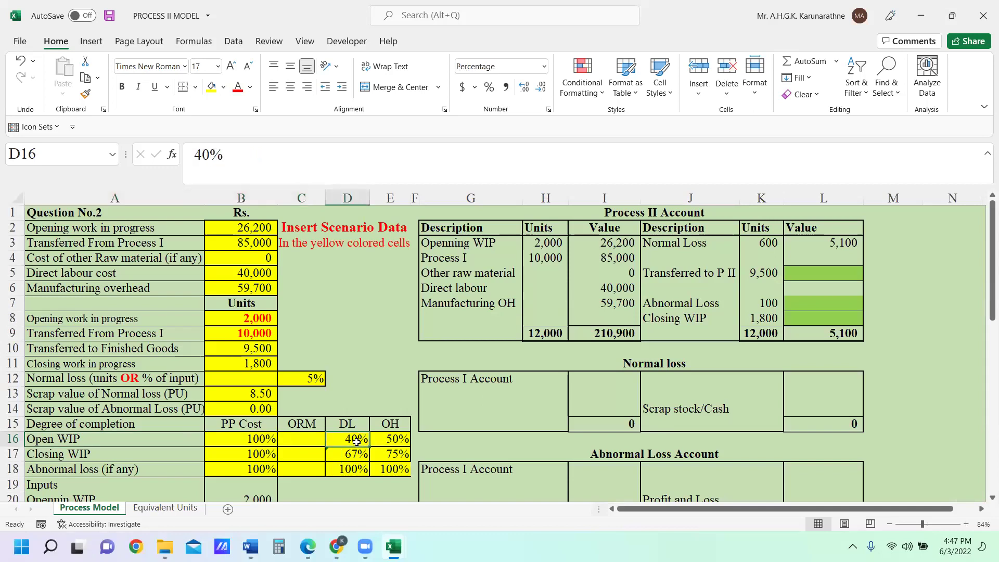
{"action": "left_click", "coordinate": [391, 441]}
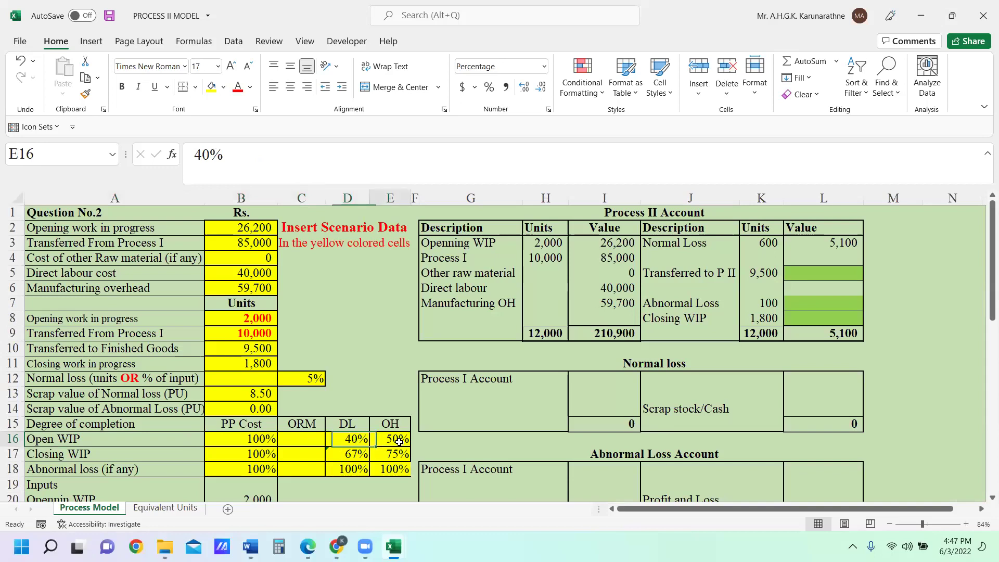
{"action": "mouse_move", "coordinate": [393, 546]}
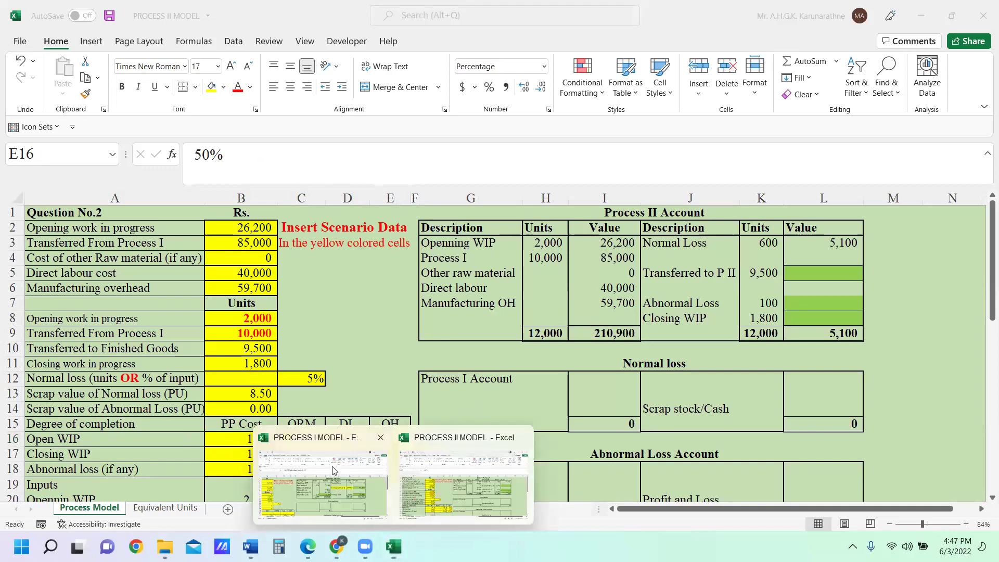
On the Equivalent Units sheet, enter the Openning WIP completed percentages: 0% for RM in C6, 60% for DL in G6 and 50% for OH in I6
{"action": "left_click", "coordinate": [166, 507]}
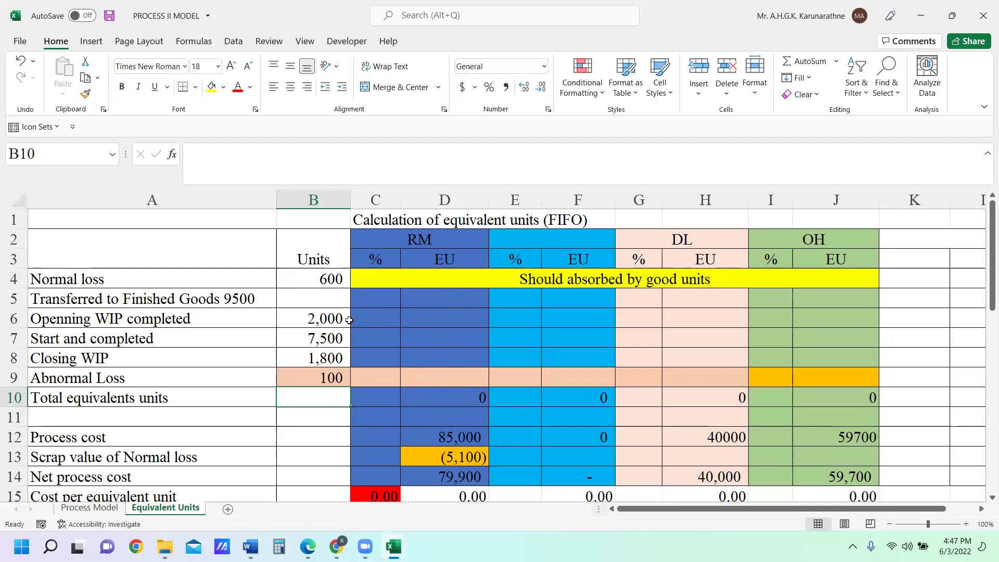
{"action": "left_click", "coordinate": [376, 321]}
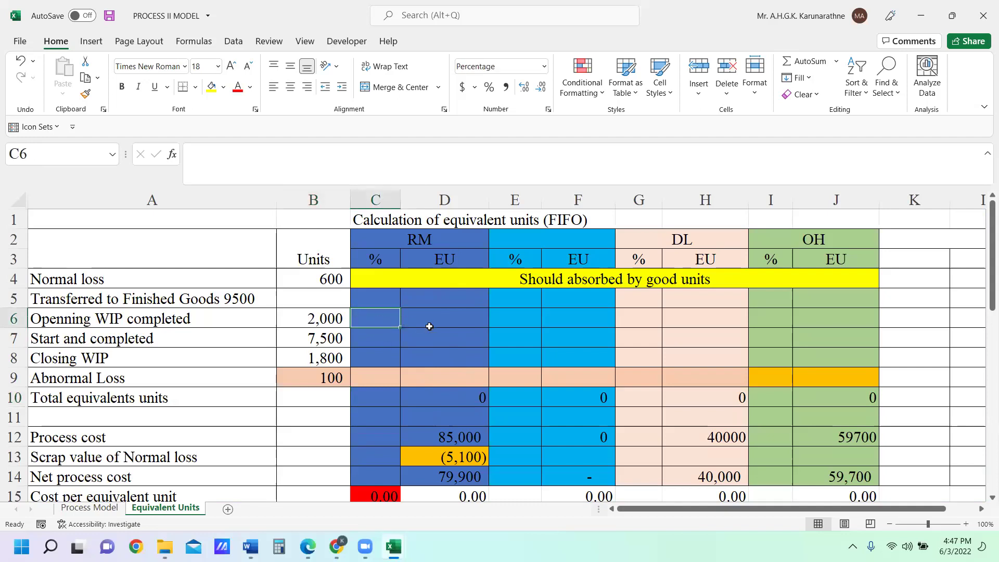
{"action": "type", "text": "0"}
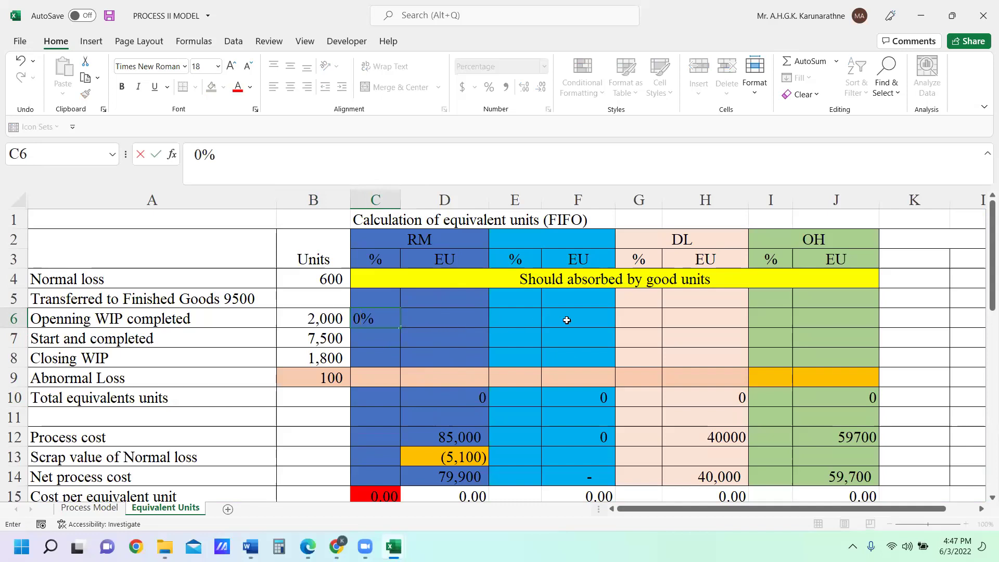
{"action": "left_click", "coordinate": [643, 317]}
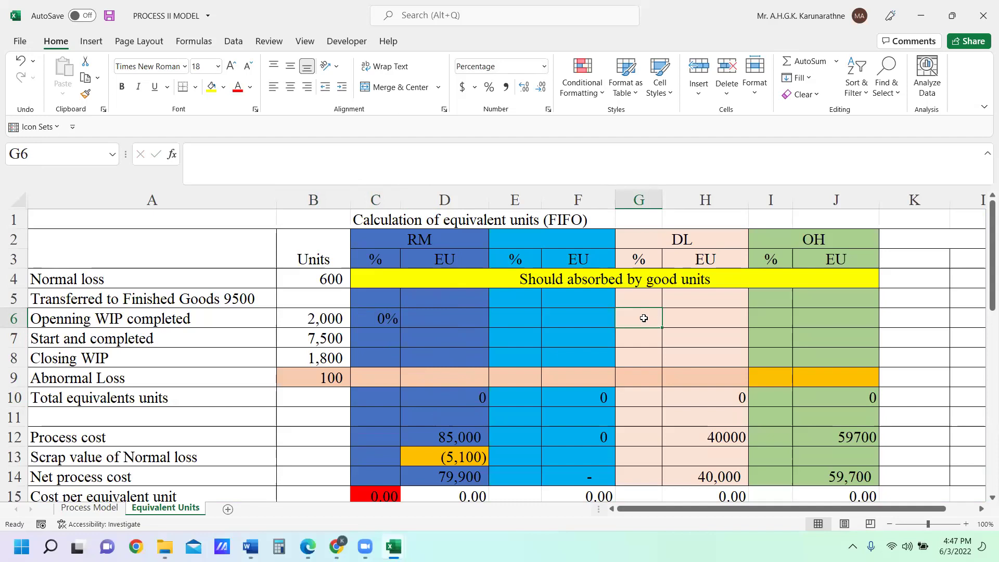
{"action": "type", "text": "60"}
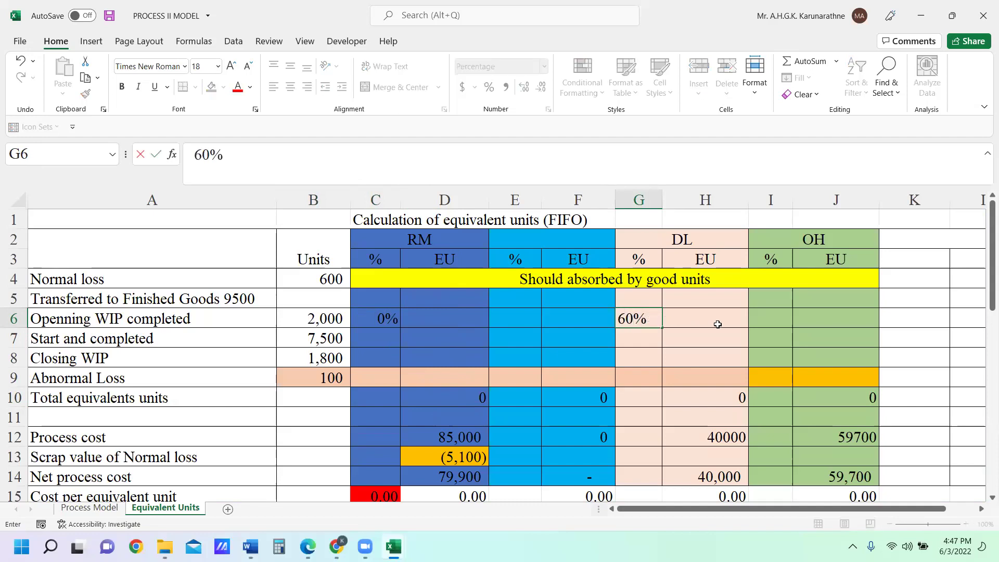
{"action": "left_click", "coordinate": [718, 324]}
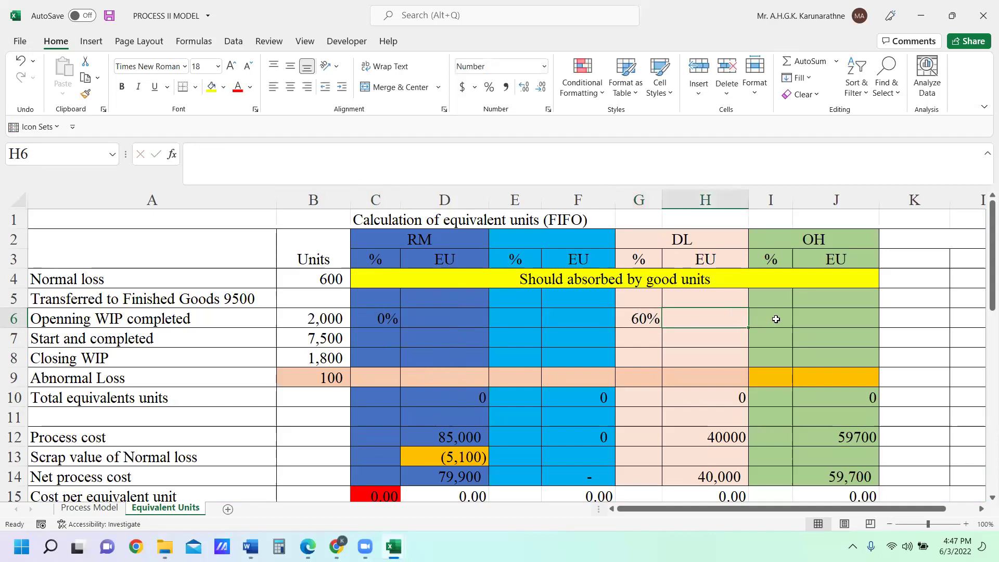
{"action": "left_click", "coordinate": [776, 318]}
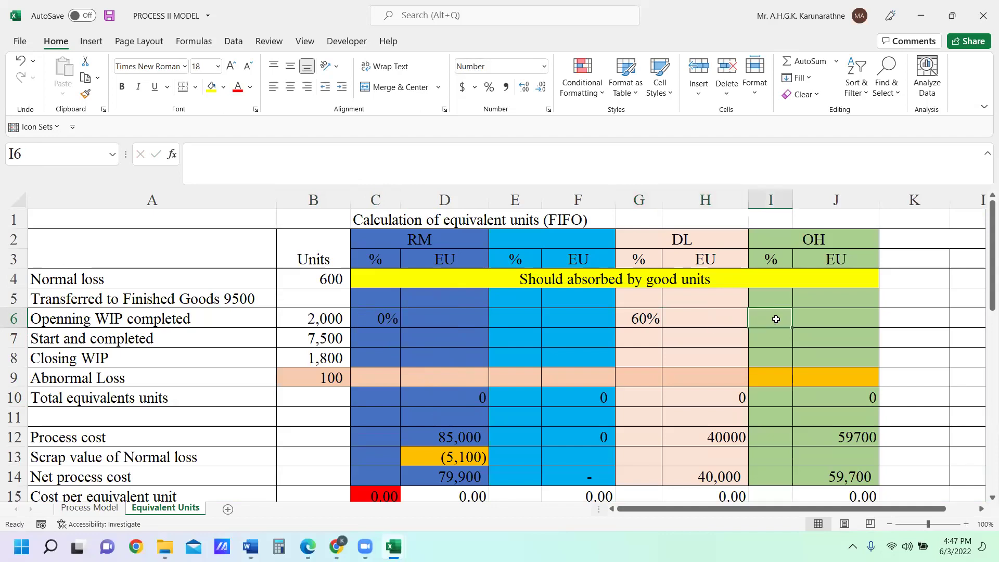
{"action": "type", "text": "50"}
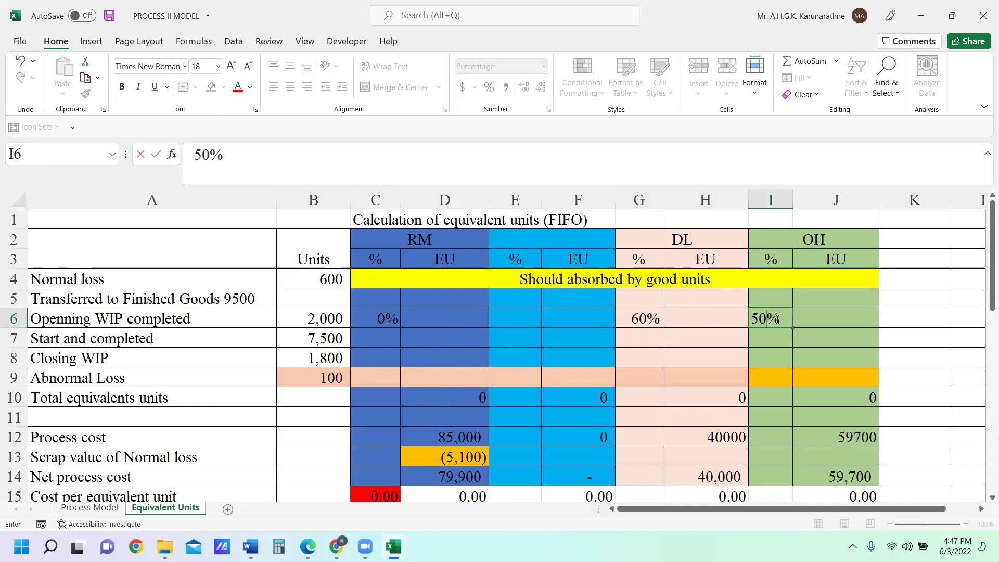
{"action": "key", "text": "Return"}
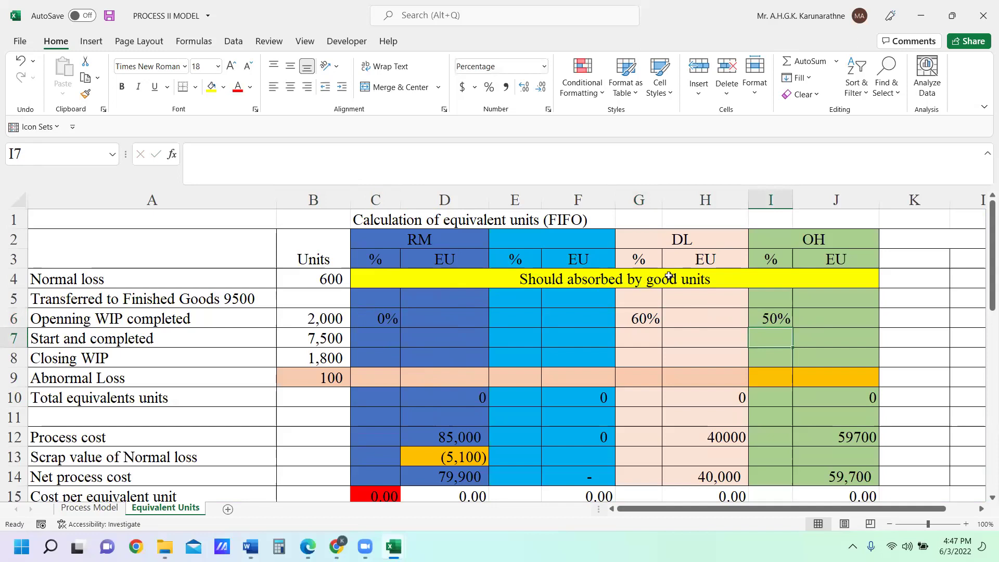
Calculate the RM equivalent units for Openning WIP completed in D6 with the formula =B6*C6
{"action": "left_click", "coordinate": [515, 318]}
{"action": "left_click", "coordinate": [459, 317]}
{"action": "type", "text": "="}
{"action": "left_click", "coordinate": [325, 322]}
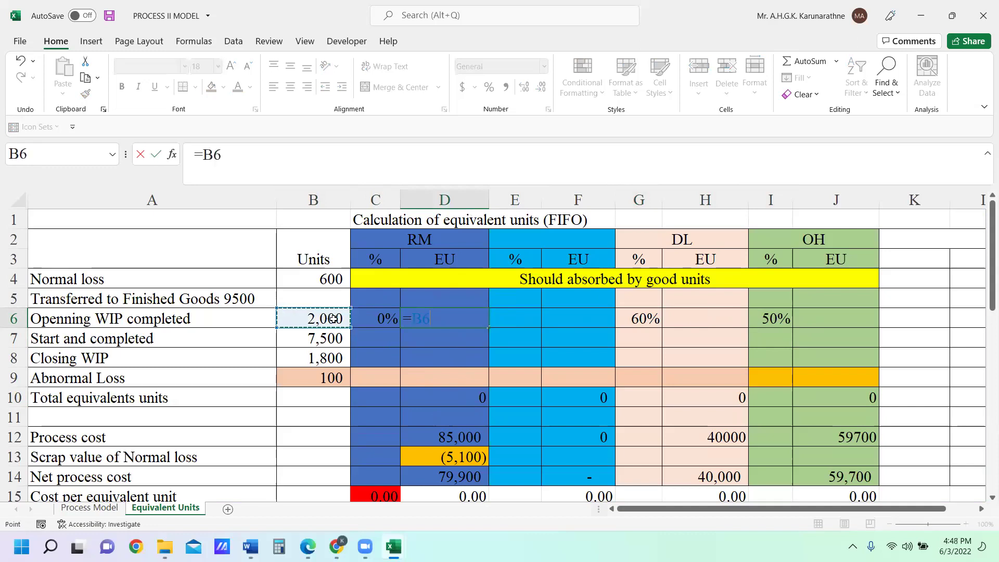
{"action": "type", "text": "*"}
{"action": "left_click", "coordinate": [378, 320]}
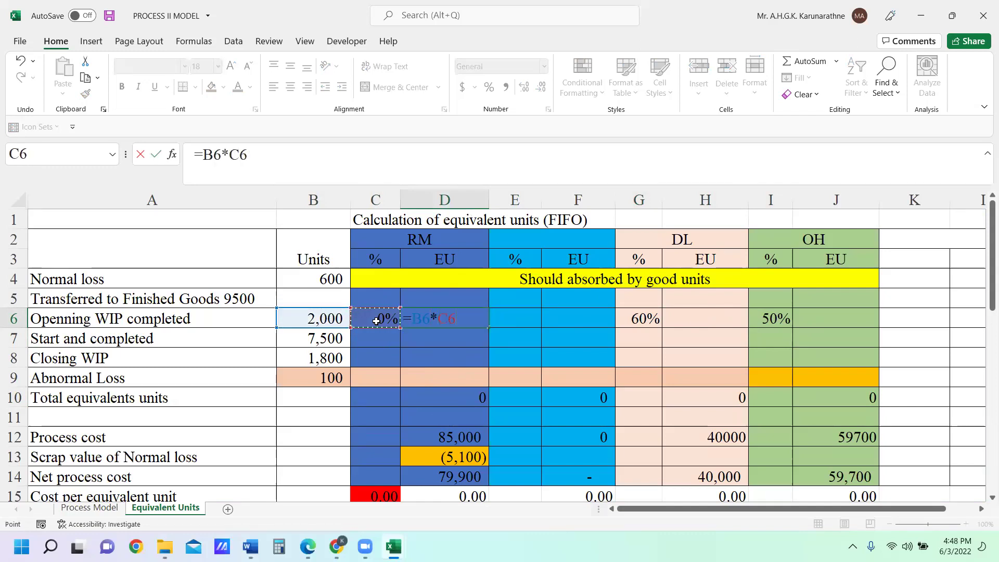
{"action": "key", "text": "Return"}
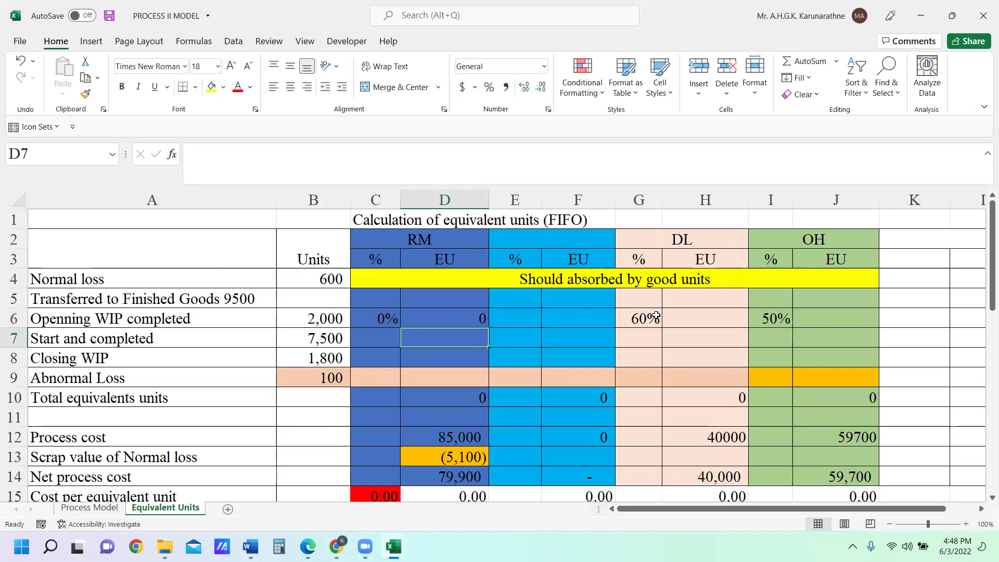
Calculate the DL equivalent units for Openning WIP completed in H6 with the formula =B6*G6
{"action": "left_click", "coordinate": [692, 319]}
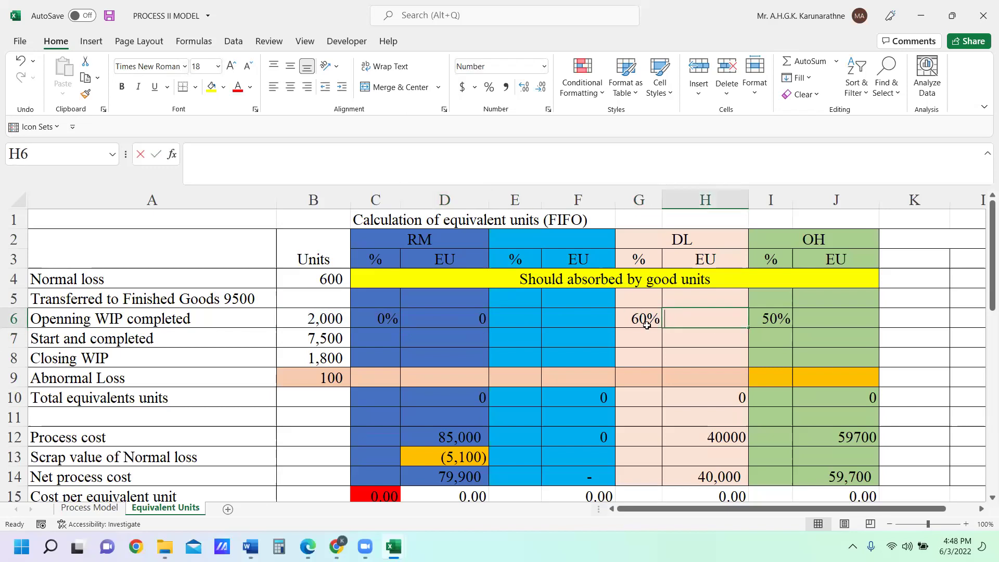
{"action": "type", "text": "="}
{"action": "left_click", "coordinate": [647, 322]}
{"action": "left_click", "coordinate": [319, 319]}
{"action": "type", "text": "*"}
{"action": "left_click", "coordinate": [601, 317]}
{"action": "left_click", "coordinate": [635, 319]}
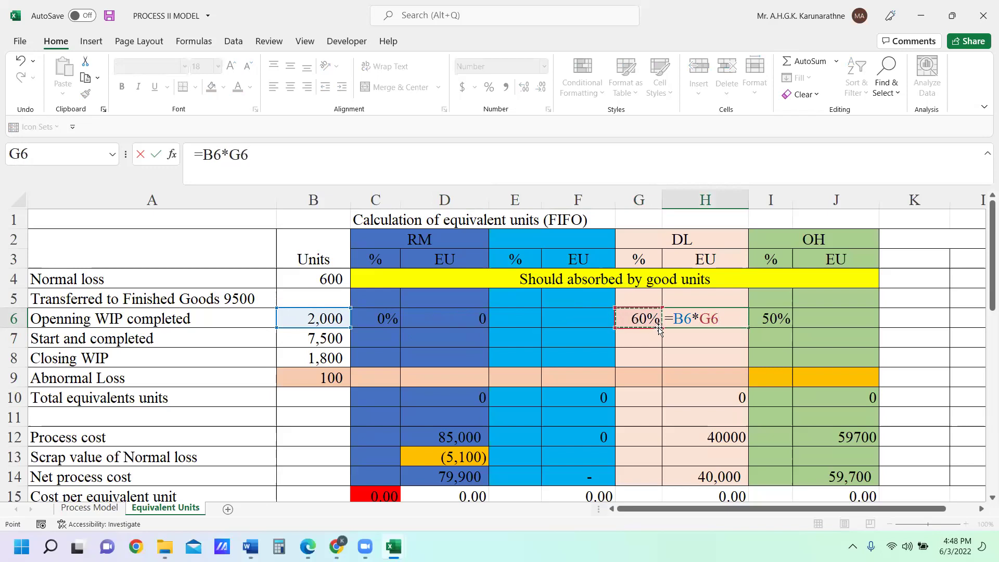
{"action": "key", "text": "Return"}
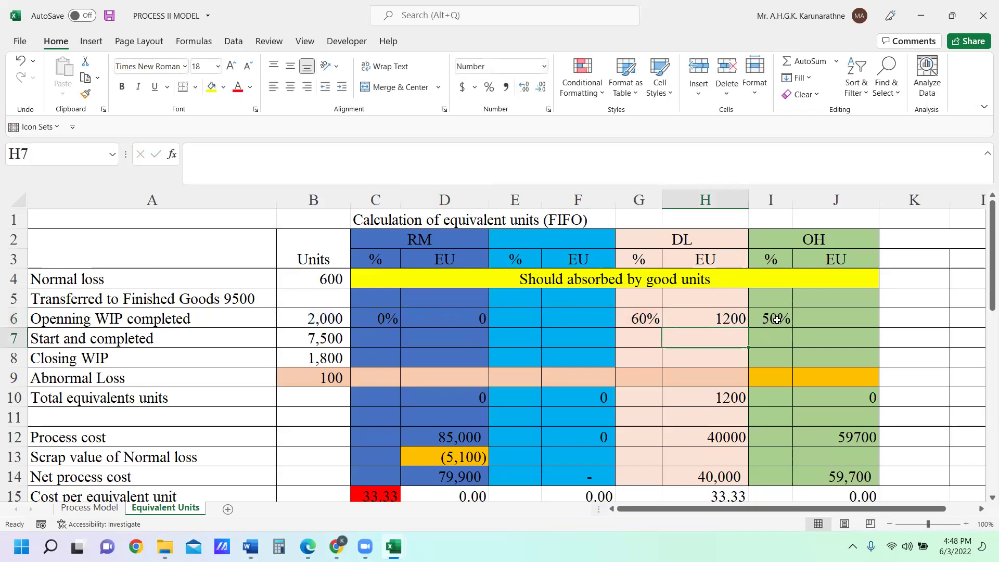
Calculate the OH equivalent units for Openning WIP completed in J6 with the formula =B6*I6
{"action": "left_click", "coordinate": [806, 319]}
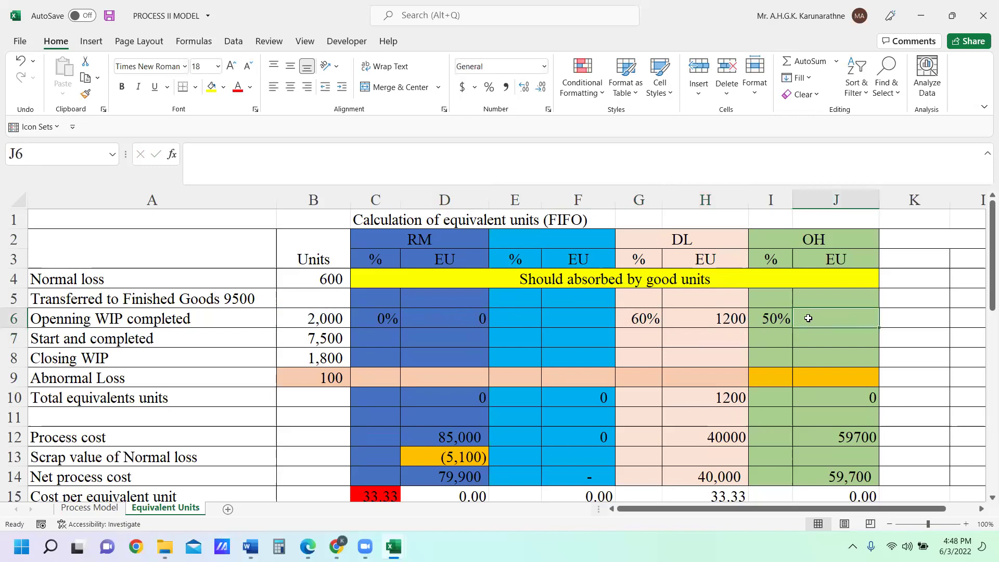
{"action": "type", "text": "="}
{"action": "left_click", "coordinate": [322, 322]}
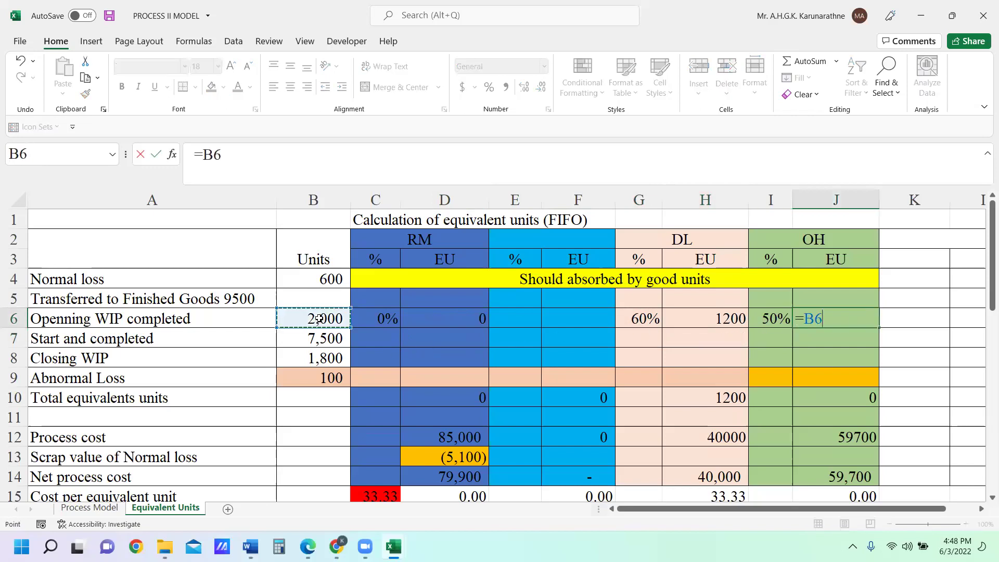
{"action": "type", "text": "*"}
{"action": "left_click", "coordinate": [757, 319]}
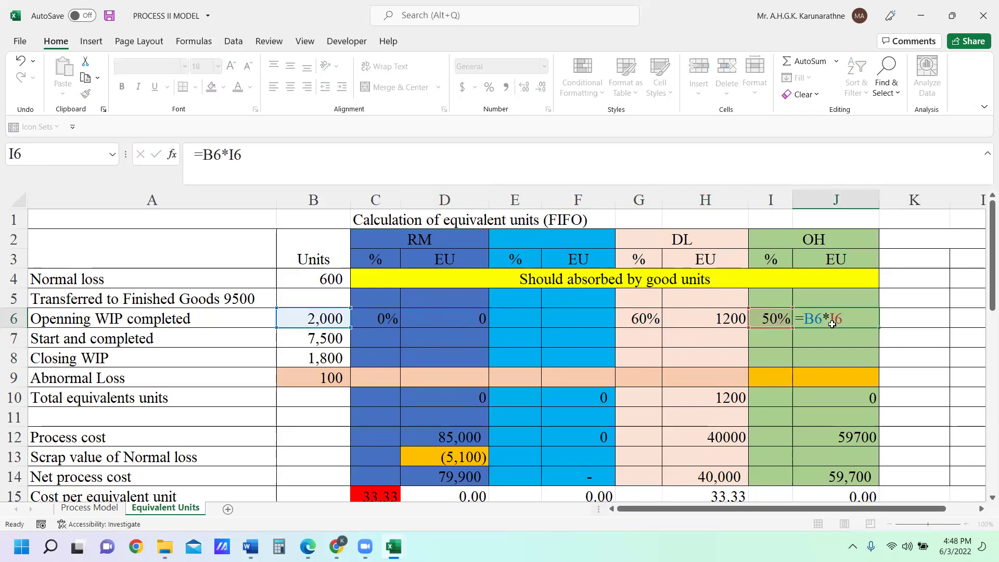
{"action": "key", "text": "Return"}
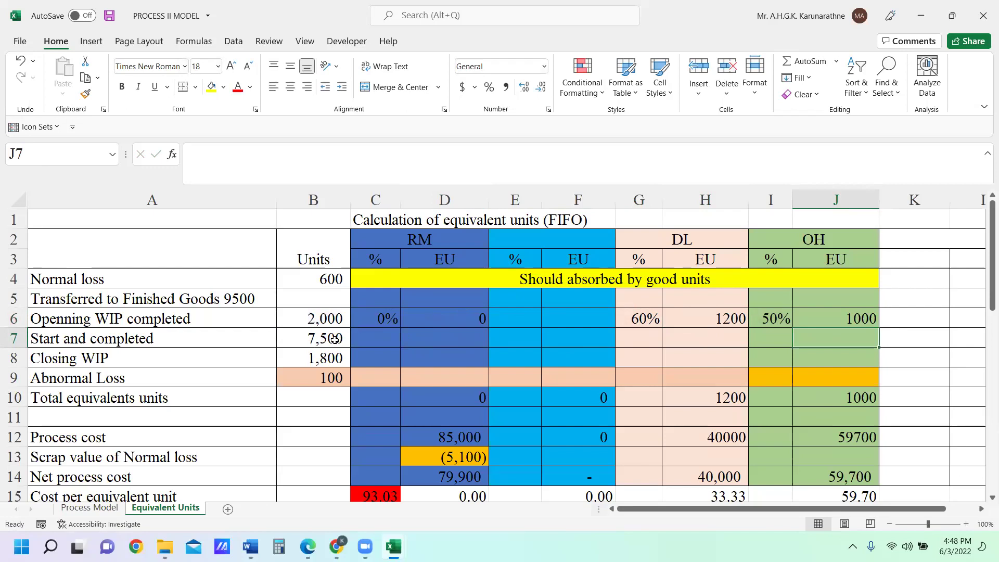
Enter 100% as the Start and completed percentage for RM in C7, DL in G7 and OH in I7
{"action": "left_click", "coordinate": [378, 341]}
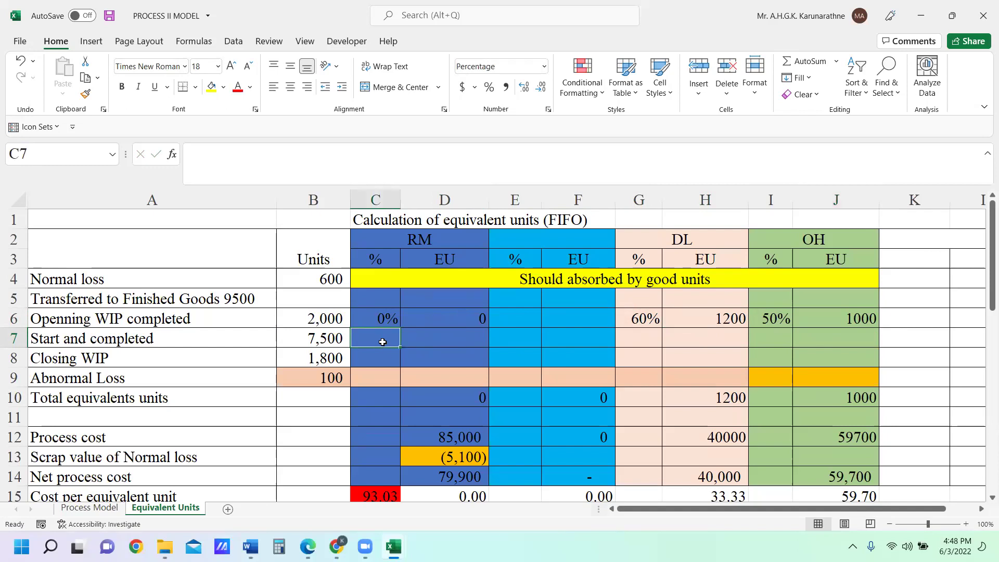
{"action": "type", "text": "100%"}
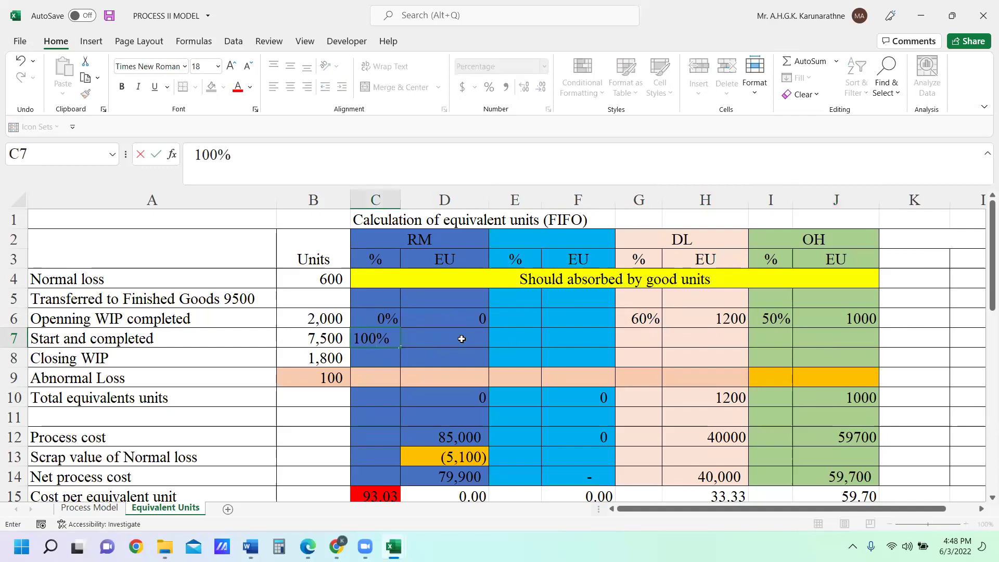
{"action": "left_click", "coordinate": [649, 342]}
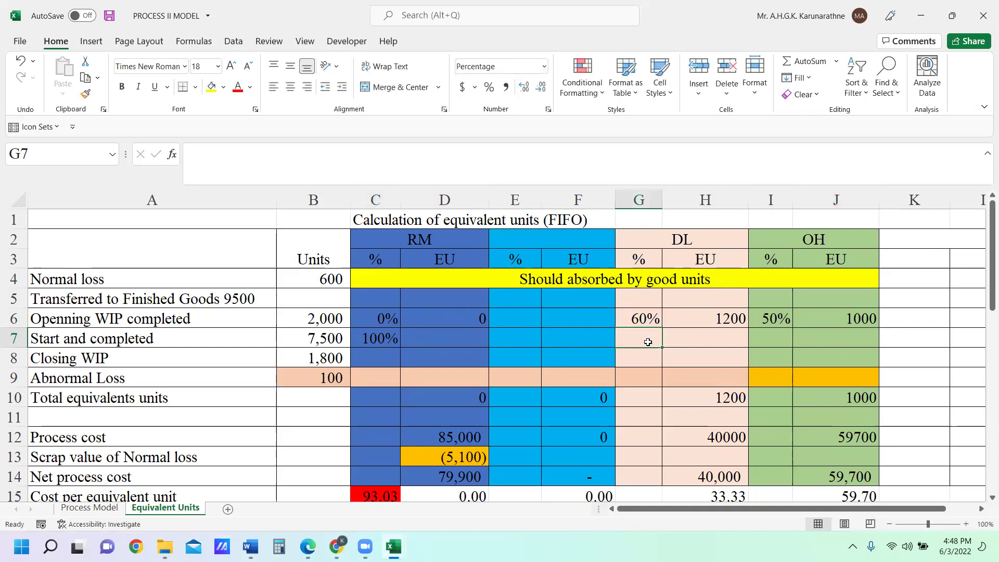
{"action": "type", "text": "100%"}
{"action": "left_click", "coordinate": [780, 341]}
{"action": "type", "text": "10%0"}
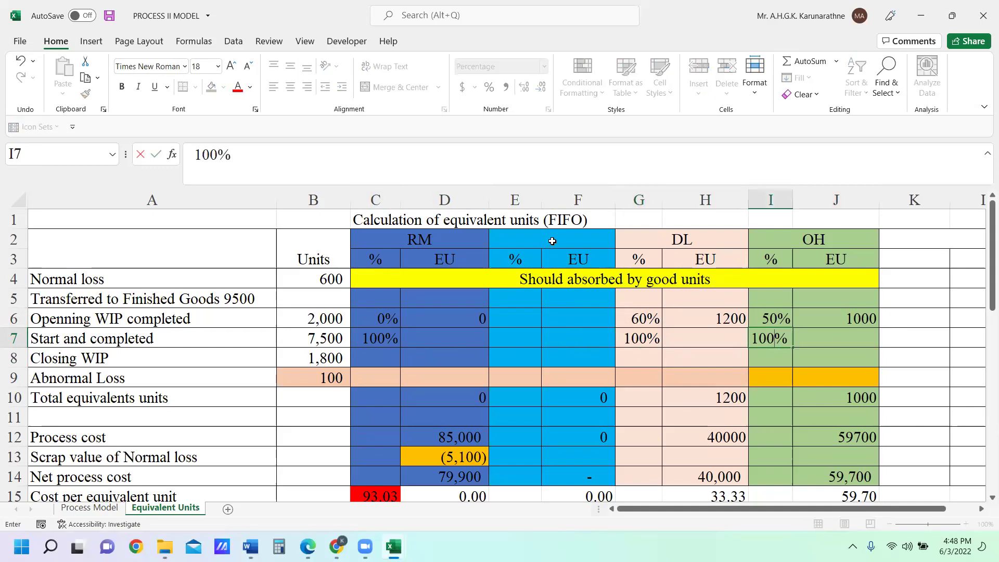
Enter ORM as the heading of the blank column pair in the merged cell E2
{"action": "left_click", "coordinate": [551, 240]}
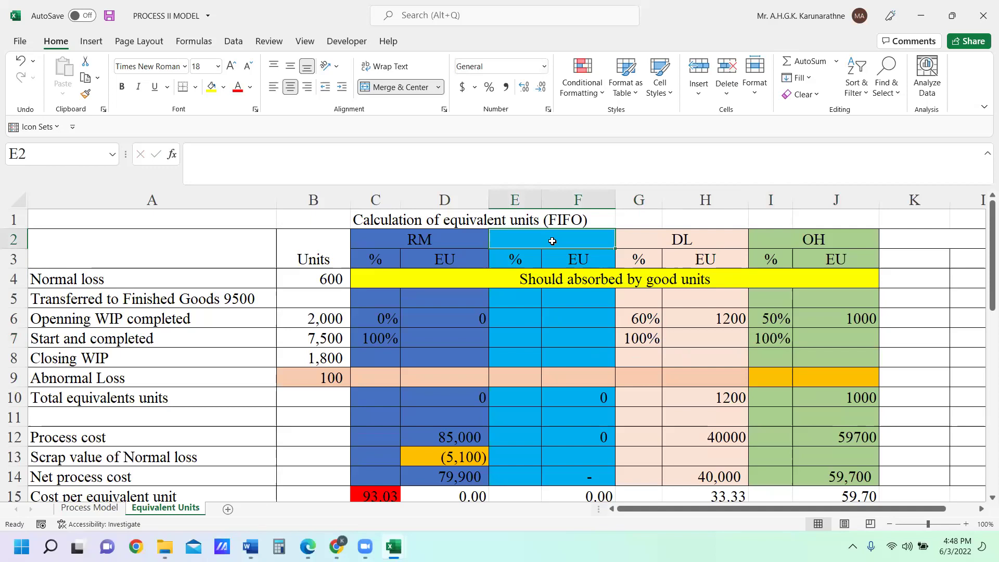
{"action": "type", "text": "ORM"}
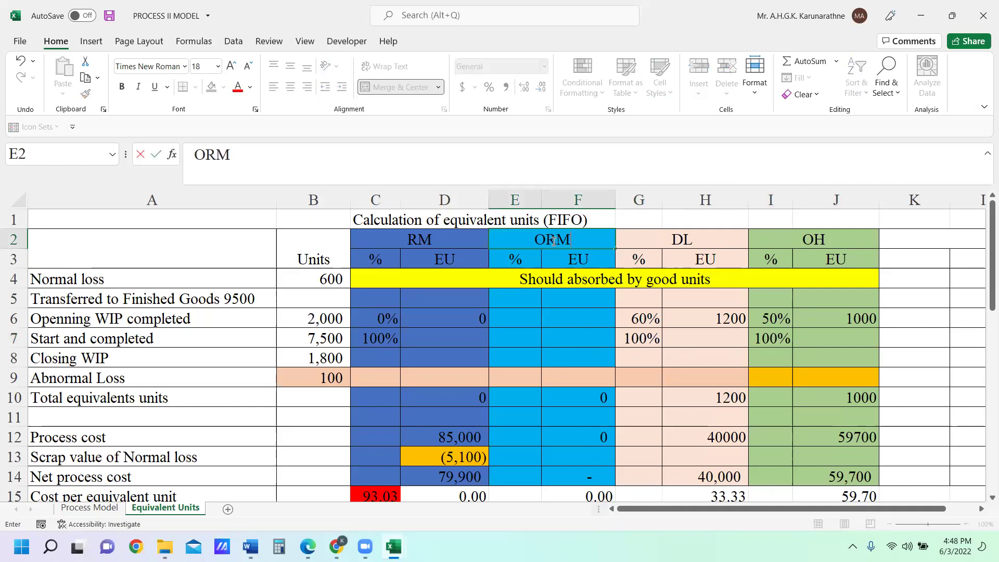
{"action": "left_click", "coordinate": [930, 235]}
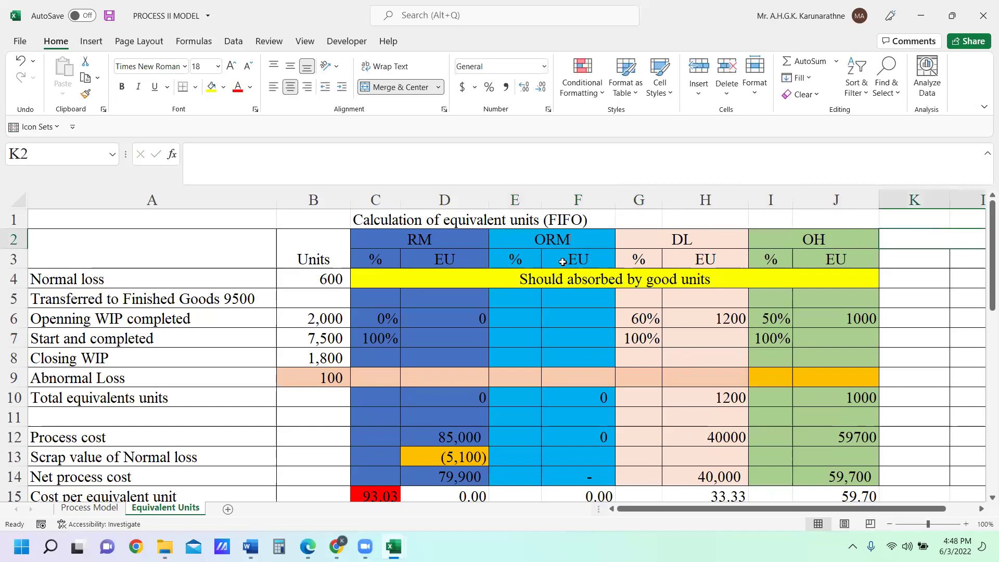
{"action": "left_click", "coordinate": [472, 322]}
{"action": "left_click", "coordinate": [490, 341]}
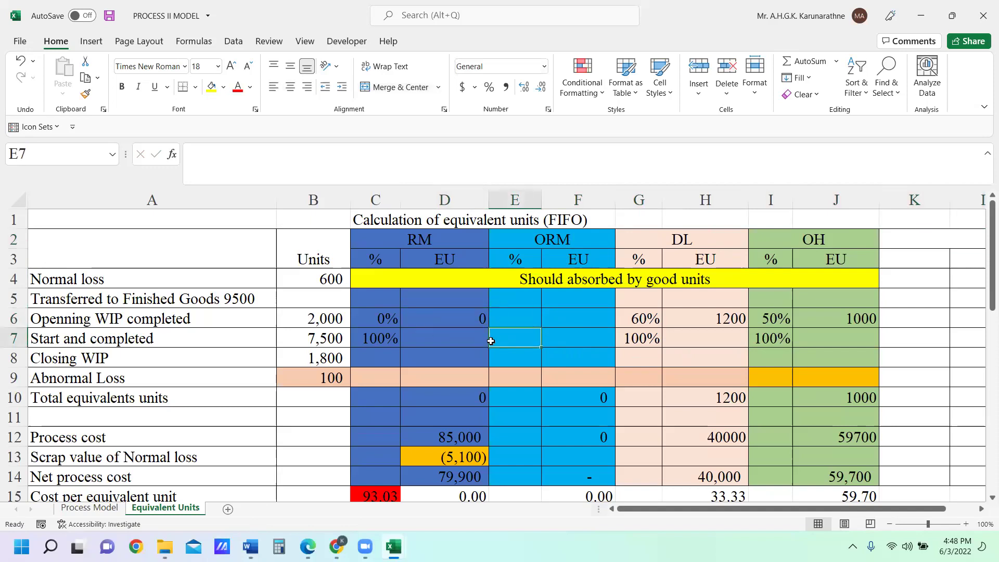
{"action": "left_click", "coordinate": [482, 325]}
{"action": "left_click_drag", "start_coordinate": [483, 328], "coordinate": [485, 338]}
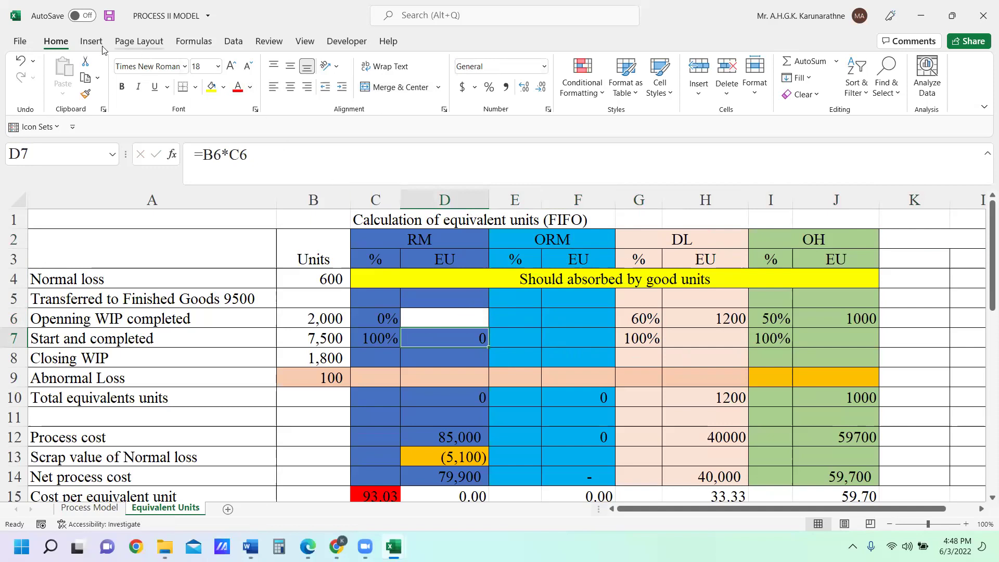
{"action": "left_click", "coordinate": [20, 61]}
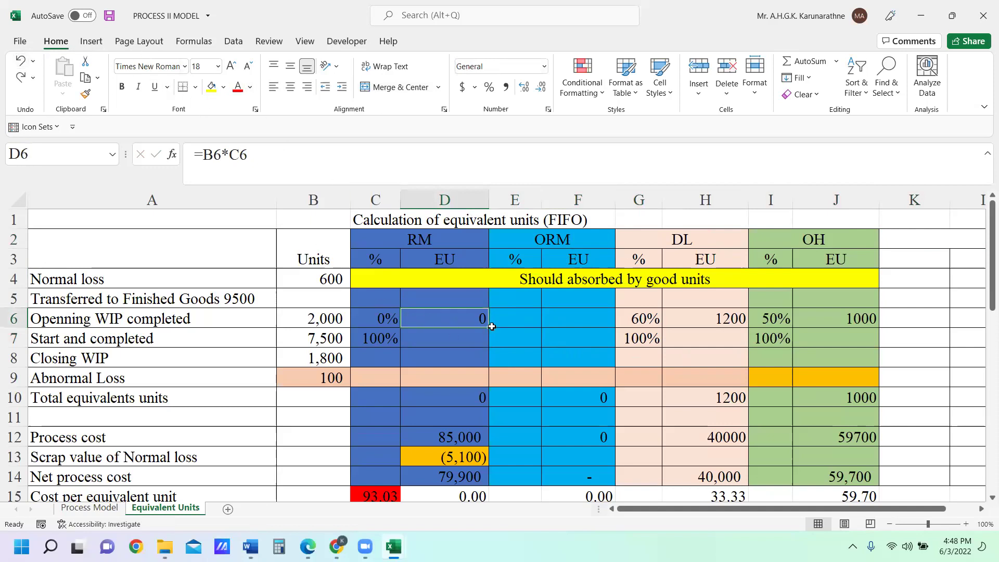
Copy the equivalent units formulas in D6, H6 and J6 down to the Start and completed row 7
{"action": "left_click_drag", "start_coordinate": [490, 329], "coordinate": [488, 341]}
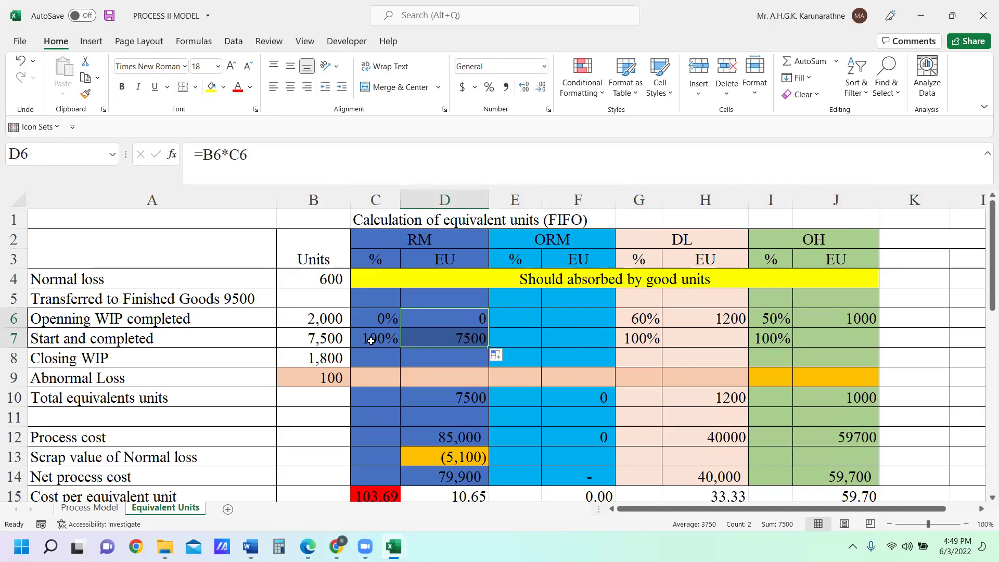
{"action": "left_click", "coordinate": [733, 323]}
{"action": "left_click_drag", "start_coordinate": [748, 327], "coordinate": [747, 346]}
{"action": "left_click", "coordinate": [865, 318]}
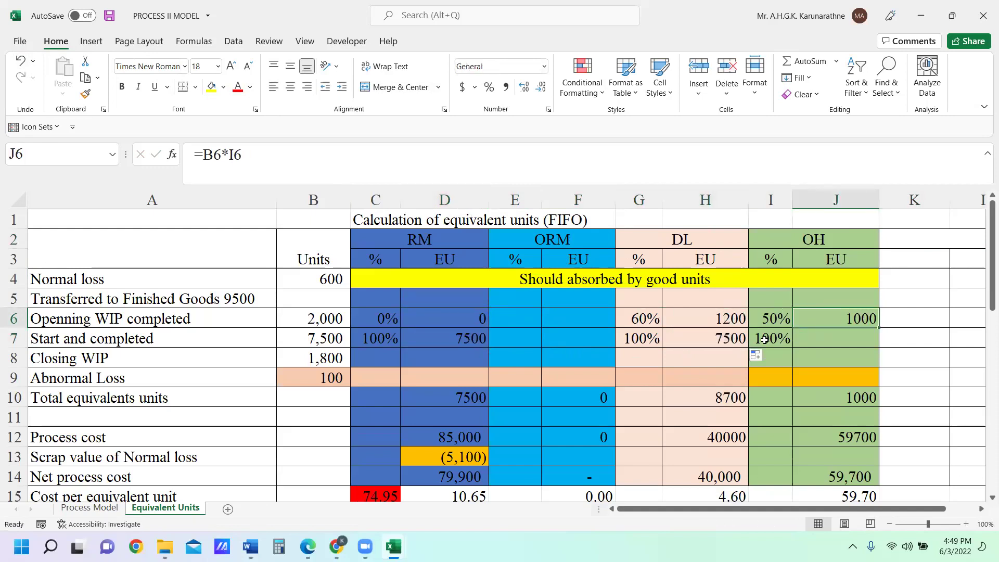
{"action": "left_click_drag", "start_coordinate": [878, 327], "coordinate": [878, 346]}
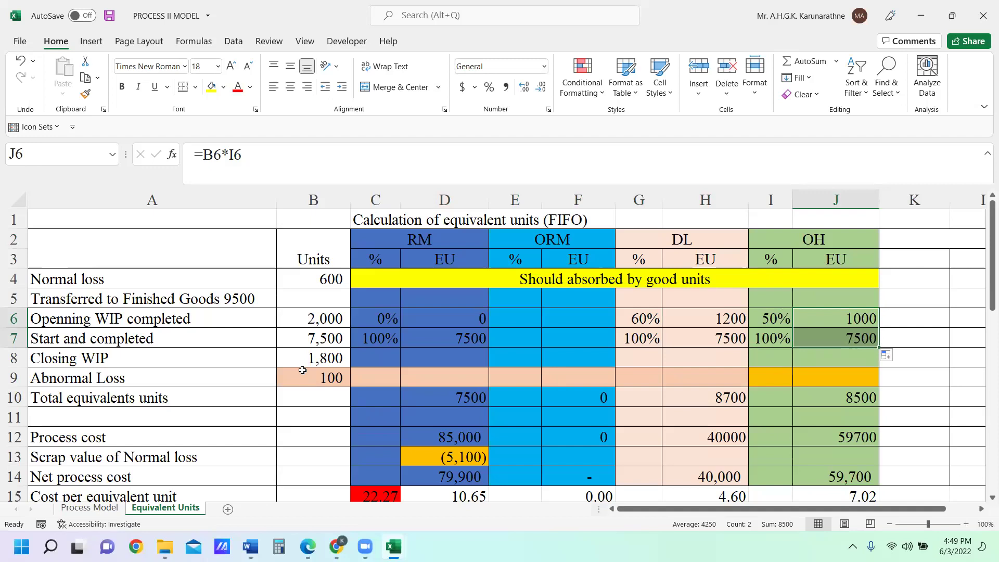
Highlight the Closing WIP row A17:E17 on the Process Model sheet with a light blue fill
{"action": "left_click", "coordinate": [361, 355]}
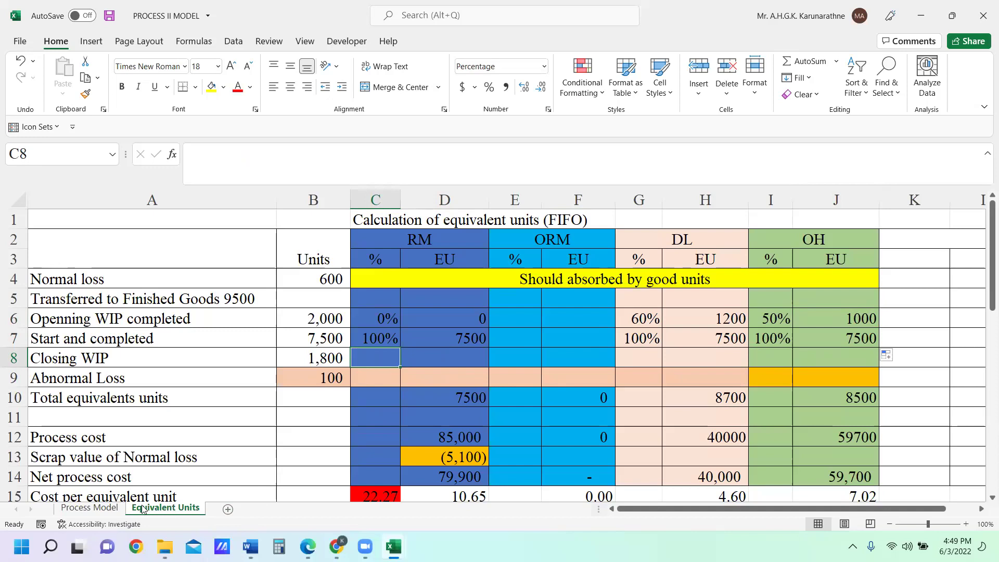
{"action": "left_click", "coordinate": [104, 508]}
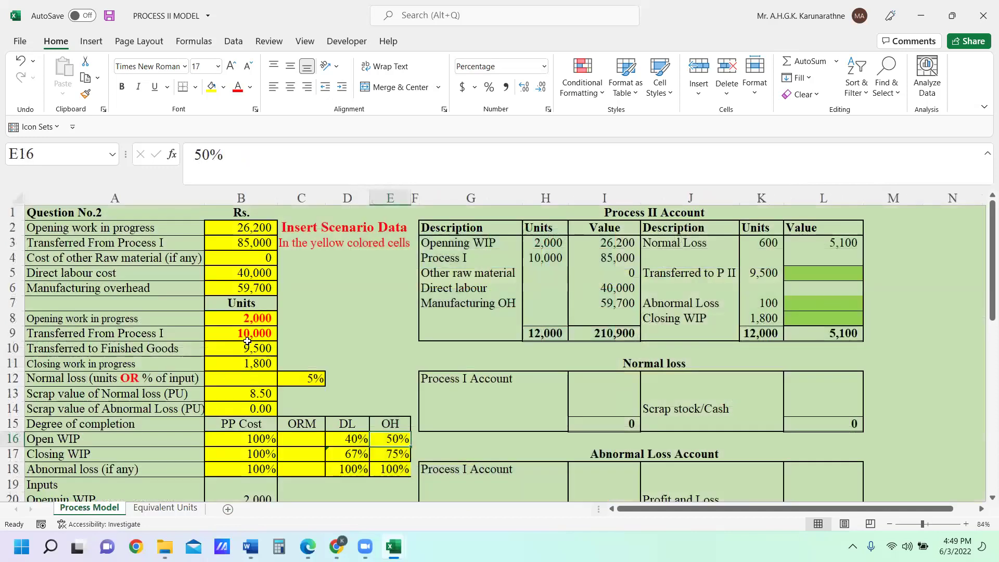
{"action": "left_click_drag", "start_coordinate": [75, 456], "coordinate": [401, 455]}
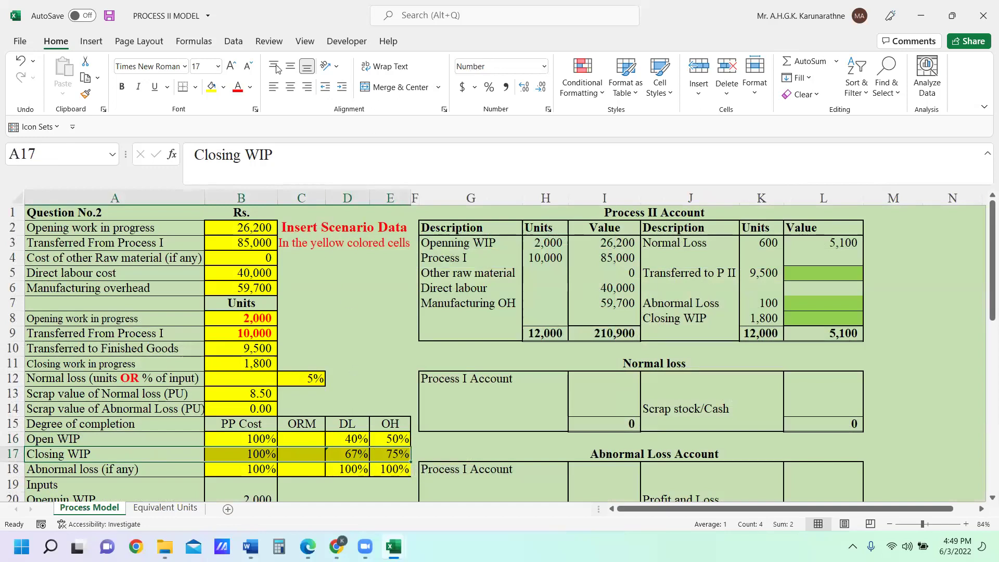
{"action": "left_click", "coordinate": [223, 87]}
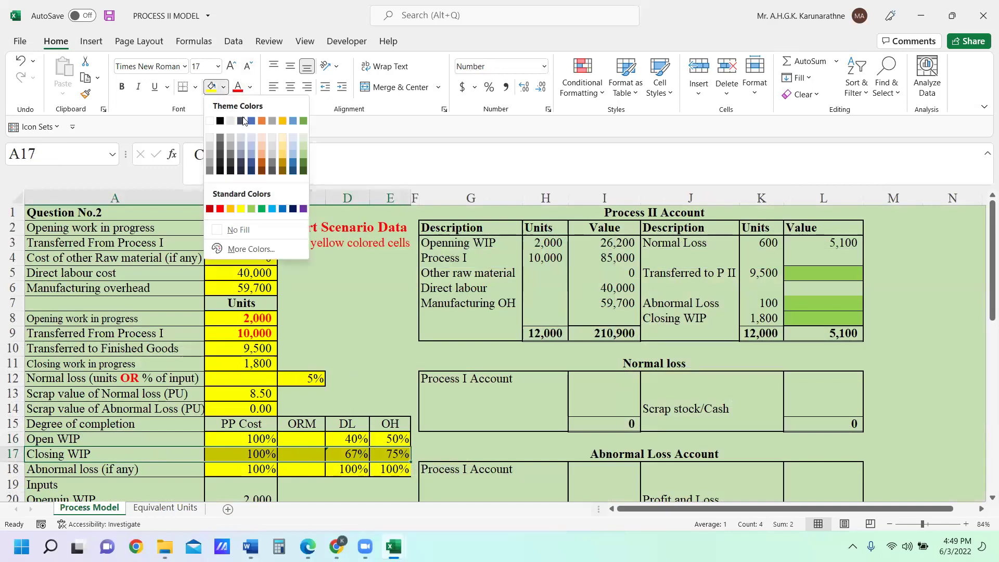
{"action": "left_click", "coordinate": [272, 209]}
{"action": "left_click", "coordinate": [302, 394]}
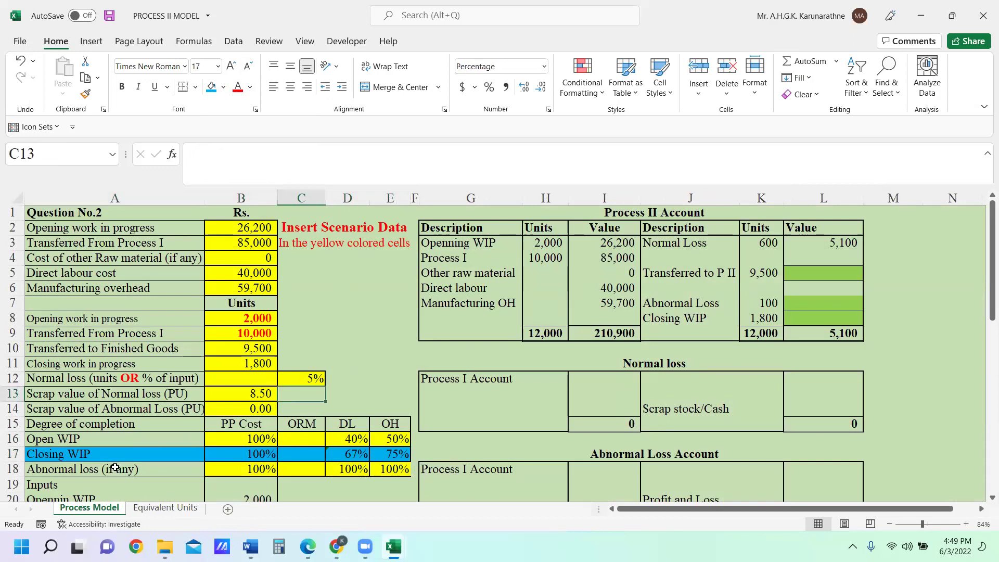
On the Equivalent Units sheet, enter 100% as the Closing WIP percentage for RM in C8 and copy the D7 formula down to D8
{"action": "left_click", "coordinate": [259, 456]}
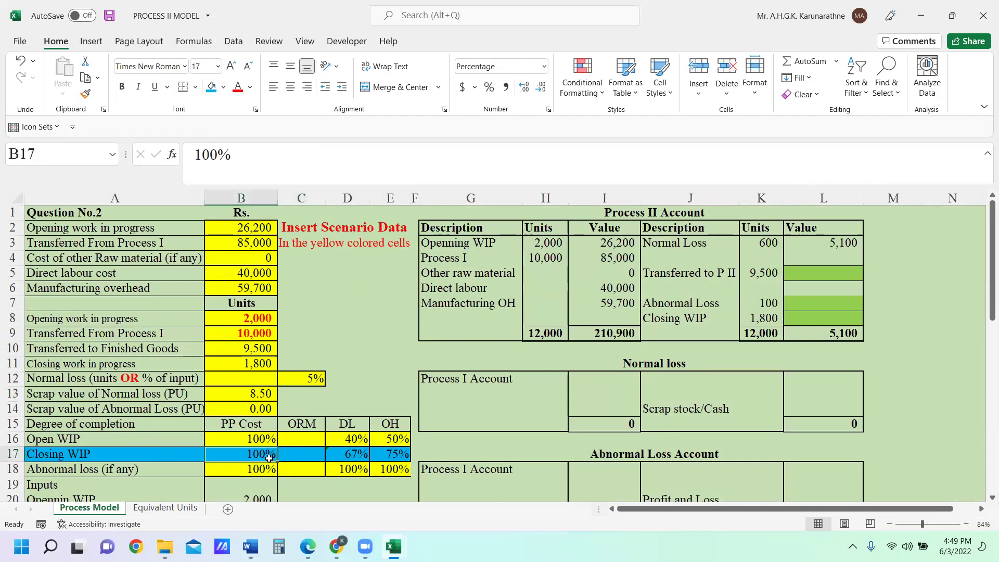
{"action": "left_click", "coordinate": [353, 454]}
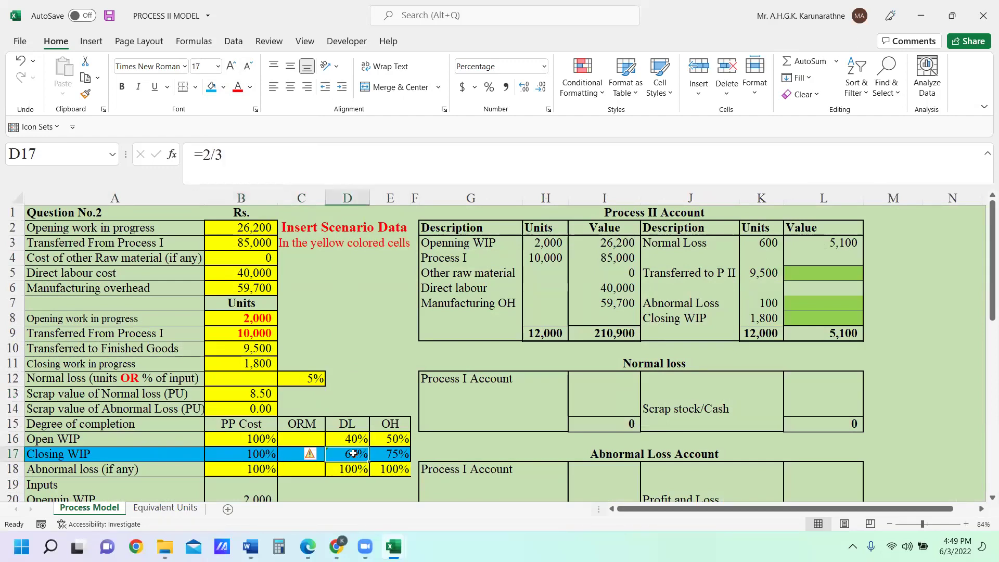
{"action": "left_click", "coordinate": [398, 457]}
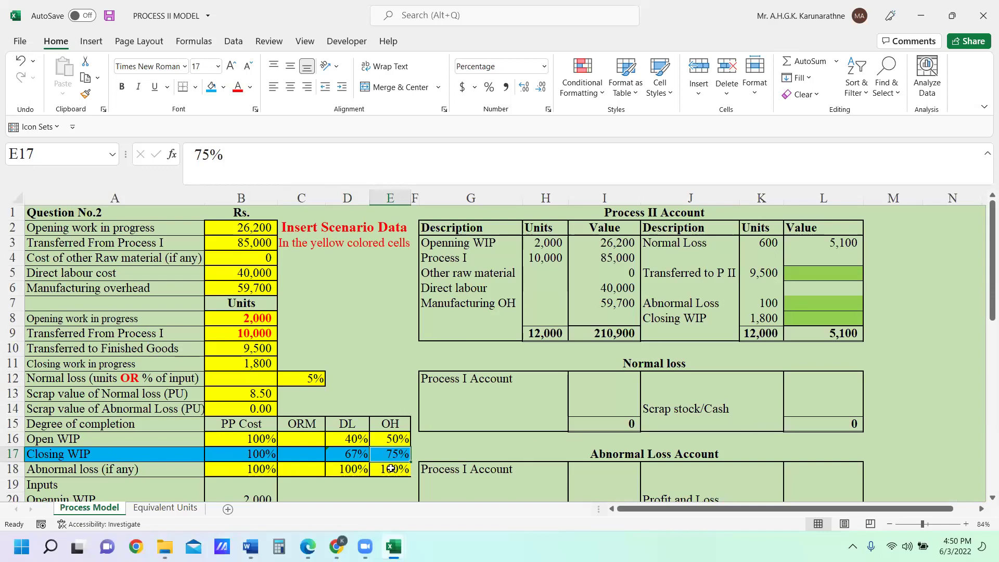
{"action": "left_click", "coordinate": [164, 508]}
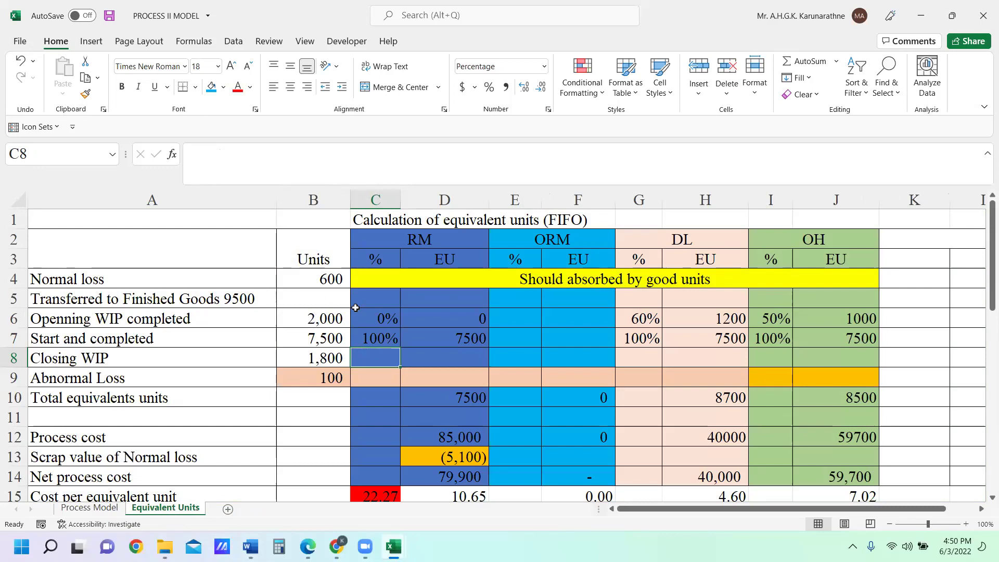
{"action": "type", "text": "100"}
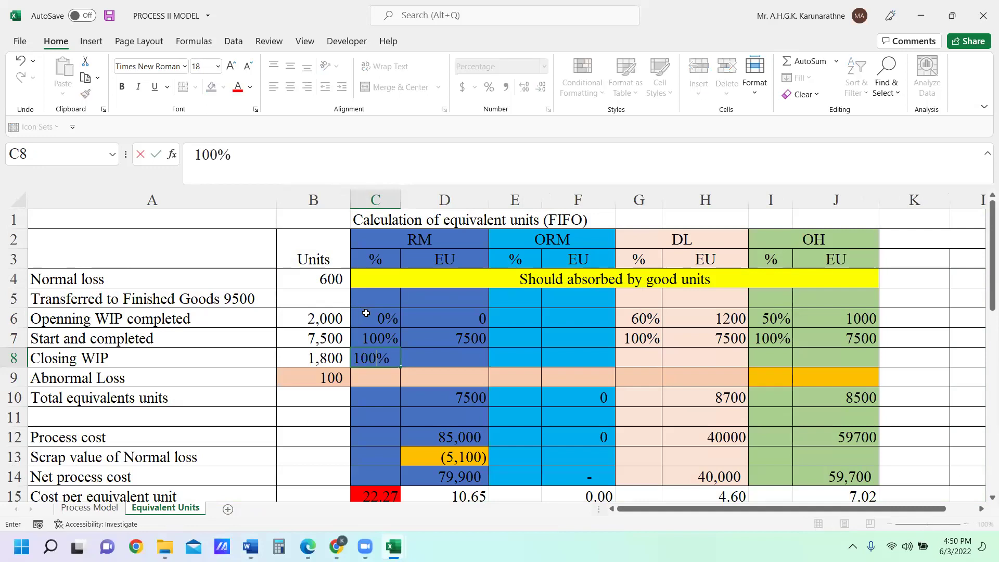
{"action": "key", "text": "Return"}
{"action": "left_click", "coordinate": [485, 346]}
{"action": "mouse_move", "coordinate": [491, 347]}
{"action": "left_mouse_down"}
{"action": "mouse_move", "coordinate": [493, 364]}
{"action": "mouse_move", "coordinate": [507, 360]}
{"action": "left_mouse_up"}
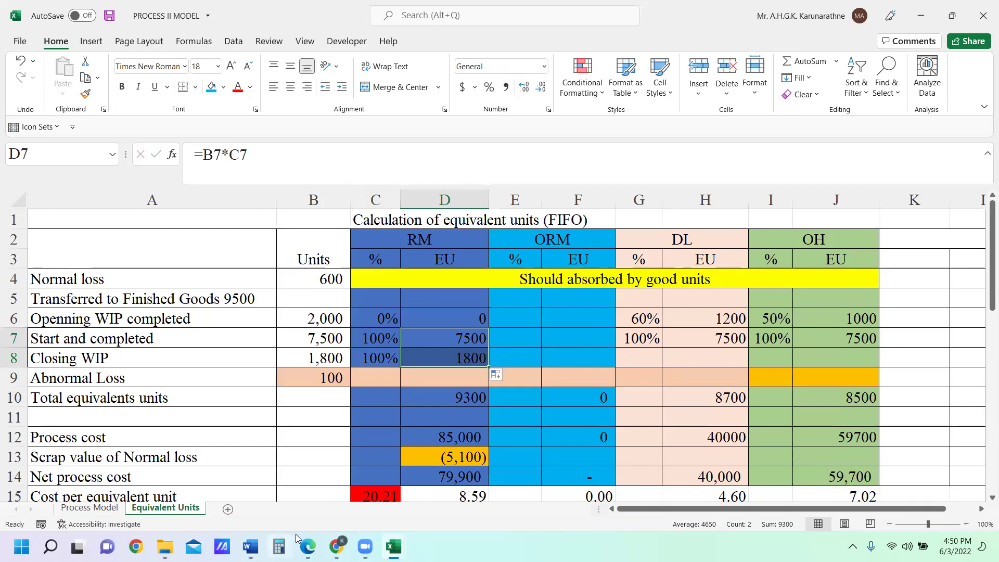
On the Equivalent Units sheet, enter the Closing WIP percentages: =2/3 for DL in G8 and 75% for OH in I8
{"action": "left_click", "coordinate": [89, 508]}
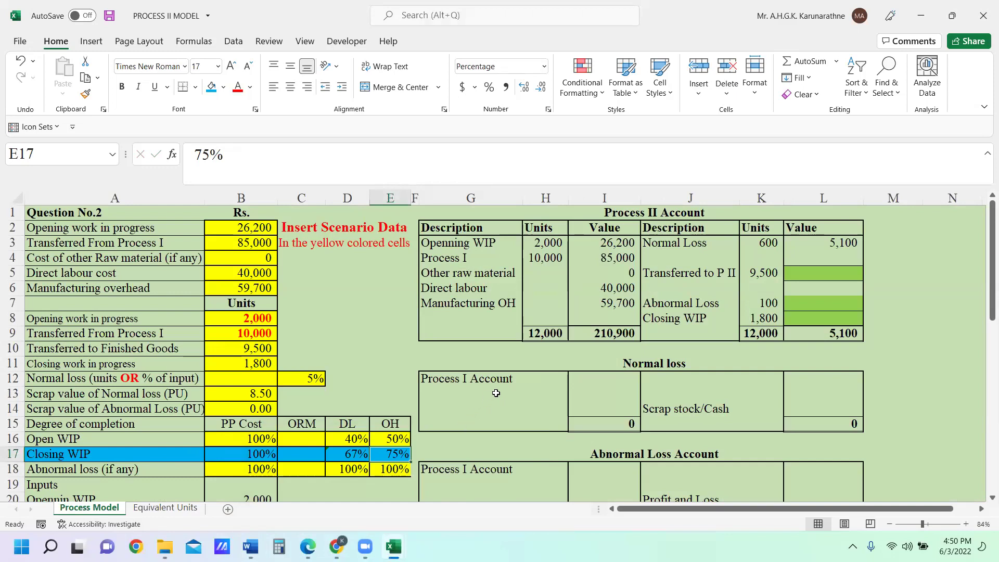
{"action": "left_click", "coordinate": [156, 512]}
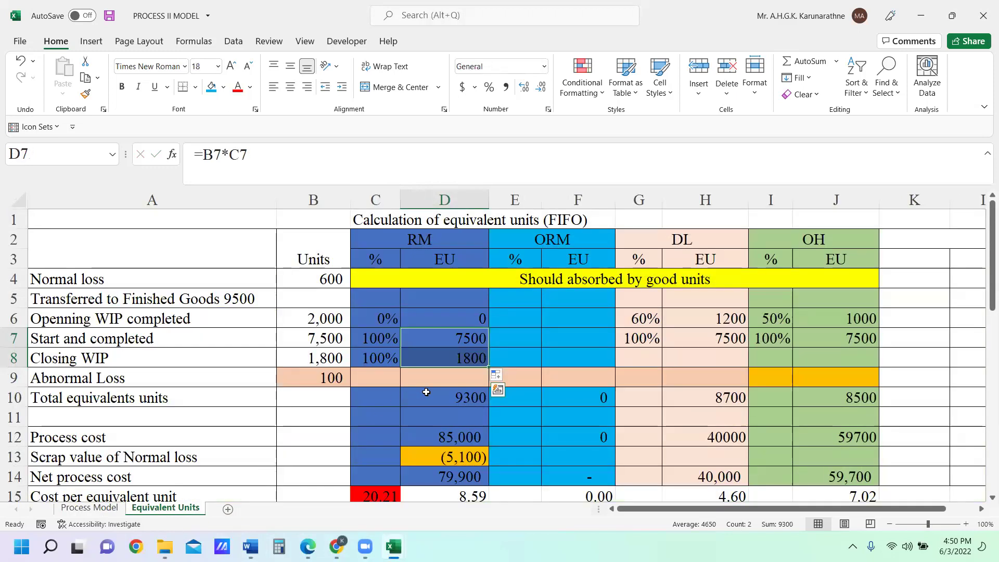
{"action": "left_click", "coordinate": [511, 358]}
{"action": "left_click", "coordinate": [625, 358]}
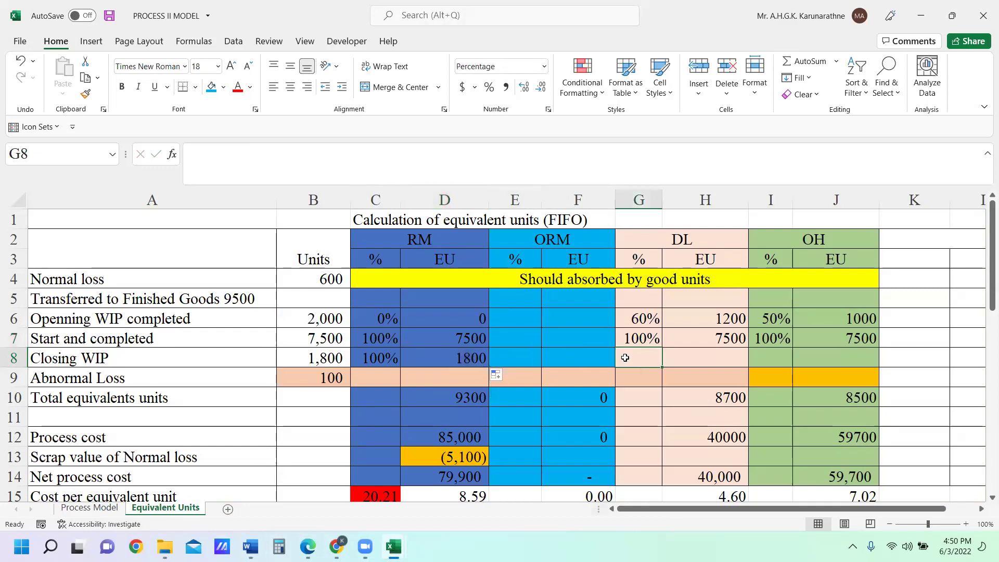
{"action": "type", "text": "=2/3"}
{"action": "key", "text": "Return"}
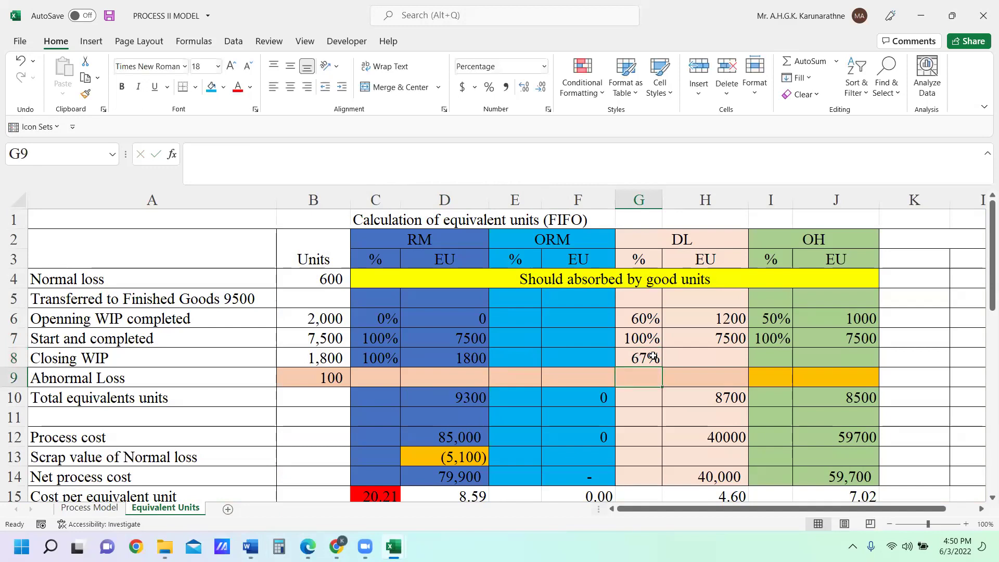
{"action": "left_click", "coordinate": [766, 357]}
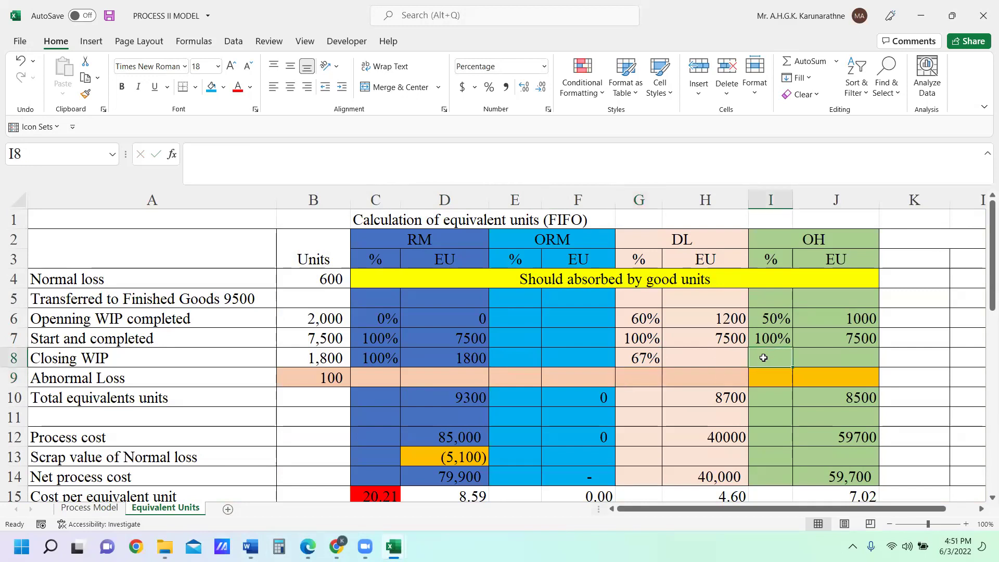
{"action": "type", "text": "75"}
{"action": "key", "text": "Return"}
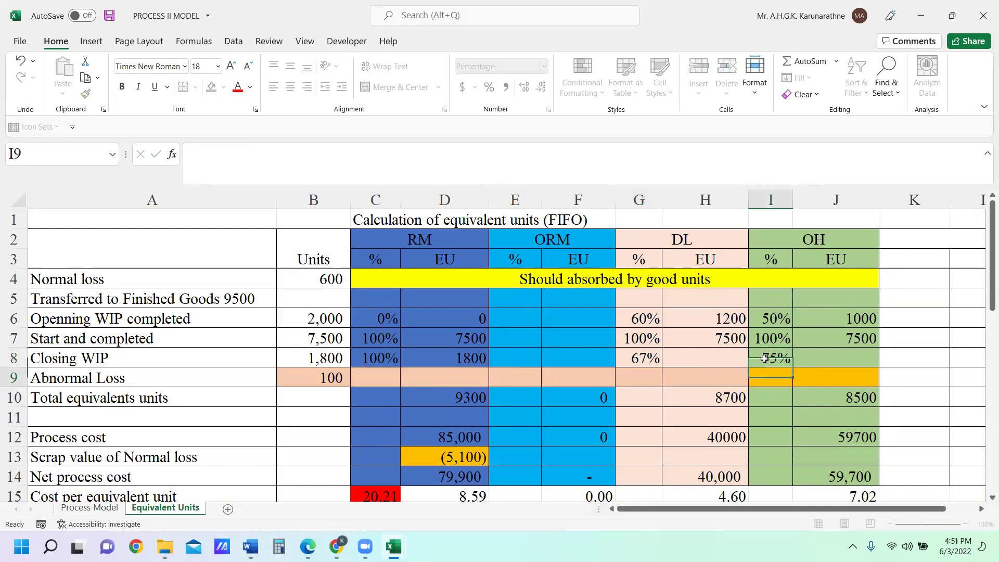
Copy the equivalent units formulas in H7 and J7 down to the Closing WIP row 8
{"action": "left_click", "coordinate": [688, 354]}
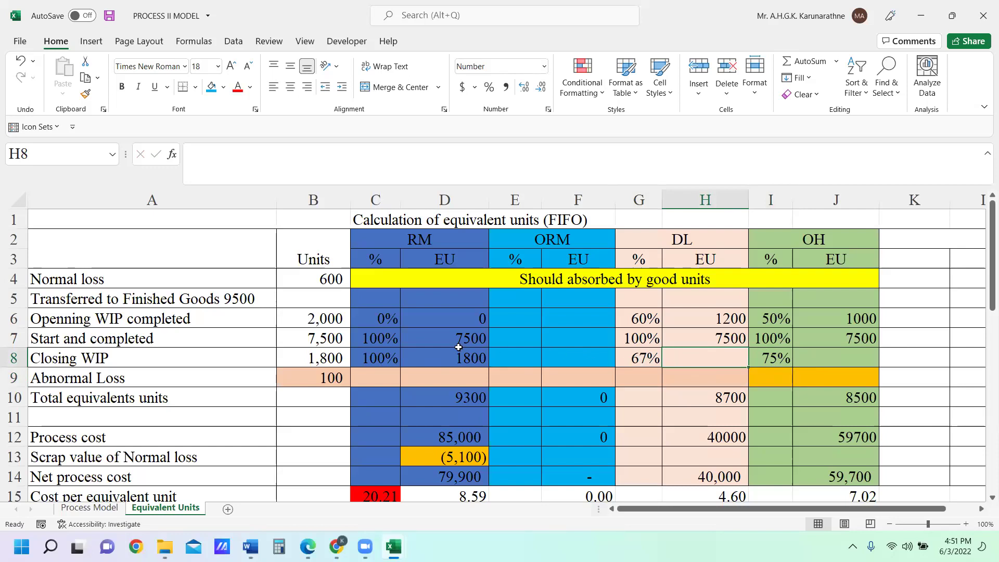
{"action": "left_click", "coordinate": [746, 344]}
{"action": "left_click_drag", "start_coordinate": [747, 348], "coordinate": [749, 367]}
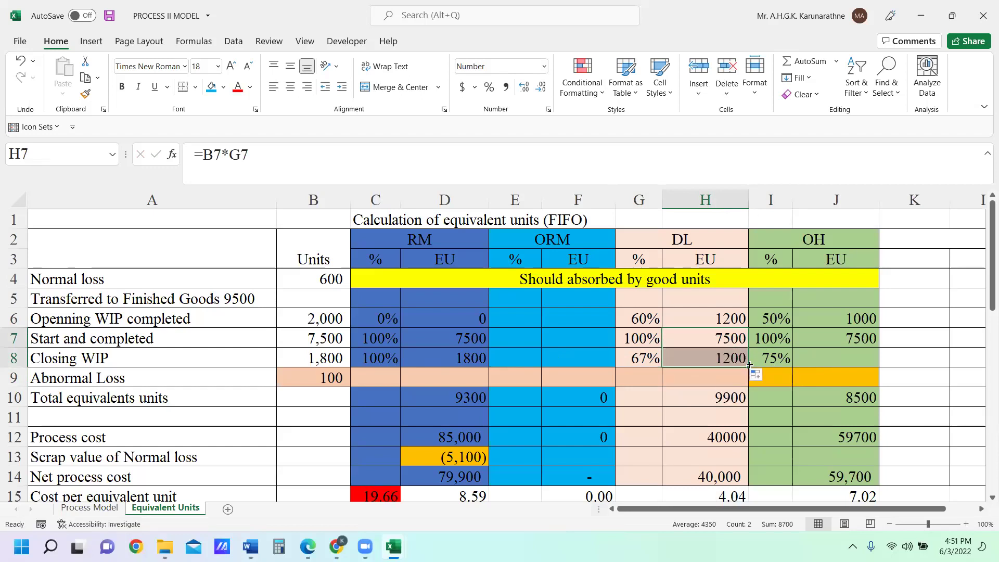
{"action": "left_click", "coordinate": [861, 339]}
{"action": "left_click_drag", "start_coordinate": [878, 348], "coordinate": [882, 362]}
{"action": "left_click", "coordinate": [863, 358]}
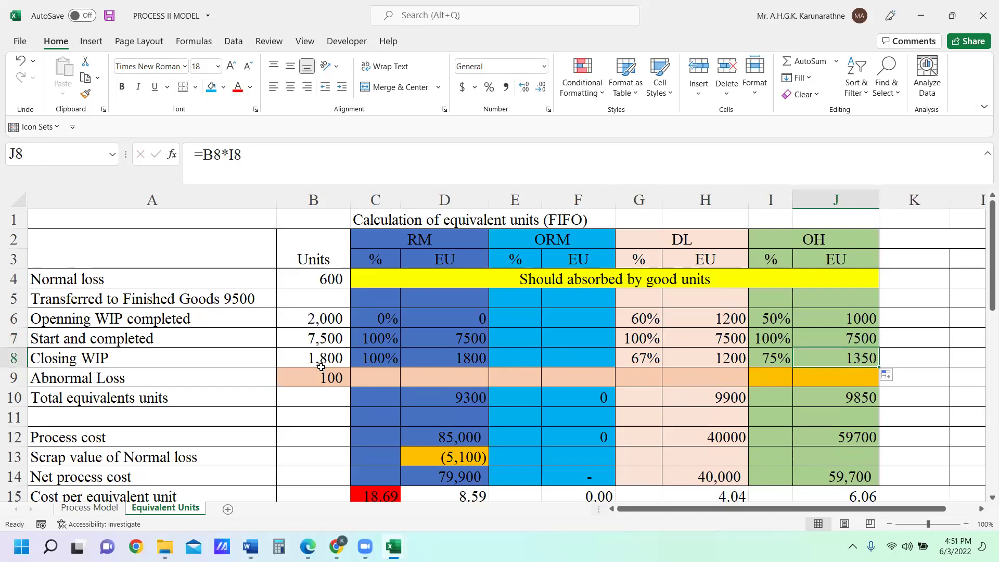
Enter 100% as the Abnormal Loss percentage for RM, DL and OH in C9, G9 and I9
{"action": "left_click", "coordinate": [382, 377]}
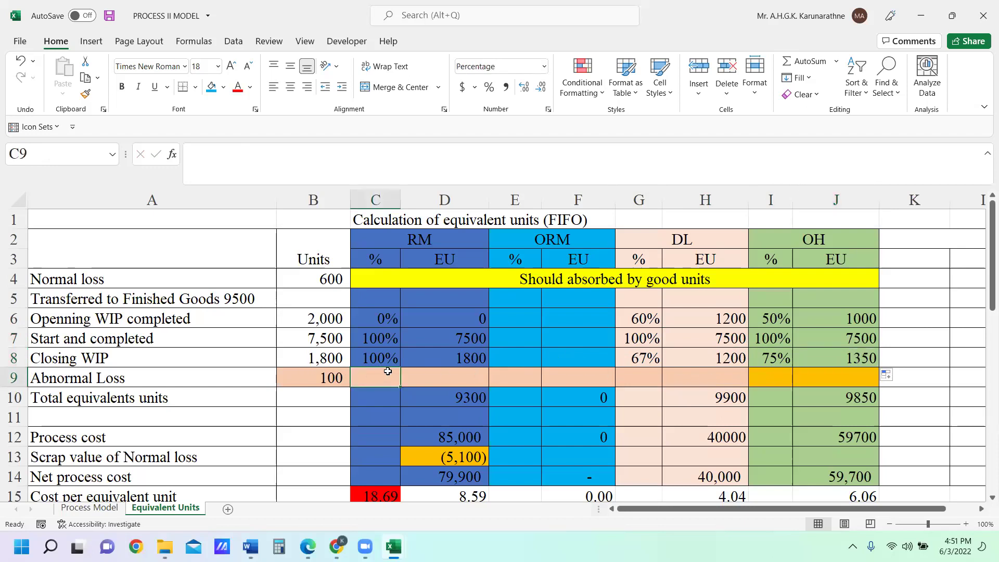
{"action": "left_click", "coordinate": [389, 360]}
{"action": "left_click_drag", "start_coordinate": [399, 366], "coordinate": [412, 377]}
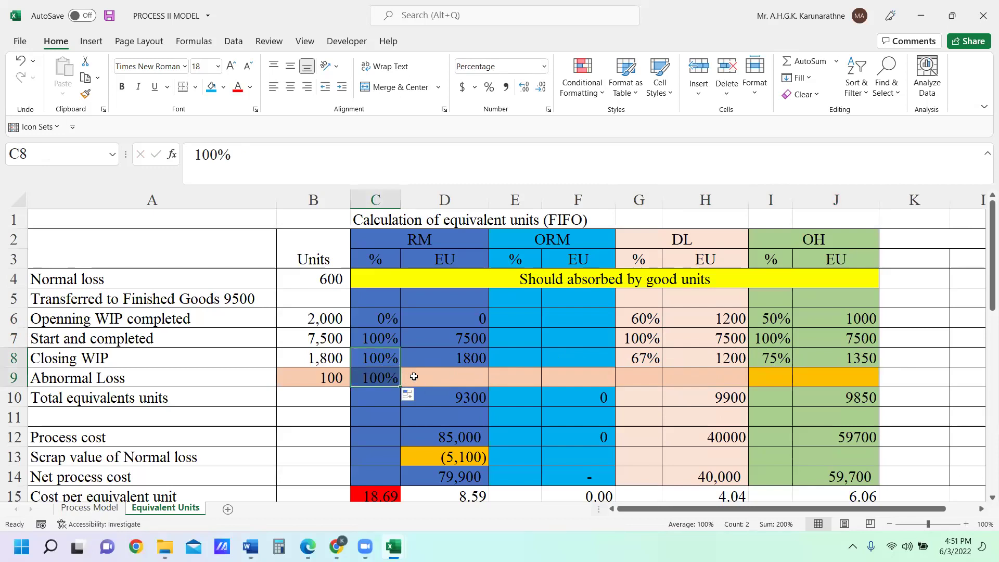
{"action": "left_click", "coordinate": [653, 371]}
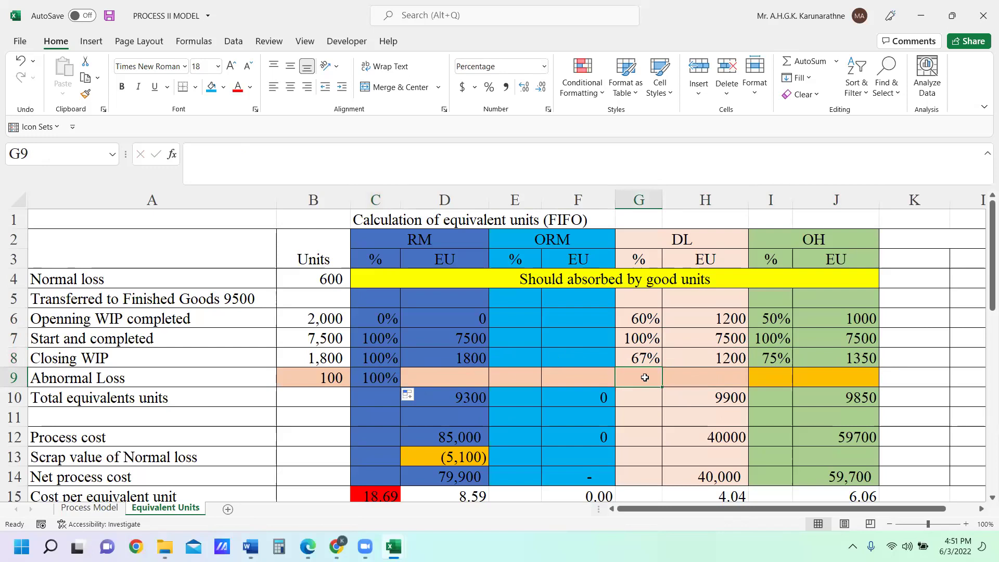
{"action": "type", "text": "100"}
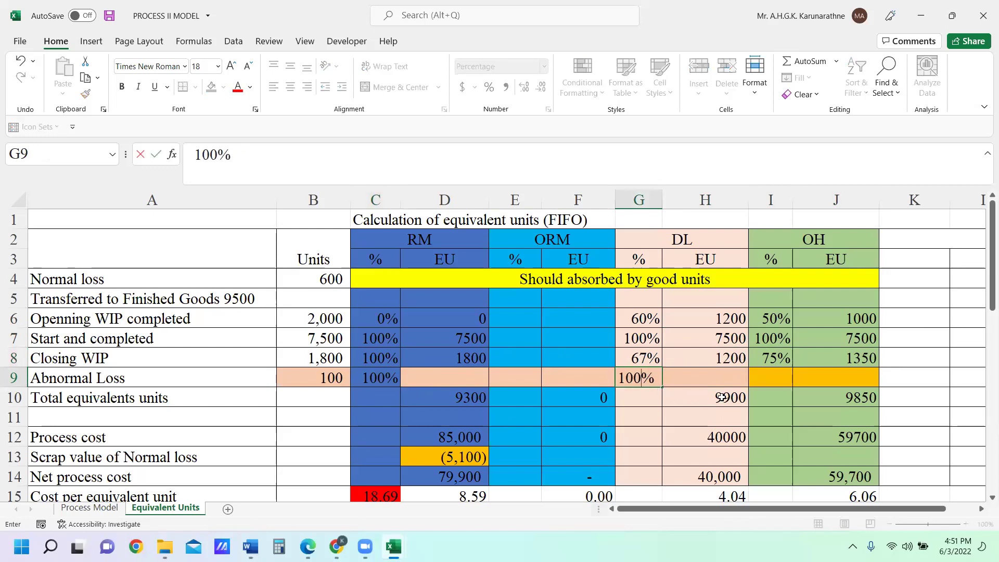
{"action": "left_click", "coordinate": [772, 377]}
{"action": "type", "text": "100"}
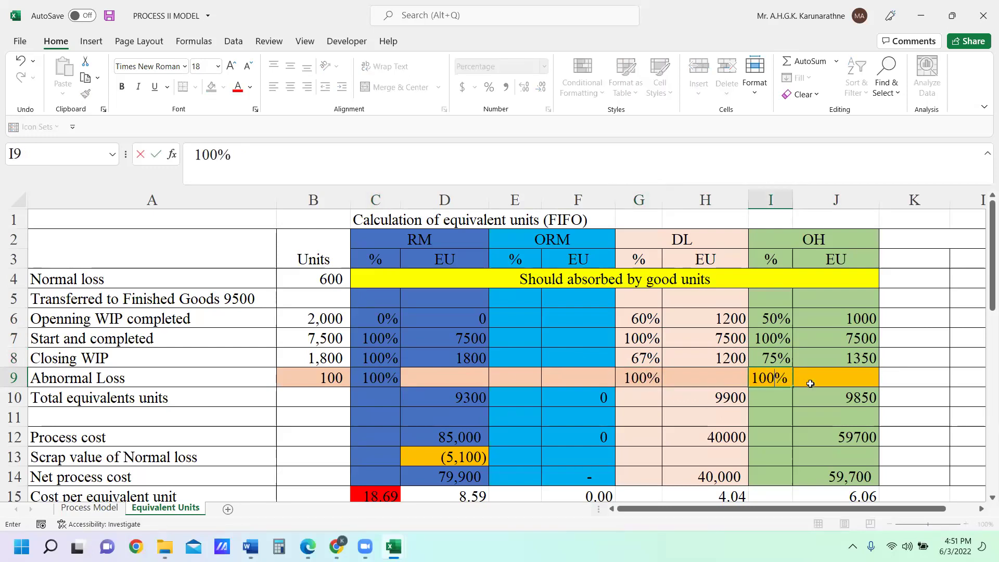
{"action": "left_click", "coordinate": [918, 380]}
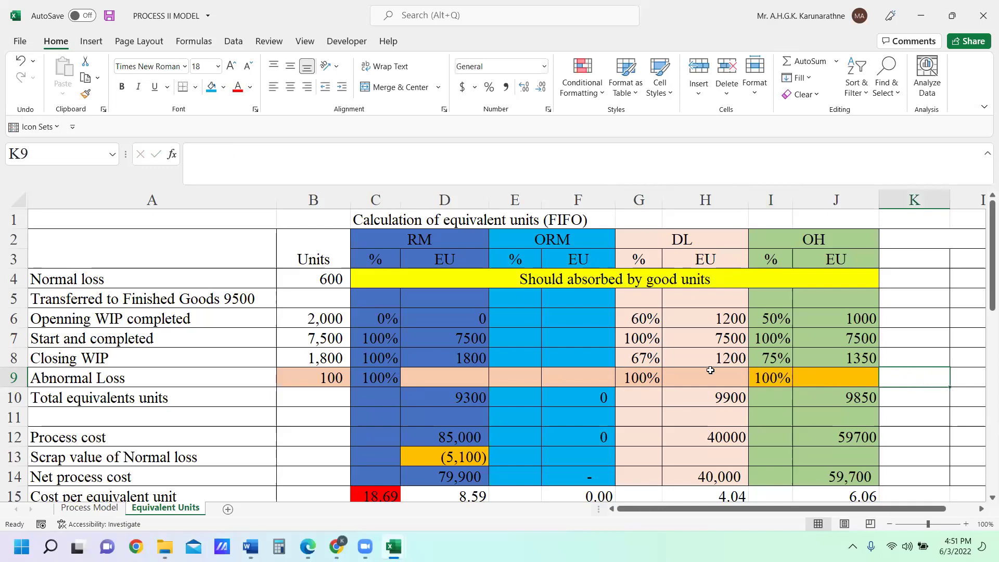
Copy the equivalent units formulas in D8, H8 and J8 down to the Abnormal Loss row 9
{"action": "left_click", "coordinate": [365, 379]}
{"action": "left_click", "coordinate": [465, 364]}
{"action": "left_click_drag", "start_coordinate": [488, 368], "coordinate": [491, 386]}
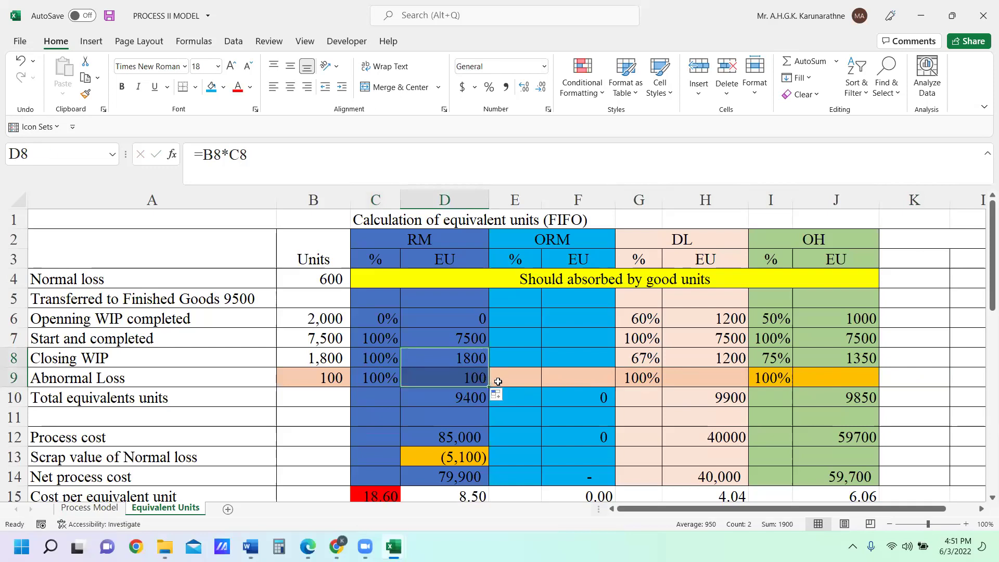
{"action": "left_click", "coordinate": [513, 375]}
{"action": "left_click", "coordinate": [738, 362]}
{"action": "left_click_drag", "start_coordinate": [748, 366], "coordinate": [749, 386]}
{"action": "left_click", "coordinate": [870, 362]}
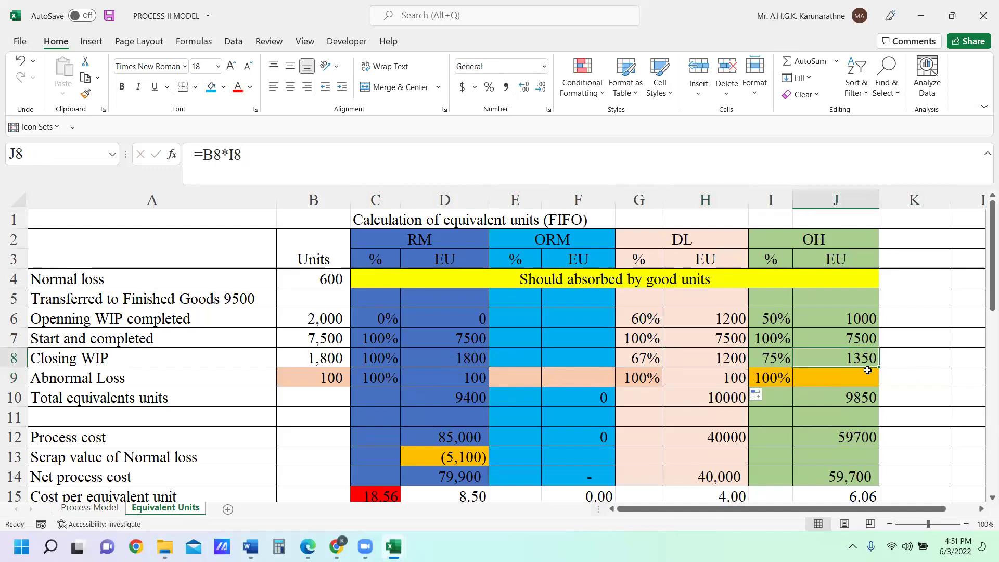
{"action": "left_click_drag", "start_coordinate": [879, 368], "coordinate": [843, 384]}
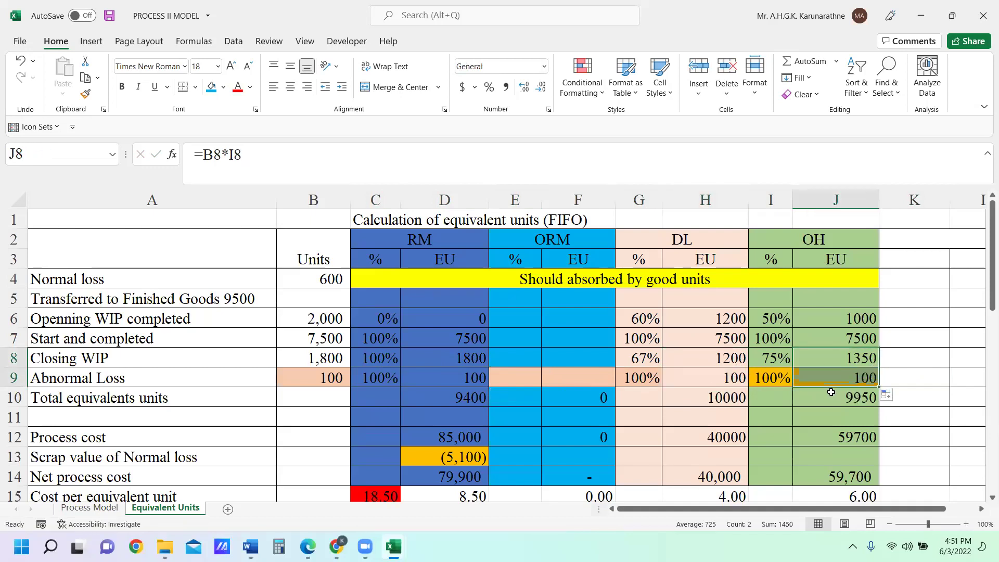
Format the Abnormal Loss cells B9:J9 with the automatic font colour and a uniform light orange fill
{"action": "left_click_drag", "start_coordinate": [285, 378], "coordinate": [848, 377]}
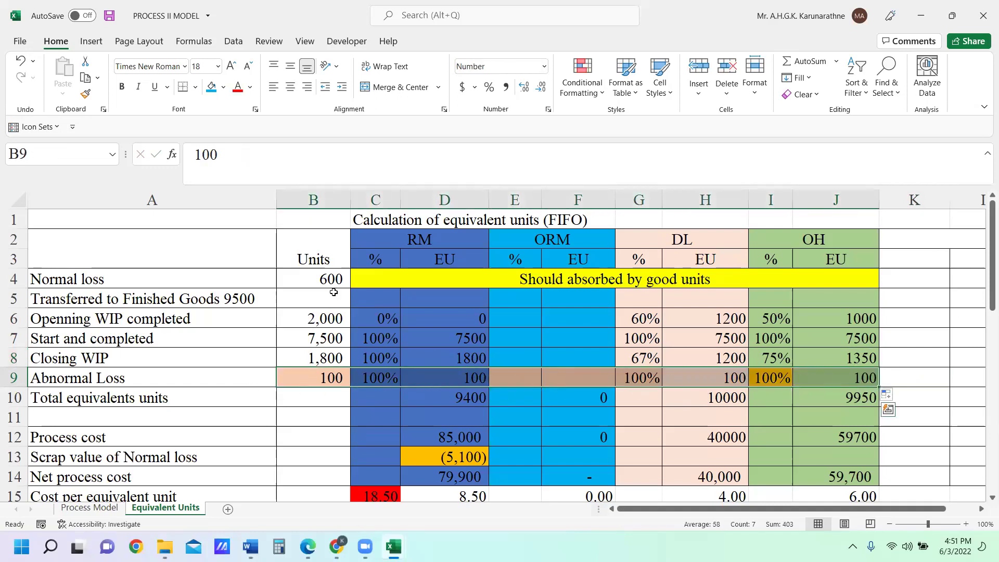
{"action": "left_click", "coordinate": [251, 89]}
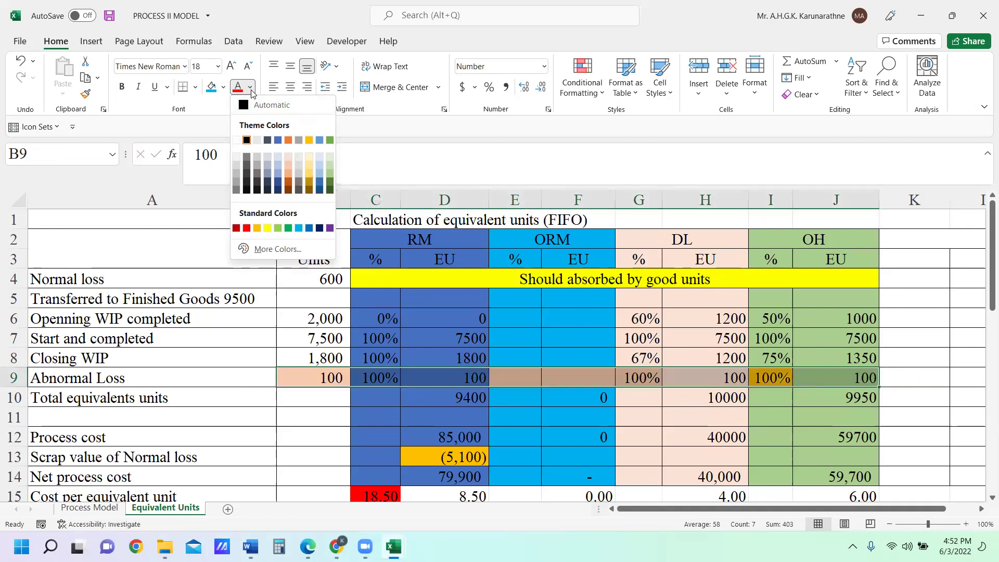
{"action": "left_click", "coordinate": [243, 106]}
{"action": "left_click", "coordinate": [223, 87]}
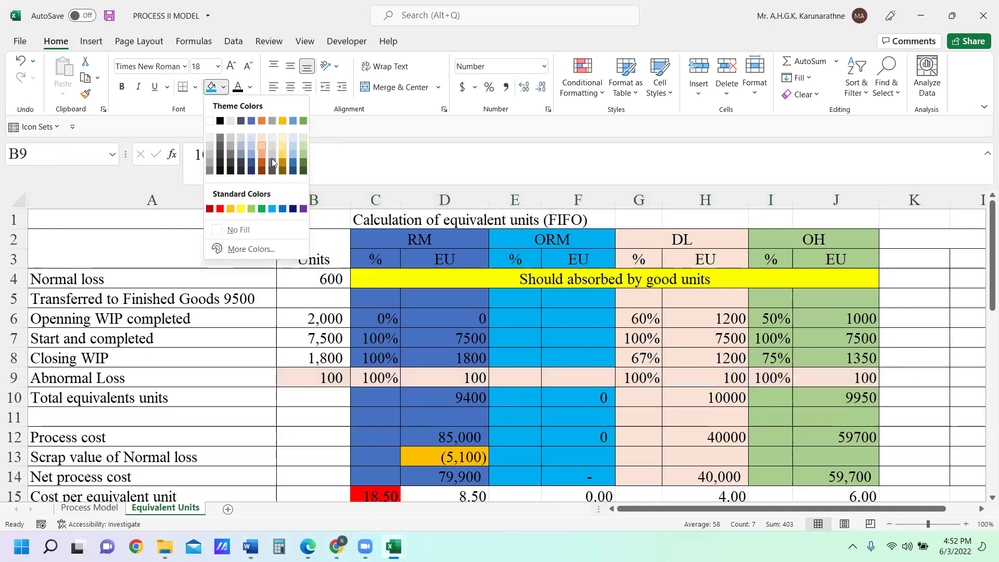
{"action": "left_click", "coordinate": [263, 142]}
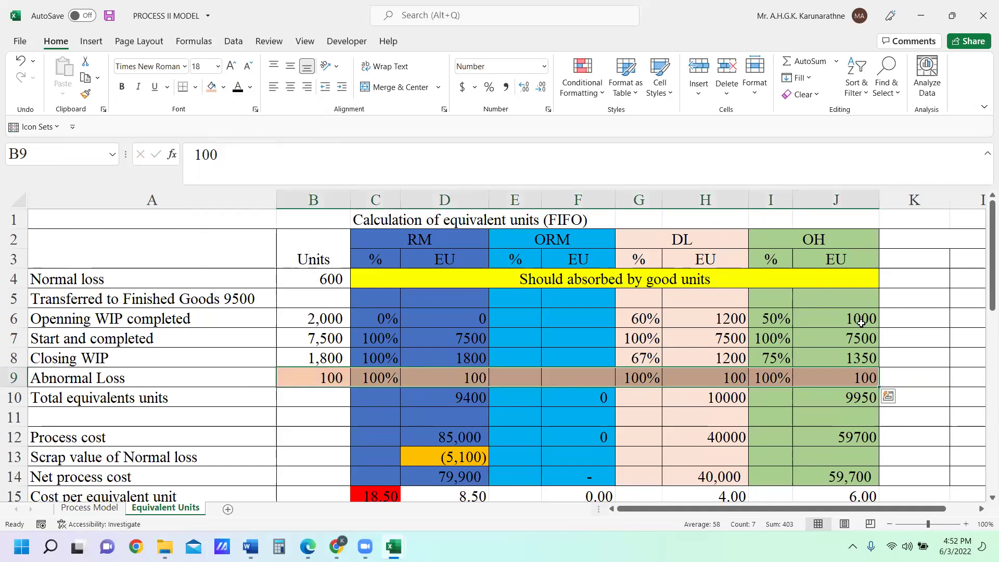
{"action": "left_click", "coordinate": [956, 316]}
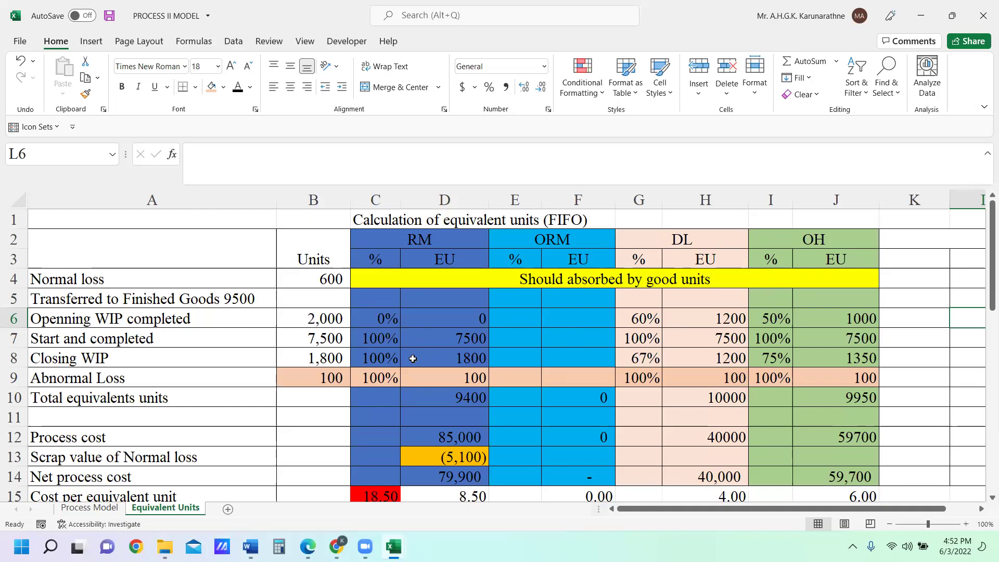
Check the total equivalent units formulas for RM, DL and OH in row 10
{"action": "left_click", "coordinate": [469, 399]}
{"action": "left_click", "coordinate": [723, 399]}
{"action": "left_click", "coordinate": [825, 405]}
{"action": "left_click", "coordinate": [741, 403]}
{"action": "left_click", "coordinate": [480, 398]}
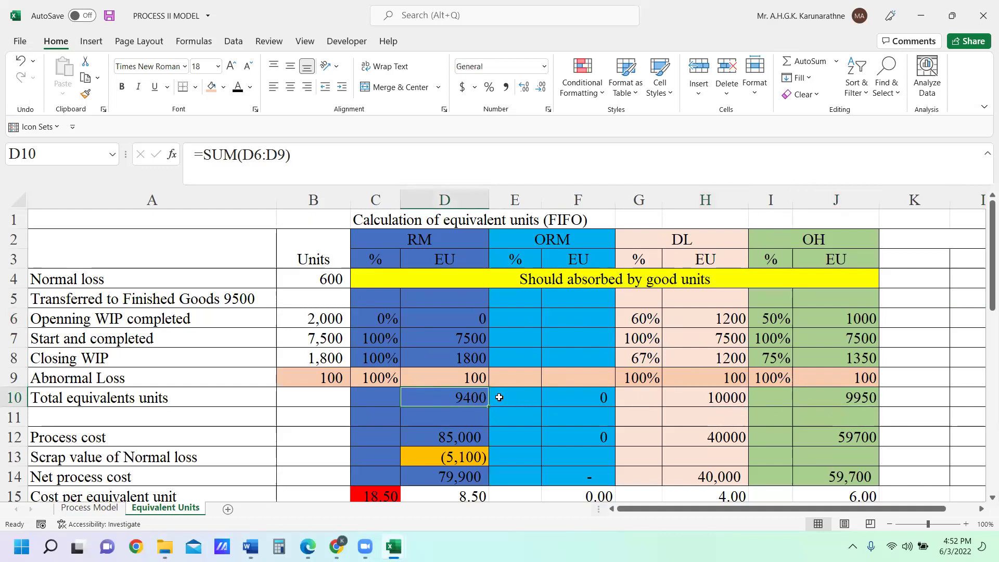
Trace the RM and DL process cost formulas in D12 and H12 back to the Process II Account values in I3:I7
{"action": "left_click", "coordinate": [454, 438]}
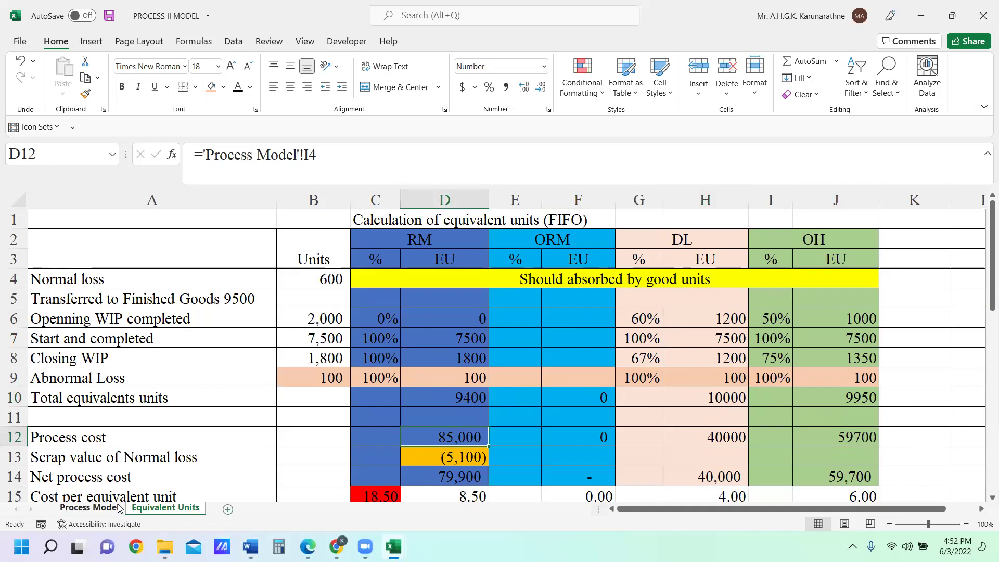
{"action": "left_click", "coordinate": [90, 508]}
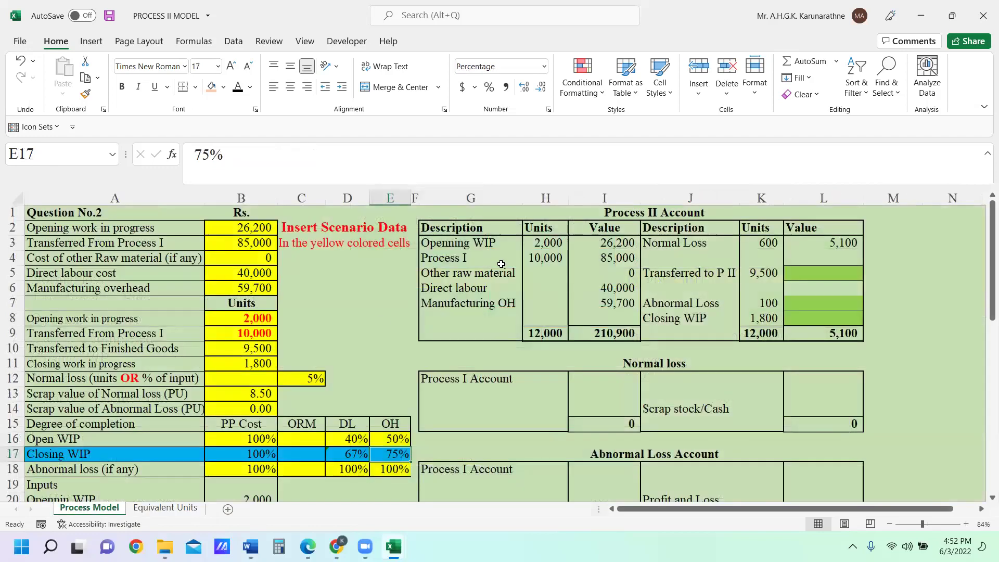
{"action": "left_click", "coordinate": [621, 241]}
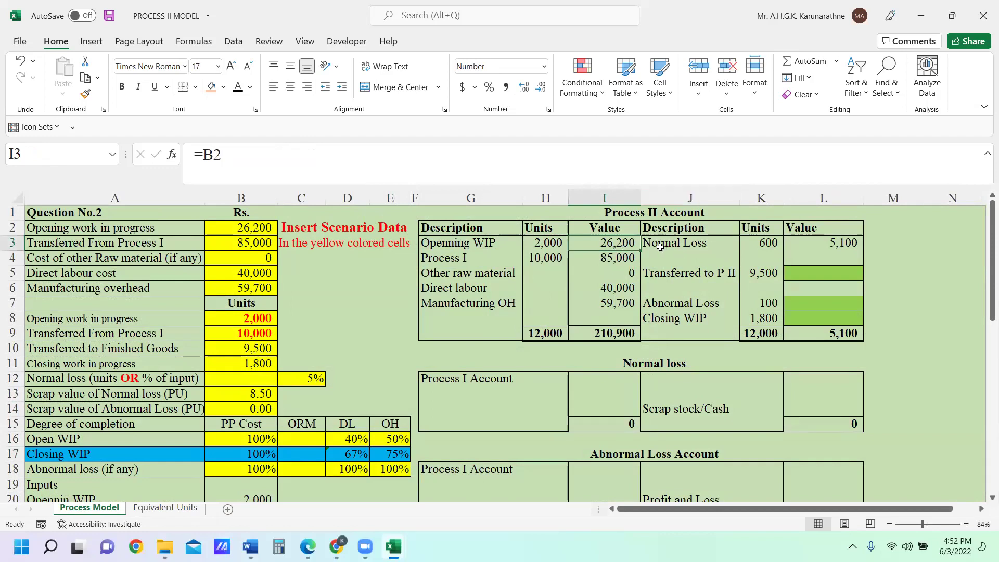
{"action": "left_click_drag", "start_coordinate": [621, 260], "coordinate": [619, 307]}
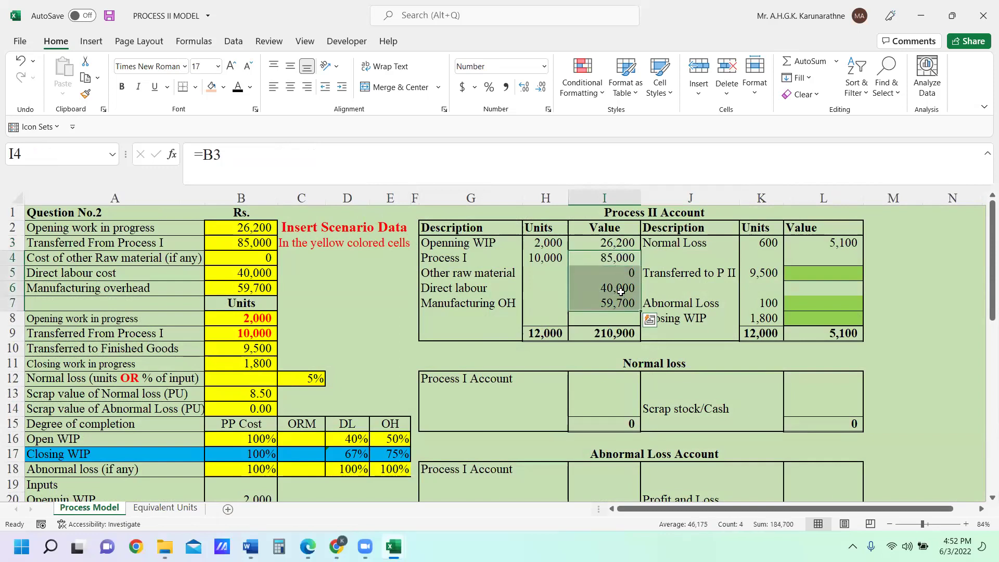
{"action": "left_click", "coordinate": [621, 260]}
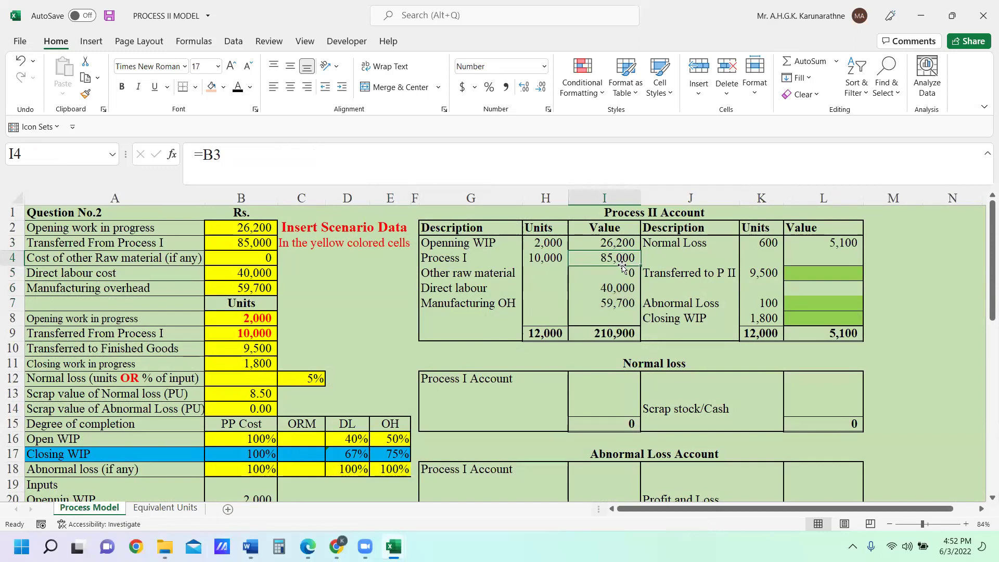
{"action": "key", "text": "Down"}
{"action": "key", "text": "Down"}
{"action": "key", "text": "Down"}
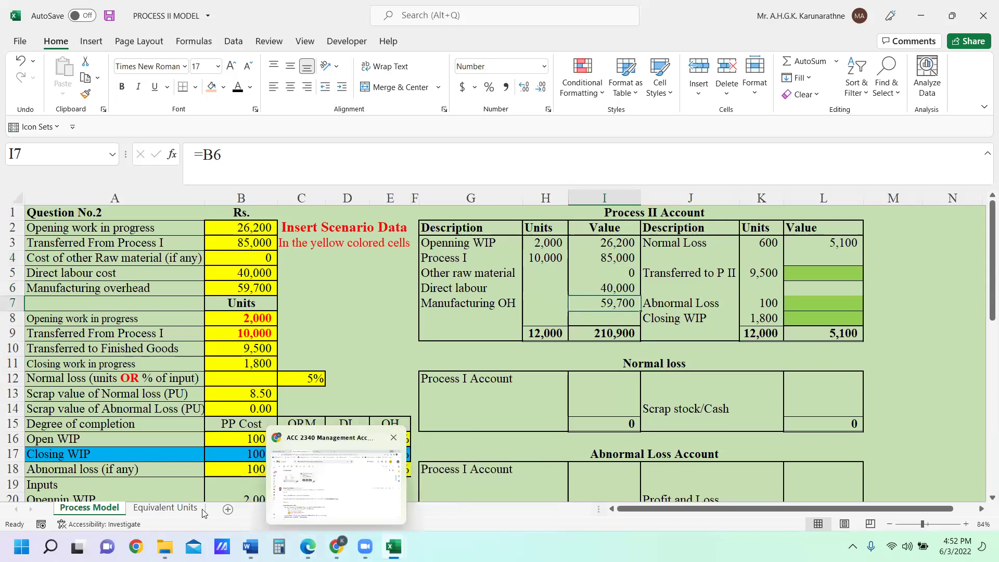
{"action": "left_click", "coordinate": [166, 507]}
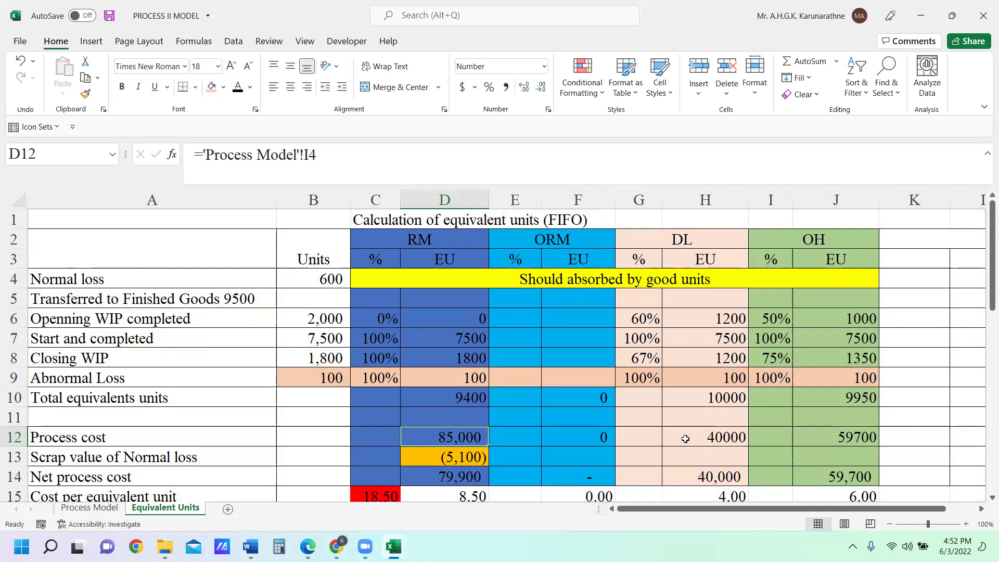
{"action": "left_click", "coordinate": [721, 438]}
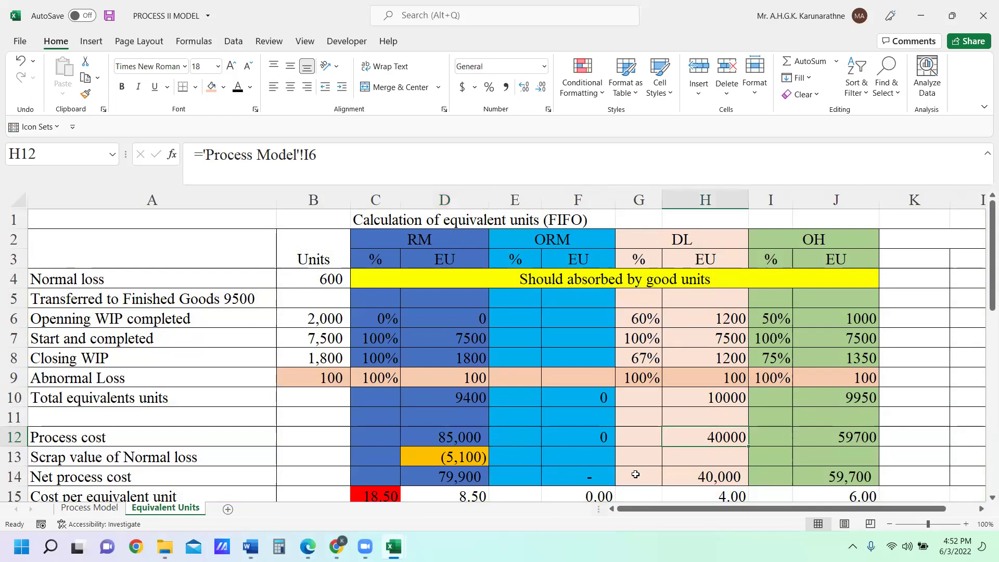
Check the account's cost inputs and Normal Loss value in L3 against the scrap value formula in D13 of the Equivalent Units sheet
{"action": "left_click", "coordinate": [90, 508]}
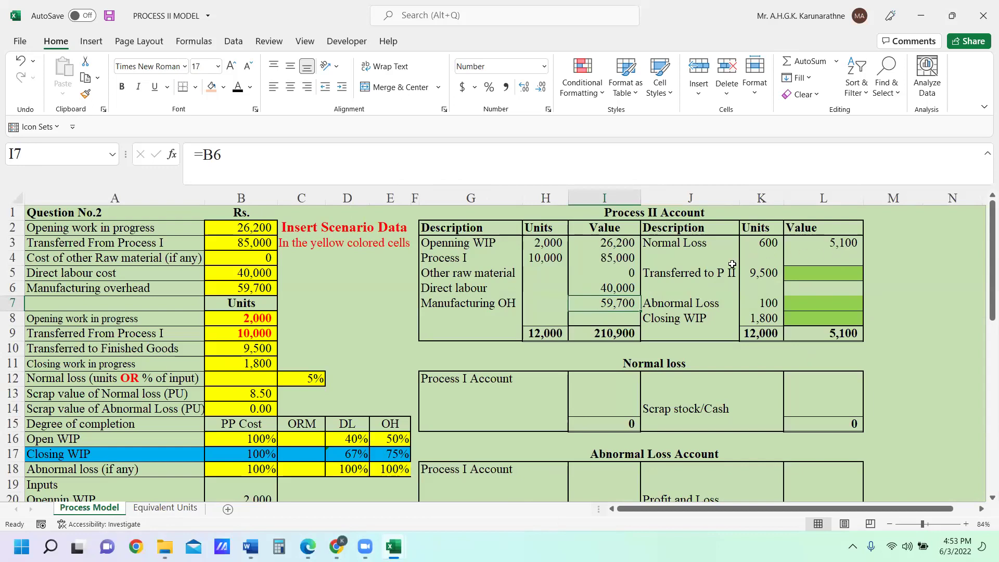
{"action": "left_click_drag", "start_coordinate": [616, 258], "coordinate": [616, 305]}
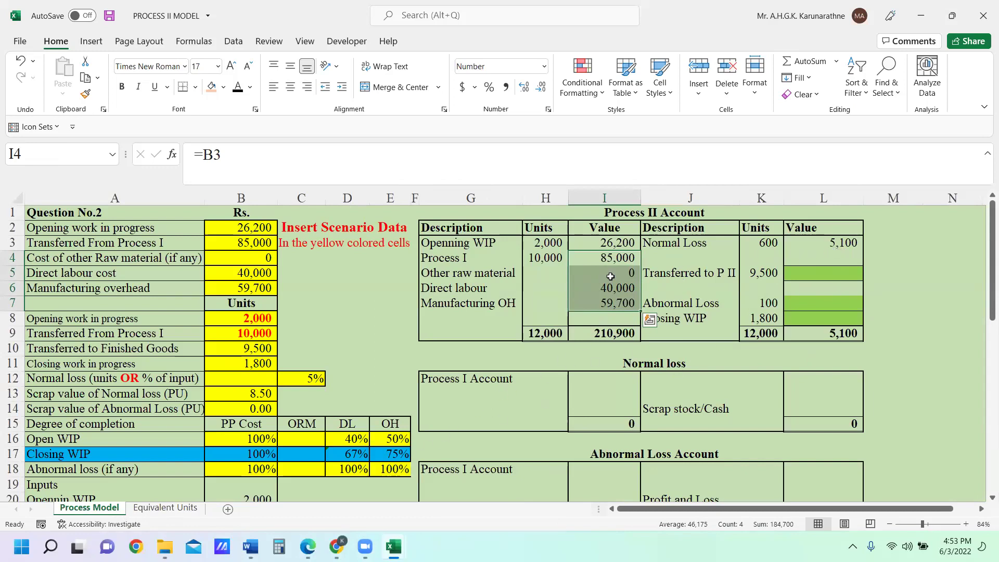
{"action": "left_click_drag", "start_coordinate": [617, 258], "coordinate": [618, 269]}
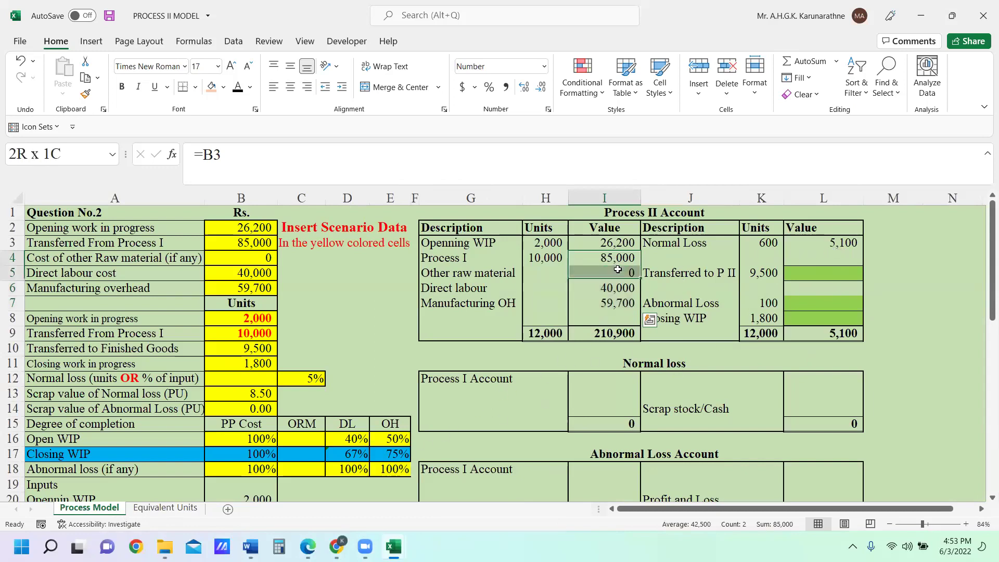
{"action": "left_click", "coordinate": [844, 243]}
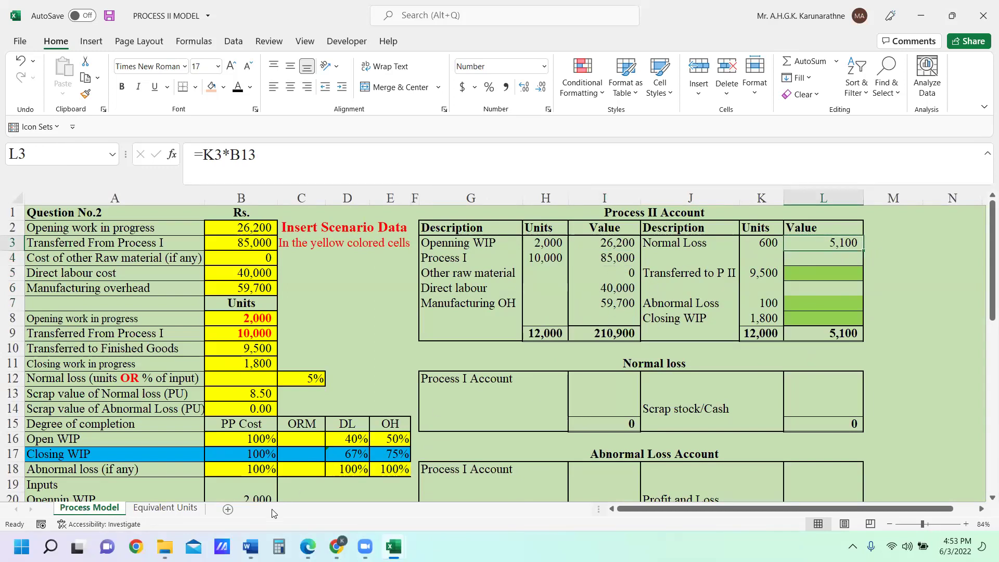
{"action": "left_click", "coordinate": [183, 512]}
{"action": "scroll", "coordinate": [493, 386], "scroll_direction": "down", "scroll_amount": 1}
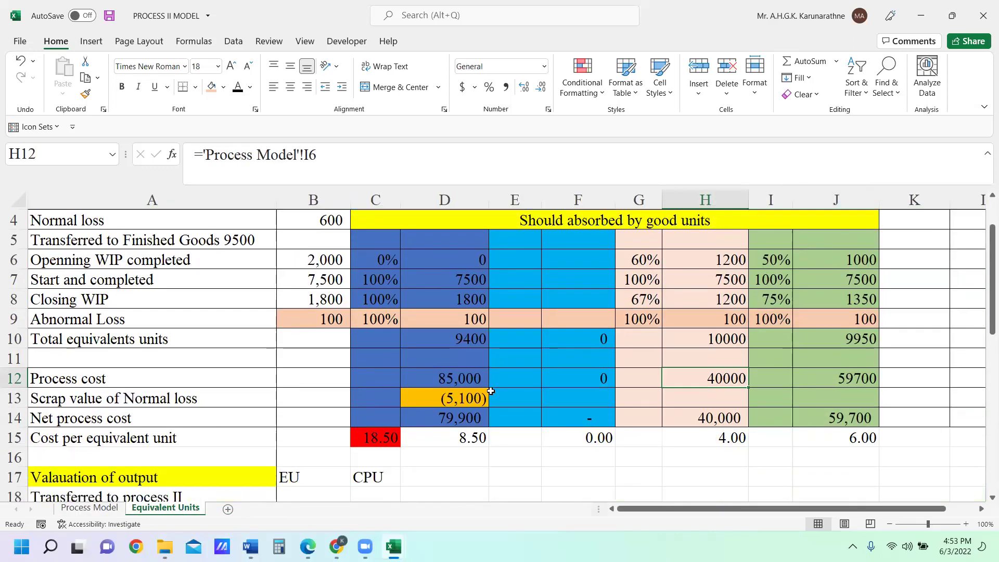
{"action": "left_click", "coordinate": [460, 399]}
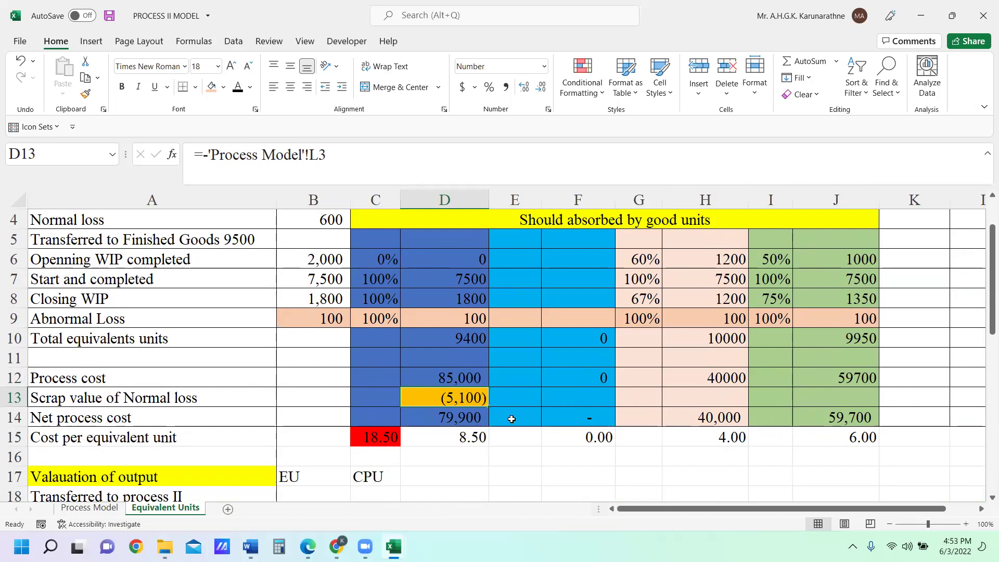
Review the net process cost formulas in row 14, the total equivalent units in D10 and H10, and the D15 unit cost formula
{"action": "left_click", "coordinate": [457, 419]}
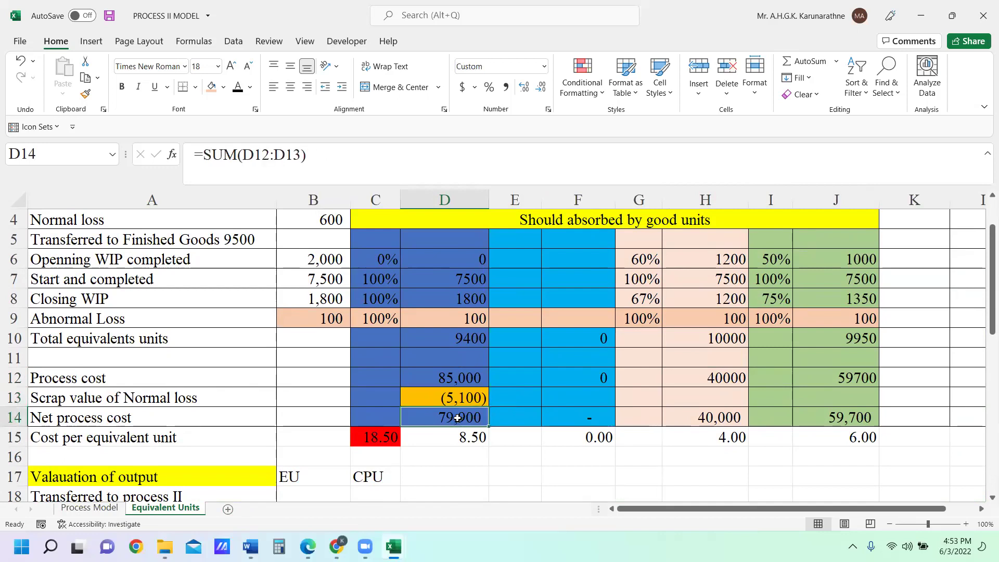
{"action": "left_click", "coordinate": [700, 418]}
{"action": "left_click", "coordinate": [852, 414]}
{"action": "left_click", "coordinate": [724, 419]}
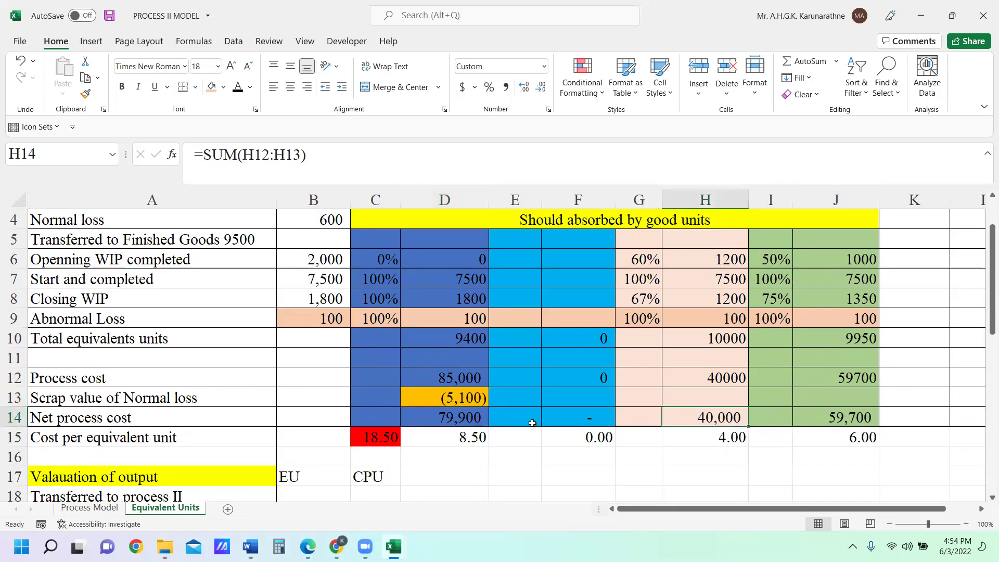
{"action": "left_click", "coordinate": [470, 420]}
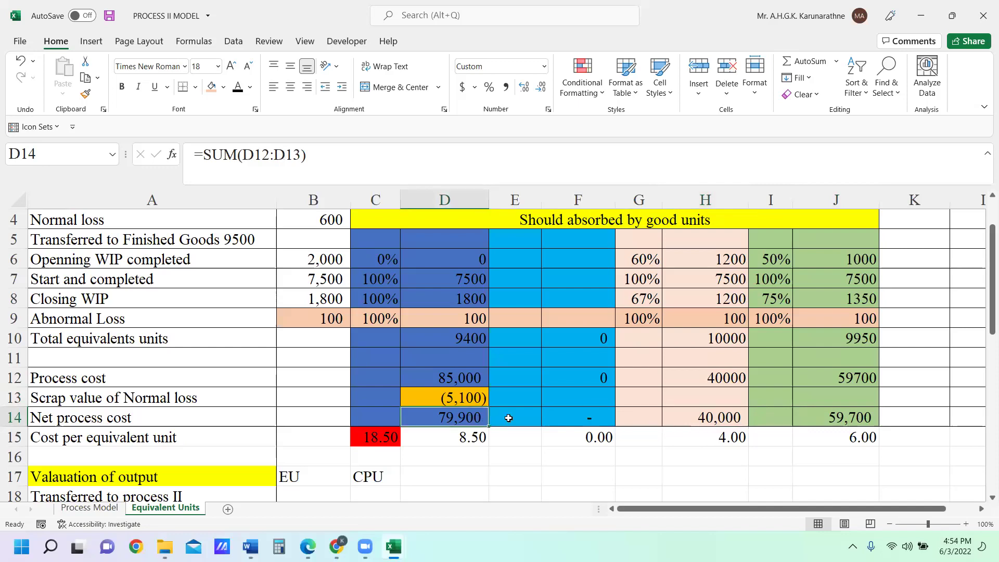
{"action": "left_click", "coordinate": [476, 440]}
{"action": "left_click", "coordinate": [466, 343]}
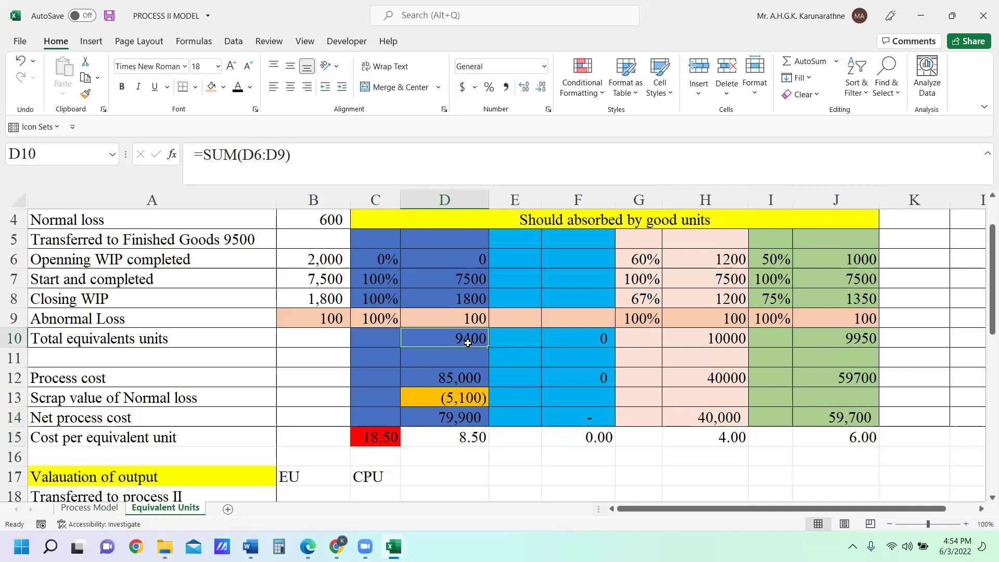
{"action": "left_click", "coordinate": [697, 341]}
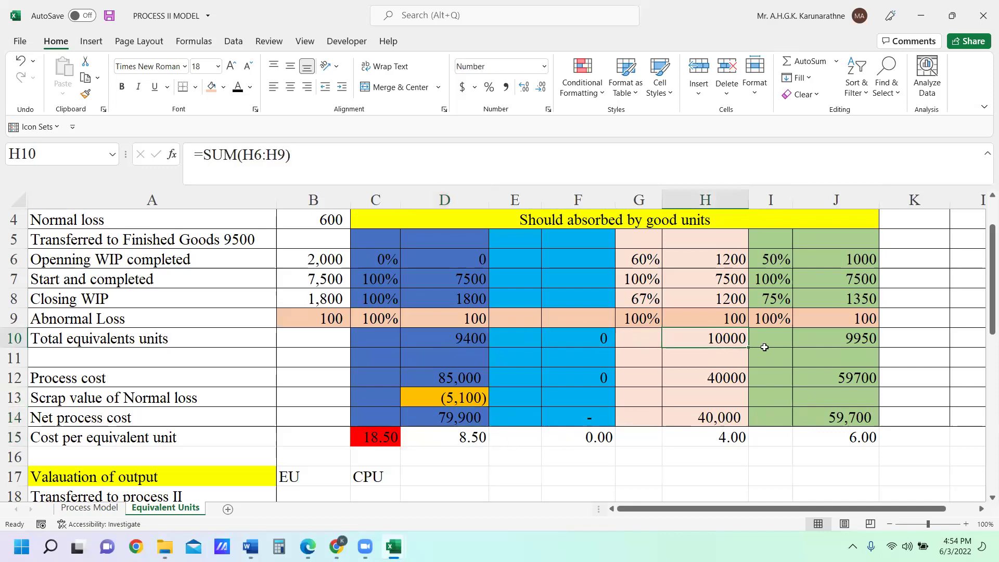
{"action": "left_click", "coordinate": [462, 442]}
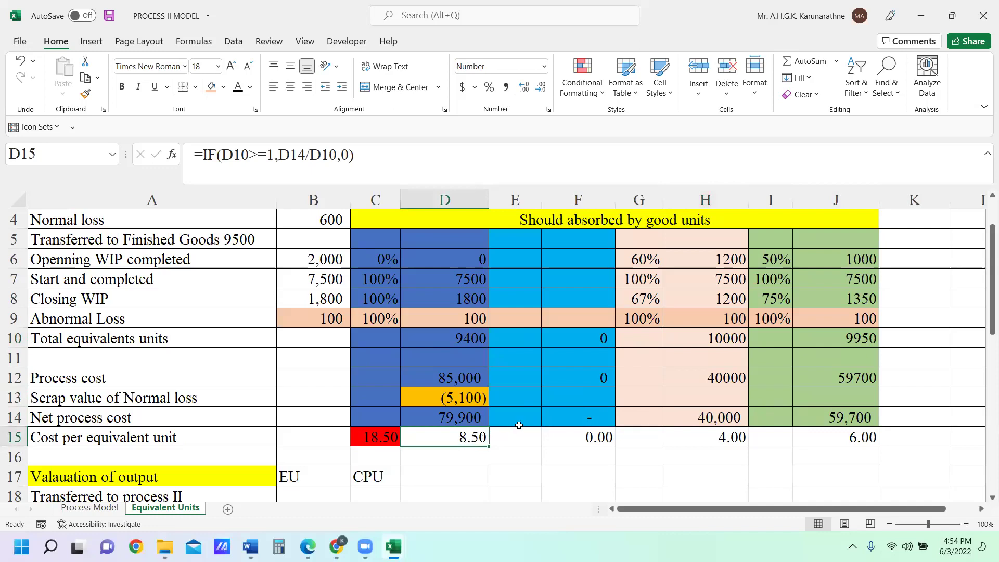
Replace the RM cost per equivalent unit formula in D15 with =D14/D10
{"action": "left_click", "coordinate": [522, 440]}
{"action": "left_click", "coordinate": [468, 437]}
{"action": "type", "text": "="}
{"action": "left_click", "coordinate": [468, 417]}
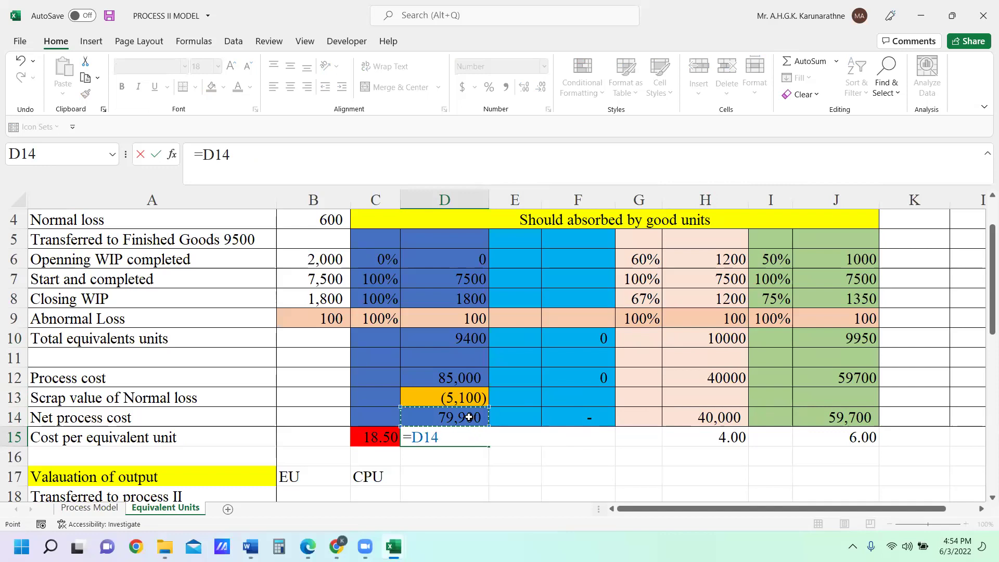
{"action": "type", "text": "/"}
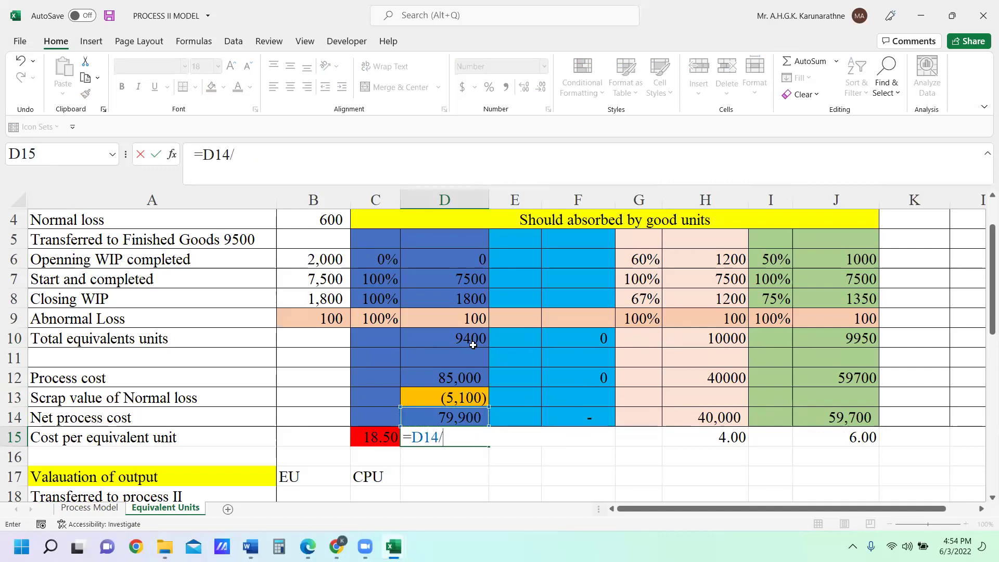
{"action": "left_click", "coordinate": [472, 345]}
{"action": "key", "text": "Return"}
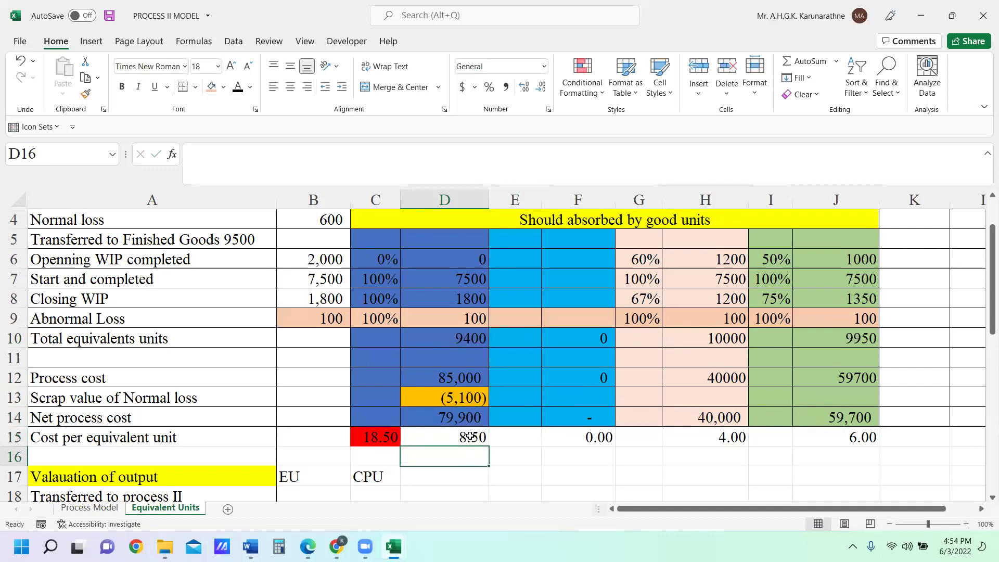
{"action": "left_click", "coordinate": [471, 437]}
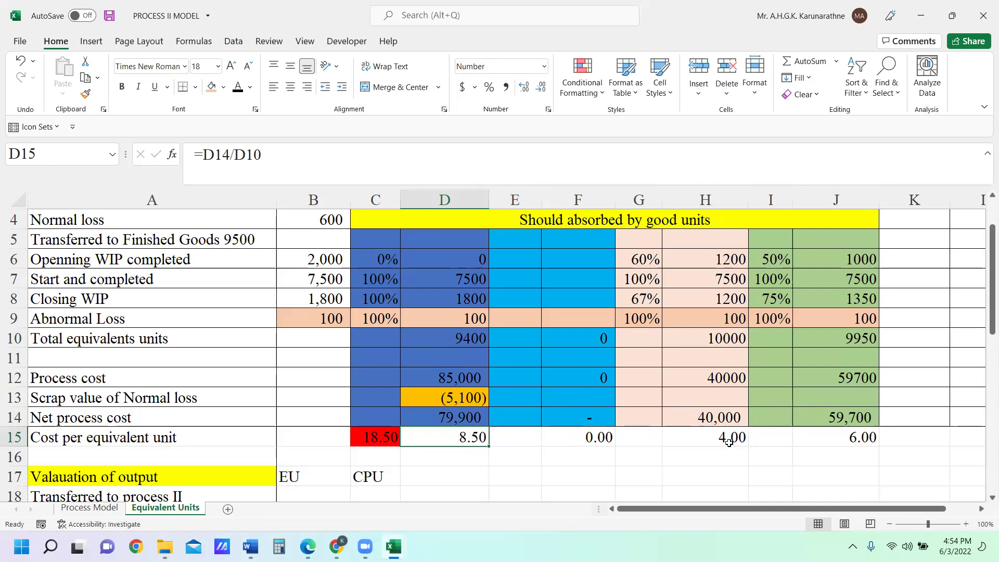
Check the total cost per equivalent unit formula in C15 and the RM, DL and OH unit costs it adds
{"action": "left_click", "coordinate": [382, 446]}
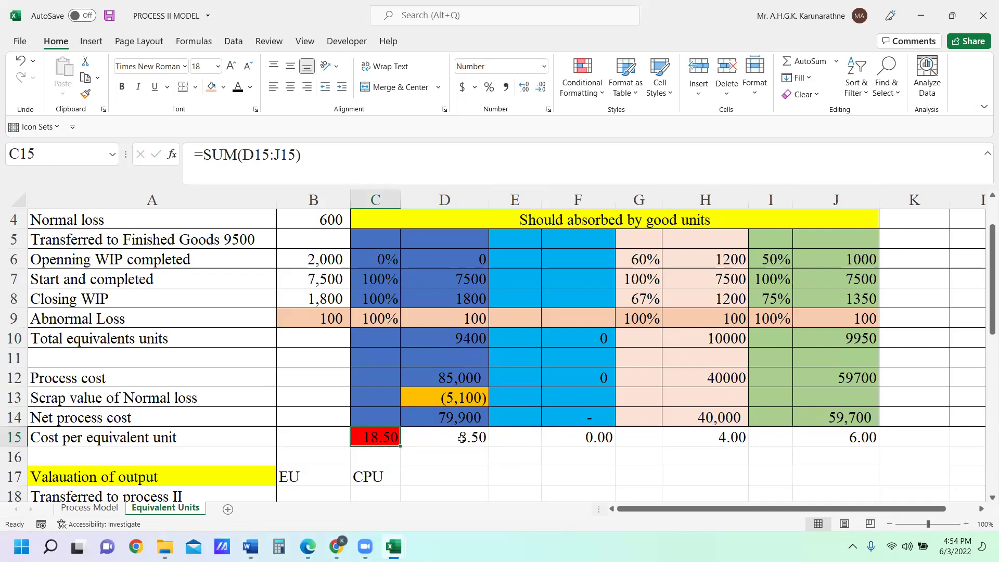
{"action": "left_click", "coordinate": [461, 437]}
{"action": "left_click", "coordinate": [687, 437]}
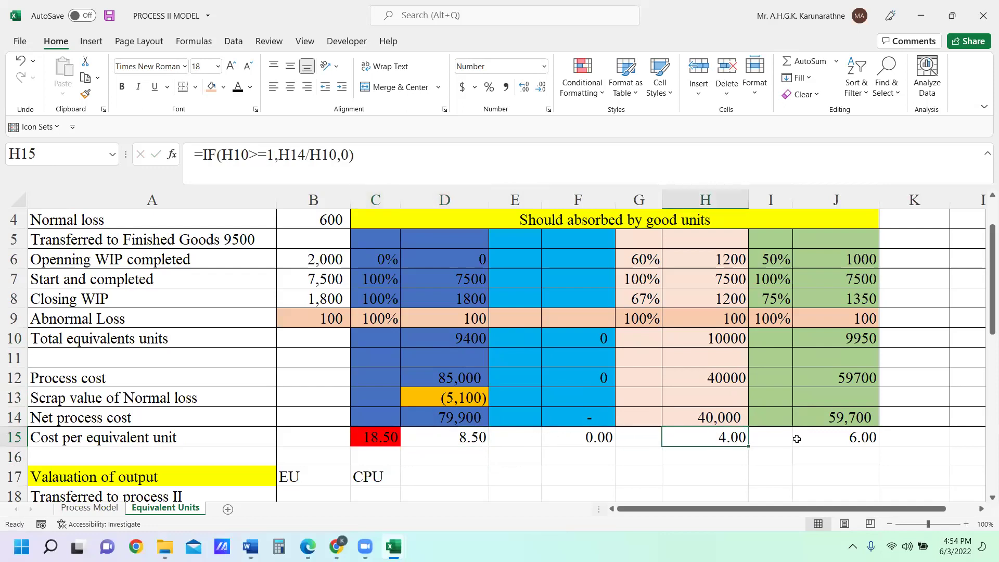
{"action": "left_click", "coordinate": [836, 439]}
{"action": "left_click", "coordinate": [387, 435]}
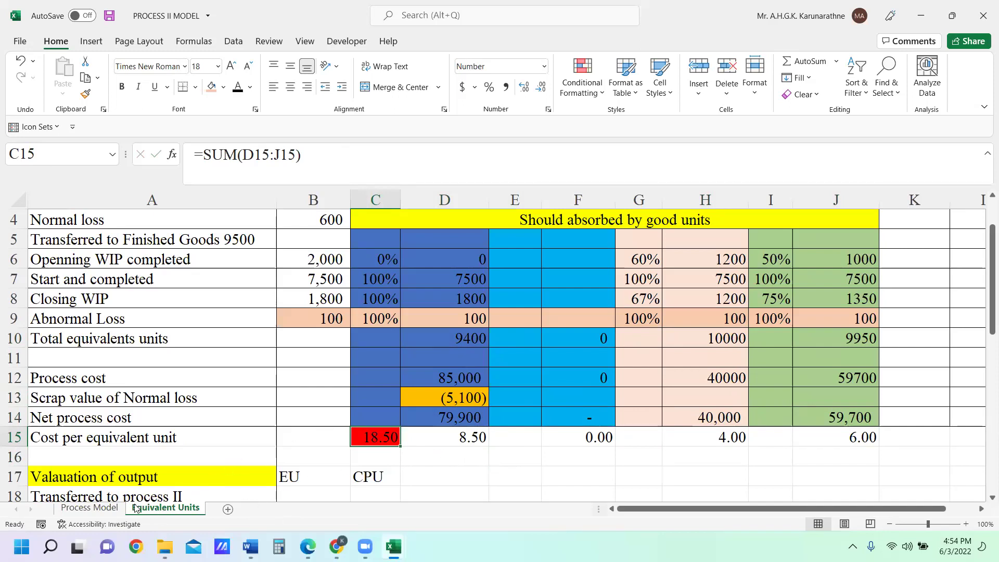
Begin a formula for the Transferred to P II value in L5 of the Process Model sheet
{"action": "left_click", "coordinate": [99, 508]}
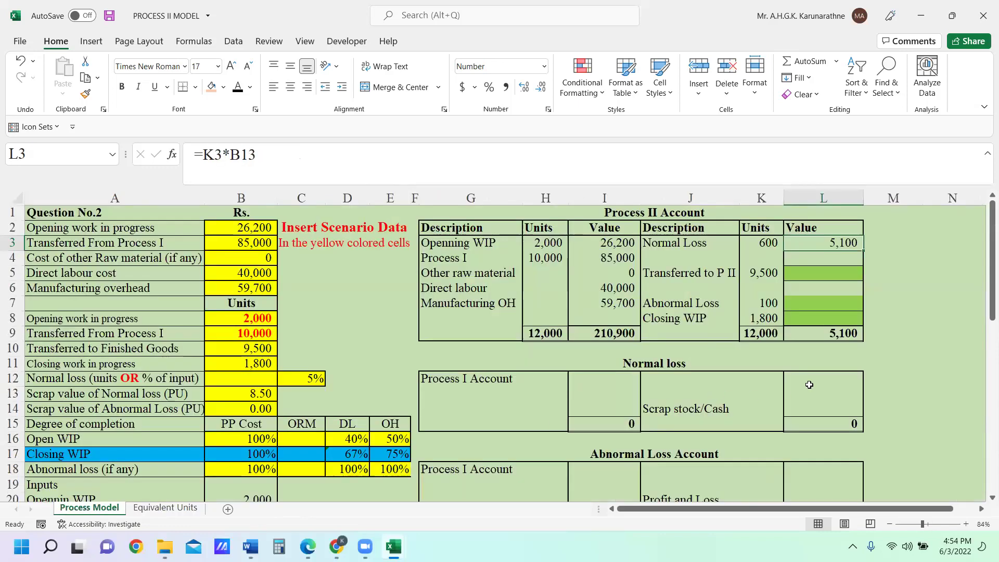
{"action": "left_click", "coordinate": [831, 276]}
{"action": "left_click", "coordinate": [828, 302]}
{"action": "left_click", "coordinate": [834, 273]}
{"action": "left_click", "coordinate": [836, 302]}
{"action": "left_click", "coordinate": [836, 319]}
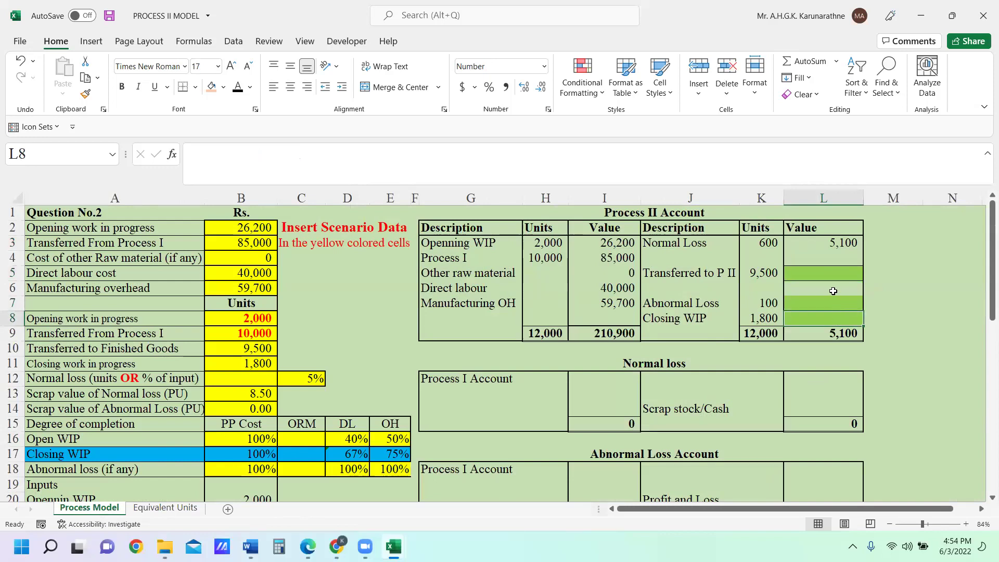
{"action": "left_click", "coordinate": [810, 278]}
{"action": "type", "text": "="}
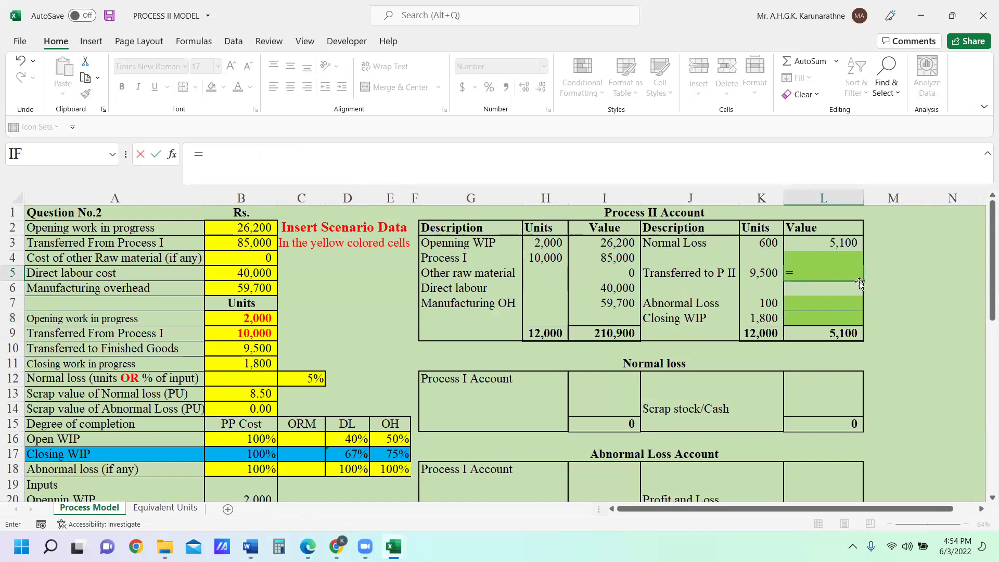
Enter =9500*18.5 as the value of Transferred to P II in the Process II Account
{"action": "type", "text": "9500"}
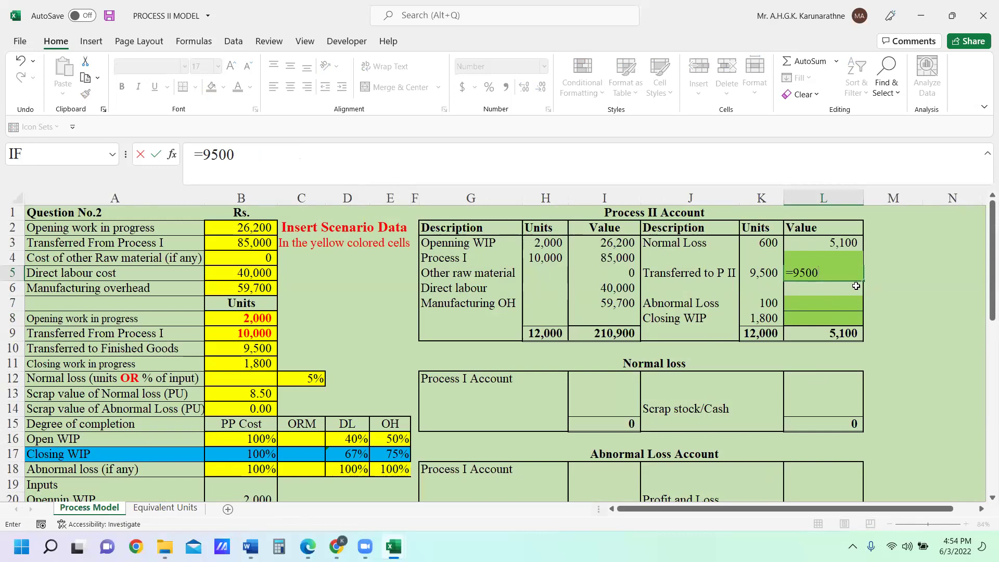
{"action": "type", "text": "*18.5"}
{"action": "key", "text": "Return"}
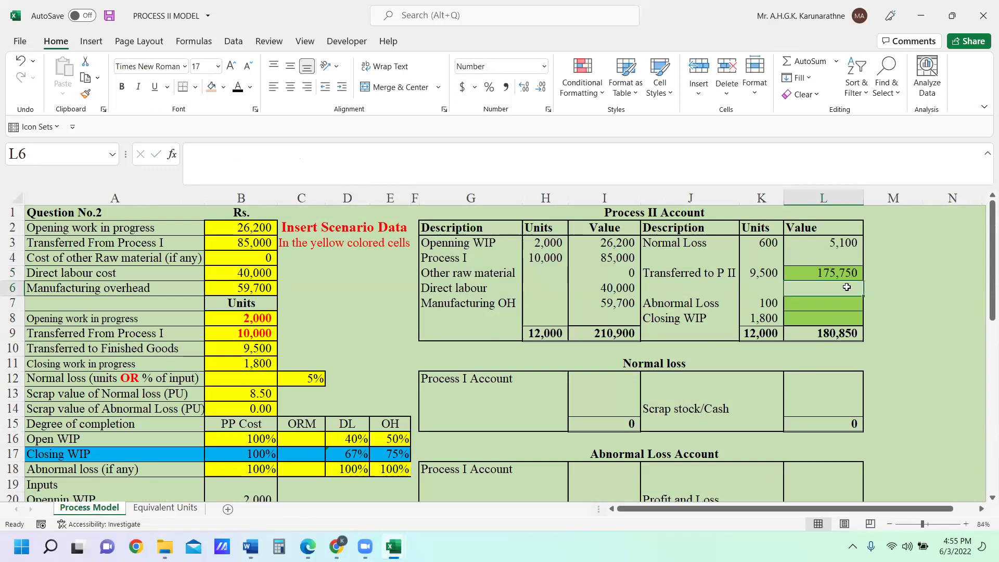
Calculate the Abnormal Loss value in L7 of the Process II Account with the formula =K7*18.5
{"action": "left_click", "coordinate": [818, 302]}
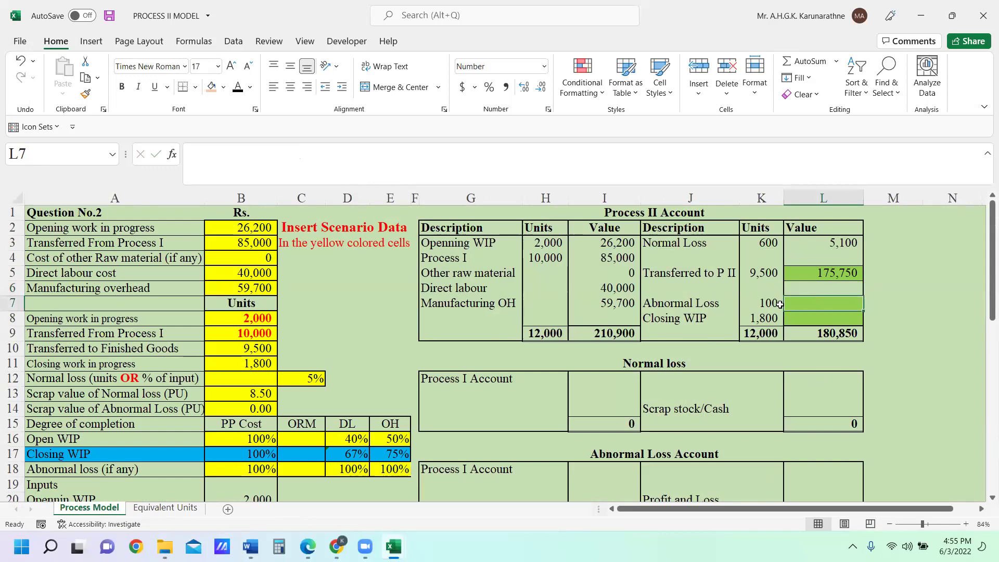
{"action": "type", "text": "="}
{"action": "left_click", "coordinate": [756, 302]}
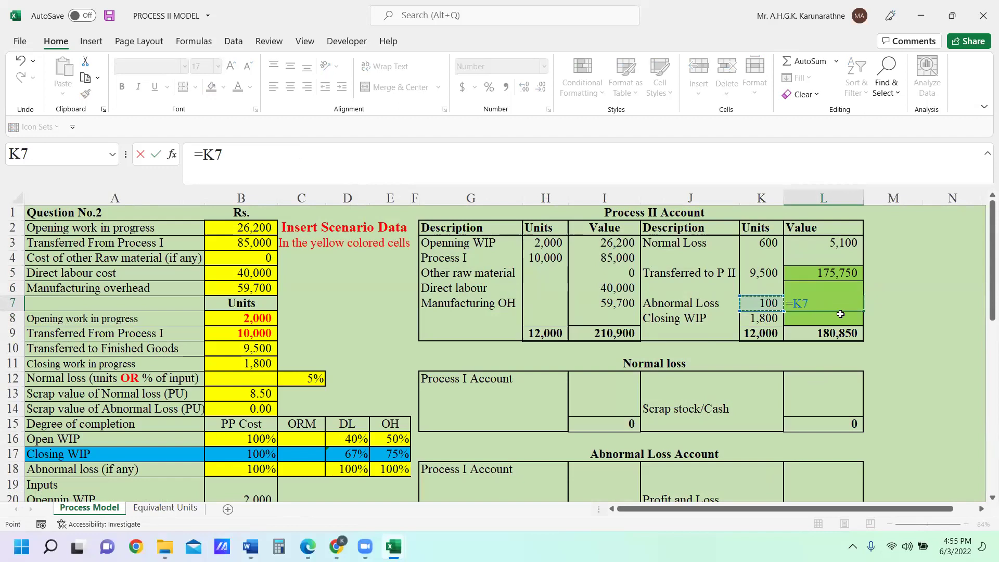
{"action": "type", "text": "*18.5"}
{"action": "key", "text": "Return"}
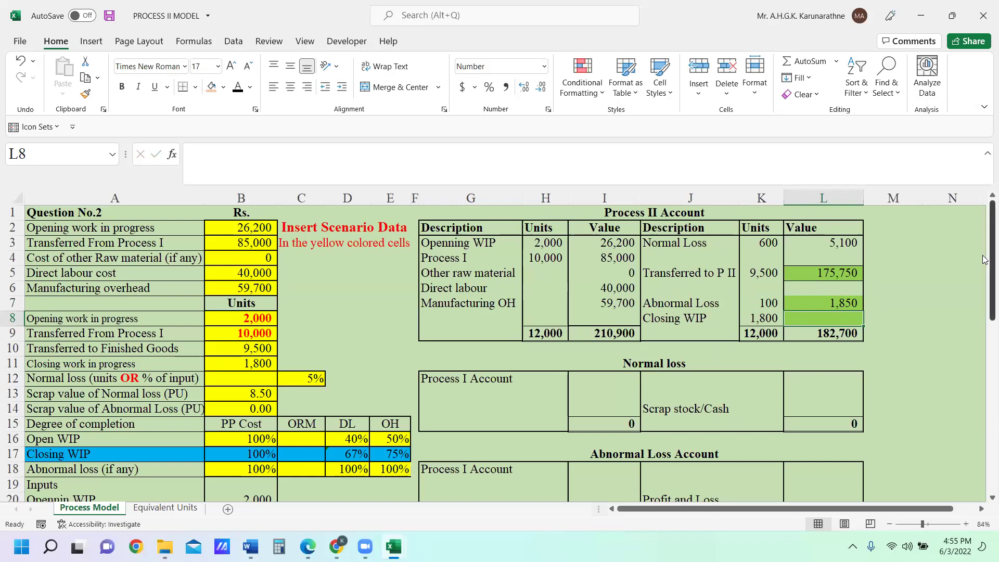
Hide the Valuation of Abnormal loss block on the Equivalent Units sheet by making its font white
{"action": "scroll", "coordinate": [984, 259], "scroll_direction": "down", "scroll_amount": 3}
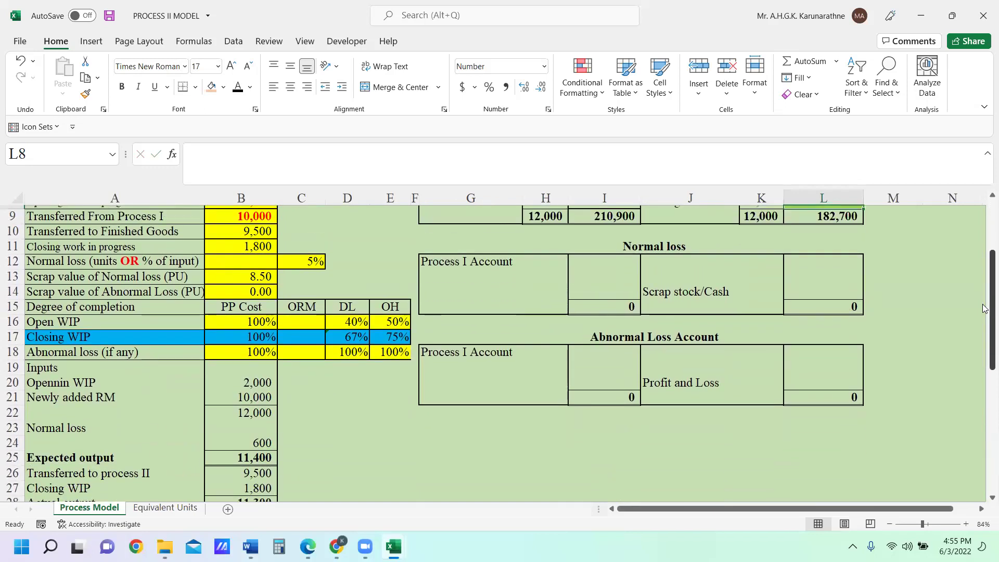
{"action": "left_click", "coordinate": [166, 508]}
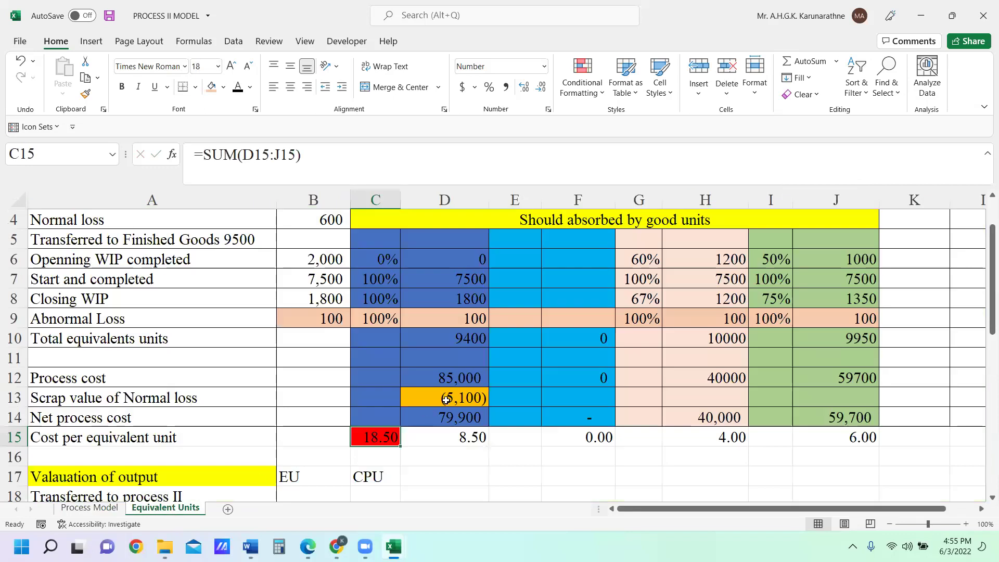
{"action": "scroll", "coordinate": [455, 393], "scroll_direction": "down", "scroll_amount": 4}
{"action": "scroll", "coordinate": [456, 392], "scroll_direction": "down", "scroll_amount": 2}
{"action": "scroll", "coordinate": [454, 394], "scroll_direction": "down", "scroll_amount": 2}
{"action": "scroll", "coordinate": [315, 334], "scroll_direction": "up", "scroll_amount": 1}
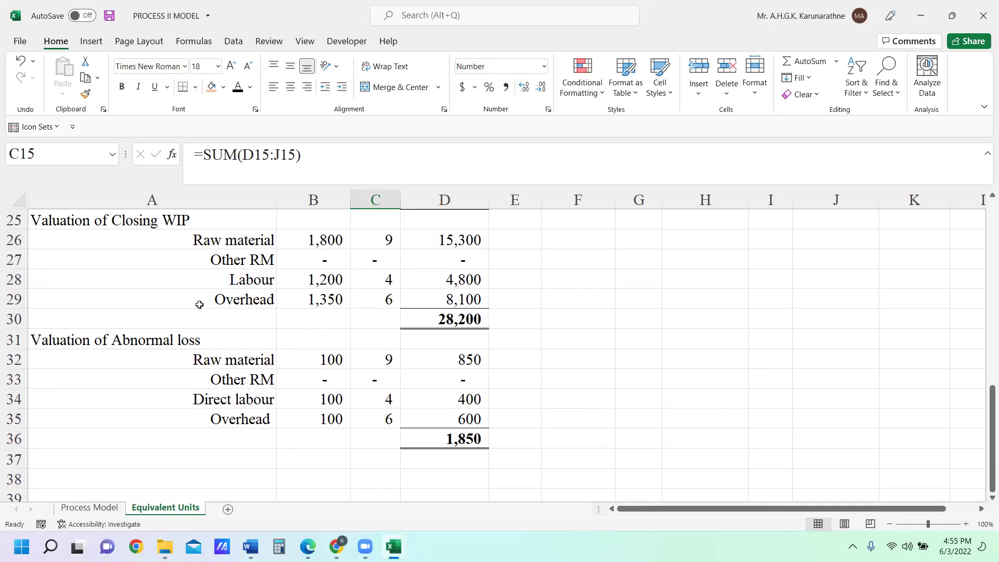
{"action": "left_click_drag", "start_coordinate": [74, 320], "coordinate": [640, 445]}
{"action": "left_click", "coordinate": [325, 299]}
{"action": "left_click_drag", "start_coordinate": [83, 333], "coordinate": [562, 501]}
{"action": "left_click", "coordinate": [252, 90]}
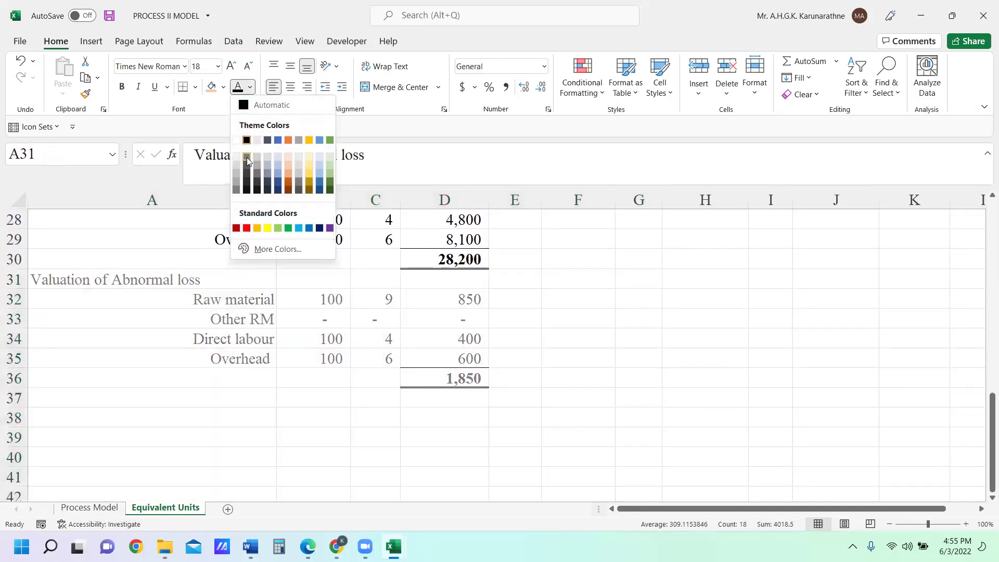
{"action": "left_click", "coordinate": [244, 139]}
{"action": "left_click", "coordinate": [759, 343]}
{"action": "scroll", "coordinate": [598, 312], "scroll_direction": "up", "scroll_amount": 3}
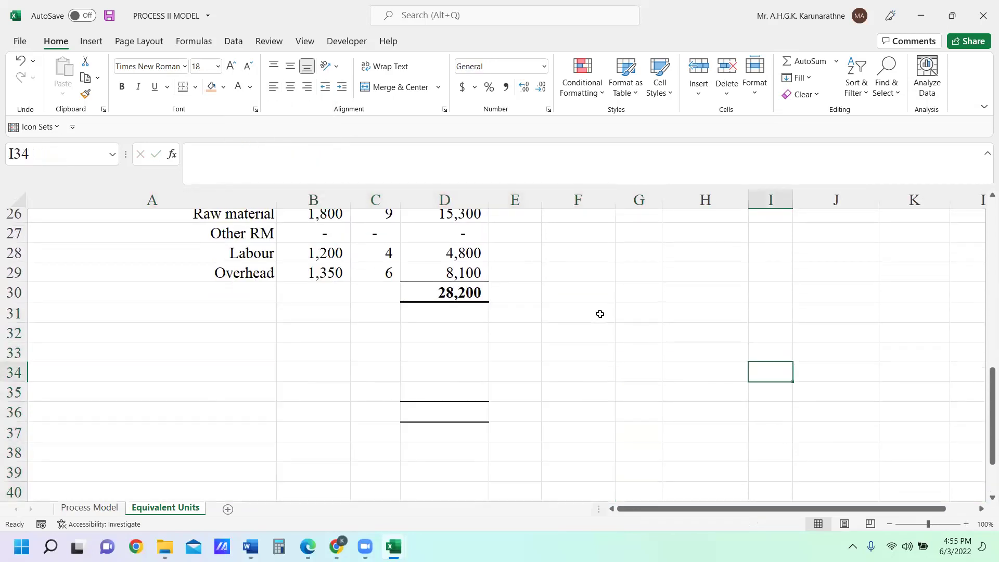
Examine the Closing WIP equivalent units in row 8 and the costs per equivalent unit in row 15 for material, labour and overhead
{"action": "scroll", "coordinate": [576, 316], "scroll_direction": "down", "scroll_amount": 2}
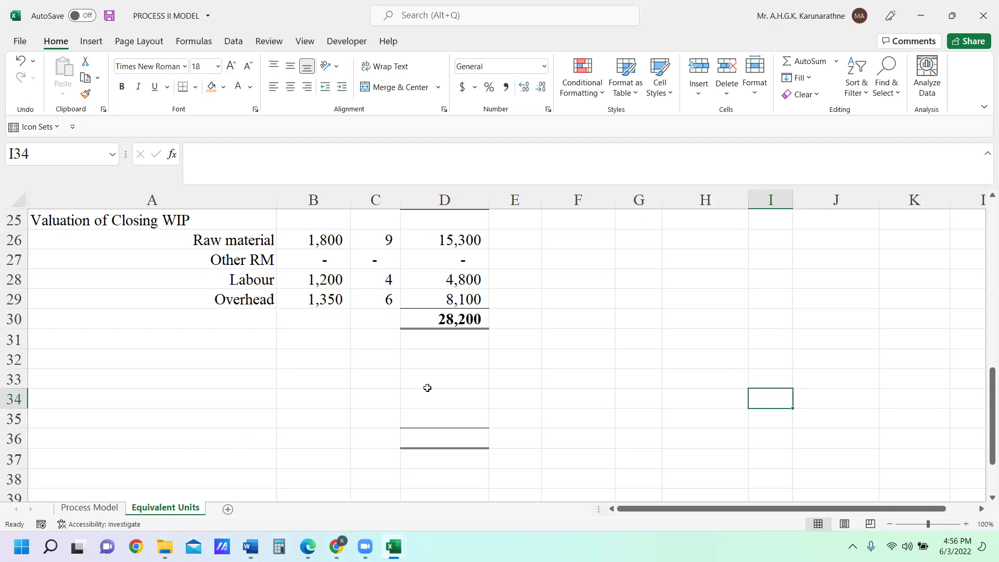
{"action": "scroll", "coordinate": [427, 387], "scroll_direction": "up", "scroll_amount": 7}
{"action": "left_click_drag", "start_coordinate": [65, 293], "coordinate": [826, 300]}
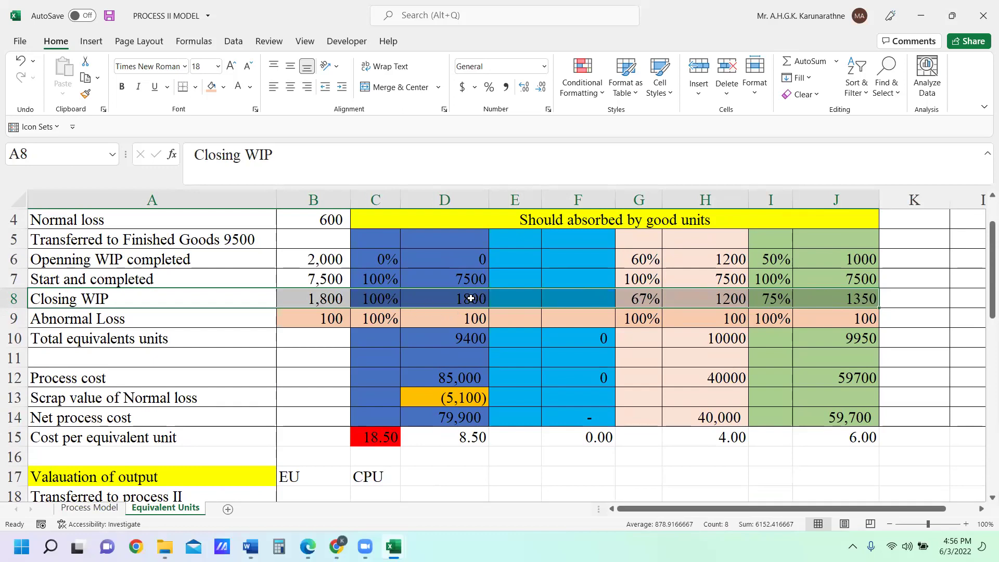
{"action": "left_click", "coordinate": [448, 298]}
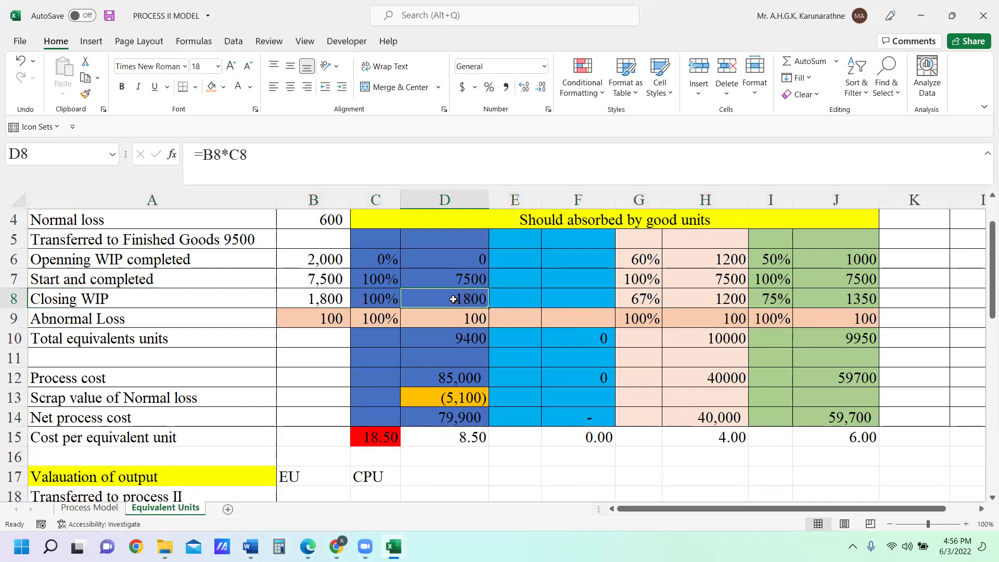
{"action": "left_click", "coordinate": [733, 300]}
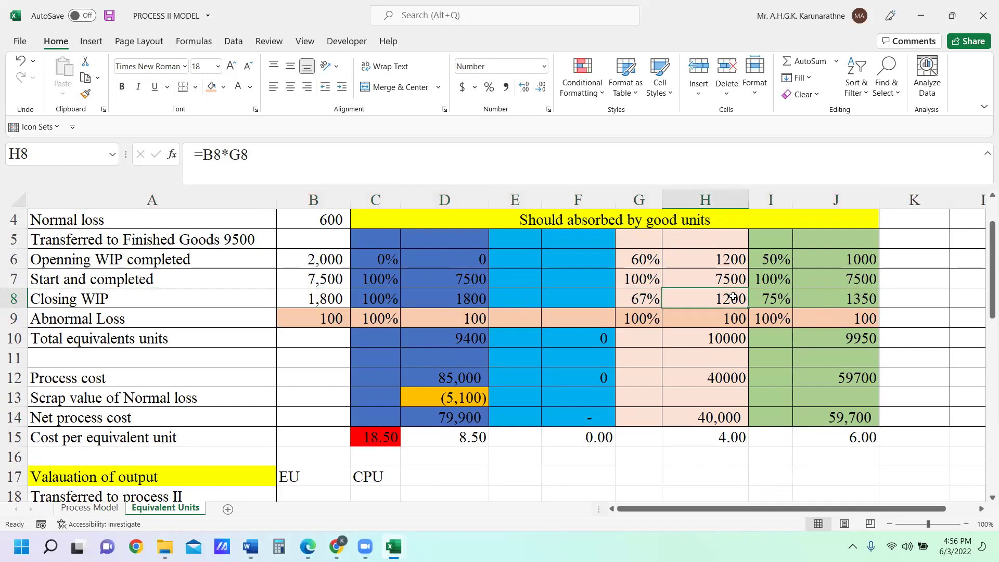
{"action": "left_click", "coordinate": [866, 299]}
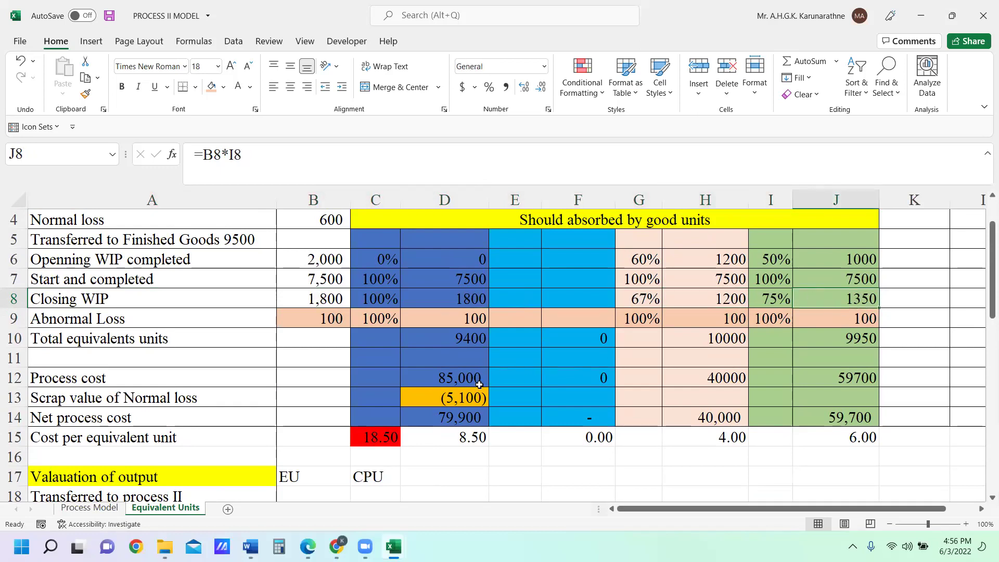
{"action": "scroll", "coordinate": [414, 453], "scroll_direction": "down", "scroll_amount": 5}
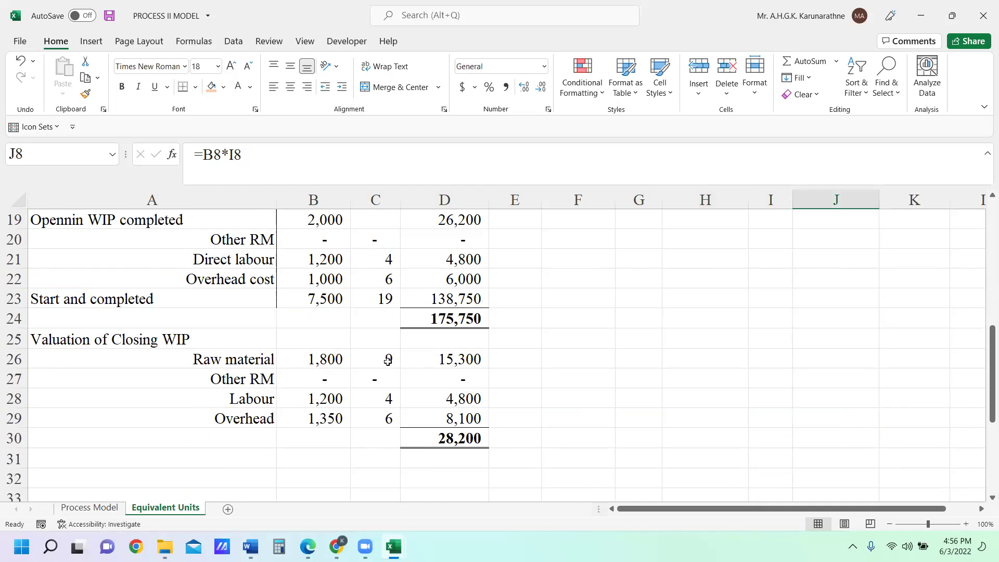
{"action": "left_click", "coordinate": [327, 363]}
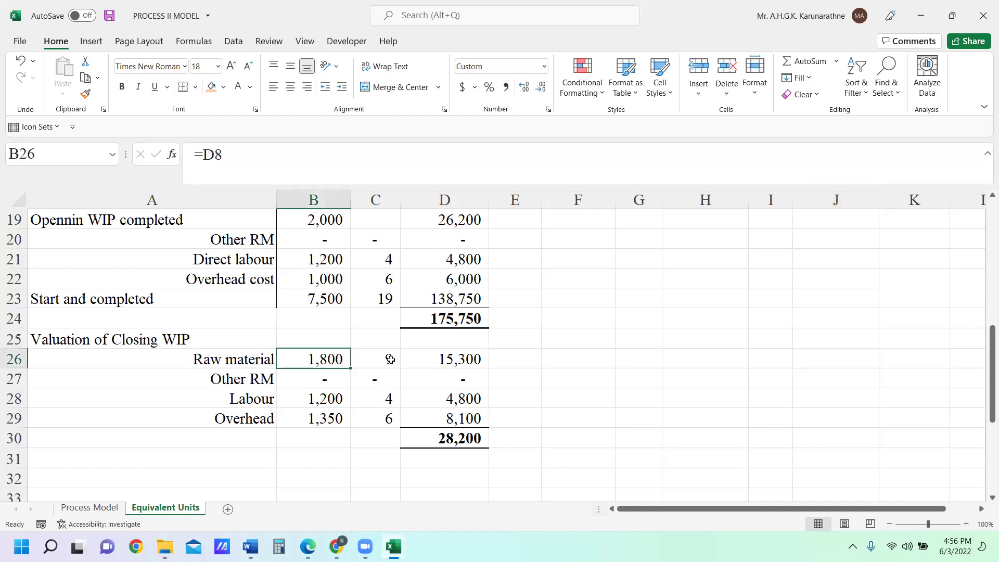
{"action": "scroll", "coordinate": [390, 359], "scroll_direction": "up", "scroll_amount": 3}
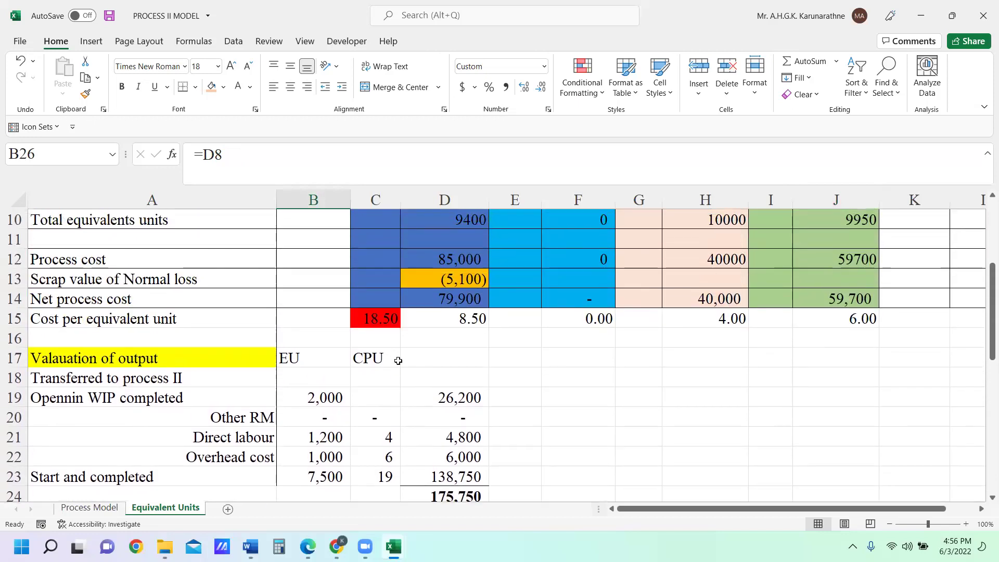
{"action": "left_click", "coordinate": [456, 321]}
{"action": "left_click", "coordinate": [741, 318]}
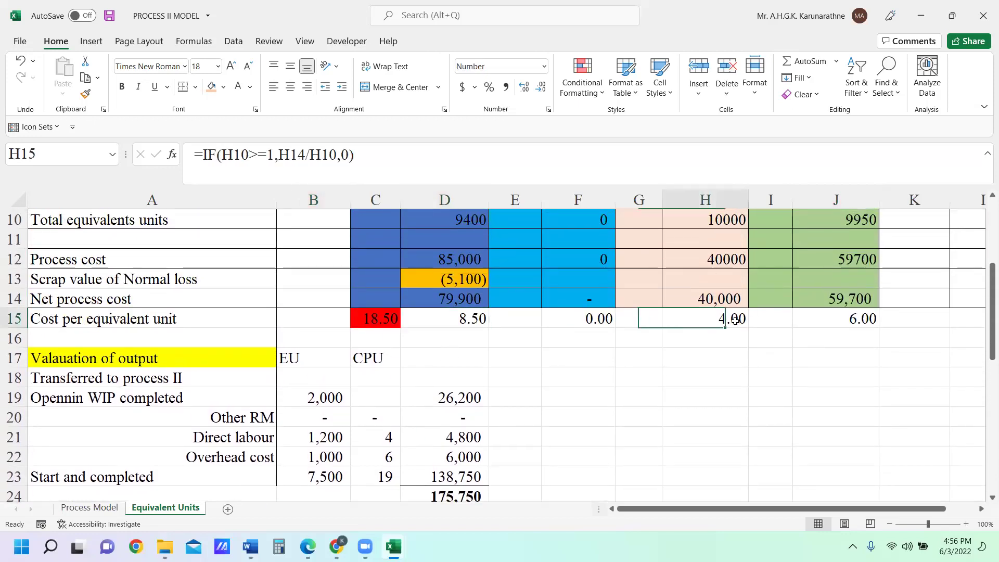
{"action": "left_click", "coordinate": [840, 326]}
{"action": "scroll", "coordinate": [729, 354], "scroll_direction": "down", "scroll_amount": 3}
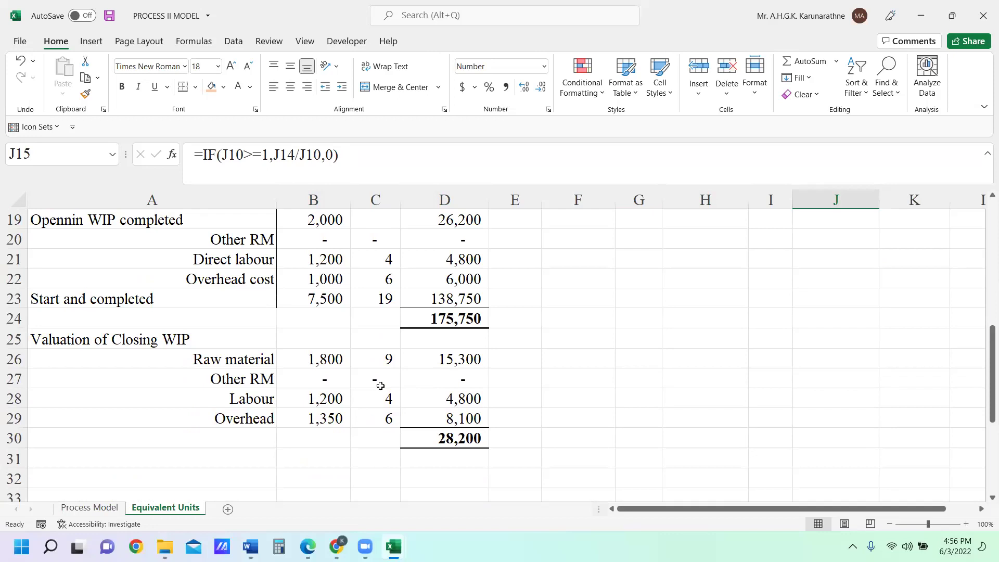
Show the raw material cost per unit in the Closing WIP valuation with two decimals, and check the other rates and the total
{"action": "left_click", "coordinate": [385, 359]}
{"action": "left_click", "coordinate": [524, 87]}
{"action": "left_click", "coordinate": [525, 91]}
{"action": "left_click", "coordinate": [380, 400]}
{"action": "left_click", "coordinate": [380, 420]}
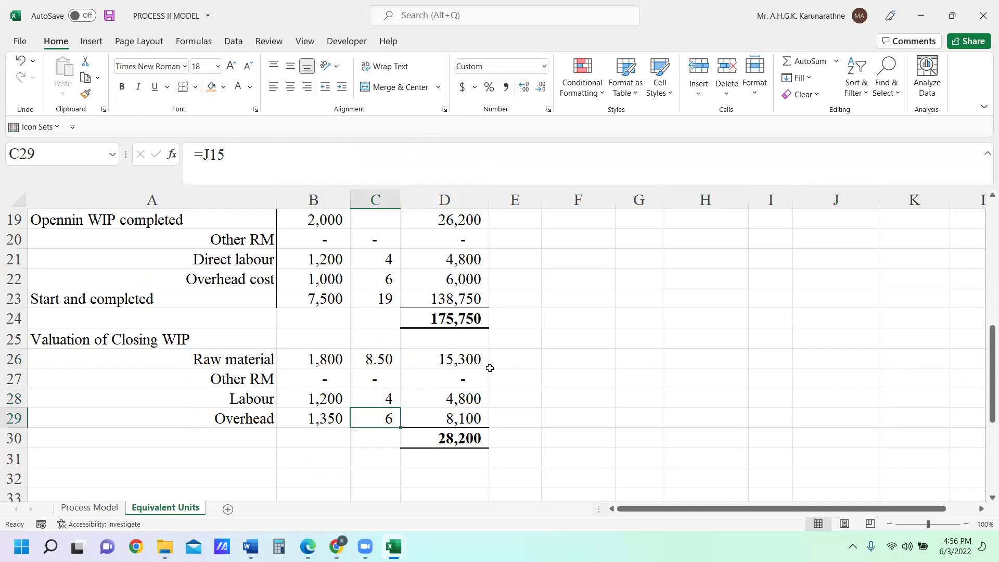
{"action": "left_click", "coordinate": [461, 358]}
{"action": "left_click", "coordinate": [465, 432]}
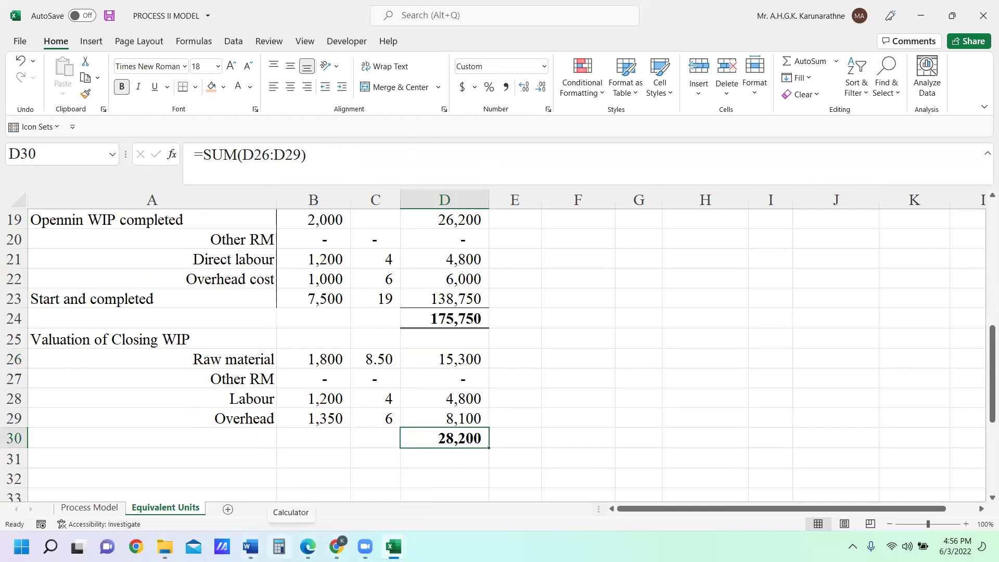
Look at the Process I Account in the PROCESS I MODEL workbook, and return to the PROCESS II MODEL workbook
{"action": "mouse_move", "coordinate": [393, 546]}
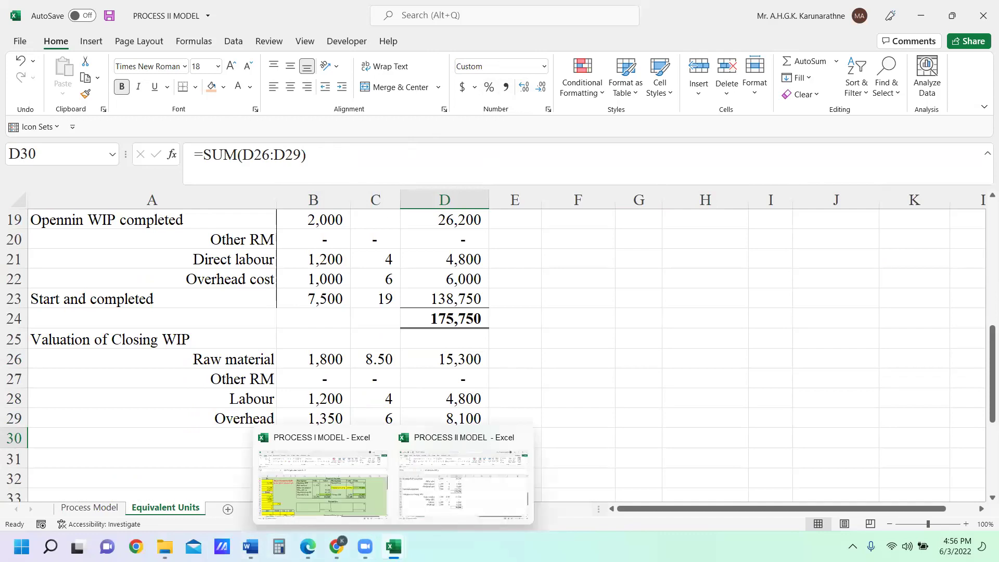
{"action": "left_click", "coordinate": [368, 505]}
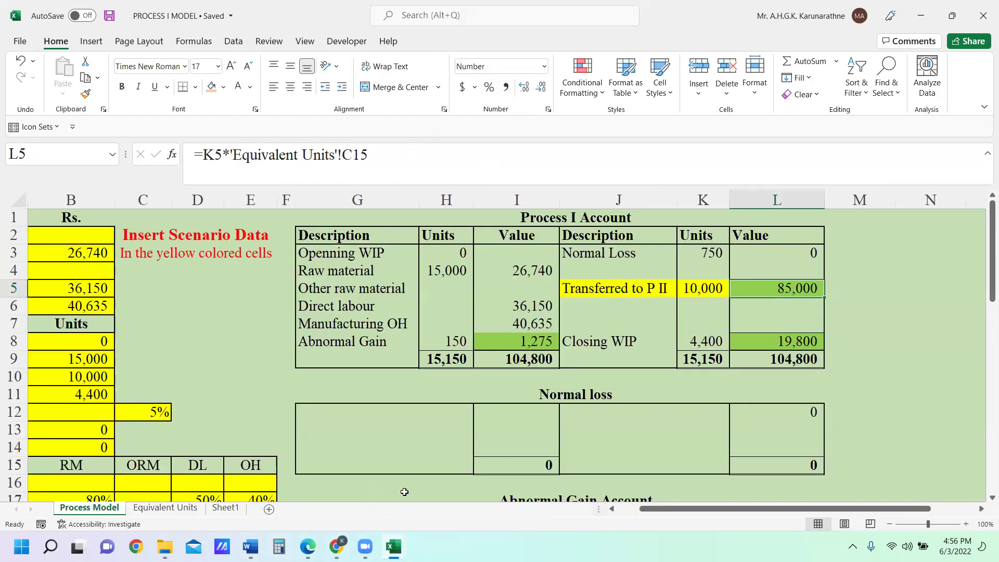
{"action": "mouse_move", "coordinate": [391, 544]}
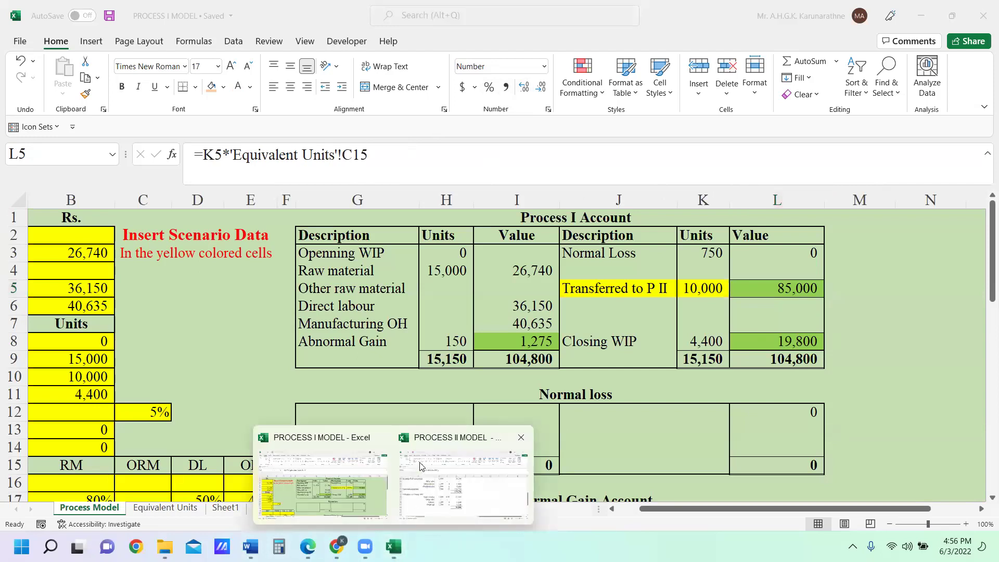
{"action": "left_click", "coordinate": [438, 438]}
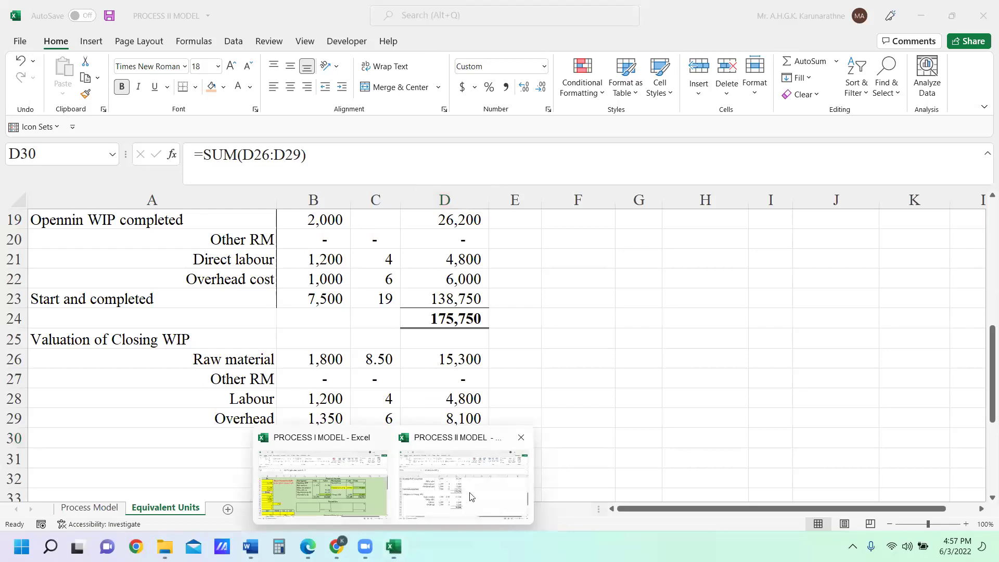
{"action": "left_click", "coordinate": [393, 546]}
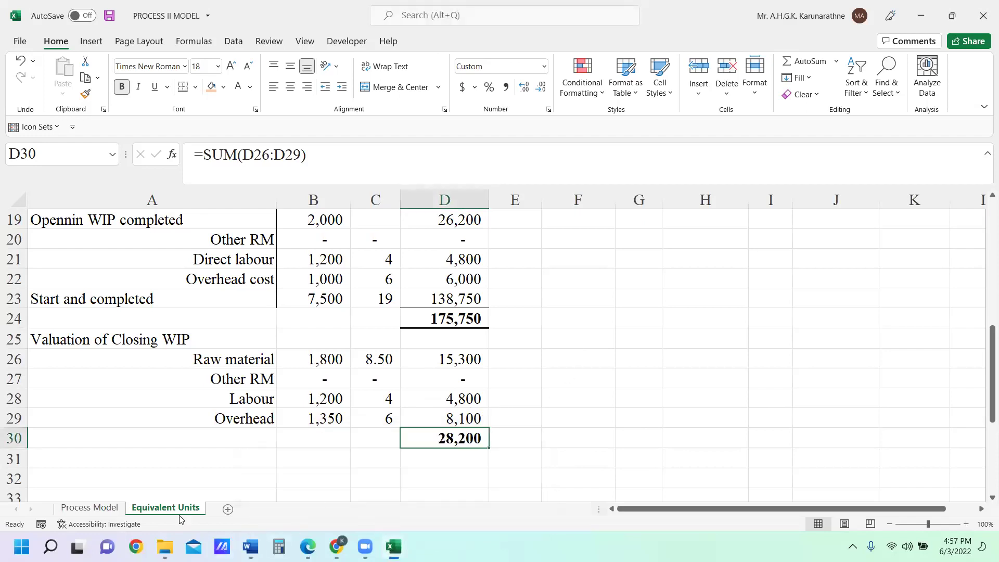
Enter 28200 as the Closing WIP value in the Process II Account on the Process Model sheet
{"action": "left_click", "coordinate": [105, 508]}
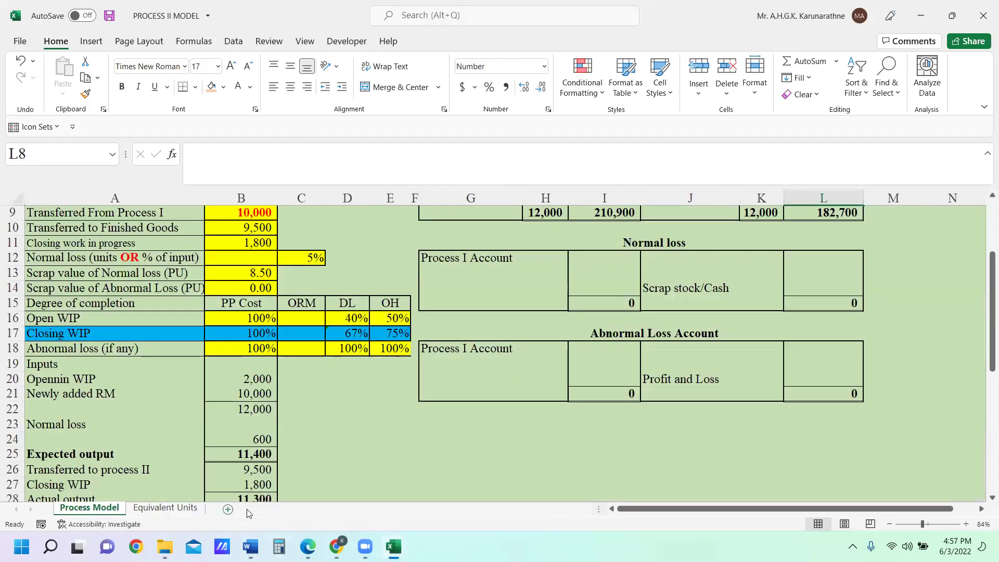
{"action": "left_click", "coordinate": [190, 508]}
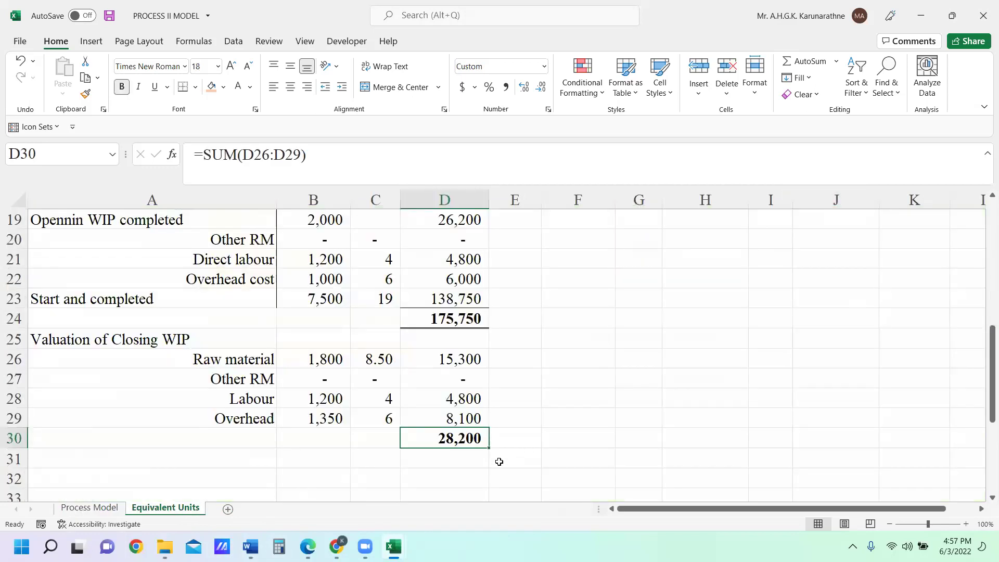
{"action": "left_click", "coordinate": [89, 507]}
{"action": "scroll", "coordinate": [799, 349], "scroll_direction": "up", "scroll_amount": 3}
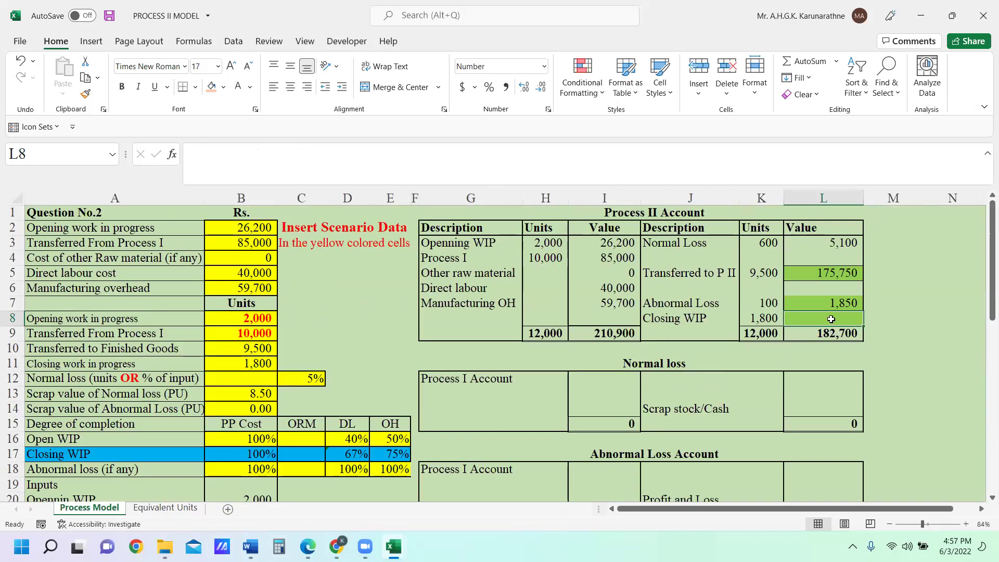
{"action": "type", "text": "28200"}
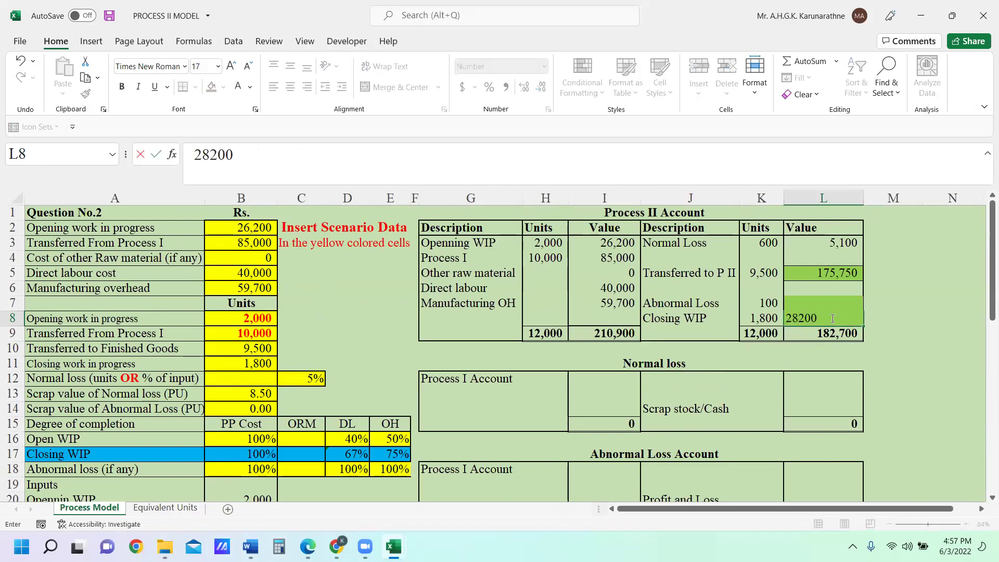
{"action": "key", "text": "Return"}
Clear the Transferred to P II value in L5 and bring up the output valuation on the Equivalent Units sheet
{"action": "left_click", "coordinate": [844, 272]}
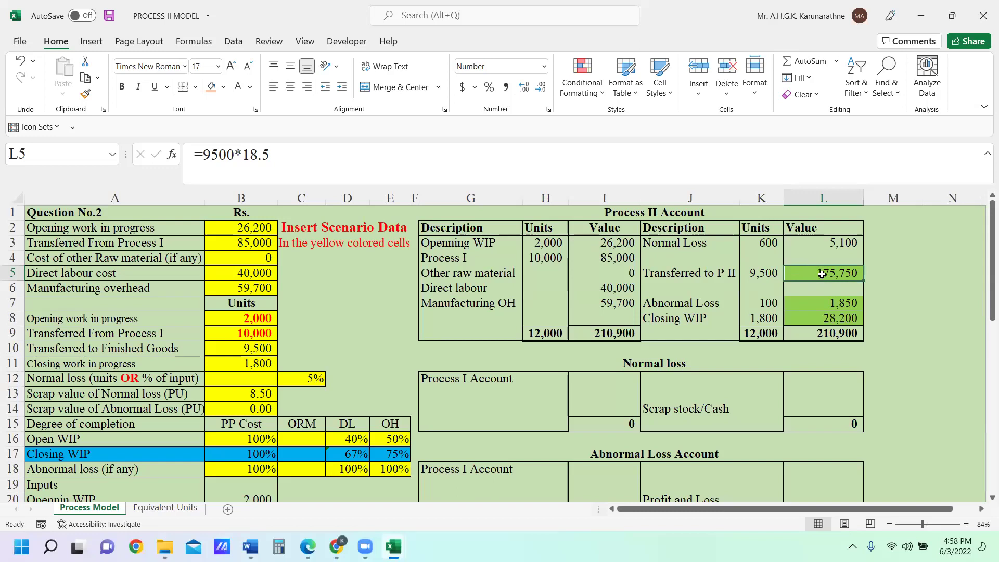
{"action": "key", "text": "Delete"}
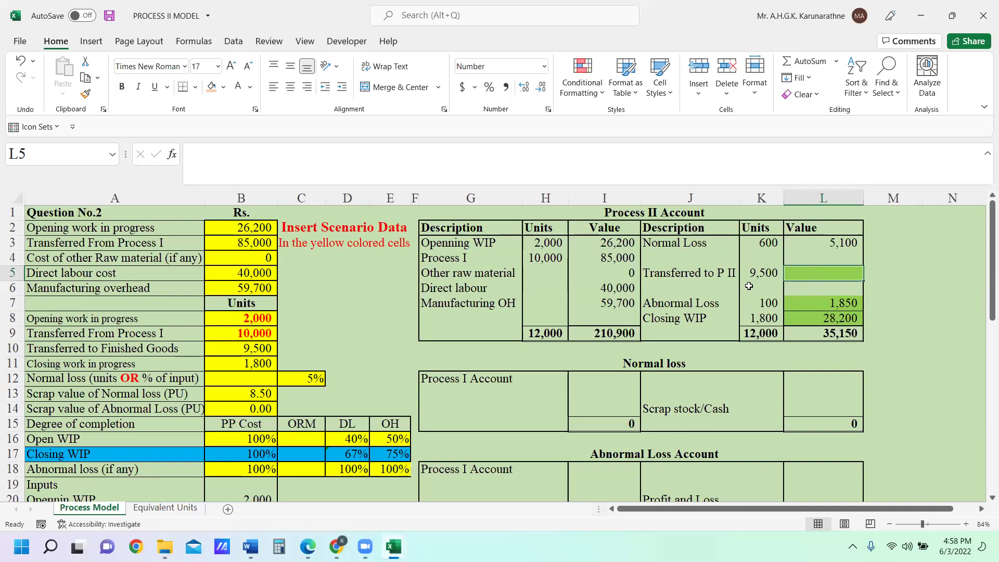
{"action": "scroll", "coordinate": [463, 408], "scroll_direction": "down", "scroll_amount": 6}
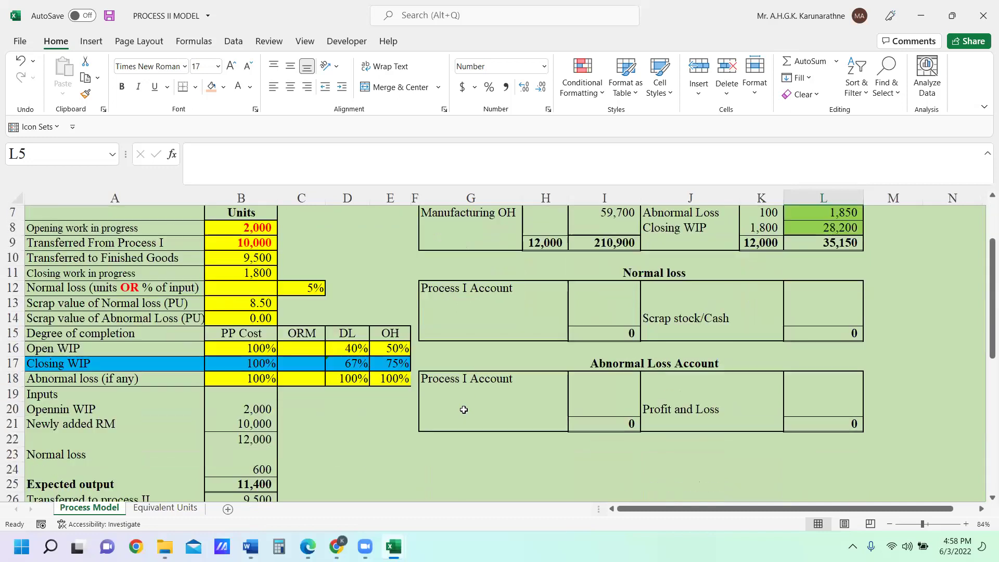
{"action": "left_click", "coordinate": [178, 509]}
{"action": "scroll", "coordinate": [416, 339], "scroll_direction": "up", "scroll_amount": 1}
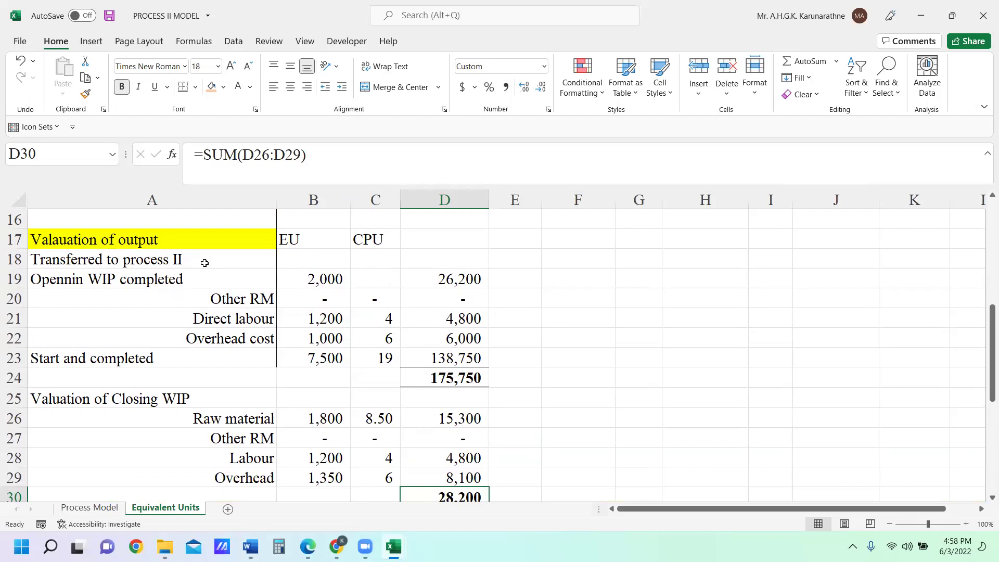
{"action": "left_click", "coordinate": [260, 262]}
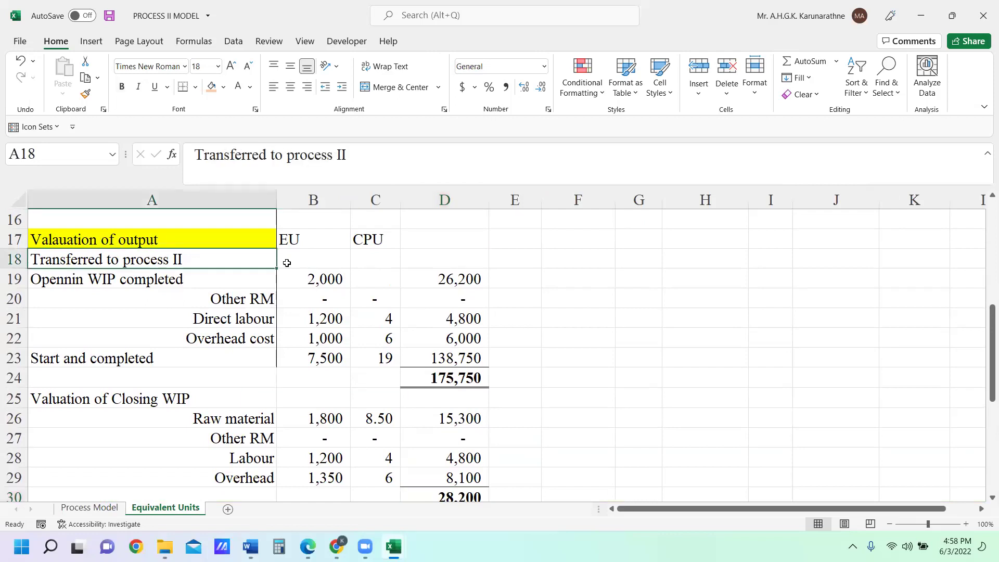
{"action": "type", "text": "9500"}
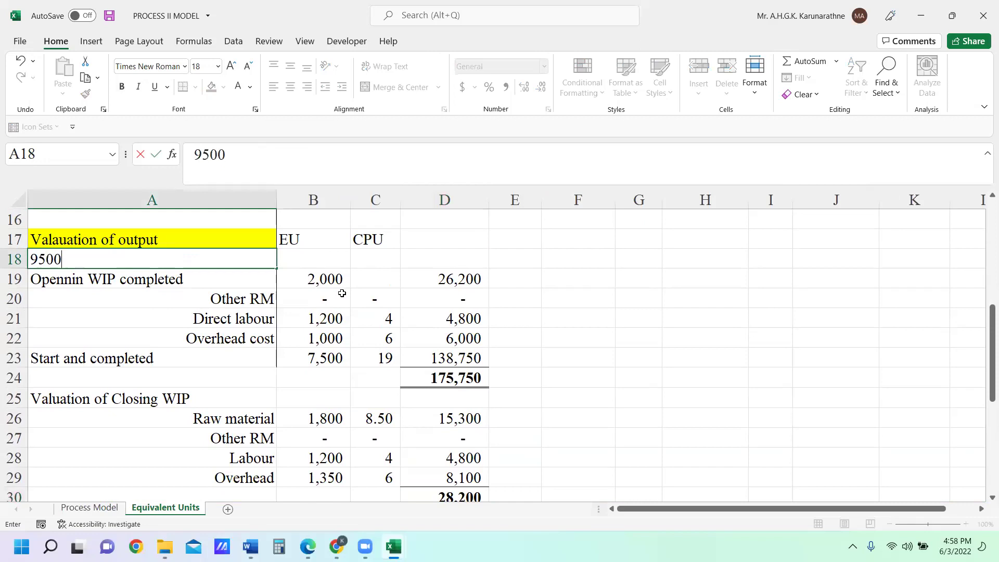
{"action": "key", "text": "Return"}
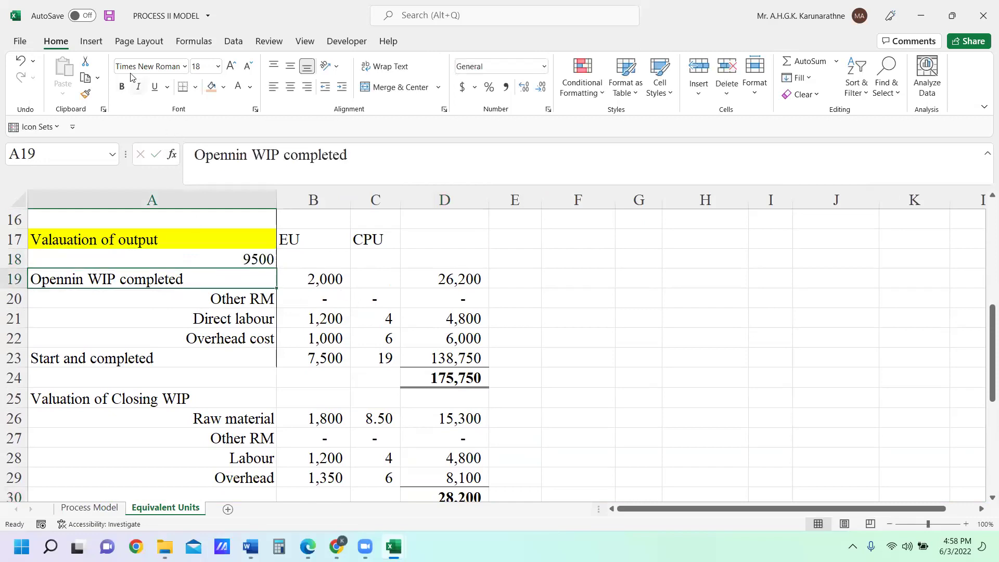
{"action": "left_click", "coordinate": [21, 60]}
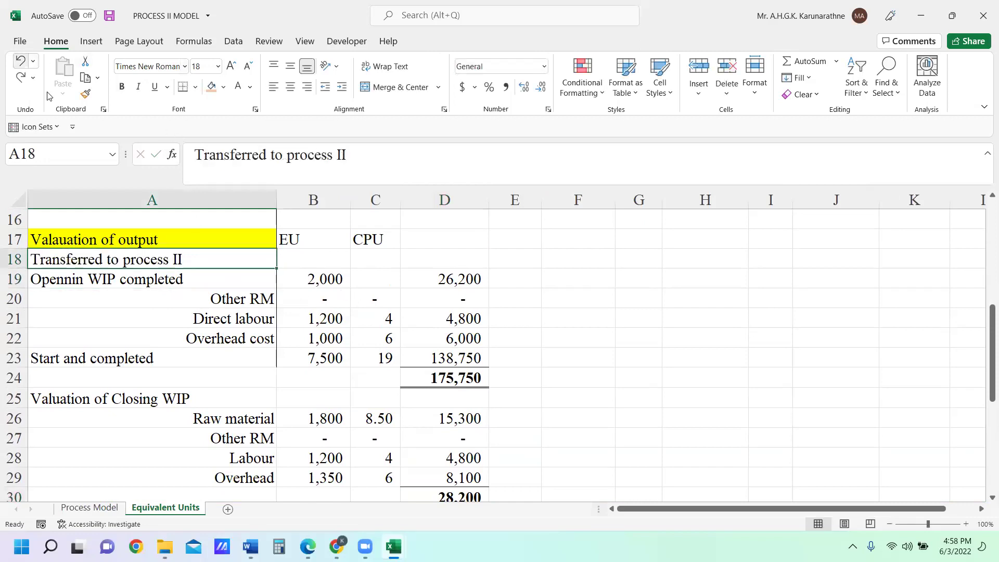
Append 9500 to the "Transferred to process II" label in A18
{"action": "double_click", "coordinate": [229, 259]}
{"action": "type", "text": "9500"}
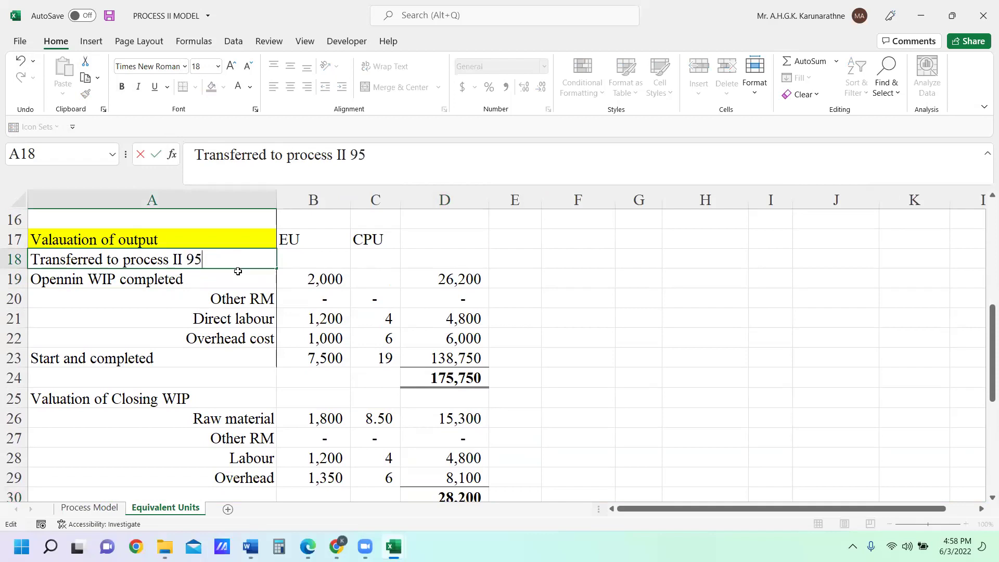
{"action": "key", "text": "Return"}
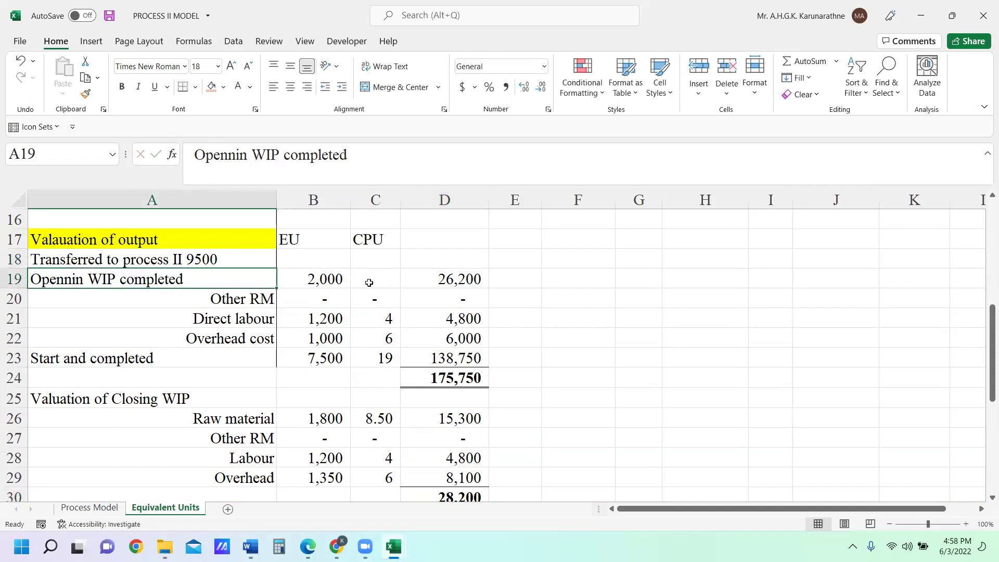
Check the opening WIP units and trace their value to I3 of the Process II Account, and return to the output valuation
{"action": "left_click", "coordinate": [335, 279]}
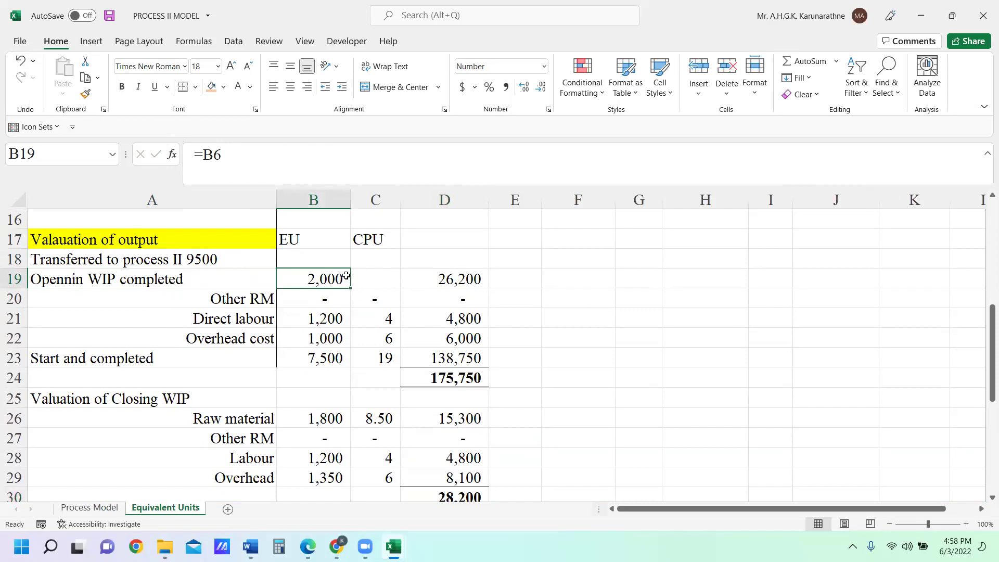
{"action": "left_click", "coordinate": [460, 279]}
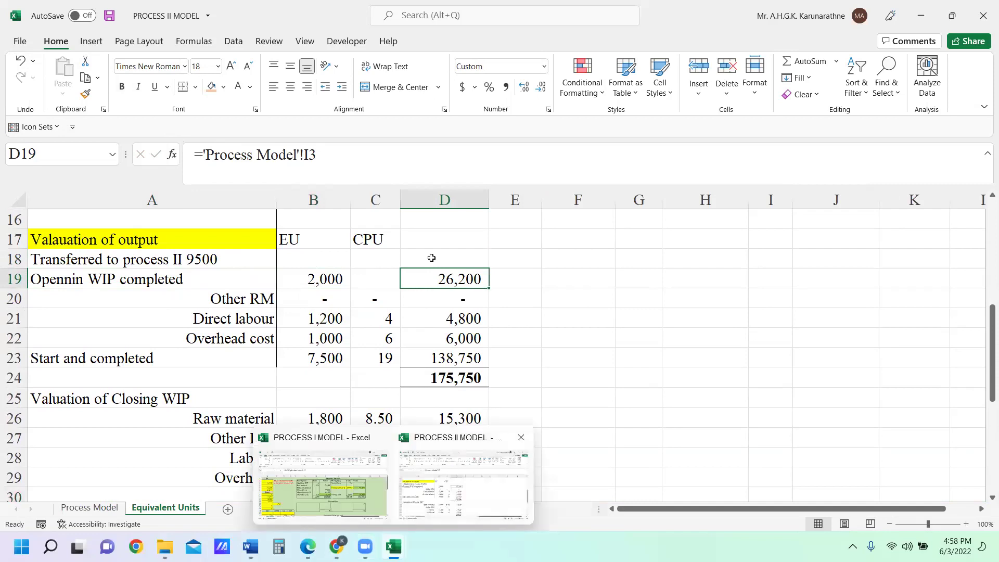
{"action": "left_click", "coordinate": [90, 507]}
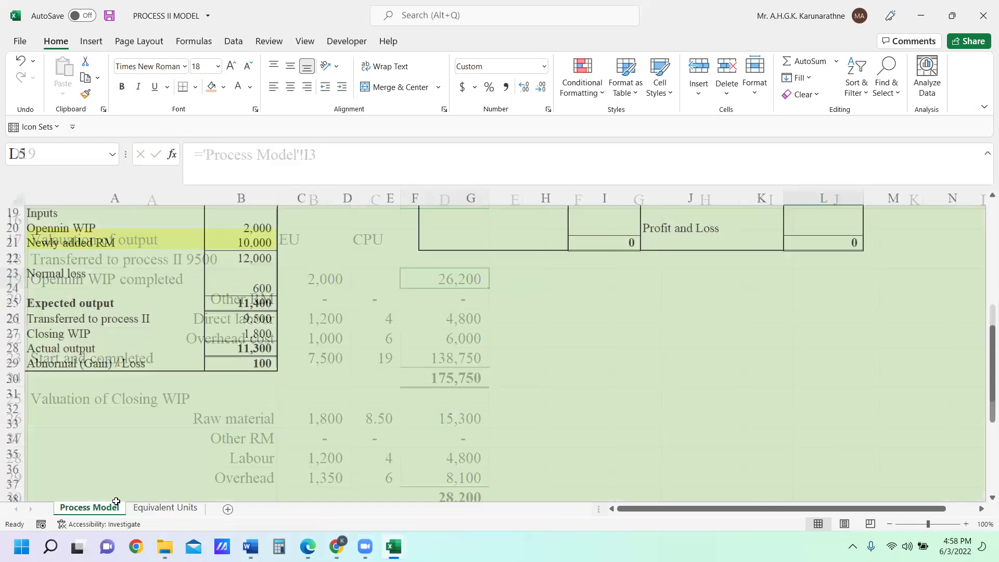
{"action": "scroll", "coordinate": [578, 281], "scroll_direction": "up", "scroll_amount": 1}
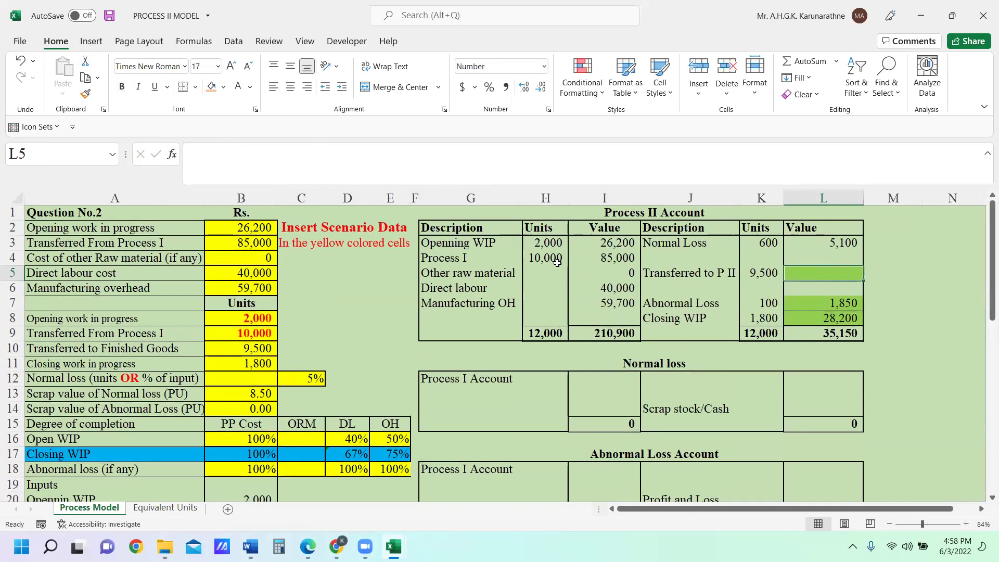
{"action": "left_click", "coordinate": [608, 244]}
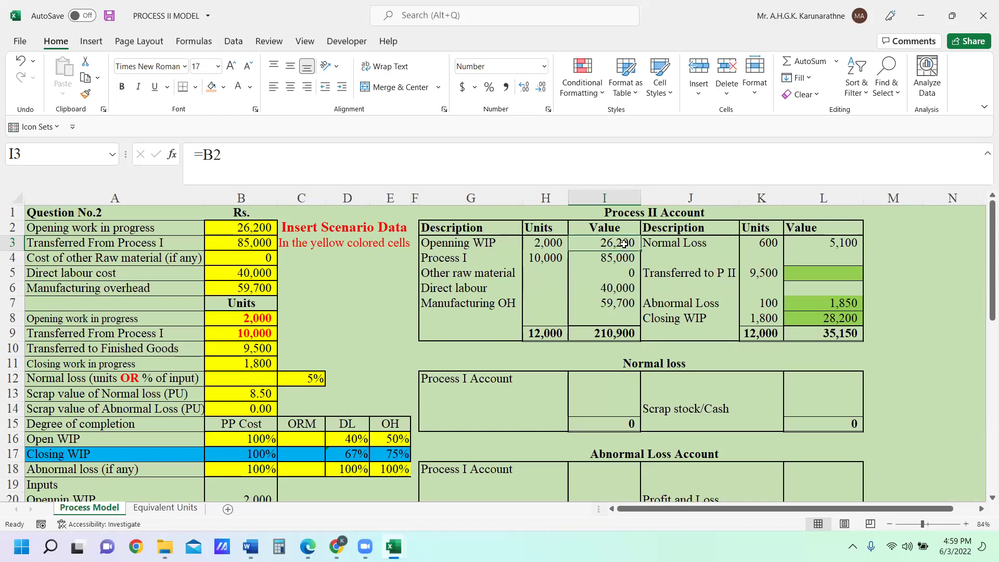
{"action": "left_click", "coordinate": [165, 507]}
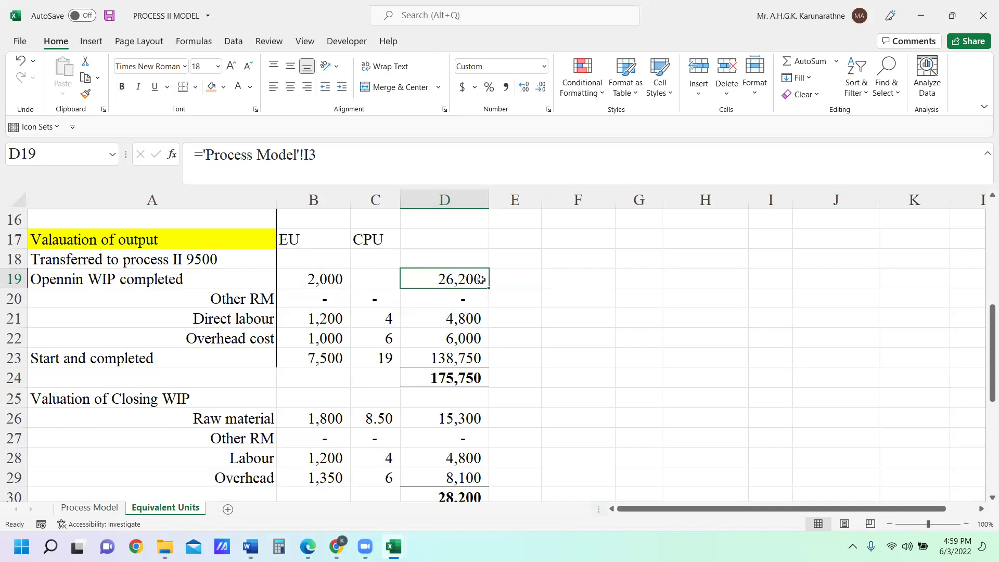
Examine the equivalent units, unit costs and value formulas for completing opening WIP, covering other raw material, direct labour and overhead
{"action": "left_click", "coordinate": [336, 280]}
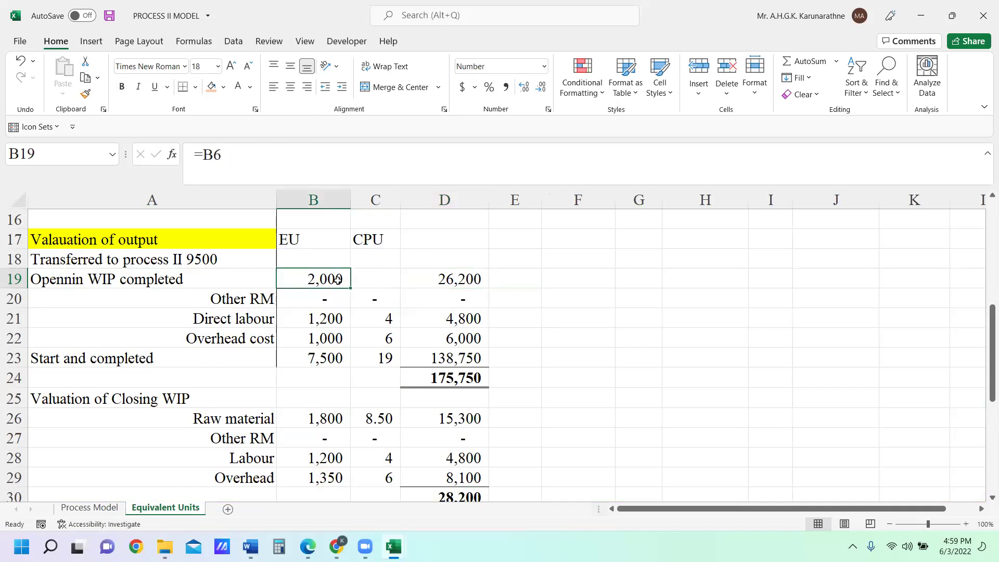
{"action": "left_click_drag", "start_coordinate": [339, 317], "coordinate": [339, 339]}
{"action": "left_click", "coordinate": [332, 297]}
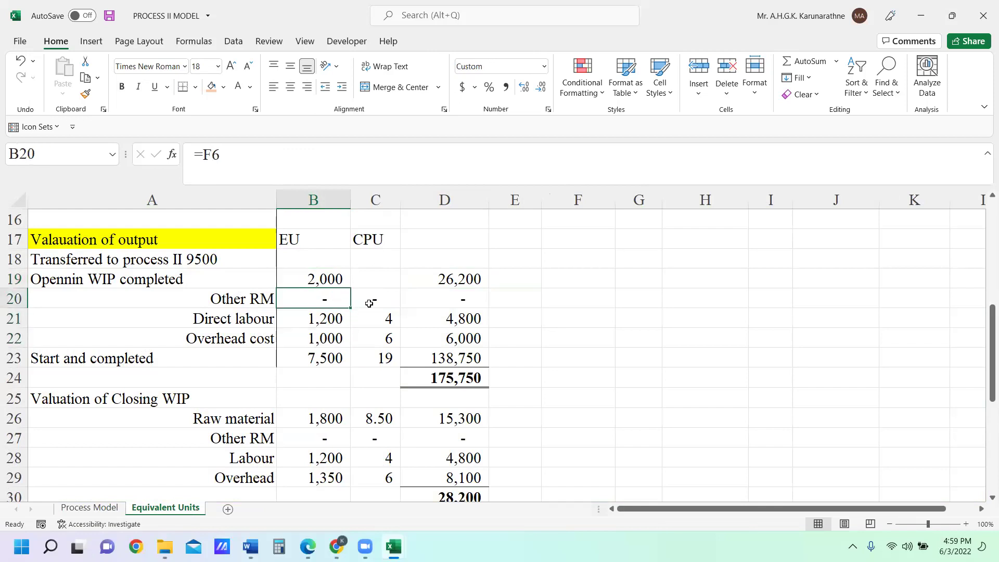
{"action": "left_click", "coordinate": [370, 303]}
{"action": "left_click", "coordinate": [340, 319]}
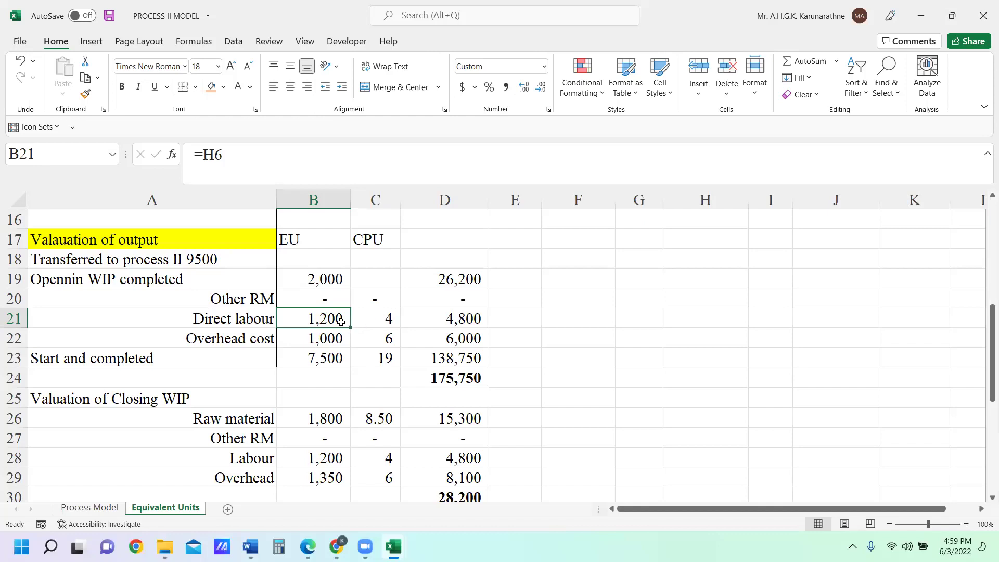
{"action": "left_click", "coordinate": [337, 339]}
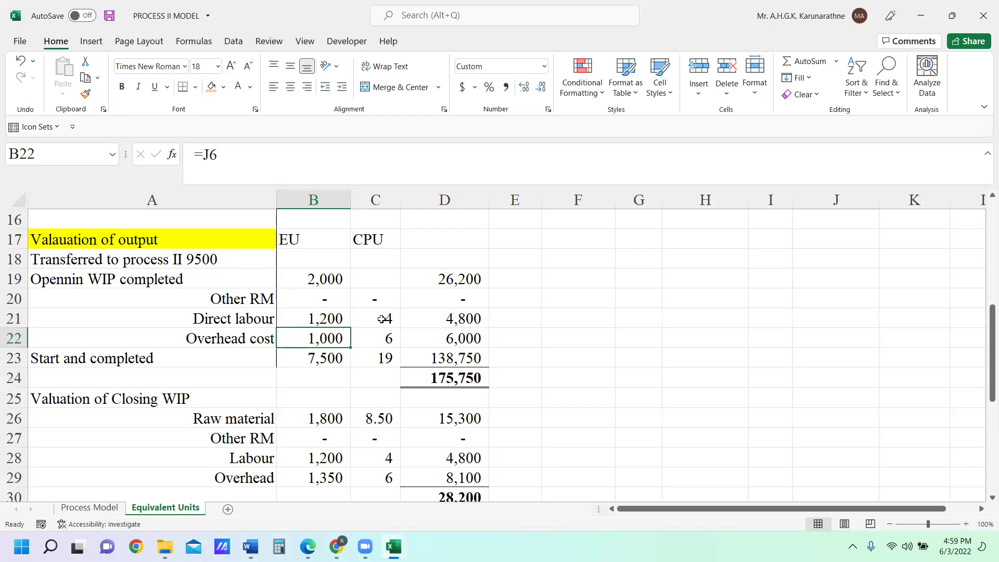
{"action": "left_click", "coordinate": [339, 321]}
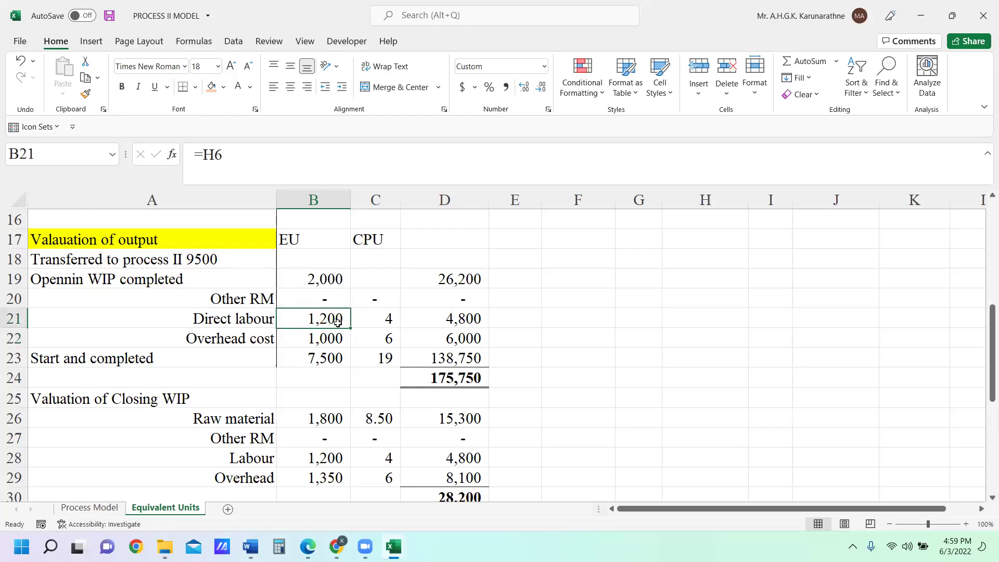
{"action": "left_click", "coordinate": [378, 321]}
{"action": "left_click", "coordinate": [379, 335]}
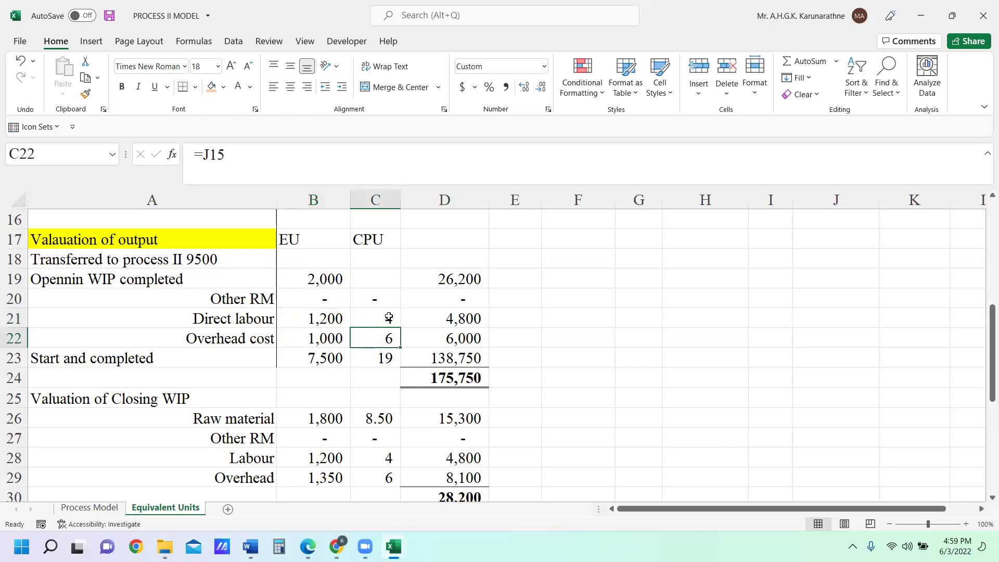
{"action": "left_click", "coordinate": [389, 317]}
{"action": "left_click", "coordinate": [381, 336]}
{"action": "left_click", "coordinate": [455, 319]}
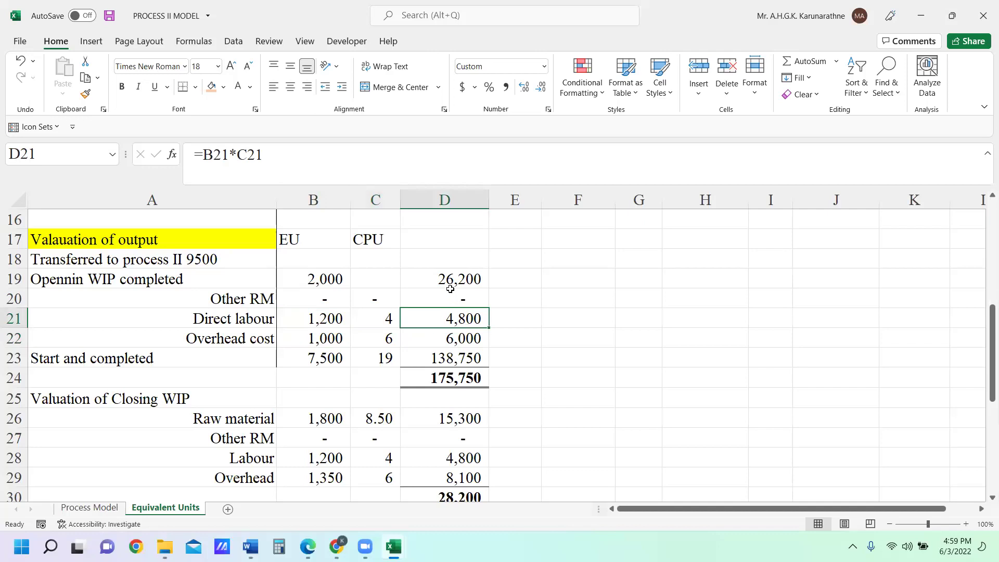
{"action": "left_click", "coordinate": [455, 338]}
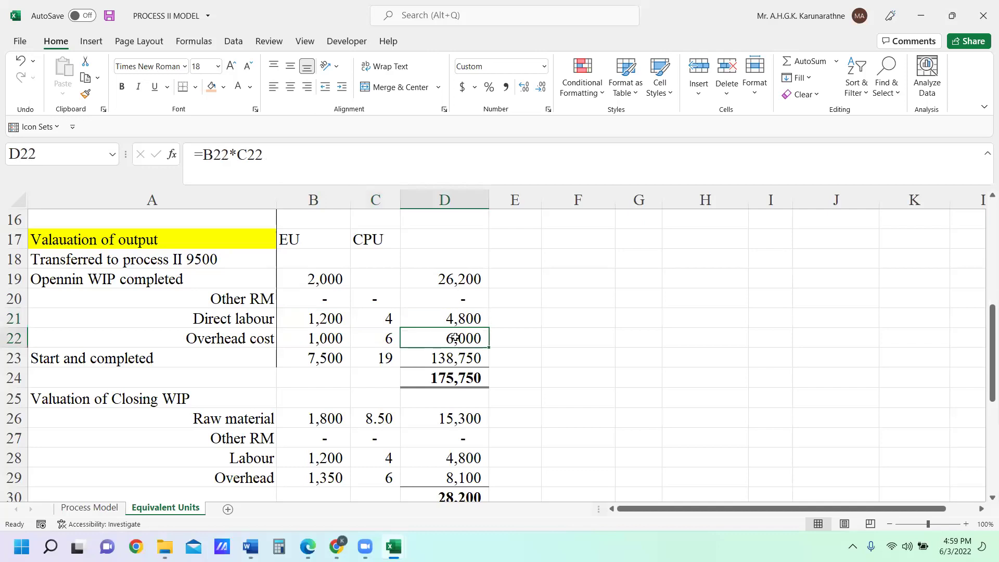
Show the Start and completed cost per unit in C23 with one decimal, and check the values in D19:D23 against the total
{"action": "left_click", "coordinate": [214, 363]}
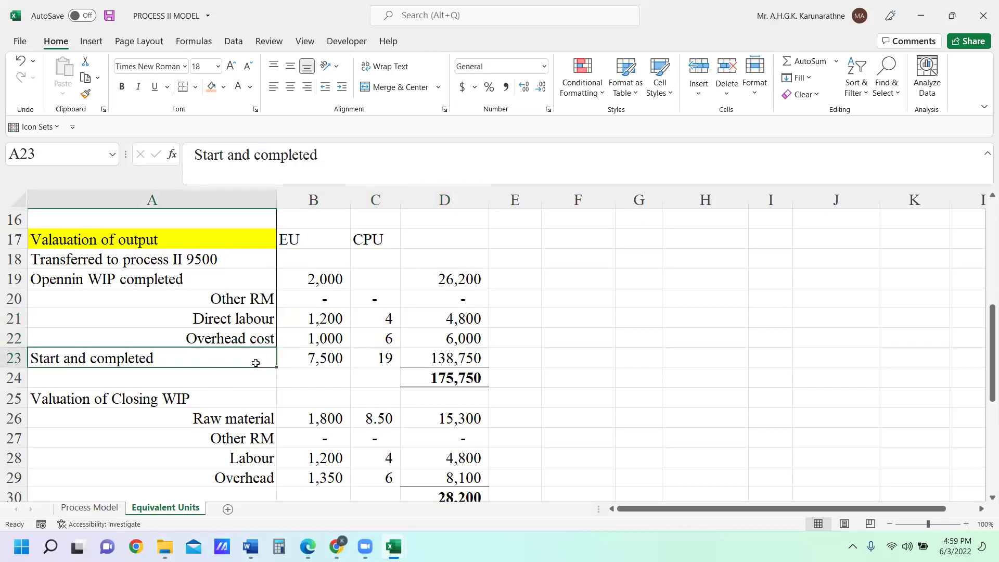
{"action": "left_click", "coordinate": [329, 361]}
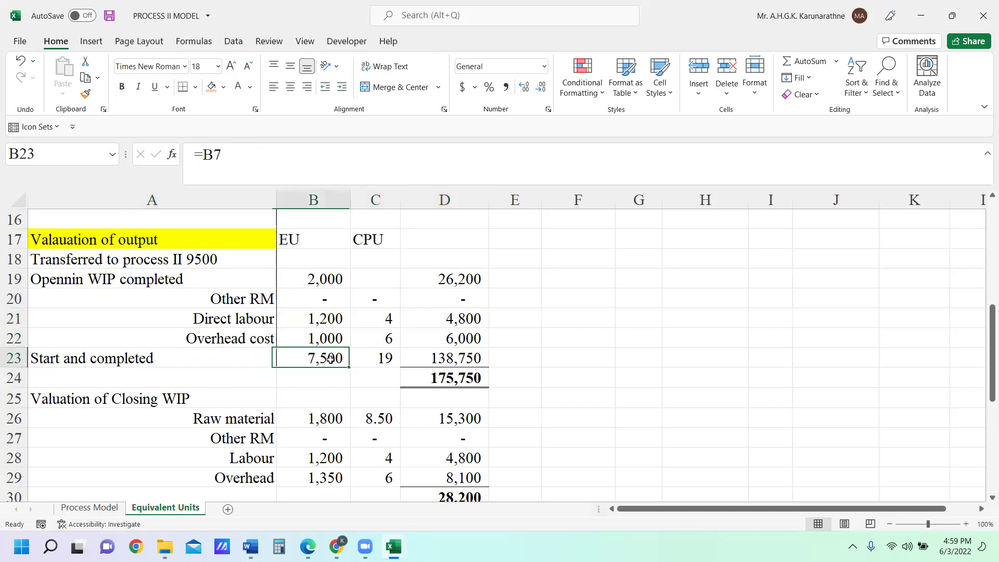
{"action": "left_click", "coordinate": [387, 356]}
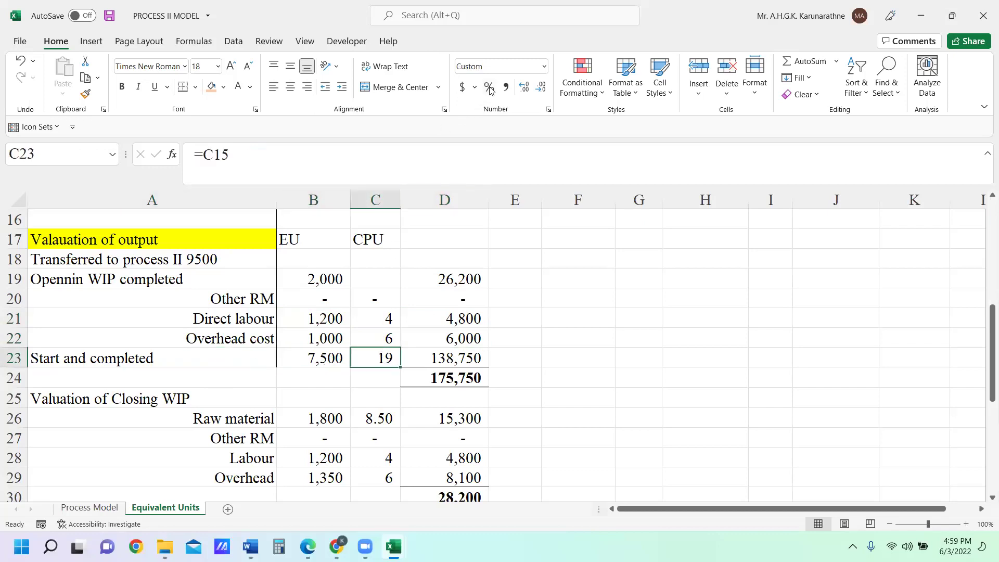
{"action": "left_click", "coordinate": [523, 88]}
{"action": "left_click", "coordinate": [456, 357]}
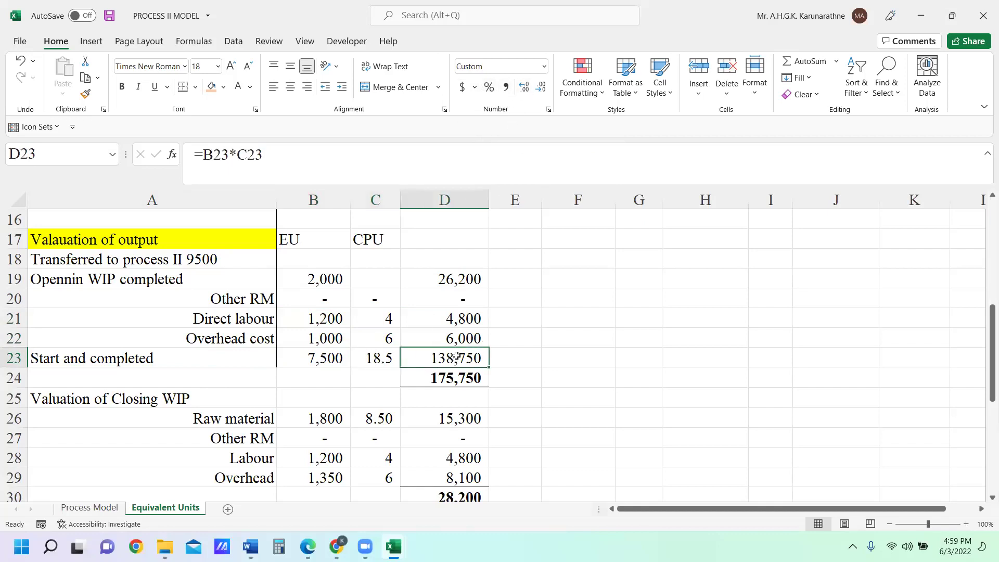
{"action": "left_click", "coordinate": [469, 281]}
{"action": "left_click_drag", "start_coordinate": [469, 281], "coordinate": [469, 350]}
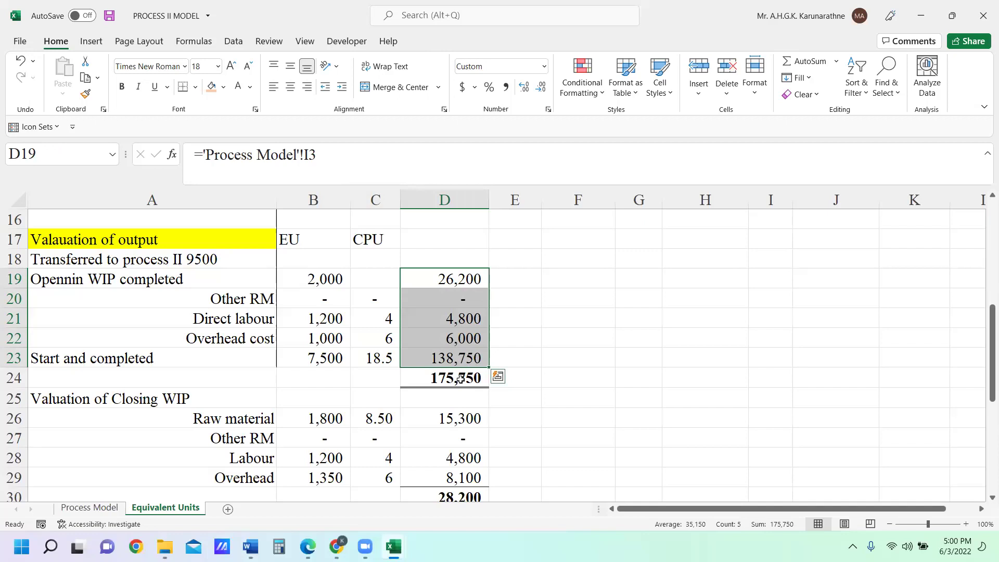
{"action": "left_click", "coordinate": [630, 342]}
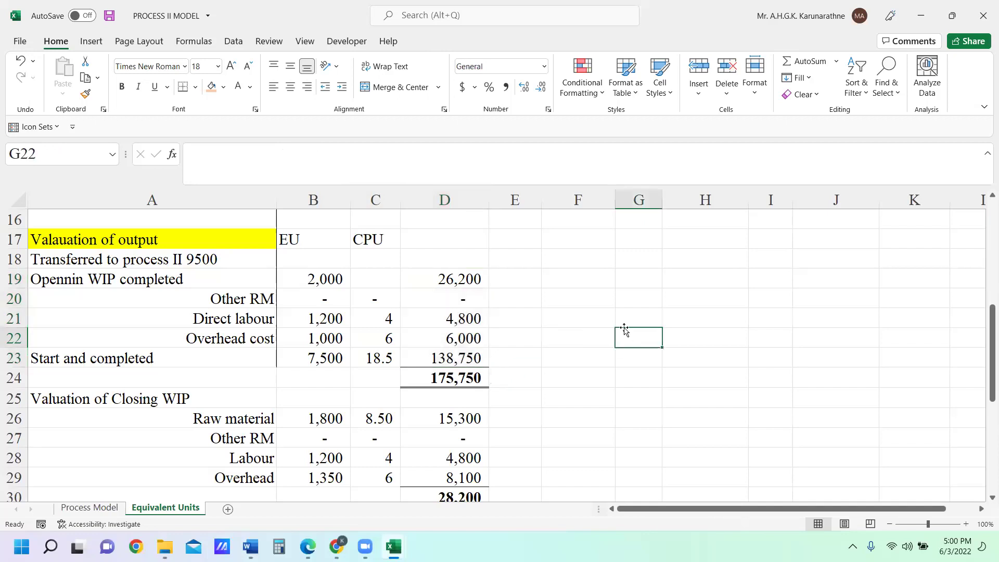
Enter the check calculation =9500*18.5 in G19, beside the output valuation
{"action": "left_click", "coordinate": [634, 277]}
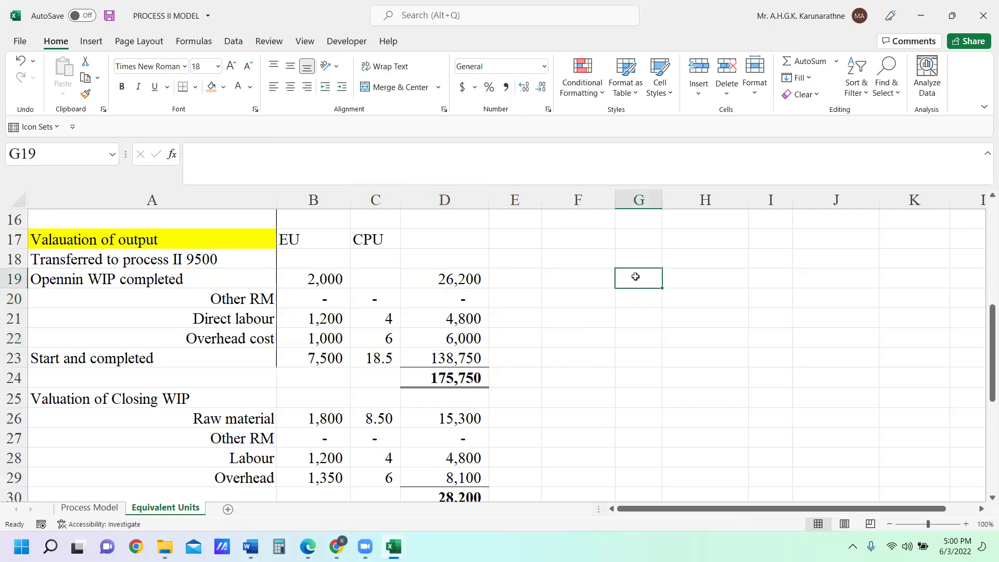
{"action": "type", "text": "=8"}
{"action": "key", "text": "BackSpace"}
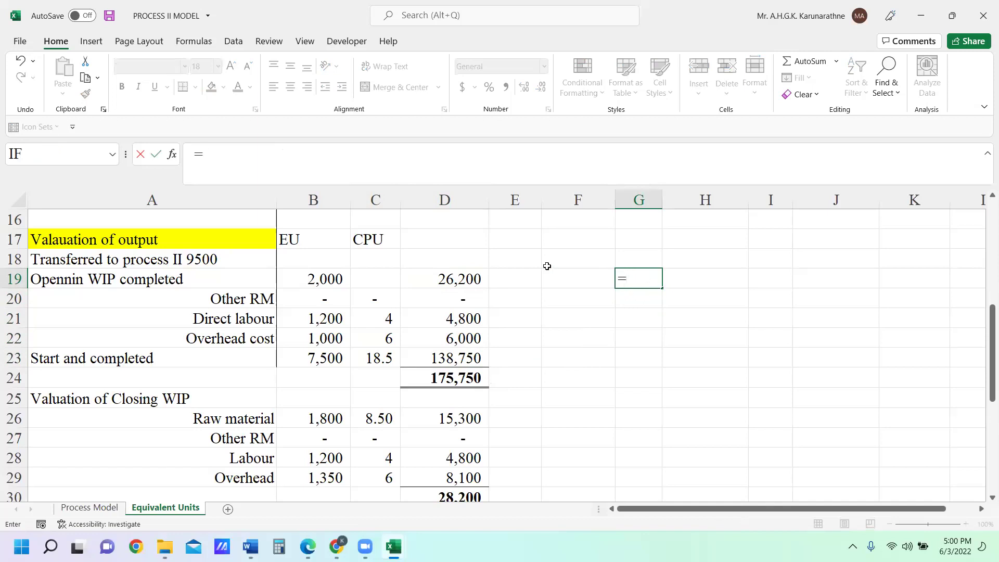
{"action": "type", "text": "9500"}
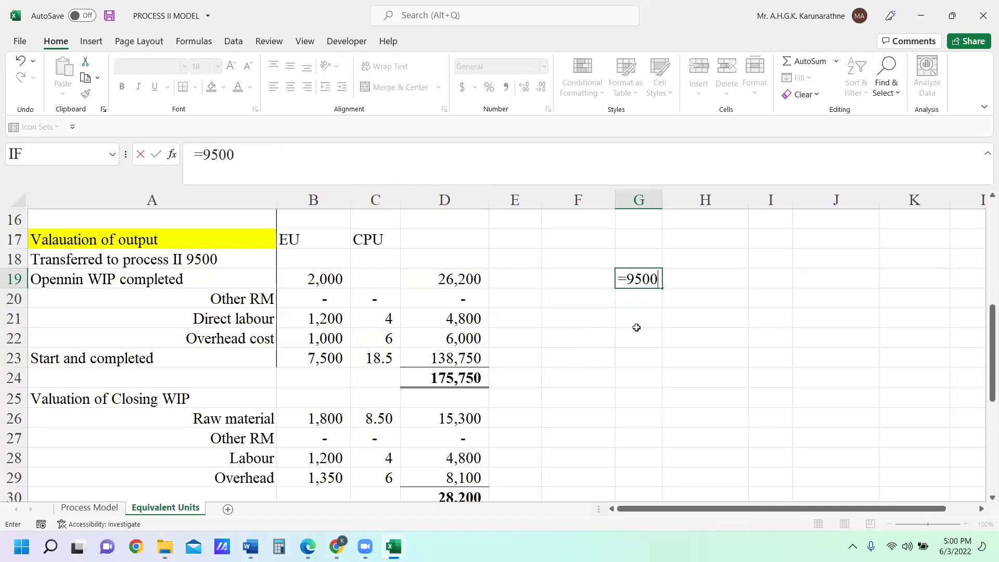
{"action": "type", "text": "*18.5"}
{"action": "key", "text": "Return"}
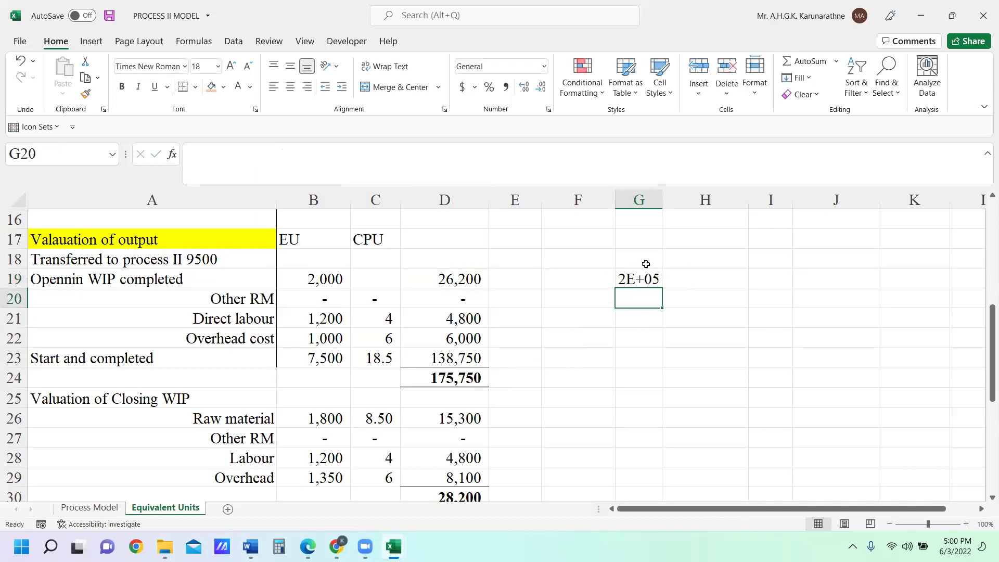
Replace the check calculation in G19 with =9500*18.8 and widen column G to fit the full number
{"action": "left_click", "coordinate": [630, 280]}
{"action": "double_click", "coordinate": [635, 283]}
{"action": "key", "text": "Escape"}
{"action": "type", "text": "="}
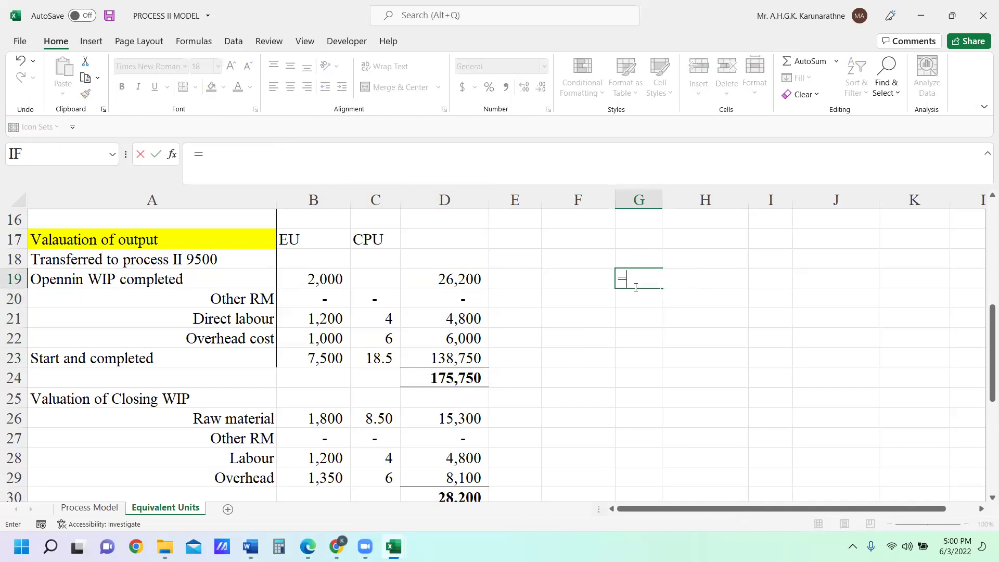
{"action": "type", "text": "9500"}
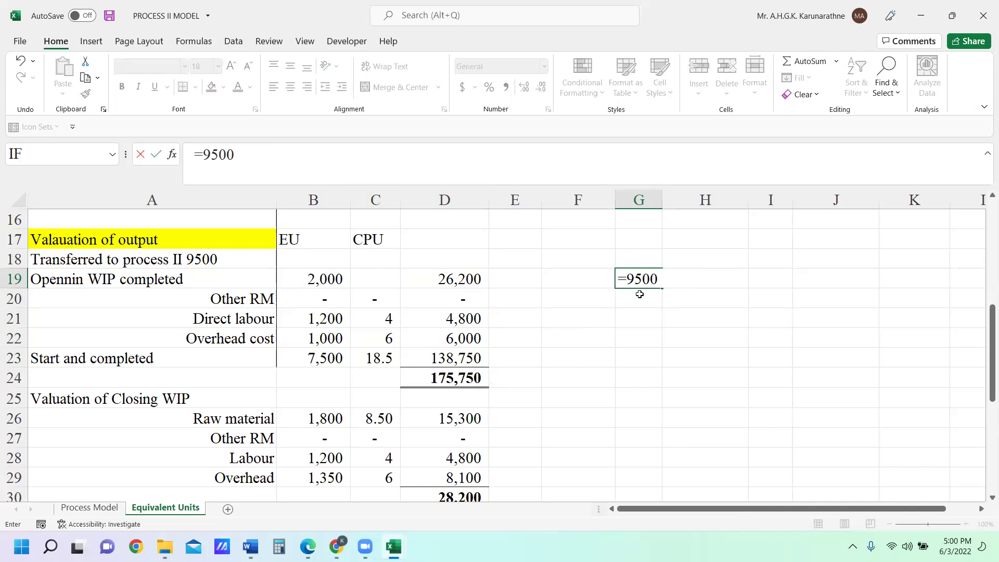
{"action": "type", "text": "*18.8"}
{"action": "key", "text": "Return"}
{"action": "left_click_drag", "start_coordinate": [662, 201], "coordinate": [681, 203]}
Correct the multiplier in G19 so the formula is =9500*18.5, and check it against the valuation total
{"action": "left_click", "coordinate": [647, 276]}
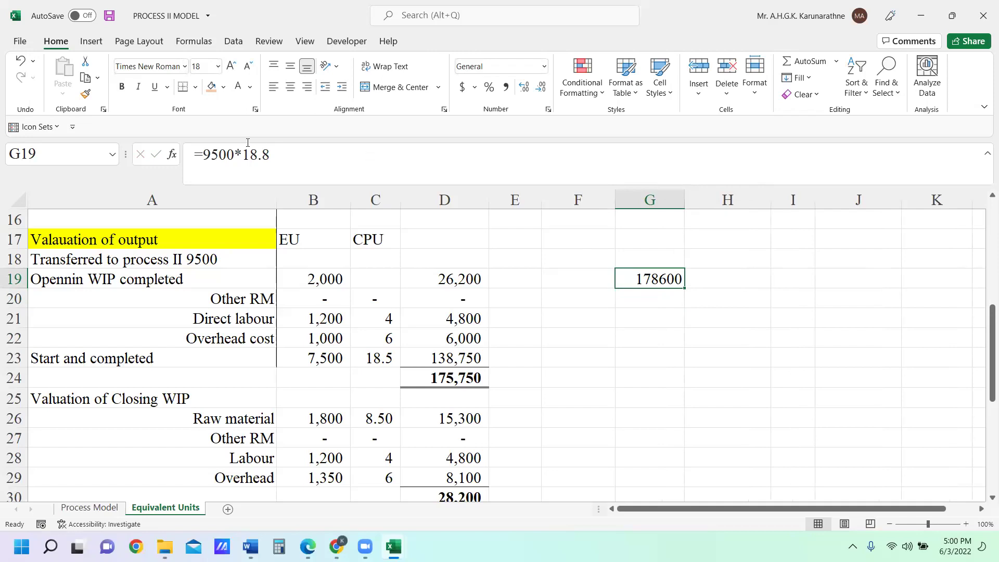
{"action": "left_click", "coordinate": [268, 154]}
{"action": "key", "text": "BackSpace"}
{"action": "type", "text": "5"}
{"action": "key", "text": "Return"}
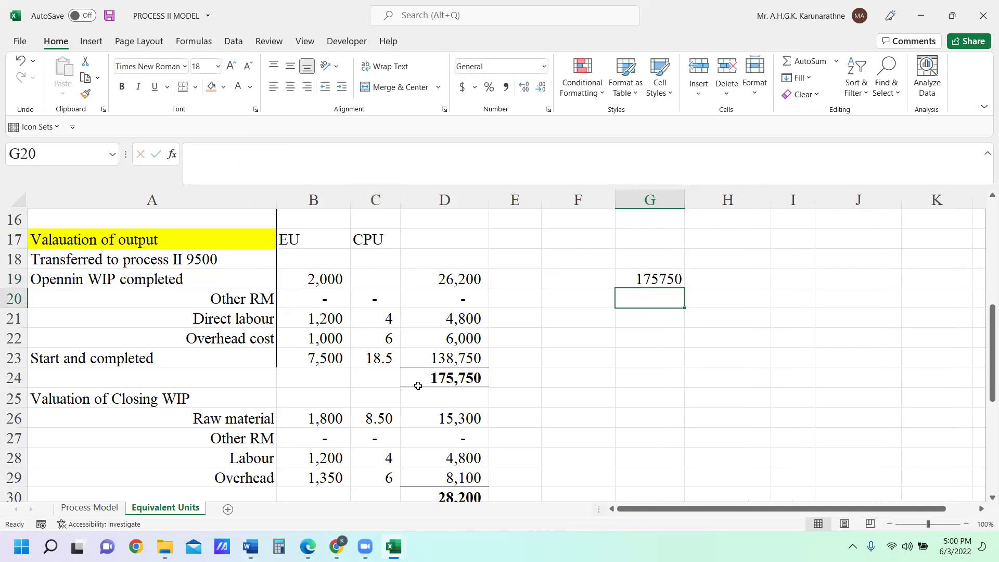
{"action": "left_click", "coordinate": [667, 274]}
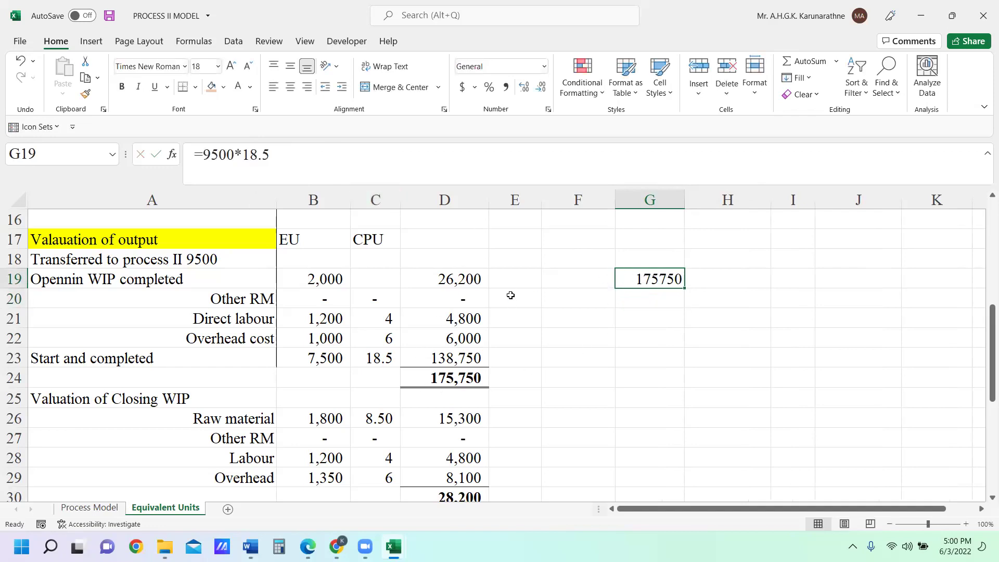
Compare the opening WIP value in D19 with the G19 check and the unit costs, and switch to the Process Model sheet
{"action": "left_click", "coordinate": [457, 279]}
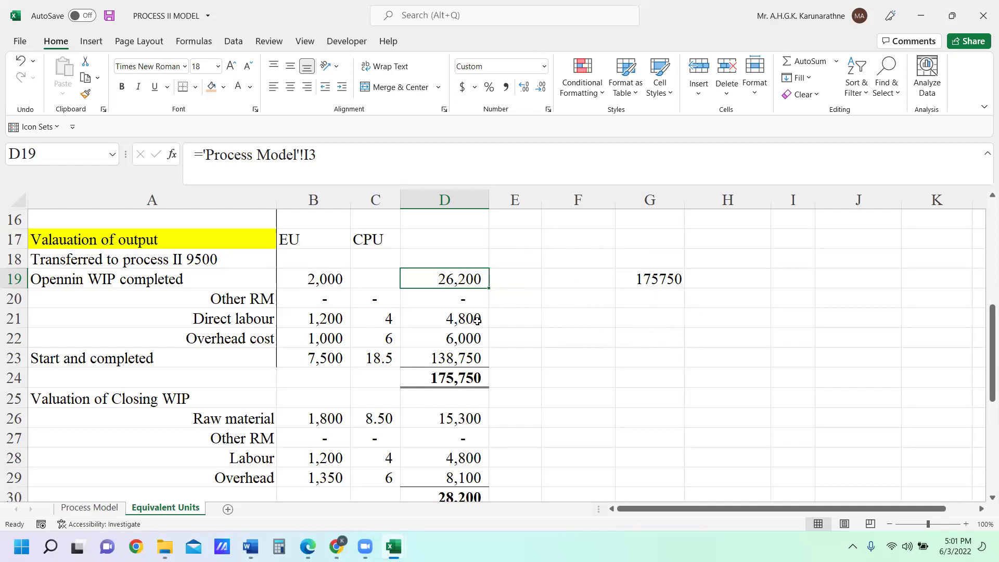
{"action": "left_click", "coordinate": [660, 280]}
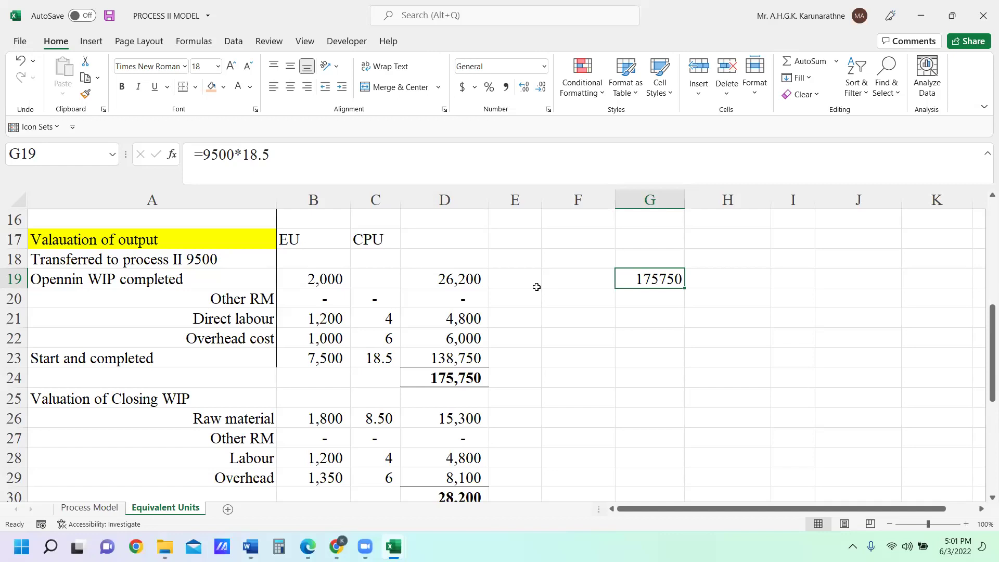
{"action": "scroll", "coordinate": [531, 269], "scroll_direction": "up", "scroll_amount": 4}
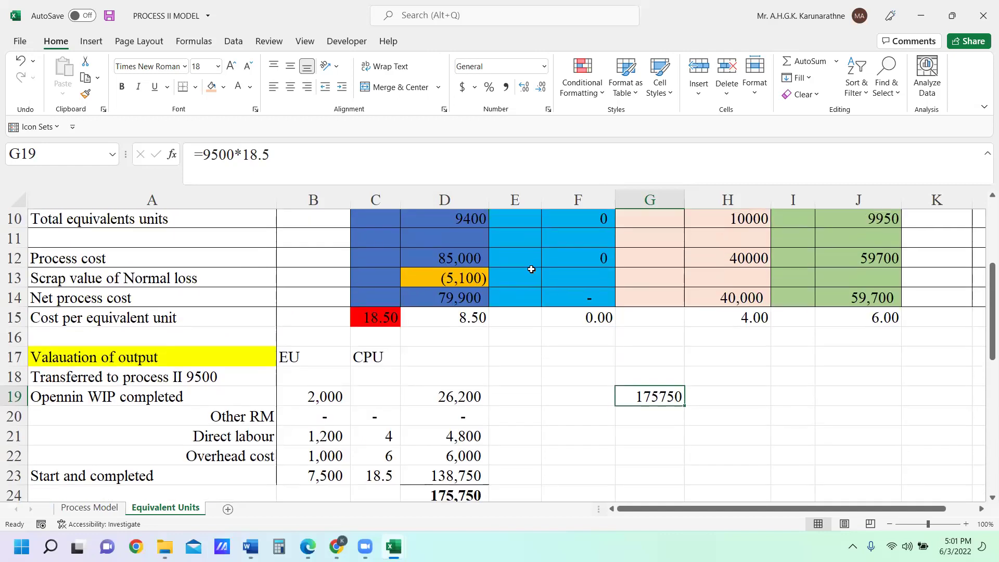
{"action": "scroll", "coordinate": [554, 270], "scroll_direction": "down", "scroll_amount": 2}
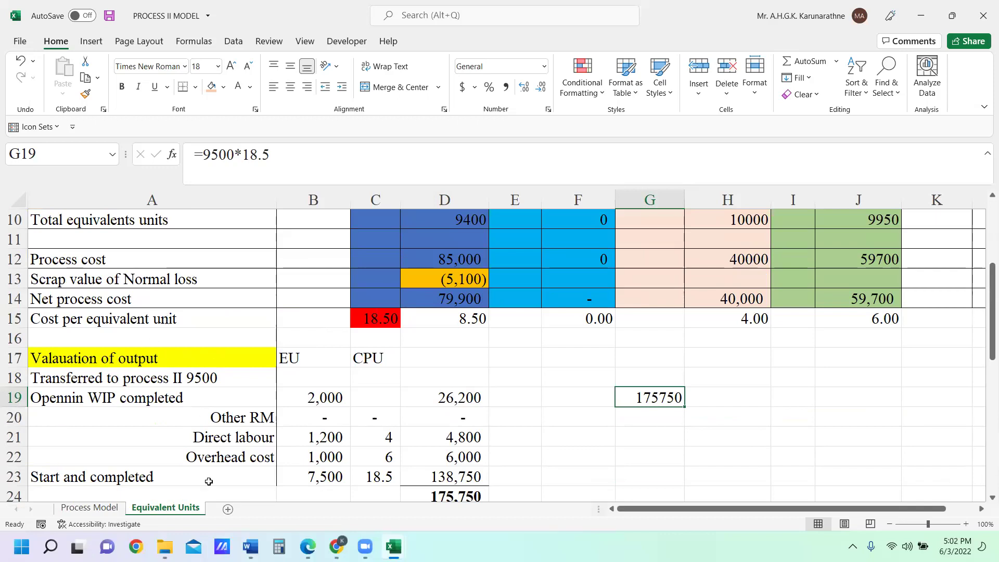
{"action": "scroll", "coordinate": [466, 398], "scroll_direction": "down", "scroll_amount": 1}
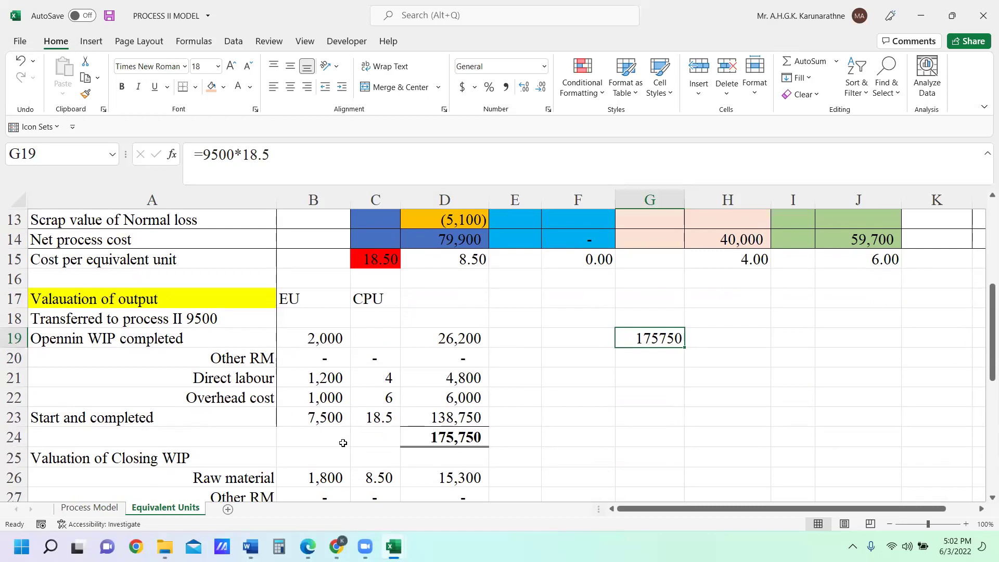
{"action": "scroll", "coordinate": [404, 404], "scroll_direction": "down", "scroll_amount": 1}
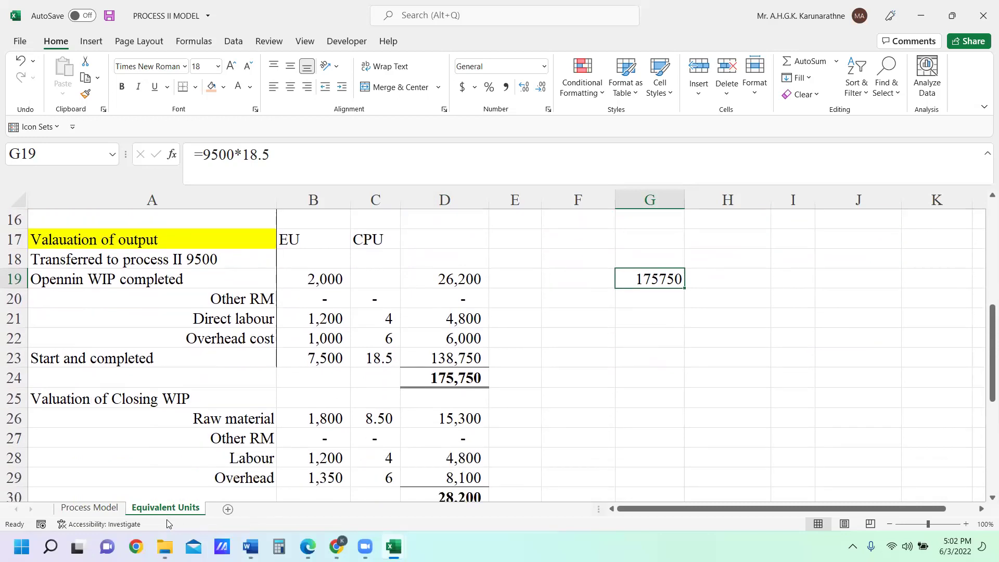
{"action": "left_click", "coordinate": [90, 507]}
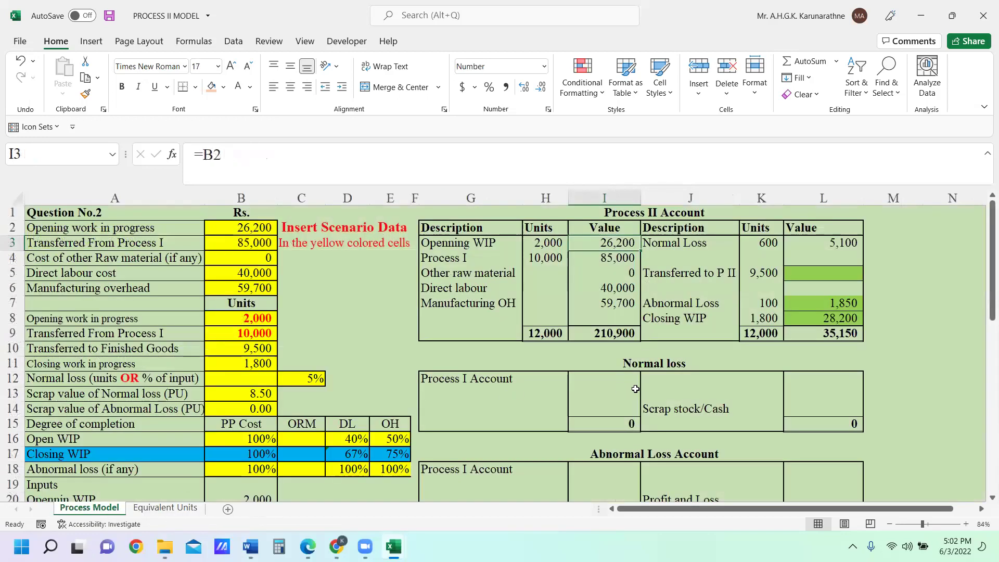
{"action": "left_click", "coordinate": [830, 272]}
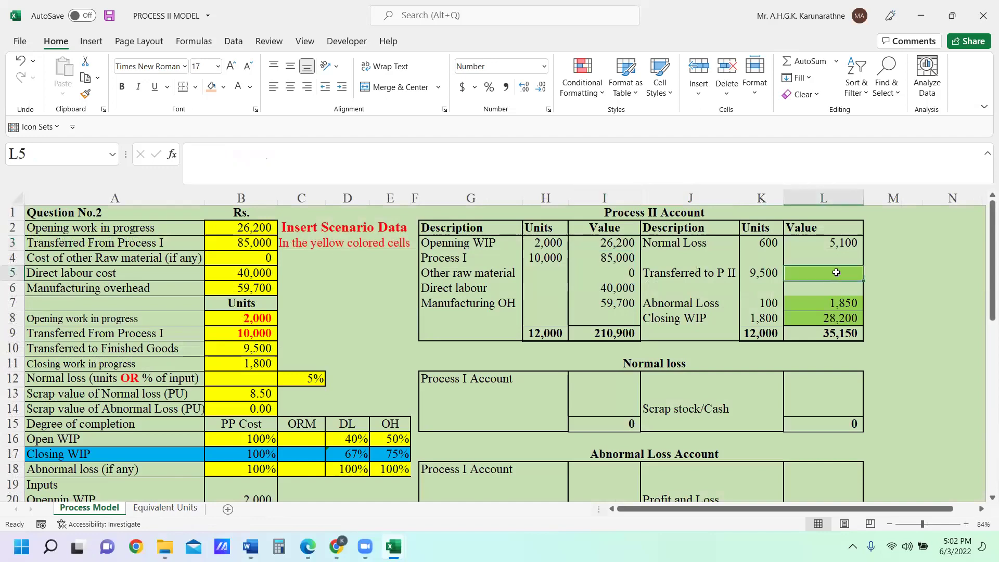
{"action": "type", "text": "="}
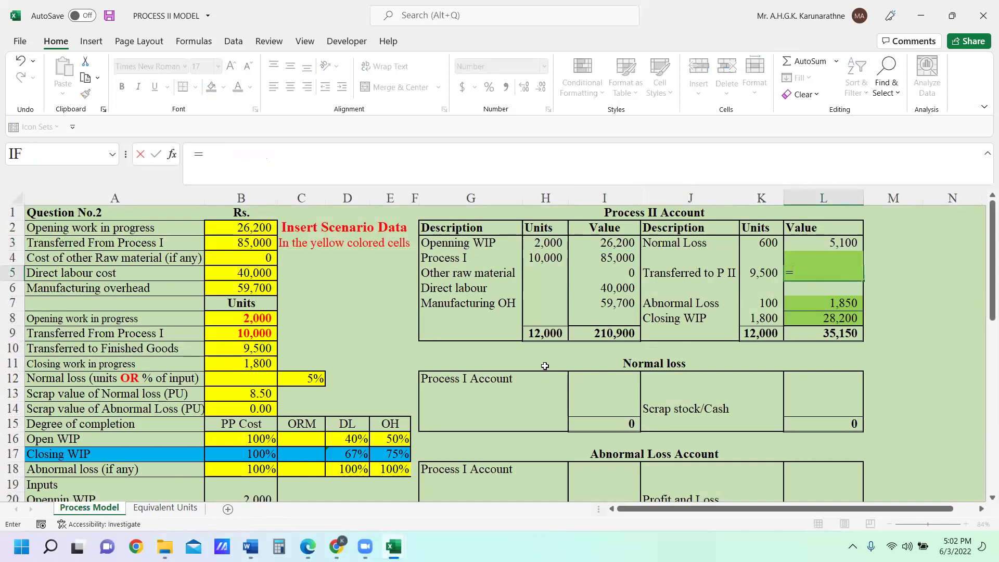
{"action": "key", "text": "Escape"}
{"action": "left_click", "coordinate": [942, 290]}
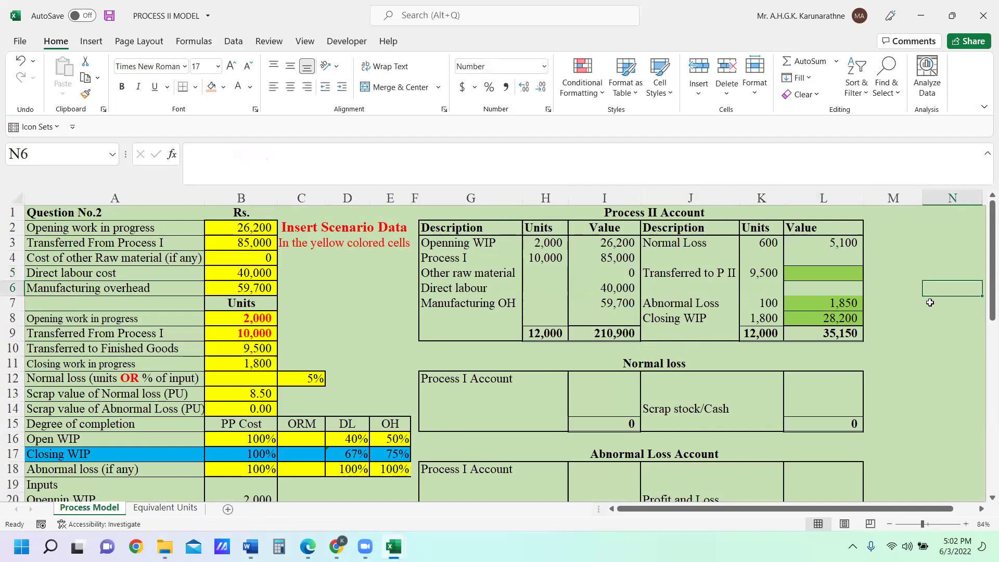
Link the Transferred to P II value in L5 to the output valuation total in D24 of the Equivalent Units sheet
{"action": "left_click", "coordinate": [840, 277]}
{"action": "type", "text": "="}
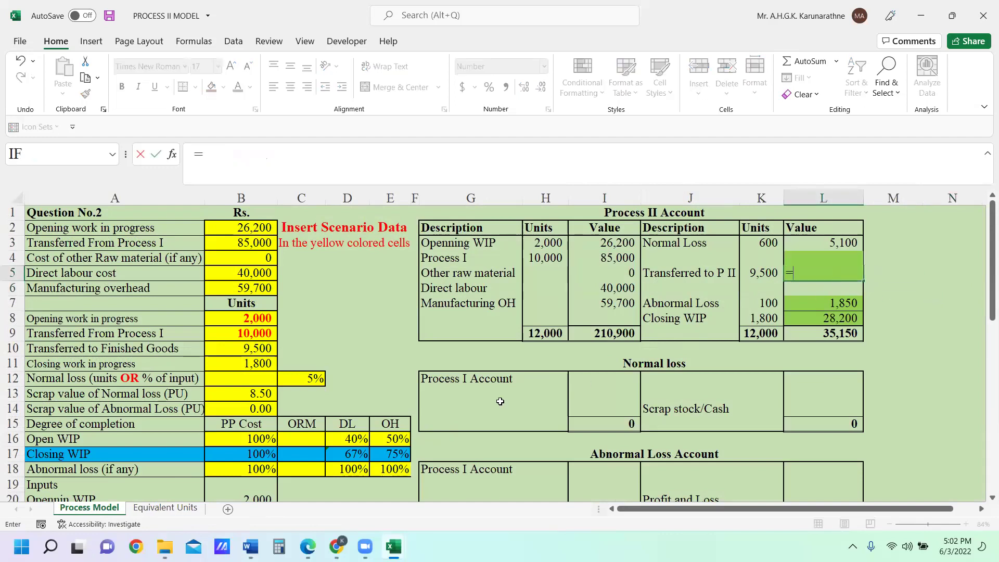
{"action": "left_click", "coordinate": [165, 507]}
{"action": "scroll", "coordinate": [314, 419], "scroll_direction": "down", "scroll_amount": 1}
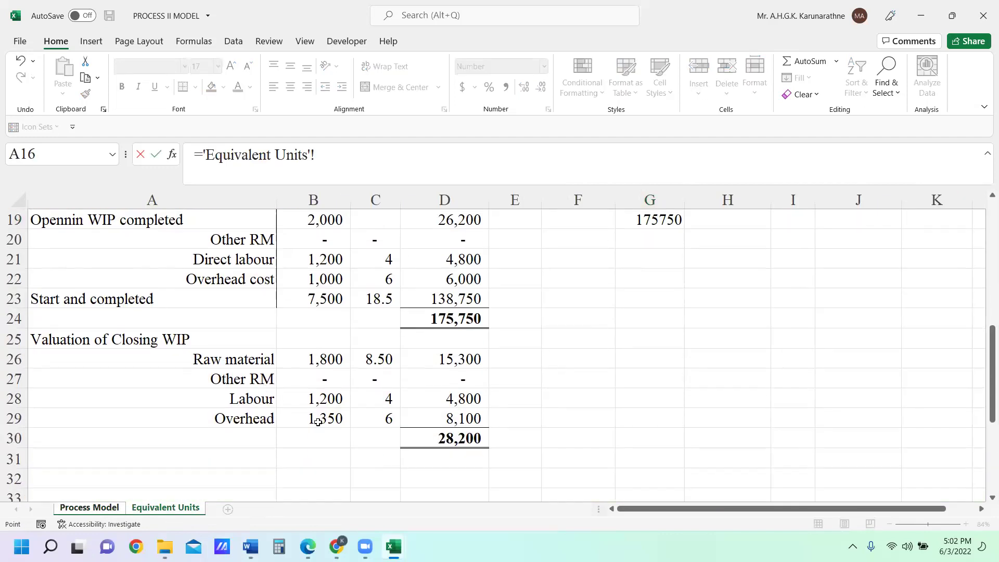
{"action": "left_click", "coordinate": [461, 318]}
{"action": "key", "text": "Return"}
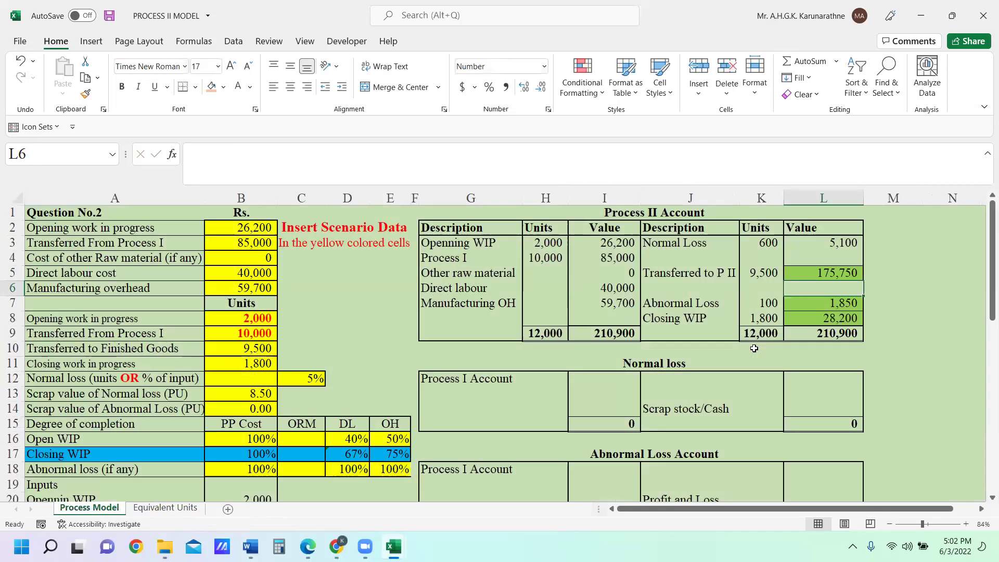
{"action": "left_click", "coordinate": [919, 299]}
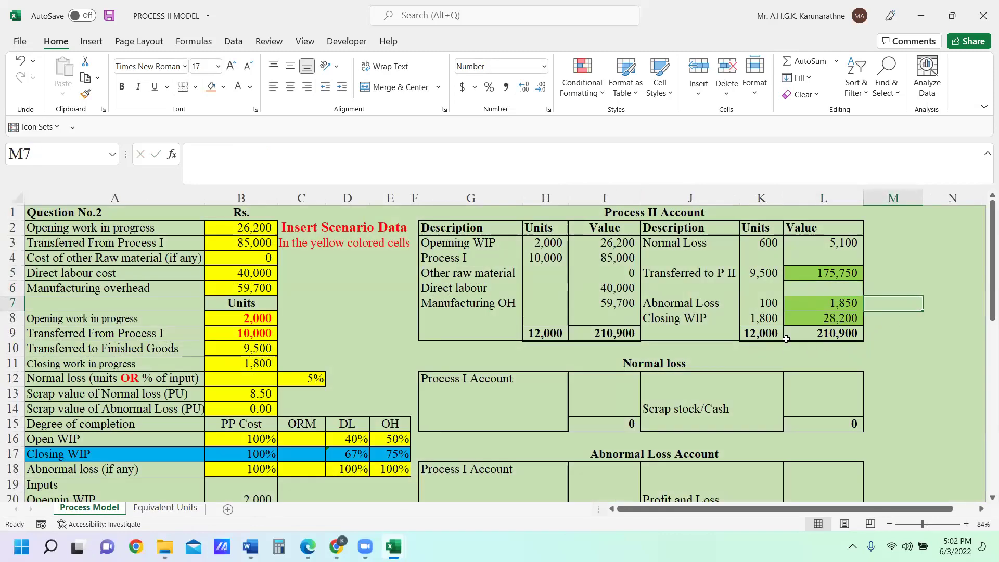
Review the contents of the Transferred to P II, Abnormal Loss and Closing WIP values in L5, L7 and L8
{"action": "left_click", "coordinate": [835, 277]}
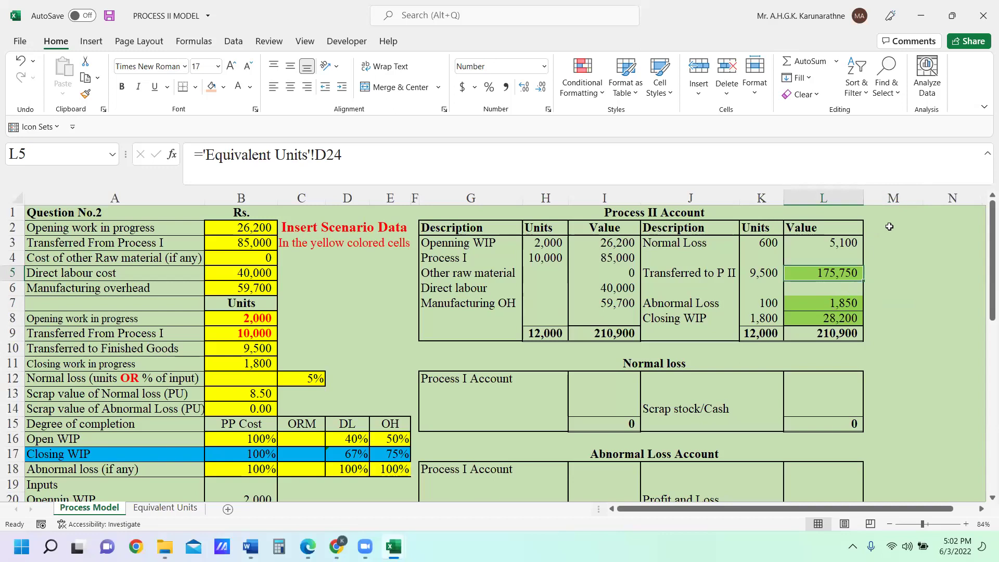
{"action": "left_click", "coordinate": [832, 304]}
{"action": "left_click", "coordinate": [834, 320]}
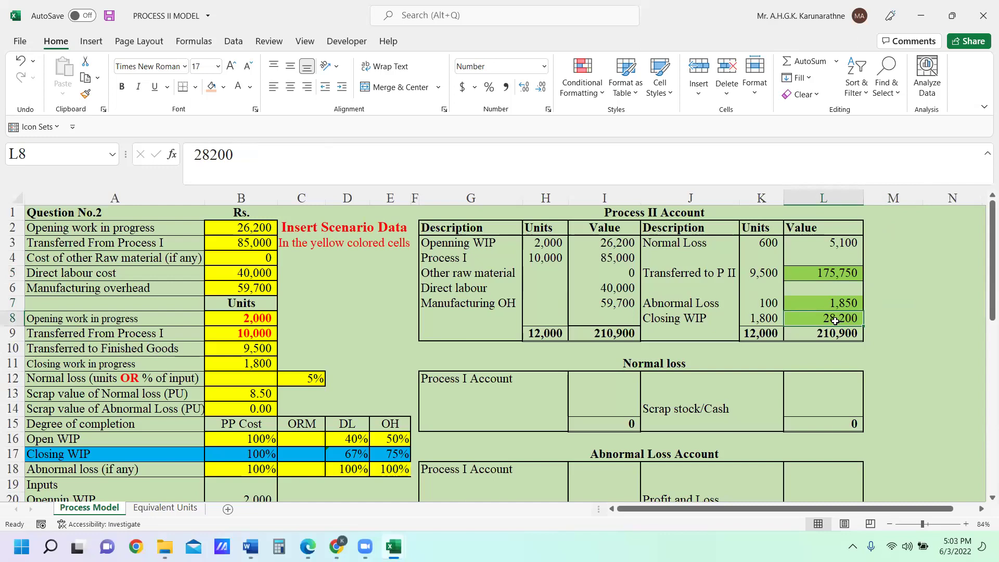
{"action": "left_click", "coordinate": [833, 277]}
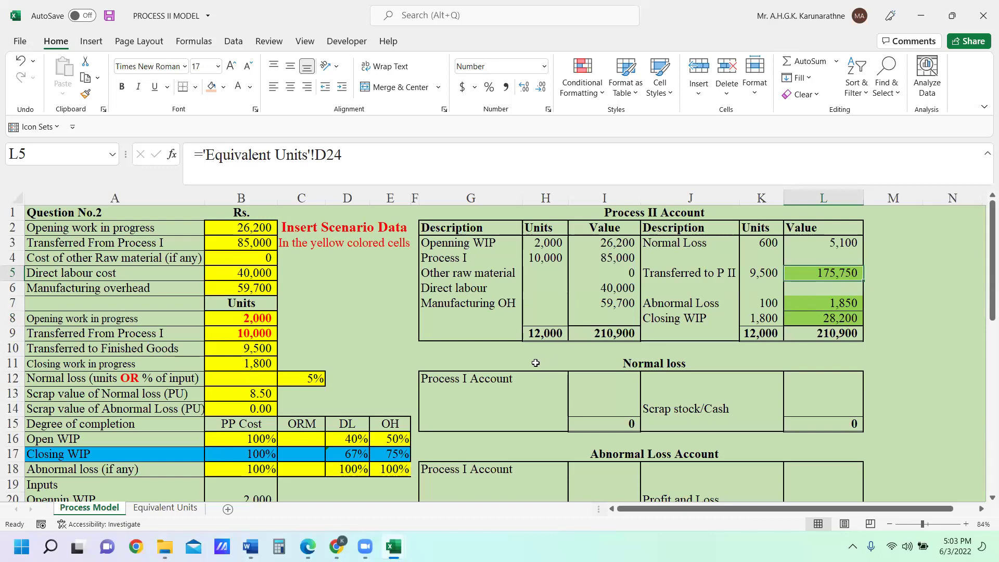
{"action": "left_click", "coordinate": [830, 317]}
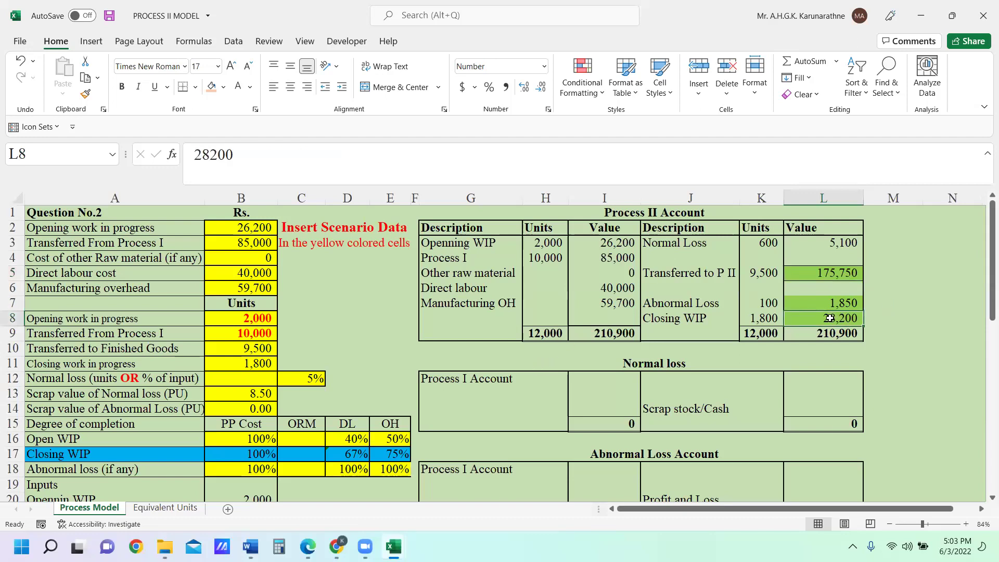
{"action": "left_click", "coordinate": [830, 268]}
{"action": "left_click", "coordinate": [842, 304]}
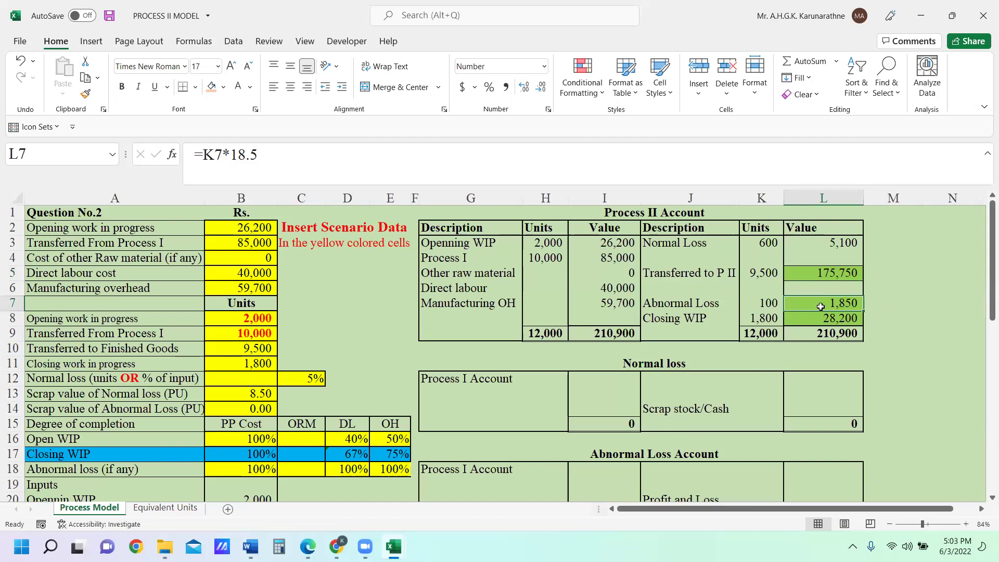
Enter =L7 in I18 to bring the abnormal loss value into the Abnormal Loss Account's Process I Account line, and check the formula
{"action": "scroll", "coordinate": [622, 422], "scroll_direction": "down", "scroll_amount": 1}
{"action": "left_click", "coordinate": [581, 424]}
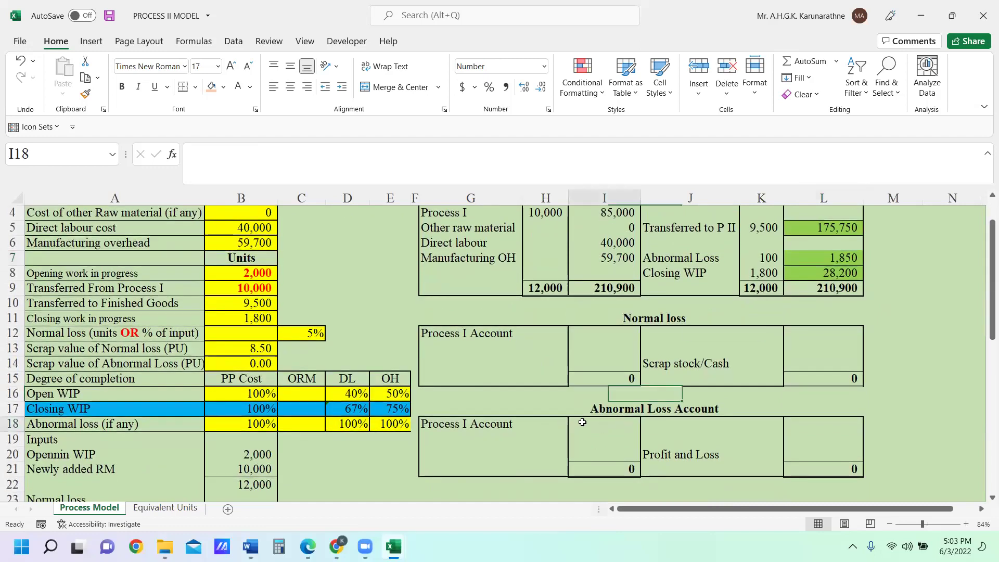
{"action": "type", "text": "="}
{"action": "left_click", "coordinate": [848, 256]}
{"action": "key", "text": "Return"}
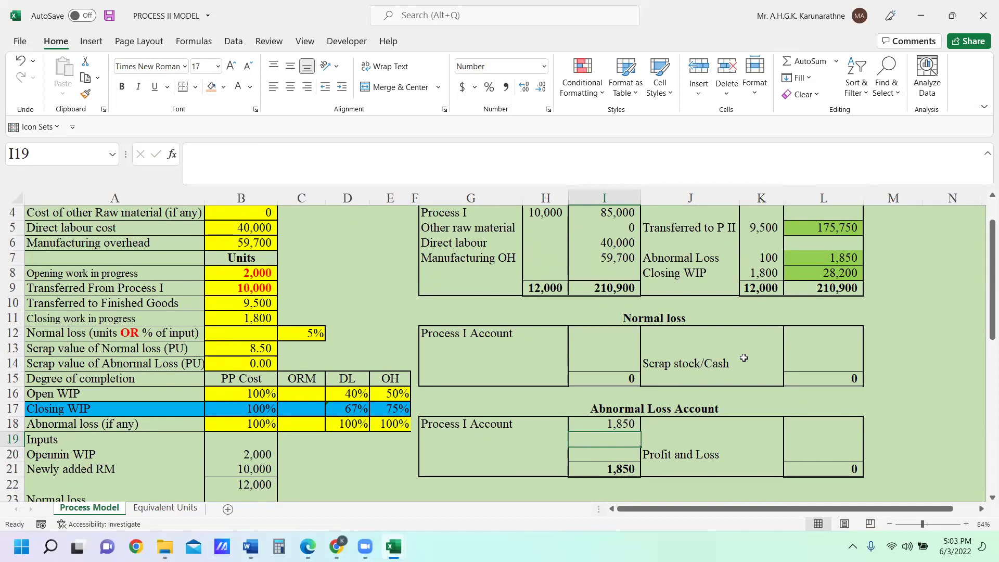
{"action": "scroll", "coordinate": [739, 352], "scroll_direction": "up", "scroll_amount": 1}
{"action": "scroll", "coordinate": [740, 353], "scroll_direction": "up", "scroll_amount": 1}
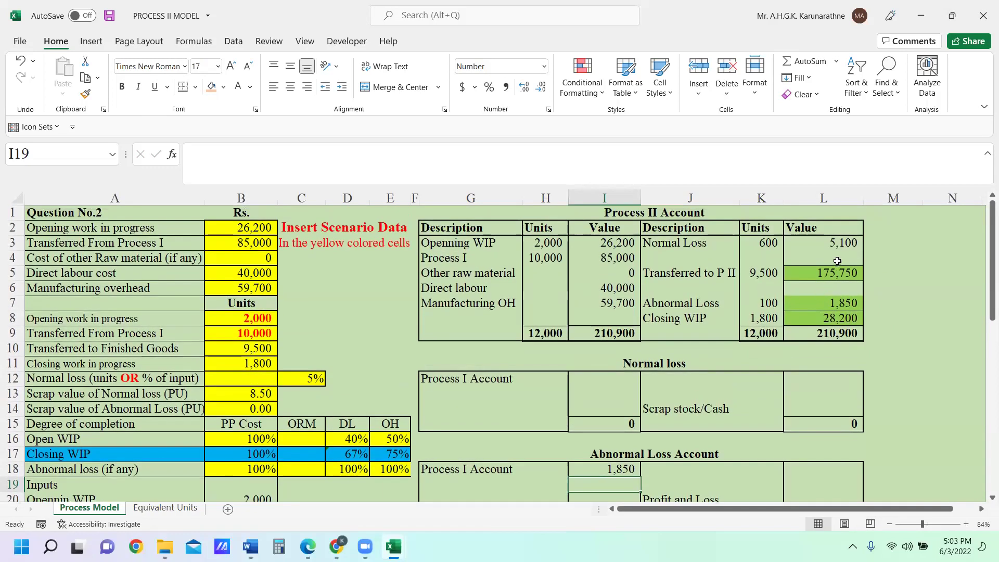
{"action": "scroll", "coordinate": [754, 376], "scroll_direction": "down", "scroll_amount": 1}
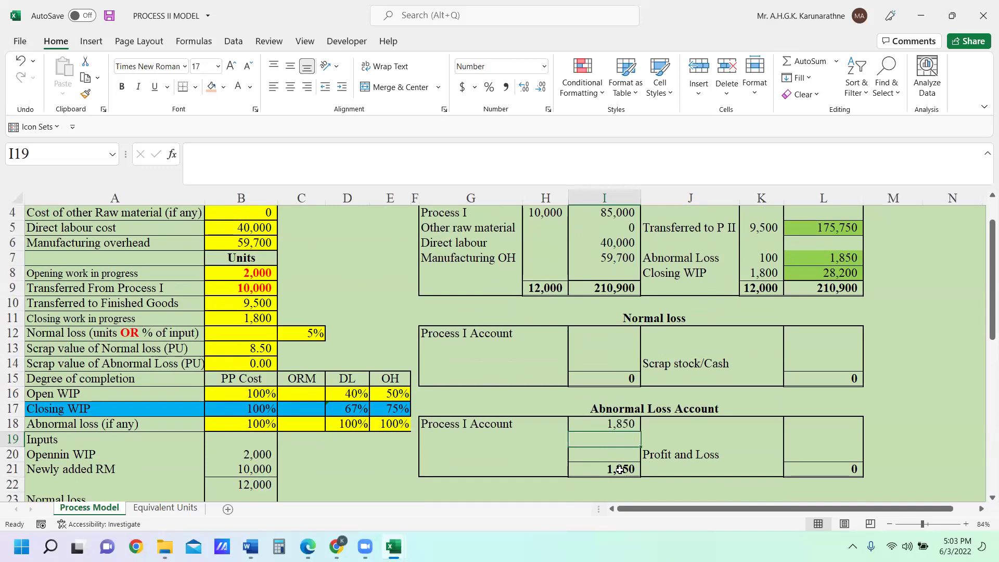
{"action": "left_click", "coordinate": [625, 425]}
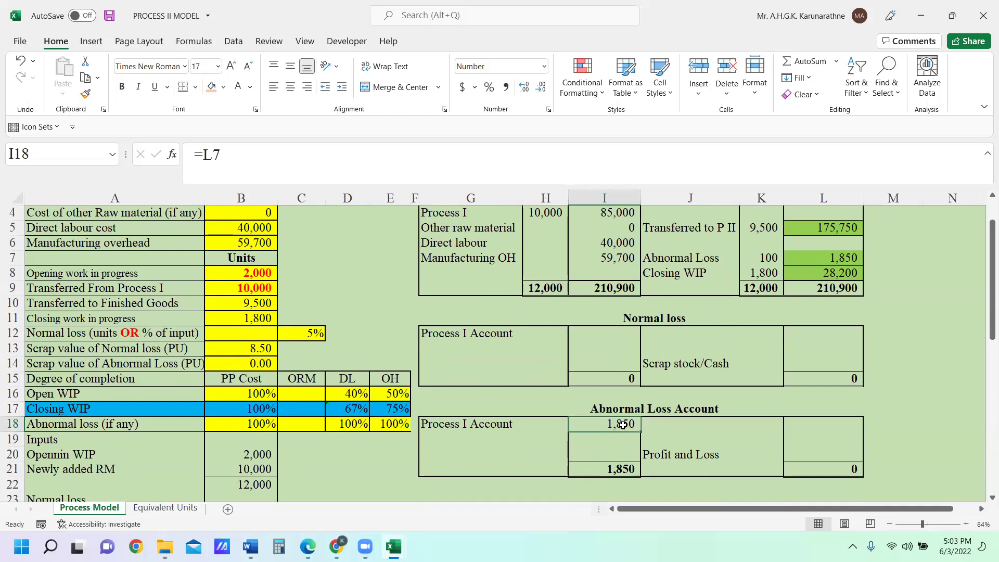
Enter =I18 in L20 as the Profit and Loss value of the Abnormal Loss Account, and check the formula
{"action": "left_click", "coordinate": [804, 429]}
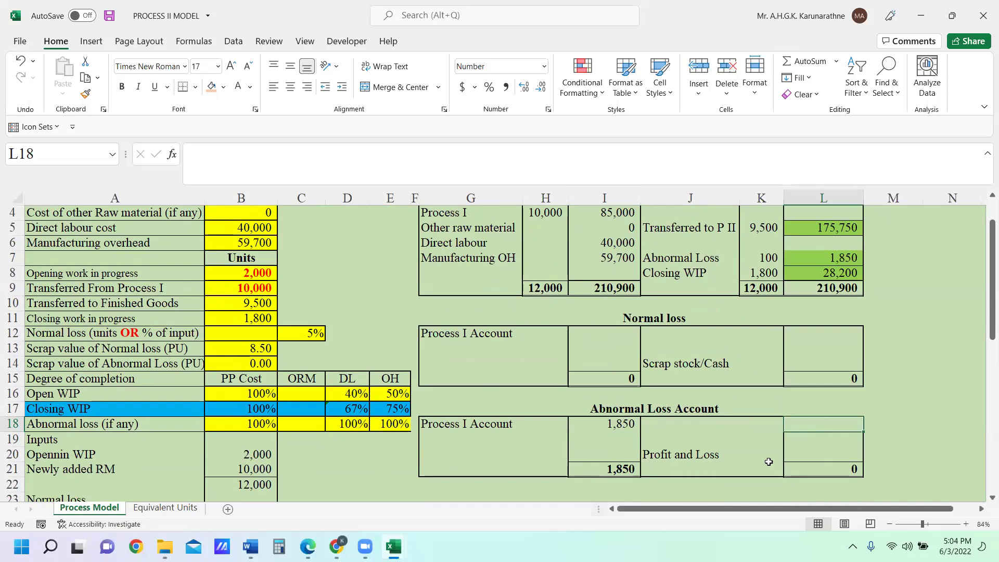
{"action": "left_click", "coordinate": [821, 456]}
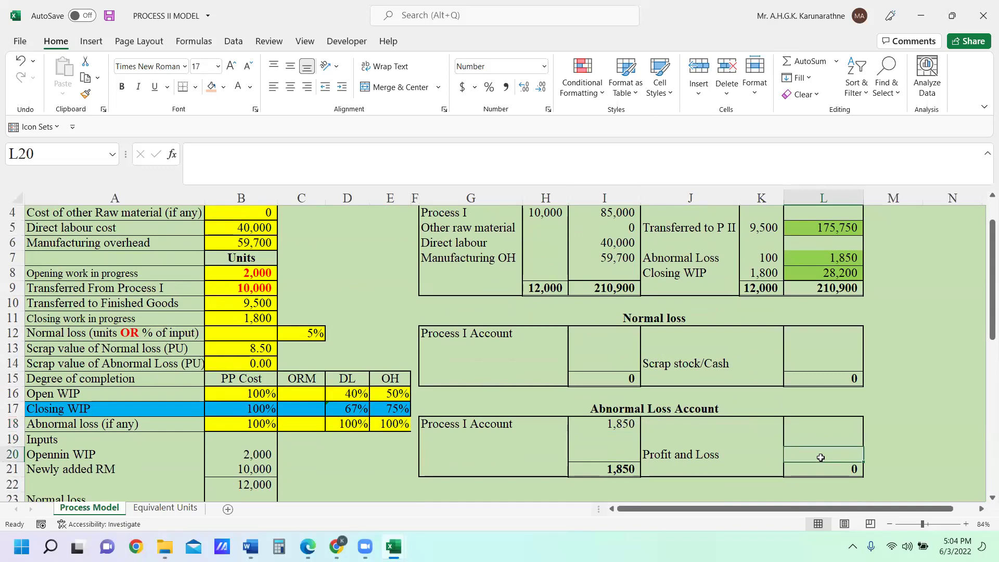
{"action": "type", "text": "="}
{"action": "left_click", "coordinate": [637, 429]}
{"action": "key", "text": "Return"}
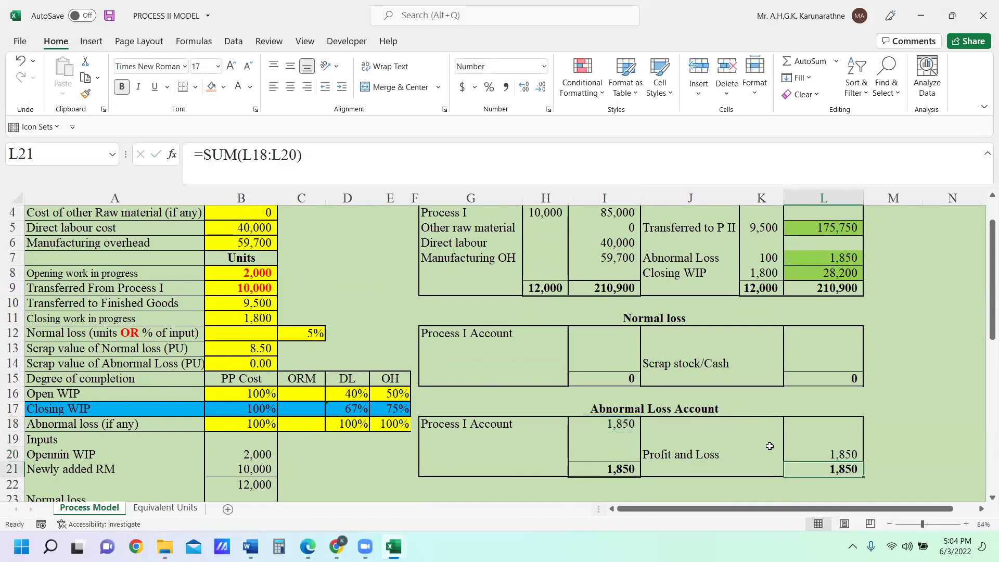
{"action": "left_click", "coordinate": [823, 451]}
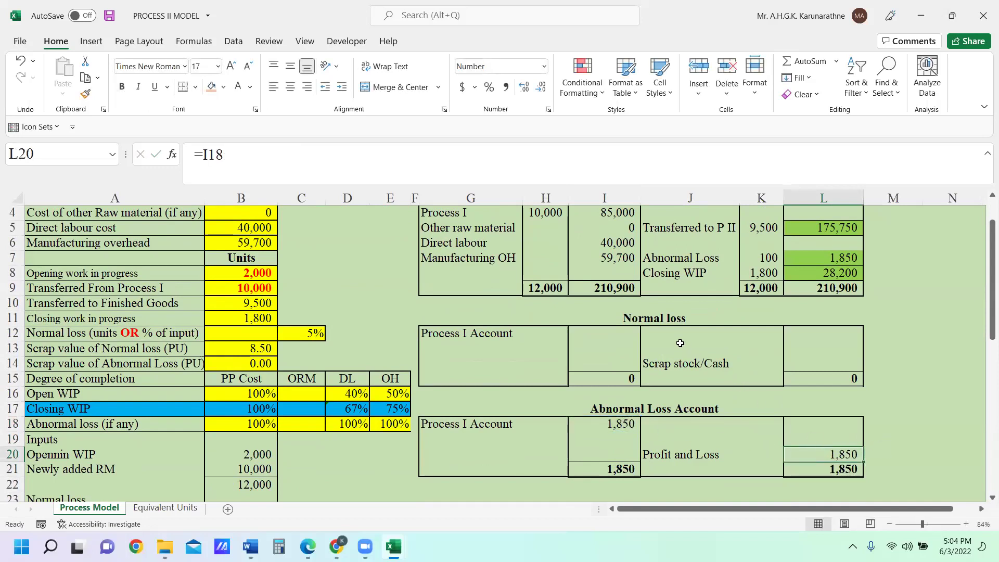
Enter =L3 in I12 to bring the normal loss value into the Normal loss account's Process I Account line
{"action": "scroll", "coordinate": [794, 287], "scroll_direction": "up", "scroll_amount": 1}
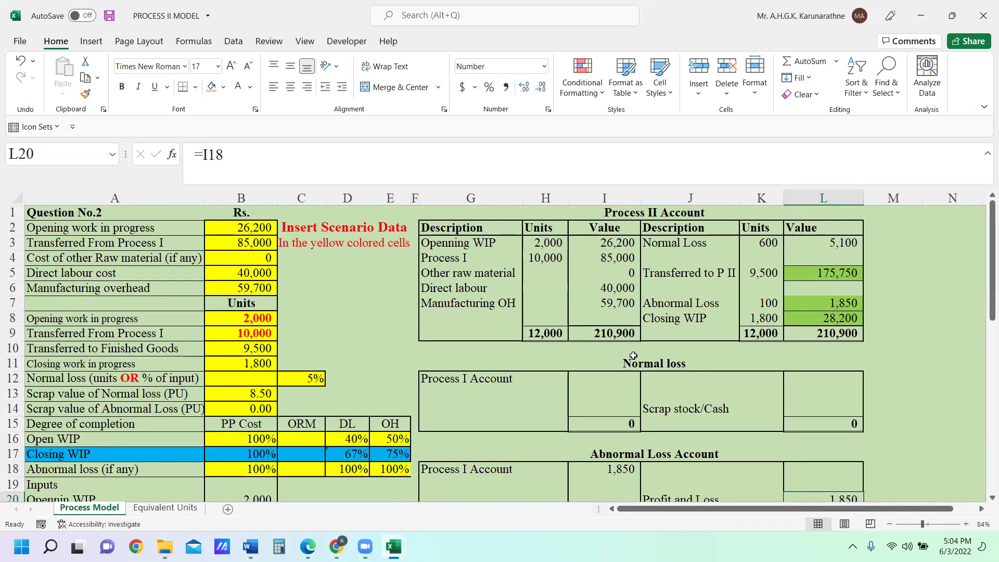
{"action": "left_click", "coordinate": [614, 378]}
{"action": "type", "text": "="}
{"action": "left_click", "coordinate": [848, 247]}
{"action": "key", "text": "Return"}
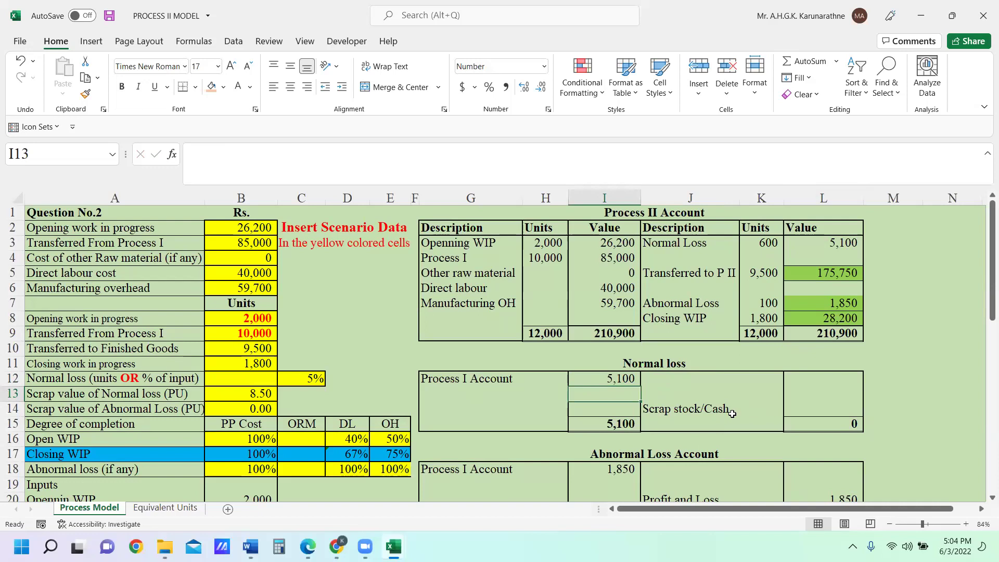
Enter =L3 in L14 as the Scrap stock/Cash value of the Normal loss account, and look over the completed accounts
{"action": "left_click", "coordinate": [840, 410]}
{"action": "type", "text": "="}
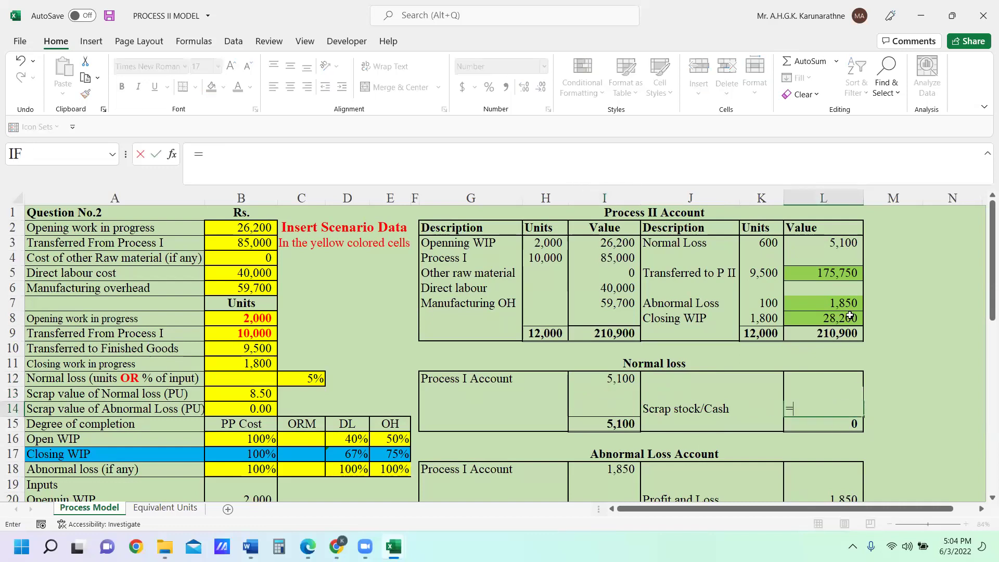
{"action": "left_click", "coordinate": [844, 246]}
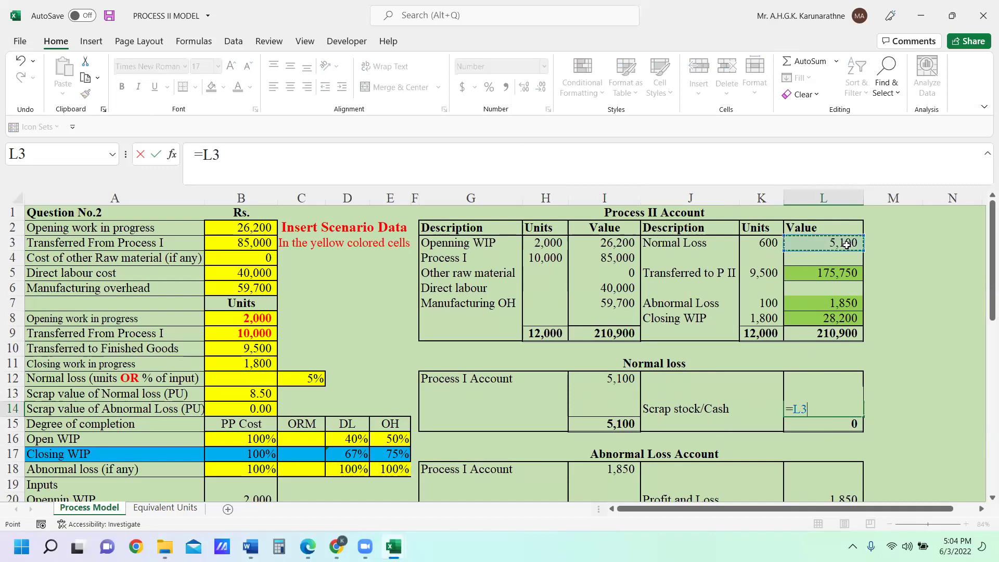
{"action": "key", "text": "Return"}
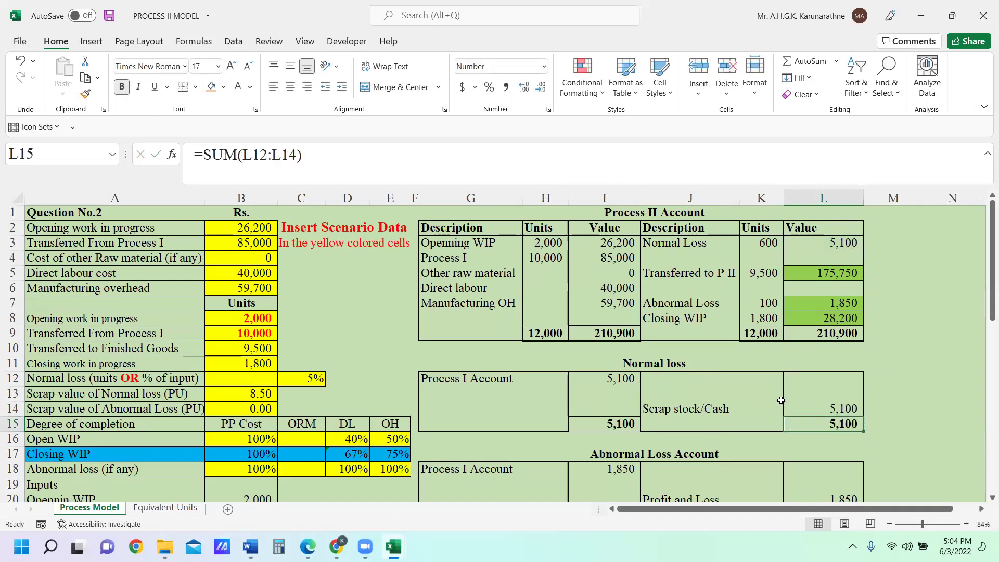
{"action": "scroll", "coordinate": [780, 400], "scroll_direction": "down", "scroll_amount": 1}
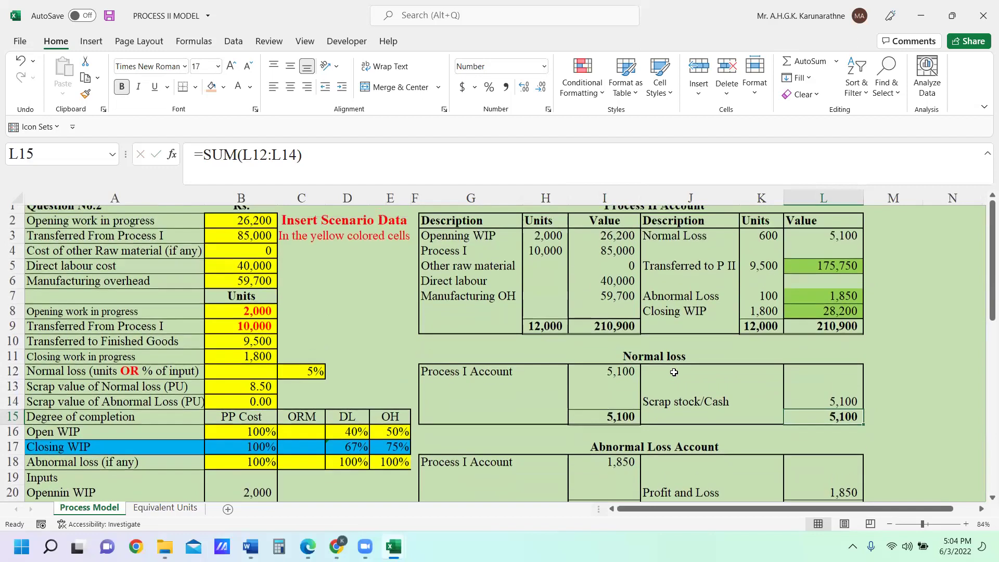
{"action": "scroll", "coordinate": [674, 373], "scroll_direction": "up", "scroll_amount": 1}
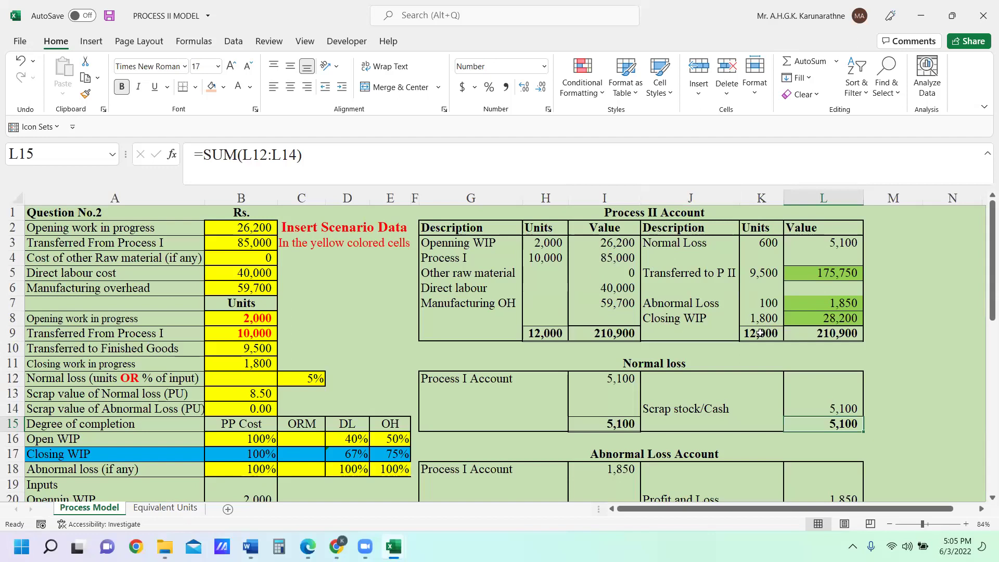
Examine the opening WIP and Process I units and the cost values on the debit side of the Process II Account
{"action": "left_click", "coordinate": [541, 244]}
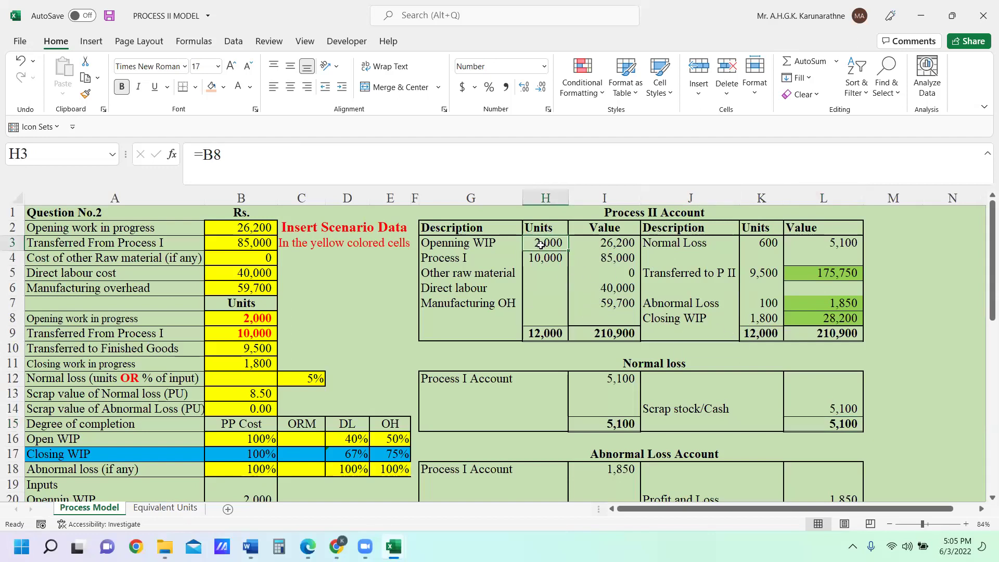
{"action": "left_click_drag", "start_coordinate": [541, 244], "coordinate": [539, 252]}
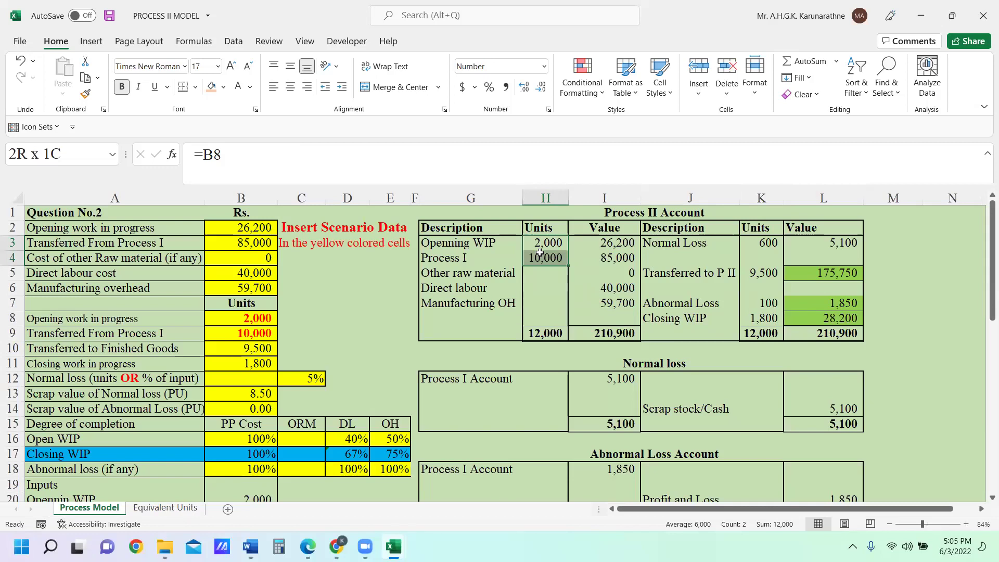
{"action": "left_click_drag", "start_coordinate": [541, 253], "coordinate": [541, 253]}
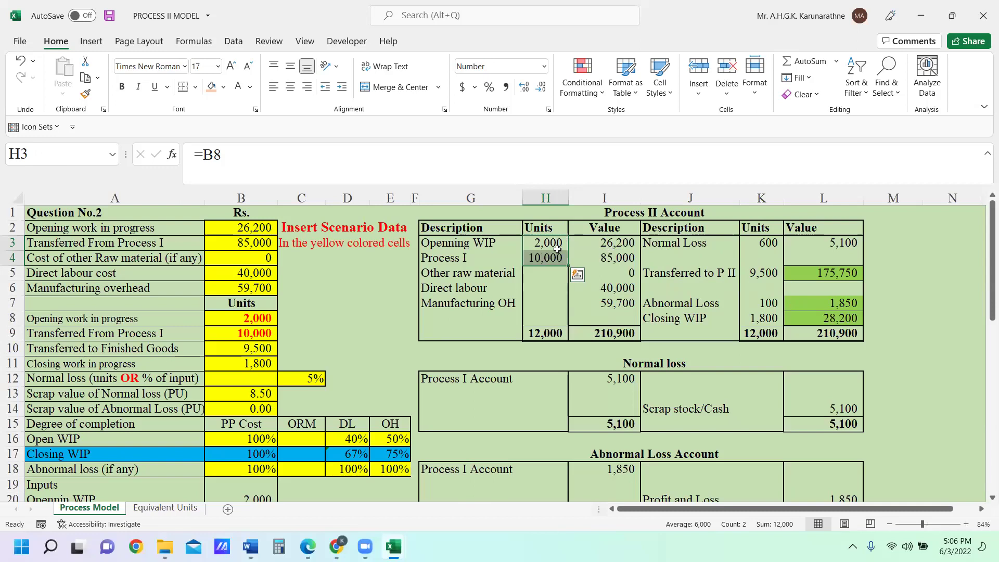
{"action": "left_click_drag", "start_coordinate": [614, 242], "coordinate": [605, 304]}
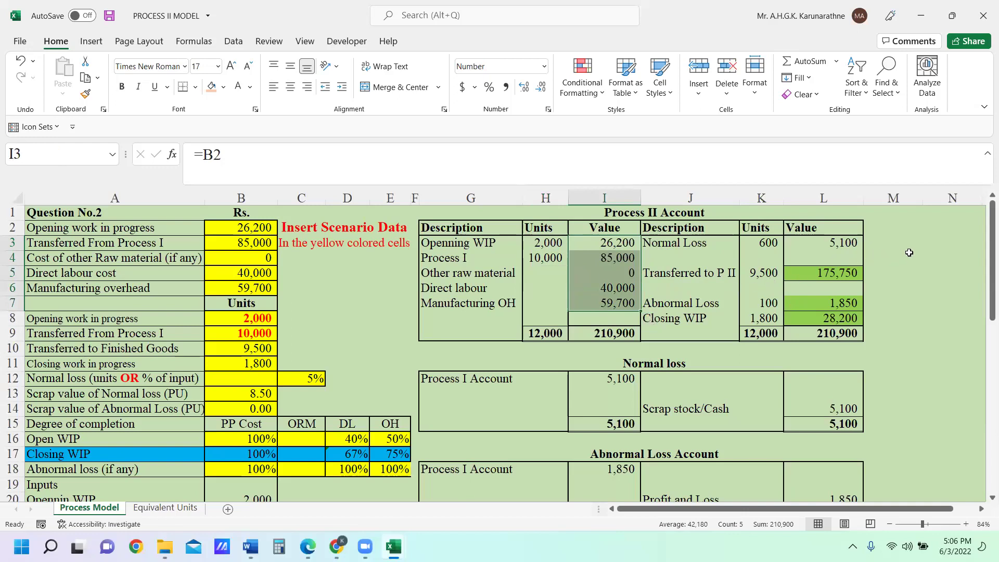
{"action": "left_click", "coordinate": [909, 252]}
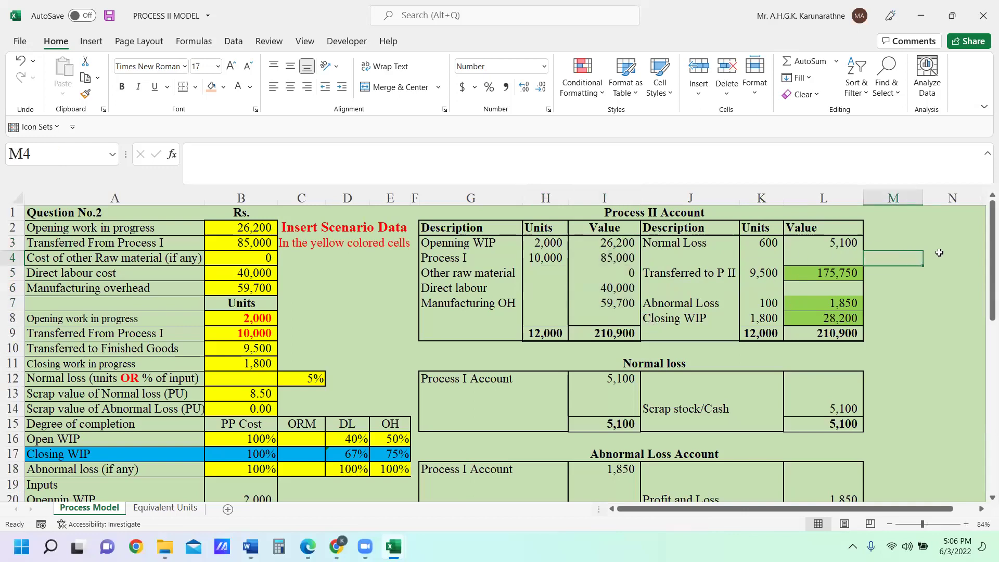
{"action": "scroll", "coordinate": [983, 237], "scroll_direction": "down", "scroll_amount": 1}
{"action": "scroll", "coordinate": [983, 236], "scroll_direction": "up", "scroll_amount": 1}
{"action": "scroll", "coordinate": [988, 304], "scroll_direction": "down", "scroll_amount": 1}
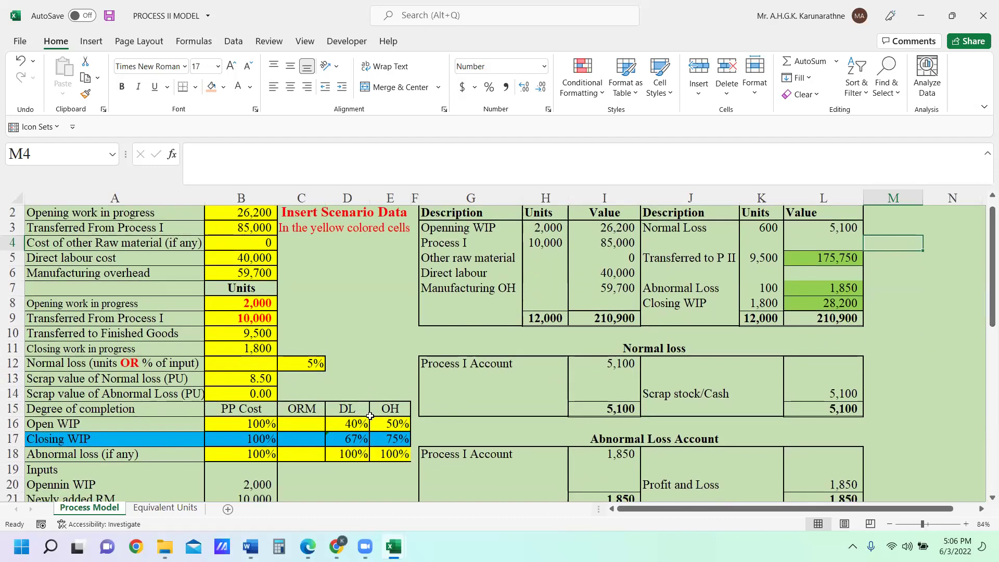
On the Equivalent Units sheet, set the font colour of A31:G35, the Valuation of Abnormal loss block, to black
{"action": "left_click", "coordinate": [165, 507]}
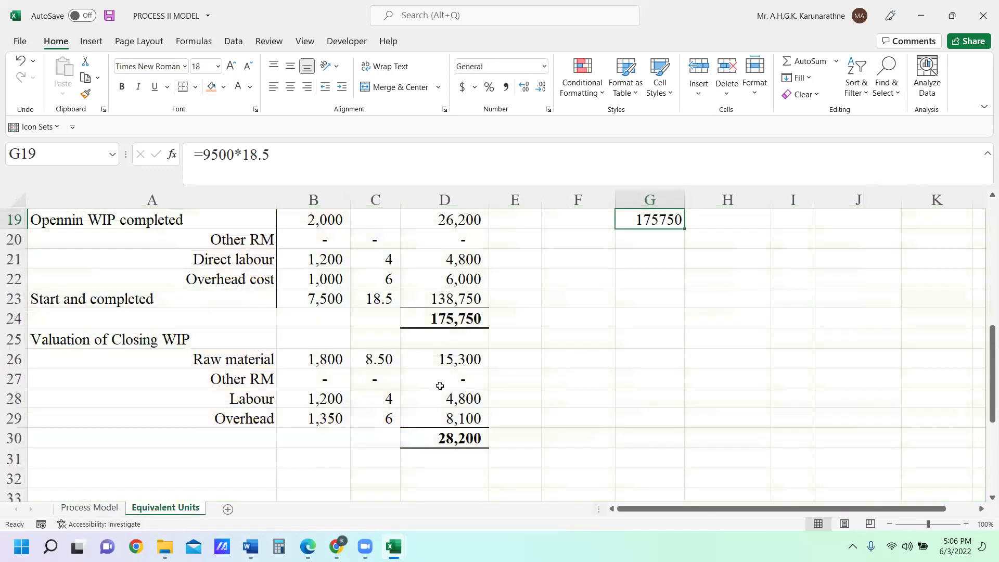
{"action": "scroll", "coordinate": [456, 374], "scroll_direction": "up", "scroll_amount": 6}
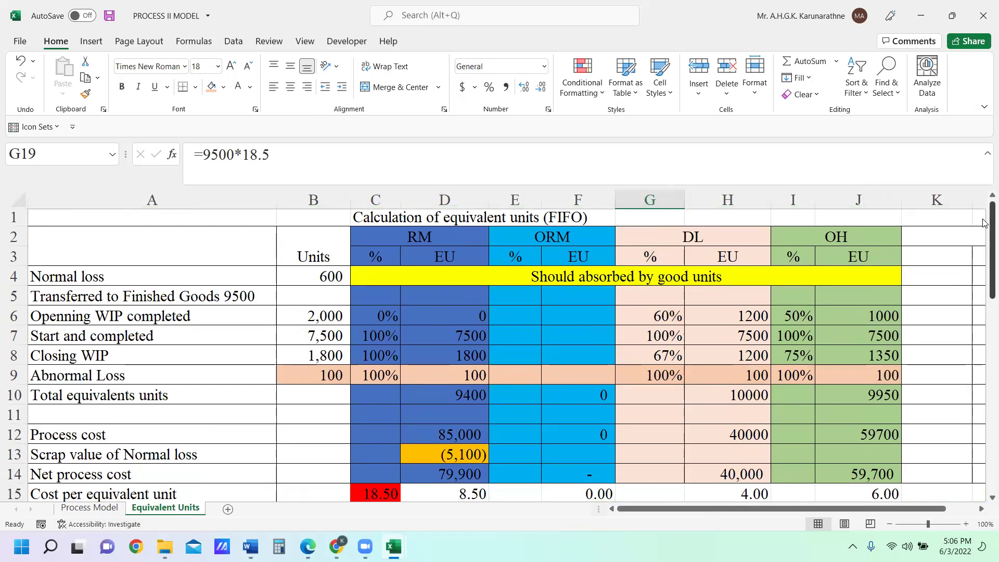
{"action": "scroll", "coordinate": [983, 221], "scroll_direction": "down", "scroll_amount": 1}
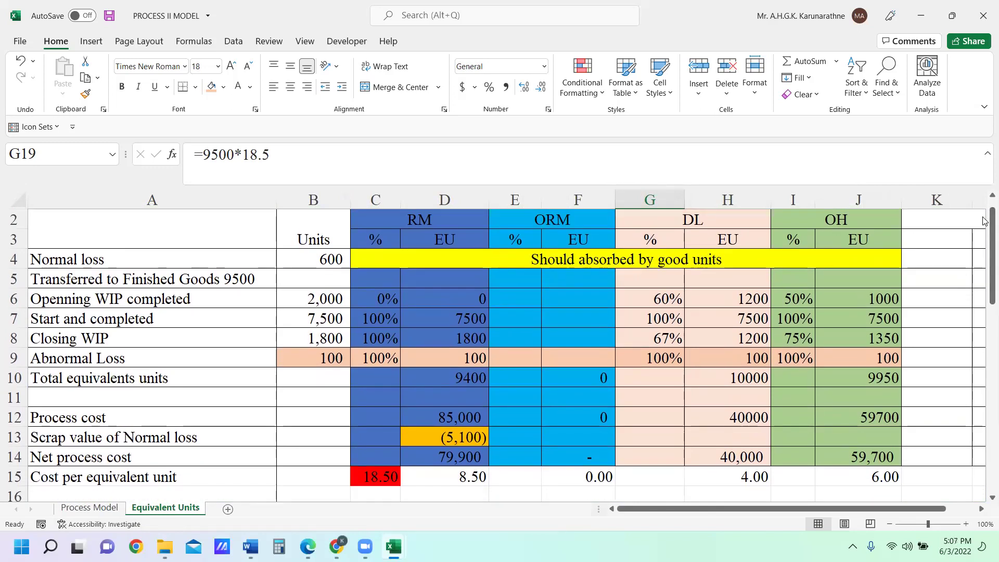
{"action": "scroll", "coordinate": [984, 225], "scroll_direction": "up", "scroll_amount": 1}
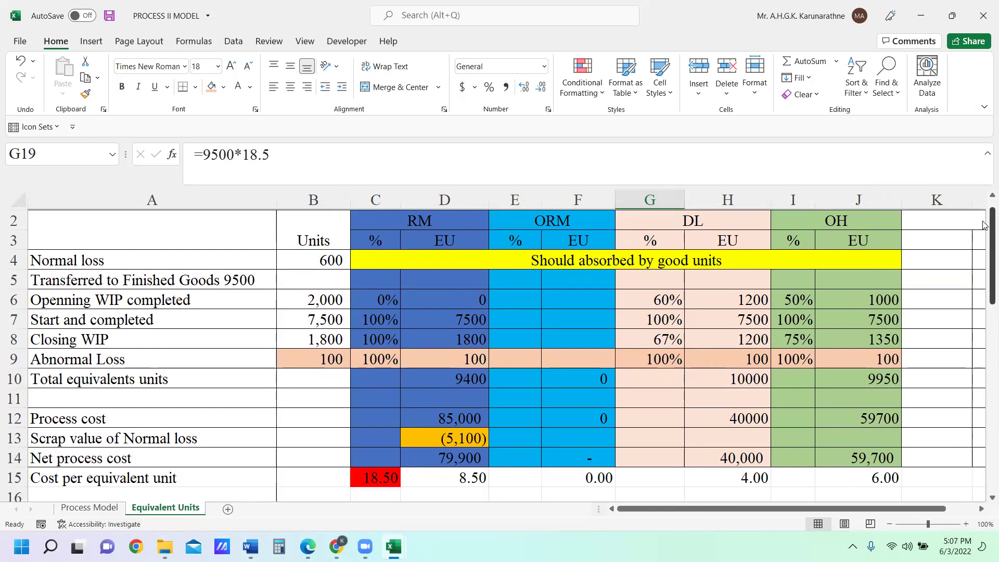
{"action": "scroll", "coordinate": [983, 227], "scroll_direction": "down", "scroll_amount": 1}
{"action": "left_click_drag", "start_coordinate": [983, 228], "coordinate": [983, 375]}
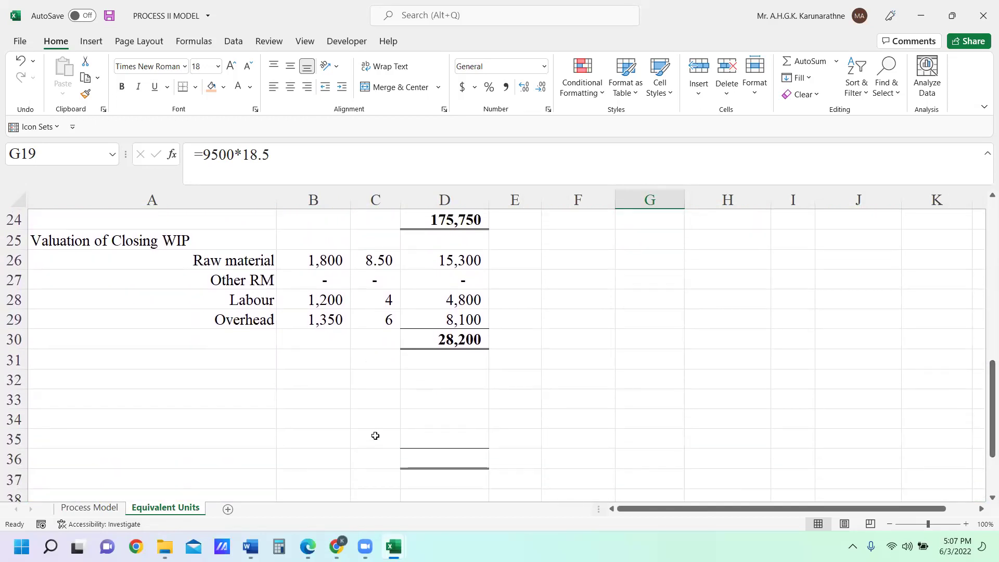
{"action": "left_click_drag", "start_coordinate": [120, 358], "coordinate": [666, 439]}
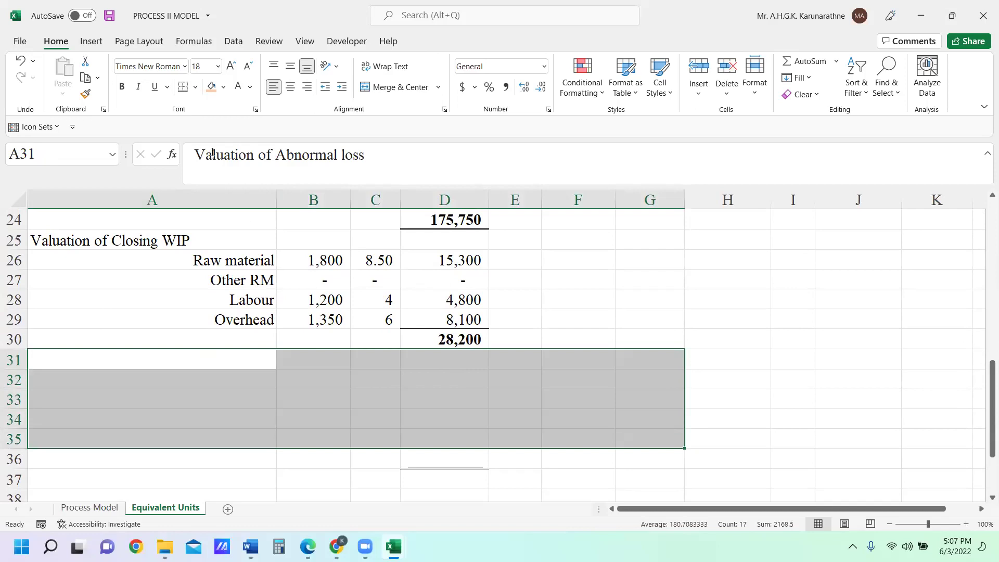
{"action": "left_click", "coordinate": [250, 88]}
{"action": "left_click", "coordinate": [253, 128]}
{"action": "left_click", "coordinate": [778, 343]}
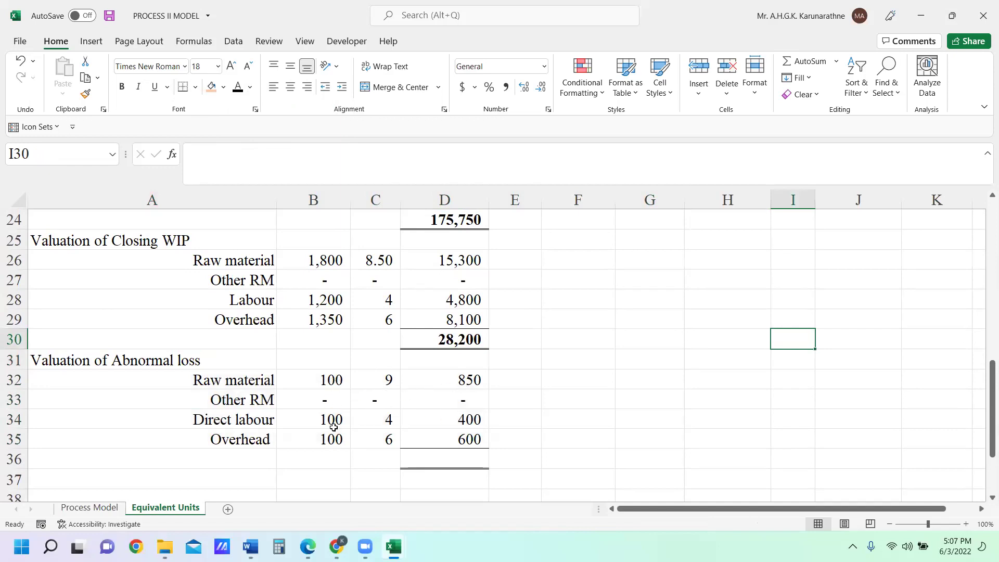
Format the abnormal loss unit costs in C32:C35 with one decimal place
{"action": "left_click_drag", "start_coordinate": [389, 380], "coordinate": [388, 439]}
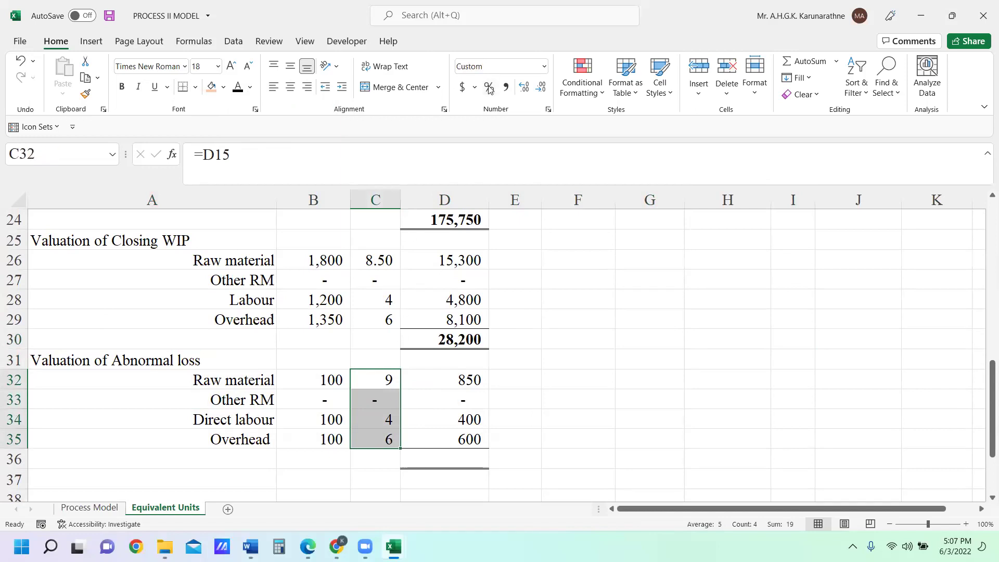
{"action": "left_click", "coordinate": [524, 88]}
{"action": "left_click", "coordinate": [605, 341]}
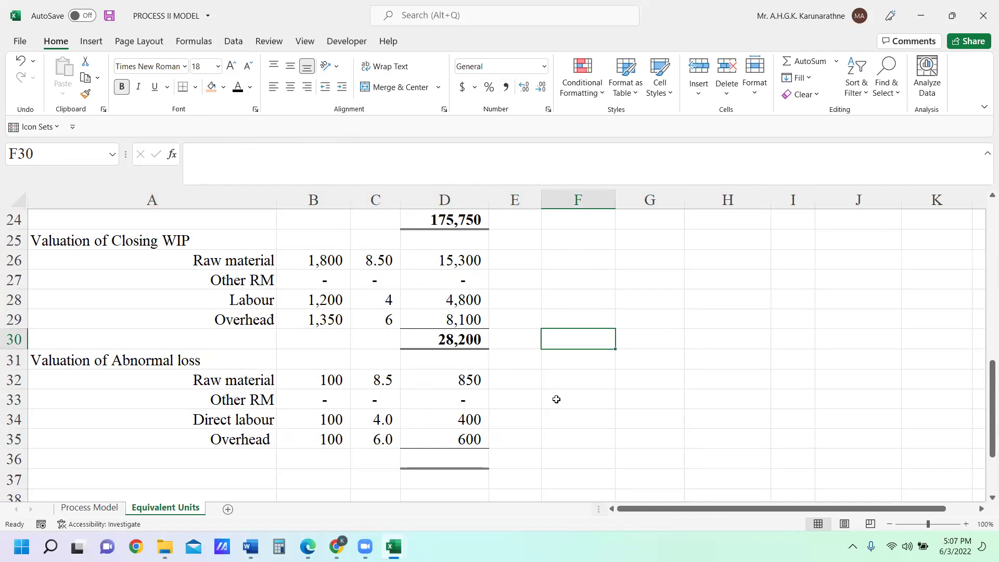
Total the abnormal loss values in D36 with =SUM(D32:D35) and make its font black
{"action": "left_click", "coordinate": [451, 456]}
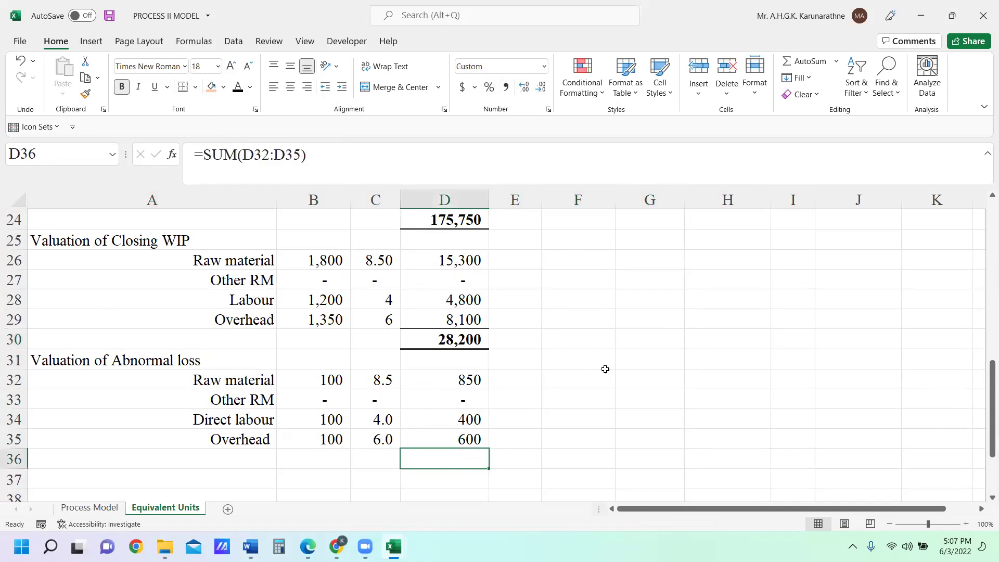
{"action": "left_click", "coordinate": [788, 61]}
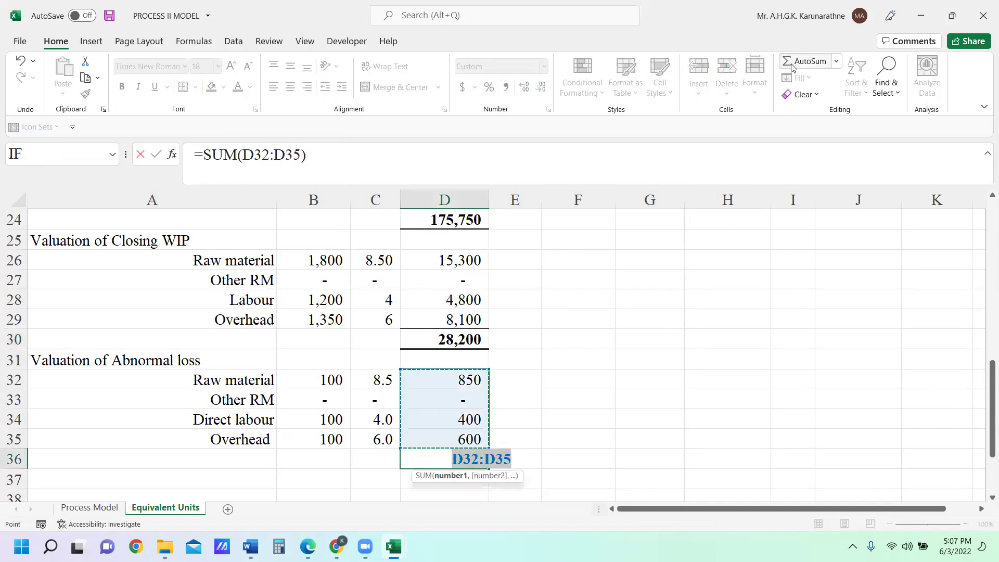
{"action": "key", "text": "Return"}
{"action": "key", "text": "Up"}
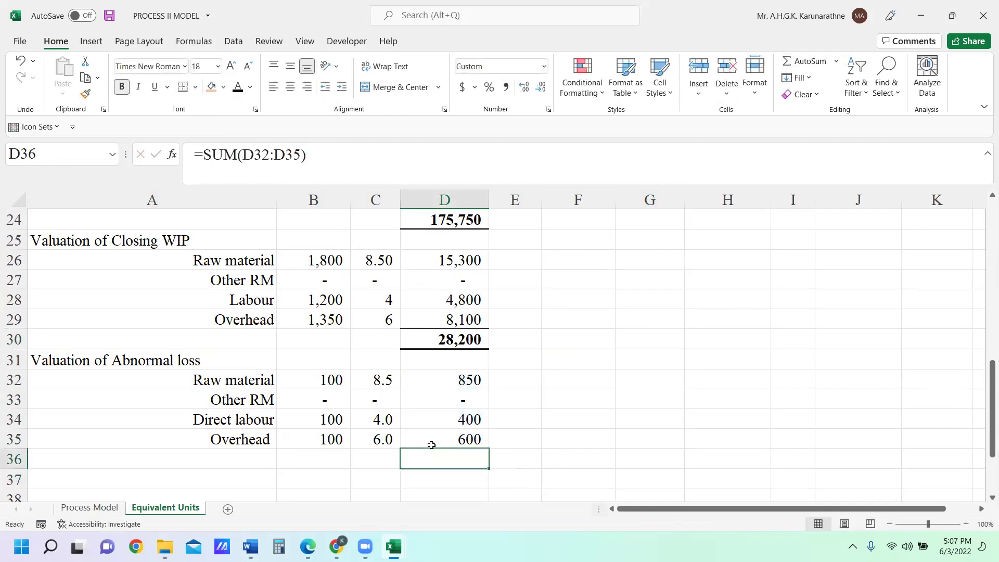
{"action": "left_click", "coordinate": [238, 87]}
{"action": "left_click", "coordinate": [675, 358]}
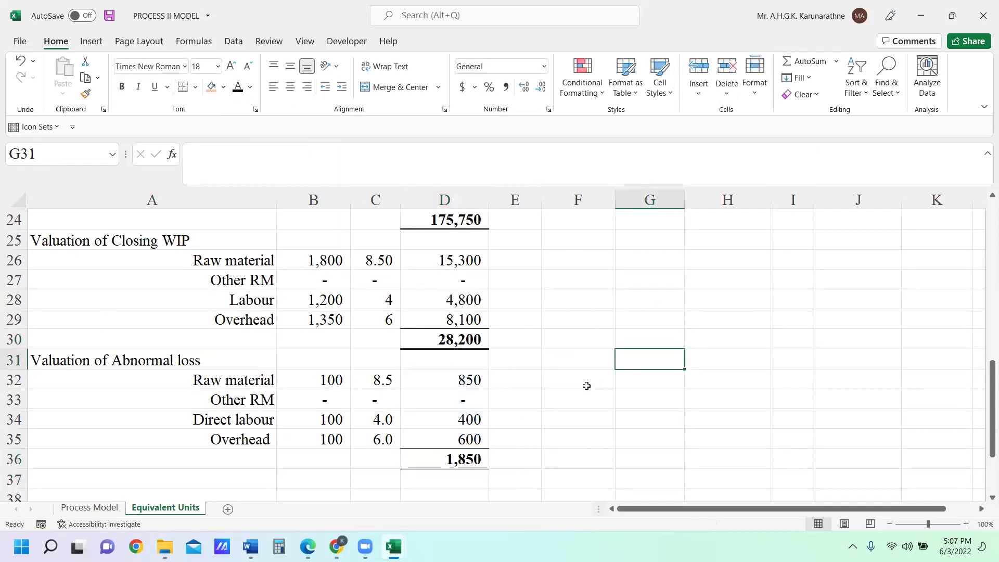
Clear the units in B4:B9 and the percentages and equivalent units in C6:J9 of the FIFO equivalent units table
{"action": "scroll", "coordinate": [621, 318], "scroll_direction": "up", "scroll_amount": 4}
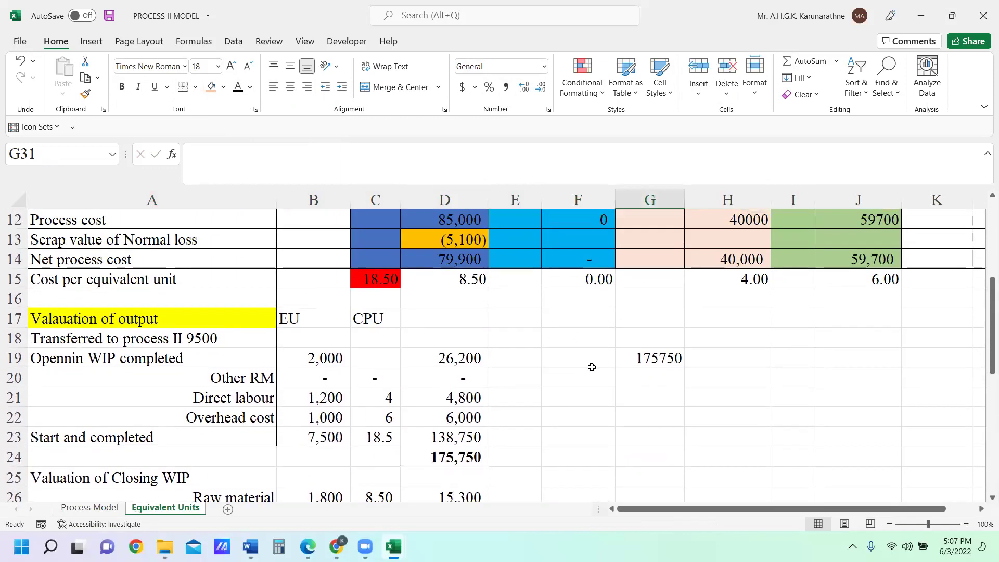
{"action": "scroll", "coordinate": [591, 338], "scroll_direction": "up", "scroll_amount": 4}
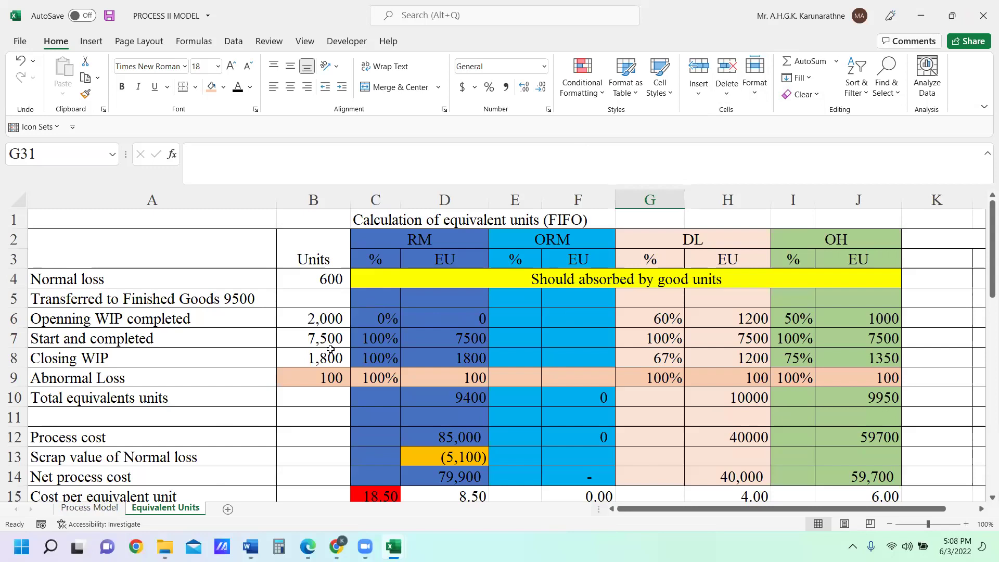
{"action": "left_click", "coordinate": [343, 296]}
{"action": "left_click_drag", "start_coordinate": [331, 280], "coordinate": [355, 363]}
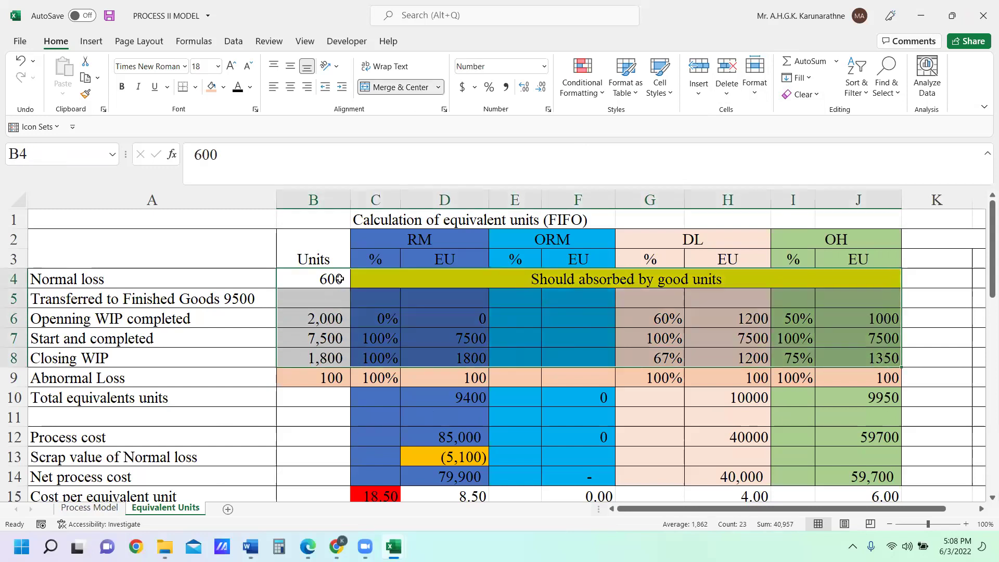
{"action": "left_click_drag", "start_coordinate": [337, 288], "coordinate": [333, 379]}
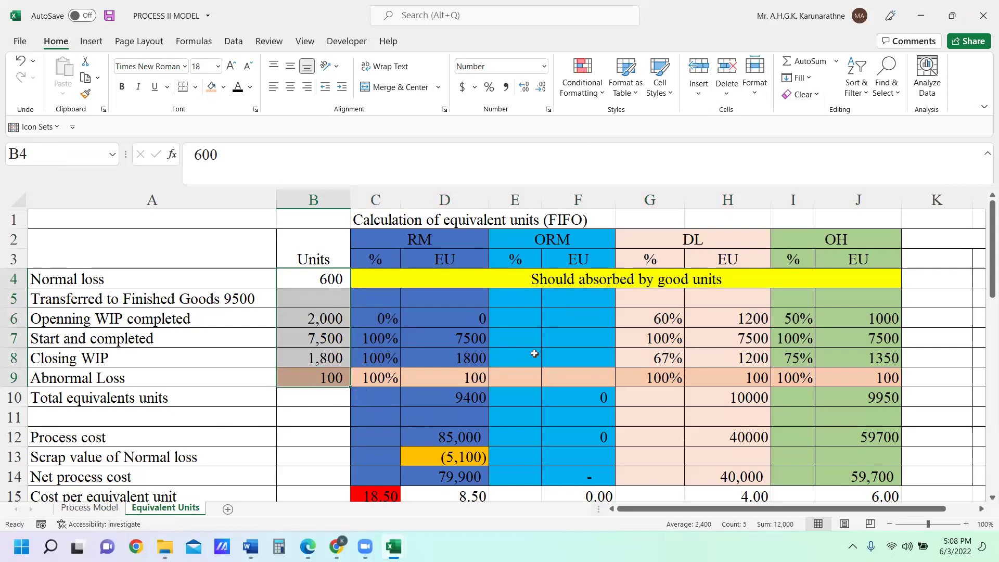
{"action": "key", "text": "Delete"}
{"action": "left_click_drag", "start_coordinate": [362, 311], "coordinate": [828, 380]}
{"action": "key", "text": "Delete"}
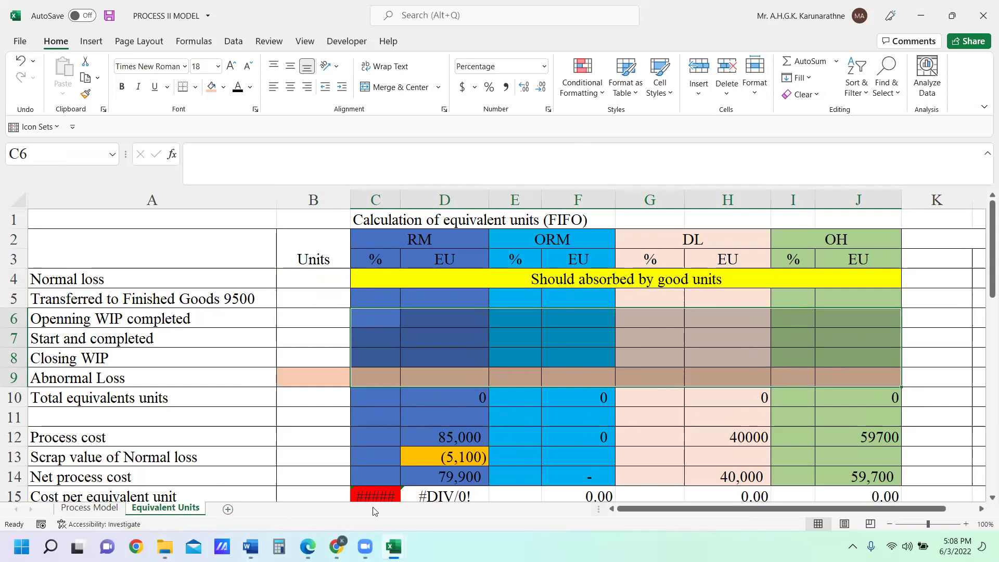
On the Process Model sheet, clear the Process II Account's units and values in H3:I7 and K3:L8
{"action": "left_click", "coordinate": [89, 507]}
{"action": "scroll", "coordinate": [534, 257], "scroll_direction": "up", "scroll_amount": 1}
{"action": "left_click_drag", "start_coordinate": [540, 242], "coordinate": [599, 302]}
{"action": "key", "text": "Delete"}
{"action": "left_click", "coordinate": [762, 246]}
{"action": "left_click_drag", "start_coordinate": [762, 246], "coordinate": [824, 317]}
{"action": "key", "text": "Delete"}
{"action": "left_click", "coordinate": [942, 293]}
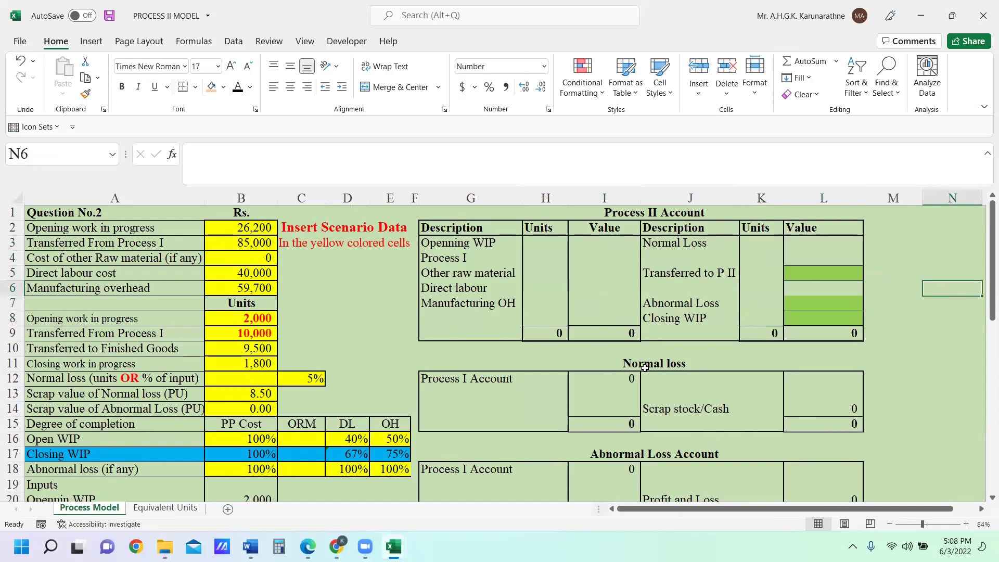
Fill in the Process II Account's opening WIP line with 2000 units in H3 and =B2 as its value in I3
{"action": "left_click", "coordinate": [545, 248]}
{"action": "type", "text": "2000"}
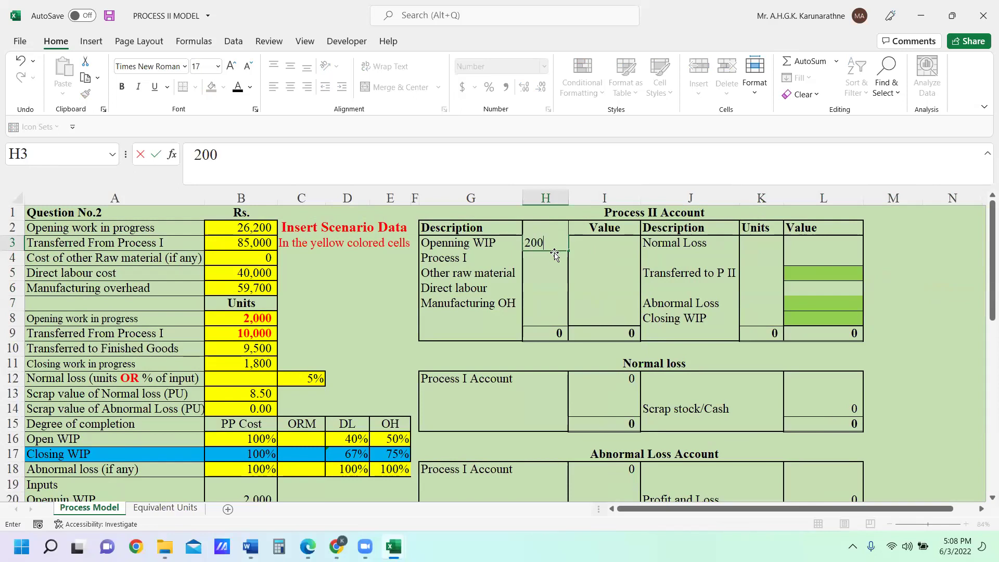
{"action": "left_click", "coordinate": [614, 246]}
{"action": "type", "text": "="}
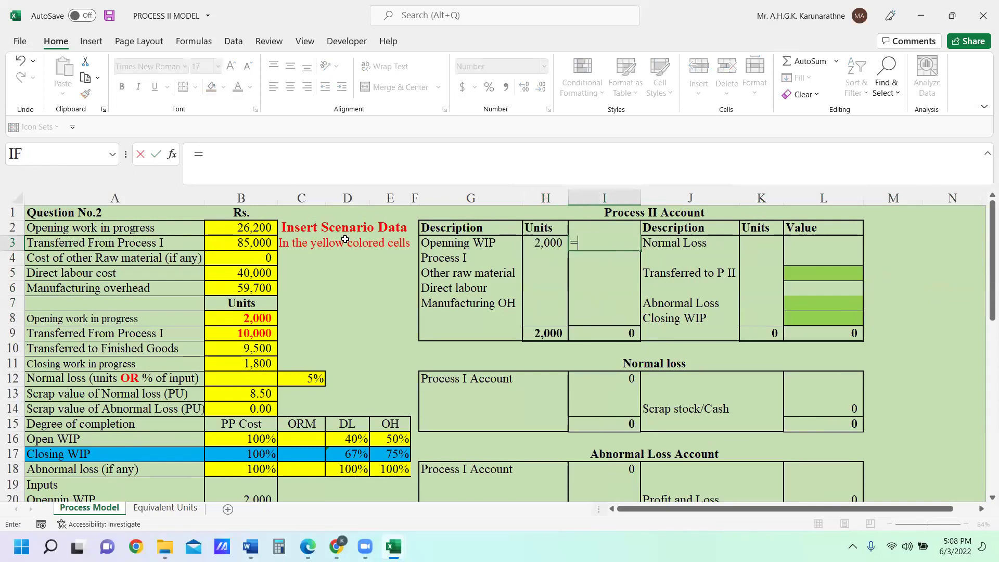
{"action": "left_click", "coordinate": [262, 232]}
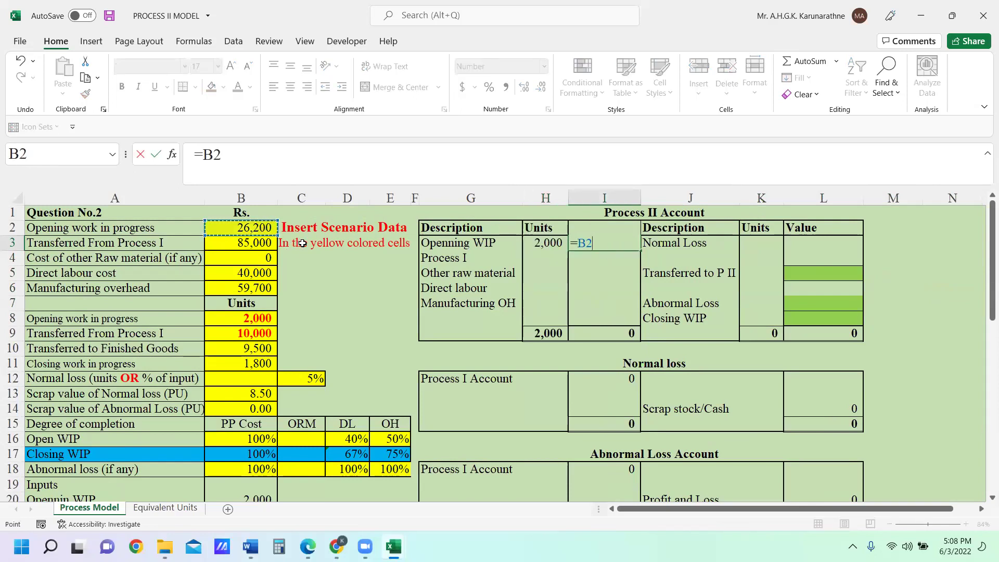
{"action": "key", "text": "Return"}
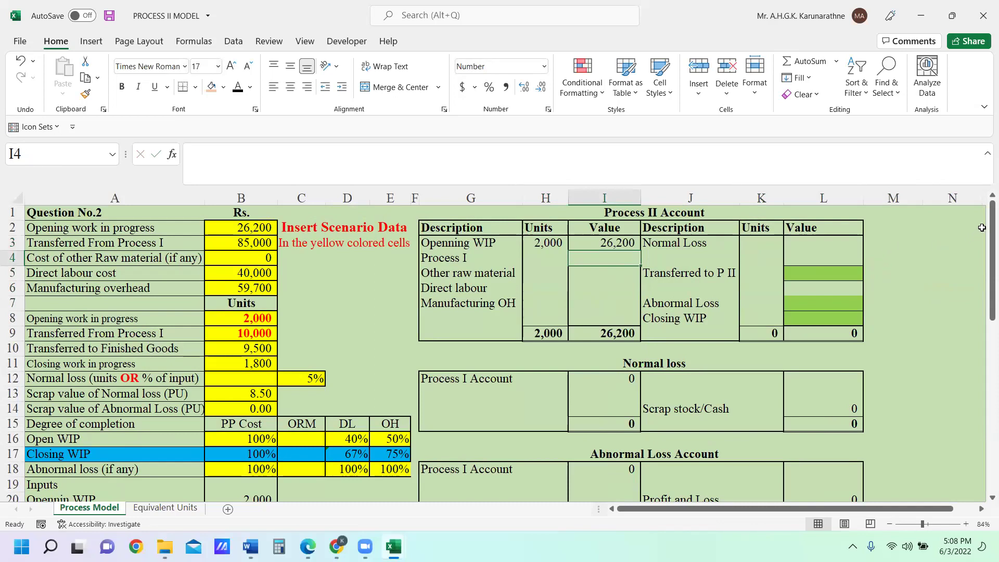
Examine the input units, normal loss, expected output, actual output and abnormal loss calculations in B20:B29
{"action": "scroll", "coordinate": [984, 297], "scroll_direction": "down", "scroll_amount": 3}
{"action": "scroll", "coordinate": [985, 296], "scroll_direction": "down", "scroll_amount": 2}
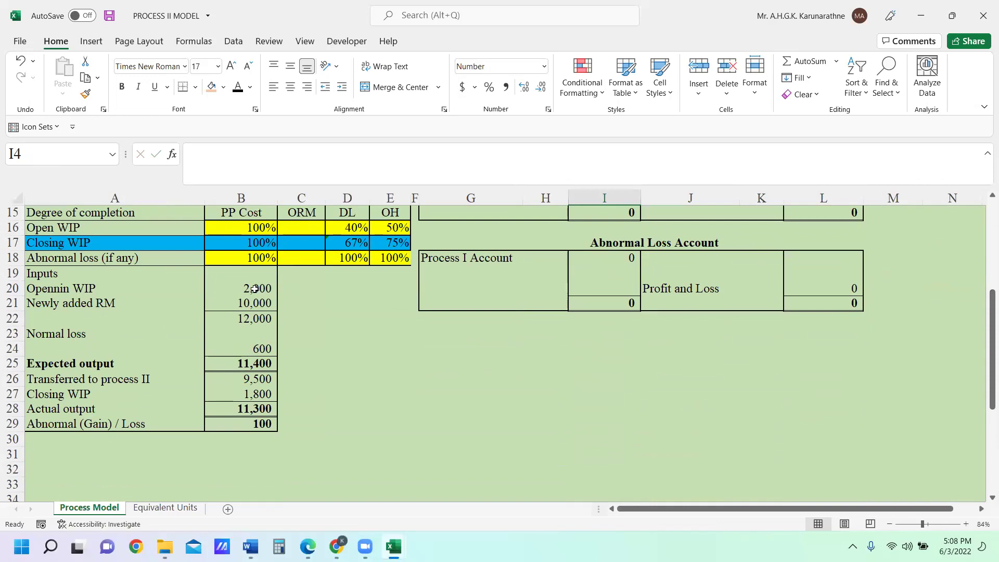
{"action": "left_click", "coordinate": [254, 289]}
{"action": "left_click", "coordinate": [256, 303]}
{"action": "left_click", "coordinate": [256, 317]}
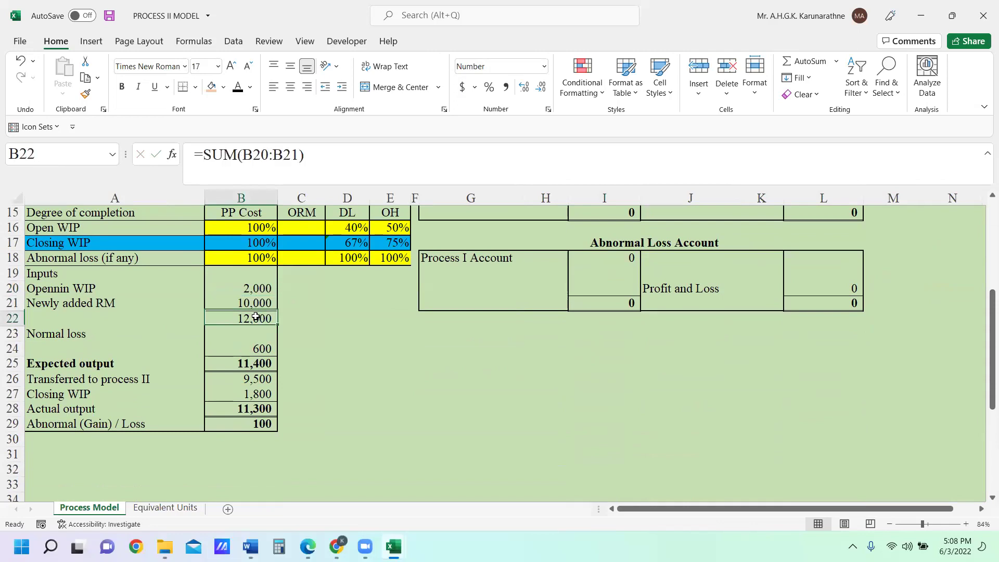
{"action": "left_click", "coordinate": [266, 349]}
{"action": "left_click", "coordinate": [260, 366]}
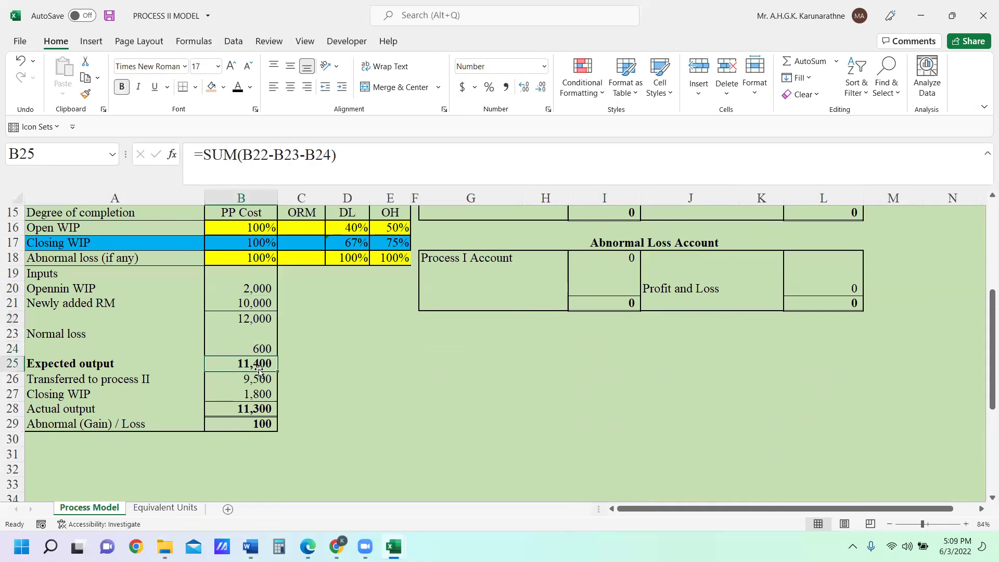
{"action": "left_click", "coordinate": [263, 383]}
{"action": "left_click", "coordinate": [261, 394]}
{"action": "left_click", "coordinate": [257, 410]}
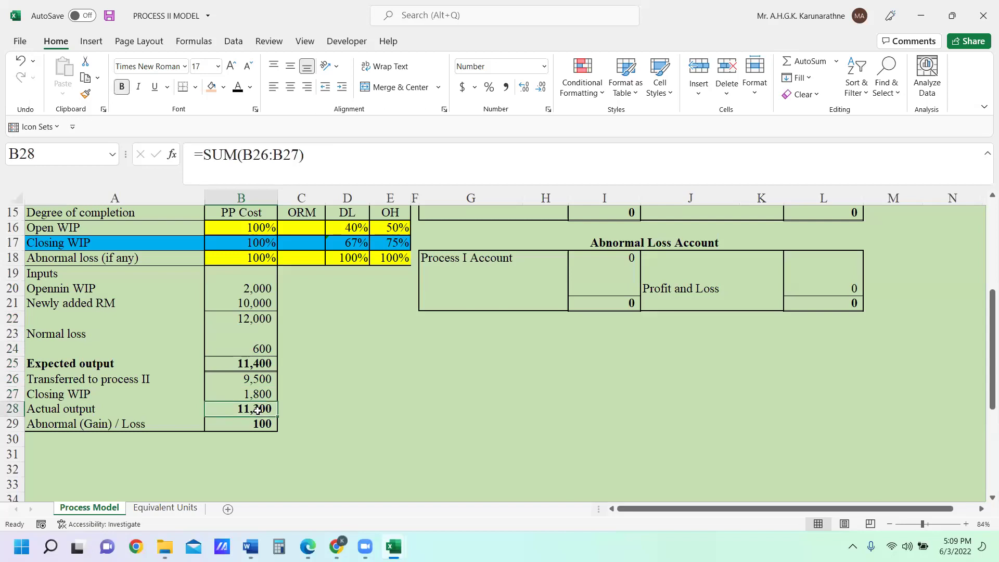
{"action": "left_click", "coordinate": [261, 425]}
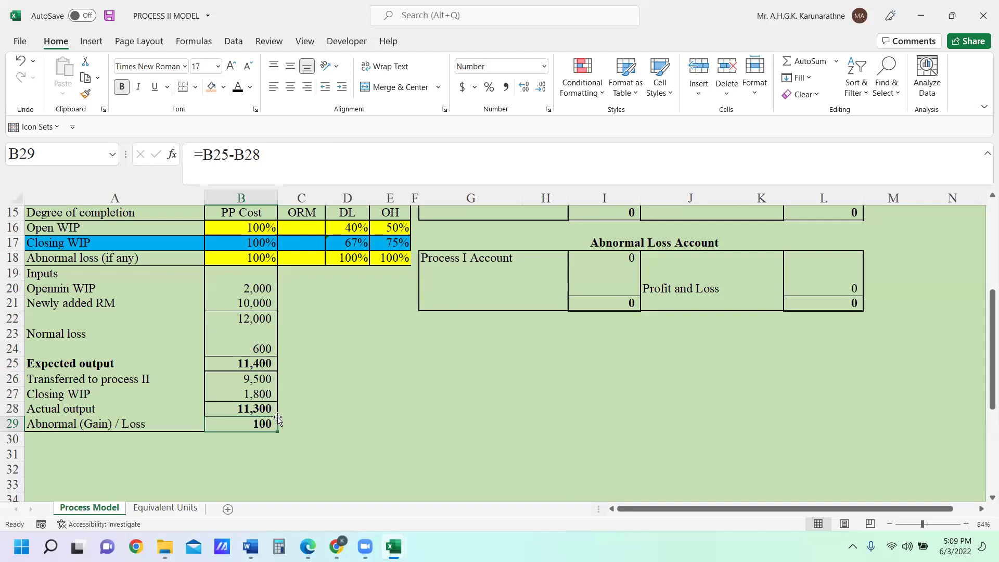
{"action": "scroll", "coordinate": [318, 406], "scroll_direction": "up", "scroll_amount": 5}
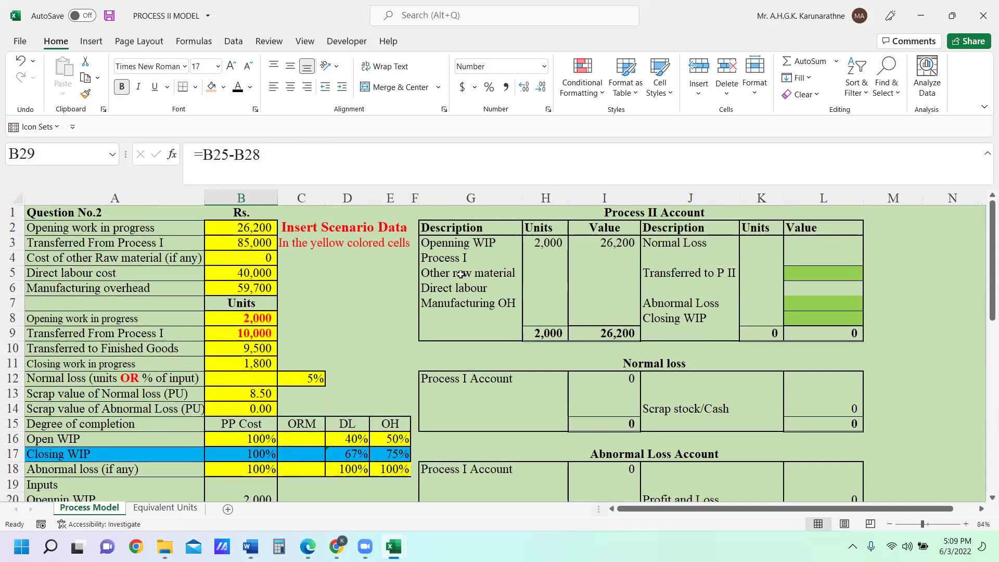
Enter 10000 units for the Process I line of the Process II Account in H4
{"action": "left_click", "coordinate": [549, 259]}
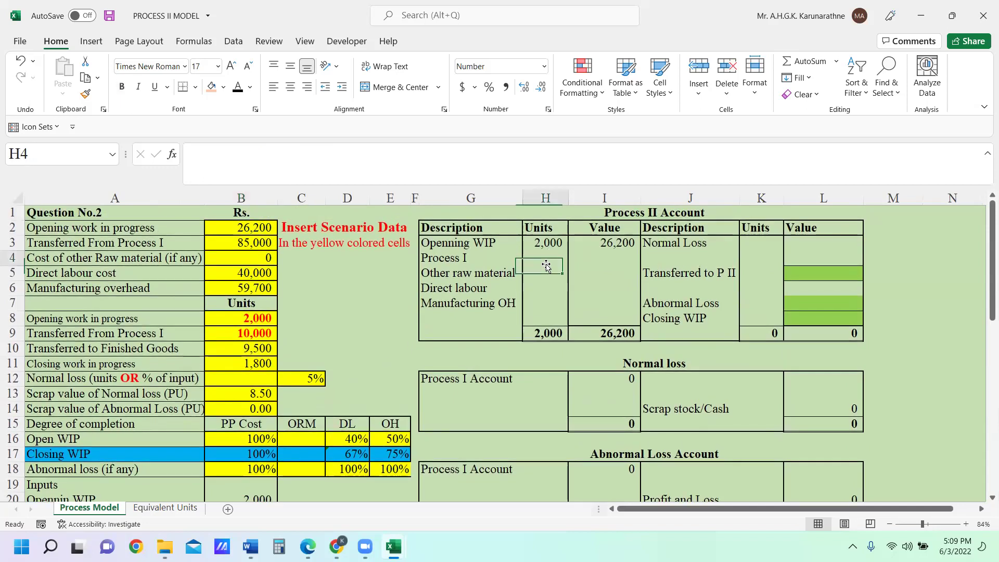
{"action": "type", "text": "10000"}
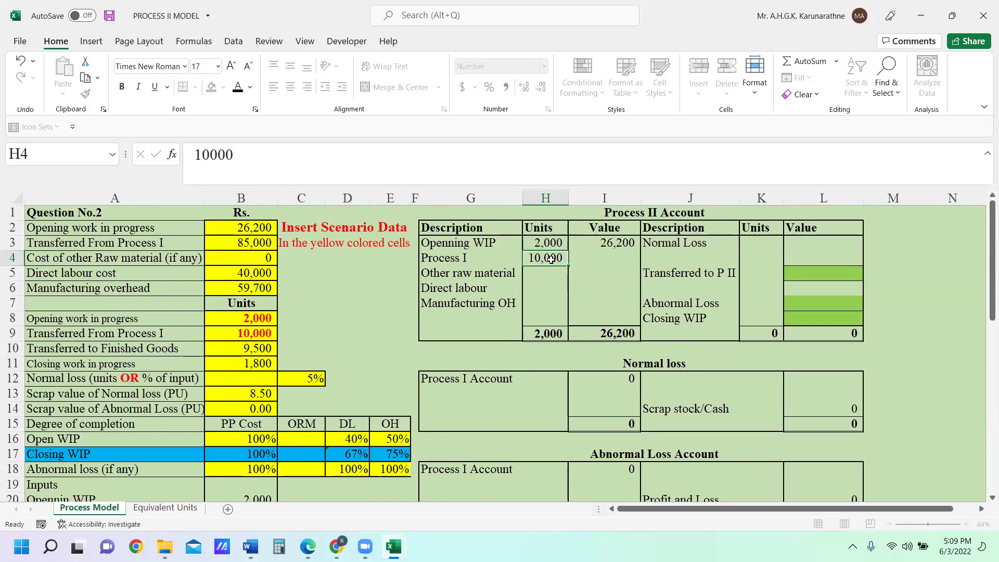
{"action": "key", "text": "Return"}
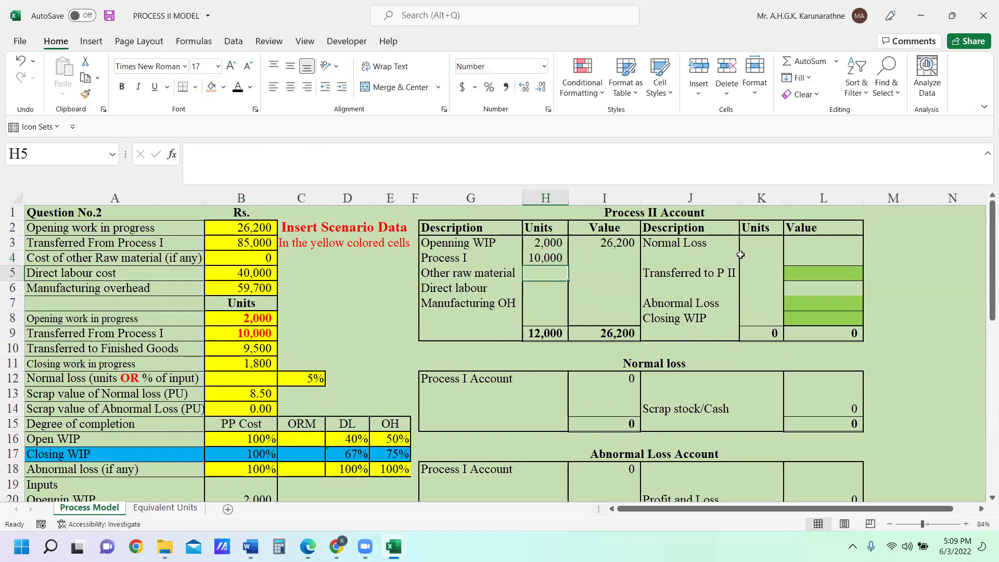
{"action": "left_click", "coordinate": [758, 247]}
{"action": "type", "text": "6"}
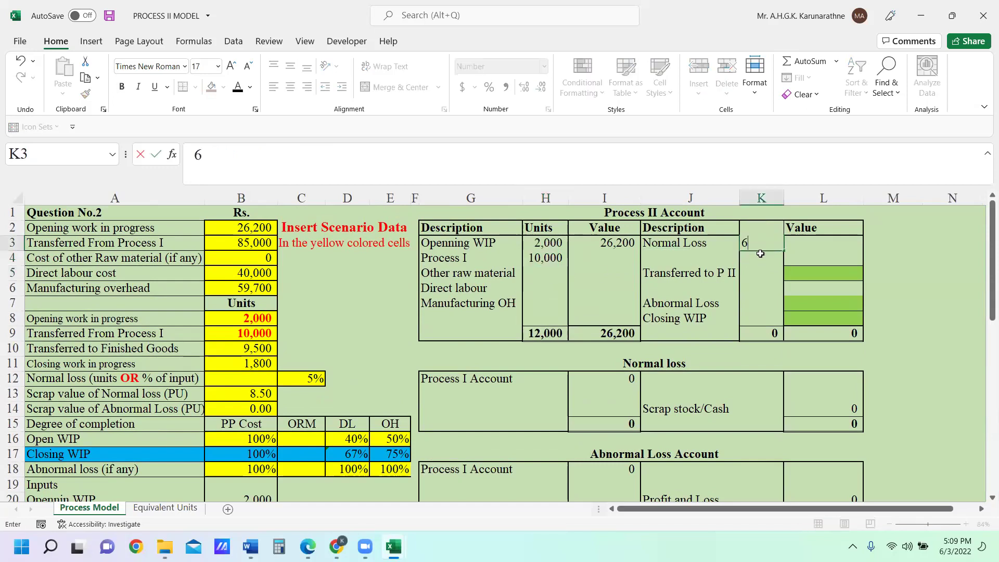
{"action": "type", "text": ".+000+"}
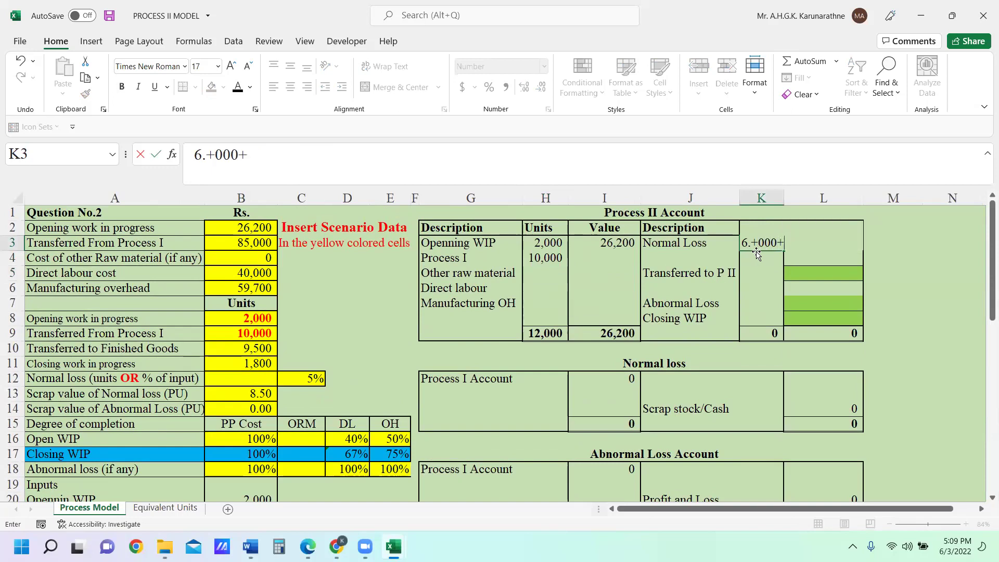
{"action": "key", "text": "BackSpace"}
{"action": "key", "text": "BackSpace"}
{"action": "key", "text": "BackSpace"}
{"action": "key", "text": "BackSpace"}
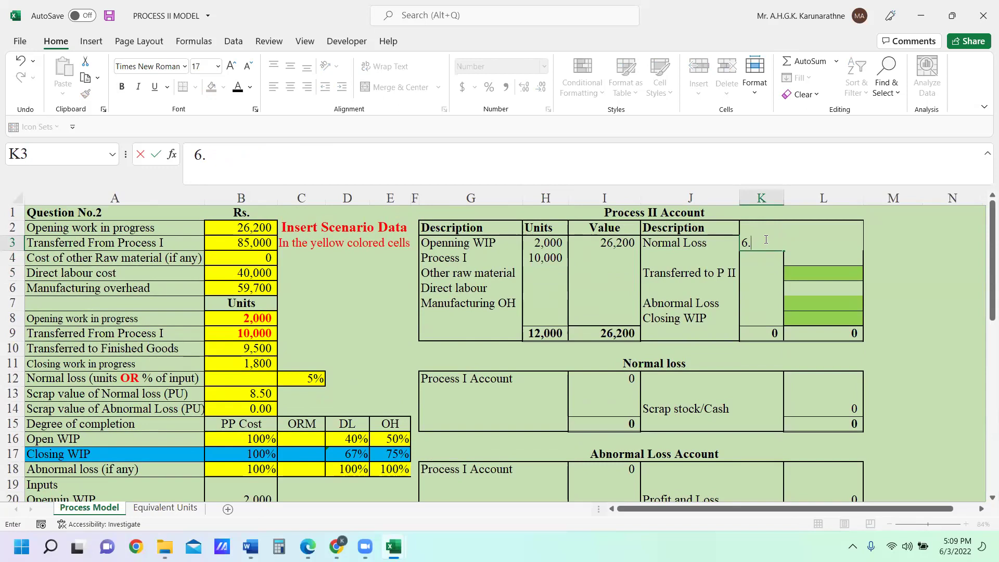
{"action": "type", "text": "000"}
{"action": "key", "text": "Return"}
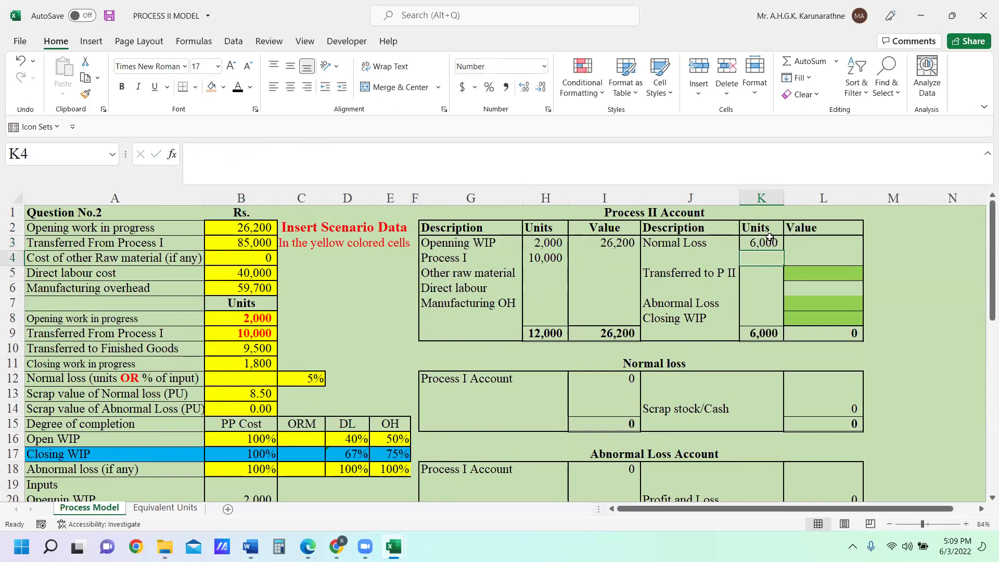
Enter 600 normal loss units in K3 and 9500 transferred units in K5 of the Process II Account
{"action": "left_click", "coordinate": [770, 242]}
{"action": "type", "text": "600"}
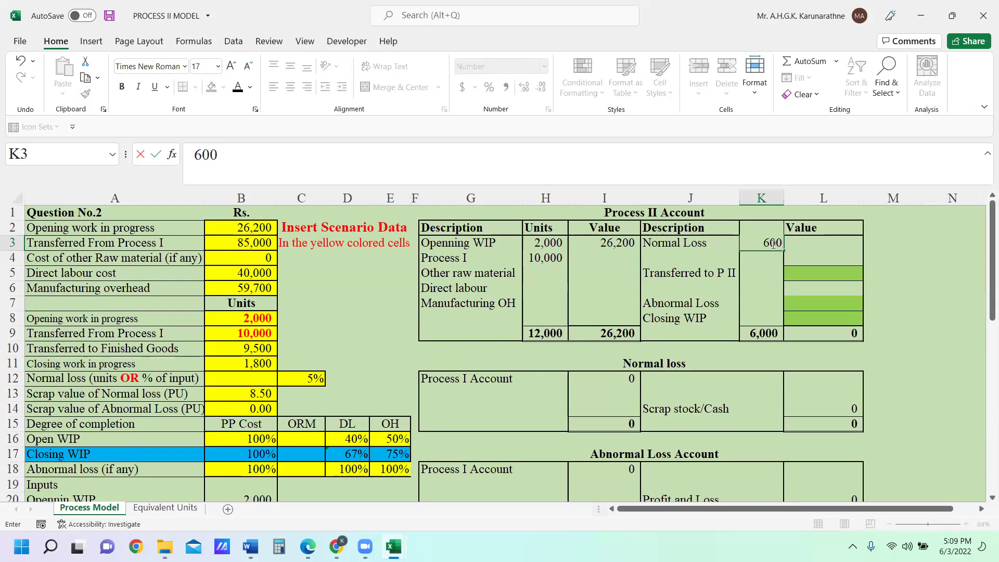
{"action": "key", "text": "Return"}
{"action": "left_click", "coordinate": [765, 271]}
{"action": "type", "text": "9500"}
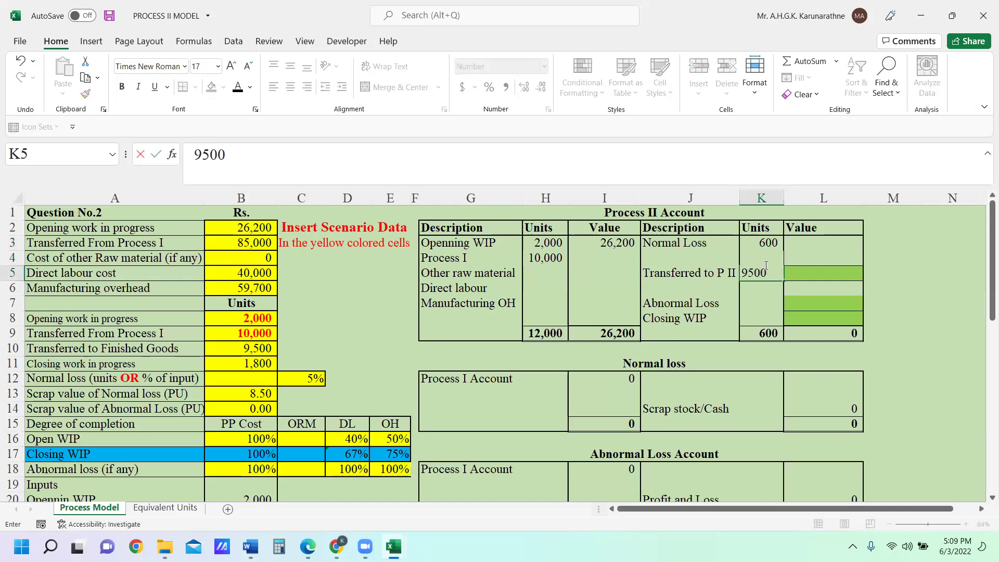
{"action": "key", "text": "Return"}
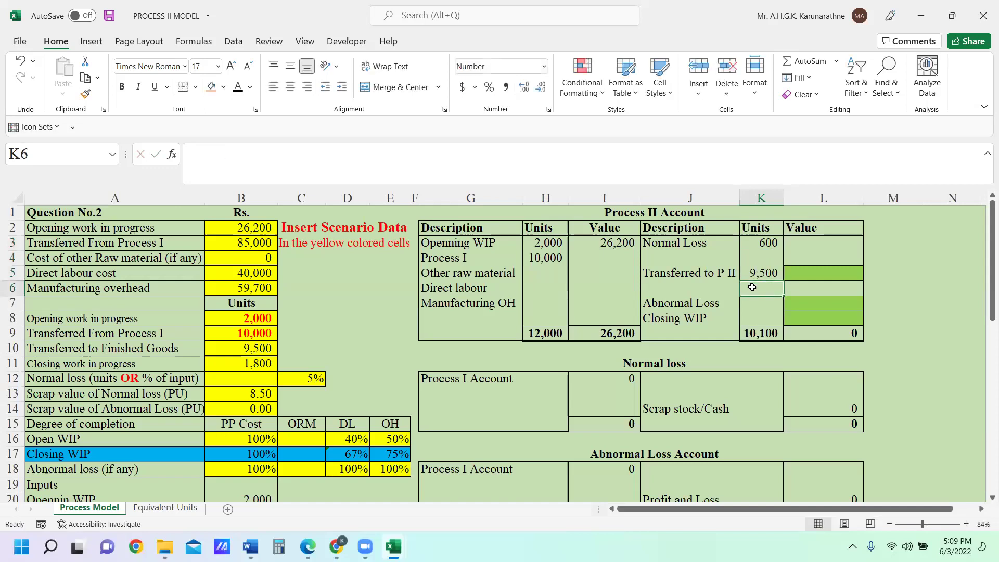
Enter 150 abnormal loss units in K7 and 1800 closing WIP units in K8
{"action": "left_click", "coordinate": [754, 304]}
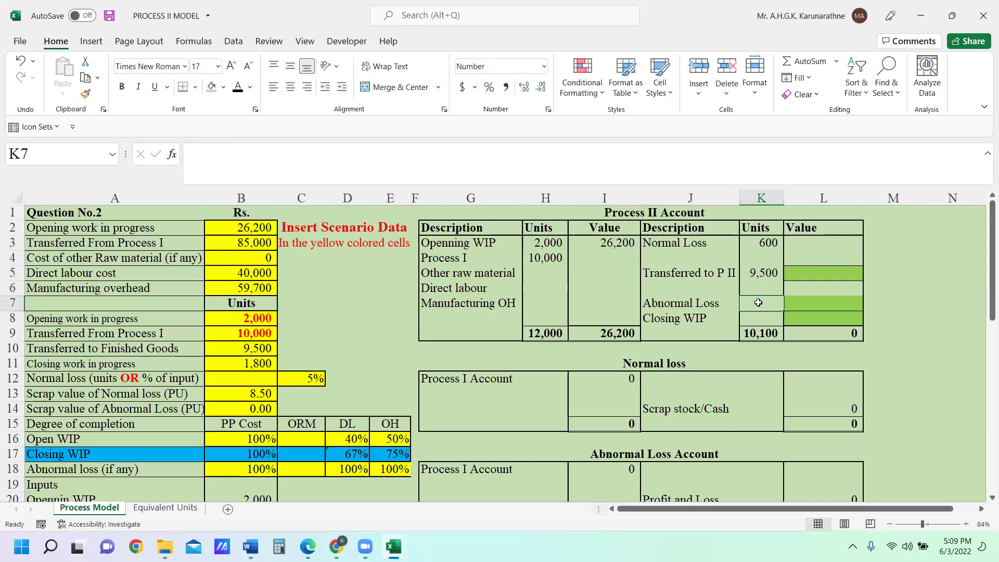
{"action": "type", "text": "150"}
{"action": "key", "text": "Return"}
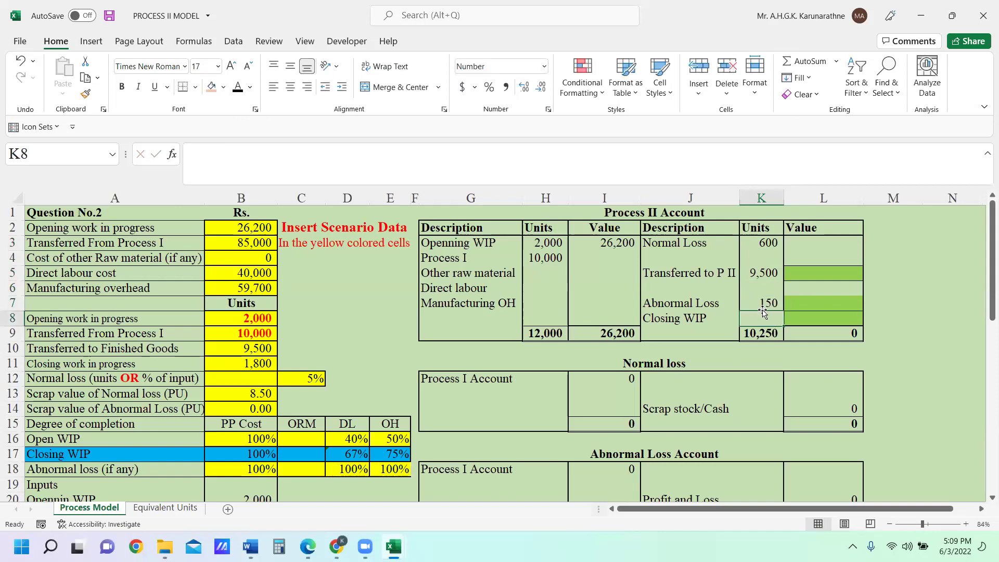
{"action": "type", "text": "1800"}
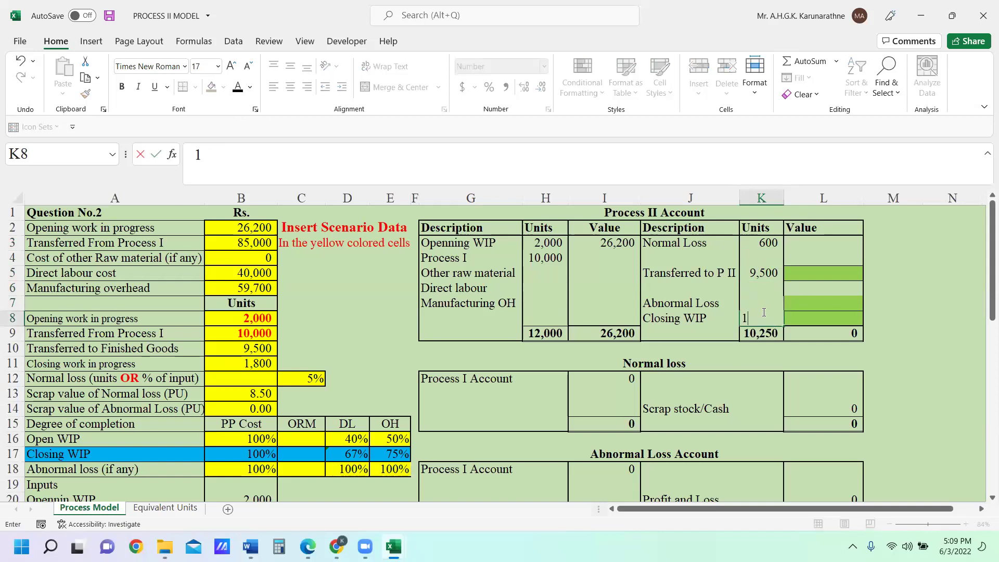
{"action": "left_click", "coordinate": [907, 277]}
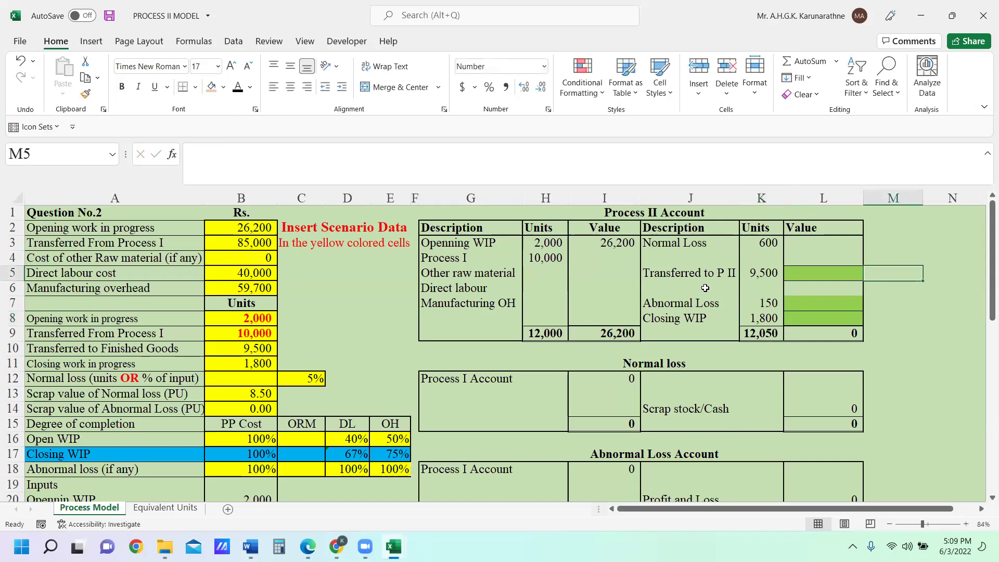
Set the Process I value in I4 to =B3 and the other raw material value in I5 to 0
{"action": "left_click", "coordinate": [244, 227]}
{"action": "left_click", "coordinate": [613, 245]}
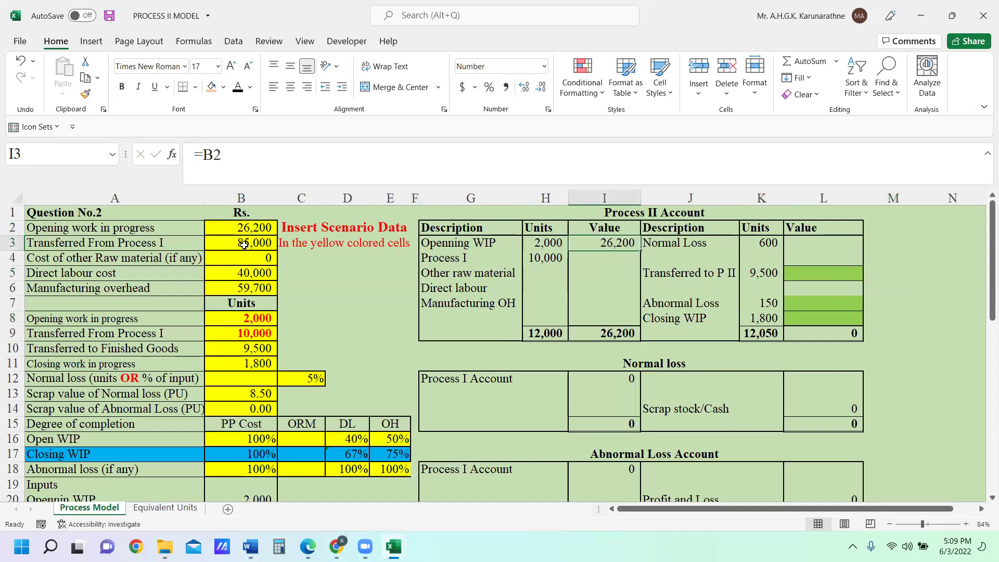
{"action": "left_click", "coordinate": [265, 333]}
{"action": "left_click", "coordinate": [238, 243]}
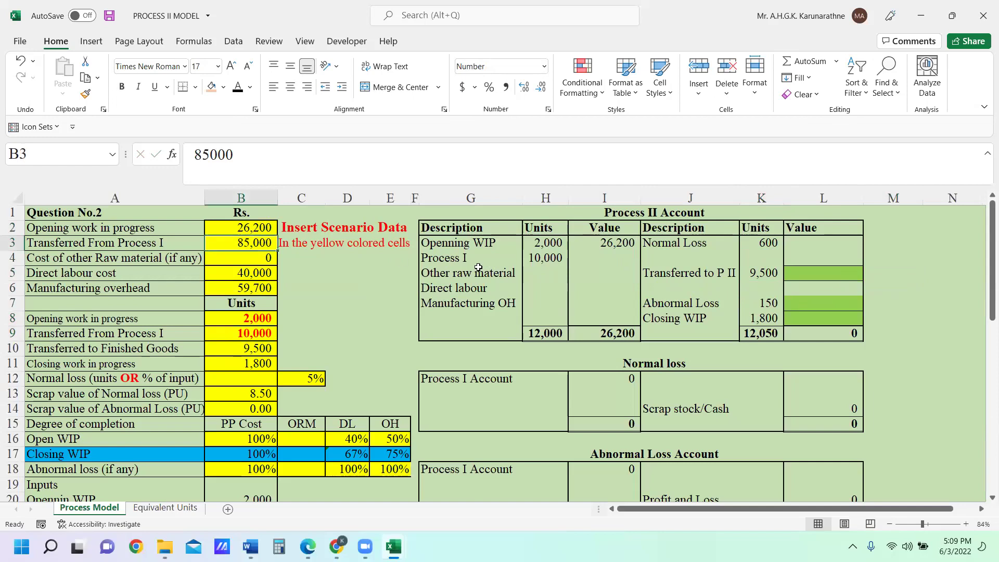
{"action": "left_click", "coordinate": [591, 258]}
{"action": "type", "text": "="}
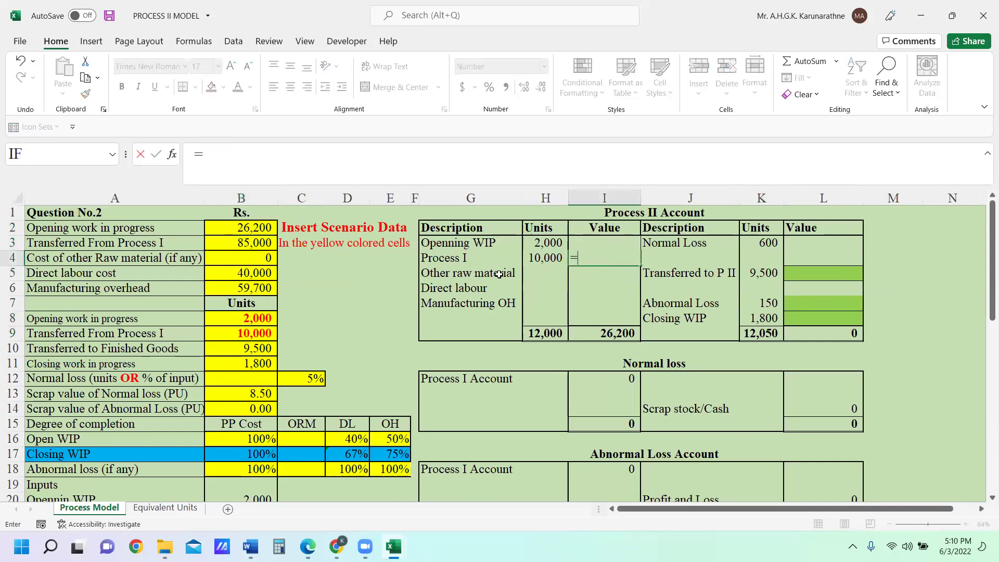
{"action": "left_click", "coordinate": [263, 243]}
{"action": "key", "text": "Return"}
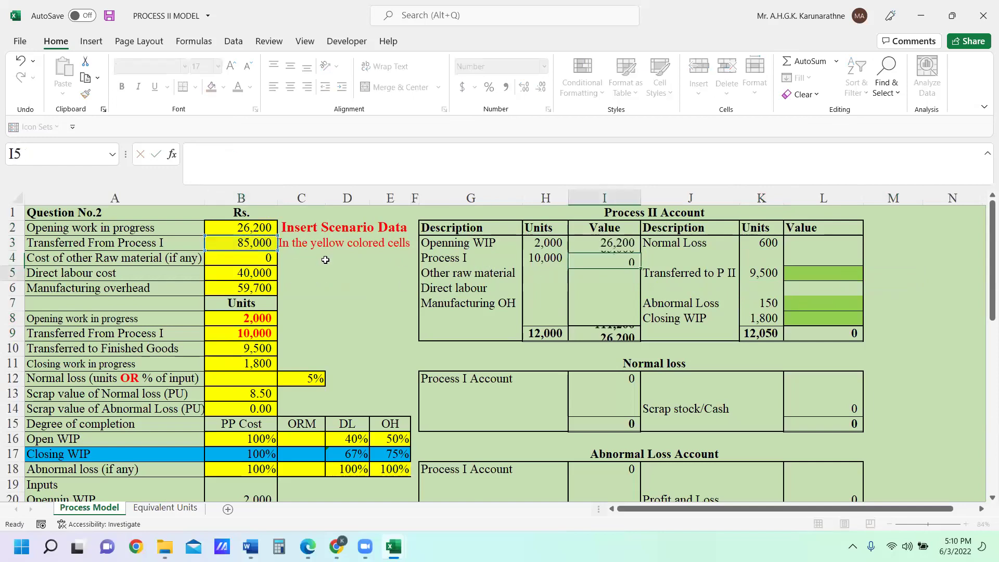
{"action": "type", "text": "0"}
{"action": "key", "text": "Return"}
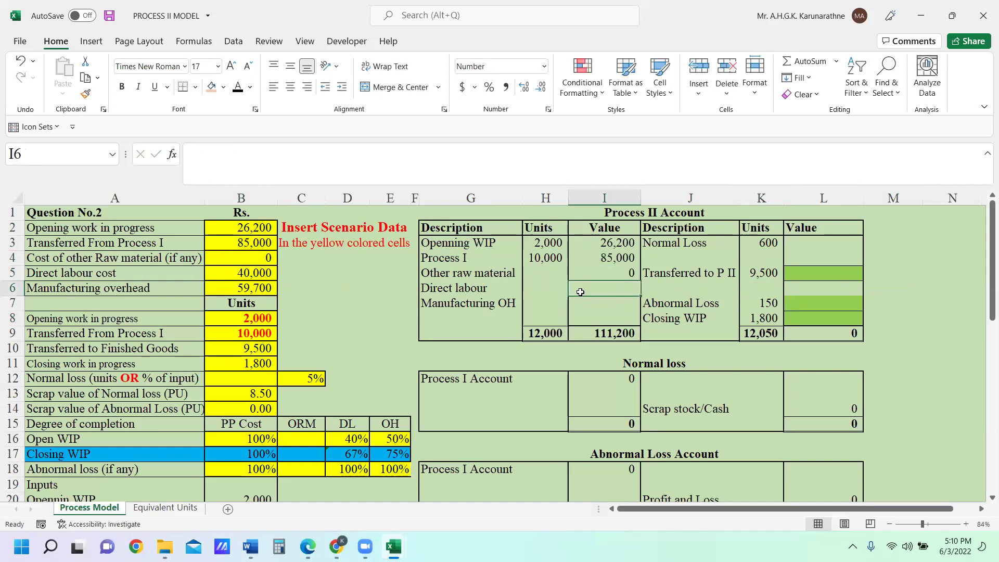
Link the direct labour value in I6 to =B5 and the manufacturing overhead value in I7 to =B6
{"action": "type", "text": "="}
{"action": "left_click", "coordinate": [262, 274]}
{"action": "key", "text": "Return"}
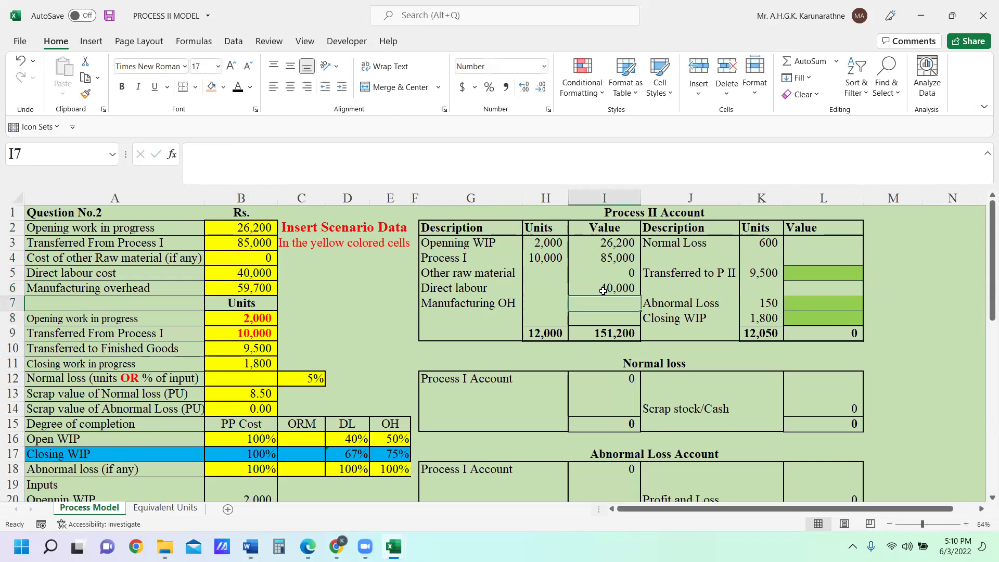
{"action": "type", "text": "="}
{"action": "left_click", "coordinate": [264, 289]}
{"action": "key", "text": "Return"}
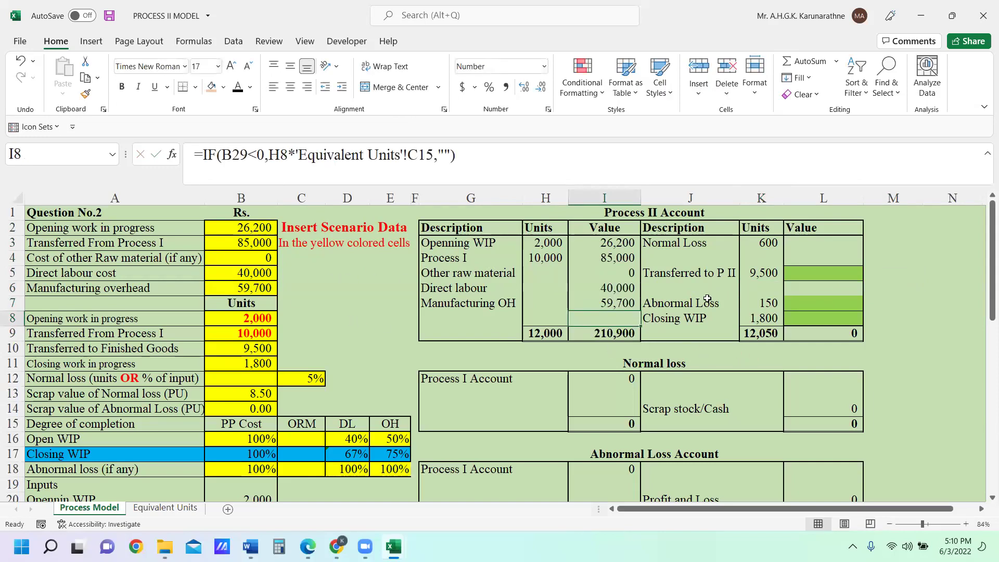
Calculate the normal loss value in L3 with the formula =K3*8.5
{"action": "left_click", "coordinate": [820, 243]}
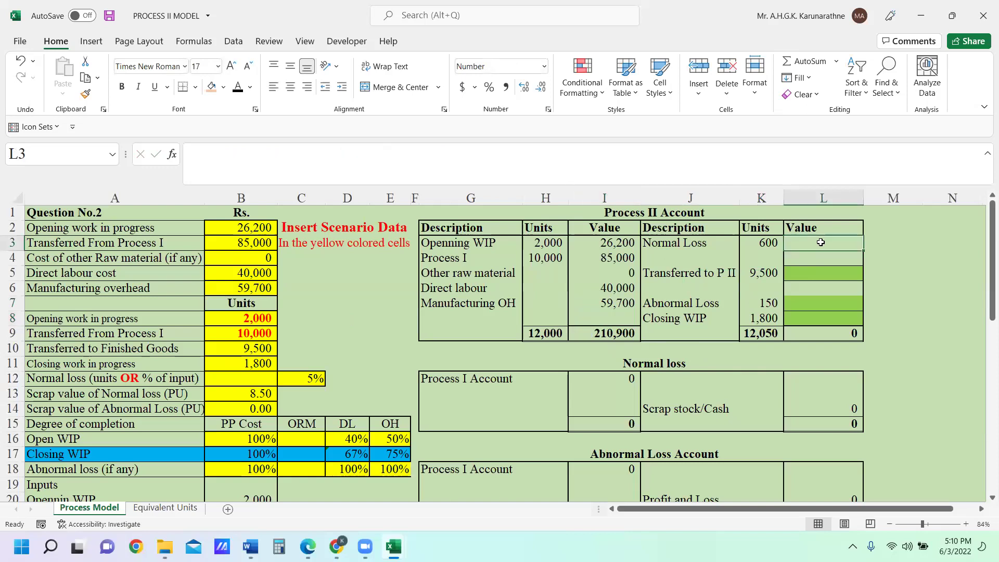
{"action": "type", "text": "="}
{"action": "left_click", "coordinate": [779, 246]}
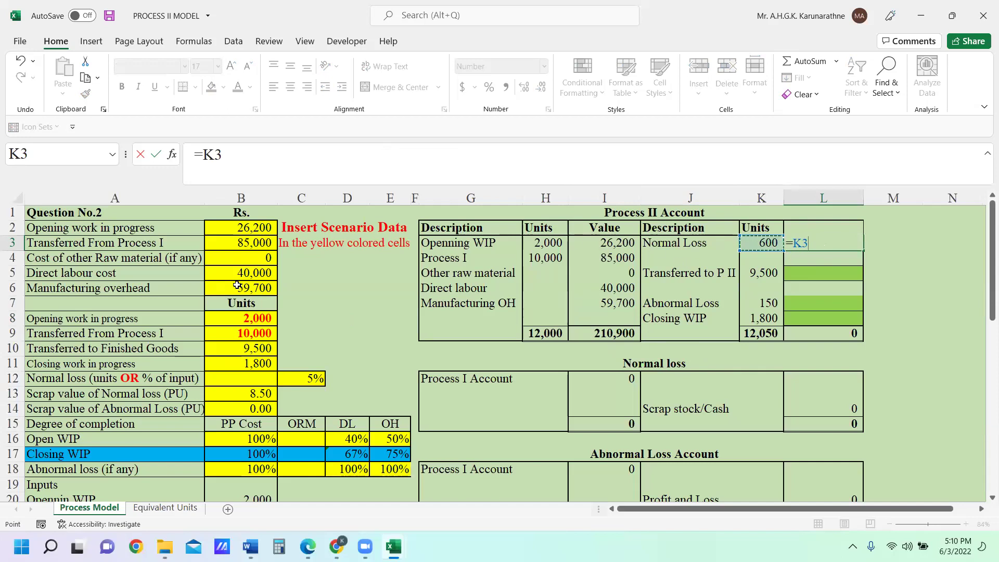
{"action": "type", "text": "*8.5"}
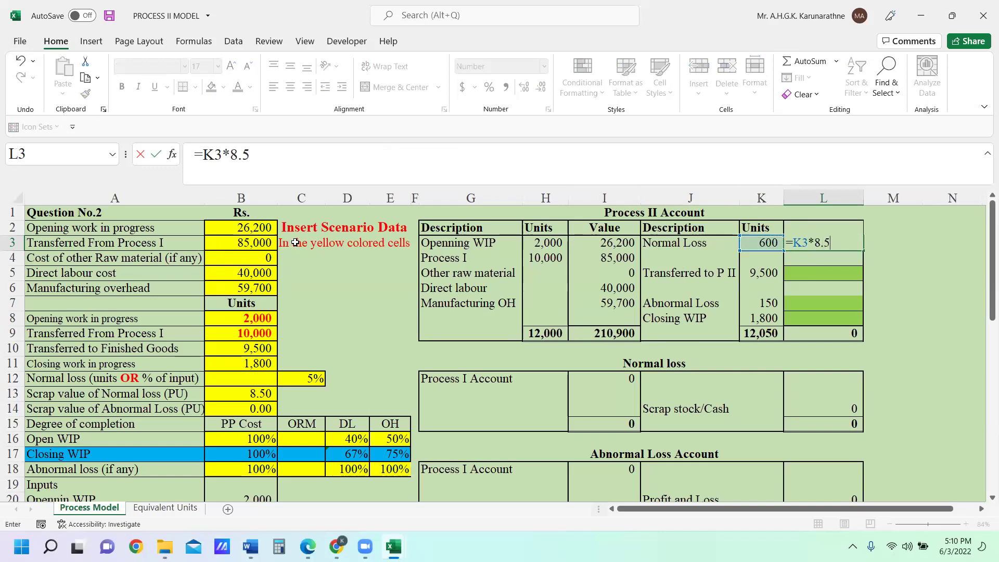
{"action": "key", "text": "Return"}
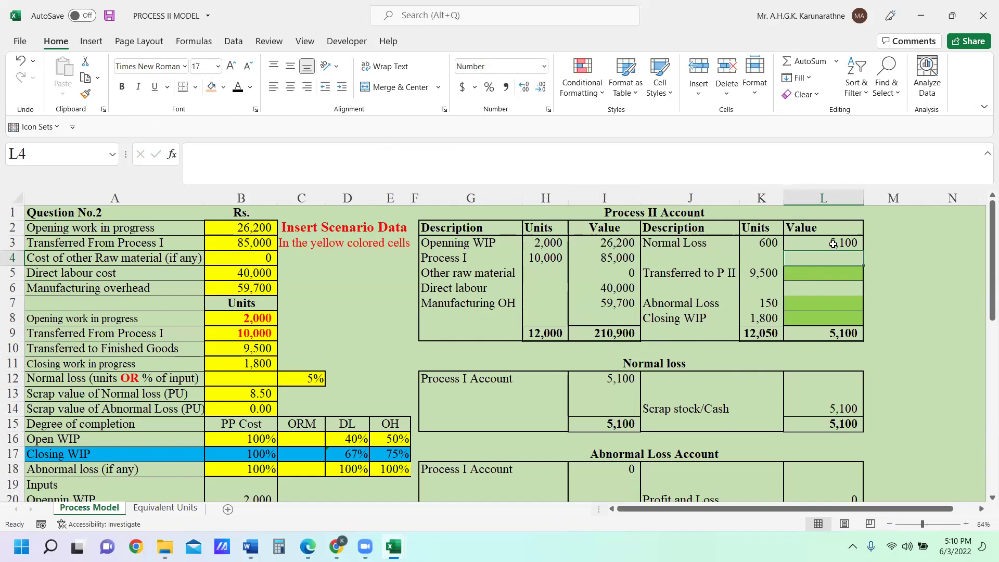
Examine the cost values in I3:I7, the normal loss value in L3 and the blank value cells L5, L7 and L8
{"action": "left_click_drag", "start_coordinate": [608, 246], "coordinate": [607, 305]}
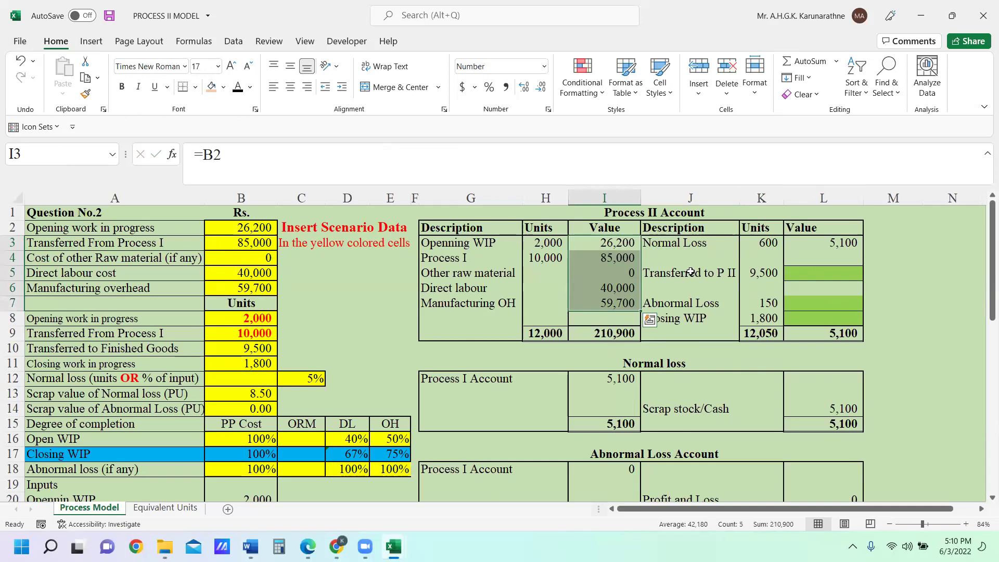
{"action": "left_click", "coordinate": [836, 245]}
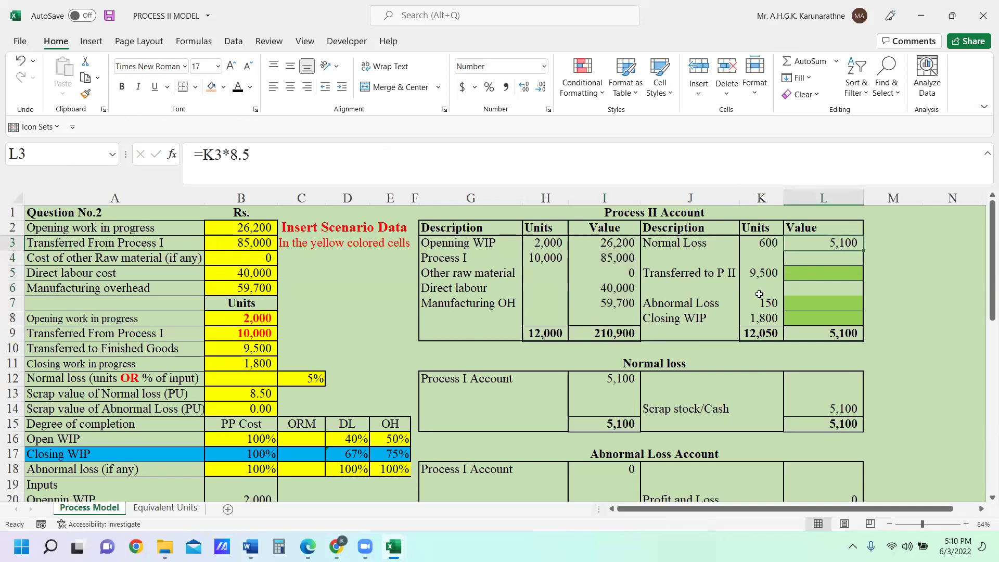
{"action": "left_click", "coordinate": [811, 276]}
{"action": "left_click", "coordinate": [820, 303]}
{"action": "left_click", "coordinate": [831, 318]}
{"action": "left_click", "coordinate": [828, 304]}
{"action": "left_click", "coordinate": [835, 303]}
{"action": "left_click", "coordinate": [835, 317]}
{"action": "left_click", "coordinate": [835, 304]}
{"action": "left_click", "coordinate": [835, 275]}
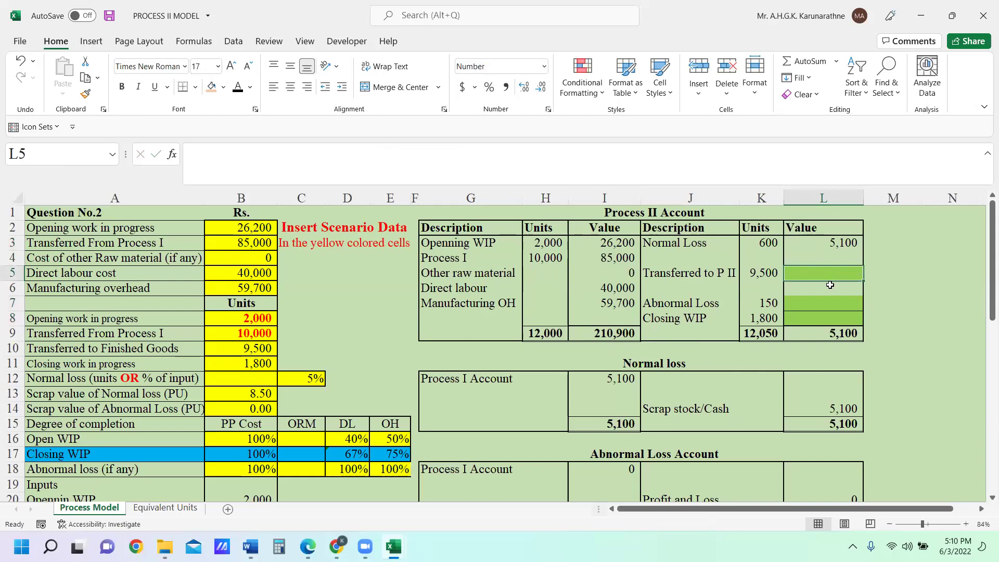
{"action": "left_click", "coordinate": [827, 301]}
{"action": "left_click", "coordinate": [828, 318]}
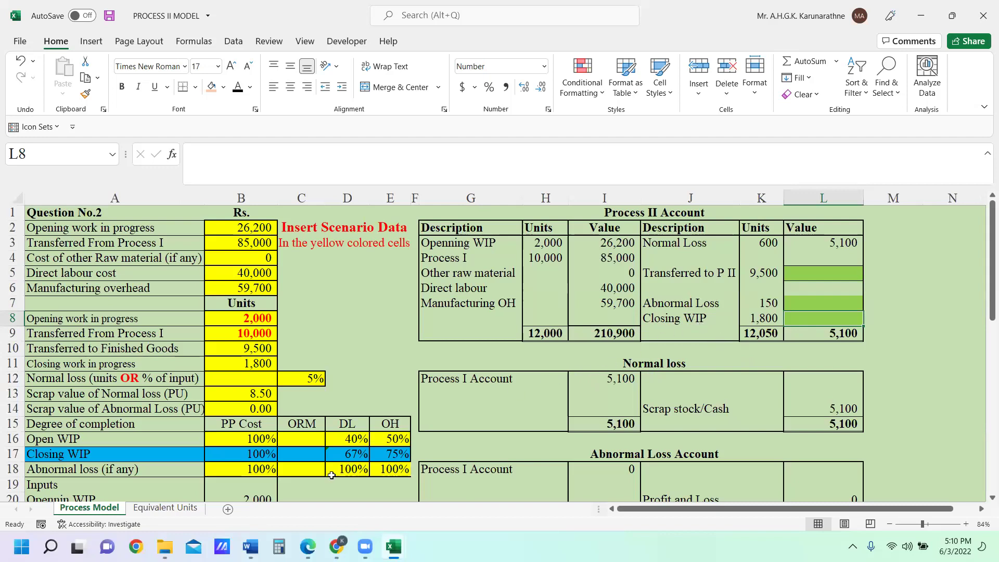
On the Equivalent Units sheet, change the method in the table heading in F1 to (WAC)
{"action": "left_click", "coordinate": [159, 508]}
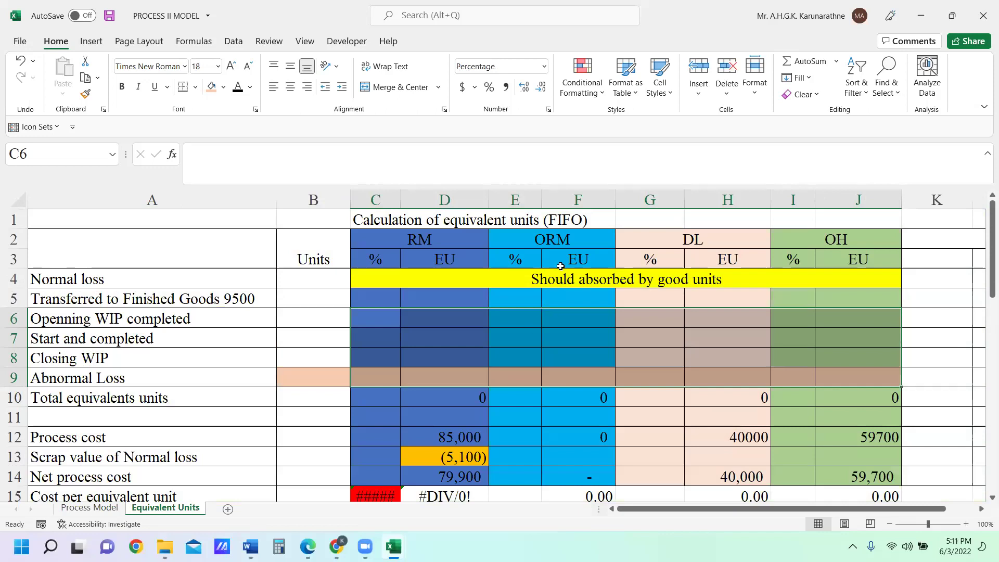
{"action": "left_click", "coordinate": [575, 218]}
{"action": "key", "text": "BackSpace"}
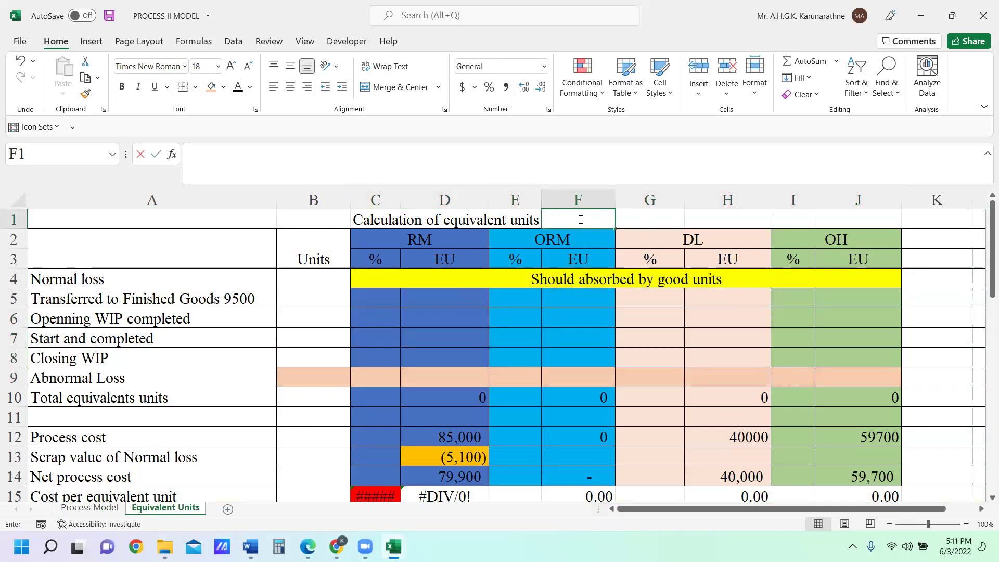
{"action": "type", "text": "(W"}
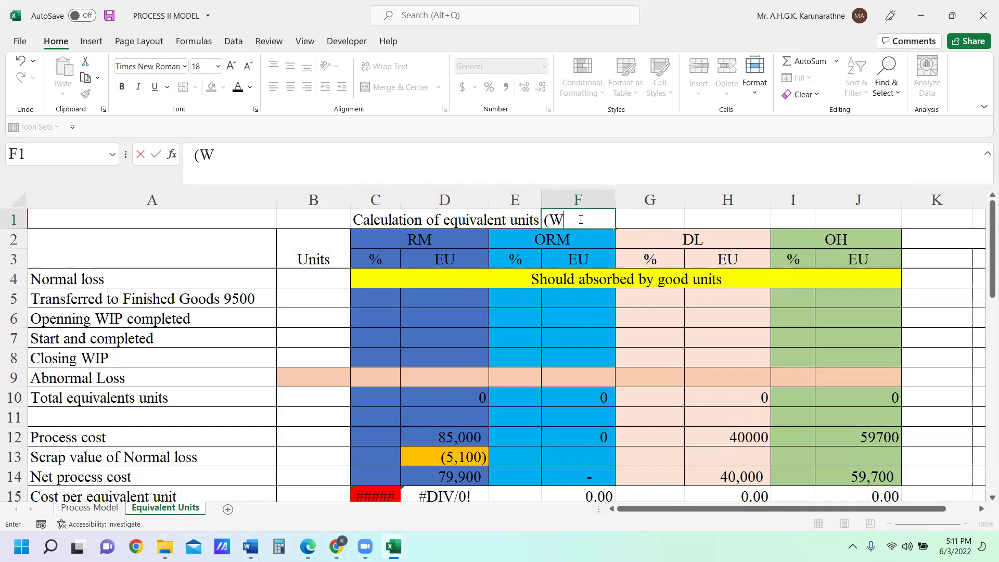
{"action": "type", "text": "AC)"}
{"action": "left_click", "coordinate": [637, 320]}
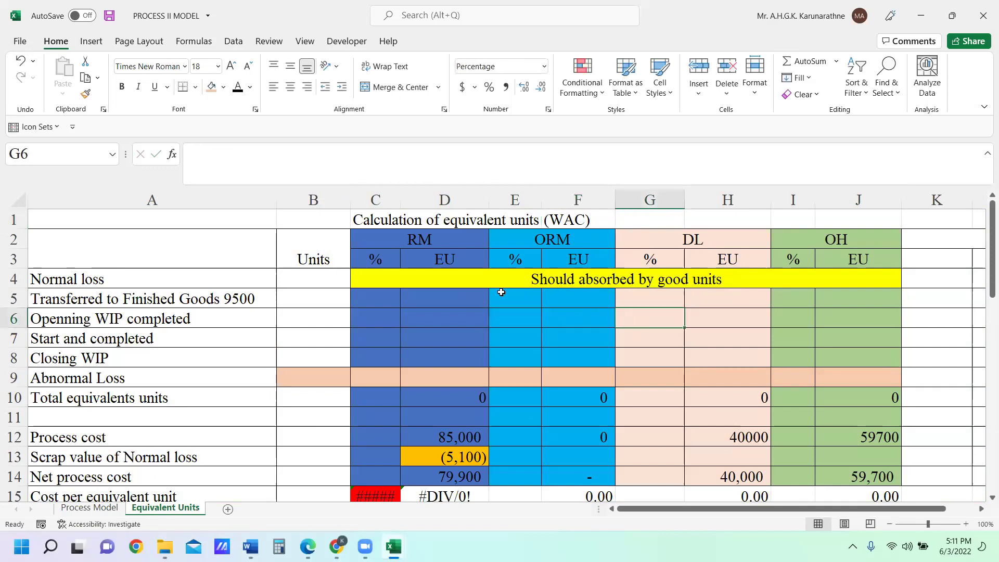
Enter 600 units for the normal loss in B4 and 9500 units for Transferred to Finished Goods in B5
{"action": "left_click", "coordinate": [329, 281]}
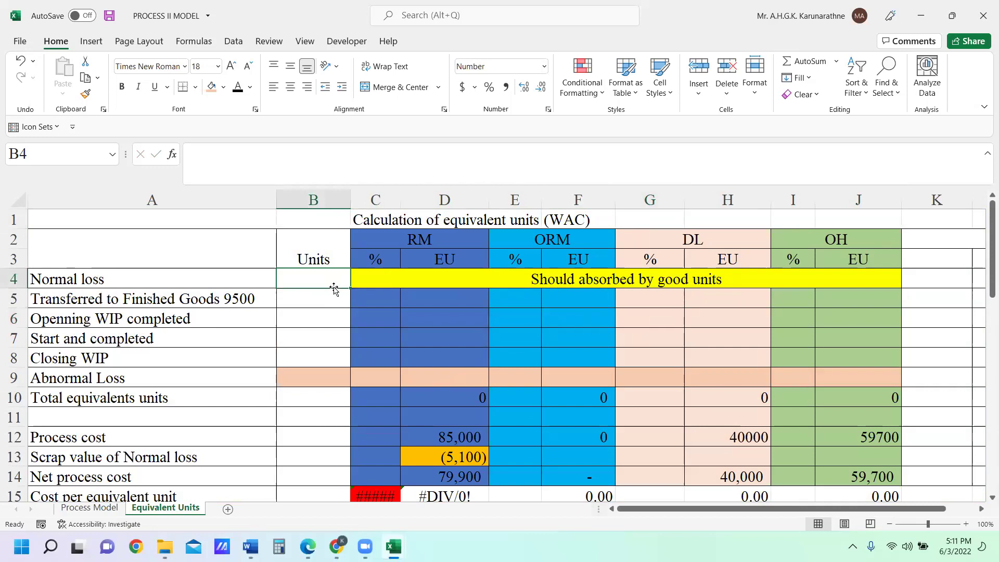
{"action": "type", "text": "6"}
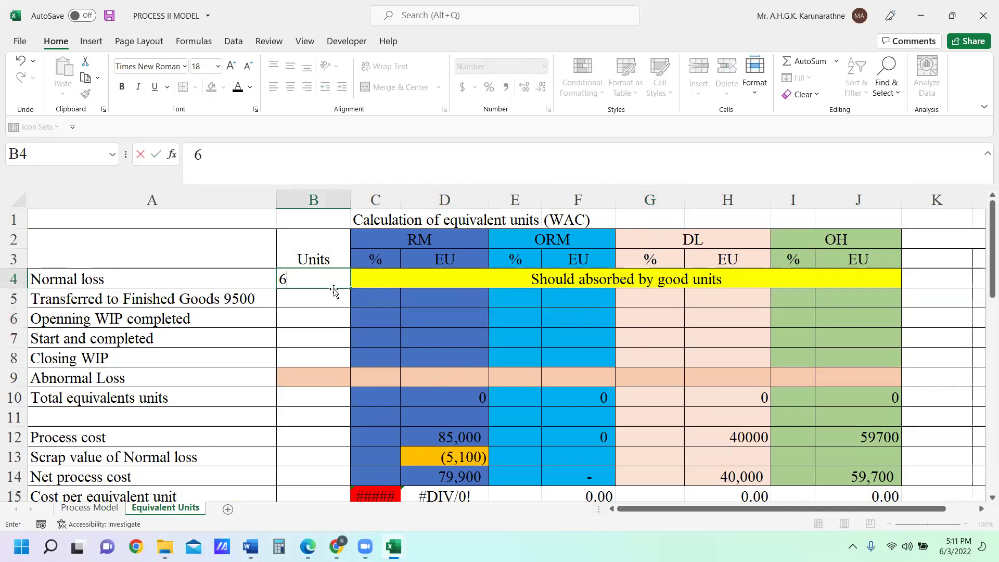
{"action": "type", "text": "00"}
{"action": "key", "text": "Return"}
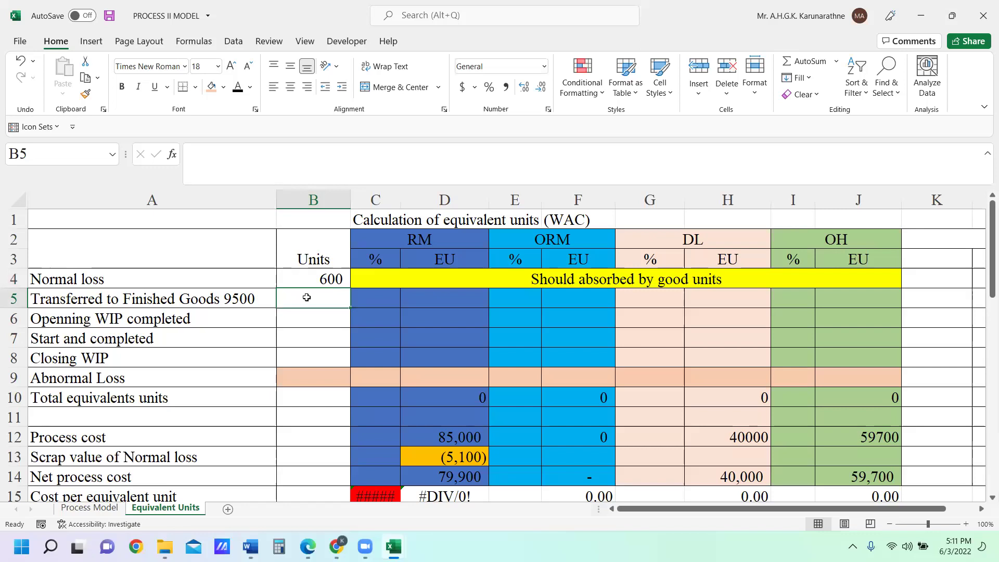
{"action": "type", "text": "9500"}
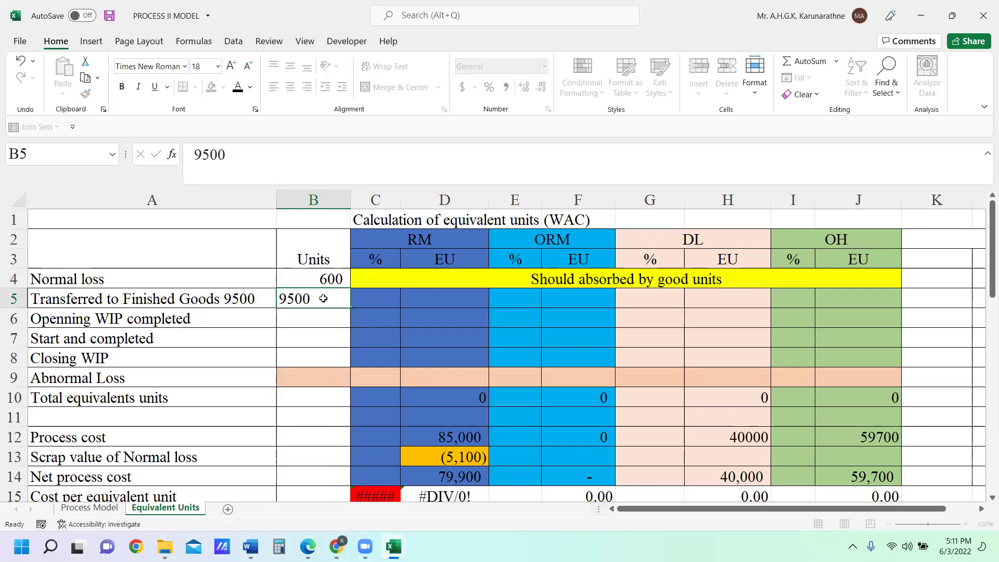
{"action": "key", "text": "Return"}
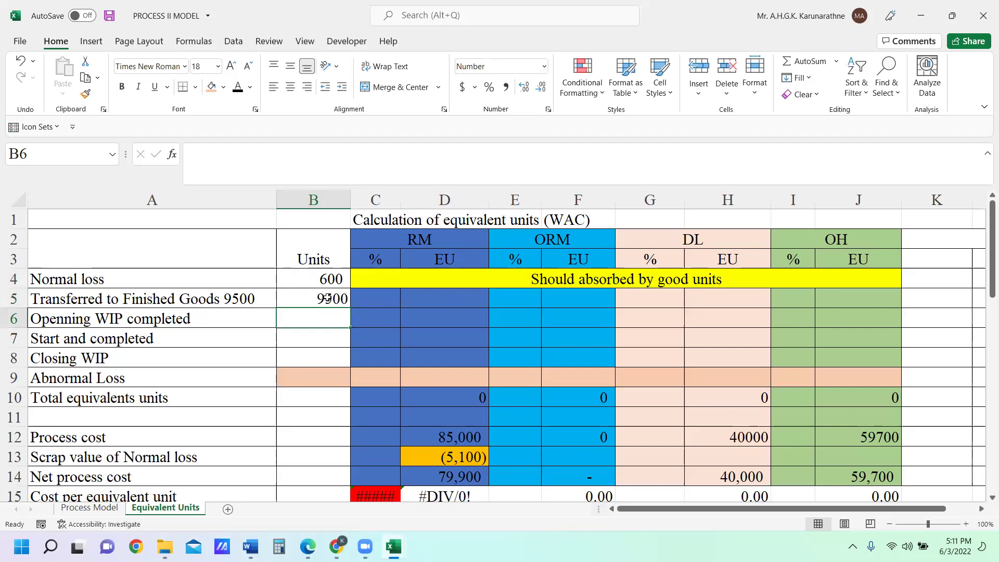
Clear the row labels "Openning WIP completed" in A6 and "Start and completed" in A7
{"action": "left_click", "coordinate": [236, 315]}
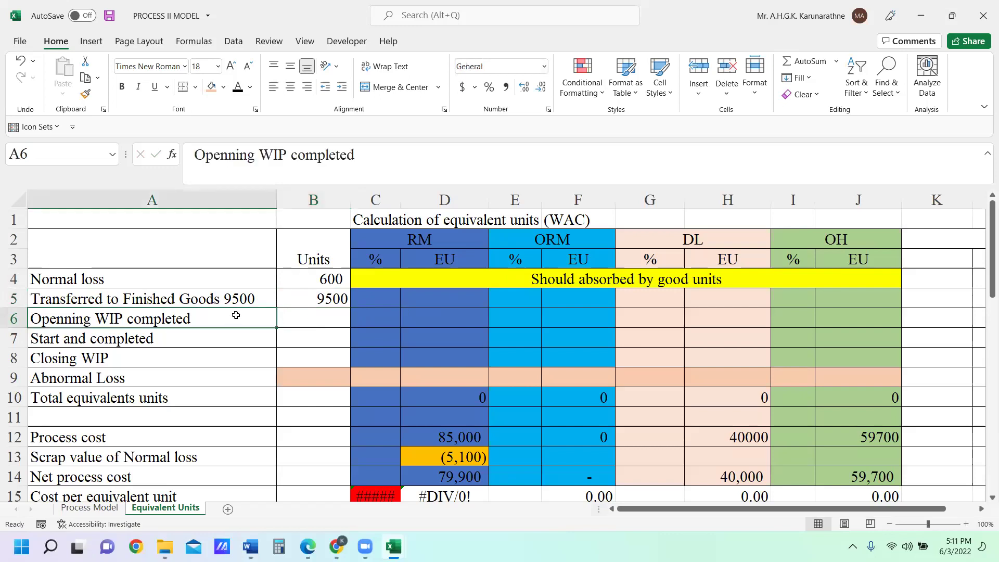
{"action": "left_click", "coordinate": [243, 341]}
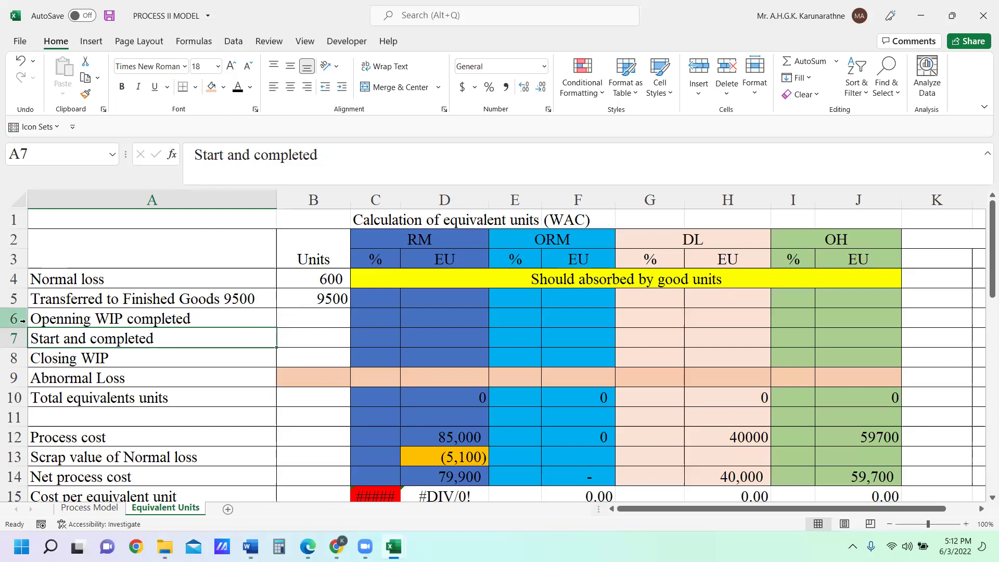
{"action": "left_click_drag", "start_coordinate": [15, 319], "coordinate": [16, 335]}
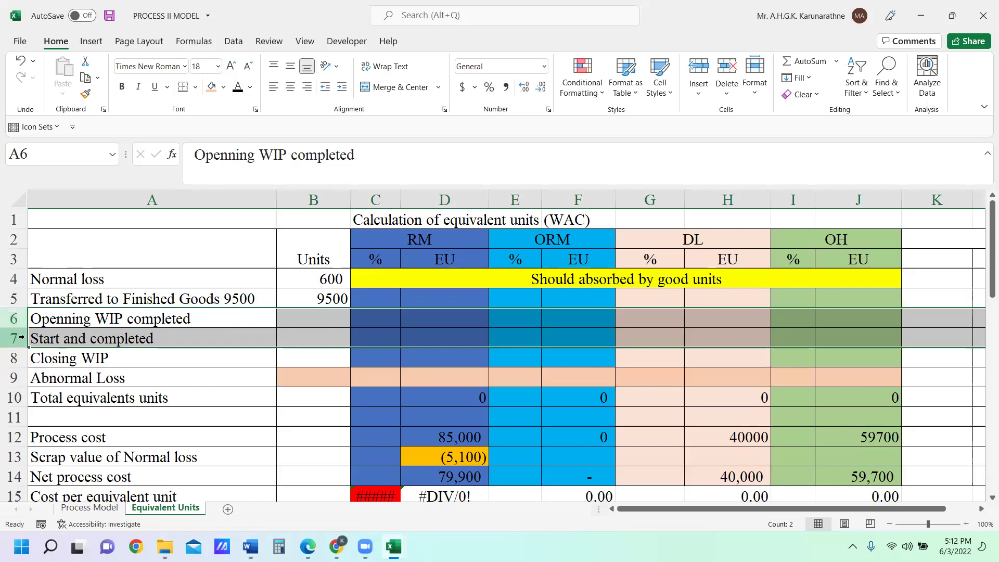
{"action": "key", "text": "BackSpace"}
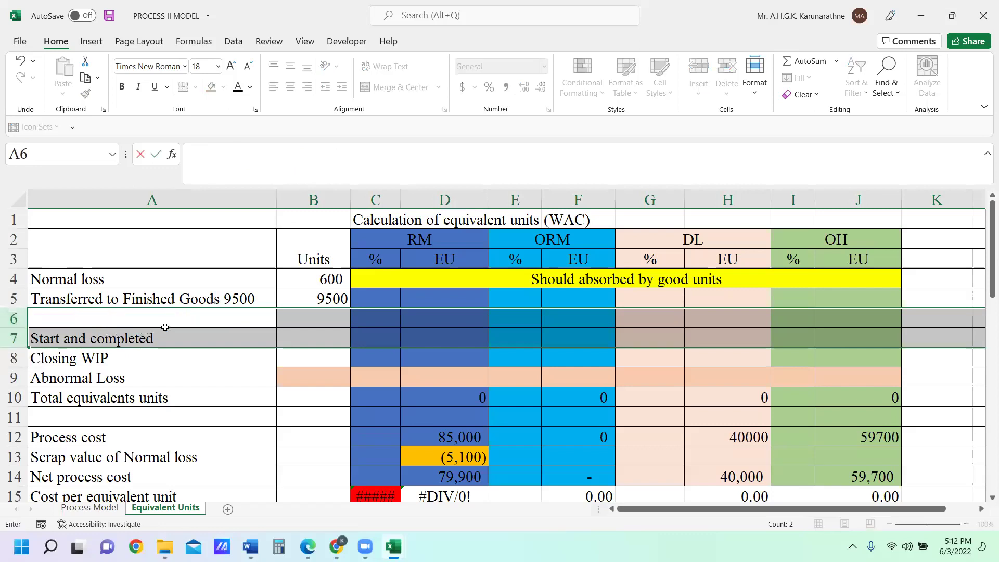
{"action": "left_click", "coordinate": [183, 342]}
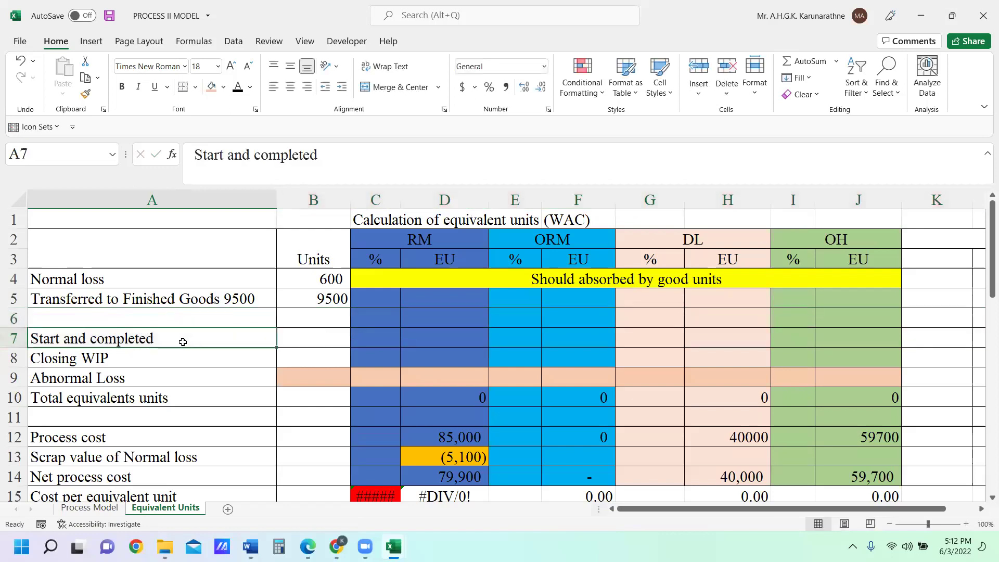
{"action": "key", "text": "Delete"}
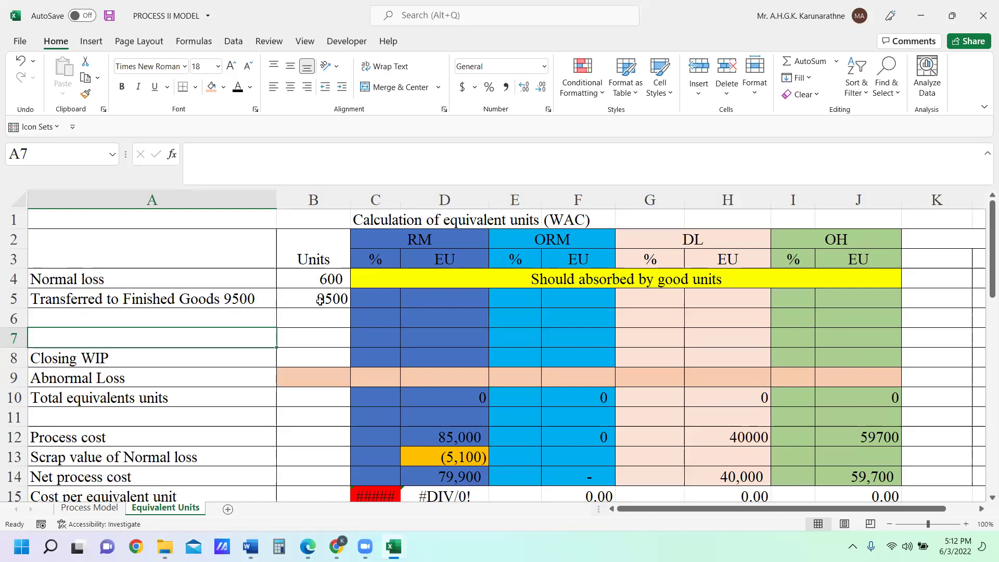
Set the Transferred to Finished Goods completion to 100% for RM in C5, DL in G5 and OH in I5
{"action": "left_click", "coordinate": [374, 297]}
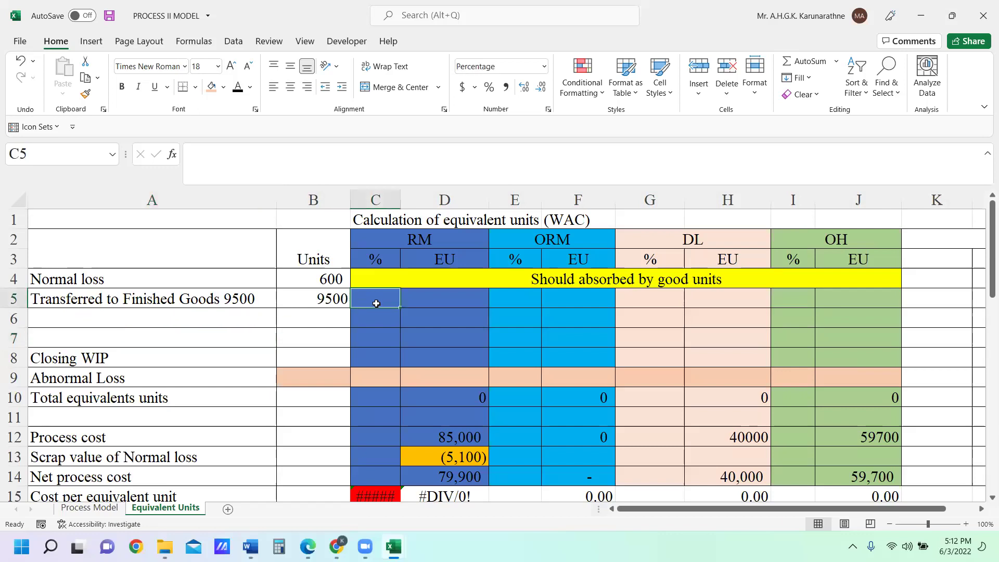
{"action": "type", "text": "100"}
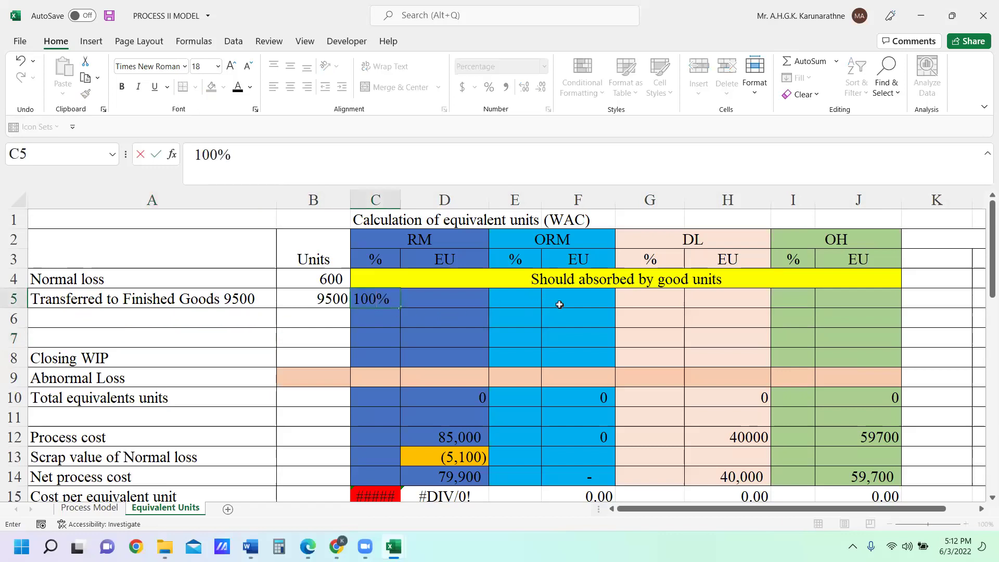
{"action": "left_click", "coordinate": [661, 296]}
{"action": "type", "text": "100"}
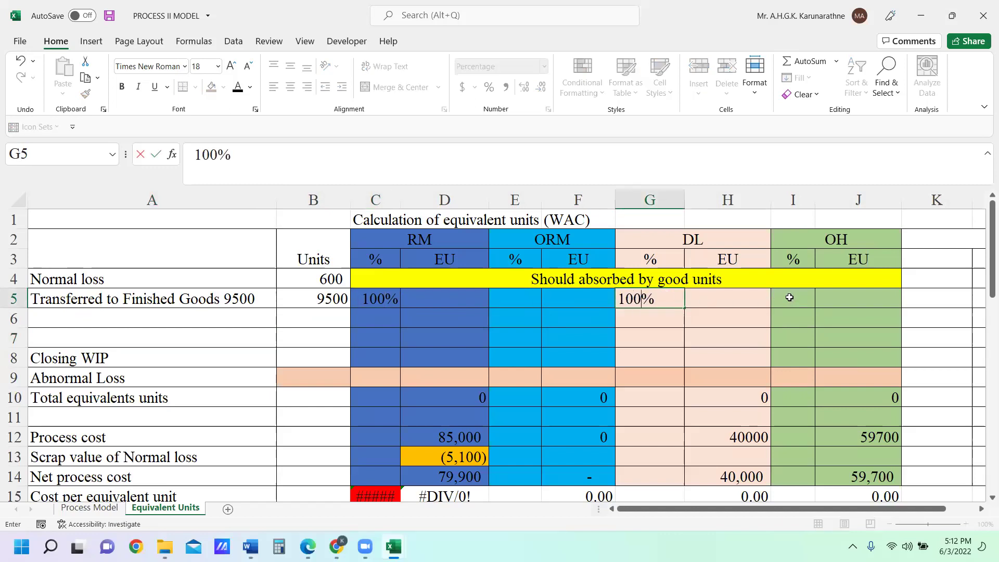
{"action": "left_click", "coordinate": [800, 293]}
{"action": "type", "text": "000"}
{"action": "key", "text": "BackSpace"}
{"action": "key", "text": "BackSpace"}
{"action": "key", "text": "BackSpace"}
{"action": "type", "text": "100"}
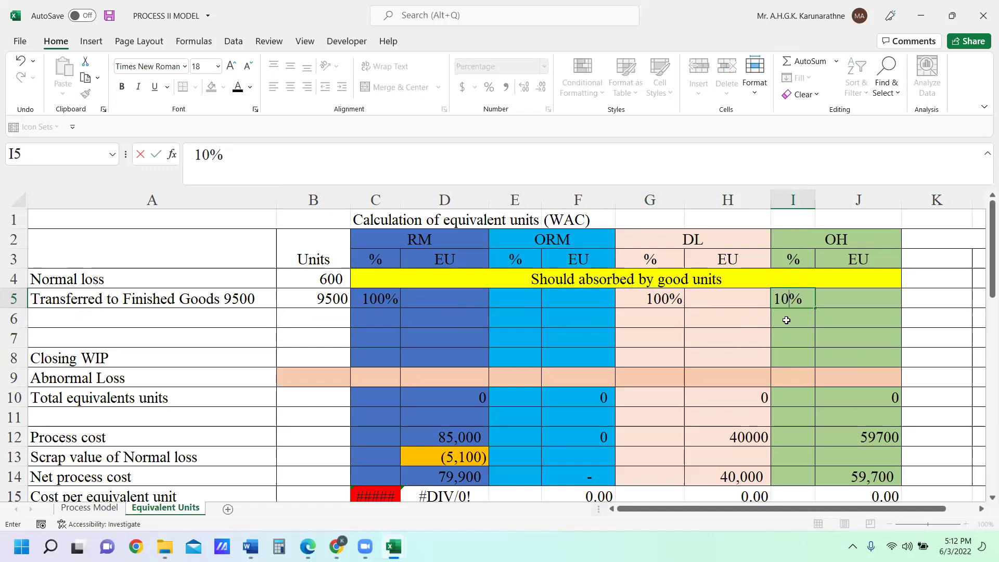
{"action": "left_click", "coordinate": [801, 320]}
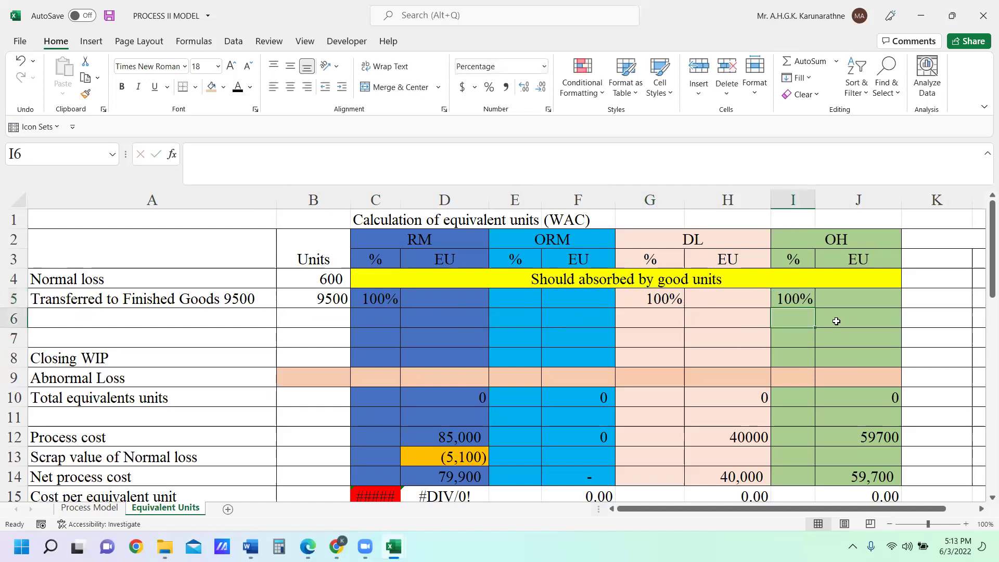
Calculate the RM equivalent units of the transferred goods in D5 with the formula =B5*C5
{"action": "left_click", "coordinate": [437, 297]}
{"action": "type", "text": "="}
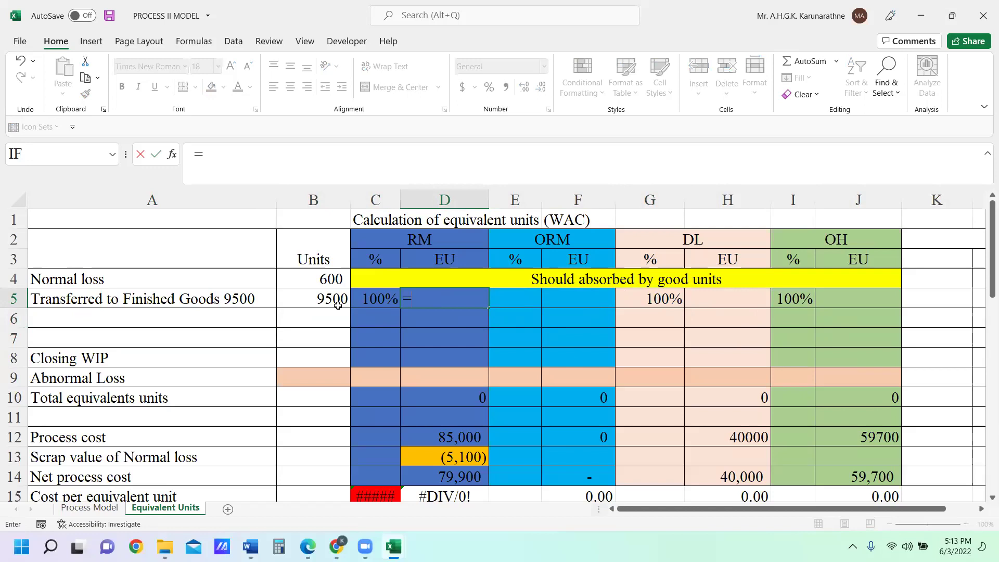
{"action": "left_click", "coordinate": [335, 303]}
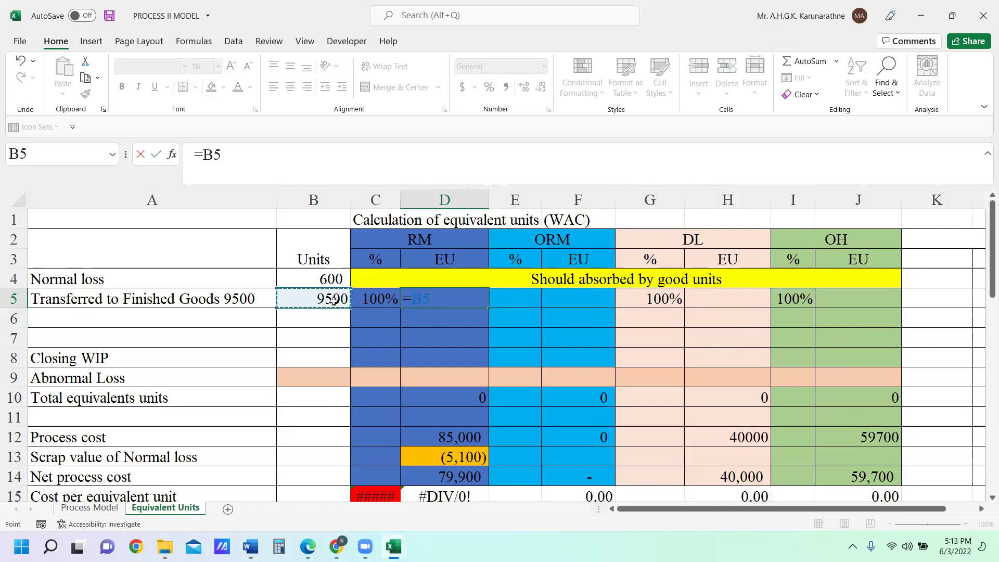
{"action": "type", "text": "*"}
{"action": "left_click", "coordinate": [381, 299]}
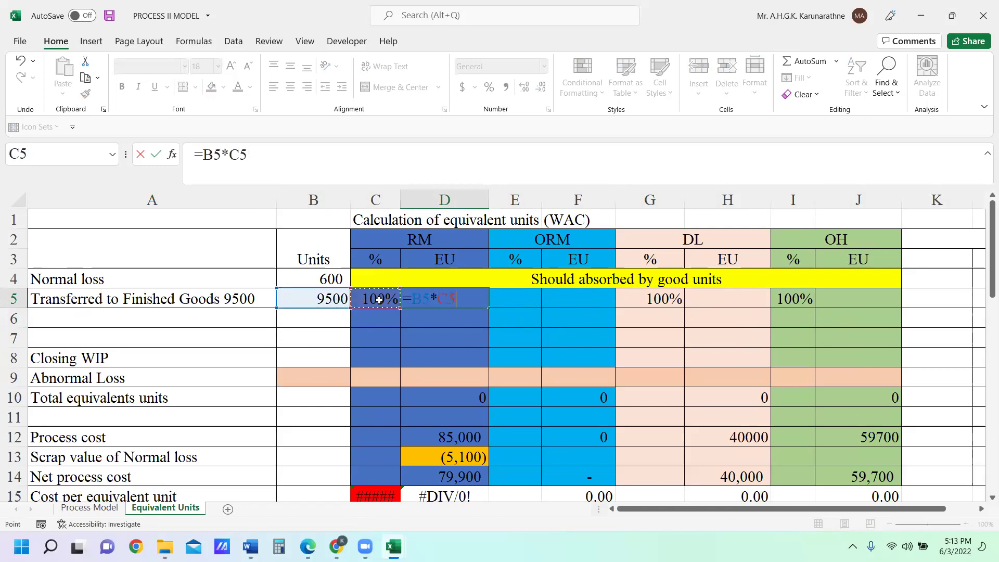
{"action": "key", "text": "Return"}
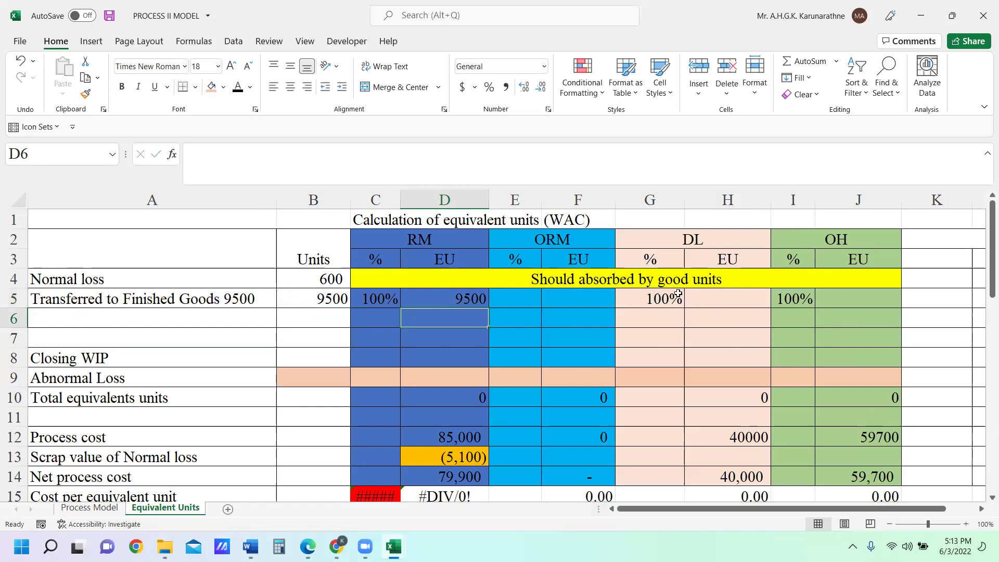
Calculate the DL equivalent units of the transferred goods in H5 with the formula =G5*B5
{"action": "left_click", "coordinate": [712, 297]}
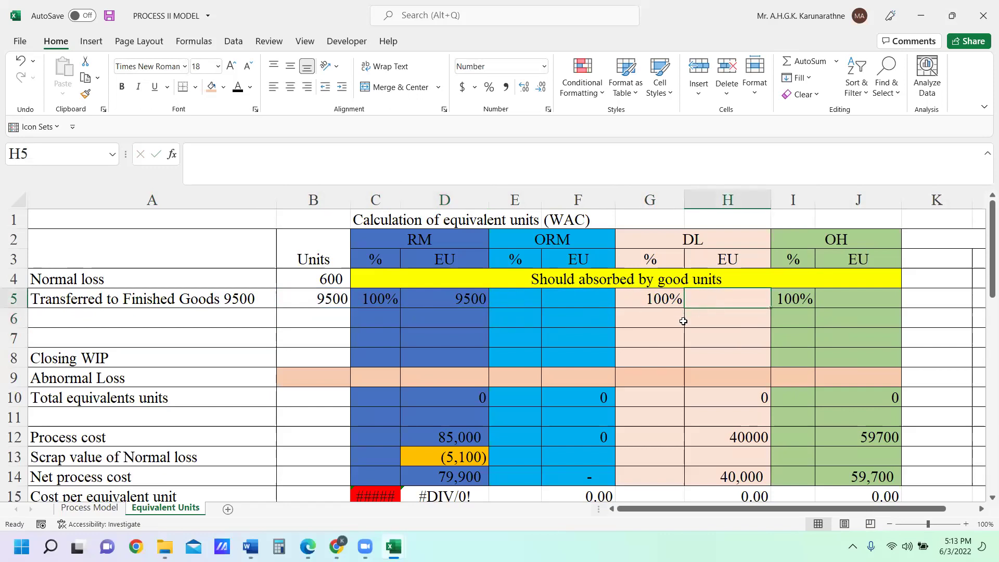
{"action": "type", "text": "="}
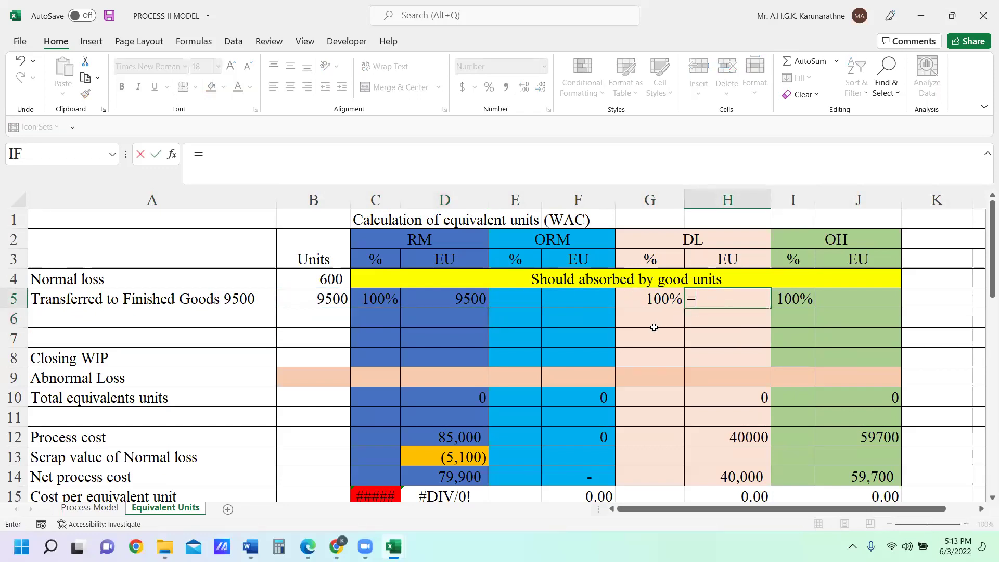
{"action": "left_click", "coordinate": [665, 306]}
{"action": "type", "text": "*"}
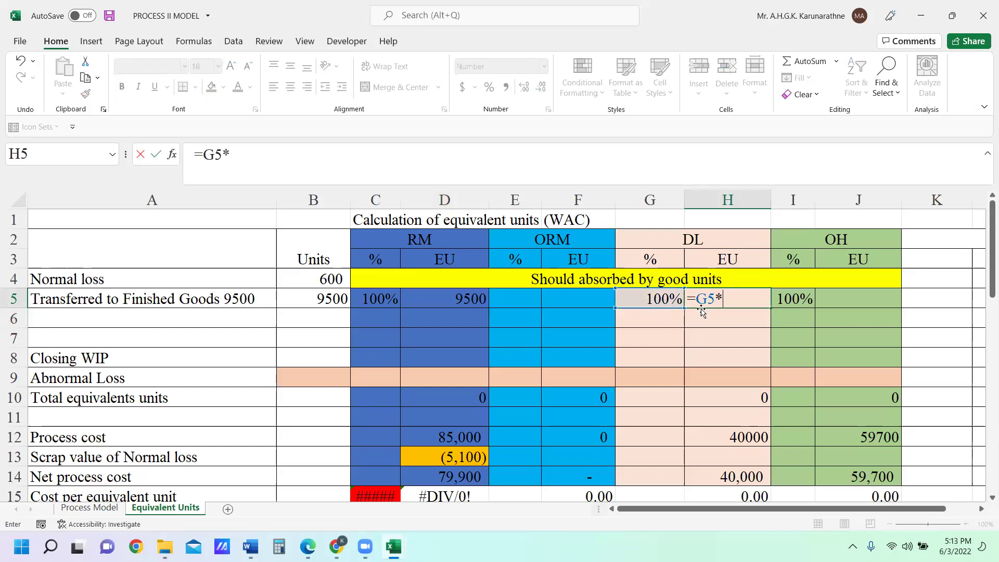
{"action": "left_click", "coordinate": [326, 300]}
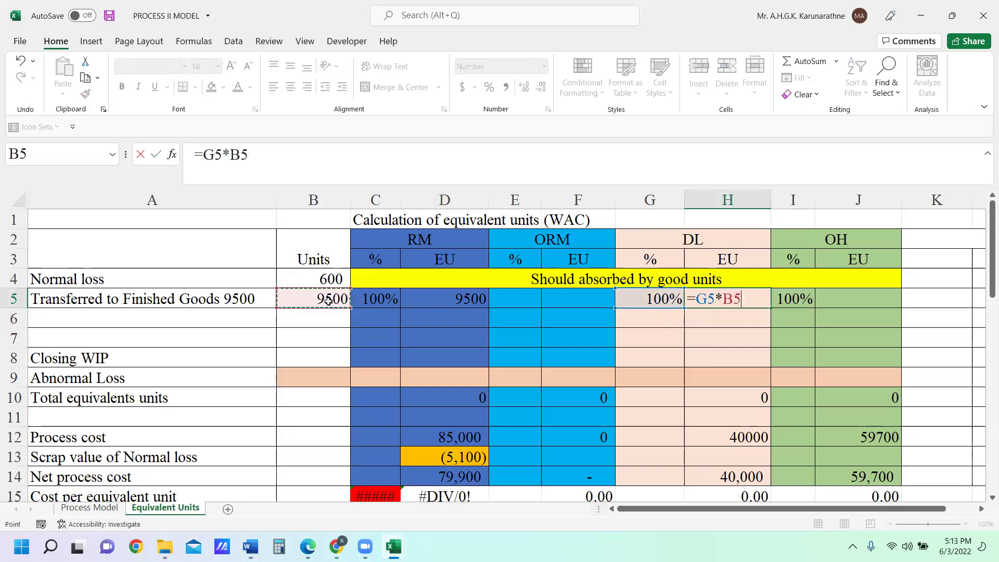
{"action": "key", "text": "Return"}
Calculate the OH equivalent units of the transferred goods in J5 with the formula =I5*B5
{"action": "left_click", "coordinate": [846, 303]}
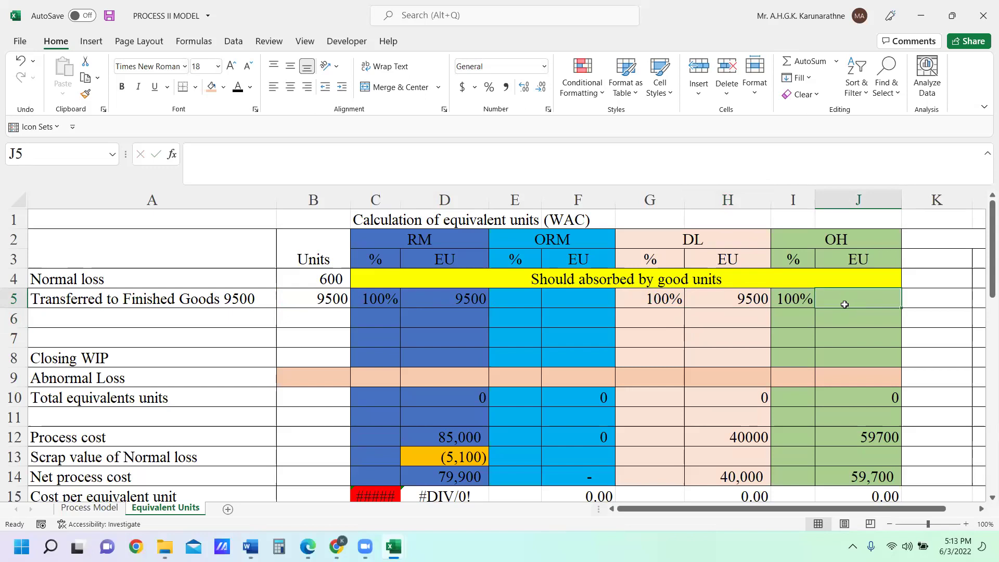
{"action": "type", "text": "="}
{"action": "left_click", "coordinate": [786, 305]}
{"action": "type", "text": "*"}
{"action": "left_click", "coordinate": [320, 301]}
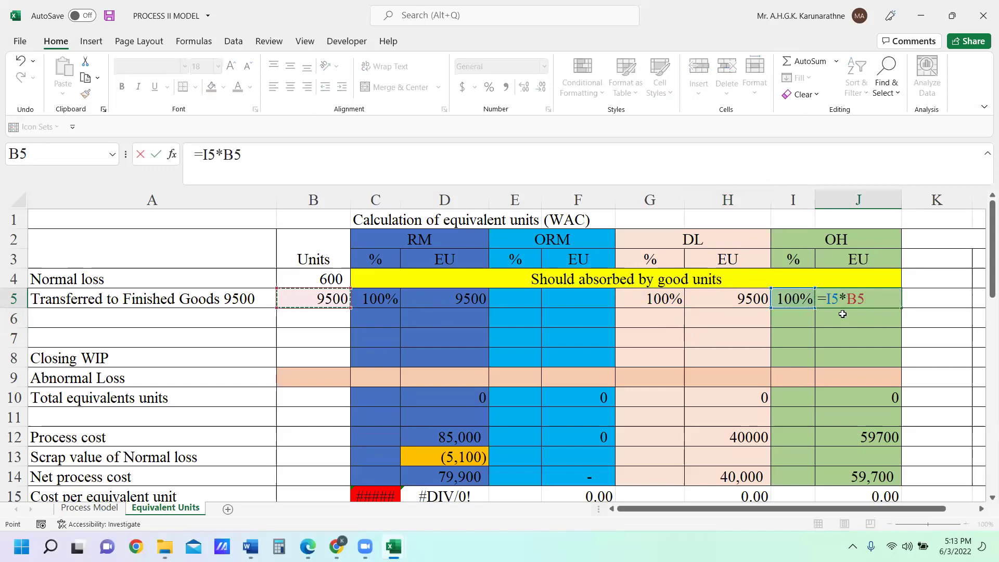
{"action": "key", "text": "Return"}
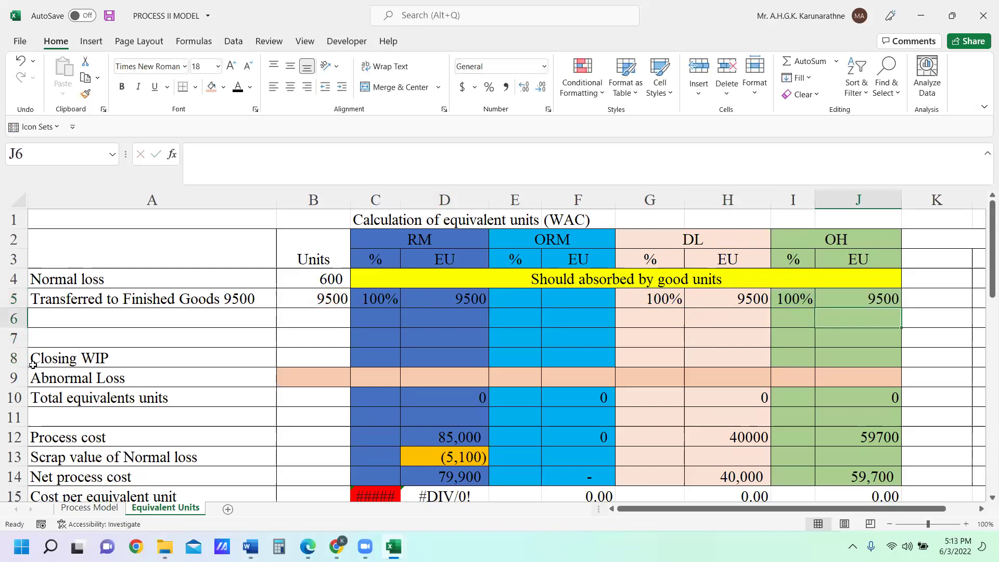
Enter 1800 units for the closing WIP in B8
{"action": "left_click", "coordinate": [325, 357]}
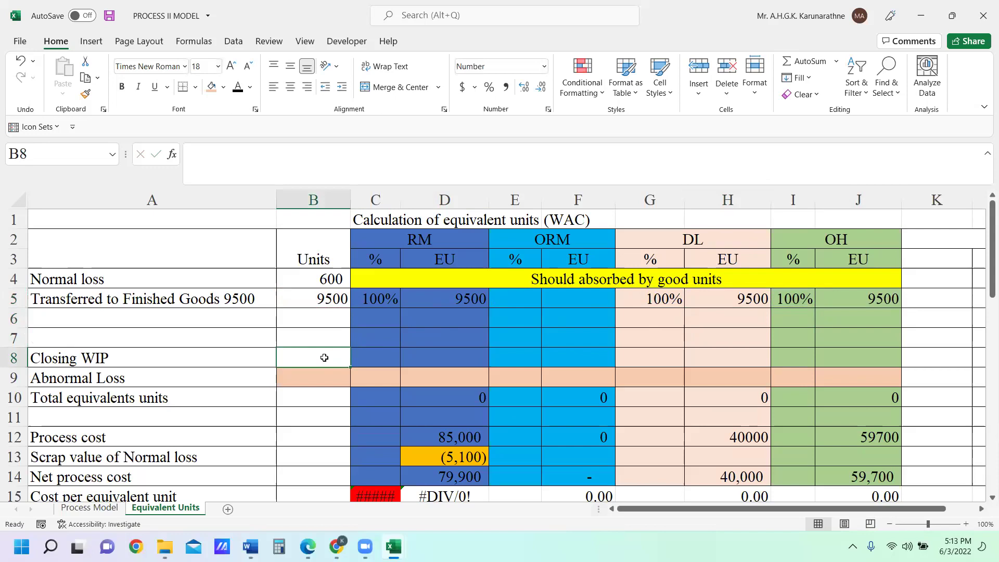
{"action": "type", "text": "1800"}
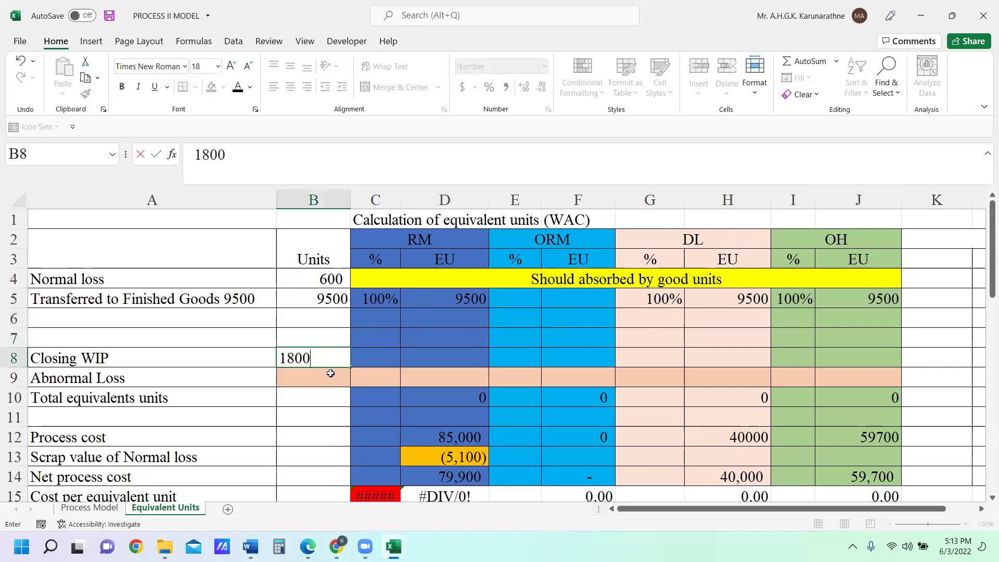
{"action": "key", "text": "Return"}
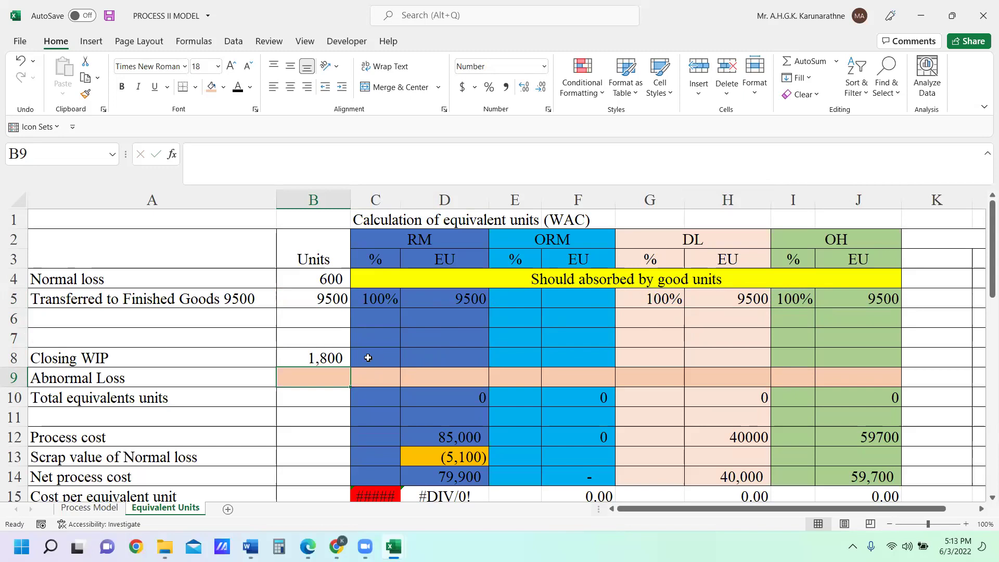
Check the closing WIP completion degrees on the Process Model sheet and enter 100% for RM in C8 and =2/3 for DL in G8
{"action": "left_click", "coordinate": [110, 512]}
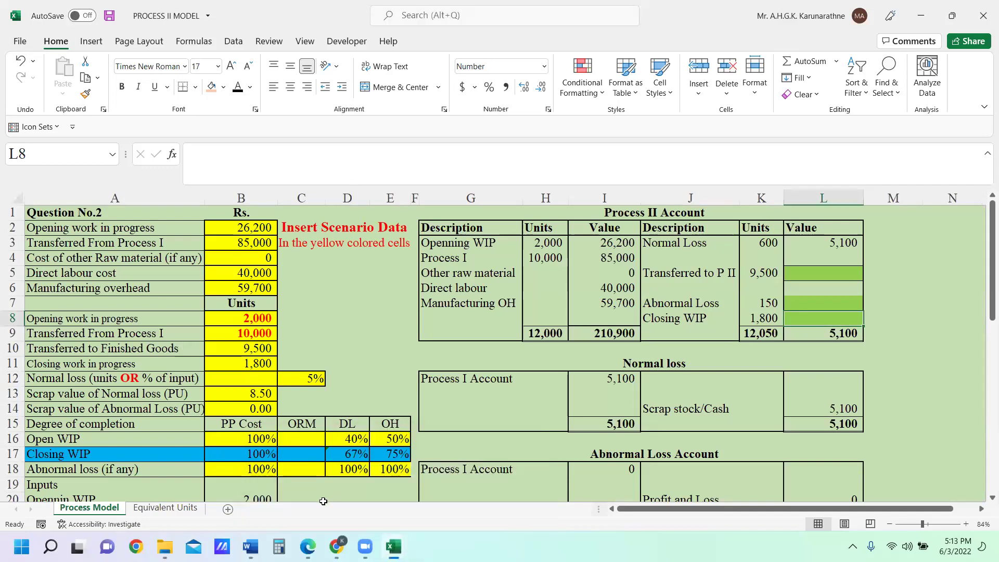
{"action": "left_click", "coordinate": [177, 509]}
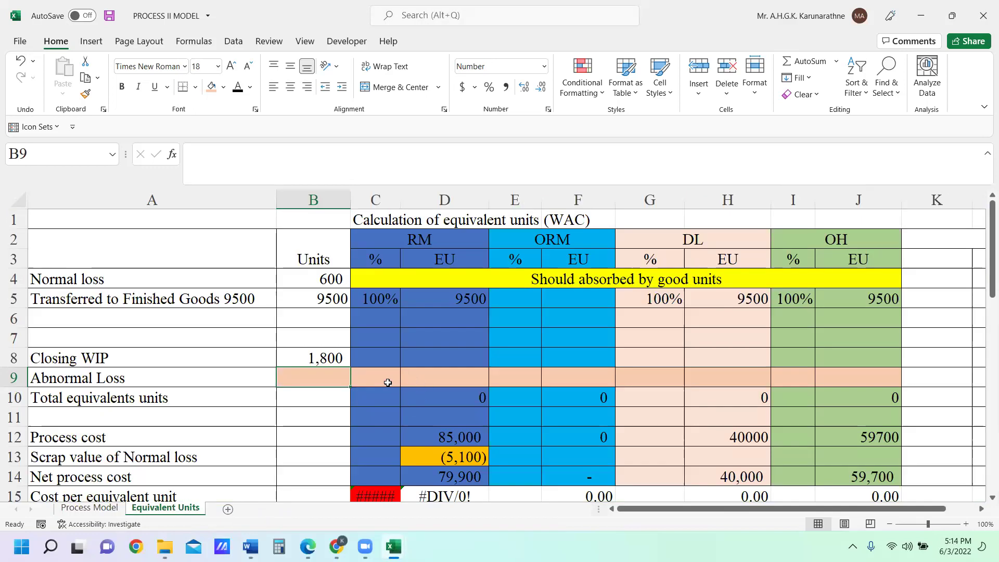
{"action": "left_click", "coordinate": [389, 358]}
{"action": "type", "text": "100"}
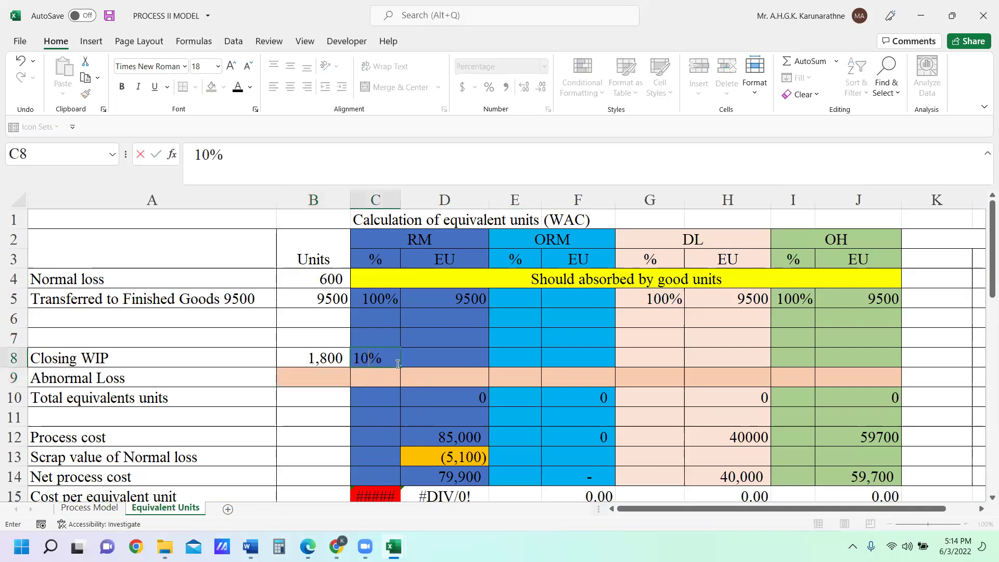
{"action": "left_click", "coordinate": [659, 356]}
{"action": "type", "text": "="}
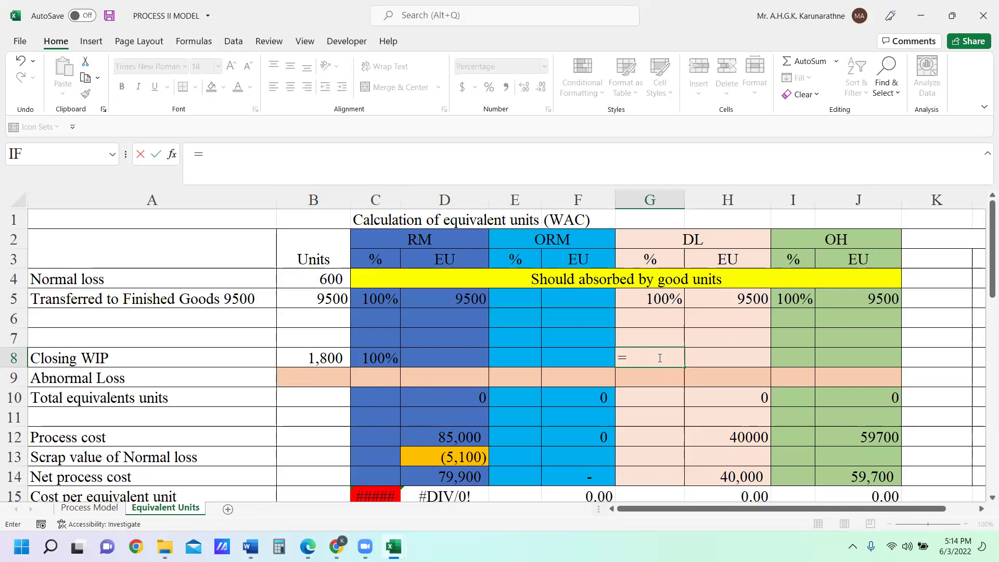
{"action": "type", "text": "2/3"}
{"action": "key", "text": "Return"}
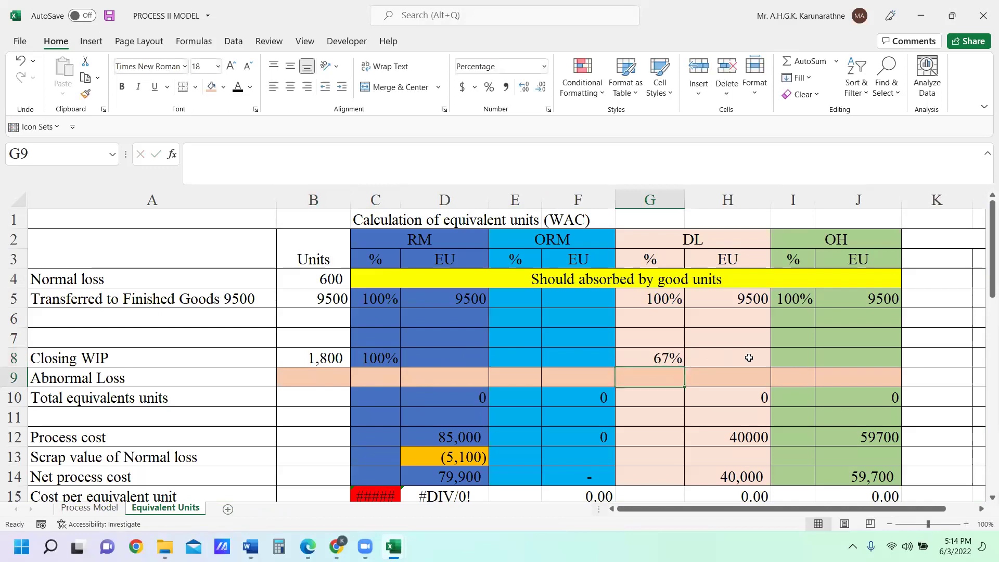
Enter 75% as the OH completion degree of the closing WIP in I8
{"action": "left_click", "coordinate": [789, 356]}
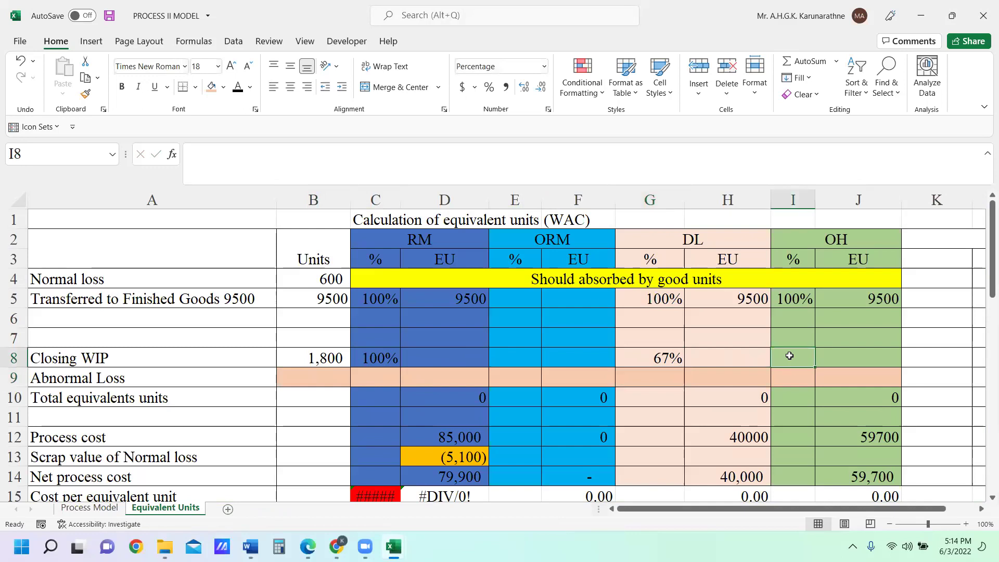
{"action": "type", "text": ".75"}
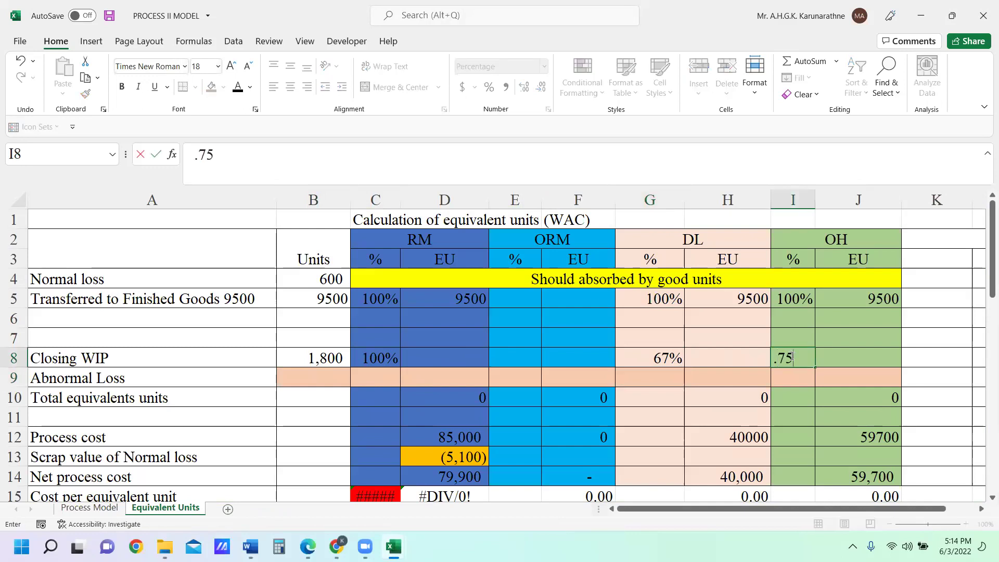
{"action": "key", "text": "BackSpace"}
{"action": "key", "text": "BackSpace"}
{"action": "key", "text": "BackSpace"}
{"action": "type", "text": "75"}
{"action": "key", "text": "Return"}
{"action": "left_click", "coordinate": [778, 353]}
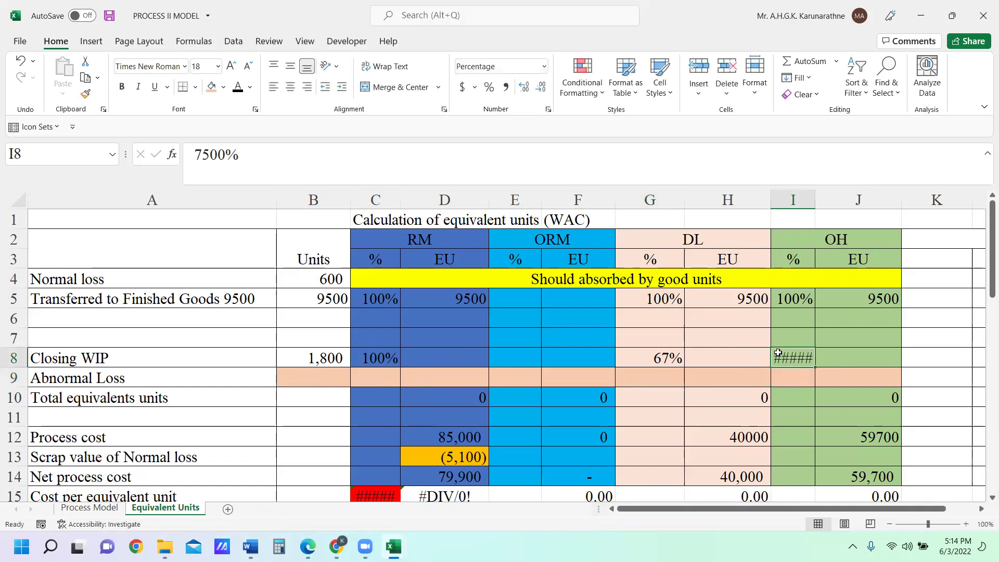
{"action": "type", "text": "75"}
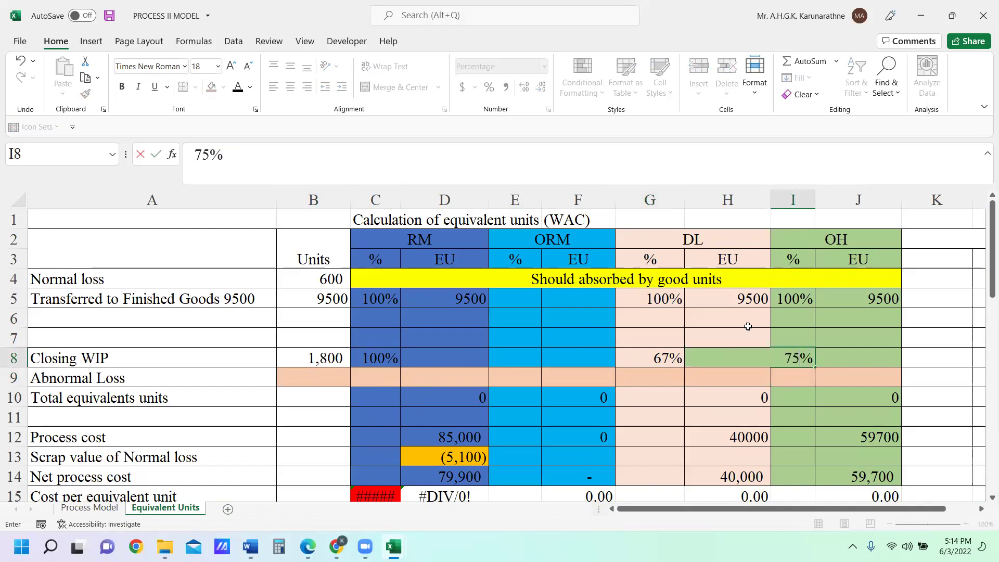
{"action": "key", "text": "Return"}
{"action": "left_click", "coordinate": [866, 358]}
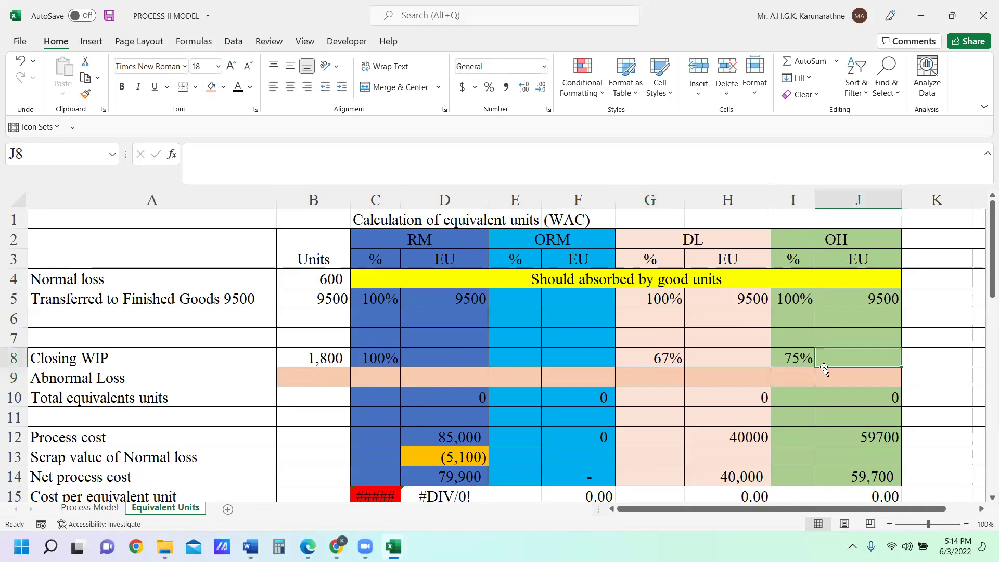
Try deleting the empty rows 6 and 7, and undo the deletion
{"action": "left_click", "coordinate": [441, 359]}
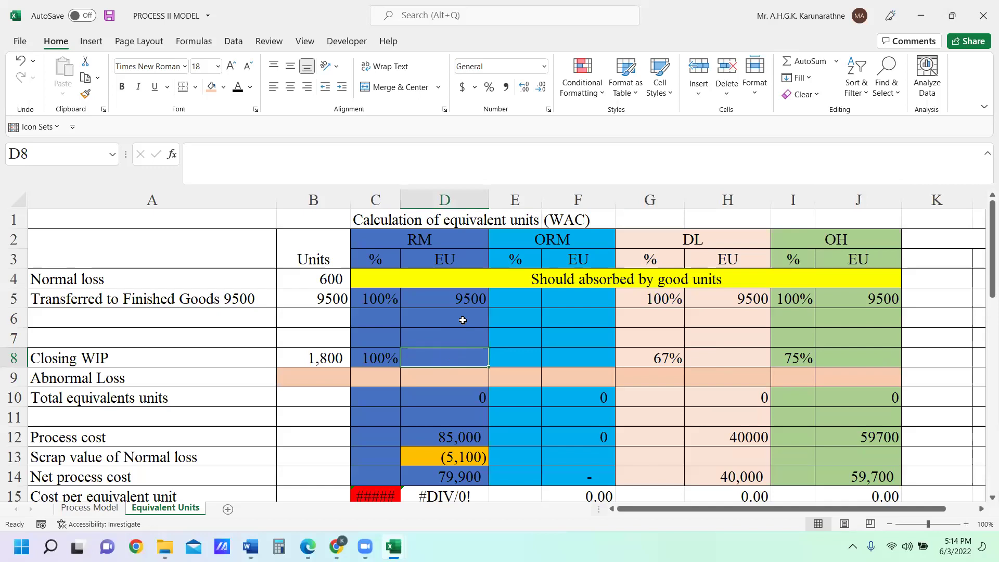
{"action": "left_click_drag", "start_coordinate": [15, 320], "coordinate": [15, 336]}
{"action": "right_click", "coordinate": [14, 335]}
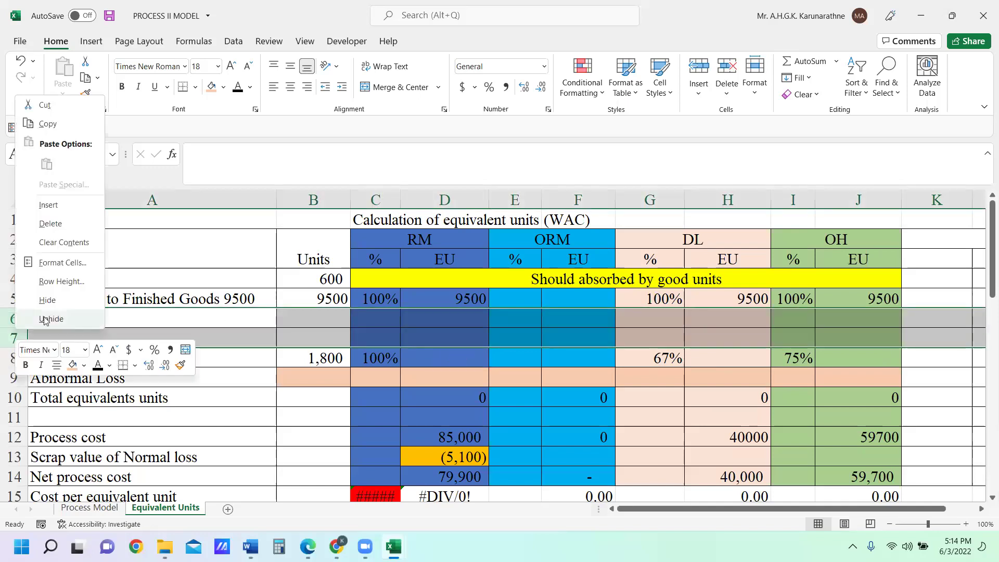
{"action": "left_click", "coordinate": [65, 223]}
{"action": "left_click", "coordinate": [443, 304]}
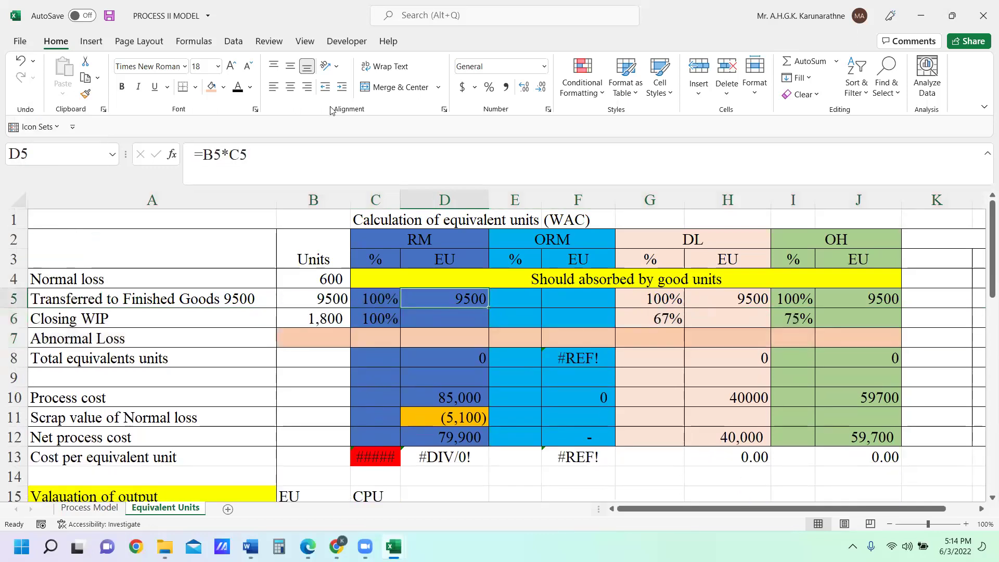
{"action": "left_click", "coordinate": [21, 60]}
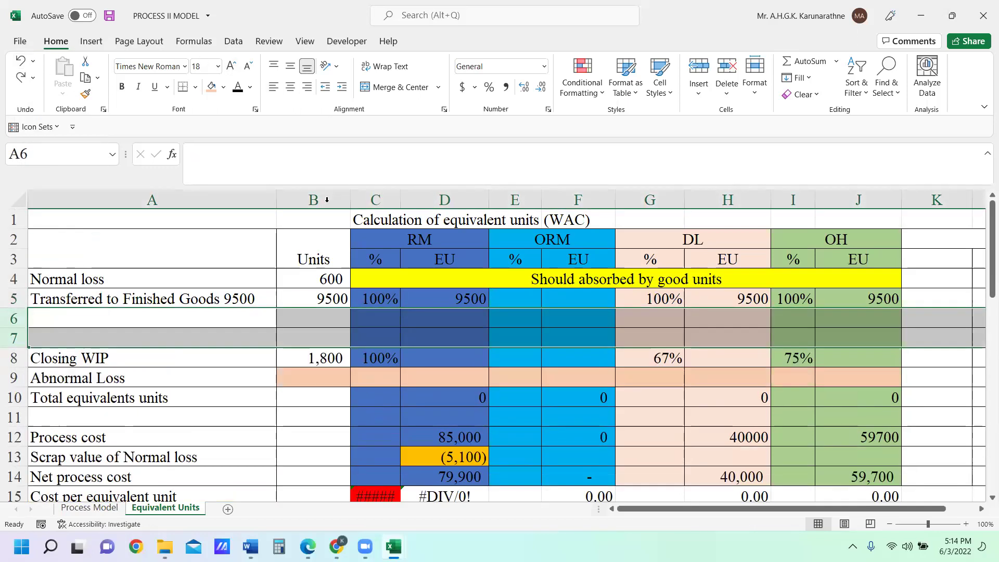
Calculate the RM equivalent units of the closing WIP in D8 with the formula =B8*C8
{"action": "left_click", "coordinate": [433, 357]}
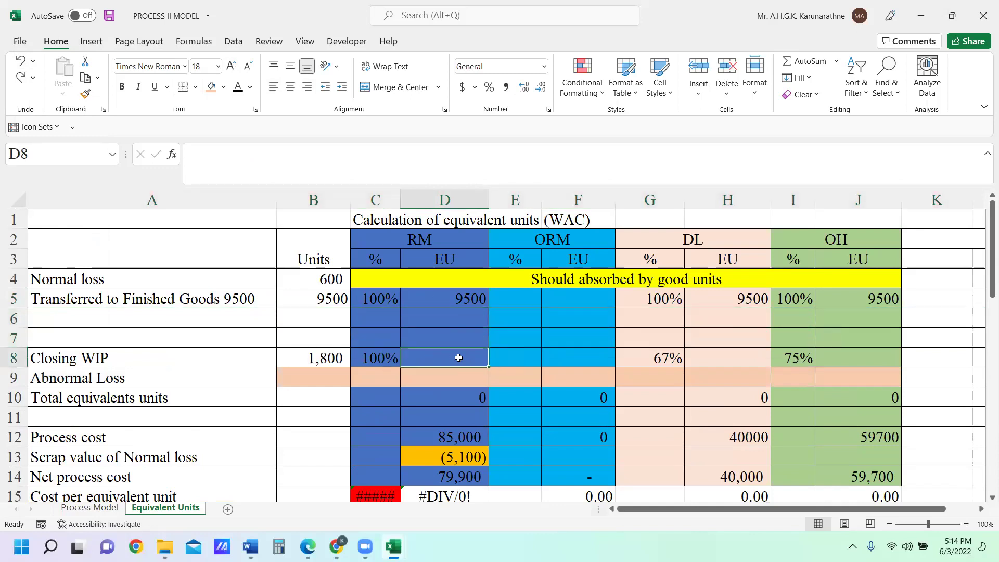
{"action": "type", "text": "="}
{"action": "left_click", "coordinate": [316, 359]}
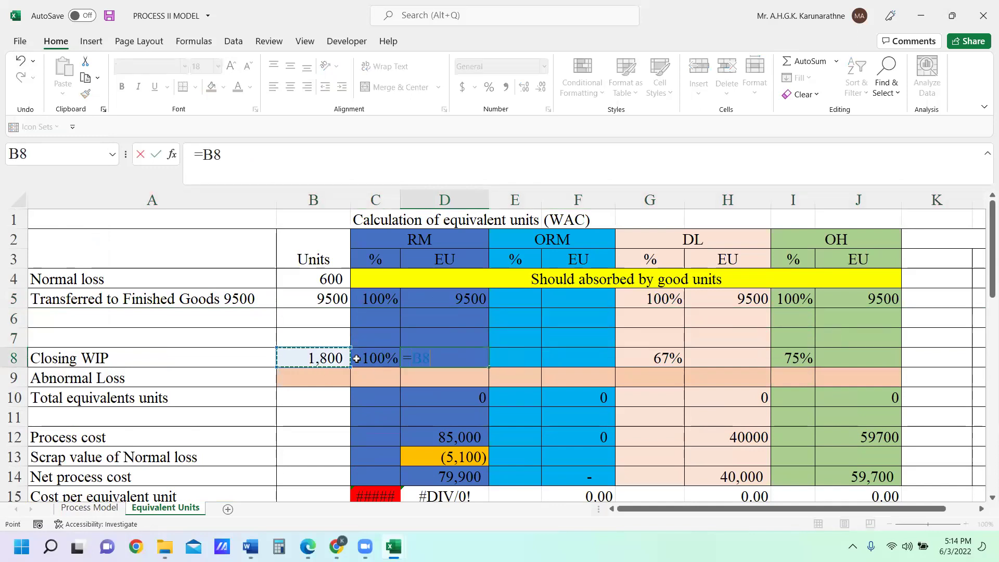
{"action": "type", "text": "*"}
{"action": "left_click", "coordinate": [379, 357]}
{"action": "key", "text": "Return"}
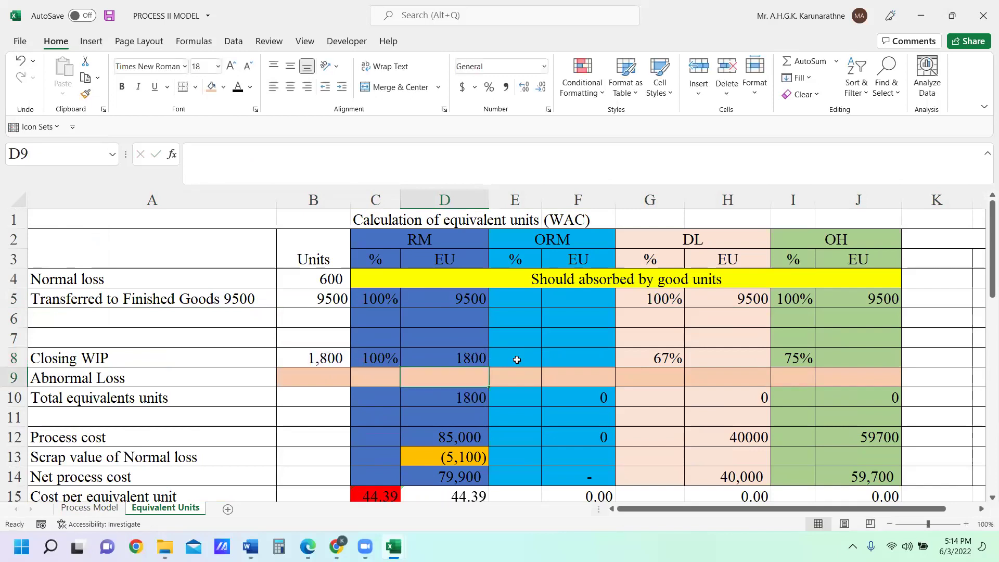
Calculate the DL equivalent units of the closing WIP in H8 with the formula =B8*G8
{"action": "left_click", "coordinate": [715, 357]}
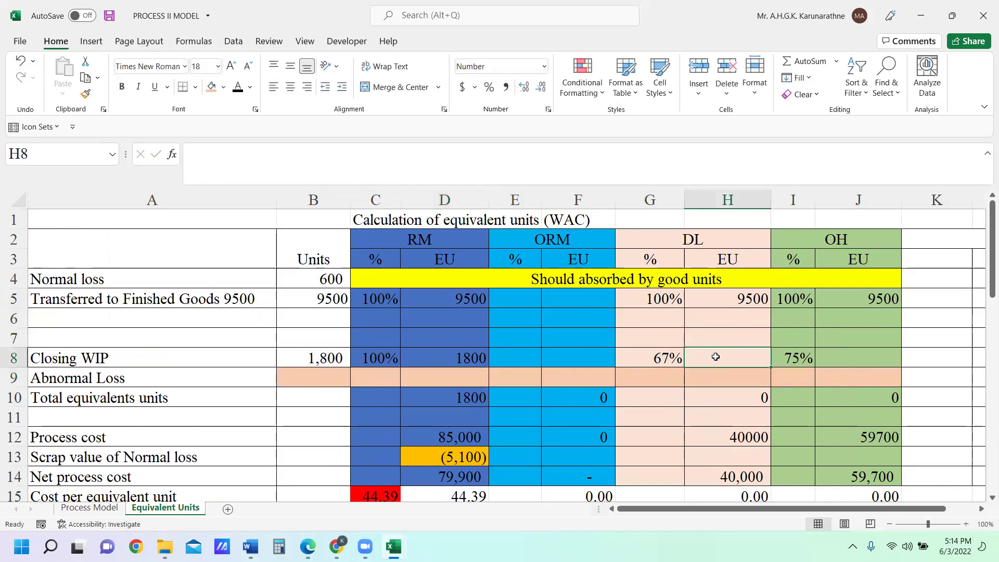
{"action": "type", "text": "="}
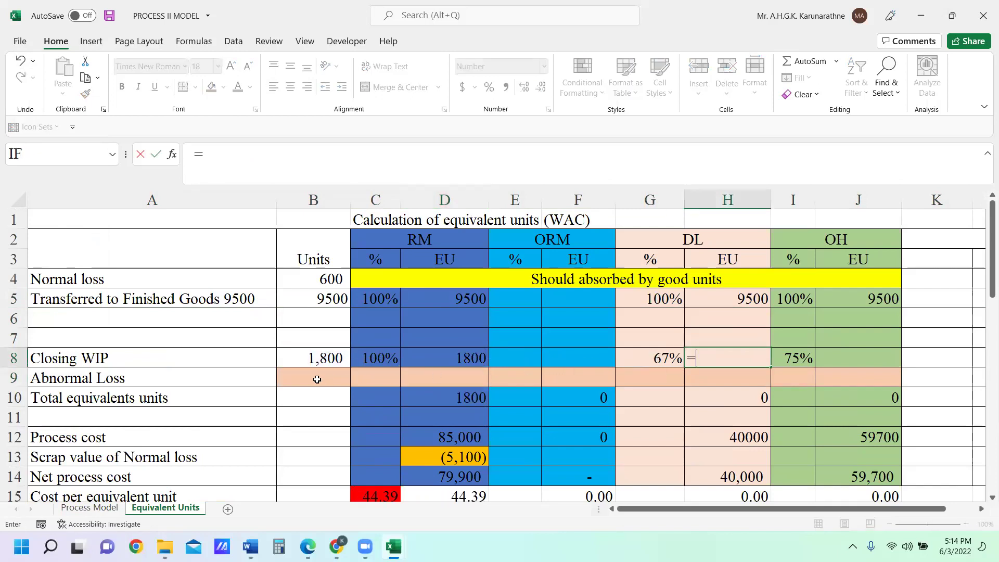
{"action": "left_click", "coordinate": [313, 359]}
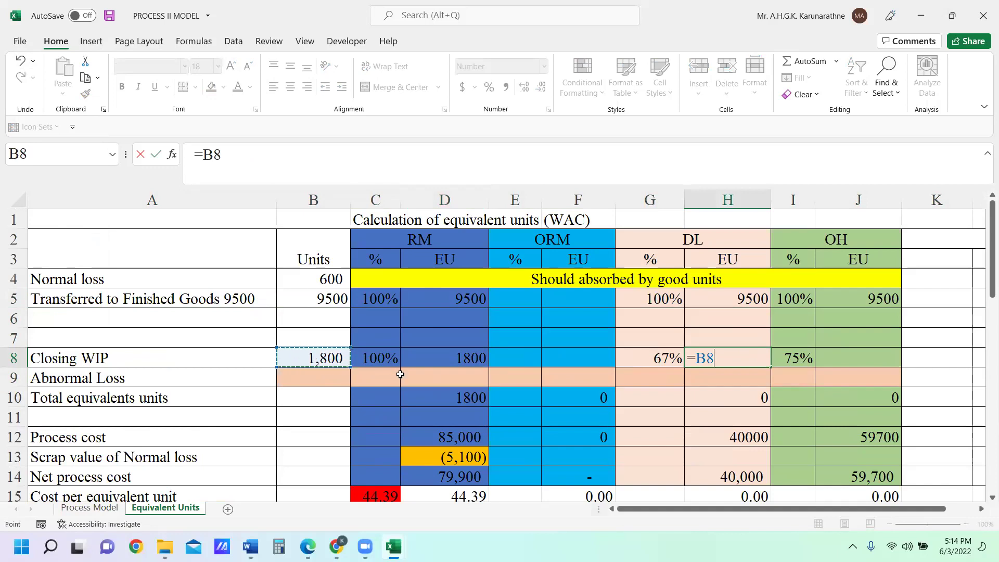
{"action": "type", "text": "*"}
{"action": "left_click", "coordinate": [646, 357]}
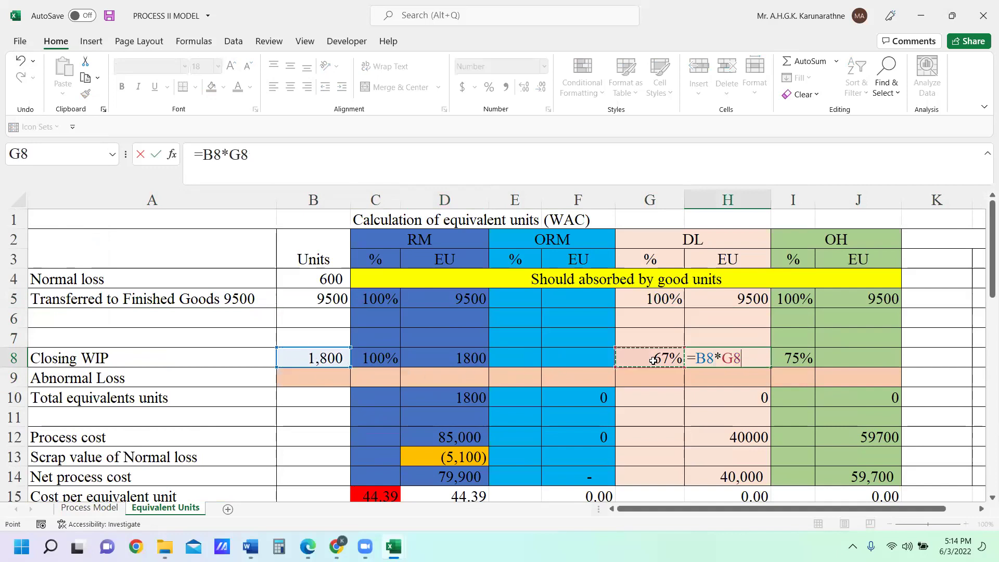
{"action": "key", "text": "Return"}
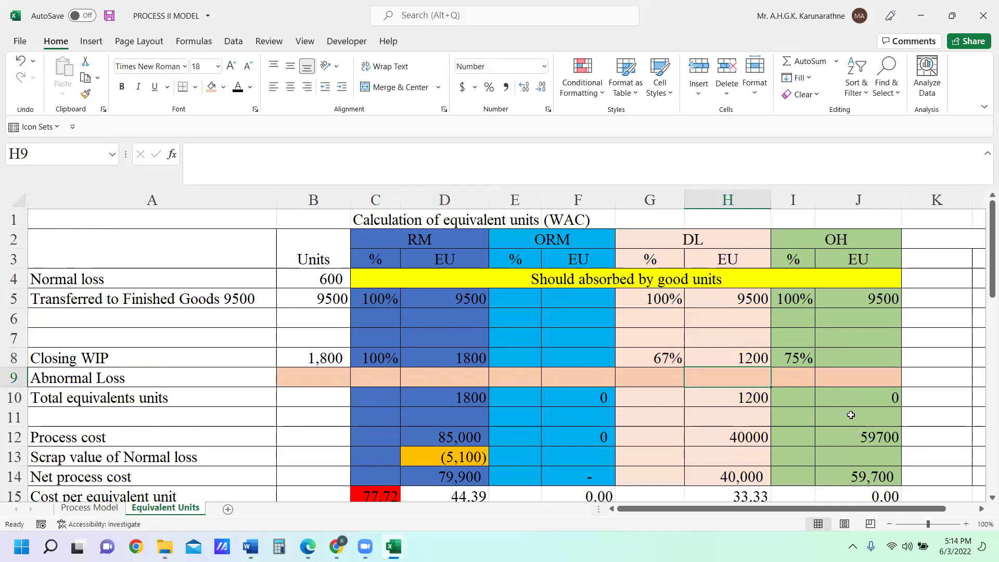
Calculate the OH equivalent units of the closing WIP in J8 with the formula =I8*B8
{"action": "left_click", "coordinate": [864, 358]}
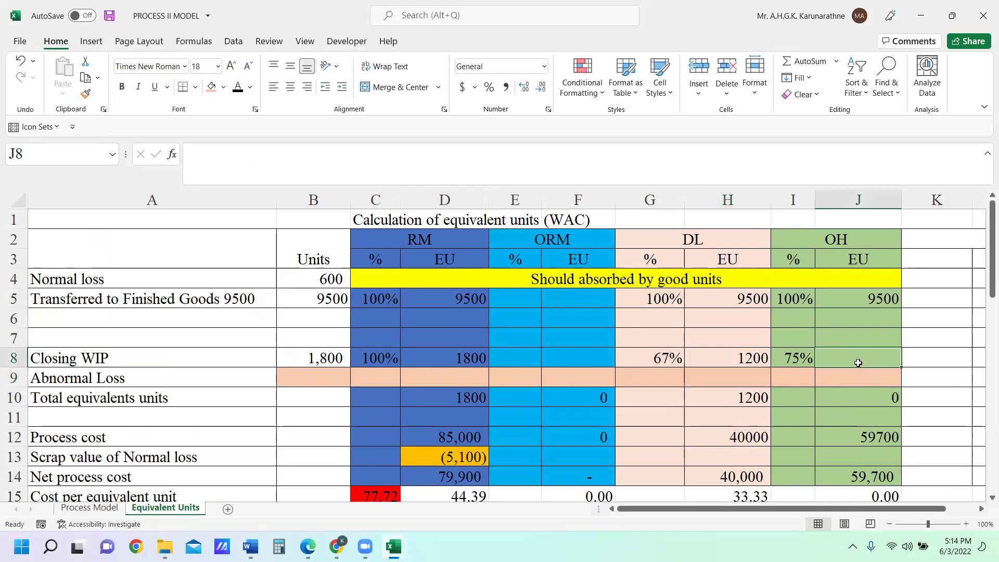
{"action": "type", "text": "="}
{"action": "left_click", "coordinate": [800, 358]}
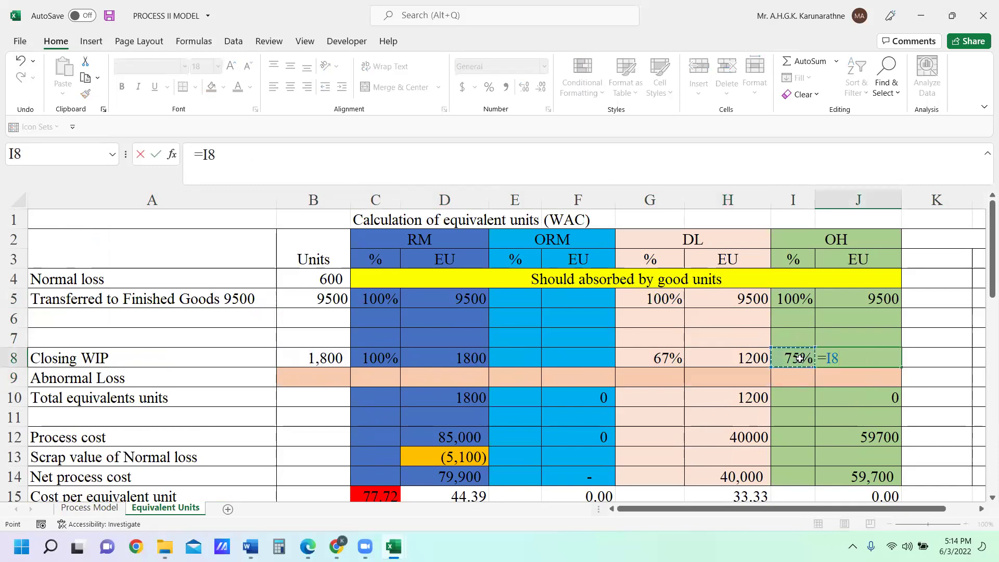
{"action": "type", "text": "*"}
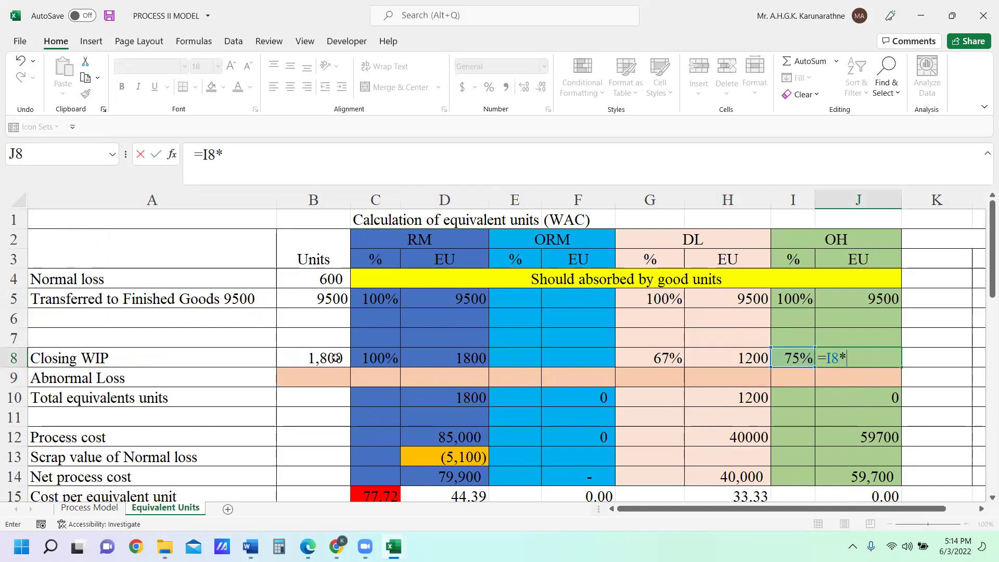
{"action": "left_click", "coordinate": [337, 358]}
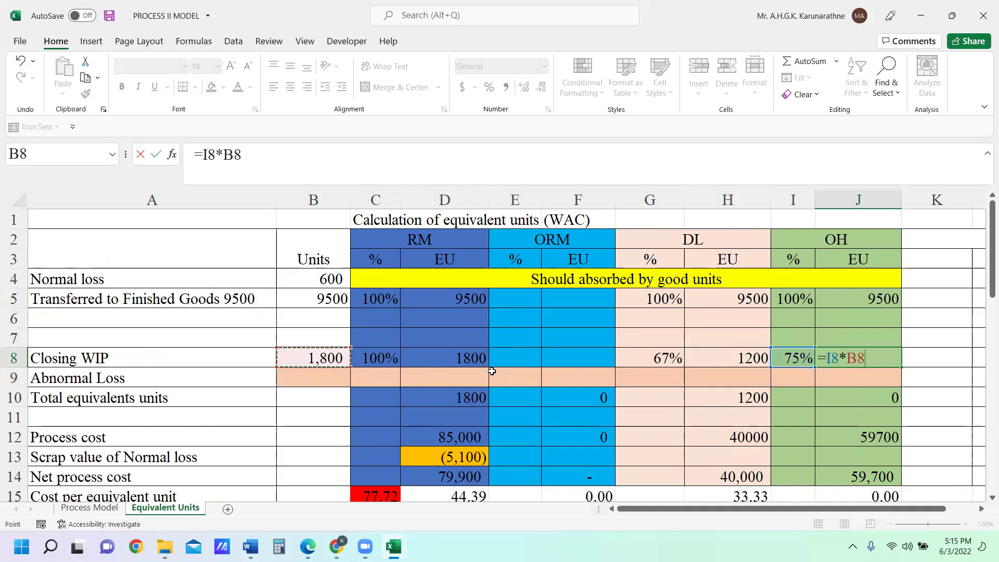
{"action": "key", "text": "Return"}
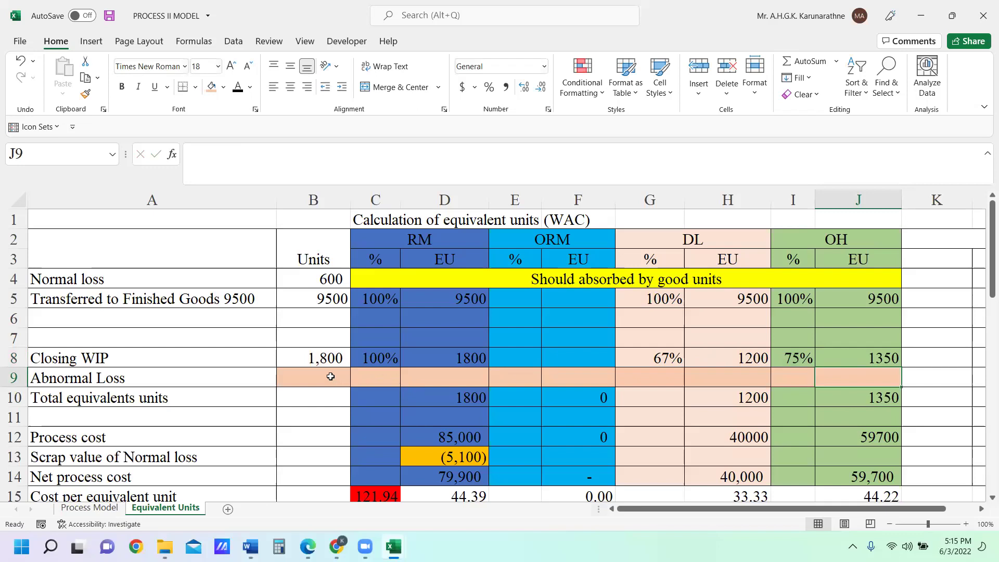
{"action": "type", "text": "100"}
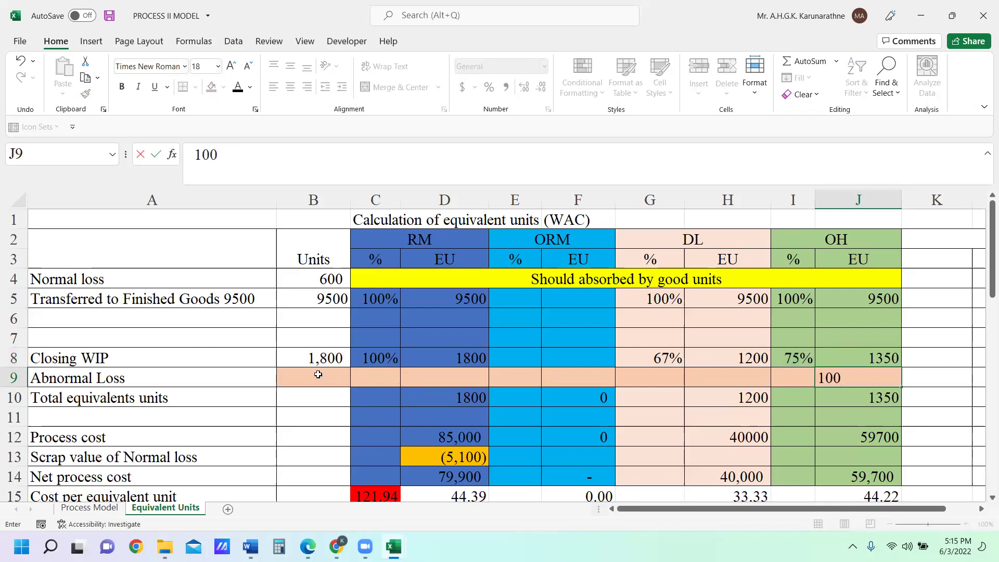
{"action": "key", "text": "BackSpace"}
{"action": "key", "text": "BackSpace"}
{"action": "key", "text": "BackSpace"}
Enter 100 units for the abnormal loss in B9 and 100% as its RM completion degree in C9
{"action": "left_click", "coordinate": [310, 388]}
{"action": "left_click", "coordinate": [312, 376]}
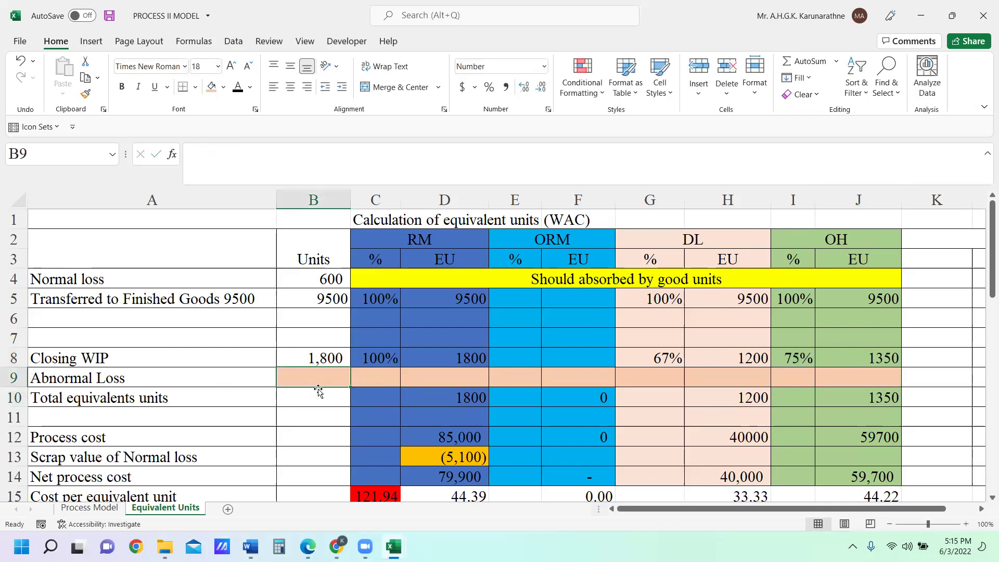
{"action": "type", "text": "100"}
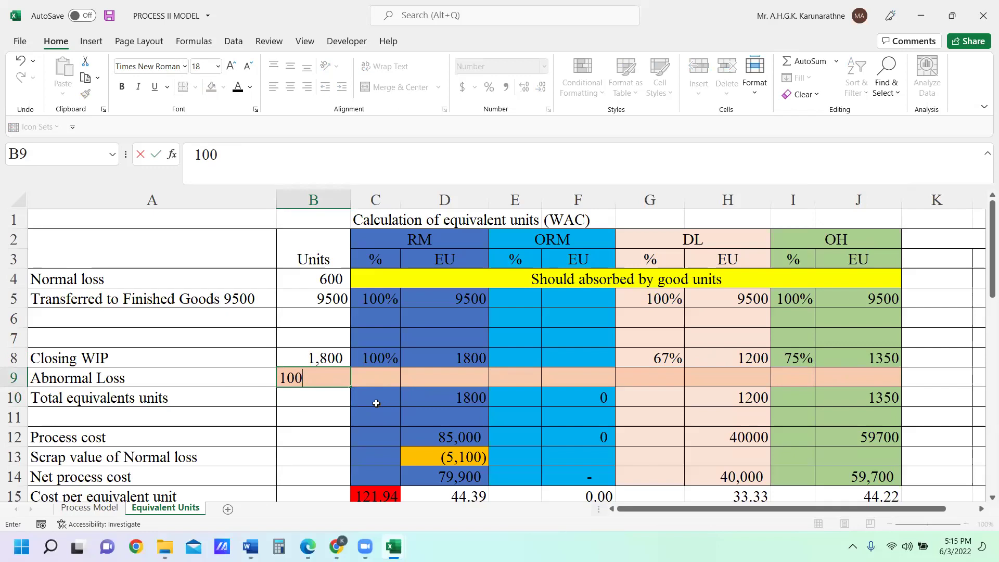
{"action": "left_click", "coordinate": [328, 400]}
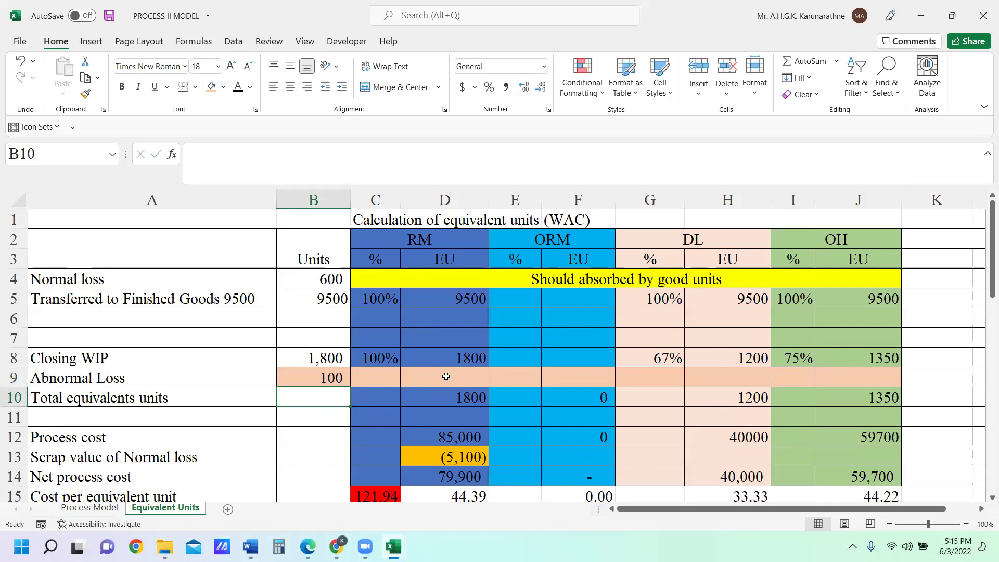
{"action": "left_click", "coordinate": [372, 377]}
{"action": "type", "text": "100"}
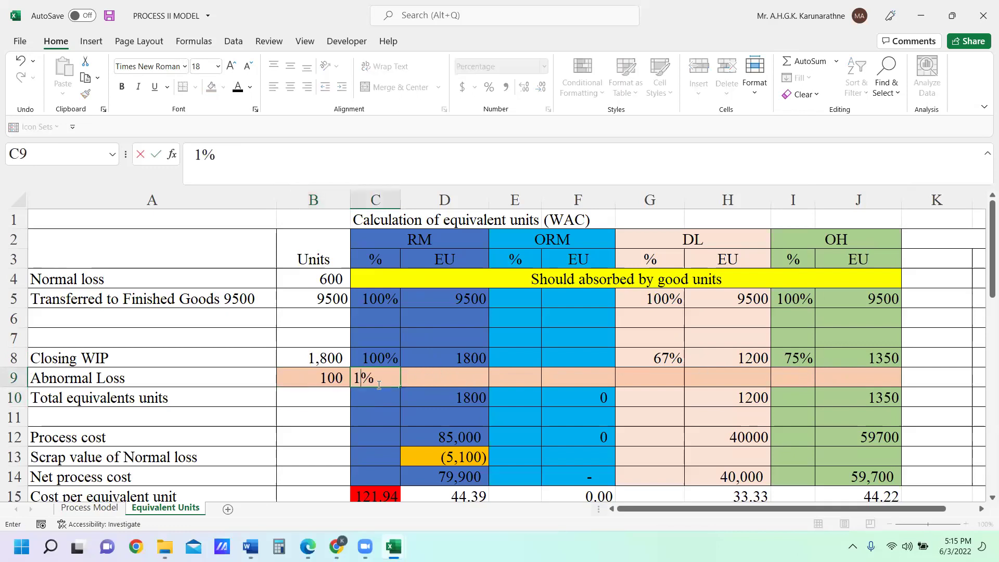
{"action": "key", "text": "Return"}
Enter 100 equivalent units of abnormal loss for RM in D9, DL in H9 and OH in J9
{"action": "left_click", "coordinate": [479, 380]}
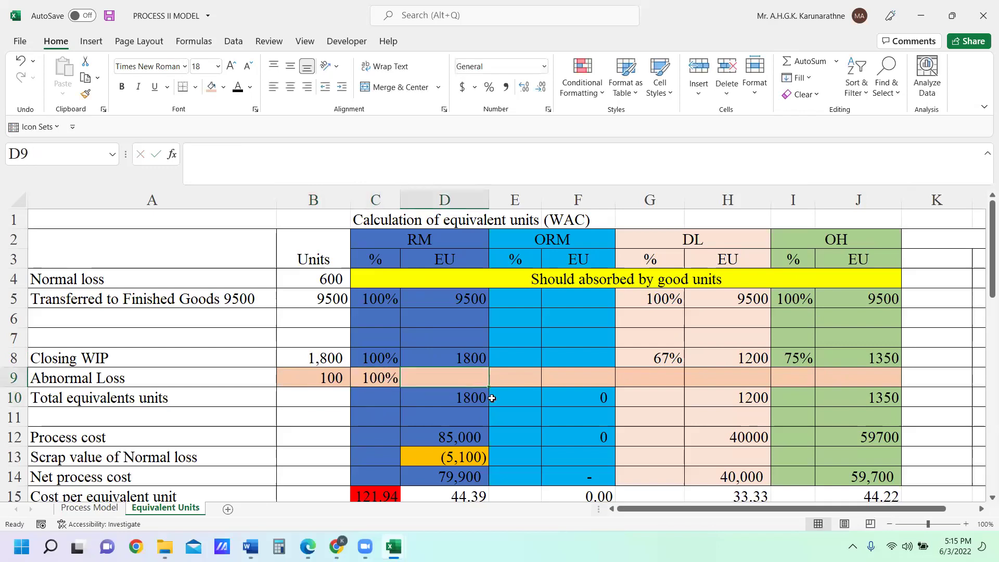
{"action": "type", "text": "100"}
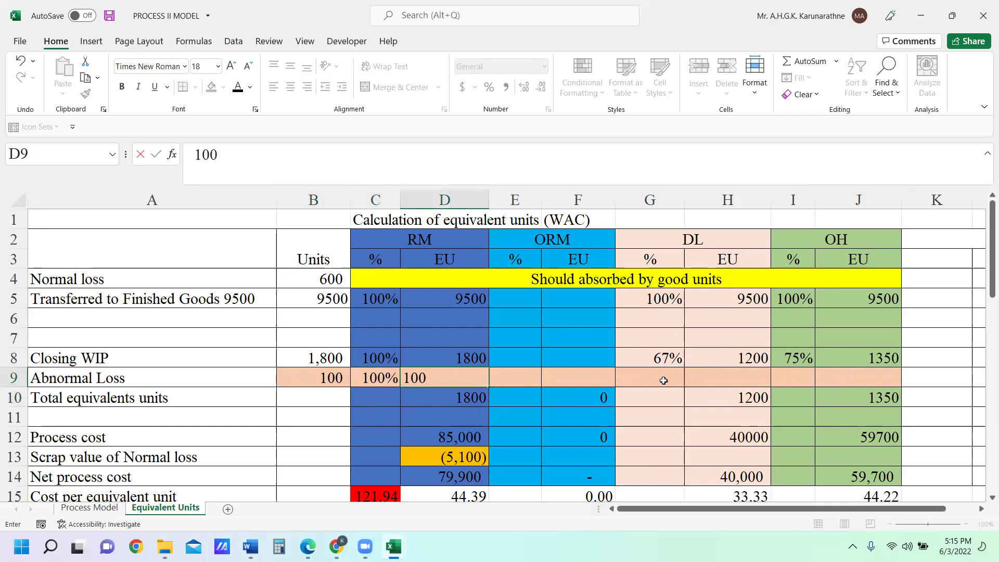
{"action": "left_click", "coordinate": [741, 382]}
{"action": "type", "text": "100"}
{"action": "left_click", "coordinate": [871, 380]}
{"action": "type", "text": "100"}
{"action": "left_click", "coordinate": [832, 420]}
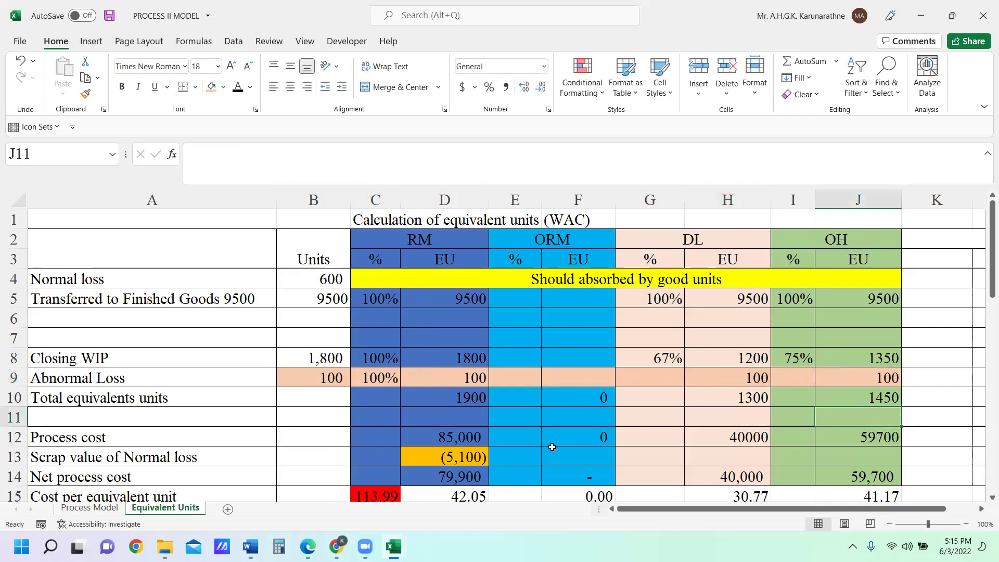
Replace the RM total equivalent units formula in D10 with =SUM(D5:D9)
{"action": "left_click", "coordinate": [476, 399]}
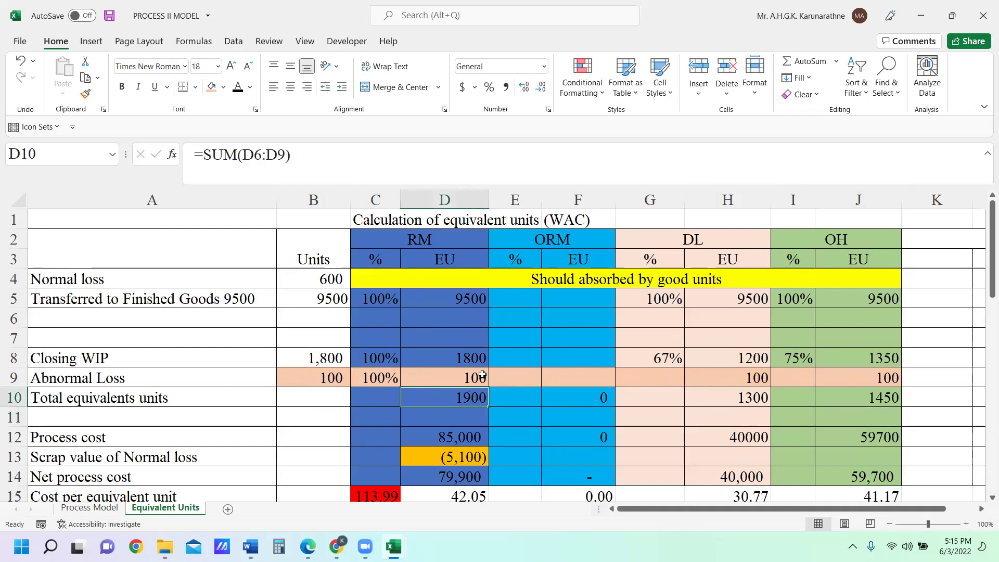
{"action": "left_click", "coordinate": [785, 61]}
{"action": "left_click_drag", "start_coordinate": [469, 299], "coordinate": [473, 377]}
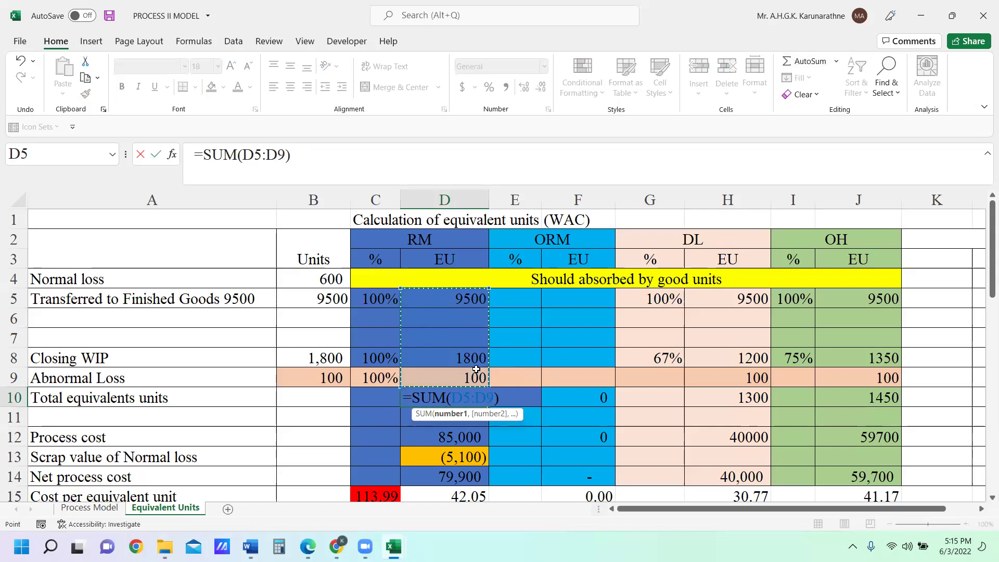
{"action": "key", "text": "Return"}
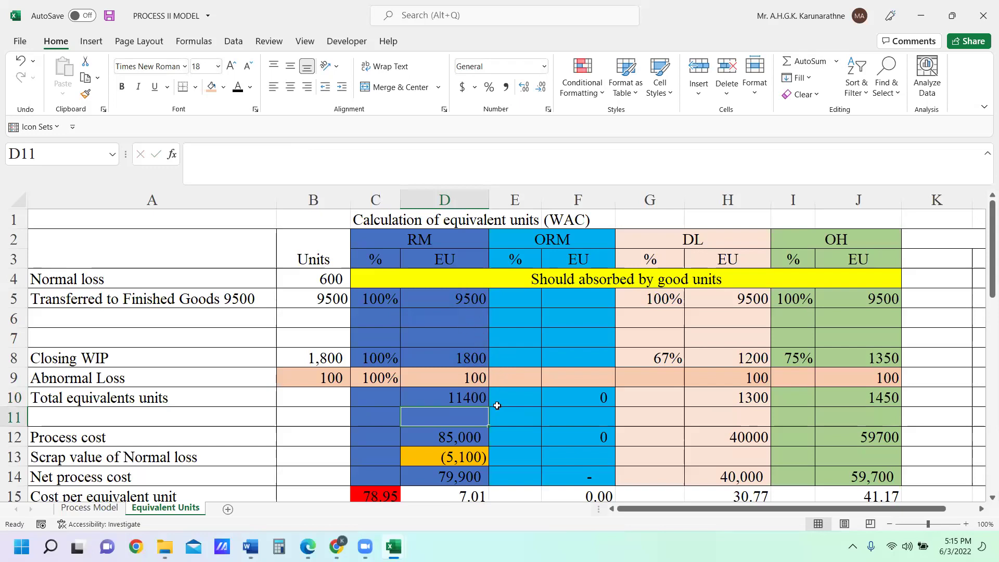
{"action": "left_click", "coordinate": [471, 398]}
Replace the DL total equivalent units formula in H10 with =SUM(H5:H9)
{"action": "left_click", "coordinate": [757, 395]}
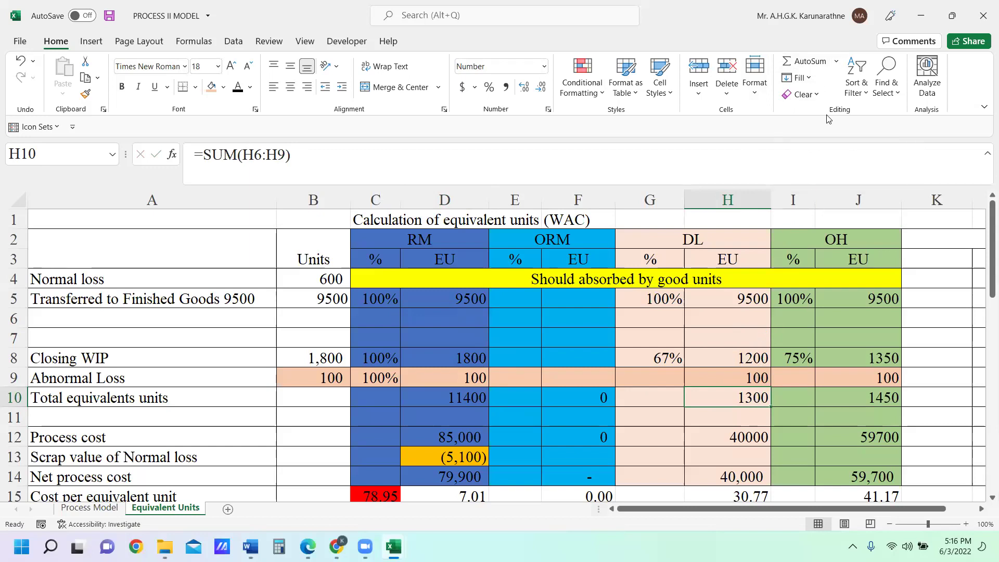
{"action": "left_click", "coordinate": [803, 61]}
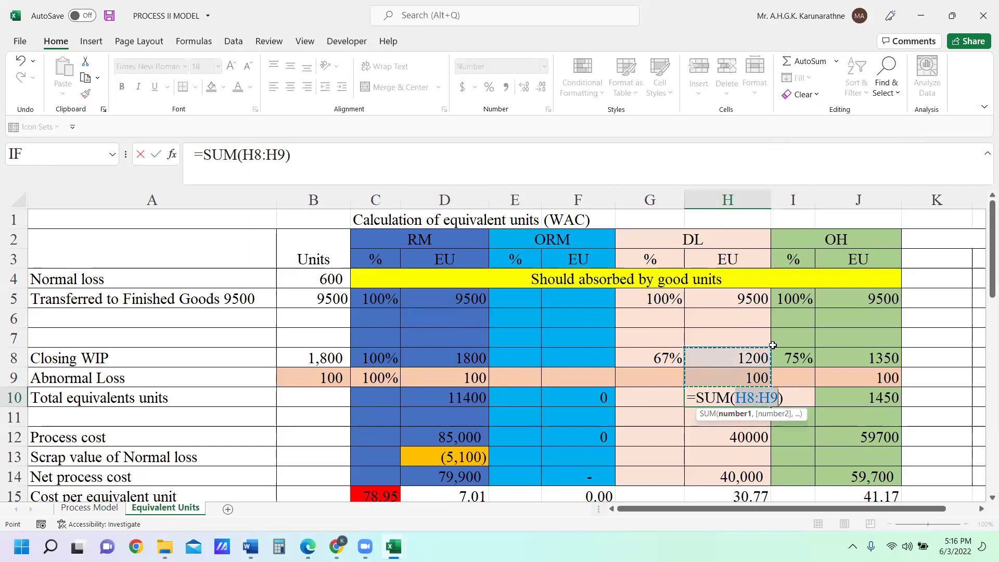
{"action": "left_click_drag", "start_coordinate": [773, 345], "coordinate": [755, 295]}
{"action": "key", "text": "Return"}
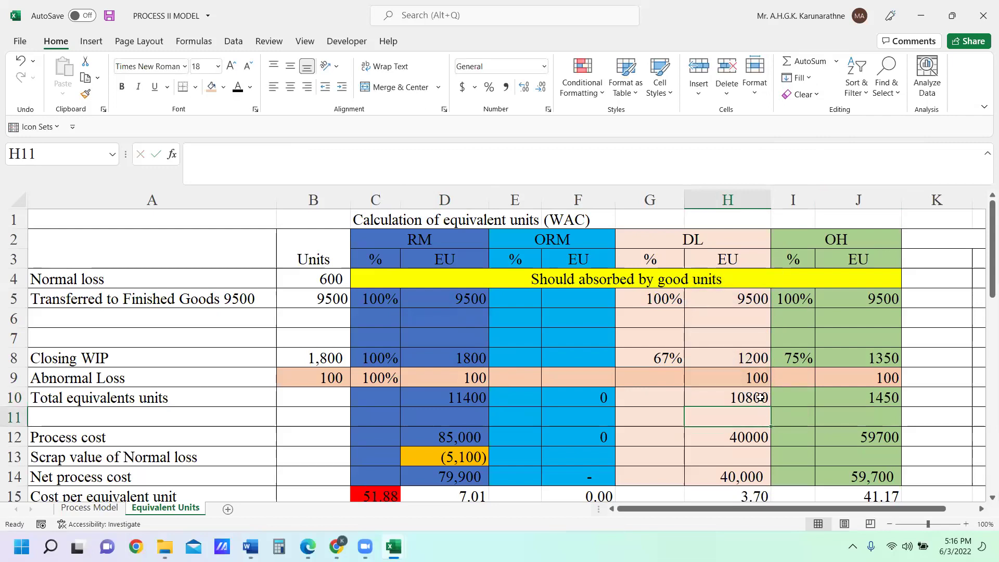
Replace the OH total equivalent units formula in J10 with a sum of J5:J9
{"action": "left_click", "coordinate": [872, 396]}
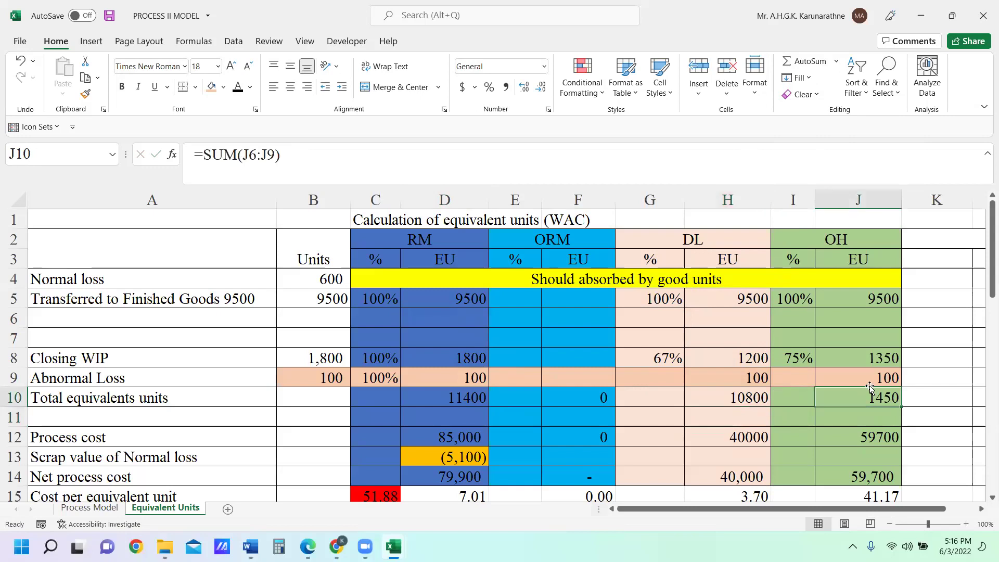
{"action": "left_click", "coordinate": [813, 63]}
{"action": "left_click_drag", "start_coordinate": [897, 300], "coordinate": [884, 377]}
{"action": "key", "text": "Return"}
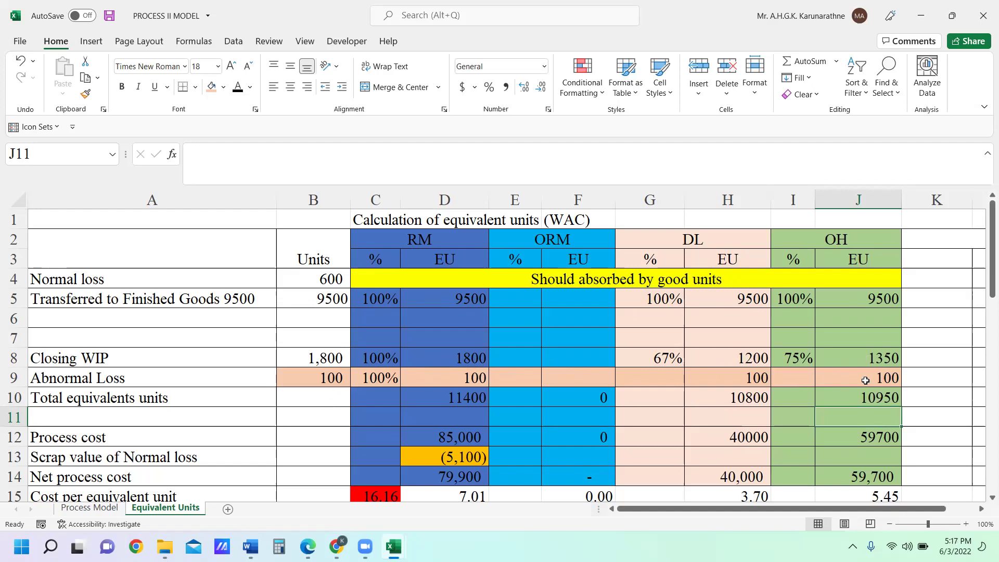
Review the total equivalent units and process cost cells for RM, DL and OH, and the empty row 6
{"action": "left_click", "coordinate": [467, 402]}
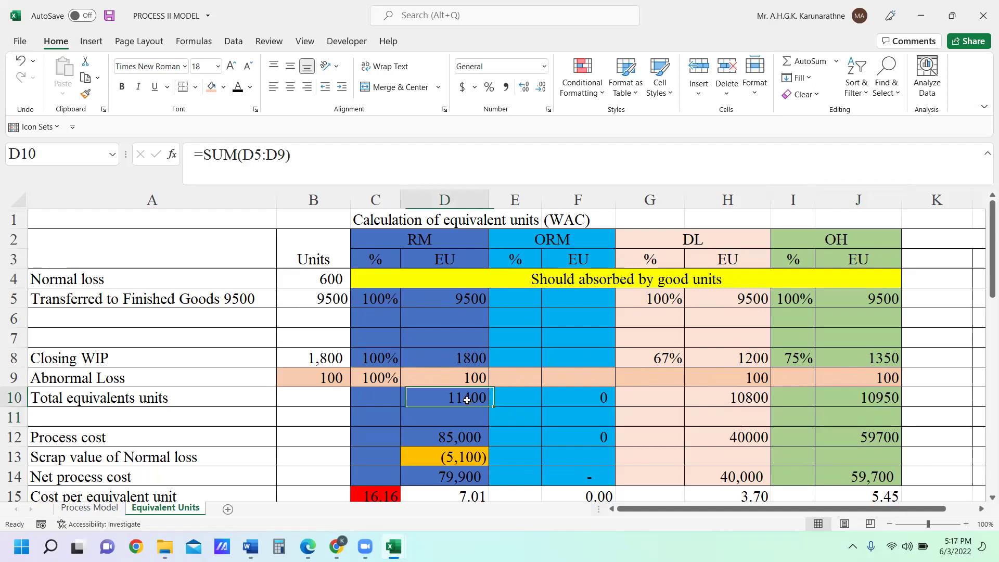
{"action": "left_click", "coordinate": [746, 399]}
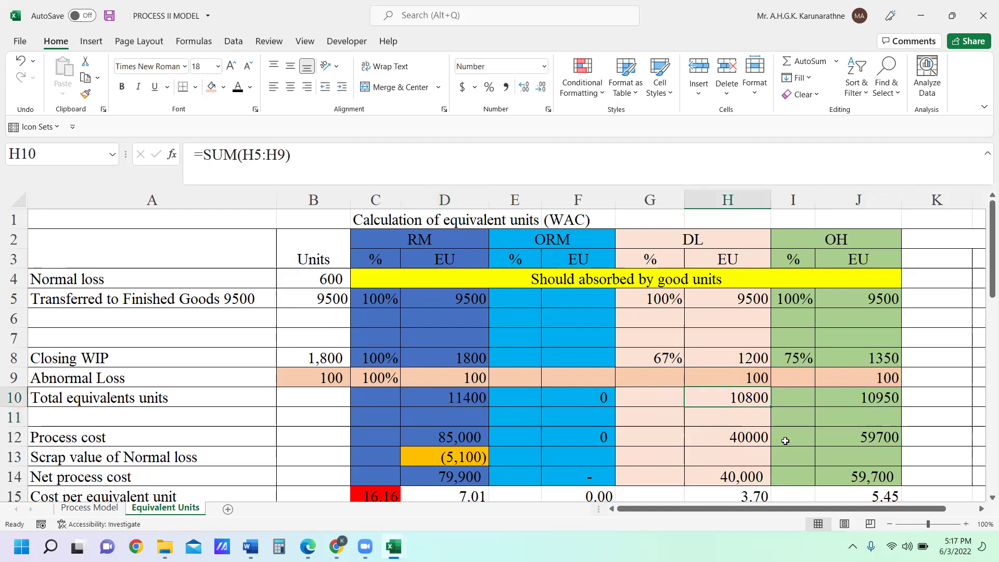
{"action": "left_click", "coordinate": [463, 438]}
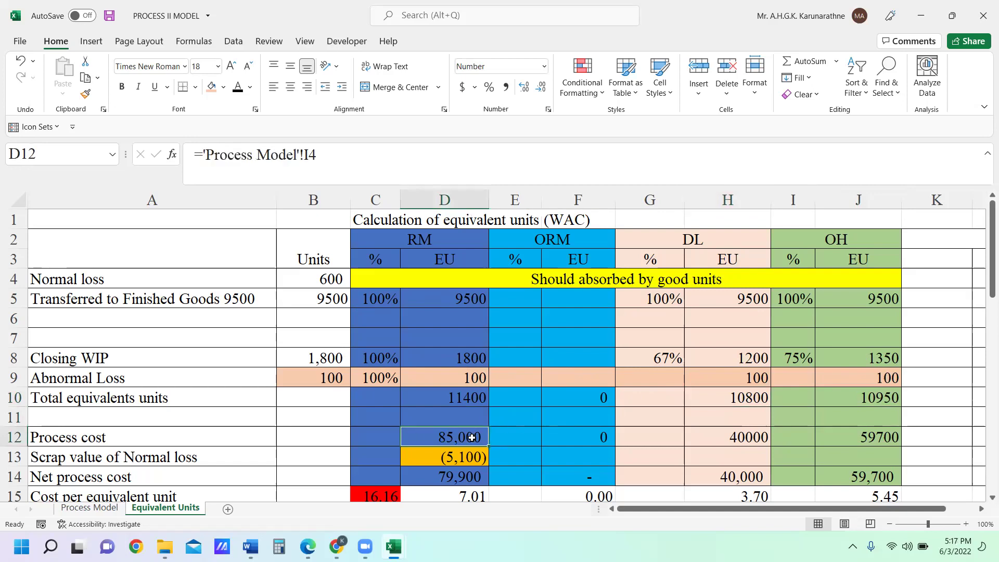
{"action": "left_click", "coordinate": [759, 436]}
{"action": "left_click", "coordinate": [869, 431]}
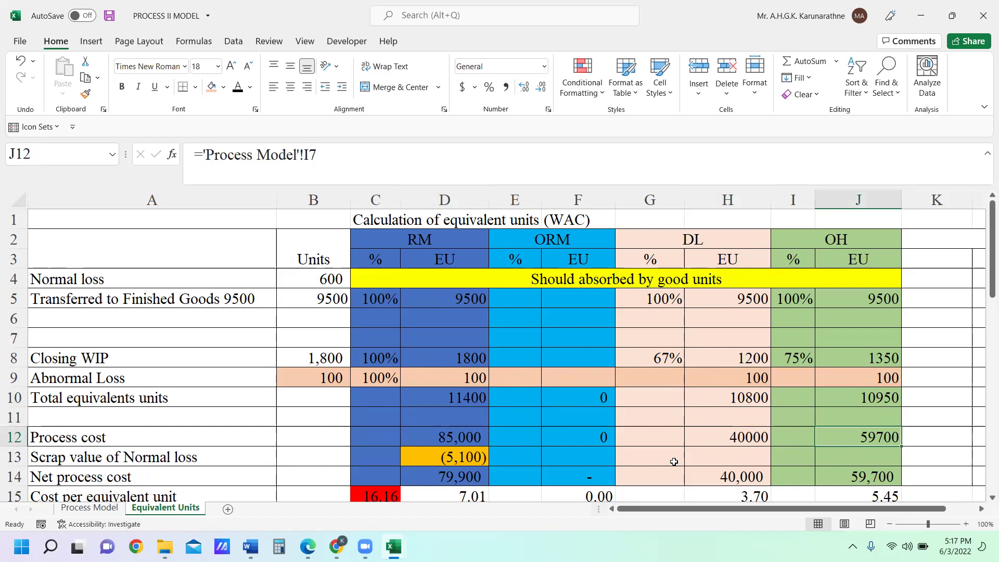
{"action": "left_click_drag", "start_coordinate": [304, 311], "coordinate": [672, 328]}
{"action": "left_click_drag", "start_coordinate": [786, 329], "coordinate": [836, 323]}
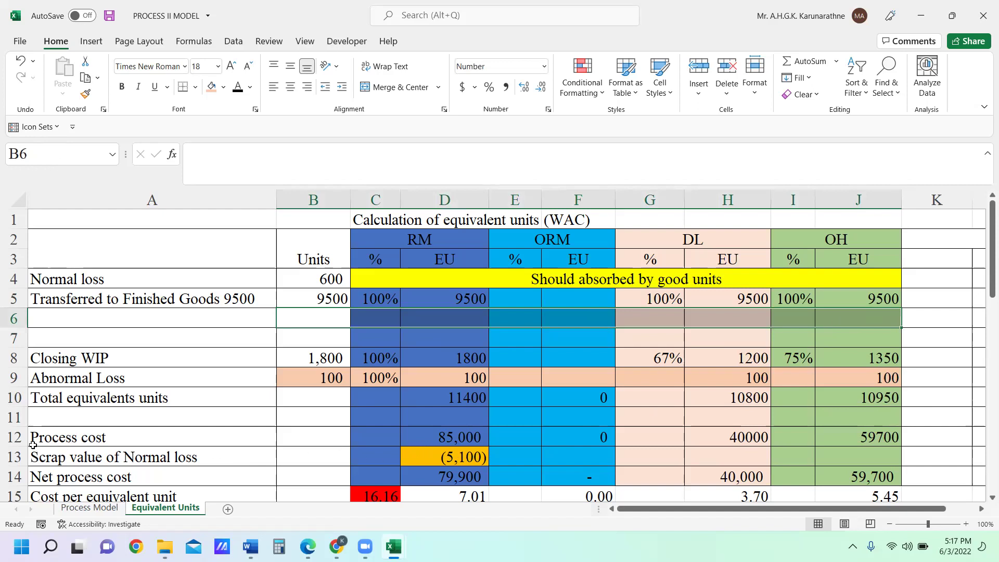
{"action": "right_click", "coordinate": [17, 437]}
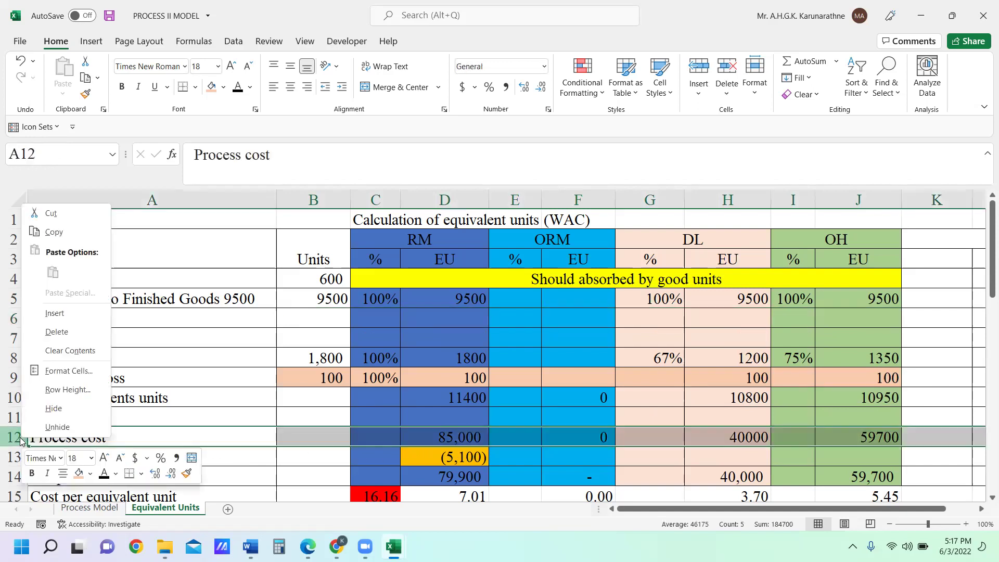
{"action": "left_click", "coordinate": [55, 314]}
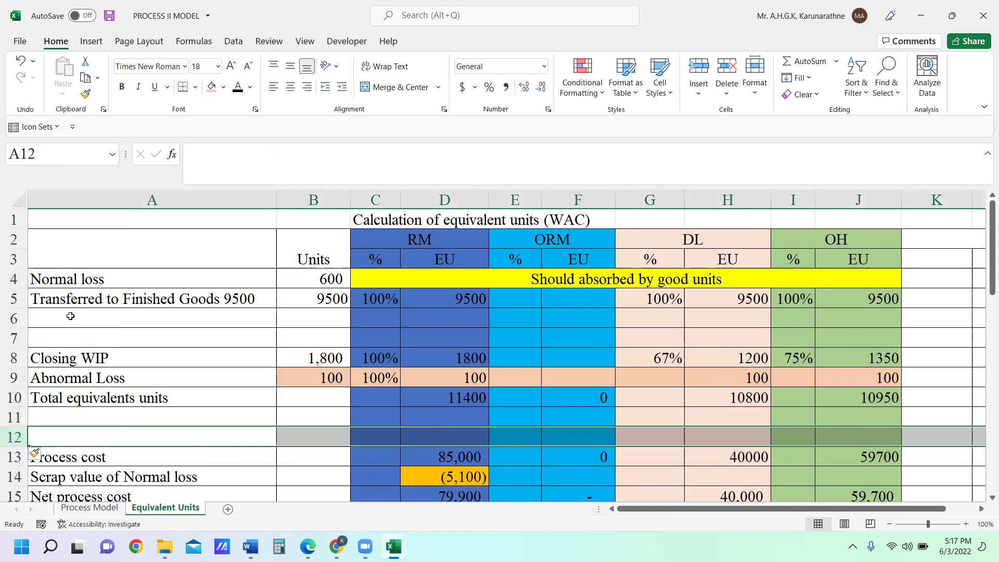
{"action": "left_click", "coordinate": [22, 59]}
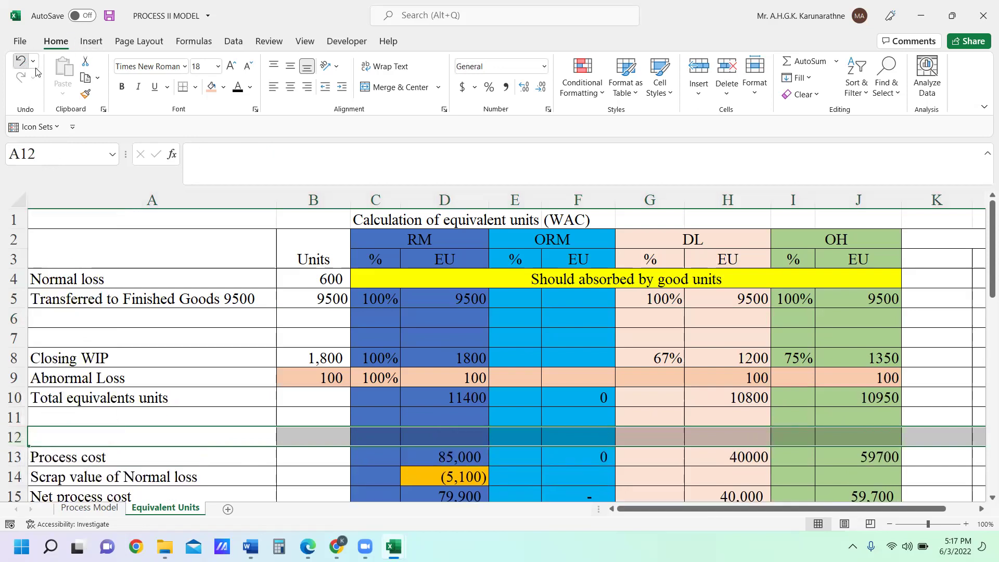
Insert a blank row between Process cost and Scrap value of Normal loss in the equivalent units table
{"action": "left_click", "coordinate": [15, 457]}
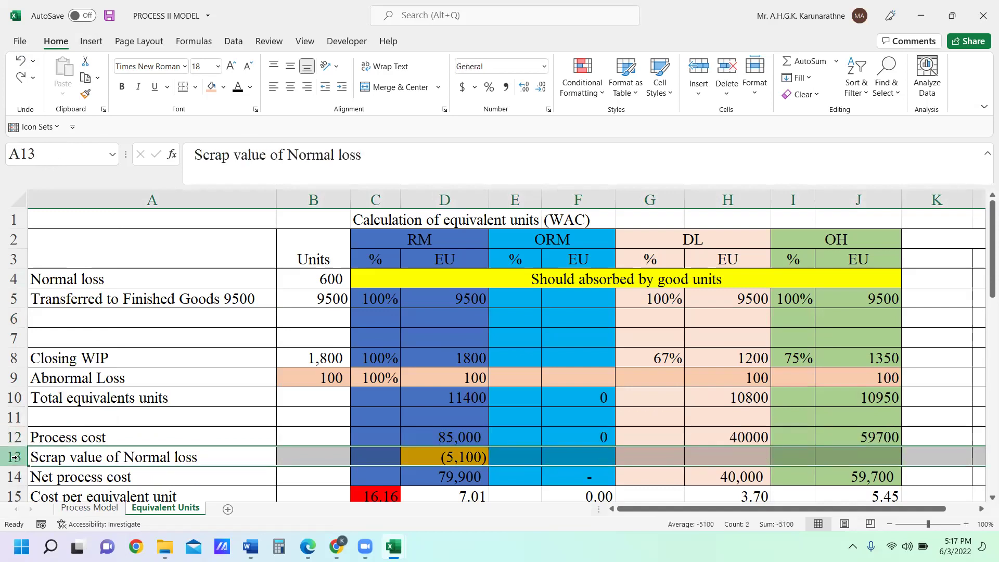
{"action": "right_click", "coordinate": [15, 457]}
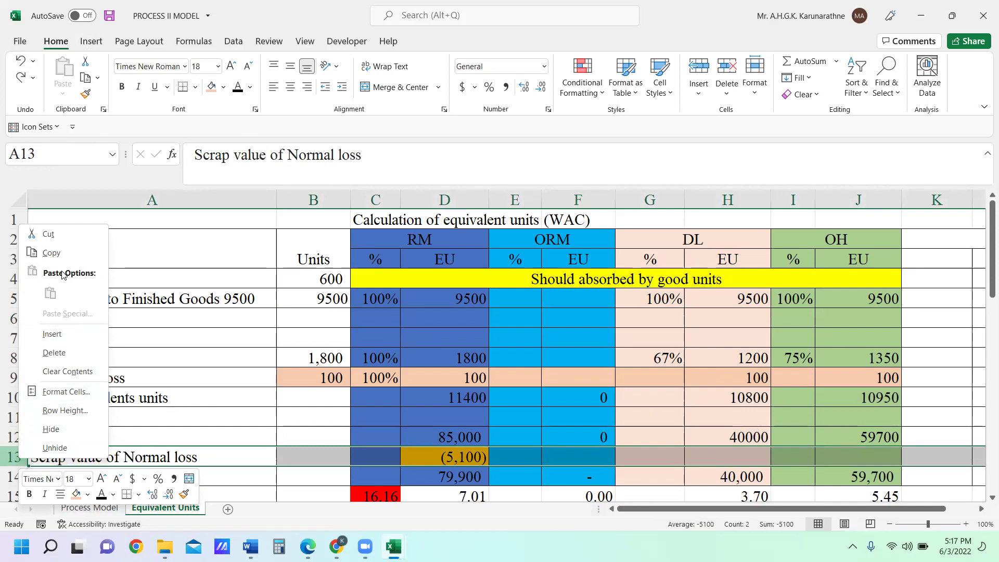
{"action": "left_click", "coordinate": [50, 334]}
{"action": "scroll", "coordinate": [208, 324], "scroll_direction": "down", "scroll_amount": 1}
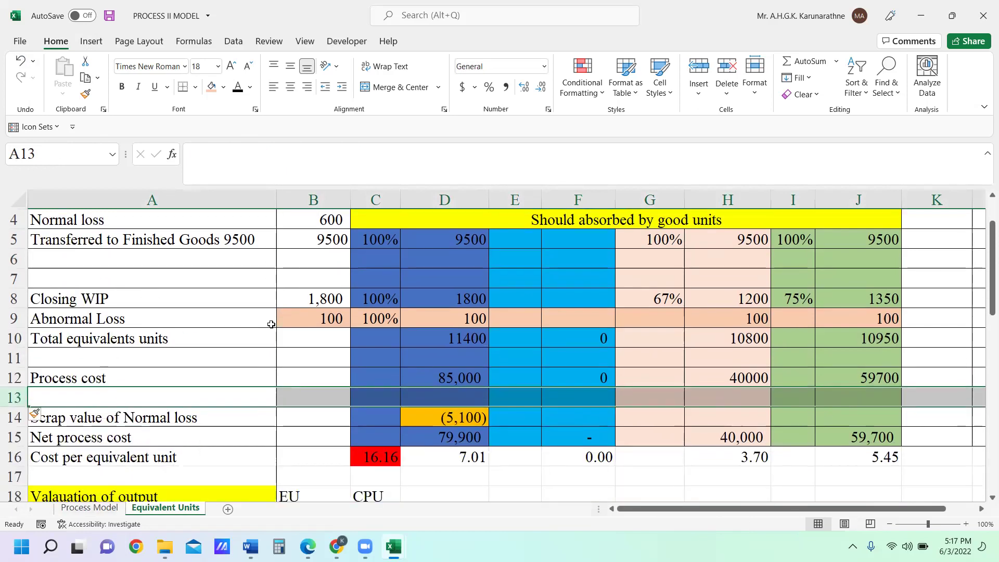
{"action": "left_click", "coordinate": [496, 371]}
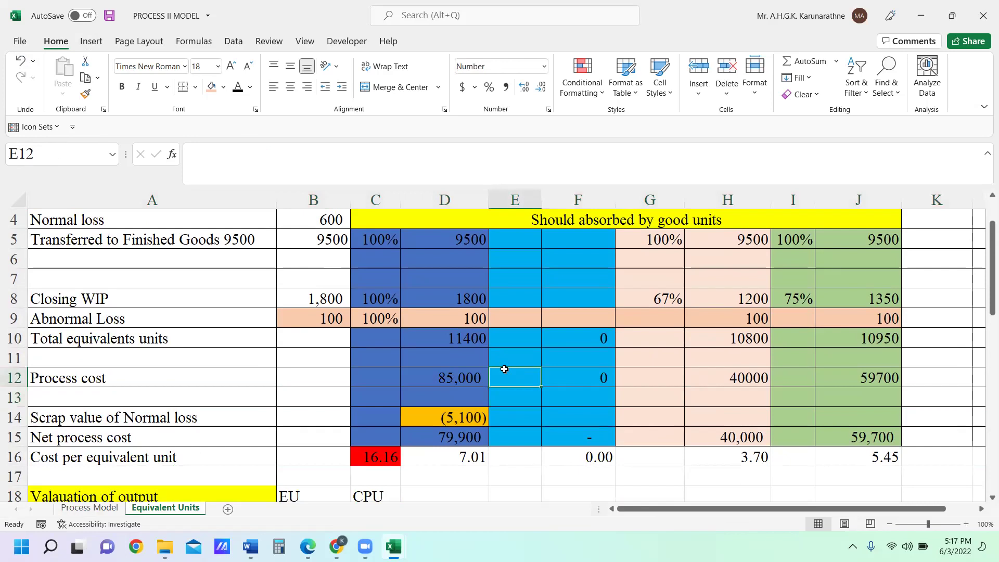
Check the opening WIP value in the Process II Account on the Process Model sheet
{"action": "scroll", "coordinate": [291, 343], "scroll_direction": "up", "scroll_amount": 1}
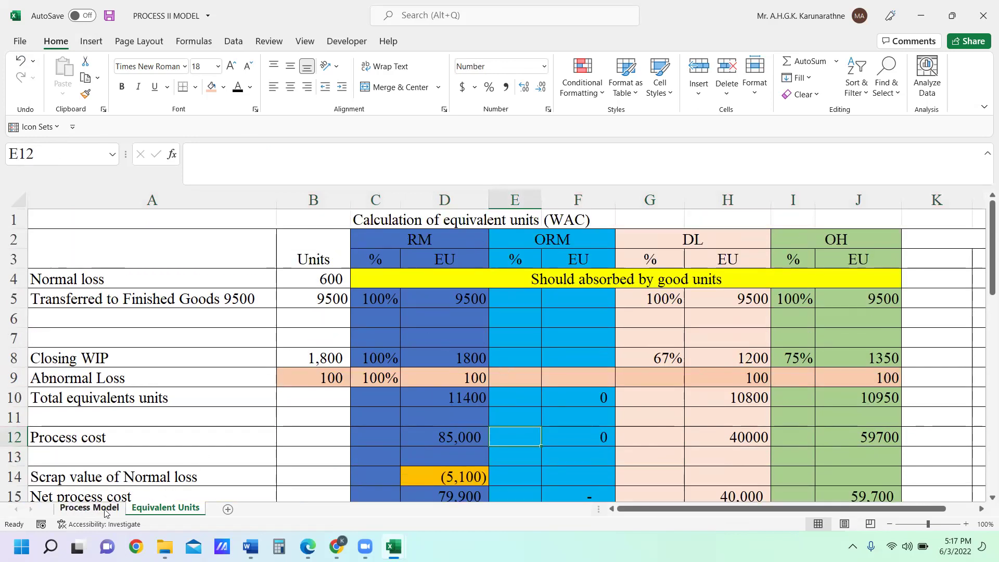
{"action": "left_click", "coordinate": [90, 507]}
{"action": "left_click", "coordinate": [615, 242]}
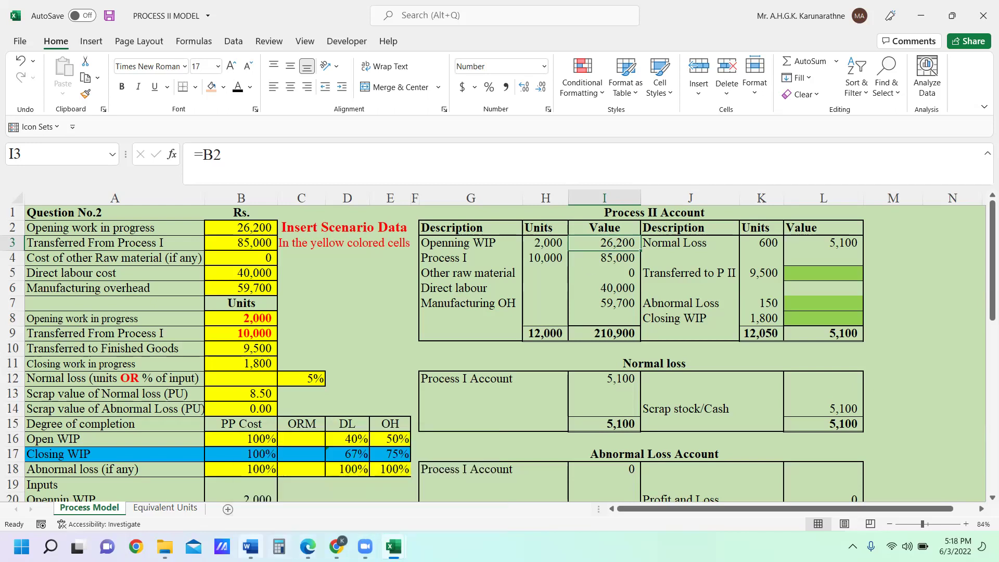
Switch to the ACC 2340 manual in Word and highlight the sentence on the opening WIP's labour and overhead values in turquoise
{"action": "left_click", "coordinate": [250, 546]}
{"action": "scroll", "coordinate": [561, 338], "scroll_direction": "up", "scroll_amount": 4}
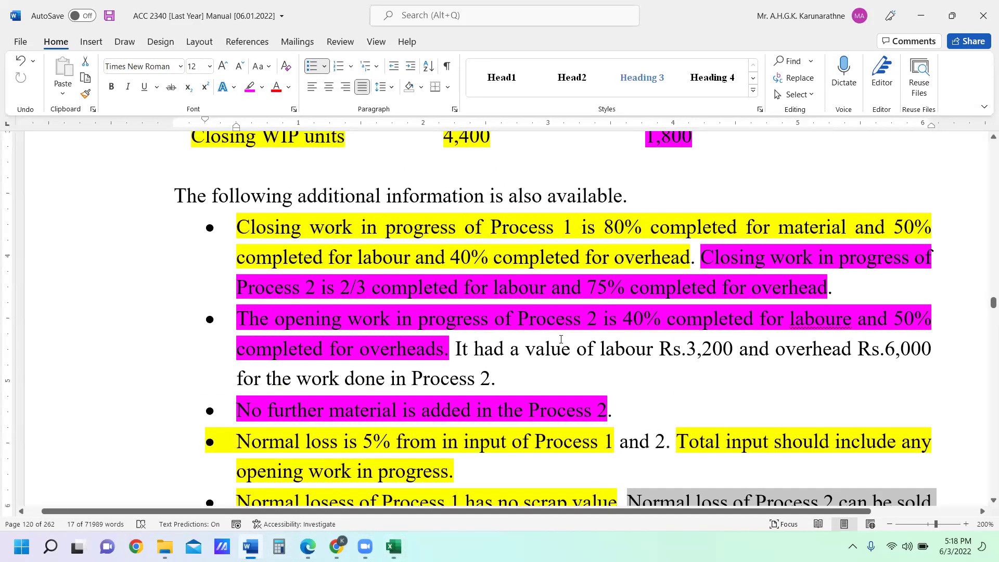
{"action": "left_click", "coordinate": [504, 355]}
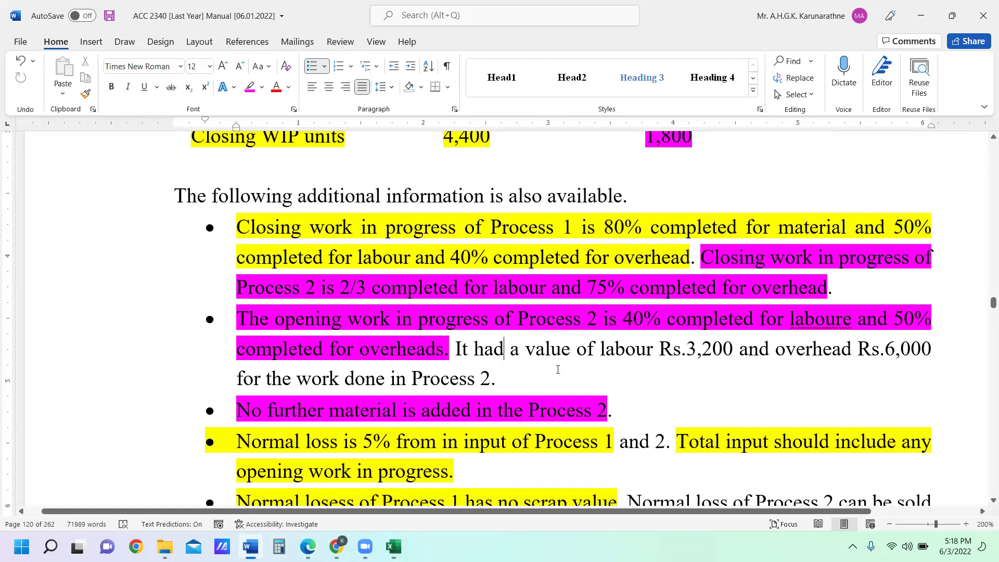
{"action": "left_click_drag", "start_coordinate": [456, 351], "coordinate": [515, 375]}
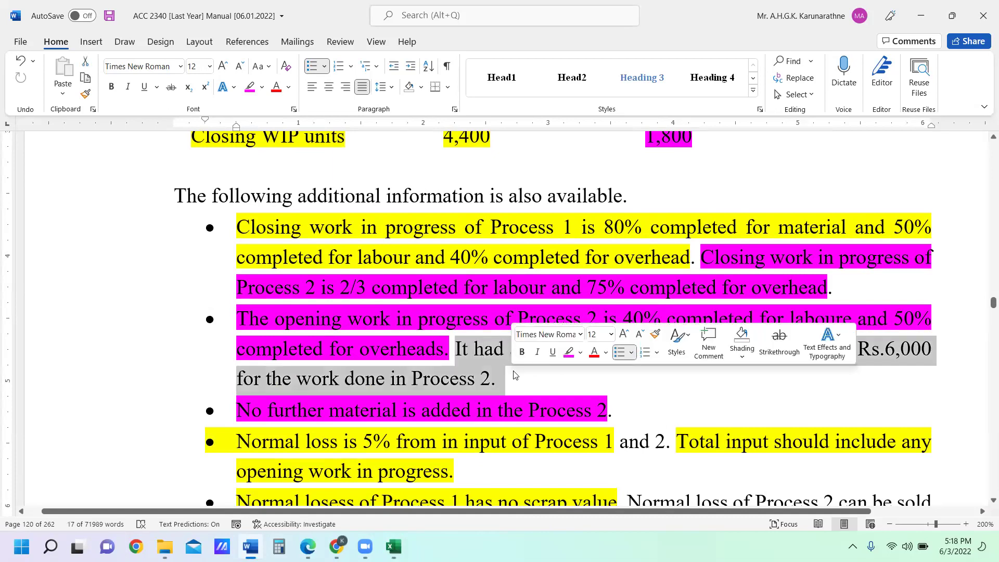
{"action": "left_click", "coordinate": [580, 353]}
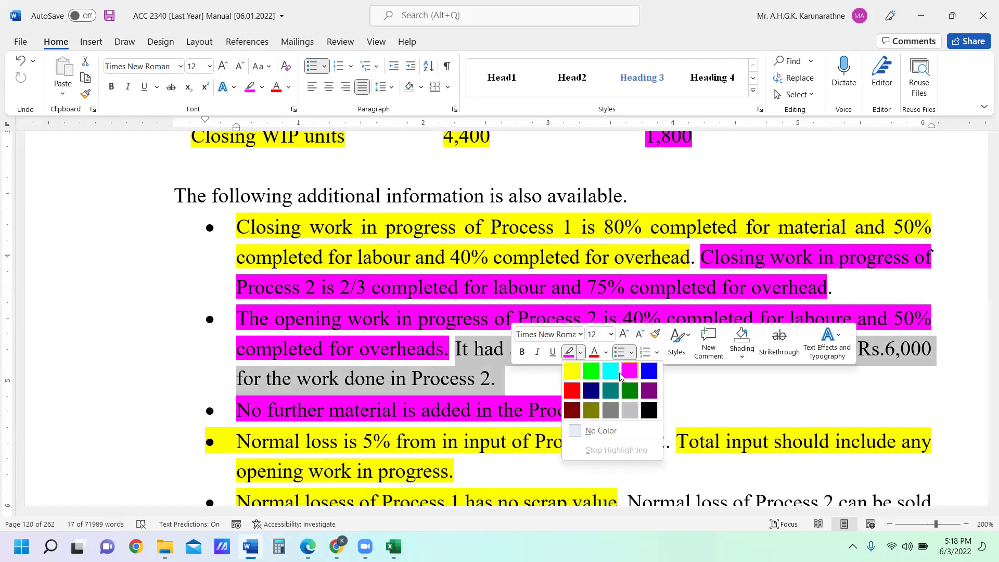
{"action": "left_click", "coordinate": [615, 372]}
{"action": "left_click", "coordinate": [613, 411]}
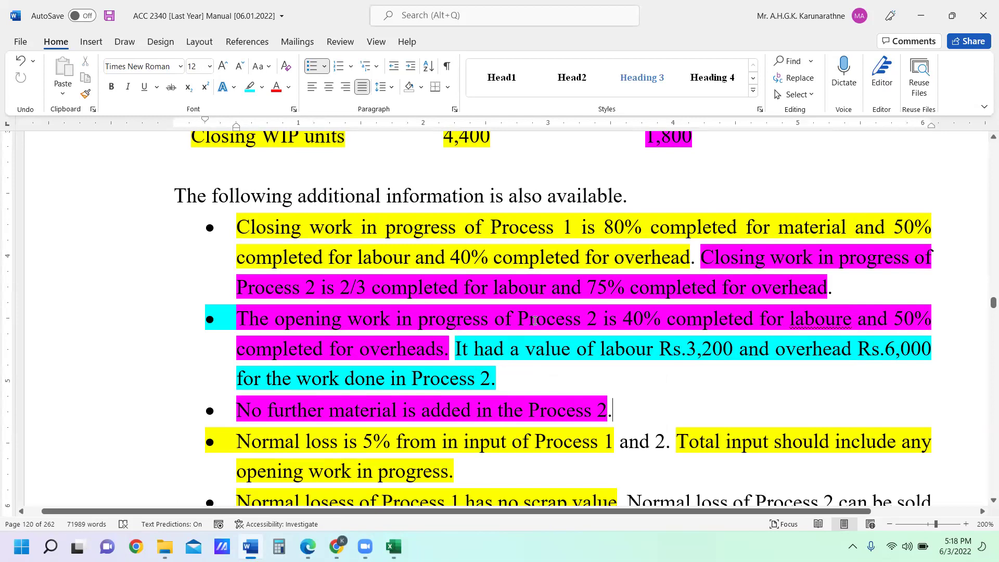
Look up the Process 2 opening WIP cost and add the note "(Total value of Open WIP 26200" after the turquoise sentence
{"action": "scroll", "coordinate": [490, 357], "scroll_direction": "up", "scroll_amount": 5}
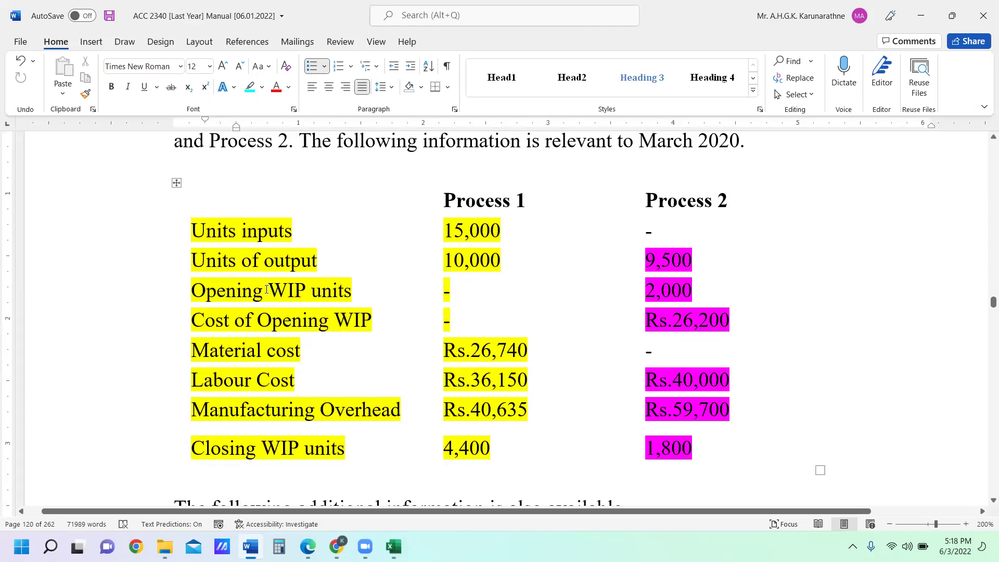
{"action": "left_click", "coordinate": [690, 294]}
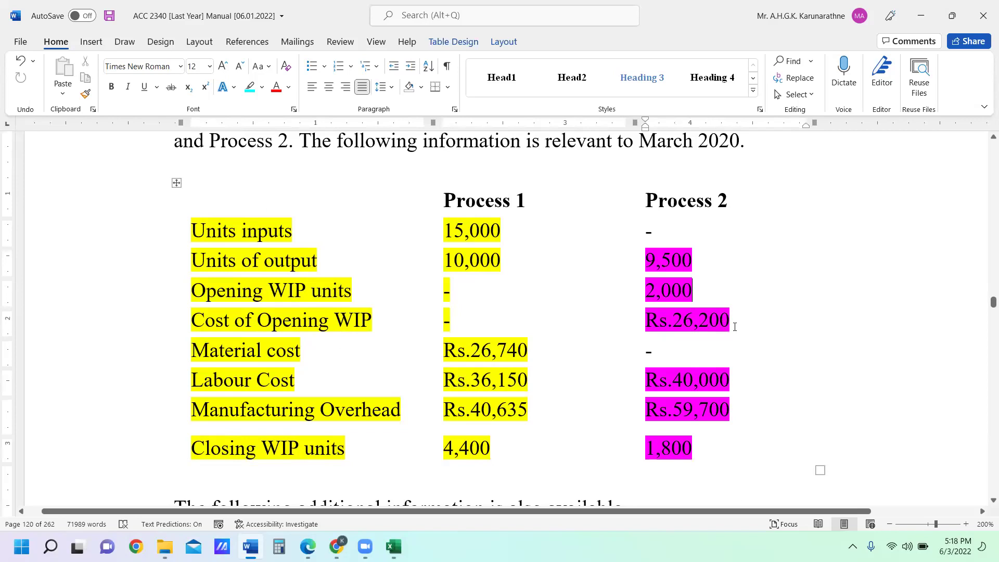
{"action": "scroll", "coordinate": [655, 358], "scroll_direction": "down", "scroll_amount": 2}
{"action": "scroll", "coordinate": [655, 358], "scroll_direction": "down", "scroll_amount": 5}
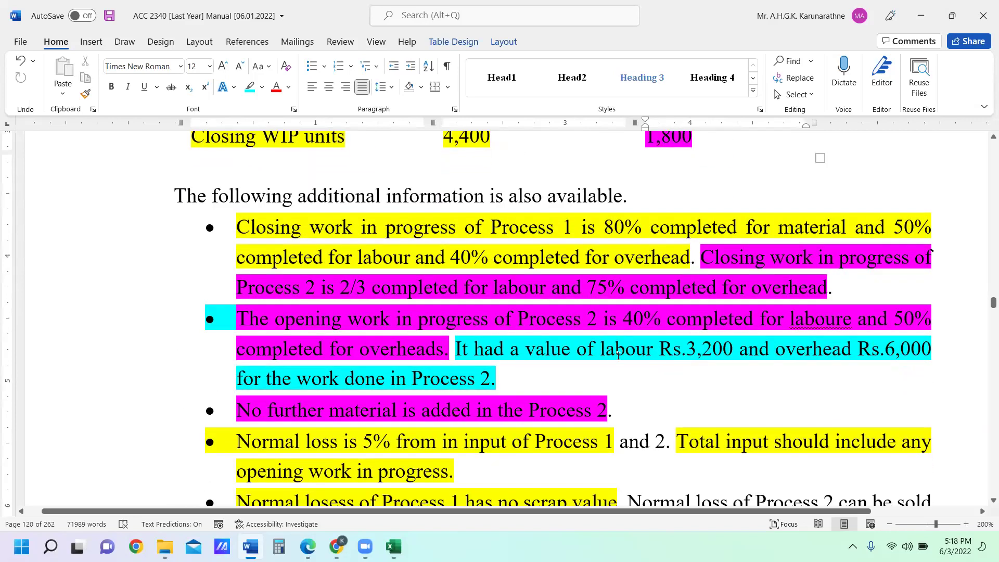
{"action": "left_click", "coordinate": [526, 359]}
{"action": "left_click", "coordinate": [537, 371]}
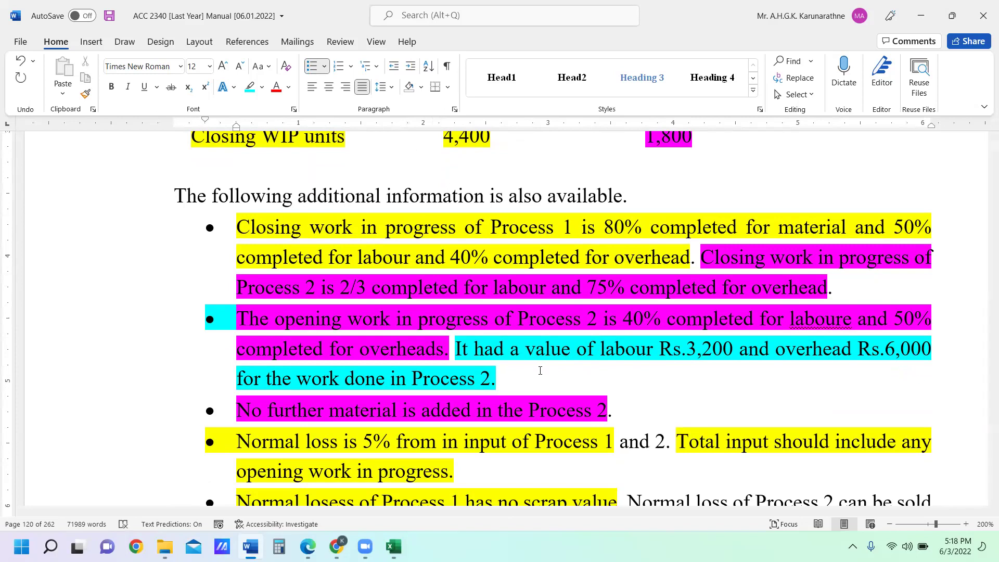
{"action": "type", "text": "(Total va"}
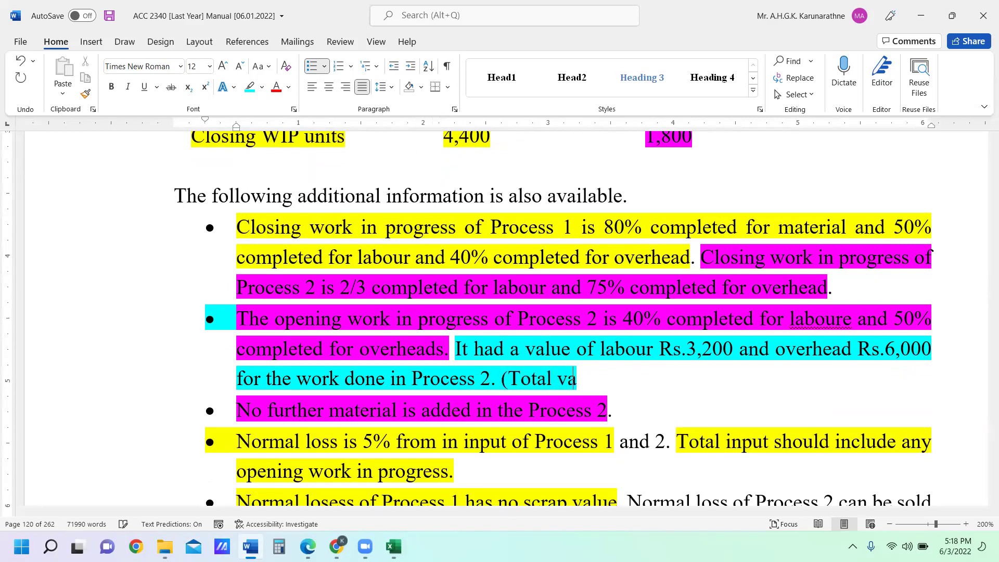
{"action": "type", "text": "lue of Opem"}
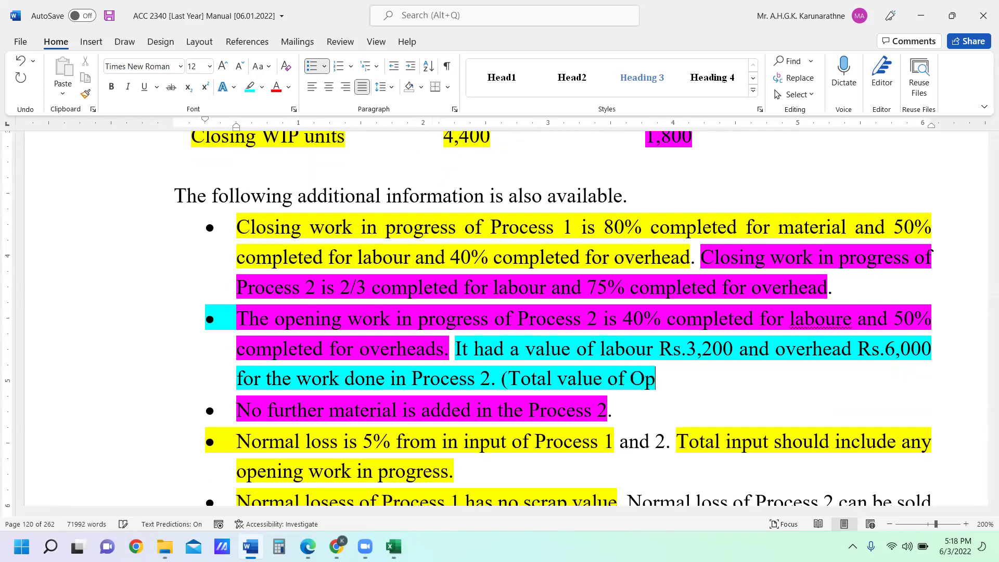
{"action": "key", "text": "BackSpace"}
{"action": "type", "text": "n WIP"}
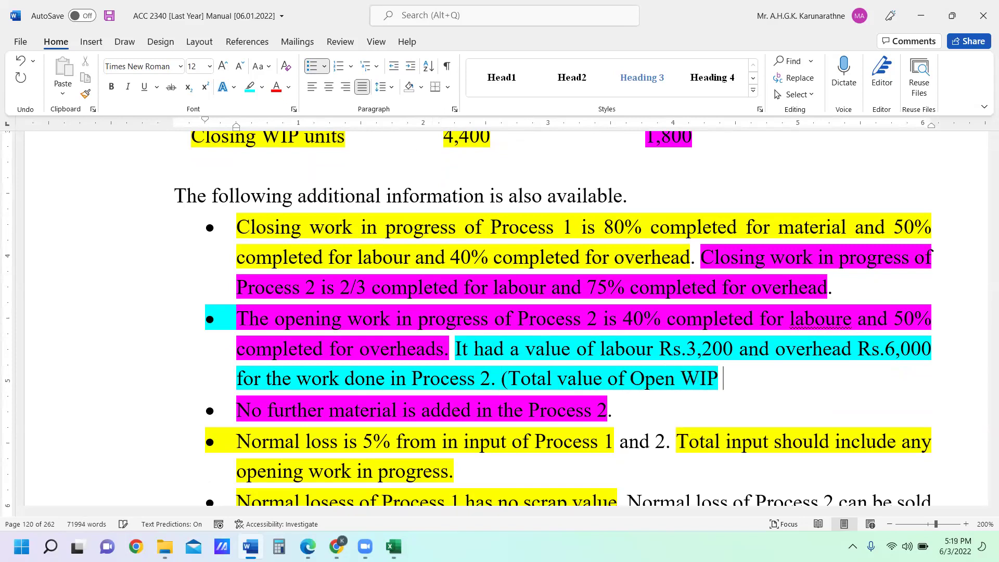
{"action": "type", "text": " 26200"}
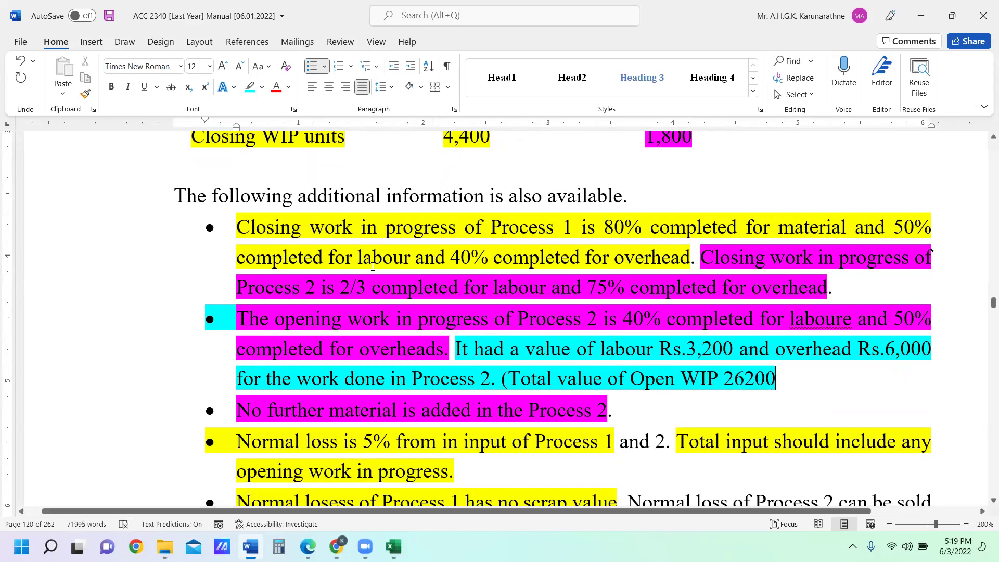
{"action": "scroll", "coordinate": [597, 188], "scroll_direction": "up", "scroll_amount": 3}
{"action": "scroll", "coordinate": [697, 392], "scroll_direction": "down", "scroll_amount": 2}
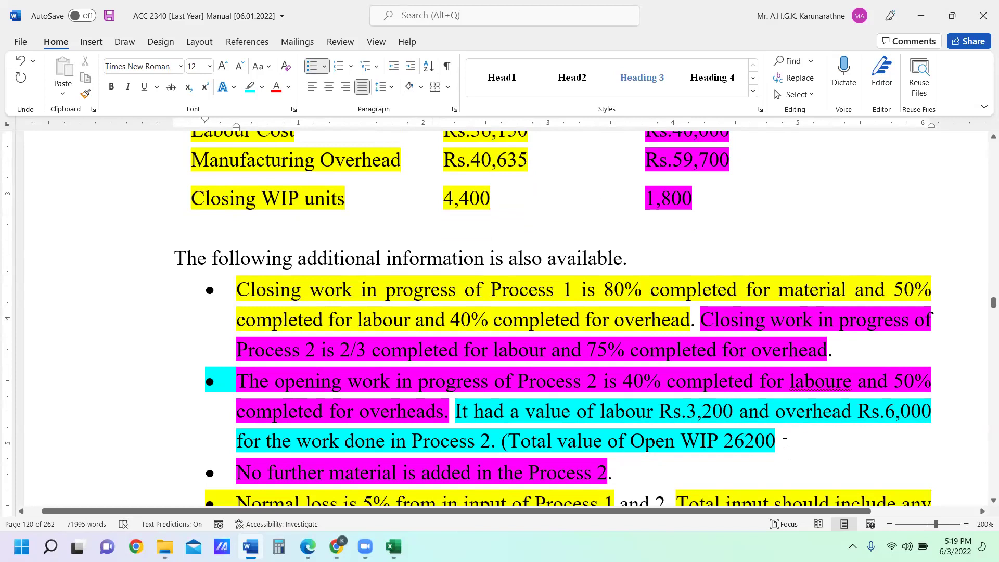
{"action": "type", "text": "-"}
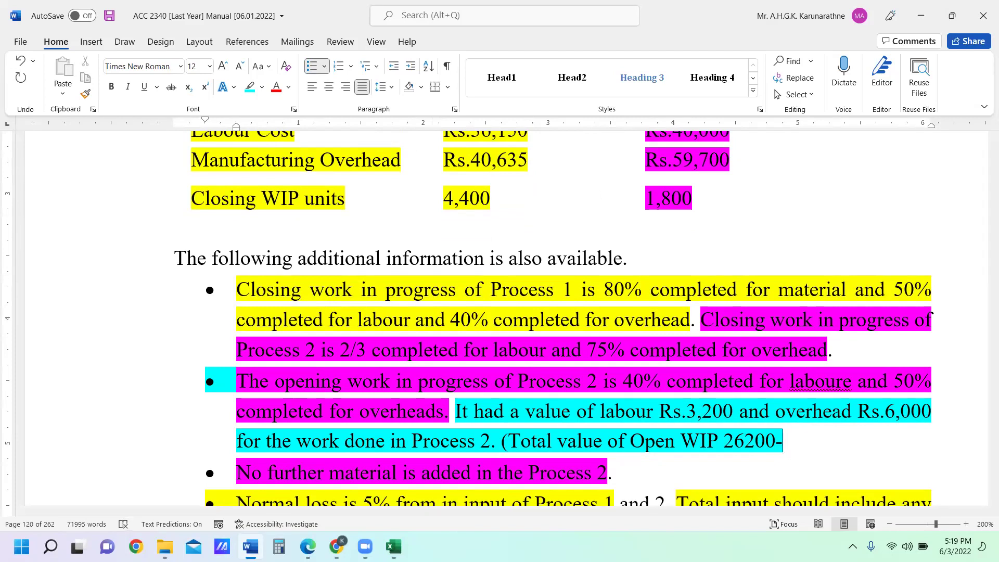
{"action": "type", "text": "3200"}
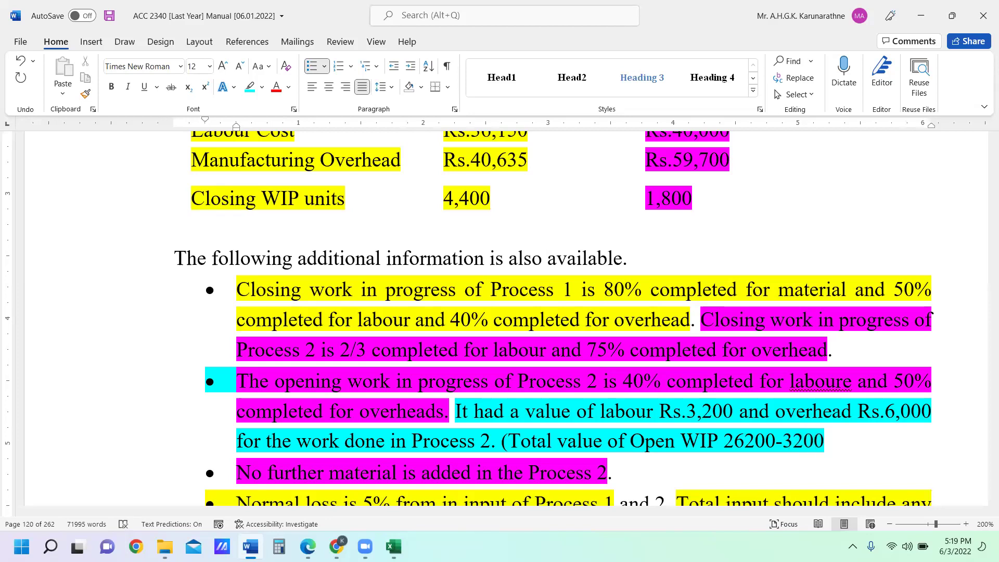
{"action": "type", "text": "-6000"}
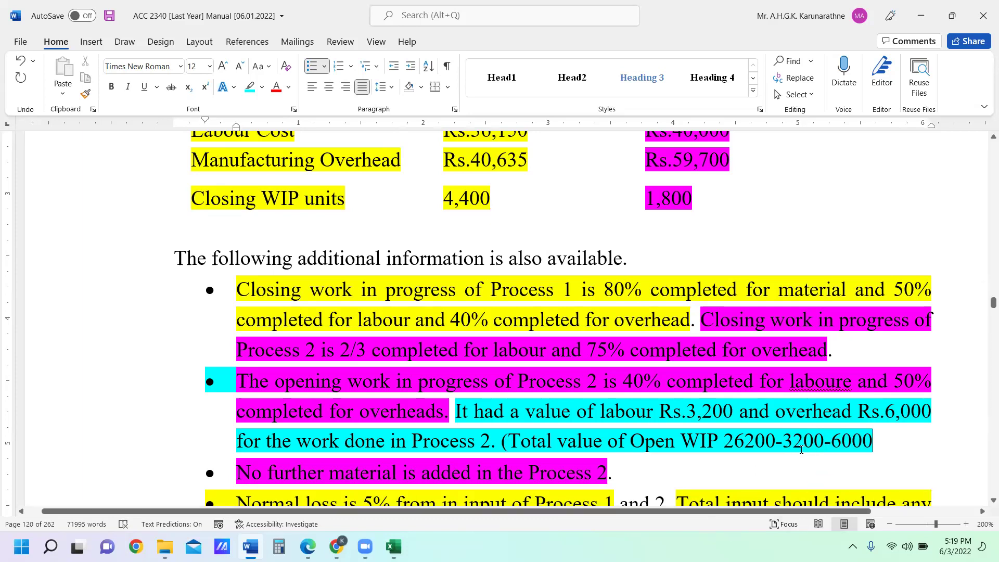
{"action": "left_click", "coordinate": [779, 444]}
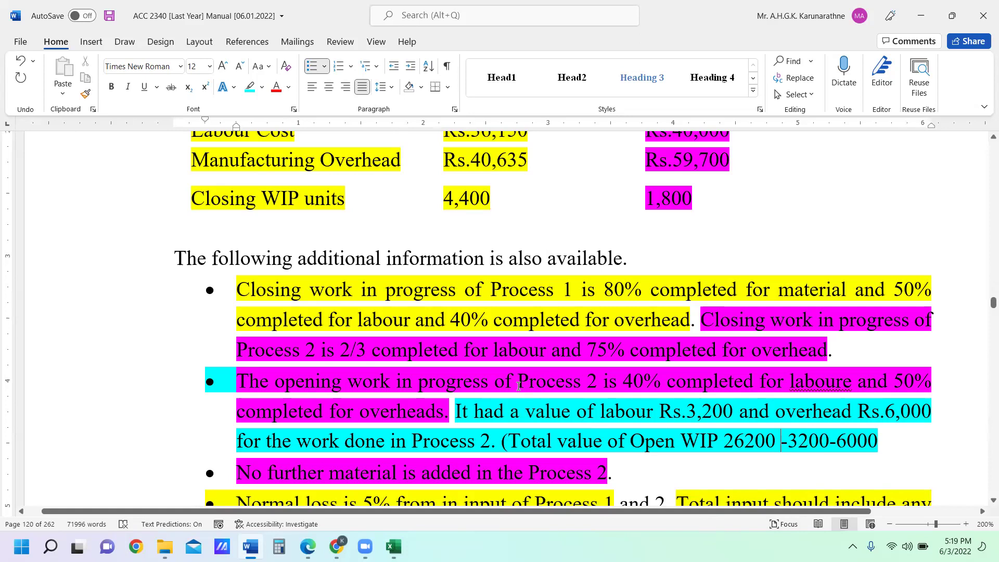
Complete the opening WIP note by adding the result "= 17000)" after the labour and overhead deductions
{"action": "scroll", "coordinate": [677, 195], "scroll_direction": "up", "scroll_amount": 2}
{"action": "scroll", "coordinate": [677, 195], "scroll_direction": "down", "scroll_amount": 3}
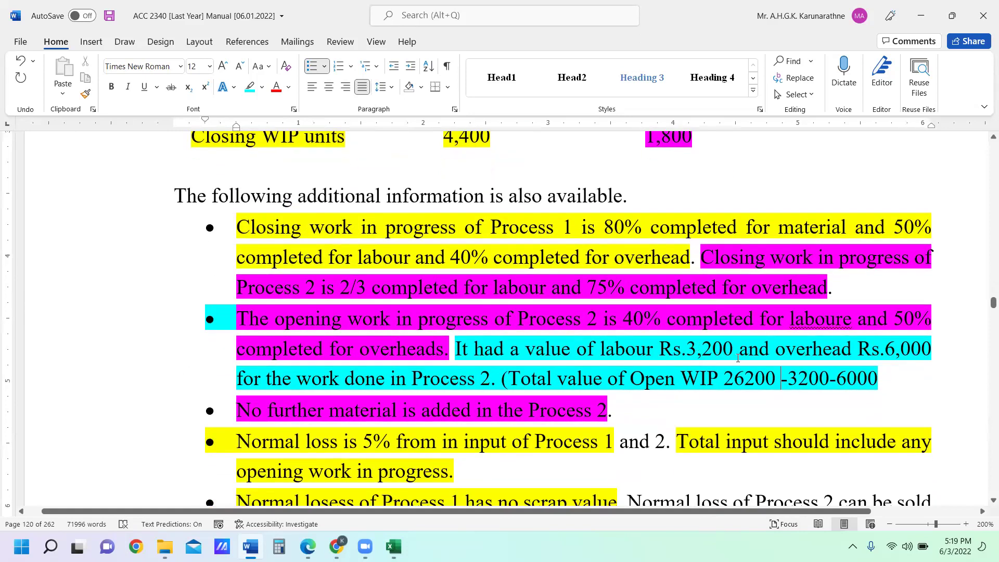
{"action": "left_click", "coordinate": [789, 378]}
{"action": "left_click_drag", "start_coordinate": [789, 378], "coordinate": [819, 378]}
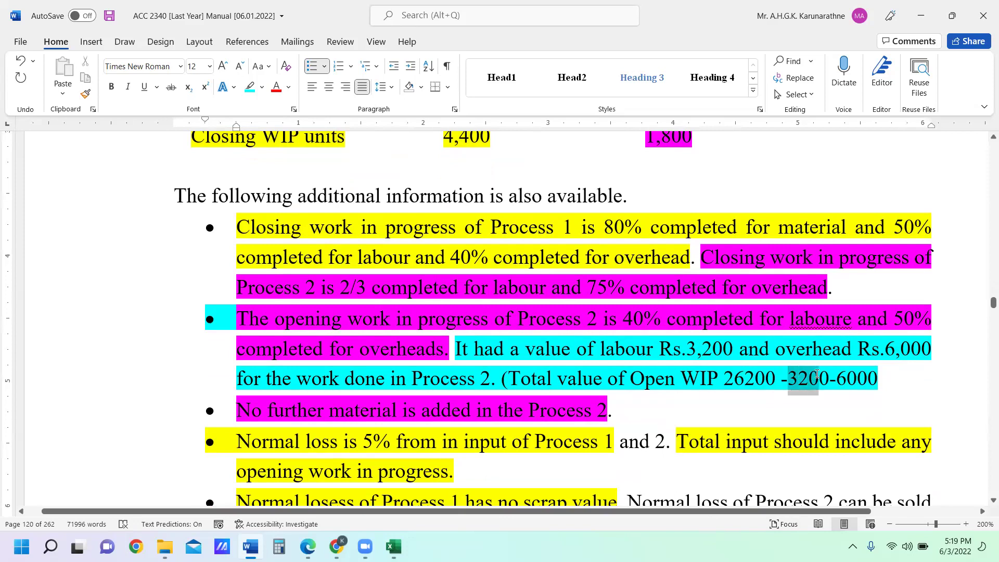
{"action": "double_click", "coordinate": [844, 380]}
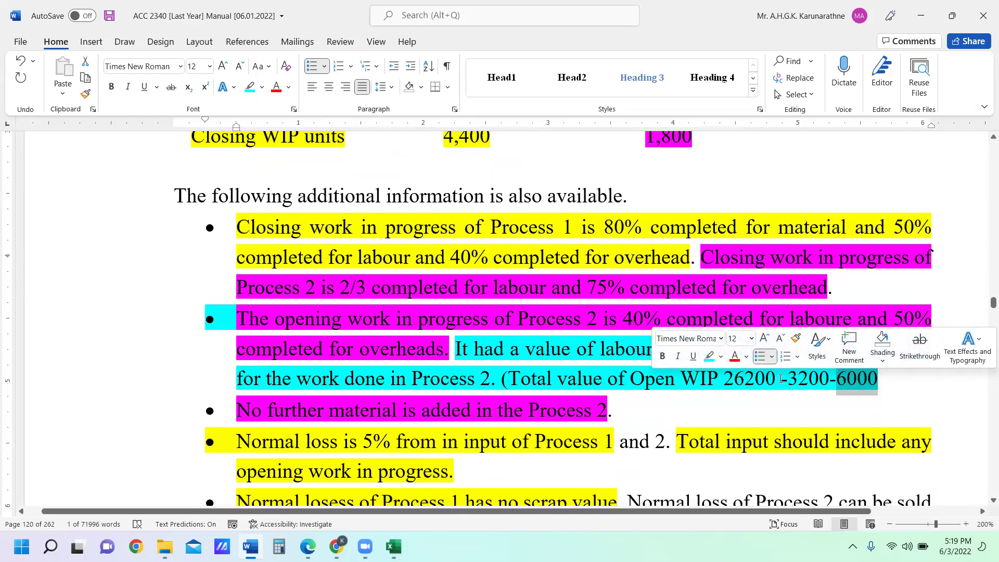
{"action": "left_click", "coordinate": [886, 378]}
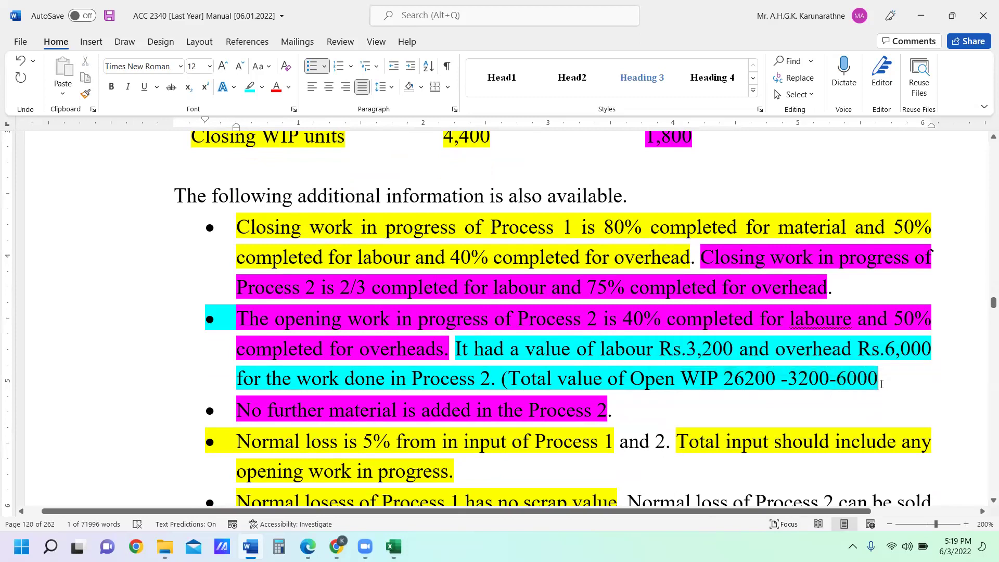
{"action": "type", "text": "= "}
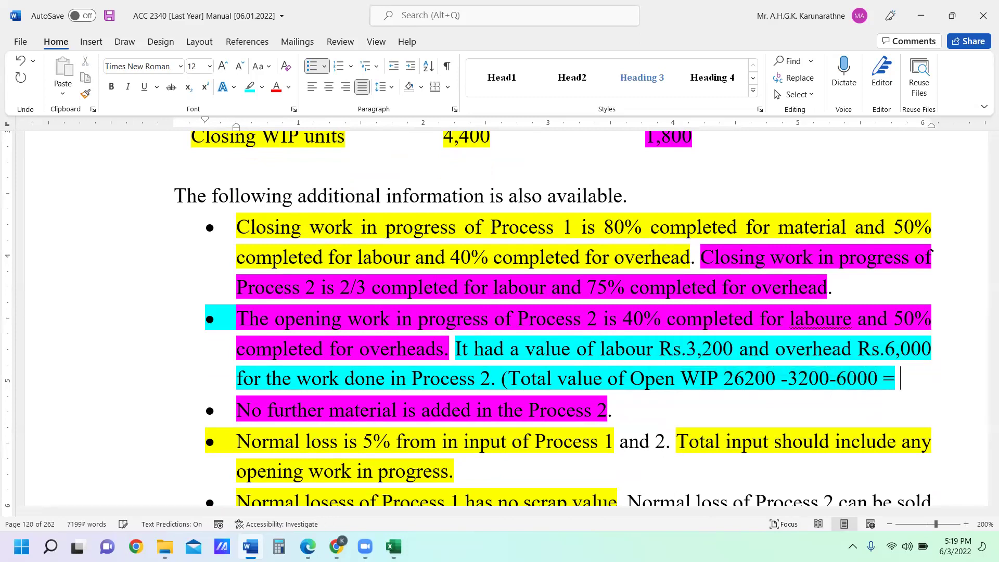
{"action": "type", "text": "17000"}
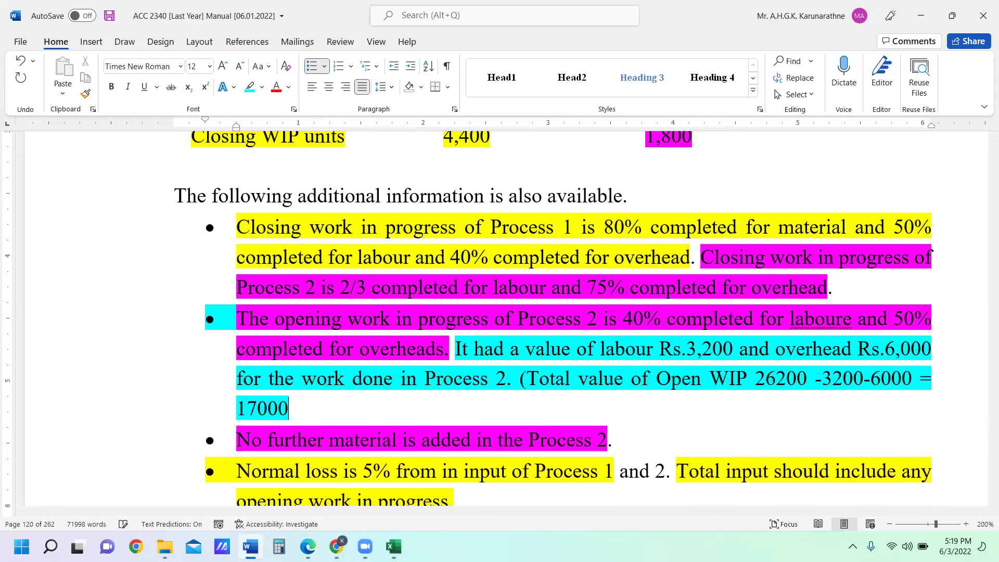
{"action": "type", "text": ")"}
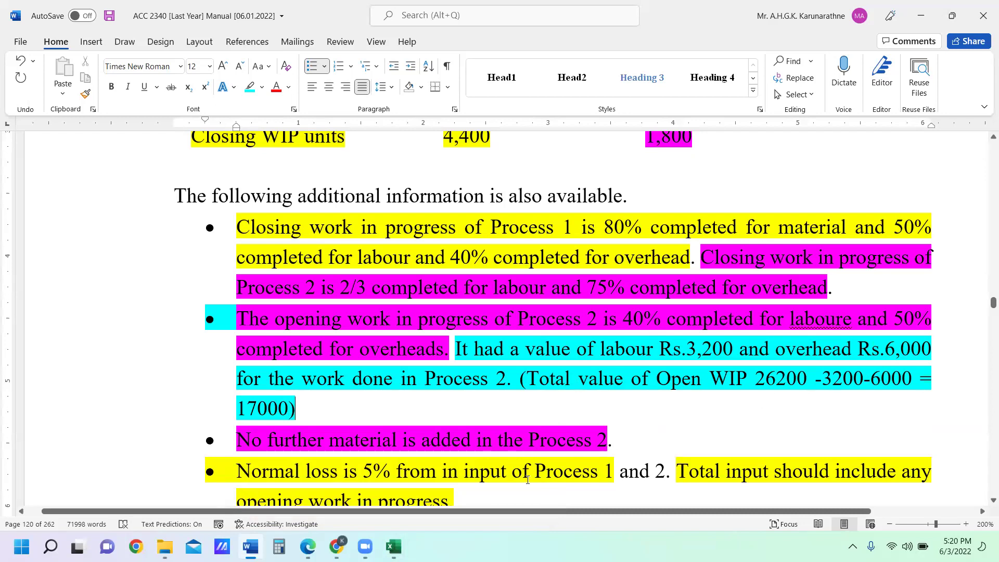
Switch to the PROCESS II MODEL workbook in Excel and label the blank row under Process cost on the Equivalent Units sheet "cost of open wip"
{"action": "left_click", "coordinate": [393, 546]}
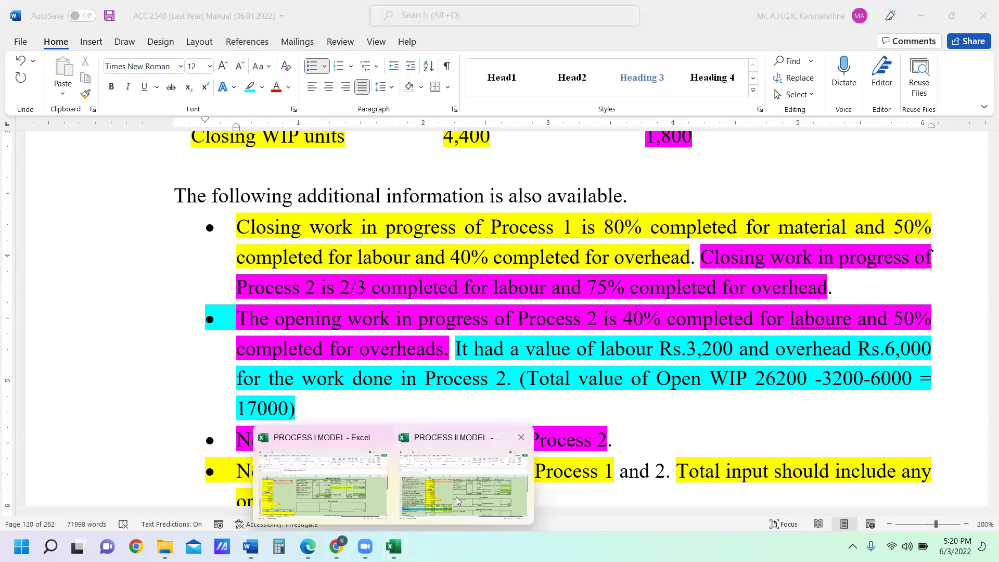
{"action": "left_click", "coordinate": [454, 501]}
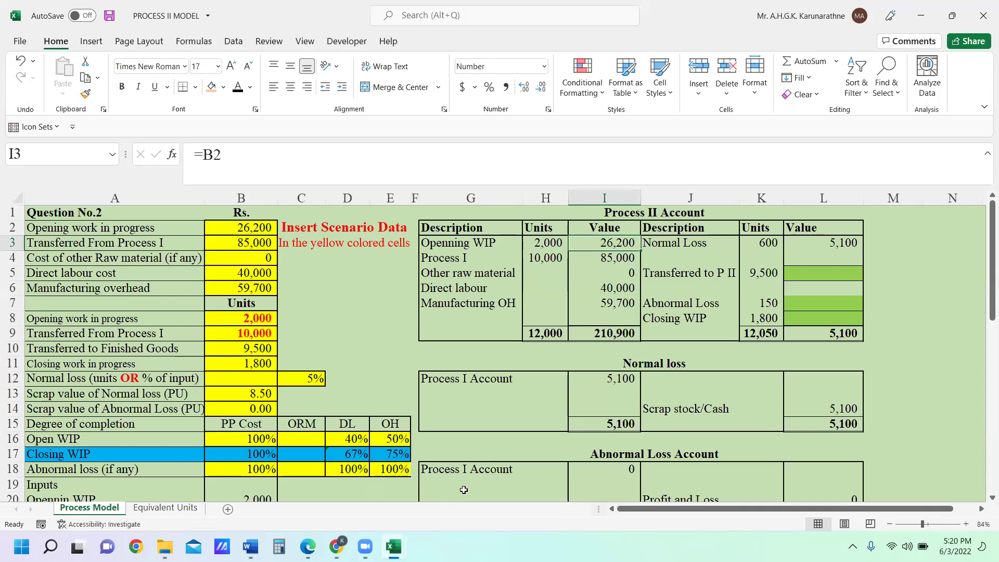
{"action": "left_click", "coordinate": [175, 512]}
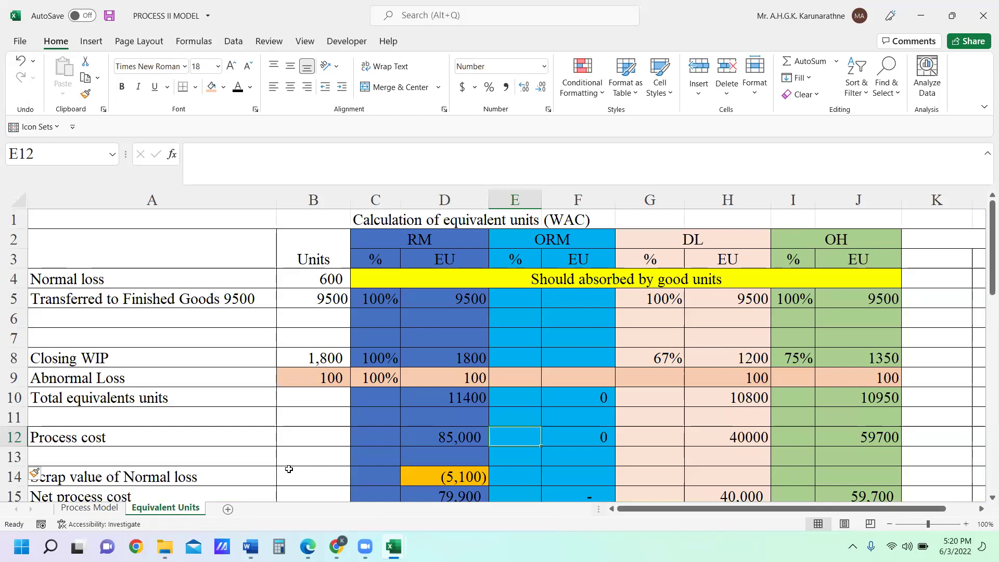
{"action": "left_click", "coordinate": [178, 458]}
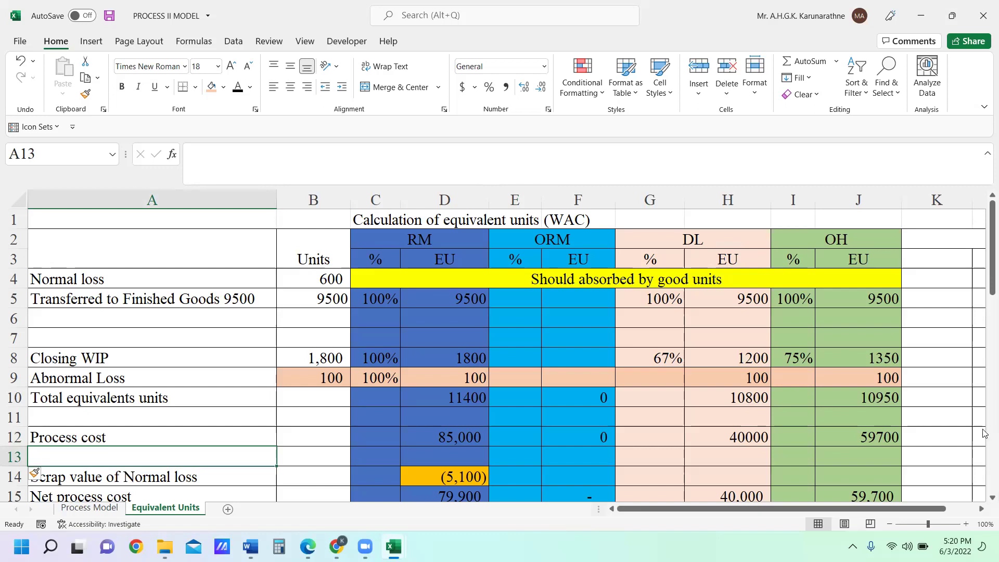
{"action": "type", "text": "O"}
{"action": "key", "text": "BackSpace"}
{"action": "type", "text": "cost of open"}
{"action": "type", "text": "wip"}
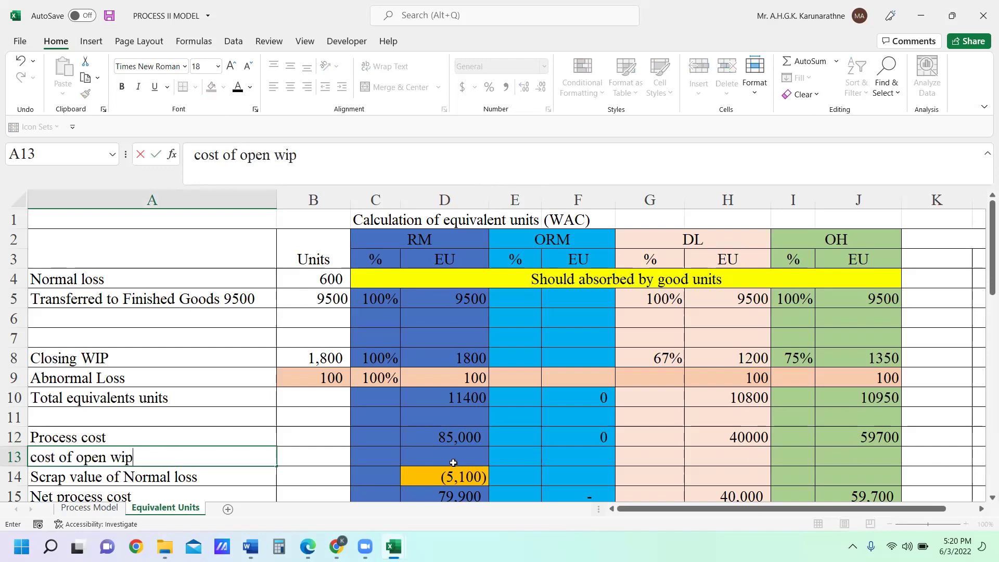
Enter the open WIP cost elements as 17000 for RM, 3200 for DL and 6000 for OH, checking them against the Word note
{"action": "left_click", "coordinate": [454, 463]}
{"action": "type", "text": "17000"}
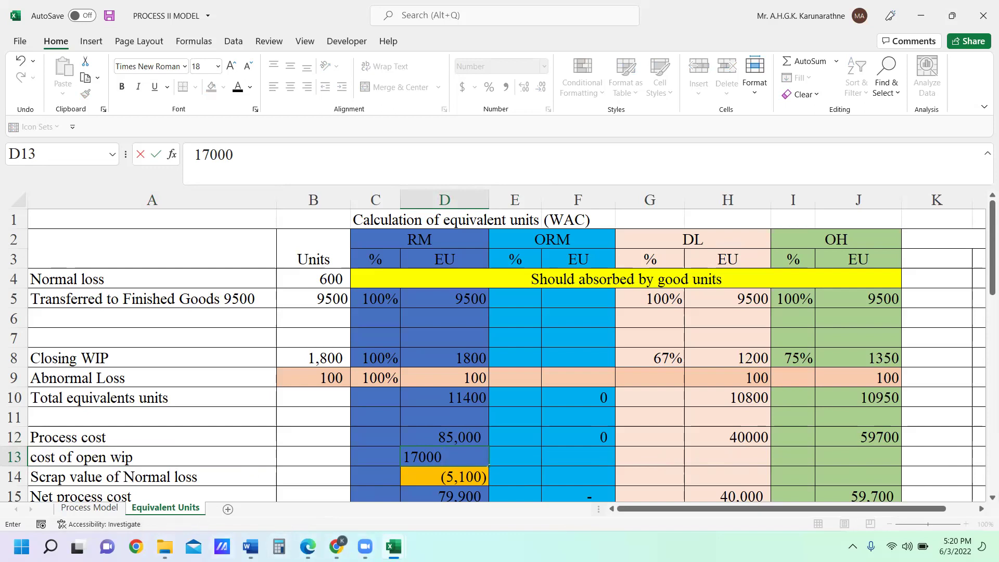
{"action": "left_click", "coordinate": [251, 546]}
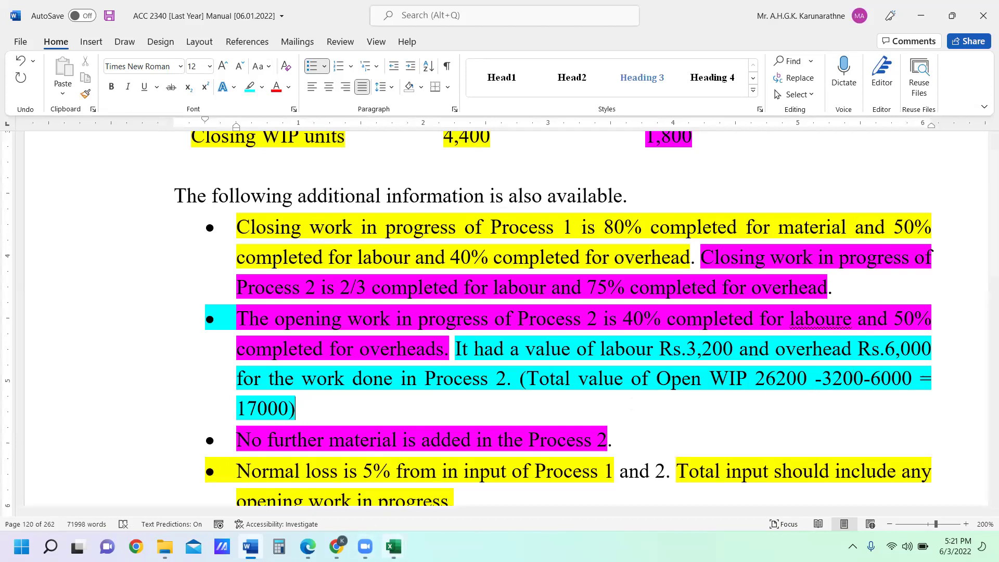
{"action": "mouse_move", "coordinate": [394, 546]}
{"action": "left_click", "coordinate": [422, 501]}
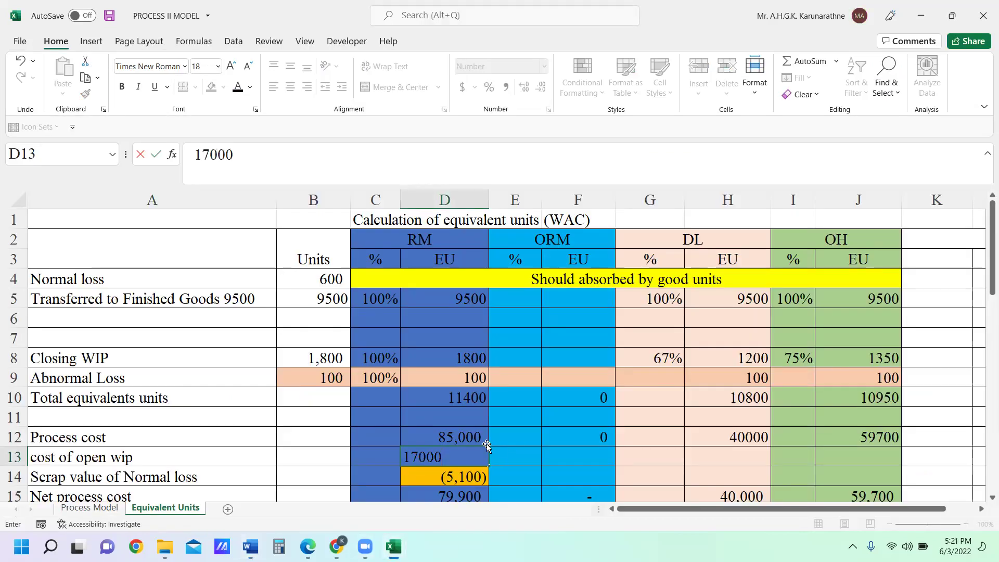
{"action": "left_click", "coordinate": [741, 459]}
{"action": "type", "text": "3200"}
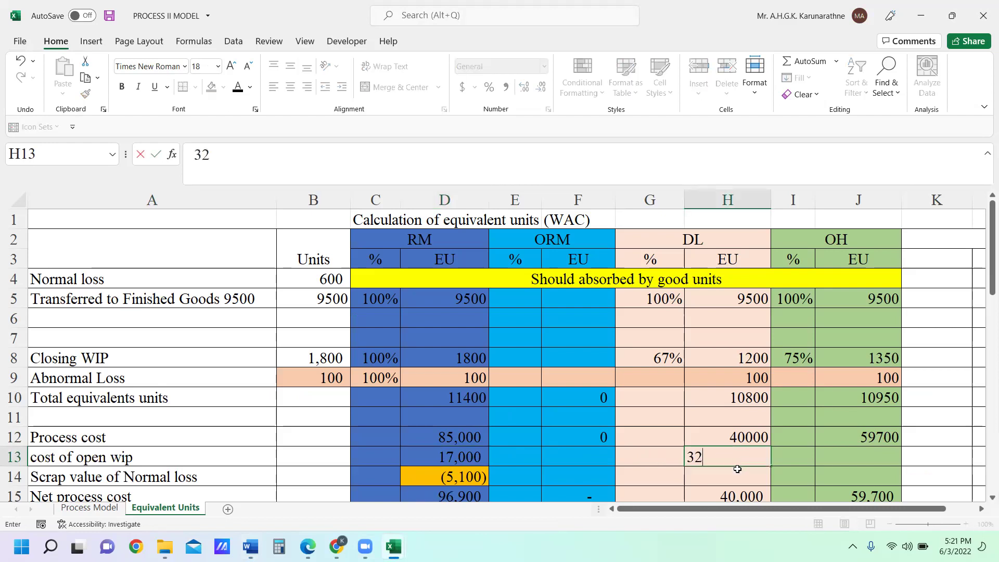
{"action": "left_click", "coordinate": [855, 454]}
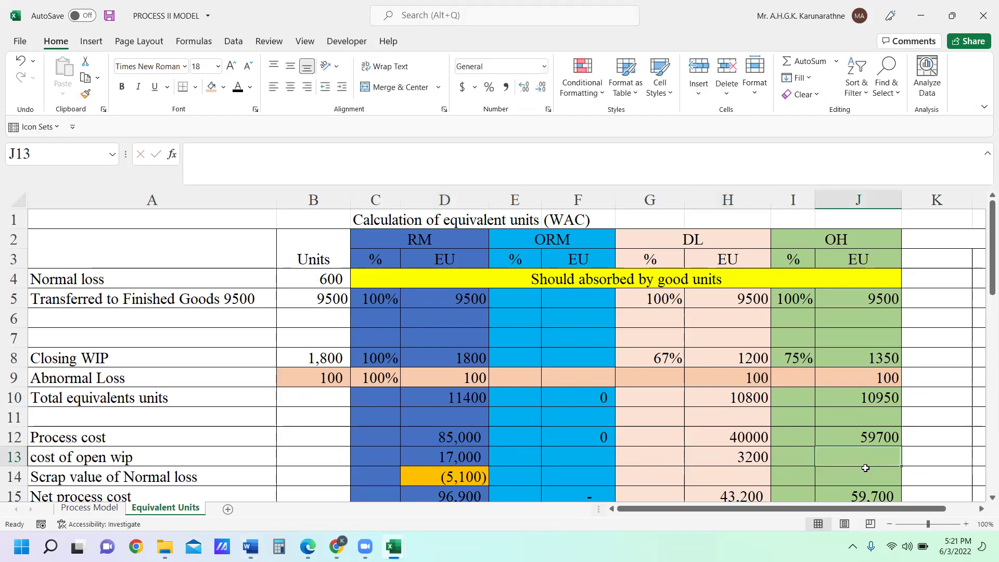
{"action": "type", "text": "6000"}
{"action": "left_click", "coordinate": [932, 449]}
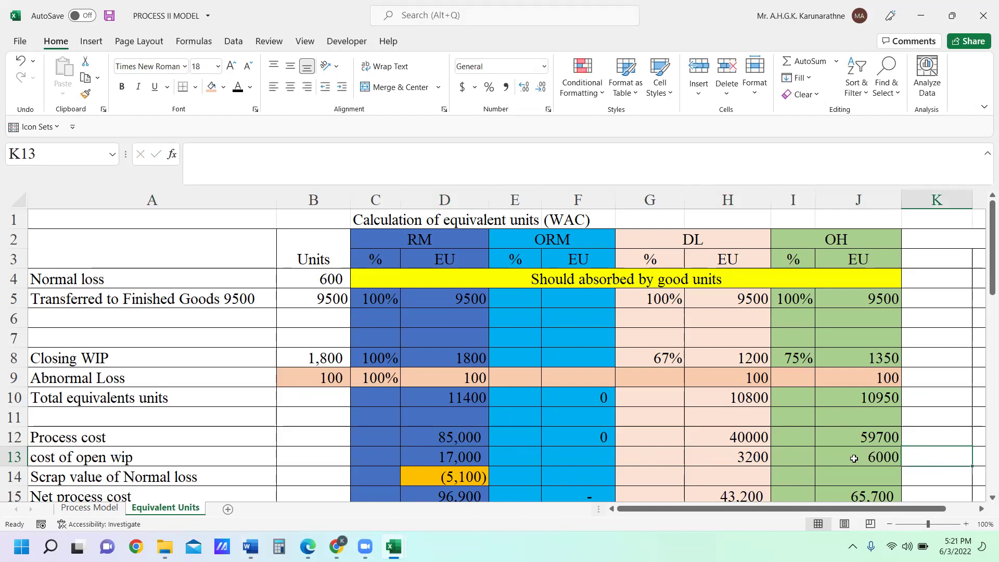
Examine how the process cost and open WIP cost of each element feed into the net process cost
{"action": "left_click_drag", "start_coordinate": [438, 441], "coordinate": [839, 432]}
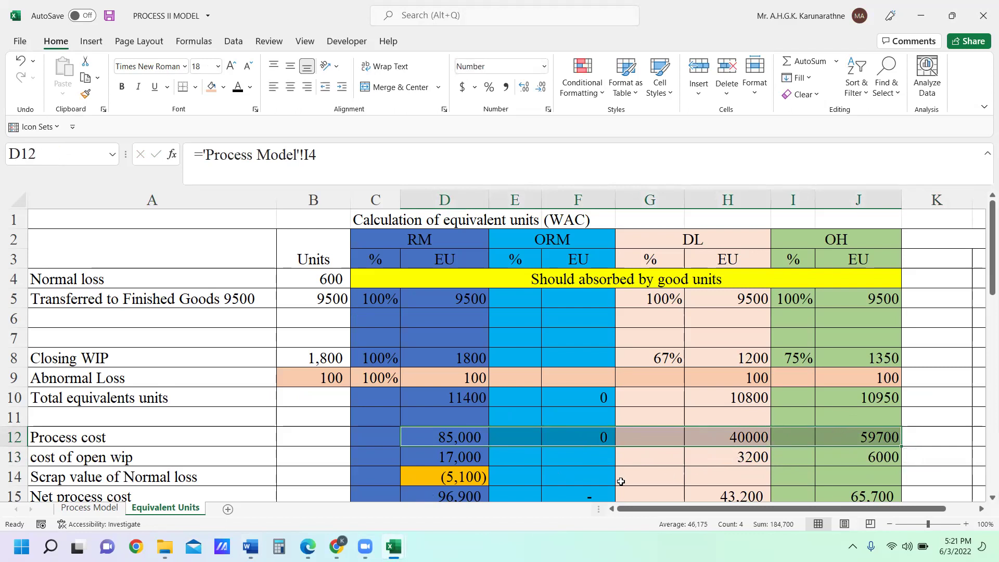
{"action": "left_click", "coordinate": [454, 461]}
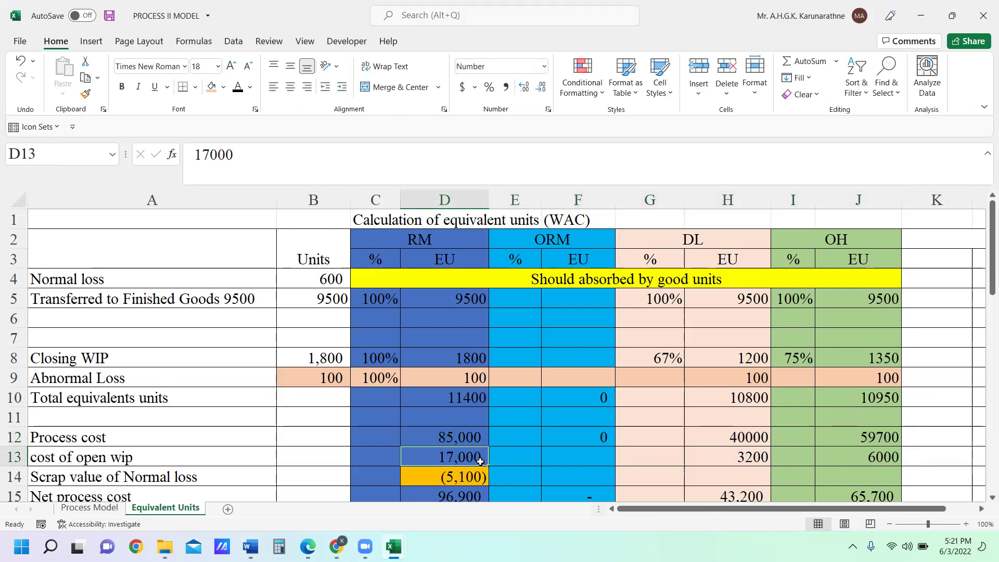
{"action": "left_click", "coordinate": [729, 461]}
{"action": "left_click", "coordinate": [863, 452]}
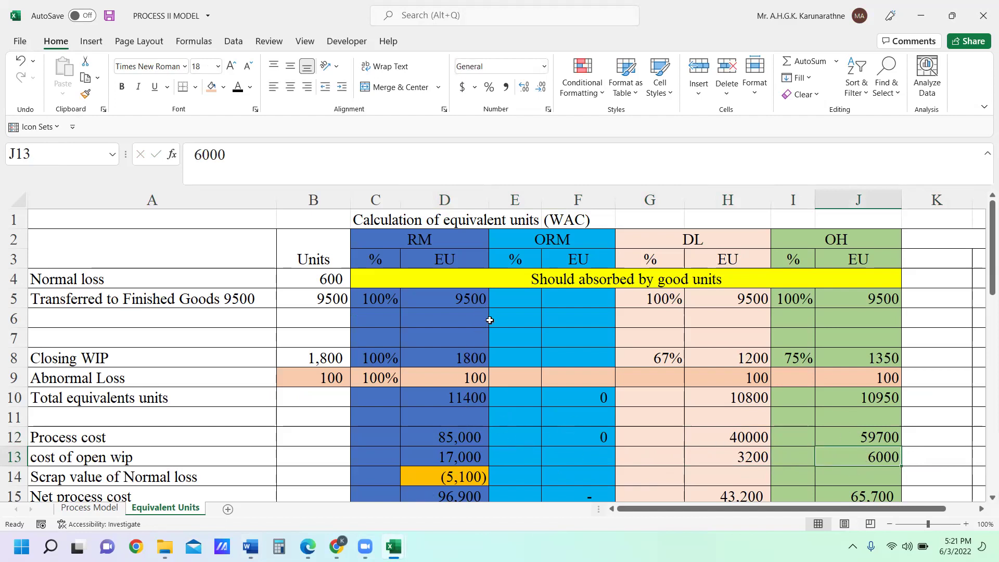
{"action": "scroll", "coordinate": [503, 413], "scroll_direction": "down", "scroll_amount": 1}
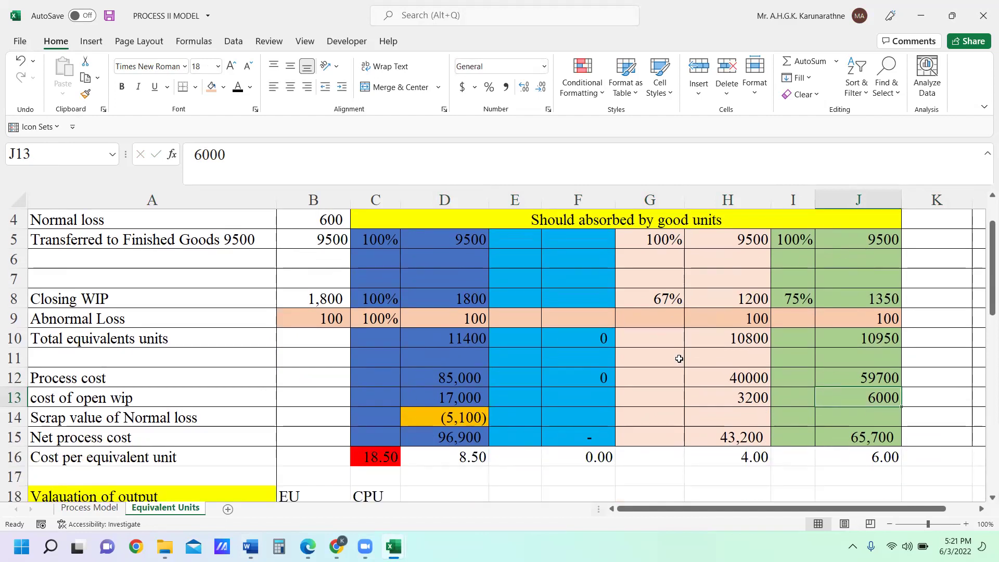
{"action": "left_click", "coordinate": [460, 440]}
{"action": "left_click_drag", "start_coordinate": [461, 379], "coordinate": [462, 389]}
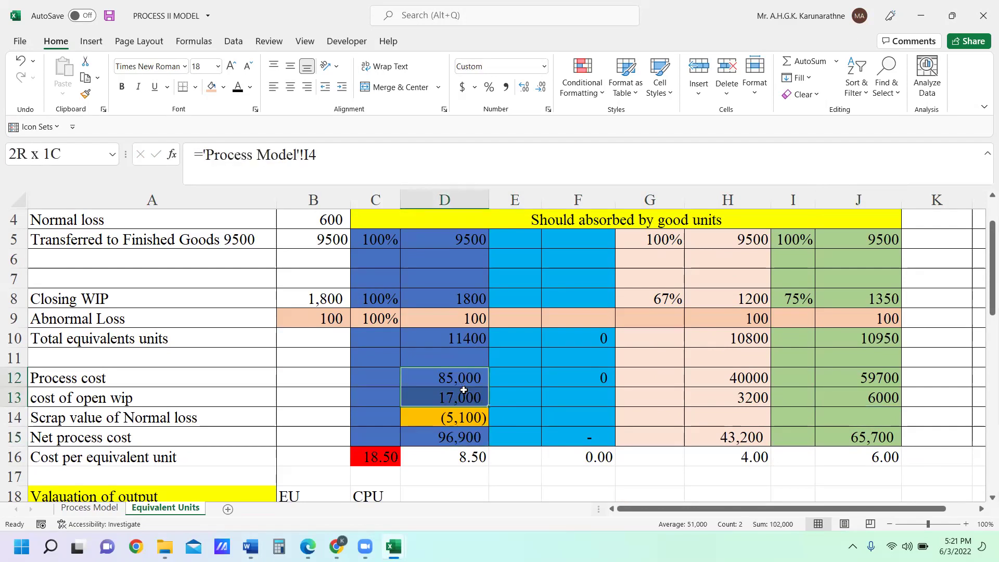
{"action": "left_click_drag", "start_coordinate": [464, 390], "coordinate": [465, 391]}
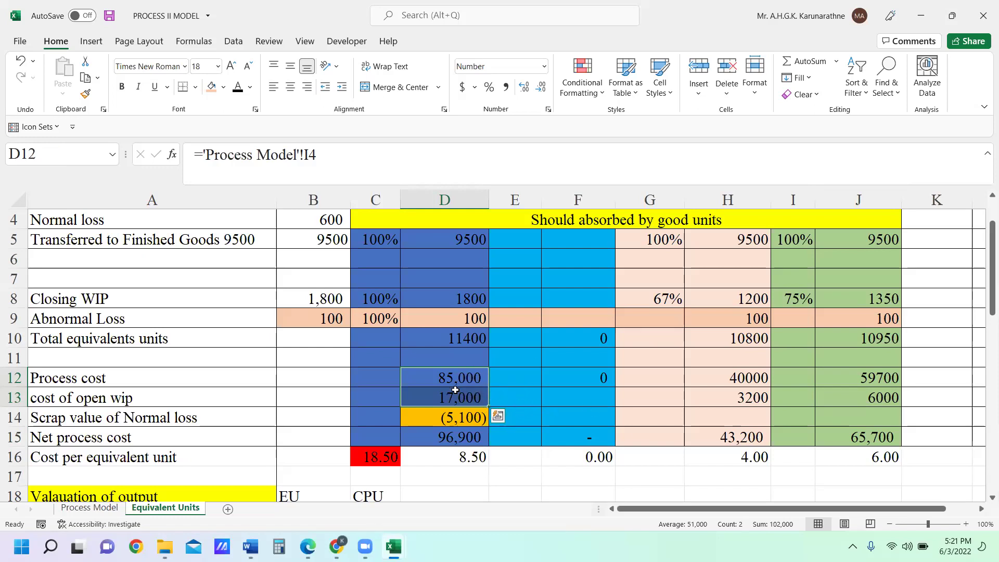
{"action": "left_click_drag", "start_coordinate": [463, 378], "coordinate": [464, 397]}
{"action": "left_click", "coordinate": [477, 440]}
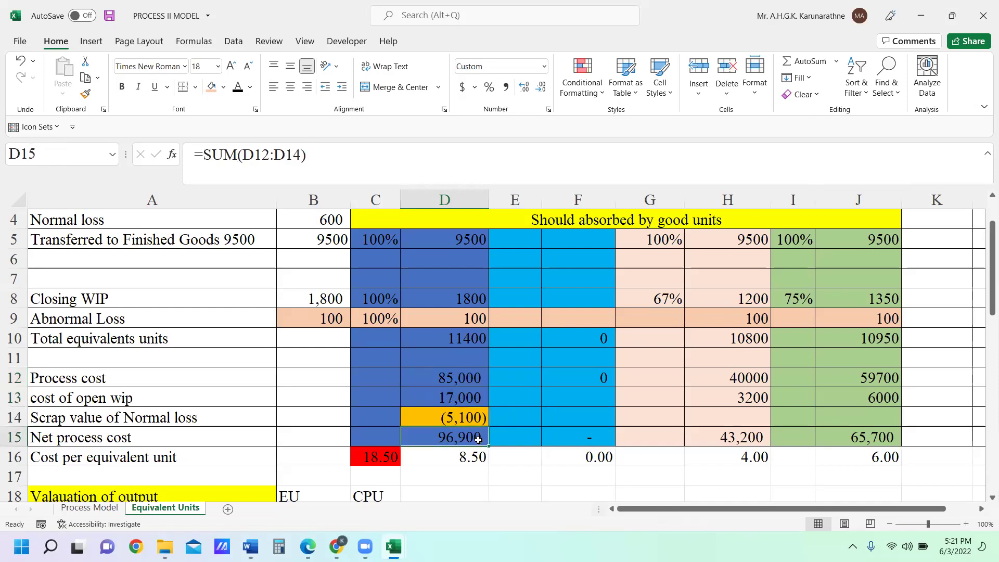
{"action": "left_click_drag", "start_coordinate": [472, 375], "coordinate": [469, 389]}
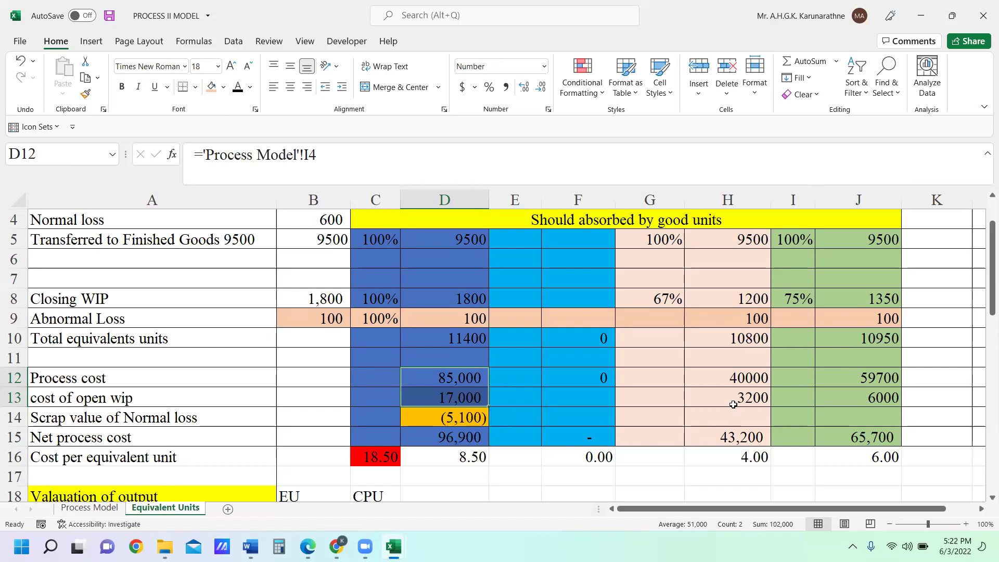
{"action": "left_click", "coordinate": [736, 442]}
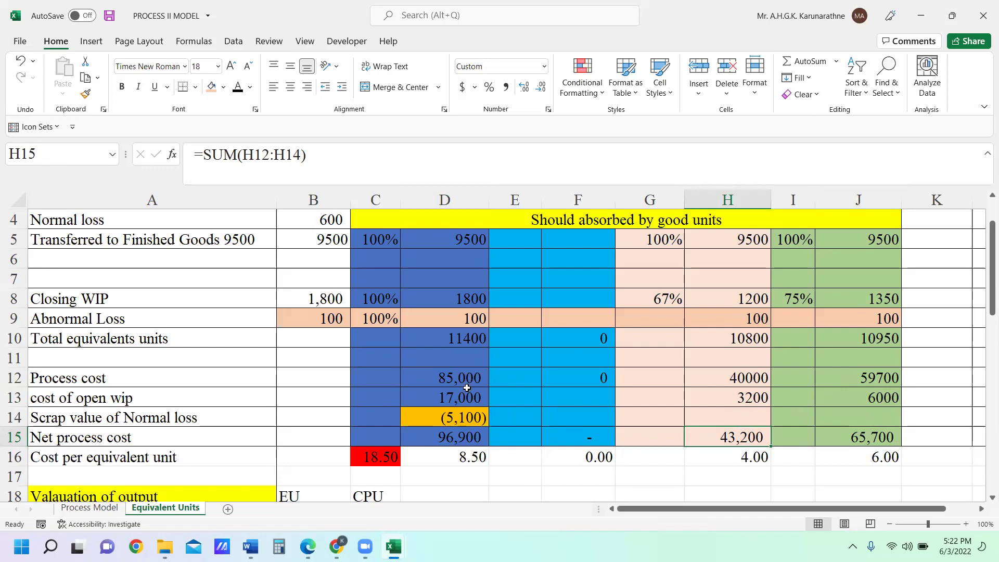
Review the net process cost and total equivalent units behind the RM and DL costs per equivalent unit
{"action": "left_click", "coordinate": [461, 435]}
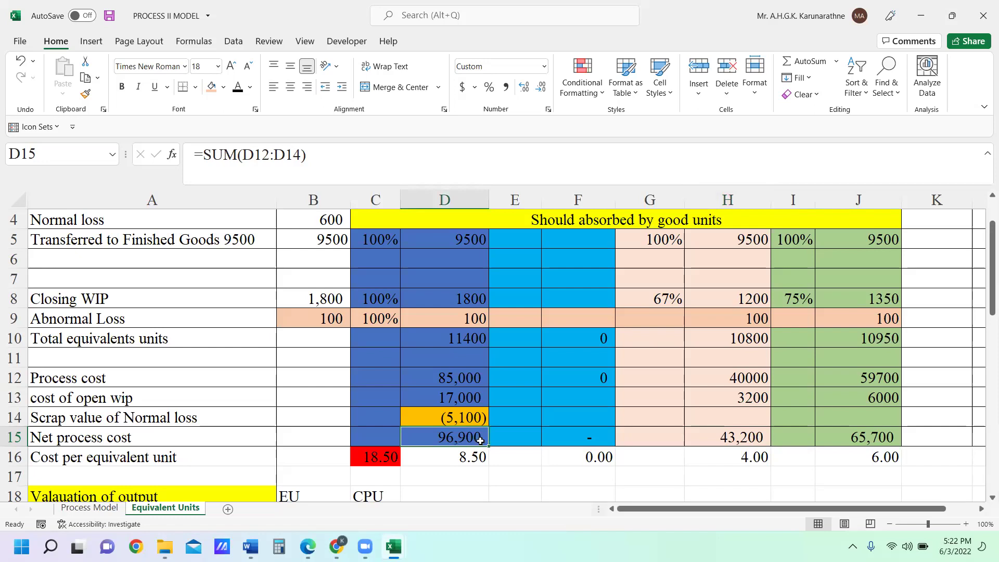
{"action": "left_click", "coordinate": [717, 440]}
{"action": "left_click", "coordinate": [869, 432]}
{"action": "left_click", "coordinate": [756, 436]}
{"action": "left_click", "coordinate": [453, 438]}
{"action": "left_click", "coordinate": [475, 341]}
{"action": "left_click", "coordinate": [730, 344]}
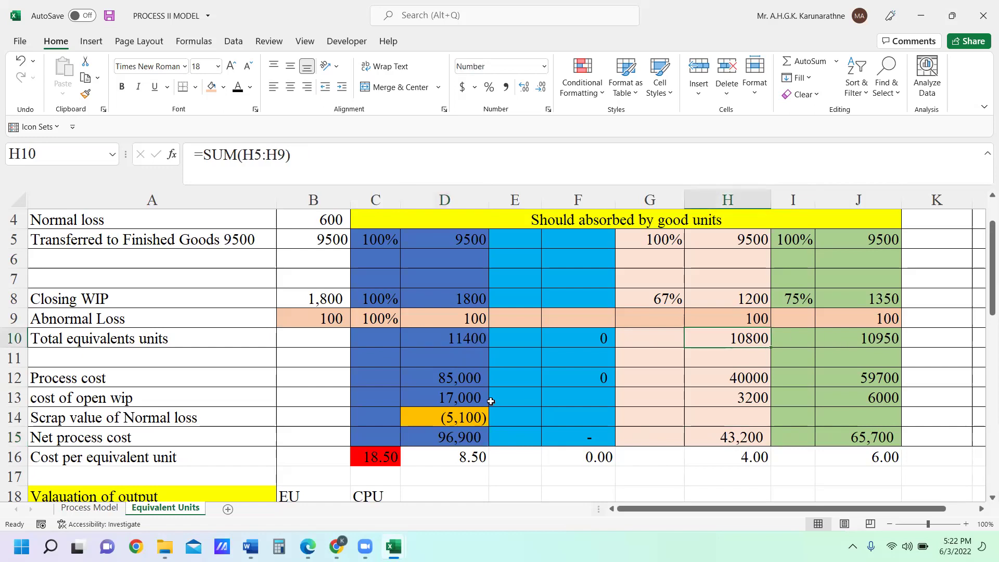
{"action": "left_click", "coordinate": [466, 458]}
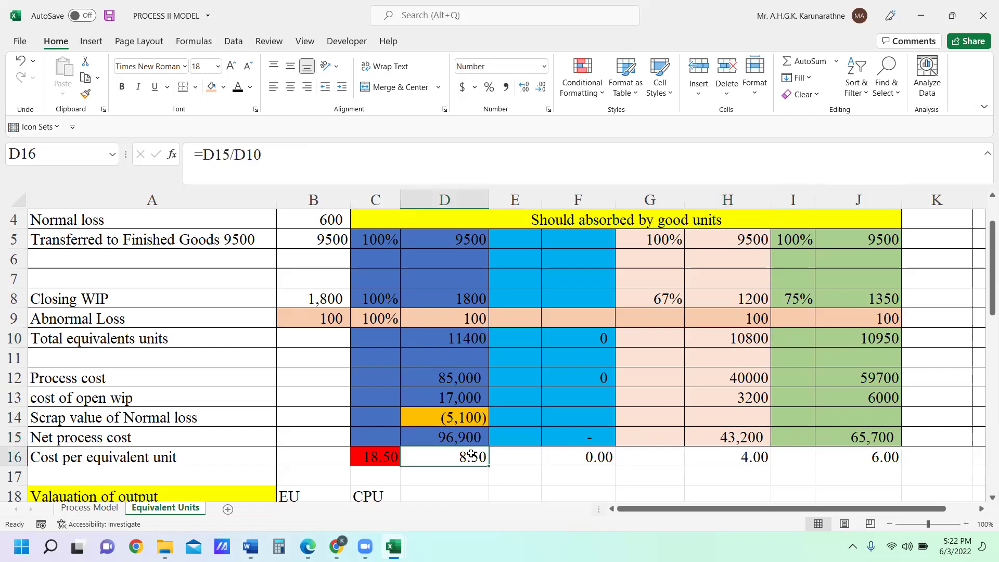
Re-enter the RM cost per equivalent unit in D16 as net process cost divided by total equivalent units, =D15/D10
{"action": "type", "text": "="}
{"action": "left_click", "coordinate": [465, 437]}
{"action": "type", "text": "/"}
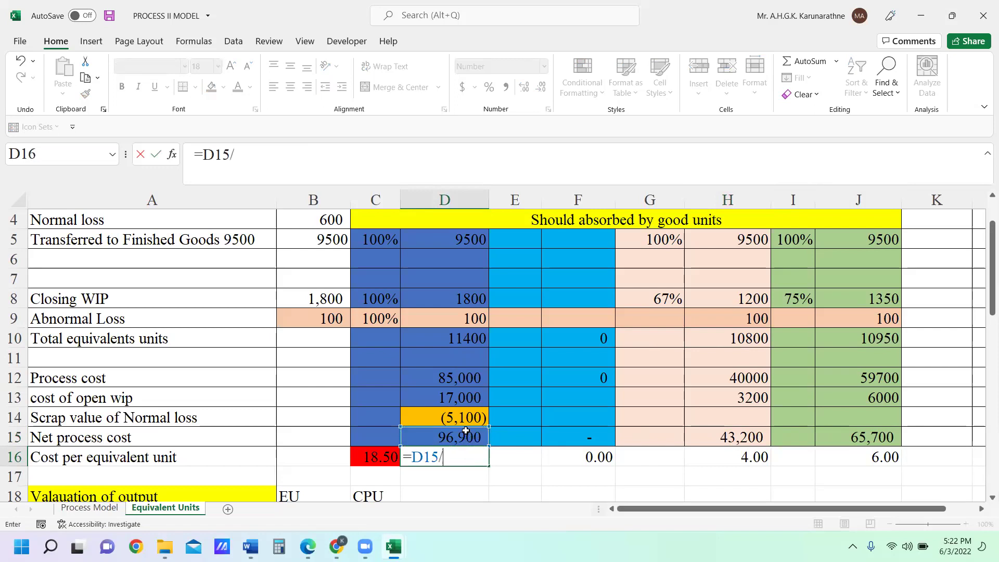
{"action": "left_click", "coordinate": [473, 345]}
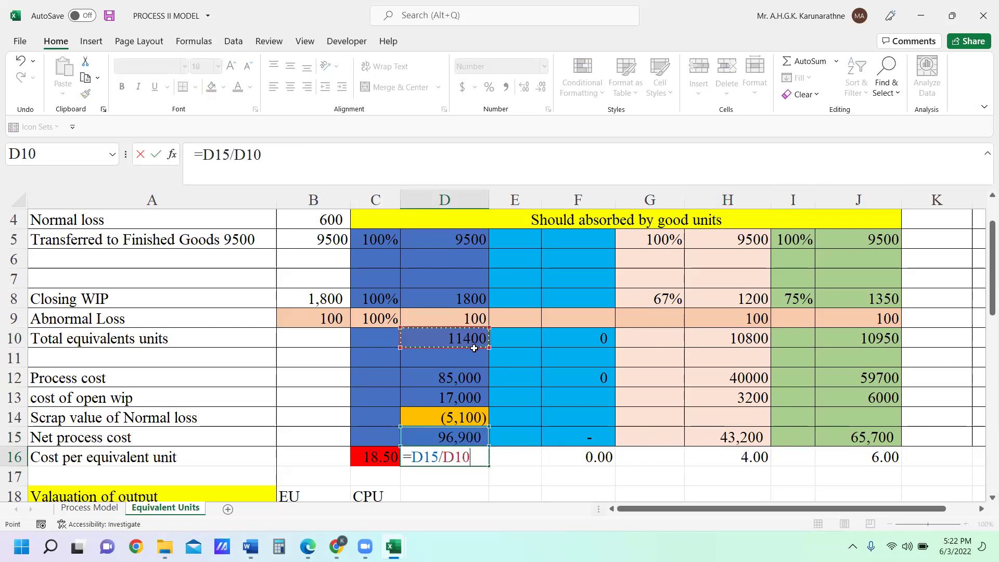
{"action": "key", "text": "Return"}
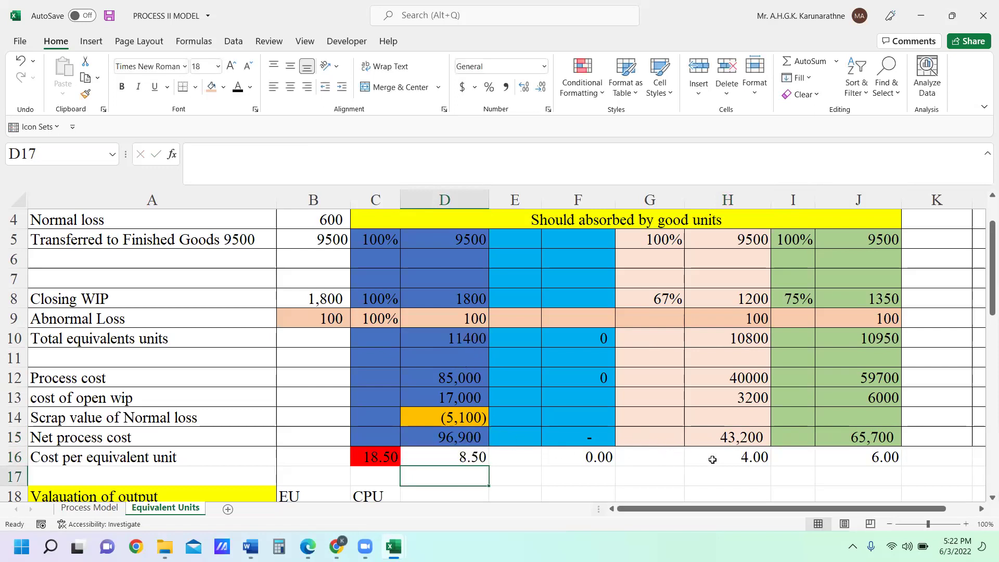
Replace the DL cost per equivalent unit formula in H16 with =H15/H10
{"action": "left_click", "coordinate": [737, 457]}
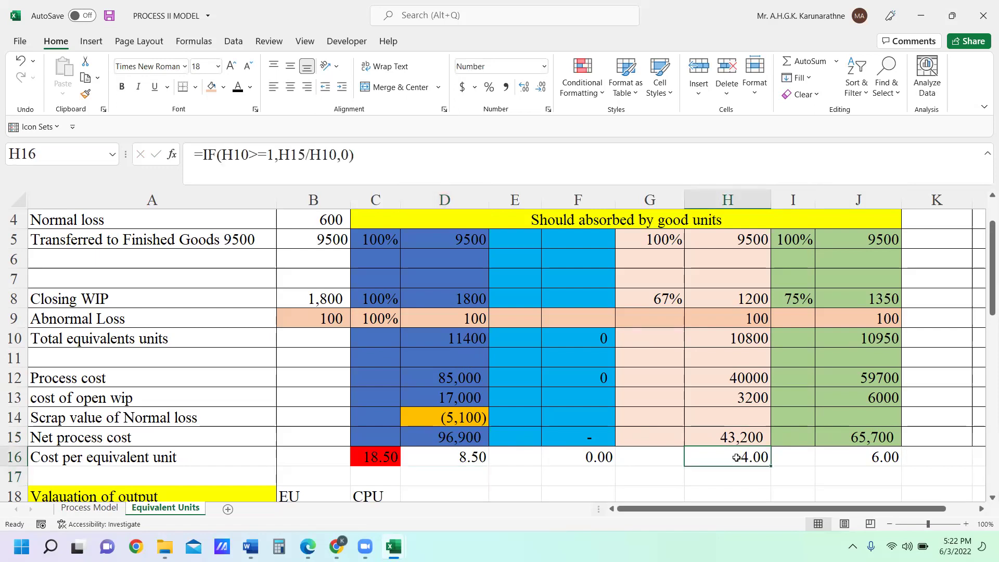
{"action": "double_click", "coordinate": [728, 459]}
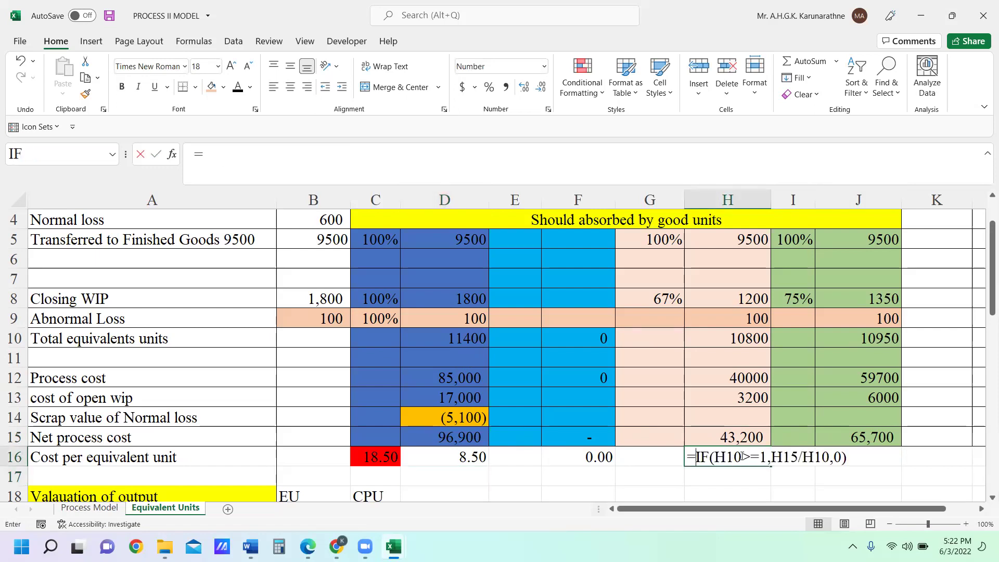
{"action": "key", "text": "Escape"}
{"action": "type", "text": "="}
{"action": "left_click", "coordinate": [733, 440]}
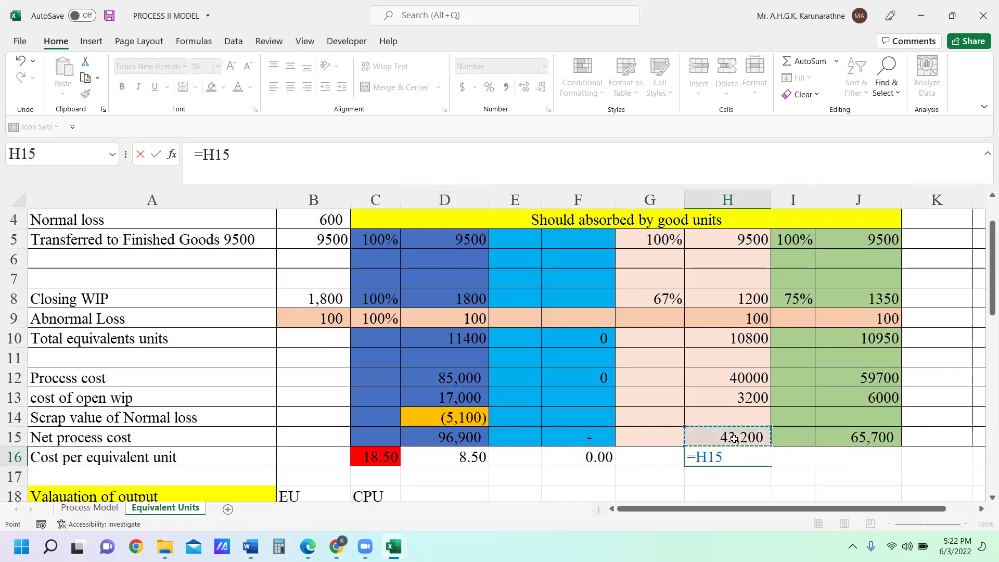
{"action": "type", "text": "/"}
{"action": "left_click", "coordinate": [753, 338]}
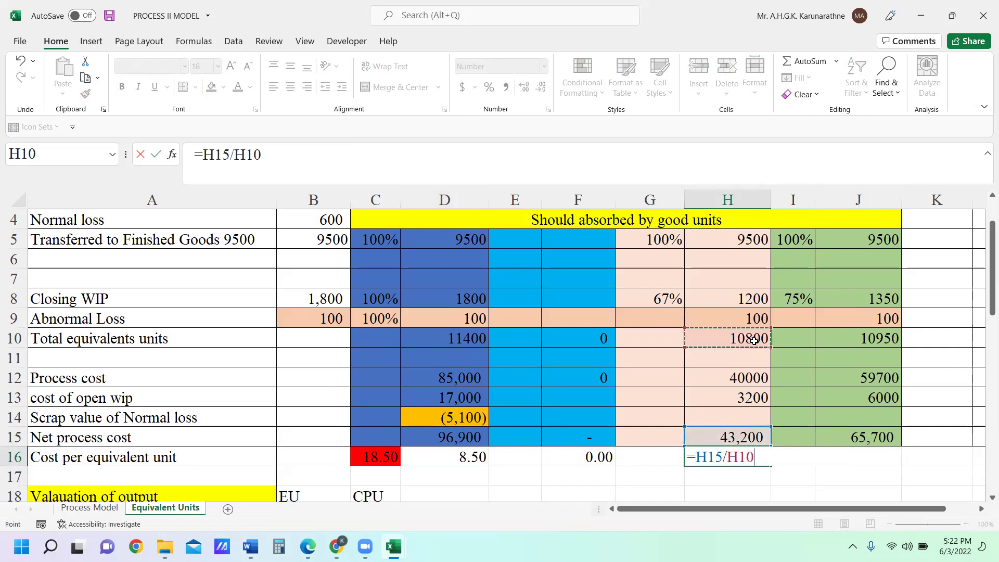
{"action": "type", "text": "3"}
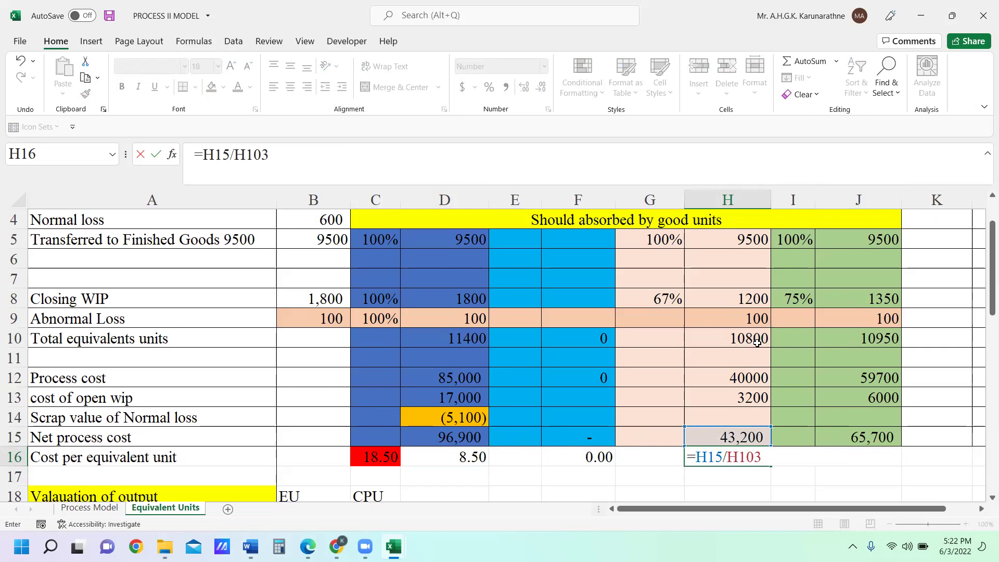
{"action": "key", "text": "BackSpace"}
{"action": "key", "text": "Return"}
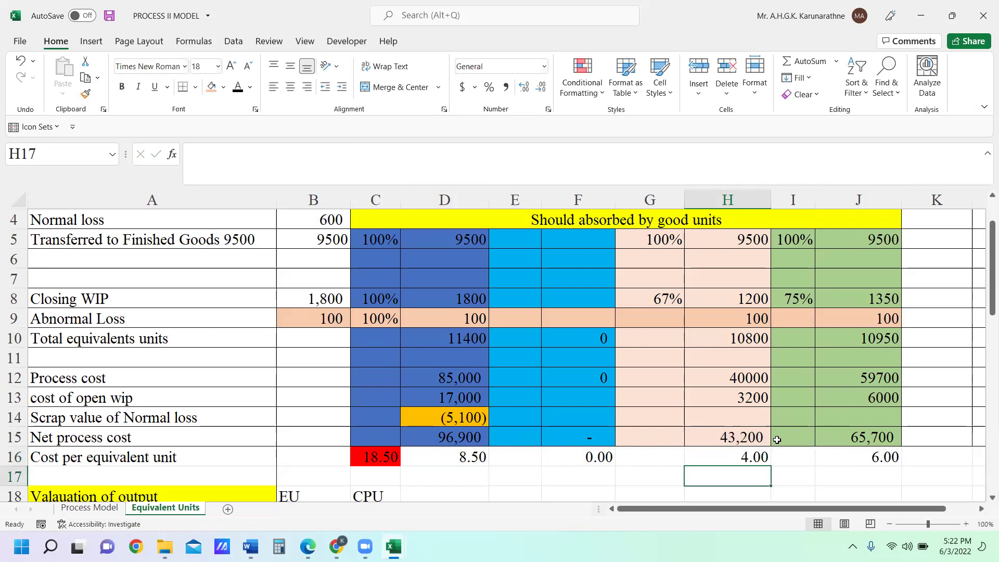
Replace the OH cost per equivalent unit formula in J16 with =J15/J10
{"action": "left_click", "coordinate": [882, 457]}
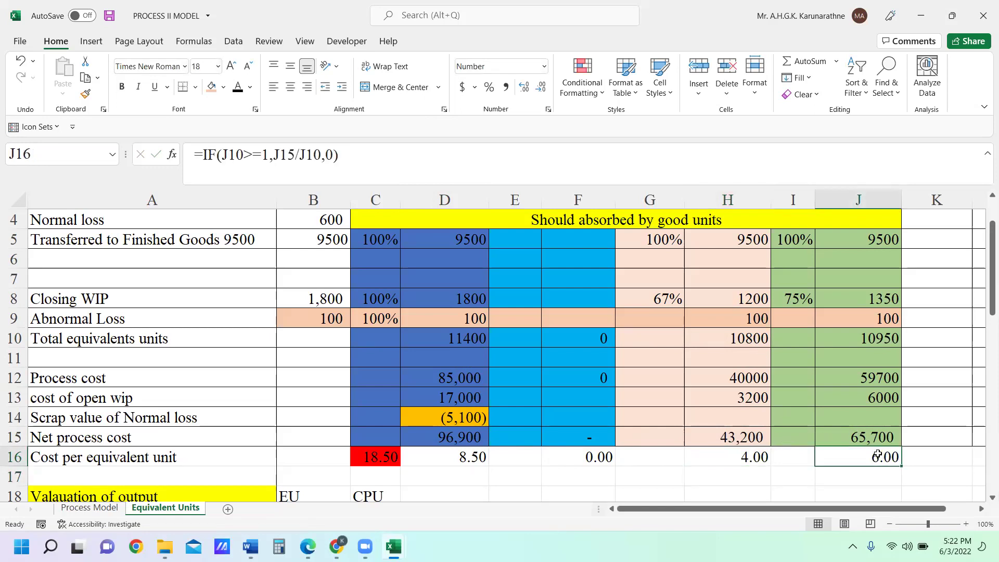
{"action": "type", "text": "="}
{"action": "left_click", "coordinate": [879, 434]}
{"action": "type", "text": "/"}
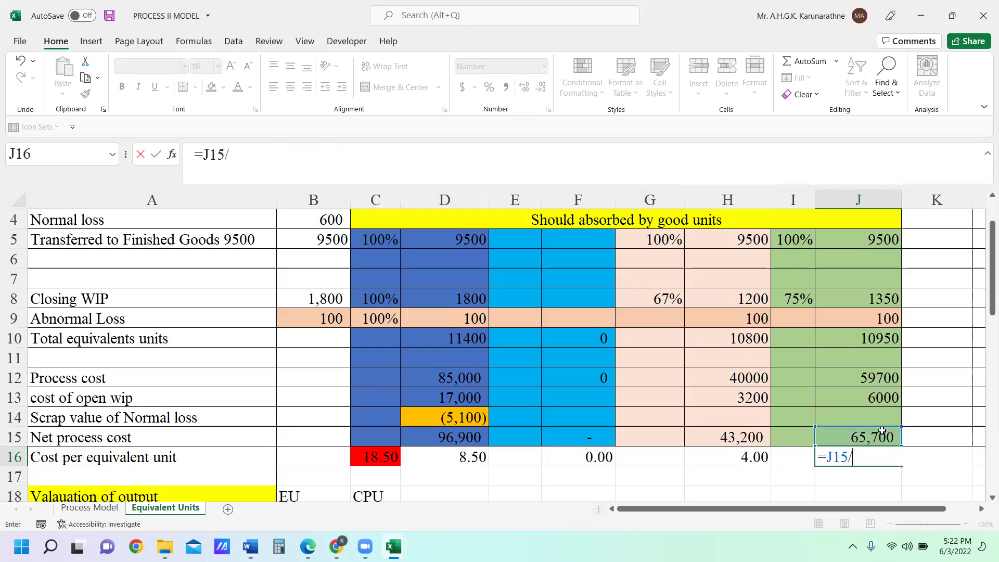
{"action": "left_click", "coordinate": [882, 341]}
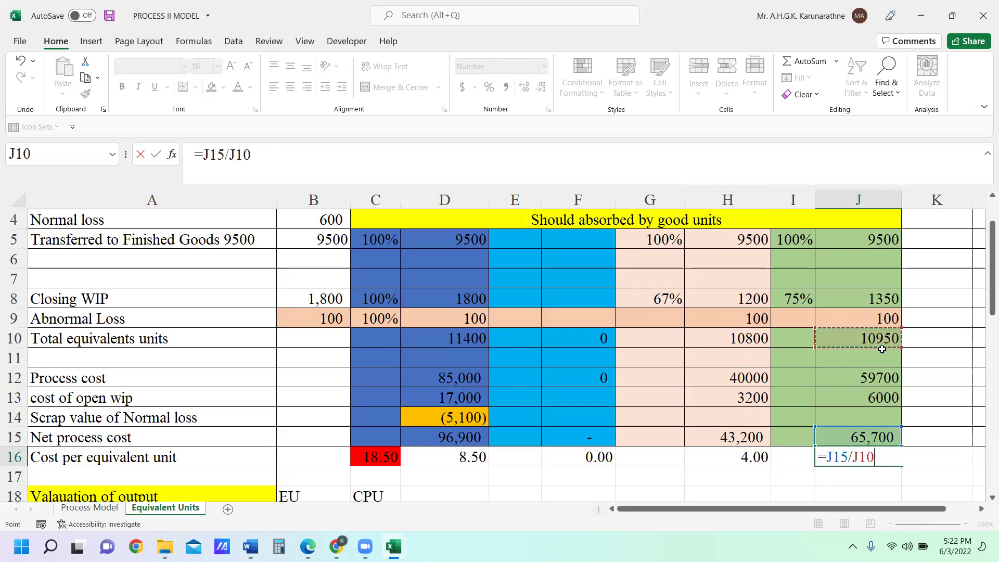
{"action": "key", "text": "Return"}
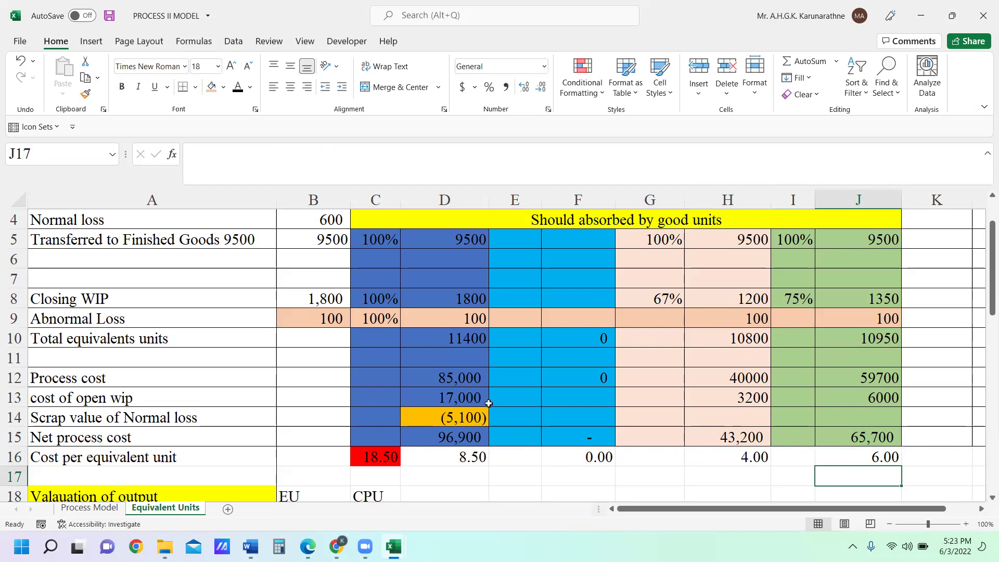
Enter 2000 and 8.5 as trial figures in B13 and B14, and clear both cells again
{"action": "left_click", "coordinate": [296, 396]}
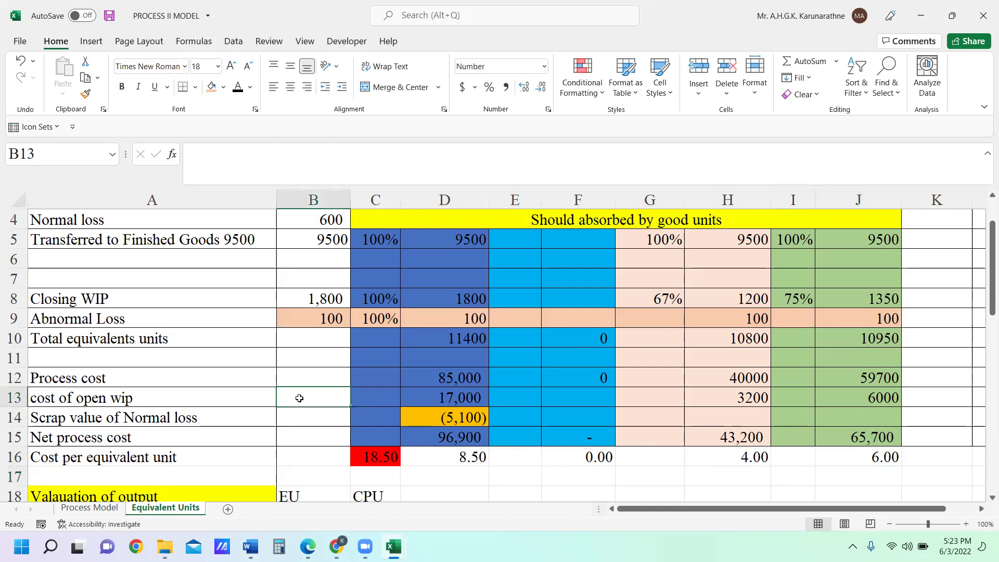
{"action": "type", "text": "2000"}
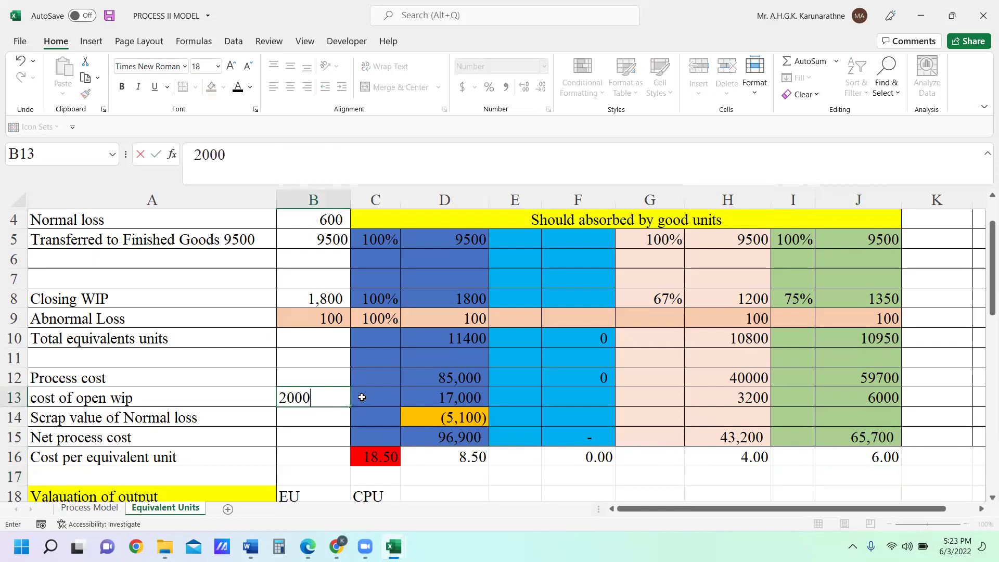
{"action": "key", "text": "Return"}
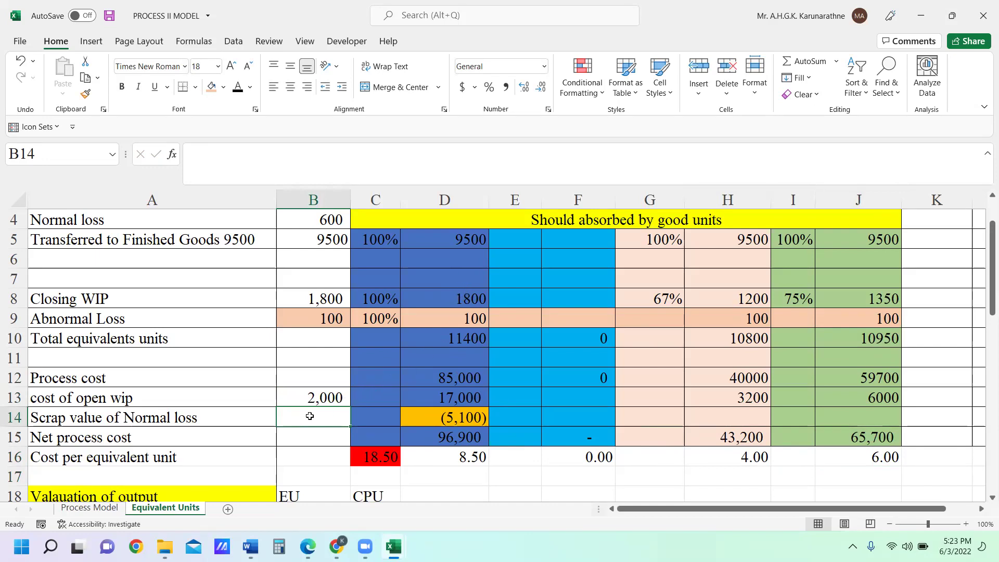
{"action": "type", "text": "8"}
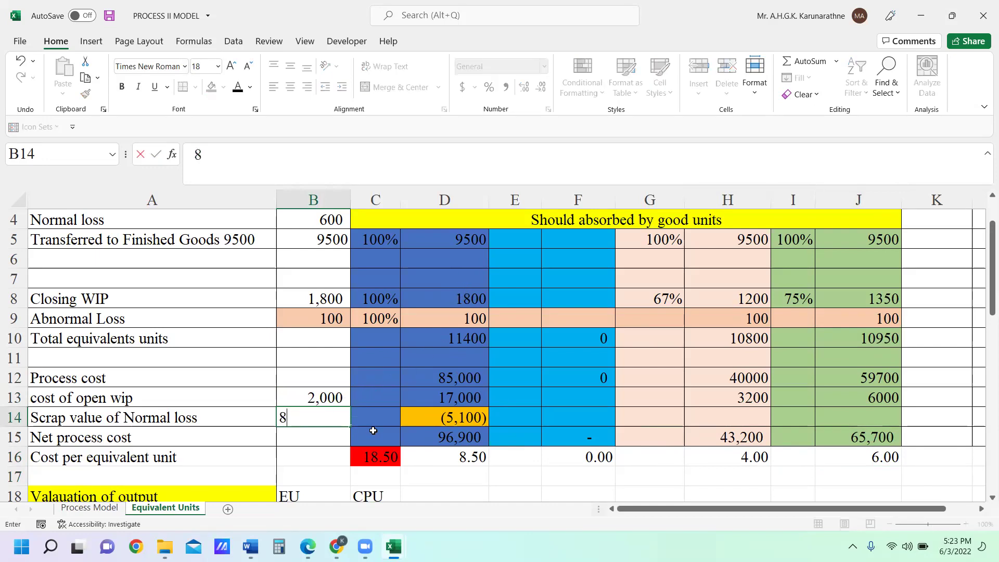
{"action": "type", "text": ".5"}
{"action": "key", "text": "Return"}
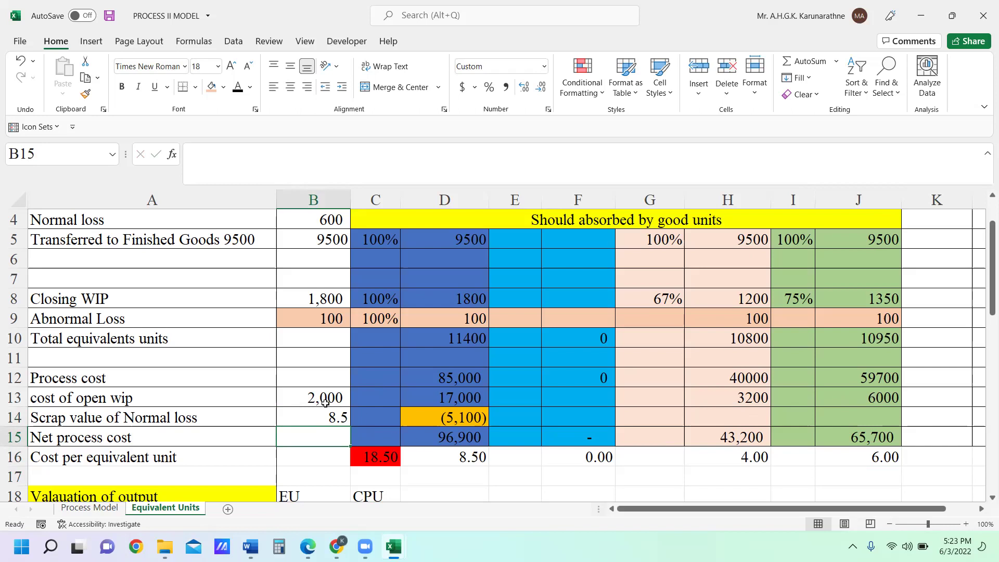
{"action": "left_click_drag", "start_coordinate": [324, 397], "coordinate": [329, 412]}
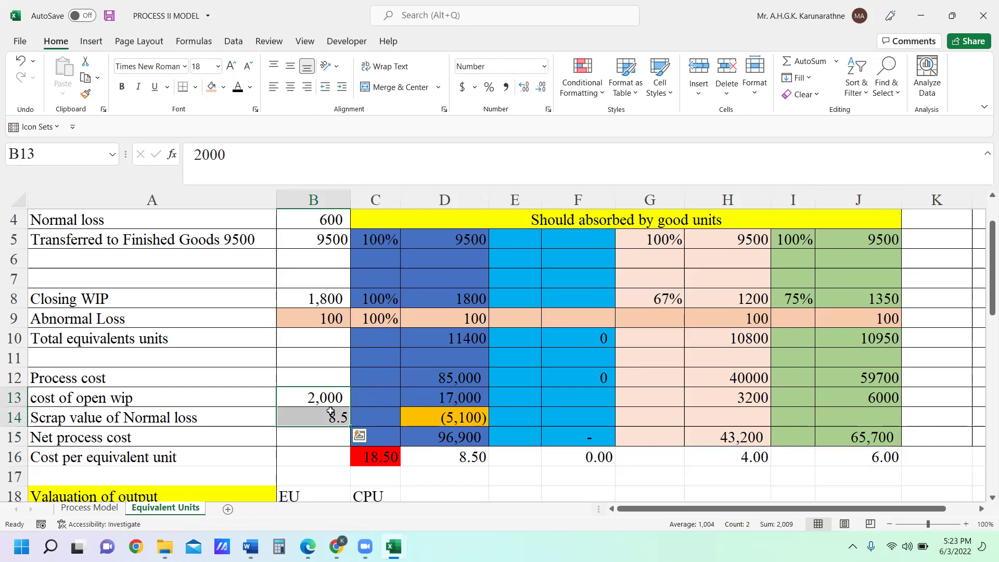
{"action": "key", "text": "Delete"}
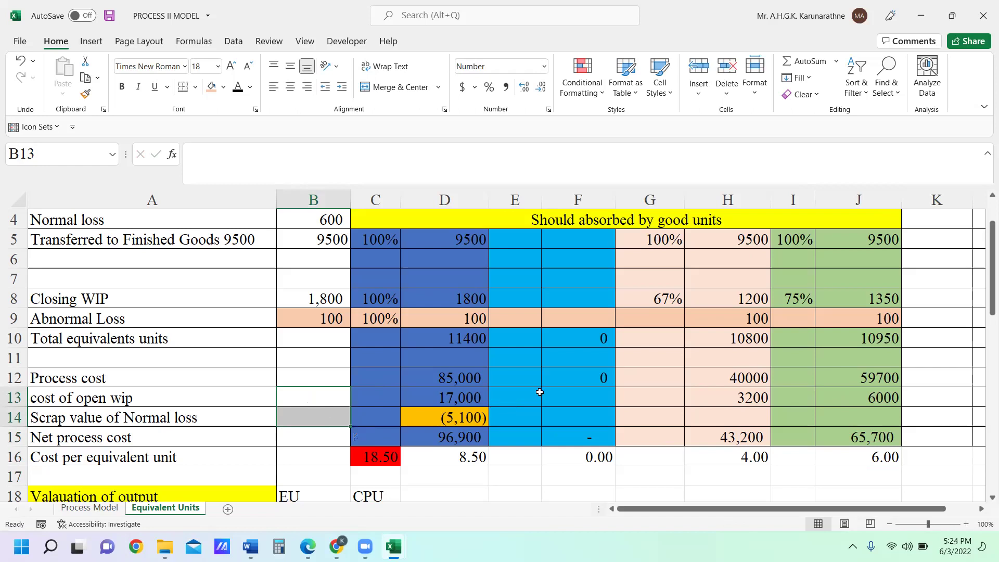
Clear the opening WIP completed and start-and-completed breakdown in A20:D24 of the output valuation
{"action": "scroll", "coordinate": [541, 390], "scroll_direction": "down", "scroll_amount": 3}
{"action": "scroll", "coordinate": [541, 387], "scroll_direction": "up", "scroll_amount": 2}
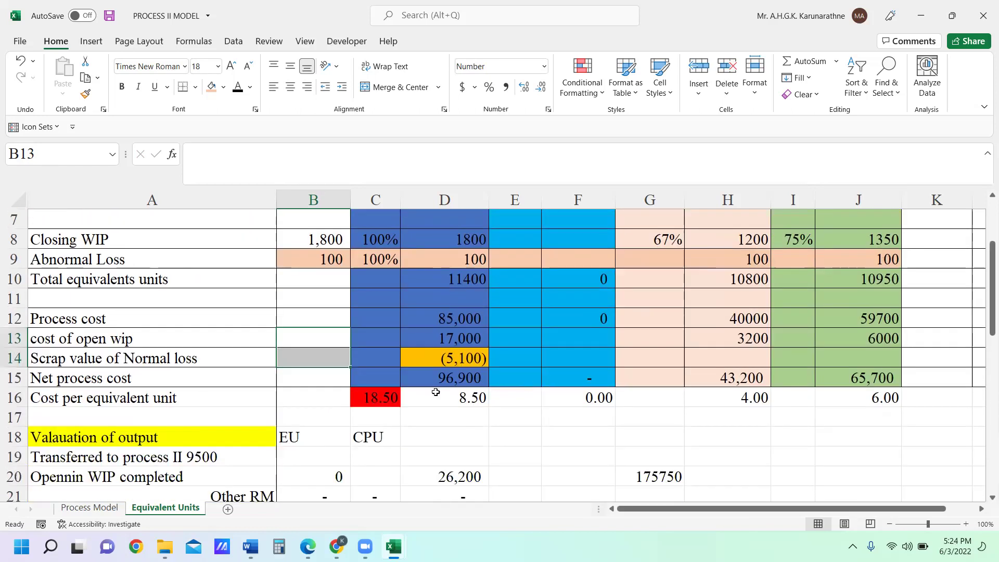
{"action": "scroll", "coordinate": [431, 401], "scroll_direction": "down", "scroll_amount": 1}
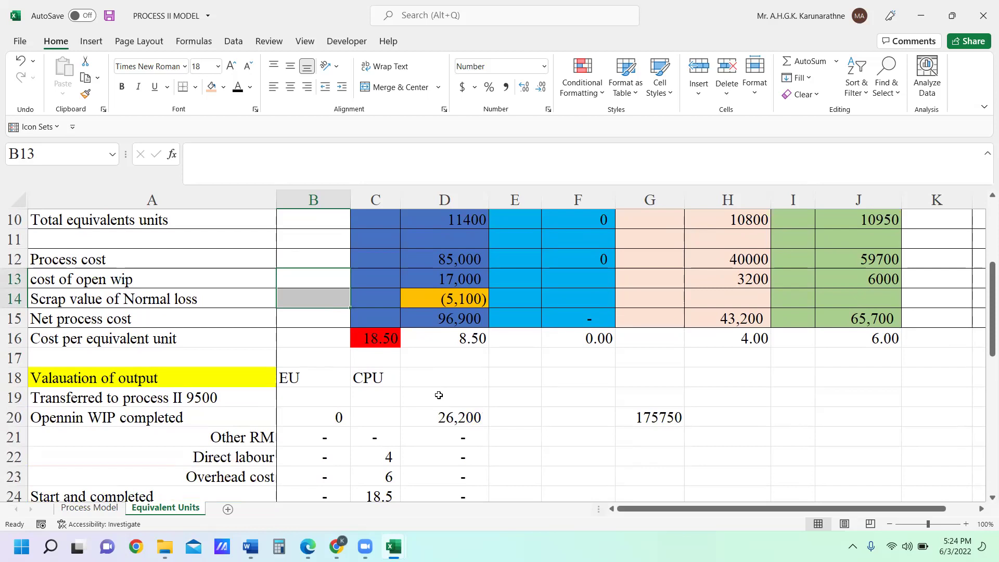
{"action": "scroll", "coordinate": [443, 387], "scroll_direction": "up", "scroll_amount": 2}
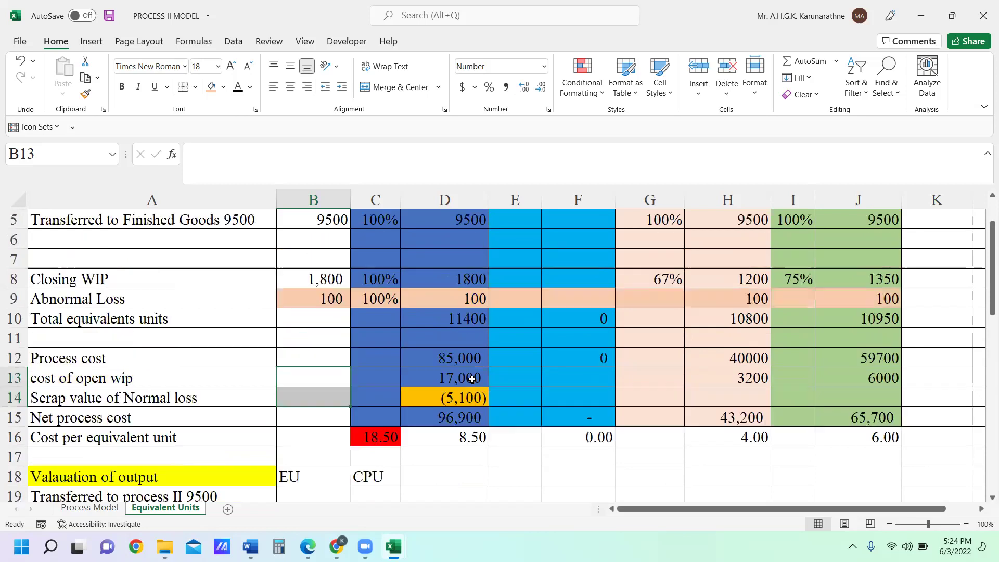
{"action": "scroll", "coordinate": [393, 445], "scroll_direction": "down", "scroll_amount": 1}
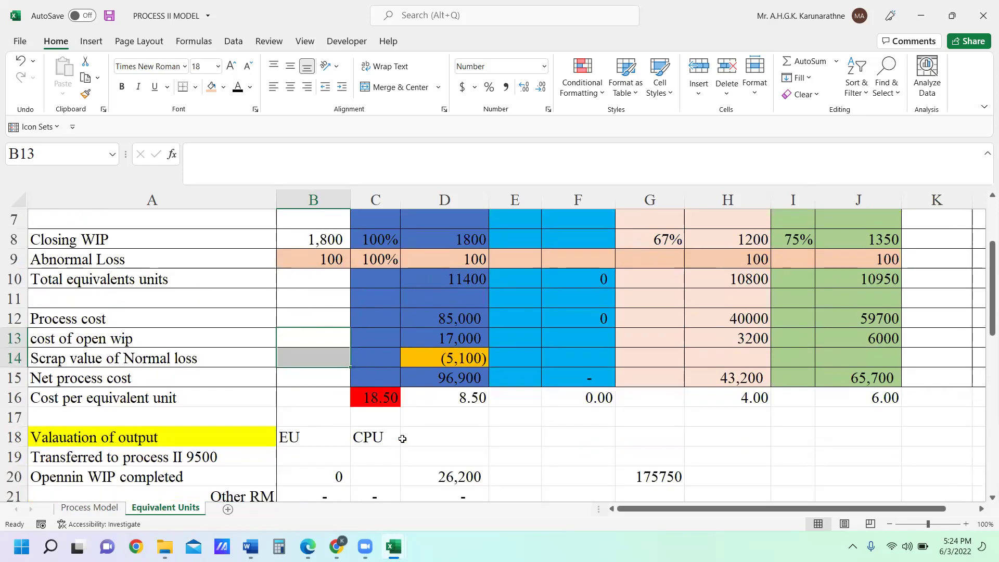
{"action": "scroll", "coordinate": [402, 438], "scroll_direction": "down", "scroll_amount": 1}
{"action": "scroll", "coordinate": [252, 434], "scroll_direction": "down", "scroll_amount": 2}
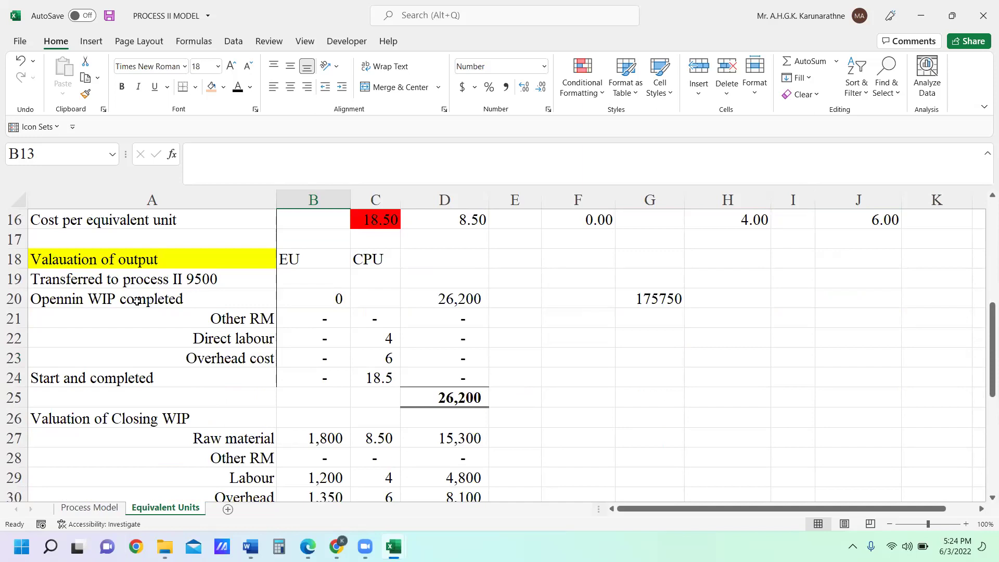
{"action": "left_click_drag", "start_coordinate": [117, 297], "coordinate": [423, 371]}
{"action": "key", "text": "Delete"}
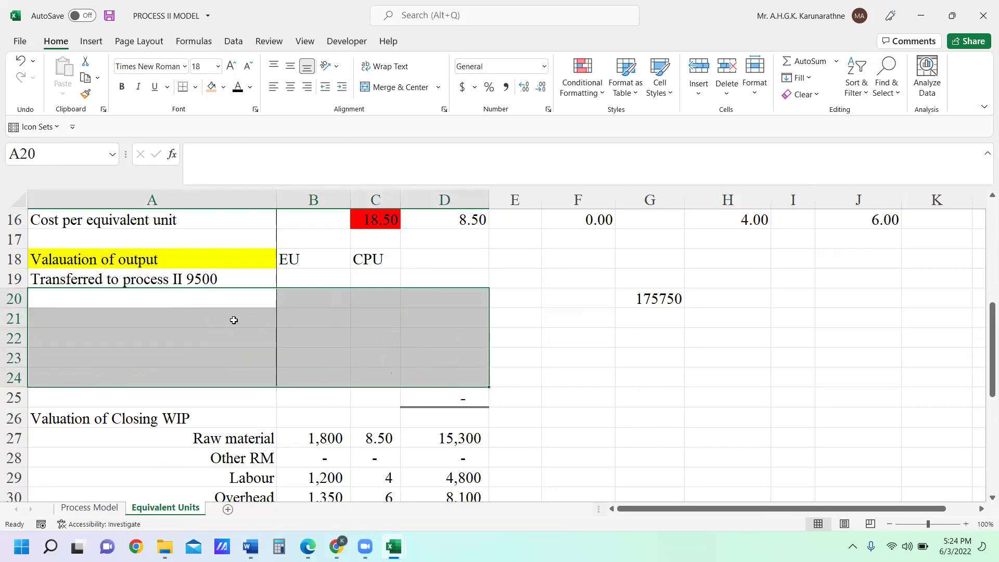
Enter 9500 equivalent units and a cost per unit of 18.5 in the Transferred to process II row
{"action": "left_click", "coordinate": [214, 299]}
{"action": "left_click", "coordinate": [303, 281]}
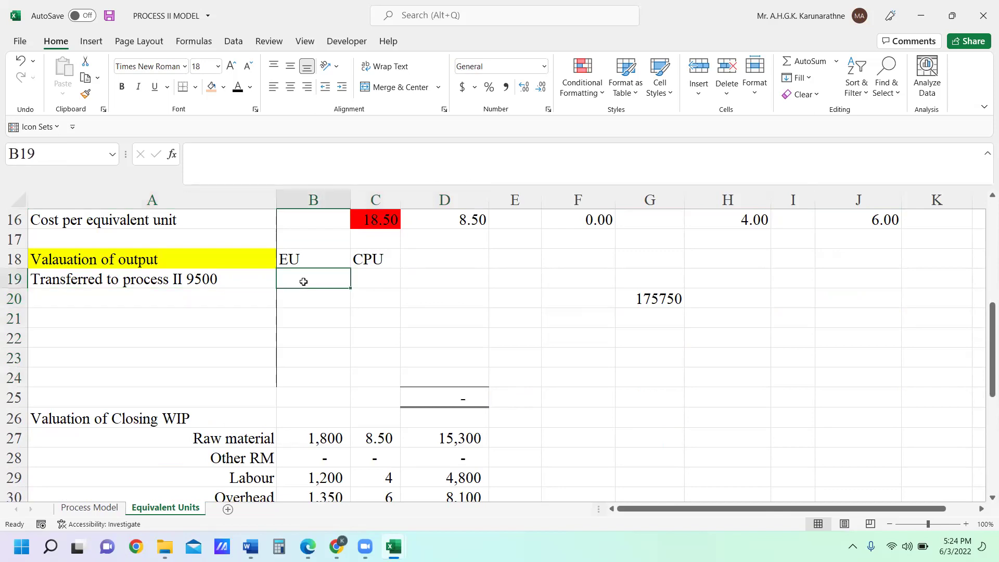
{"action": "type", "text": "9500"}
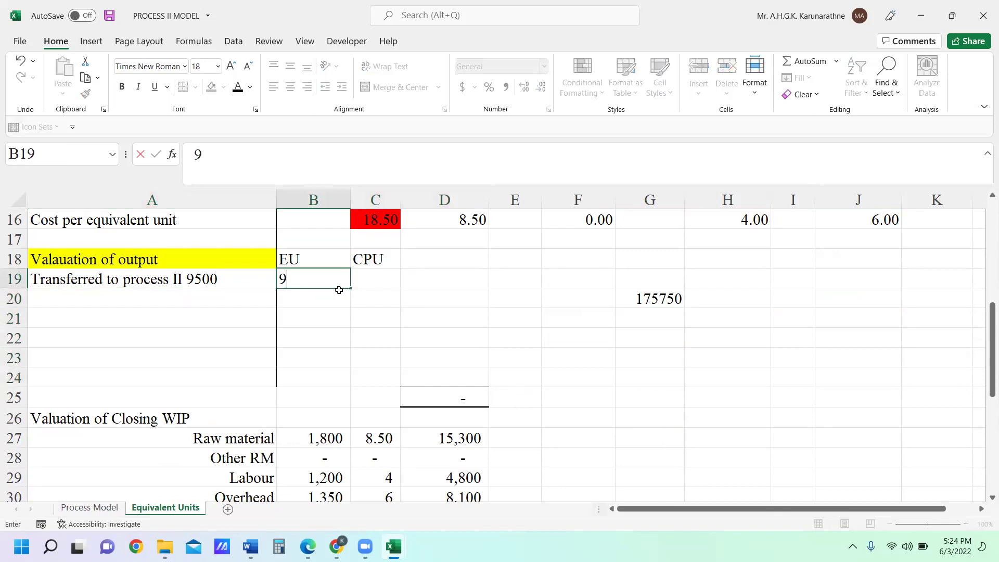
{"action": "left_click", "coordinate": [375, 280]}
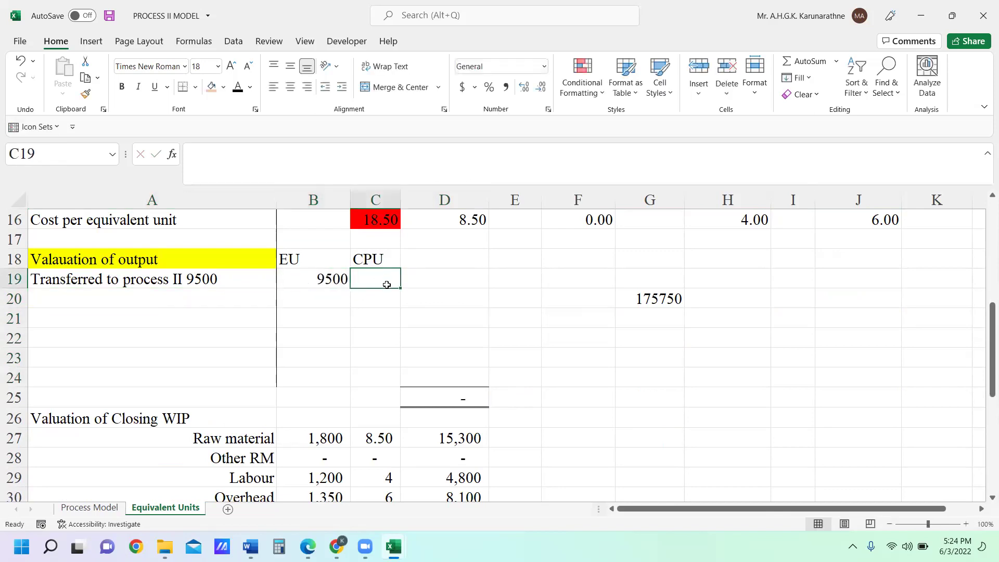
{"action": "type", "text": "18"}
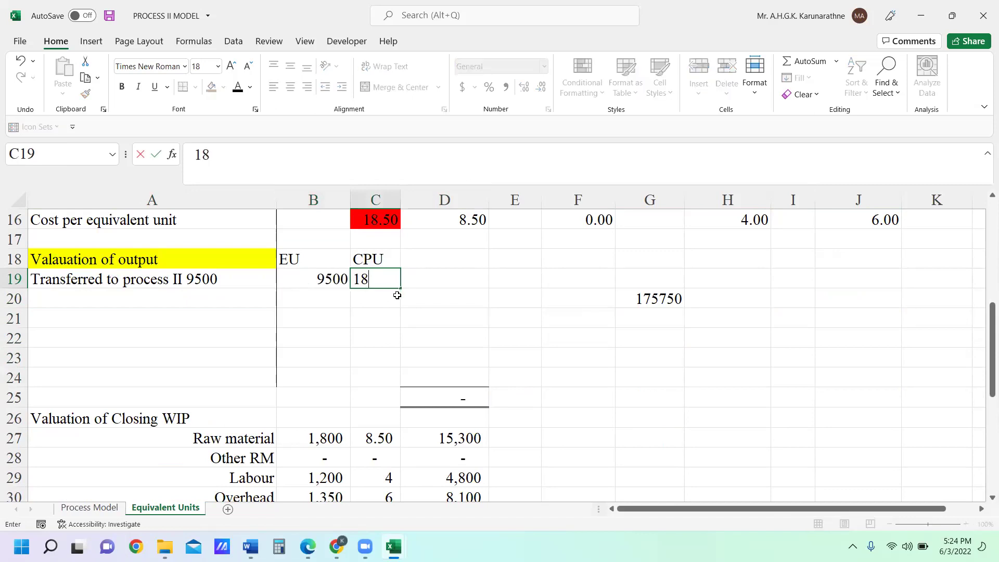
{"action": "type", "text": ".5"}
{"action": "key", "text": "Return"}
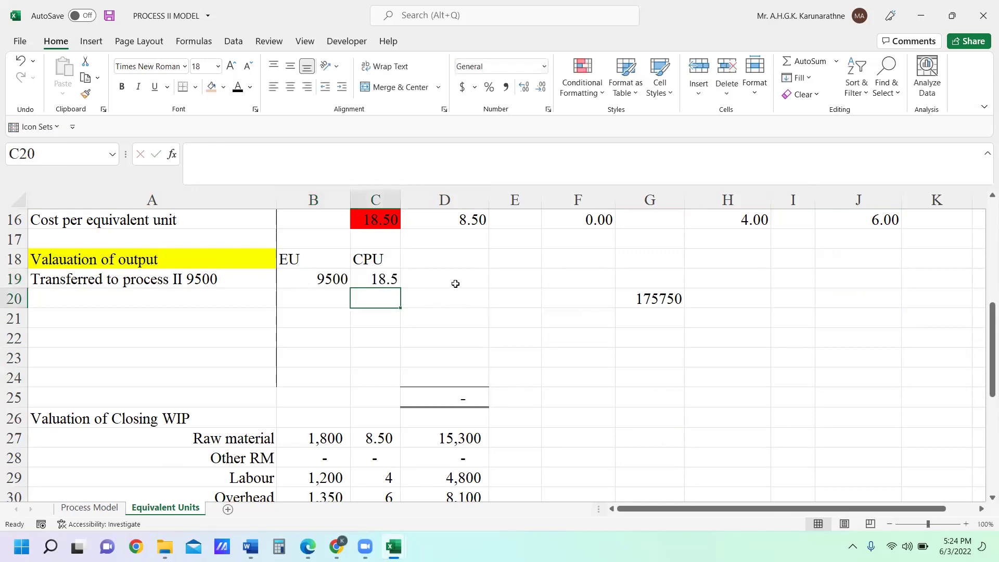
Calculate the transferred output's value in D19 by multiplying its equivalent units by its cost per unit, B19*C19
{"action": "left_click", "coordinate": [457, 282]}
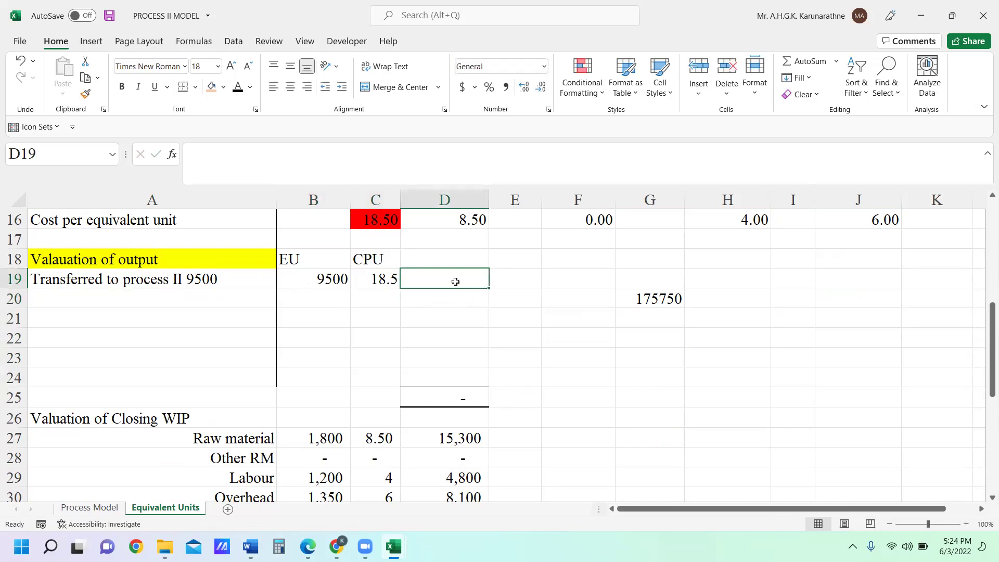
{"action": "type", "text": "="}
{"action": "left_click", "coordinate": [333, 280]}
{"action": "type", "text": "*"}
{"action": "left_click", "coordinate": [370, 279]}
{"action": "key", "text": "Return"}
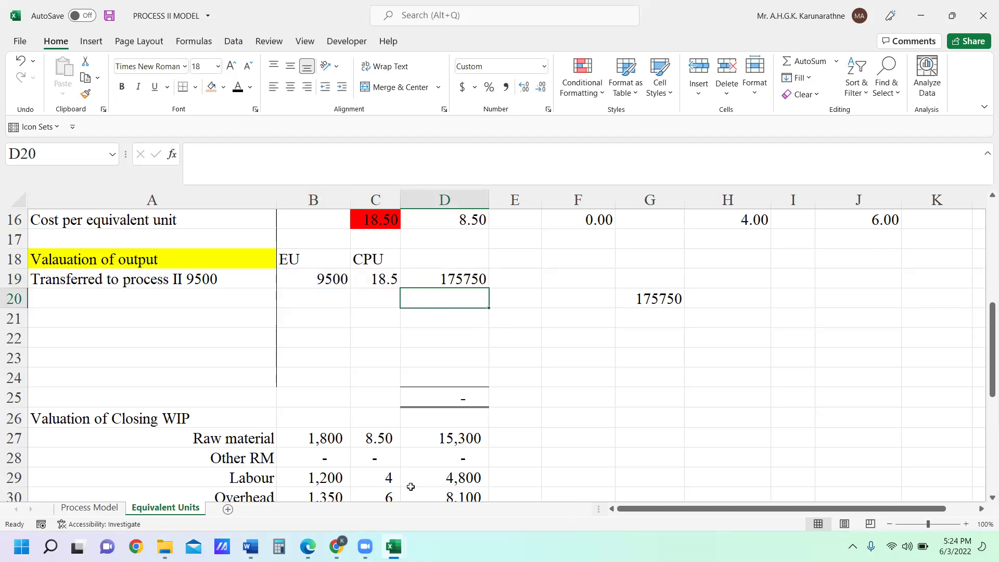
Link L6 of the Process II Account to D19 on the Equivalent Units sheet, and clear the cell again
{"action": "left_click", "coordinate": [89, 507]}
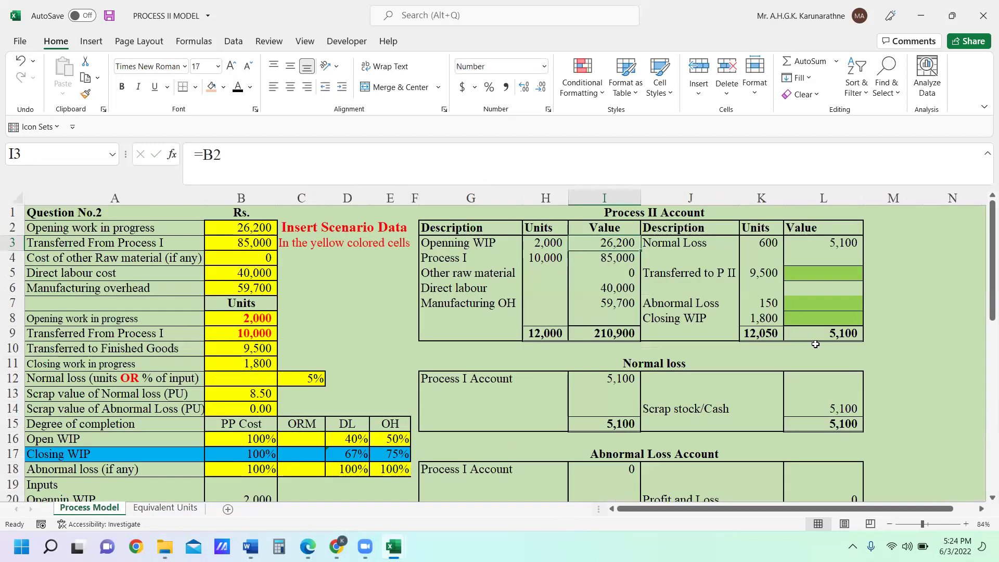
{"action": "left_click", "coordinate": [828, 280]}
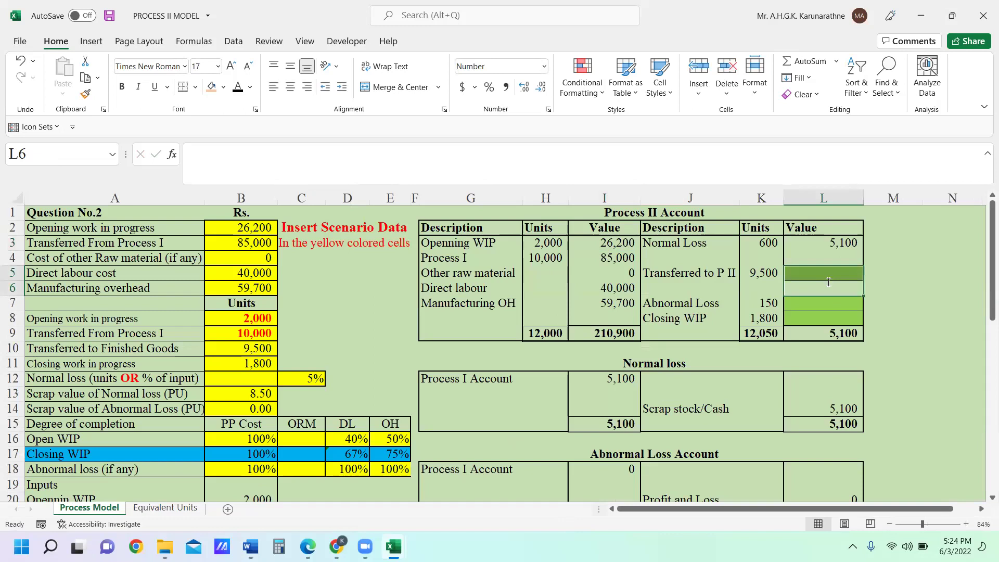
{"action": "type", "text": "="}
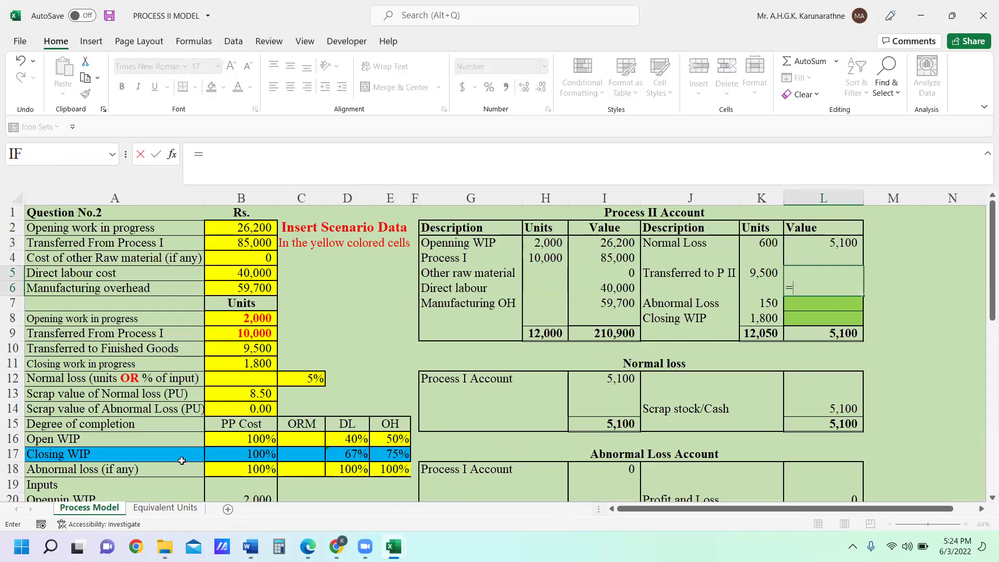
{"action": "left_click", "coordinate": [166, 508]}
{"action": "left_click", "coordinate": [475, 287]}
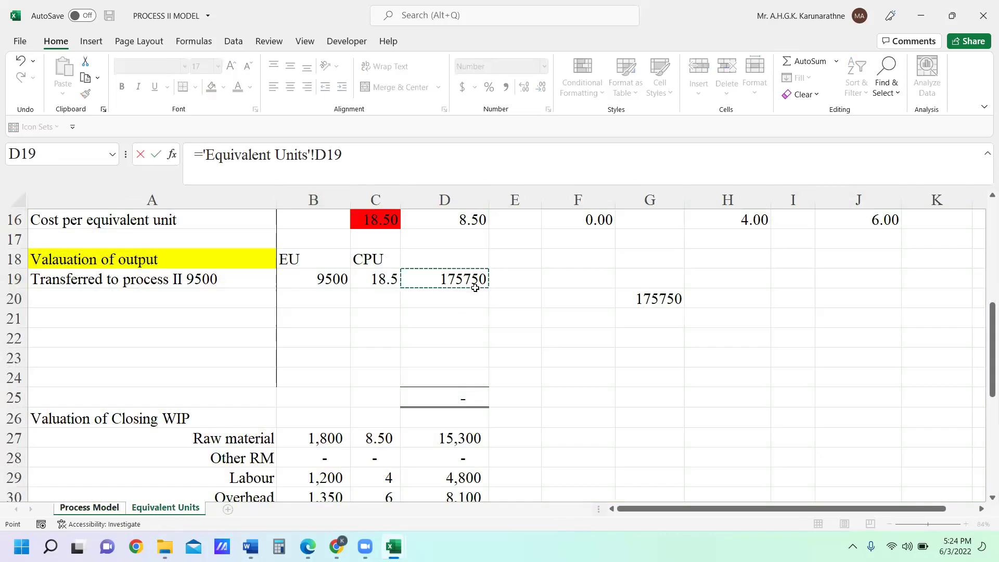
{"action": "key", "text": "Return"}
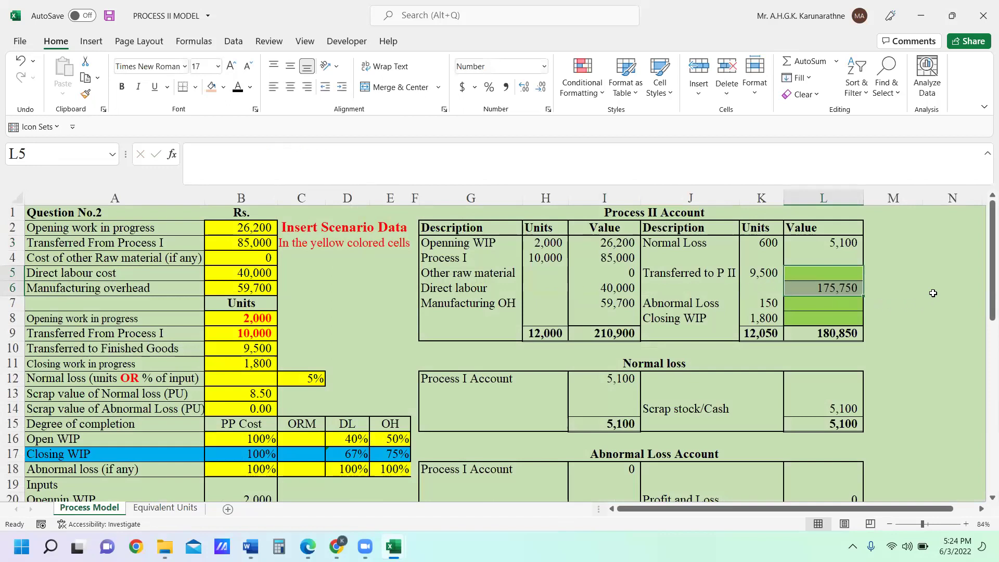
{"action": "left_click", "coordinate": [933, 293]}
{"action": "left_click", "coordinate": [838, 289]}
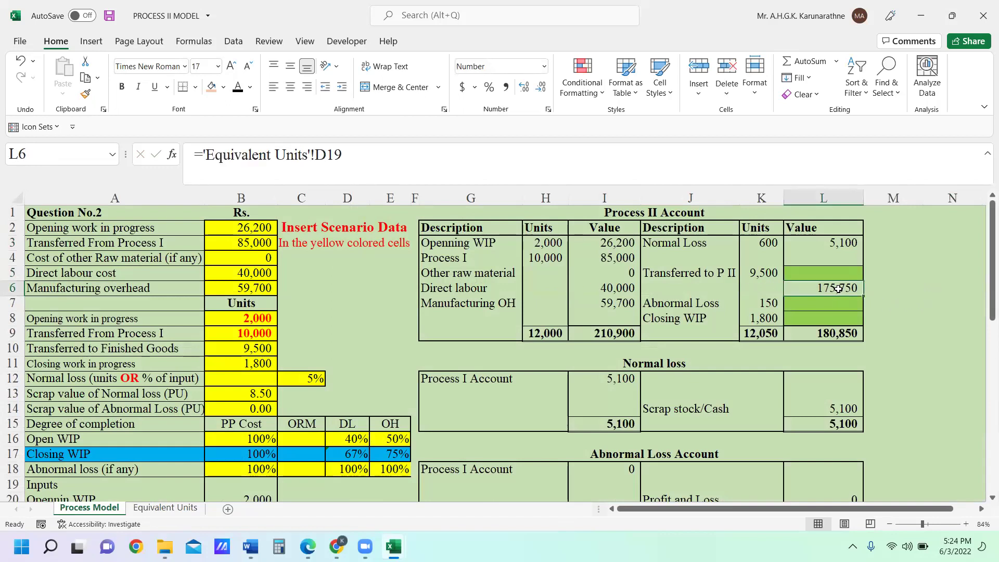
{"action": "key", "text": "Delete"}
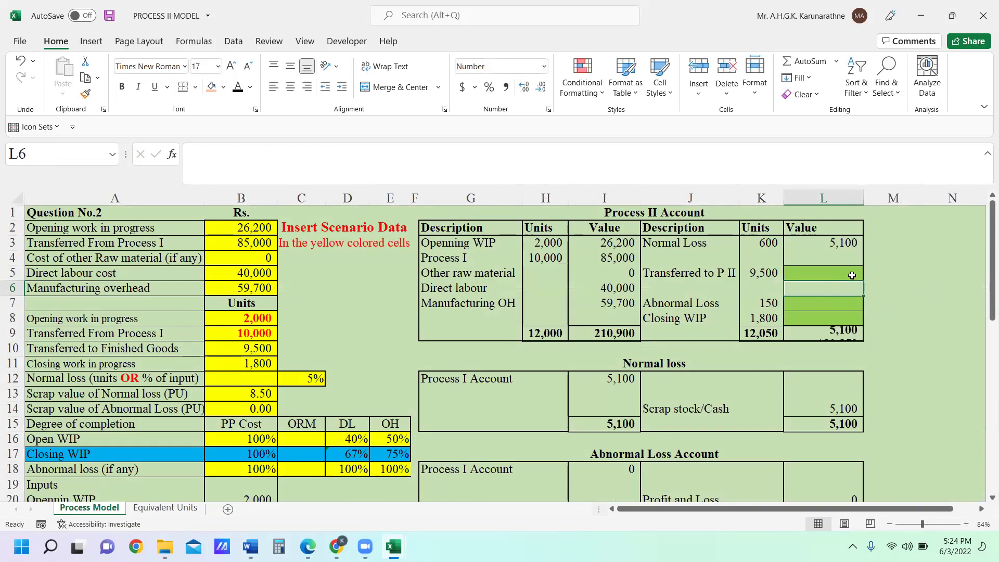
Link the Transferred to P II value in L5 of the Process II Account to D19 on the Equivalent Units sheet
{"action": "left_click", "coordinate": [844, 274]}
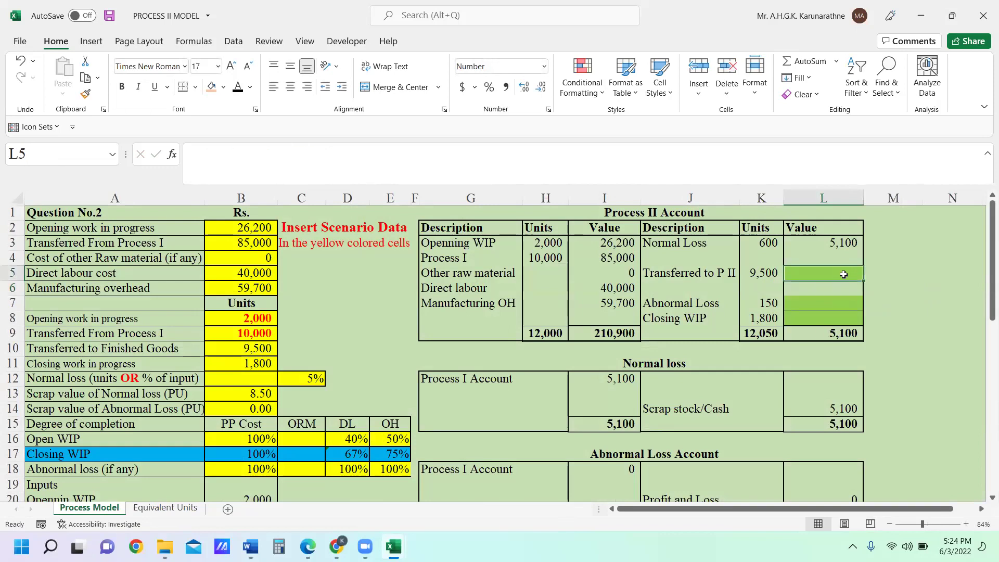
{"action": "type", "text": "="}
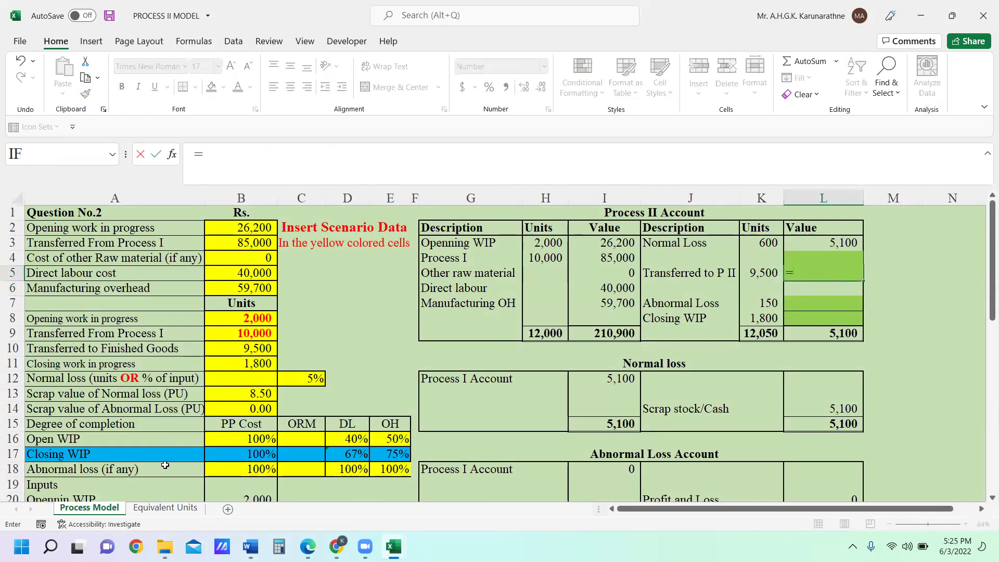
{"action": "left_click", "coordinate": [165, 508]}
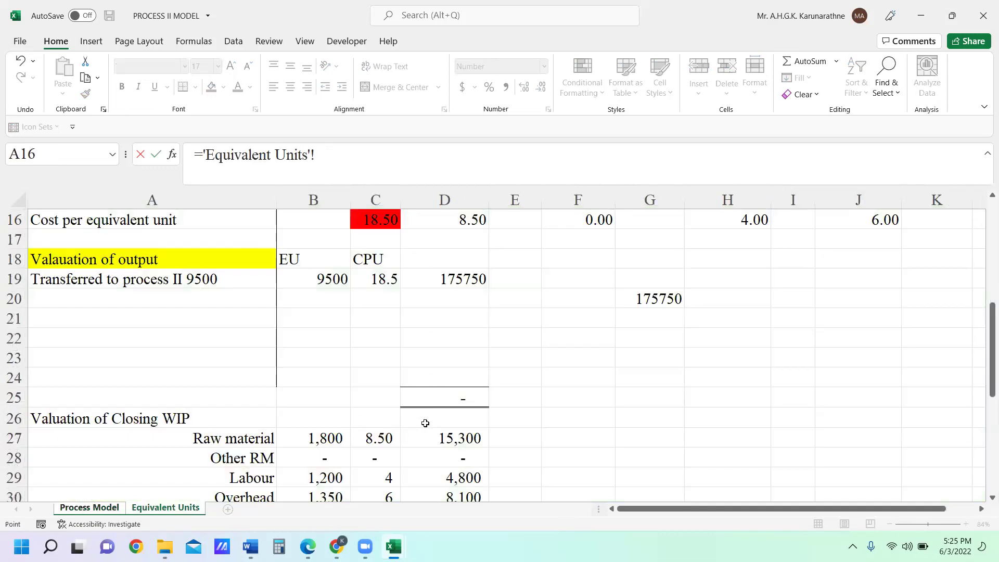
{"action": "left_click", "coordinate": [457, 279]}
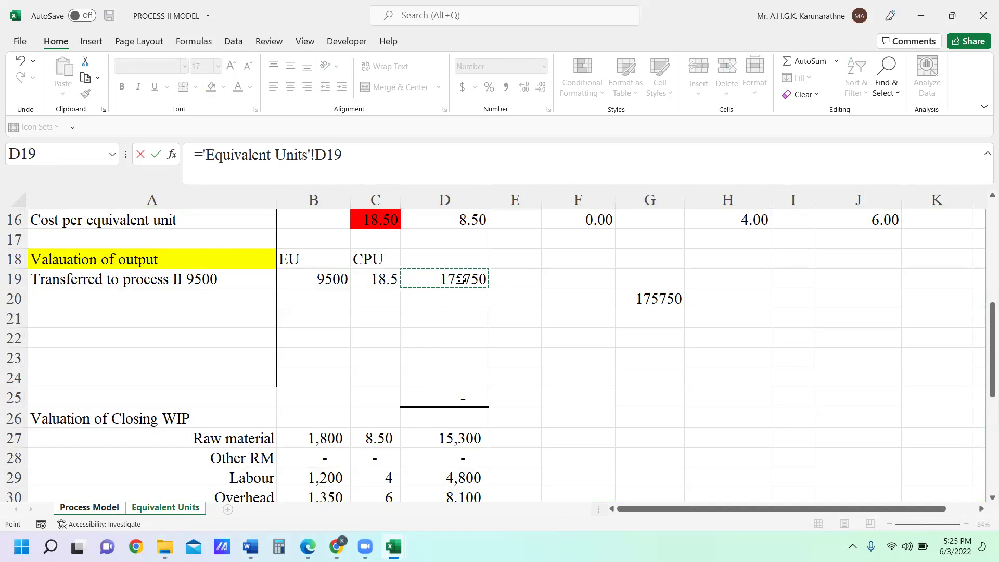
{"action": "key", "text": "Return"}
{"action": "left_click", "coordinate": [901, 276]}
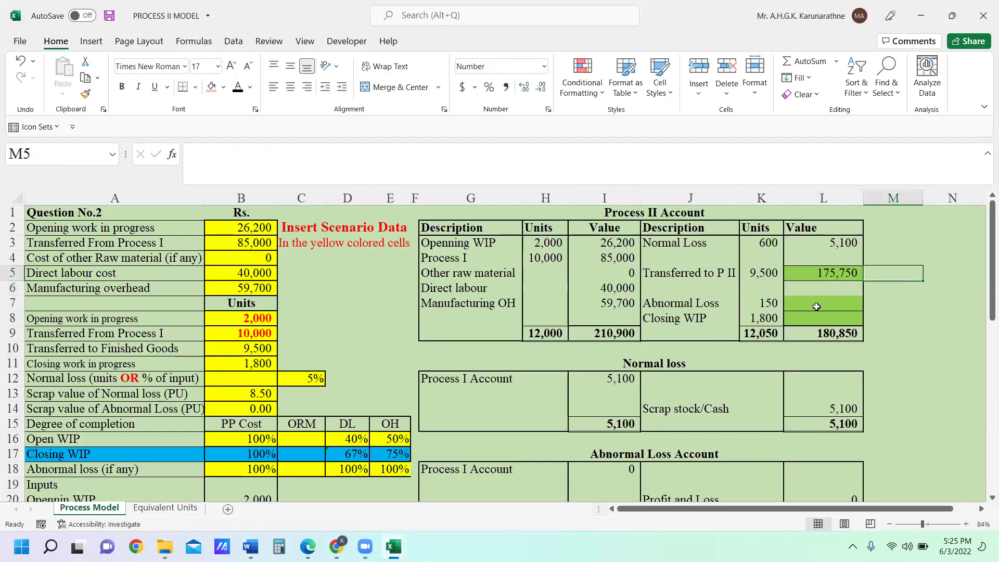
Clear the abnormal loss equivalent units in B33:B36 of the Equivalent Units sheet and enter 100 in B33
{"action": "left_click", "coordinate": [165, 507]}
{"action": "scroll", "coordinate": [300, 435], "scroll_direction": "down", "scroll_amount": 2}
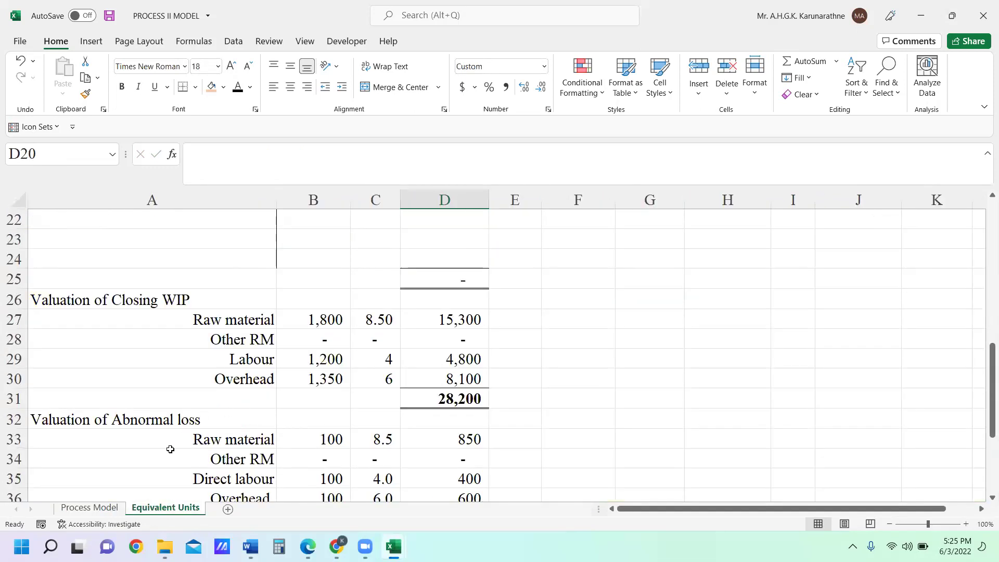
{"action": "scroll", "coordinate": [347, 442], "scroll_direction": "down", "scroll_amount": 1}
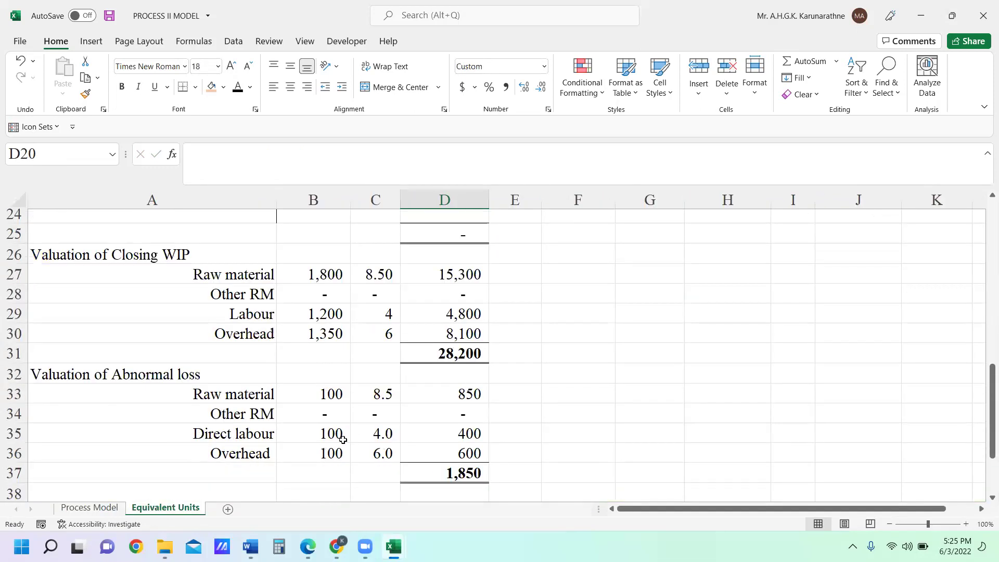
{"action": "left_click_drag", "start_coordinate": [338, 379], "coordinate": [328, 432]}
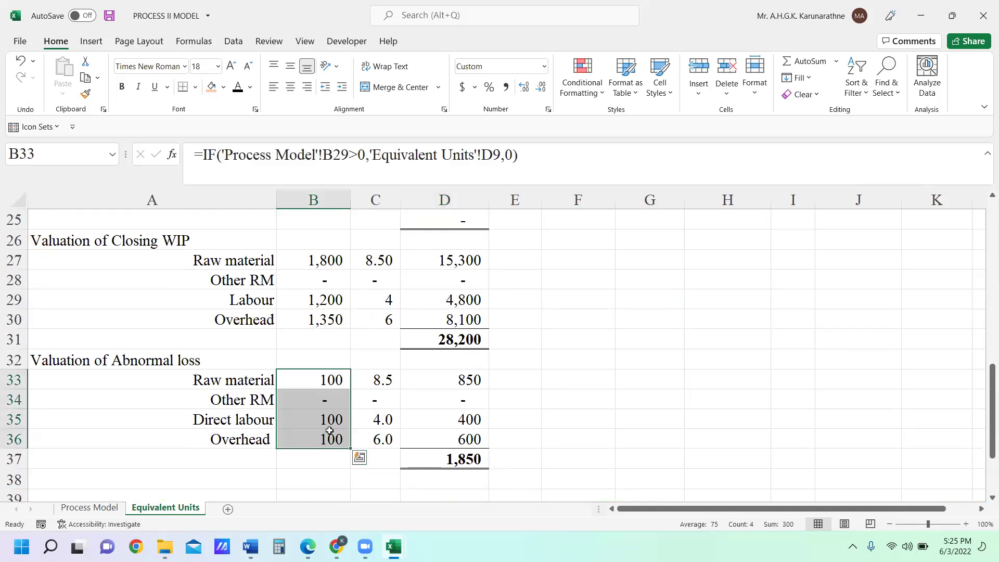
{"action": "key", "text": "Delete"}
{"action": "left_click", "coordinate": [332, 381]}
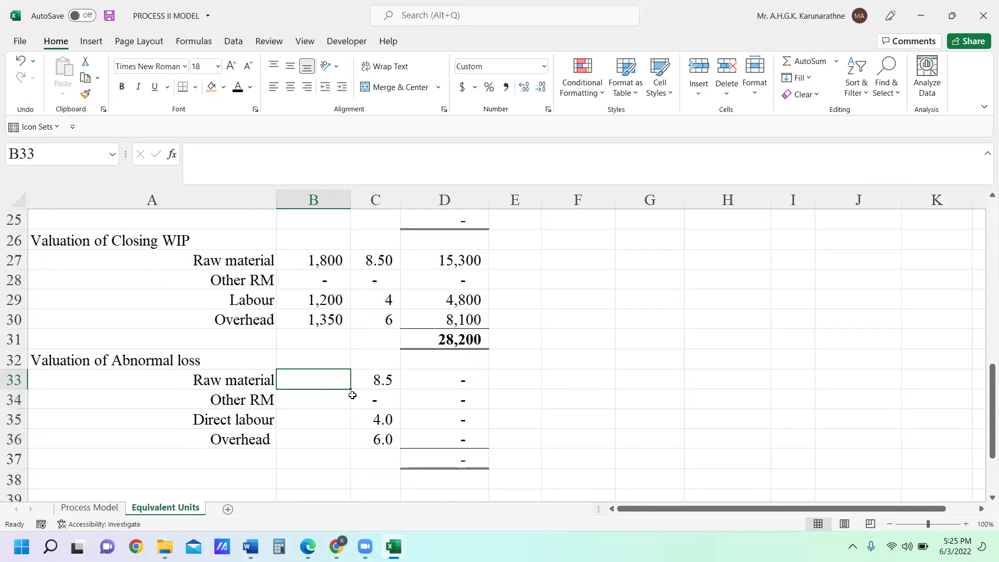
{"action": "type", "text": "100"}
Clear the abnormal loss unit costs in C33:C36 and enter a single cost per unit of 18.5 in C33
{"action": "left_click", "coordinate": [378, 384]}
{"action": "left_click_drag", "start_coordinate": [379, 396], "coordinate": [380, 439]}
{"action": "key", "text": "Delete"}
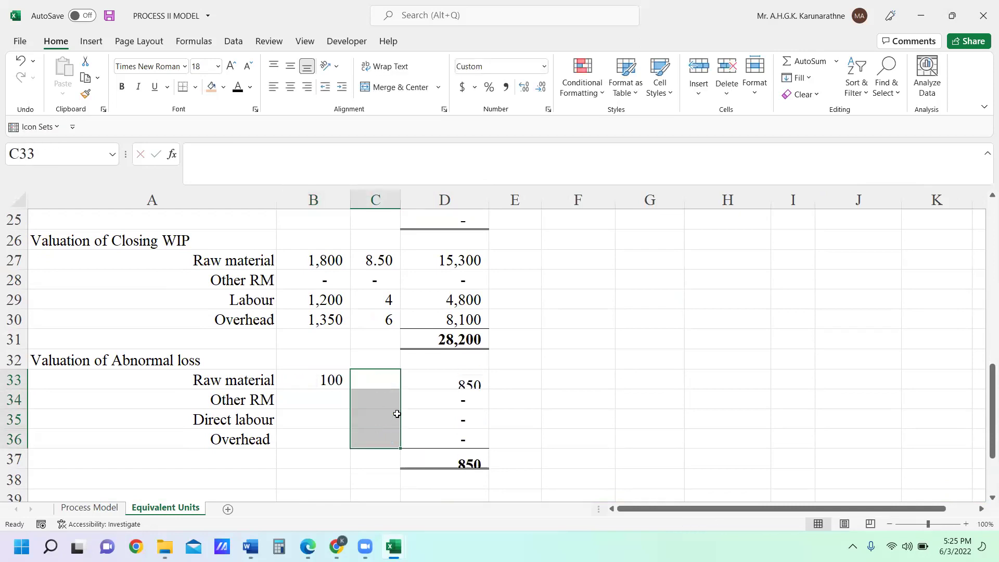
{"action": "left_click", "coordinate": [378, 380]}
{"action": "type", "text": "1"}
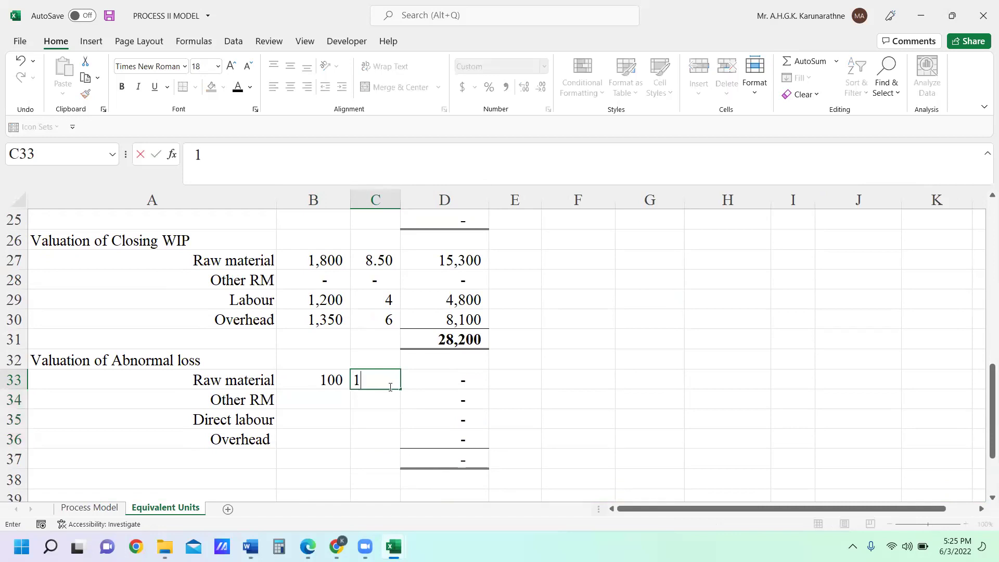
{"action": "type", "text": "8.5"}
{"action": "key", "text": "Return"}
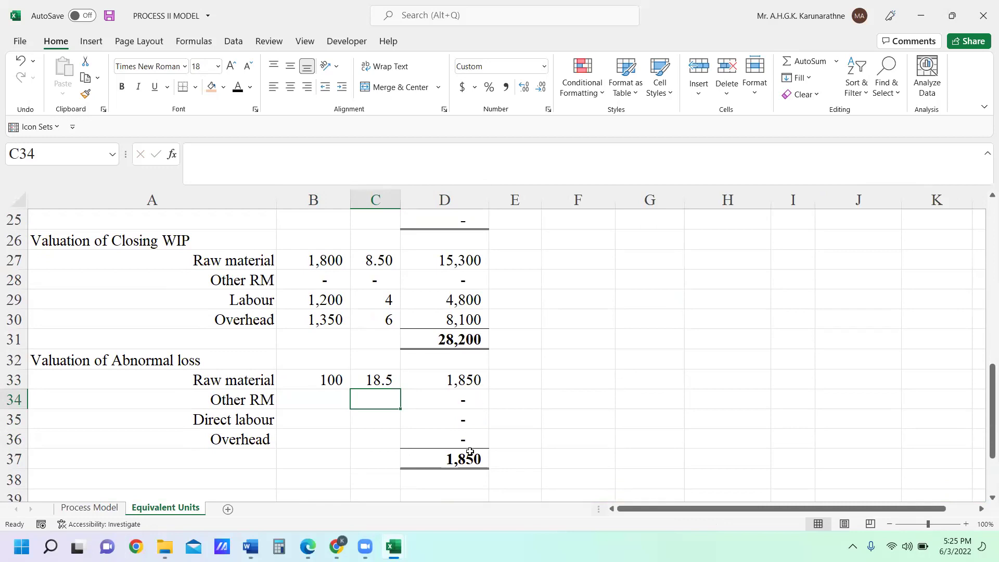
Link the Abnormal Loss value in L7 of the Process II Account to the abnormal loss total in D37 on the Equivalent Units sheet
{"action": "left_click", "coordinate": [108, 508]}
{"action": "left_click", "coordinate": [821, 303]}
{"action": "type", "text": "="}
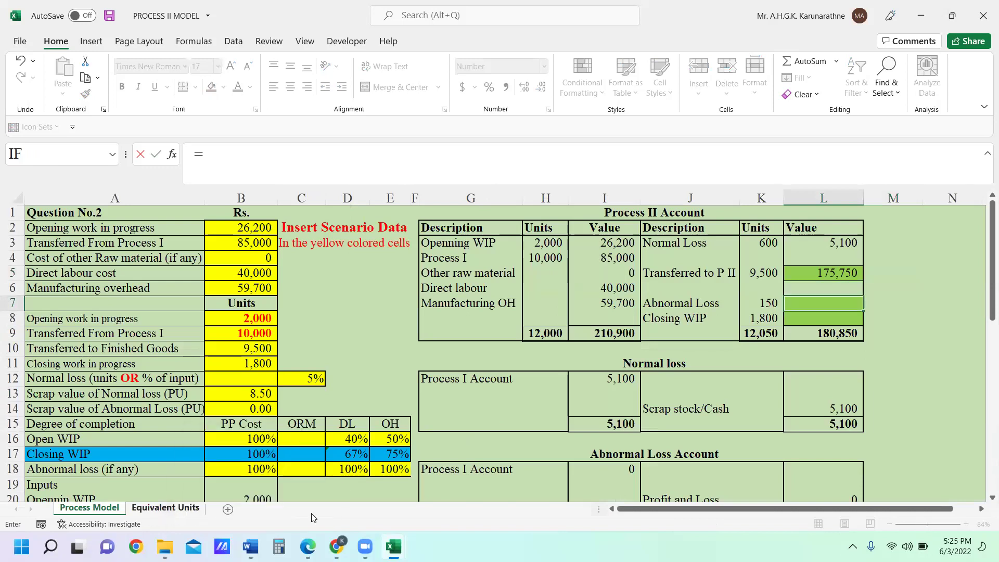
{"action": "left_click", "coordinate": [169, 509]}
{"action": "left_click", "coordinate": [471, 460]}
{"action": "key", "text": "Return"}
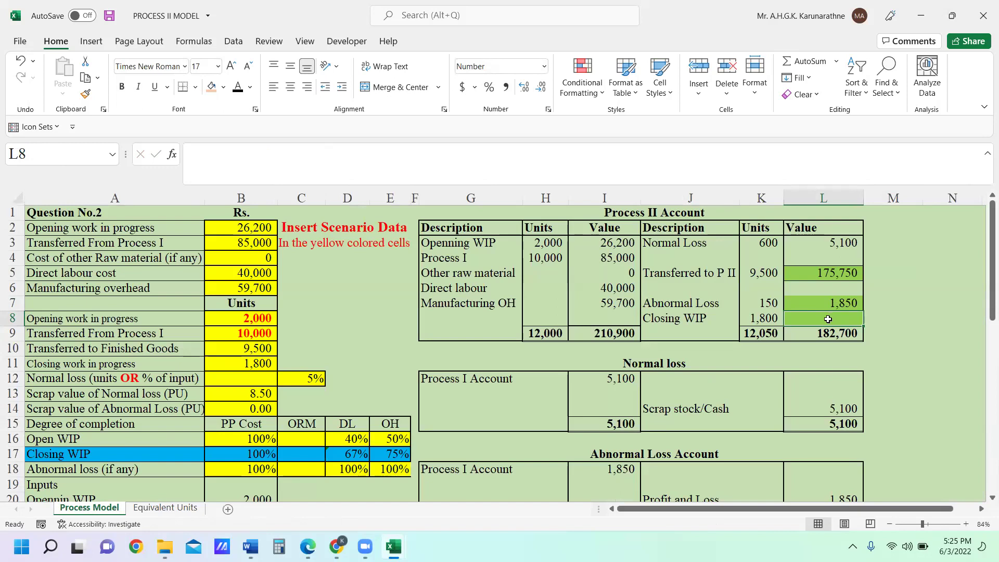
Link the Closing WIP value in L8 of the Process II Account to the closing WIP total in D31 on the Equivalent Units sheet
{"action": "left_click", "coordinate": [167, 508]}
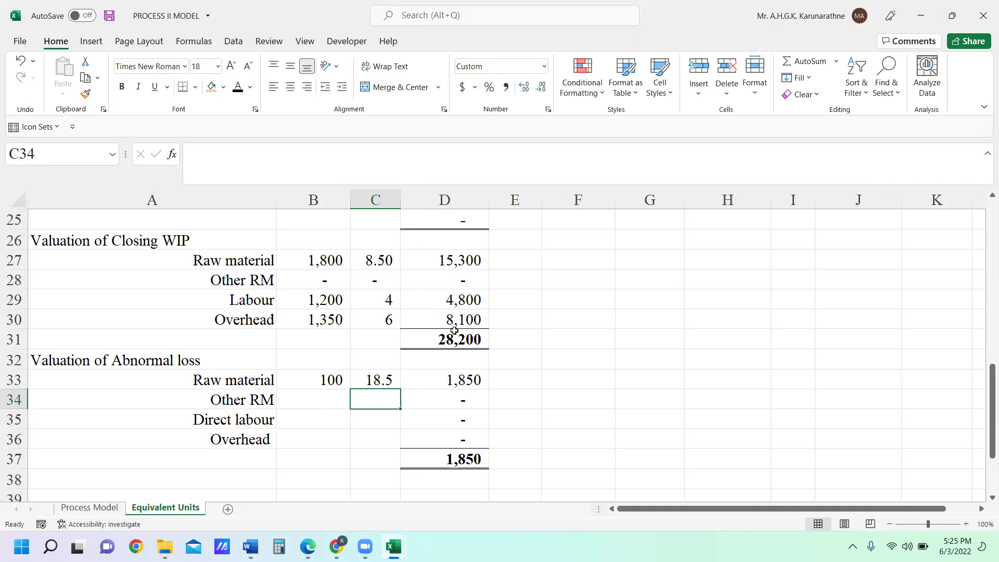
{"action": "left_click", "coordinate": [469, 339]}
{"action": "scroll", "coordinate": [537, 356], "scroll_direction": "up", "scroll_amount": 1}
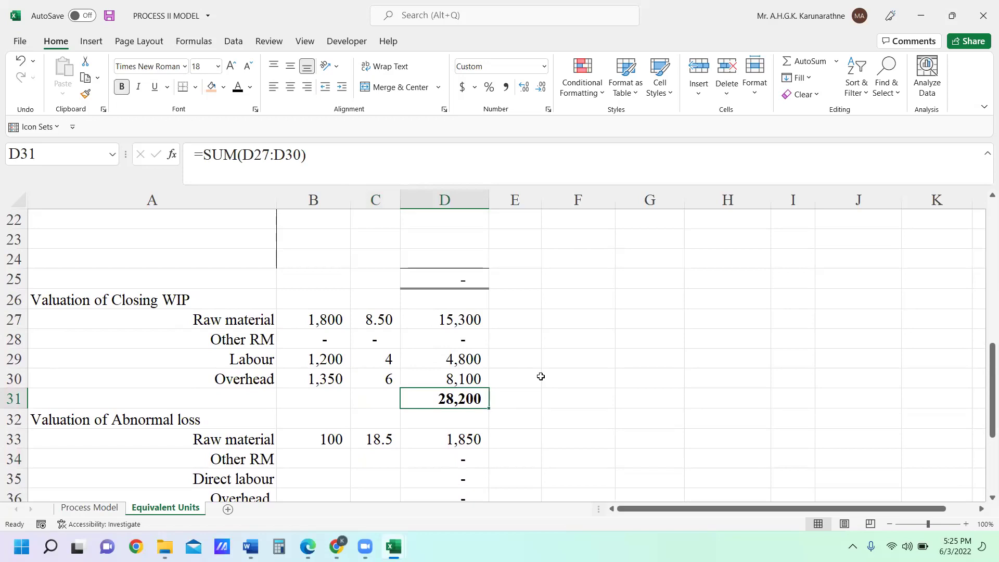
{"action": "left_click", "coordinate": [116, 508]}
{"action": "type", "text": "="}
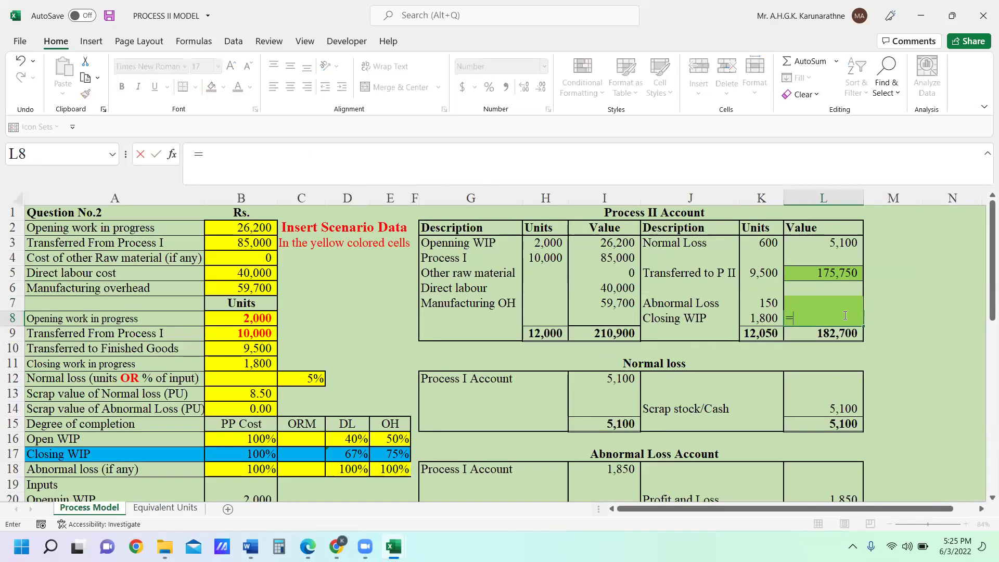
{"action": "left_click", "coordinate": [165, 507]}
{"action": "left_click", "coordinate": [462, 395]}
{"action": "key", "text": "Return"}
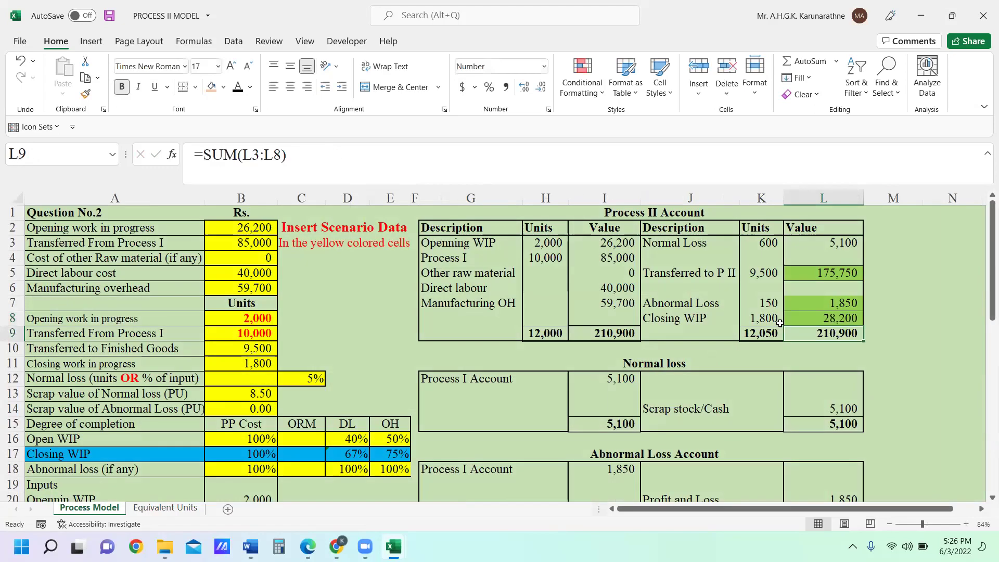
{"action": "left_click", "coordinate": [933, 291]}
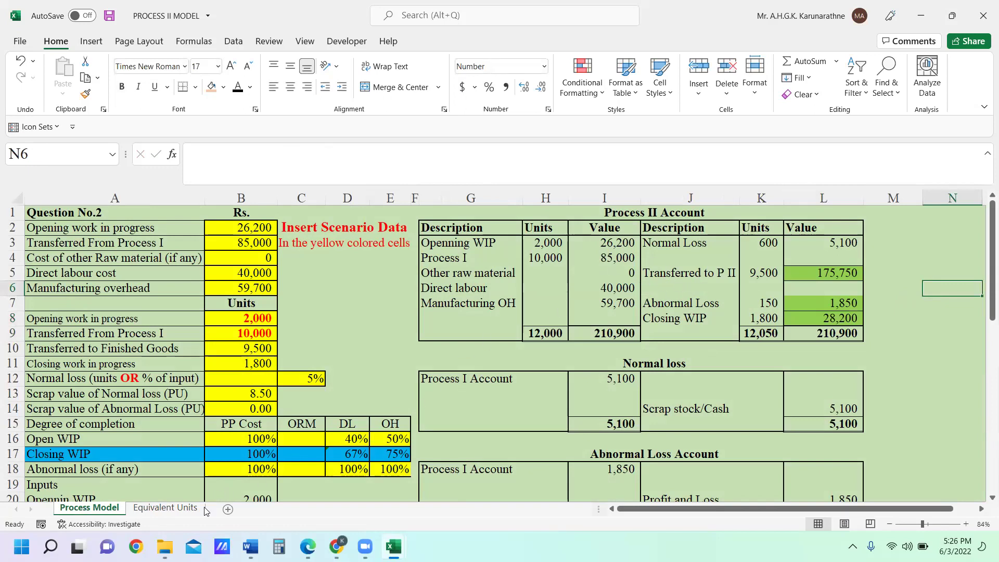
Fill the cost of open wip row, A13:J13 on the Equivalent Units sheet, with orange
{"action": "left_click", "coordinate": [165, 508]}
{"action": "scroll", "coordinate": [419, 368], "scroll_direction": "up", "scroll_amount": 7}
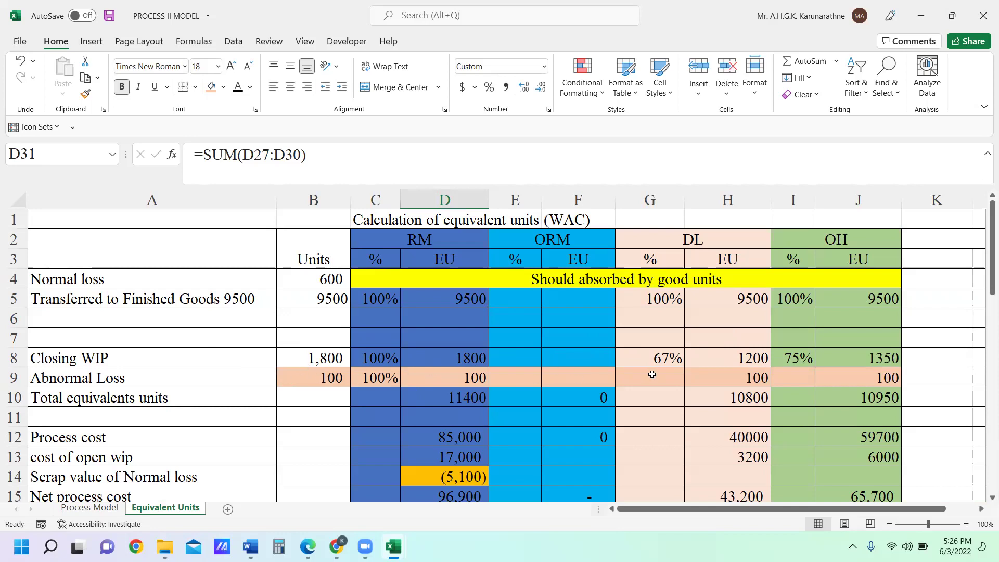
{"action": "scroll", "coordinate": [541, 398], "scroll_direction": "down", "scroll_amount": 1}
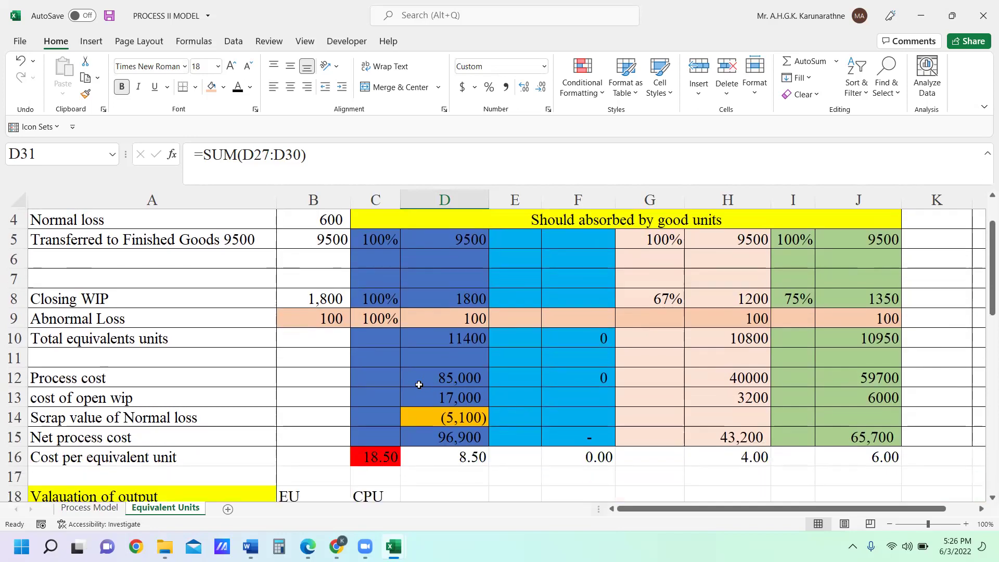
{"action": "left_click_drag", "start_coordinate": [185, 397], "coordinate": [821, 400]}
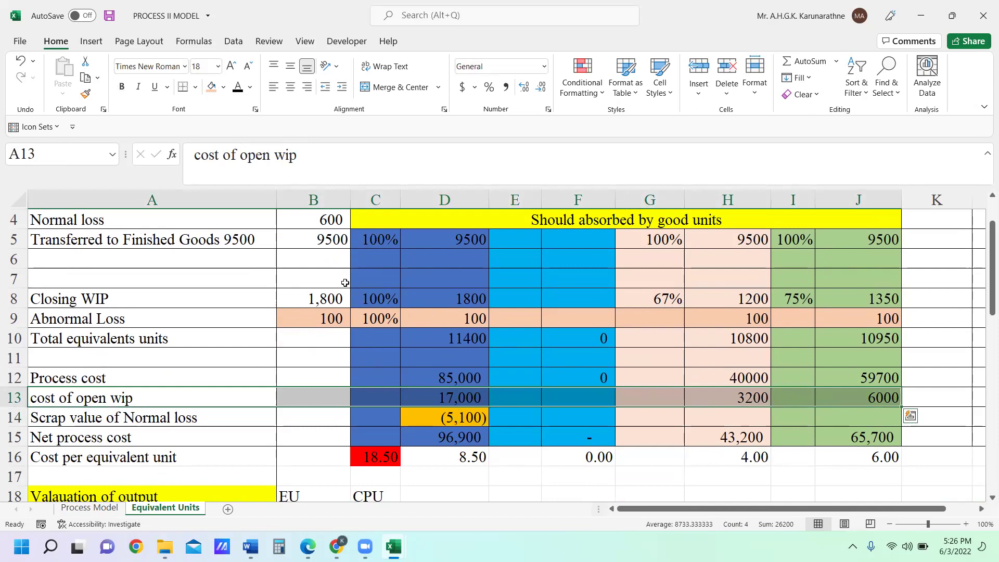
{"action": "left_click", "coordinate": [194, 88]}
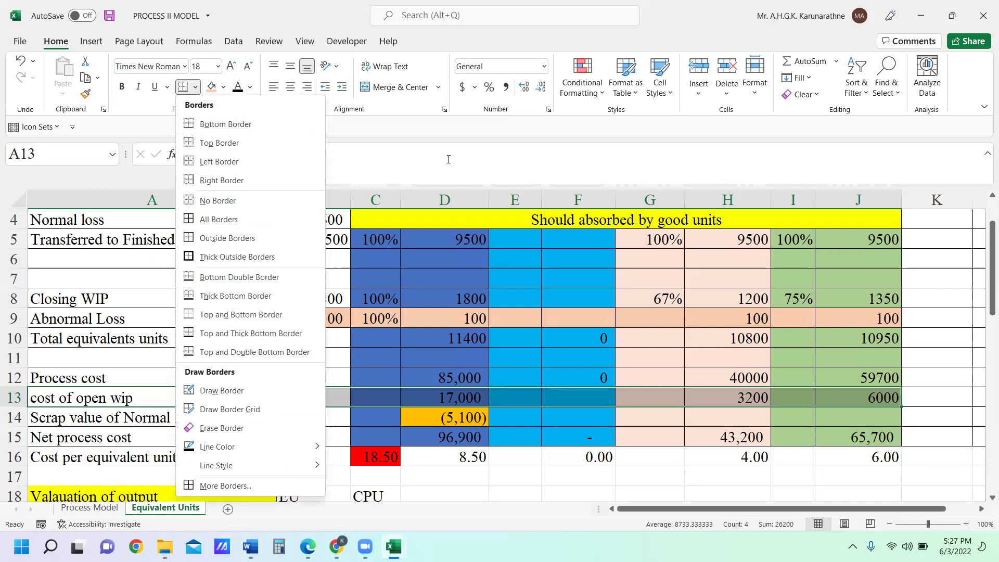
{"action": "left_click", "coordinate": [290, 123]}
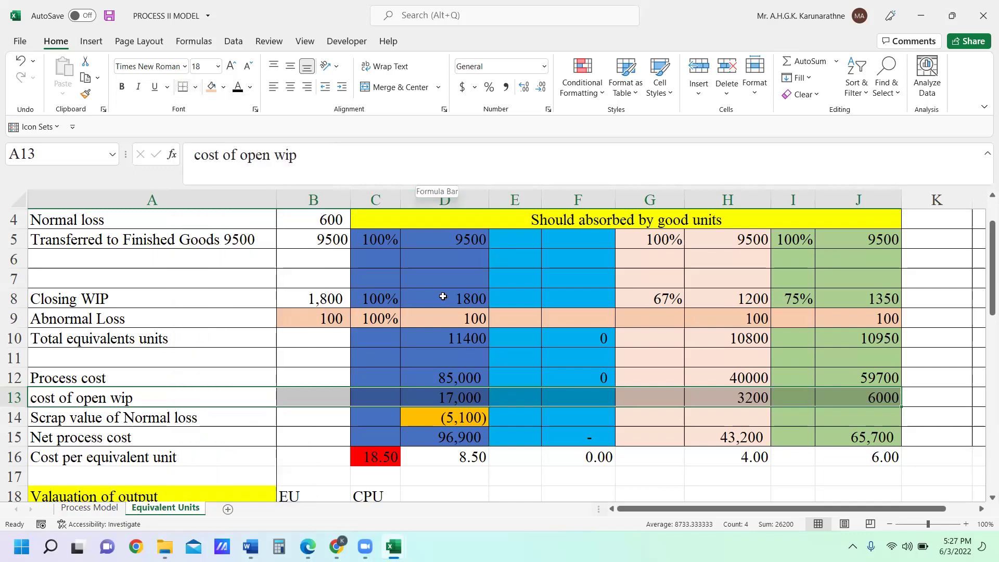
{"action": "left_click", "coordinate": [223, 87]}
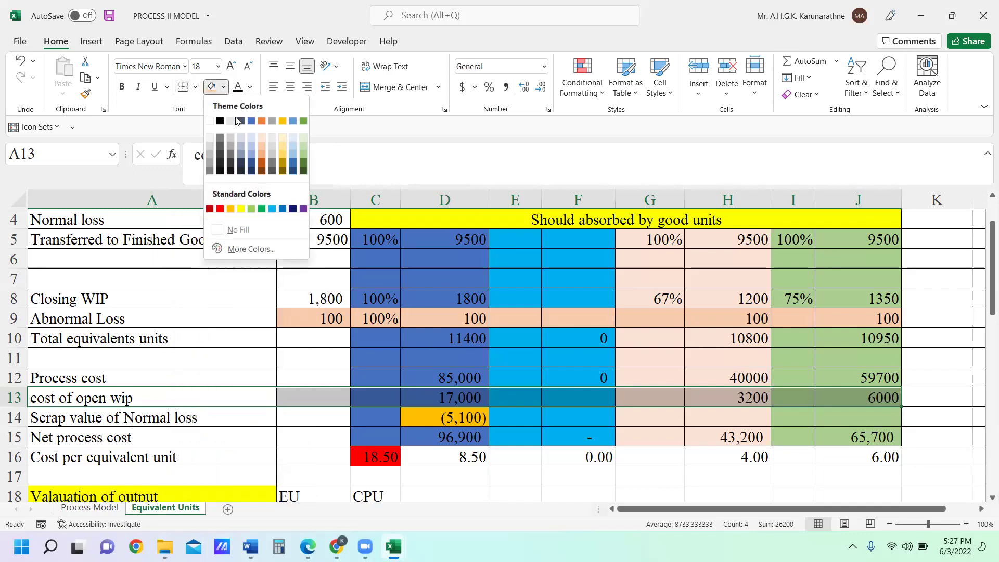
{"action": "left_click", "coordinate": [262, 121]}
{"action": "left_click", "coordinate": [511, 379]}
Compare the process cost with the cost of open wip in rows 12 and 13 for raw material and direct labour
{"action": "left_click", "coordinate": [459, 391]}
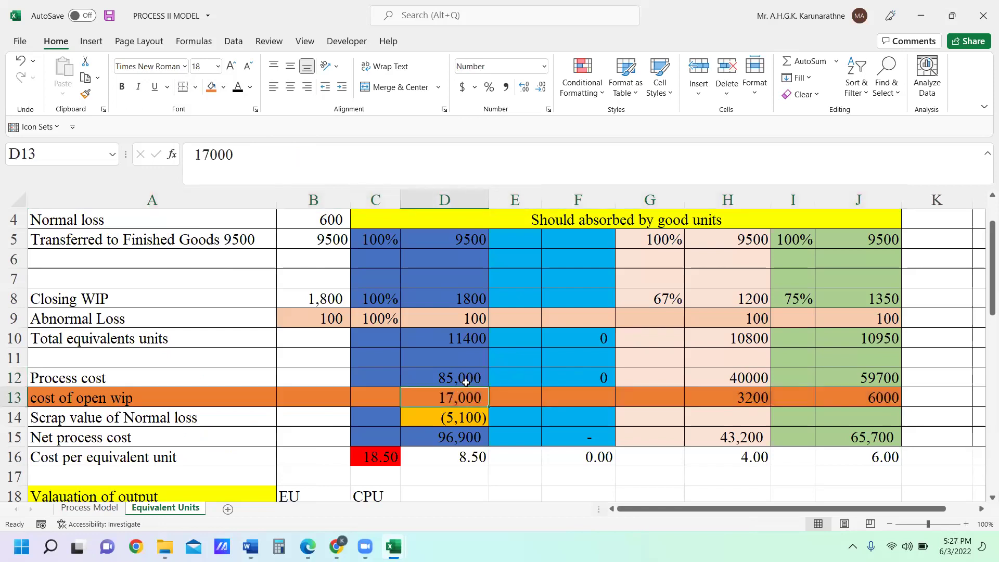
{"action": "left_click", "coordinate": [467, 377]}
{"action": "left_click", "coordinate": [463, 393]}
{"action": "left_click", "coordinate": [464, 383]}
{"action": "left_click", "coordinate": [475, 397]}
{"action": "left_click", "coordinate": [725, 382]}
{"action": "left_click", "coordinate": [745, 398]}
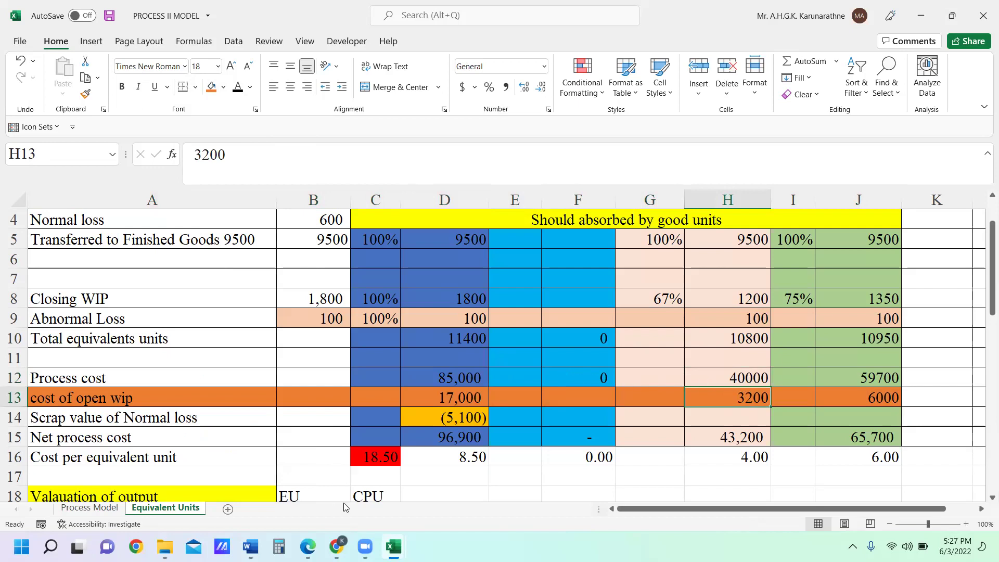
{"action": "mouse_move", "coordinate": [394, 546]}
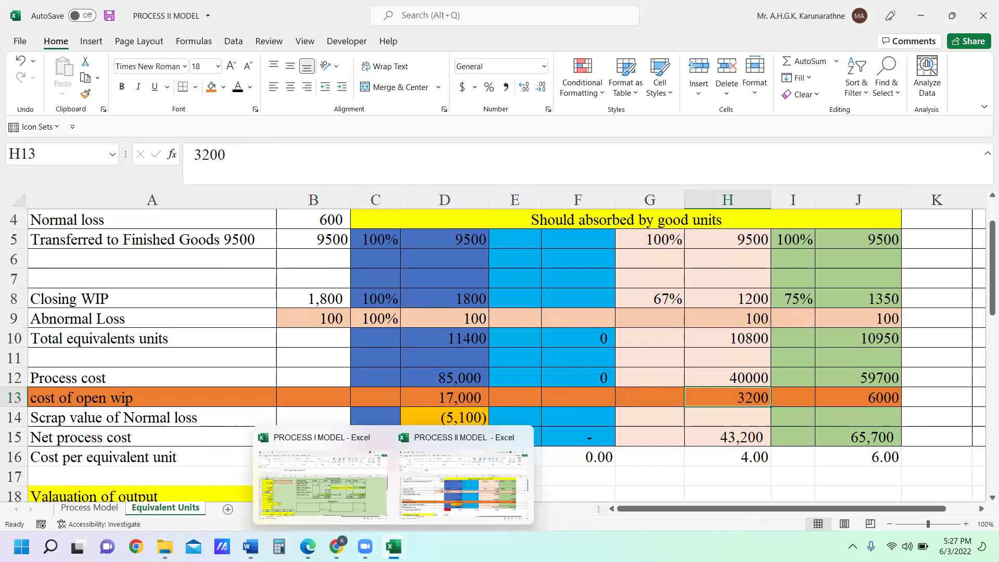
Switch to the ACC 2340 manual in Word and read the Question 4 quantities, work-in-process details and costs incurred
{"action": "left_click", "coordinate": [434, 497]}
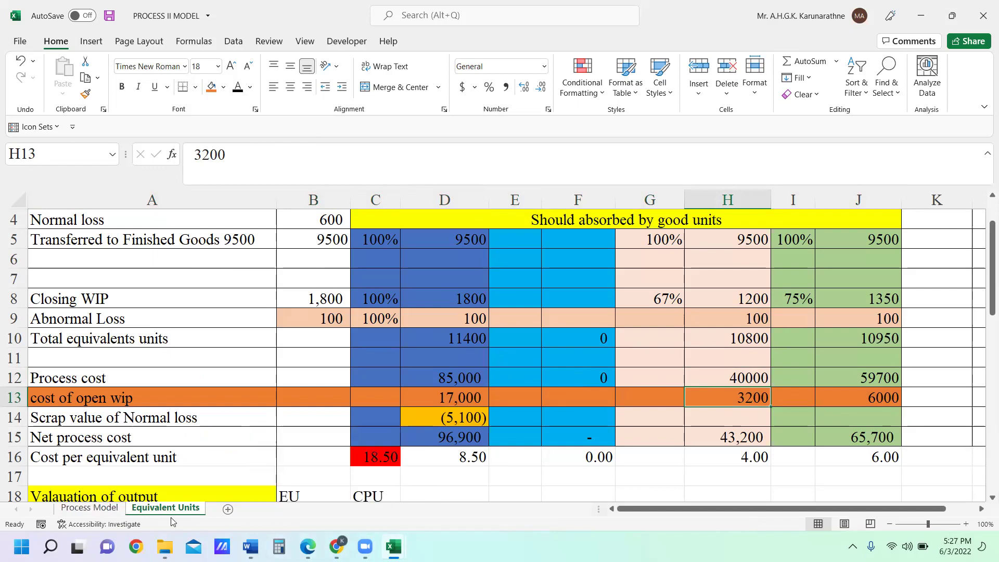
{"action": "left_click", "coordinate": [251, 546]}
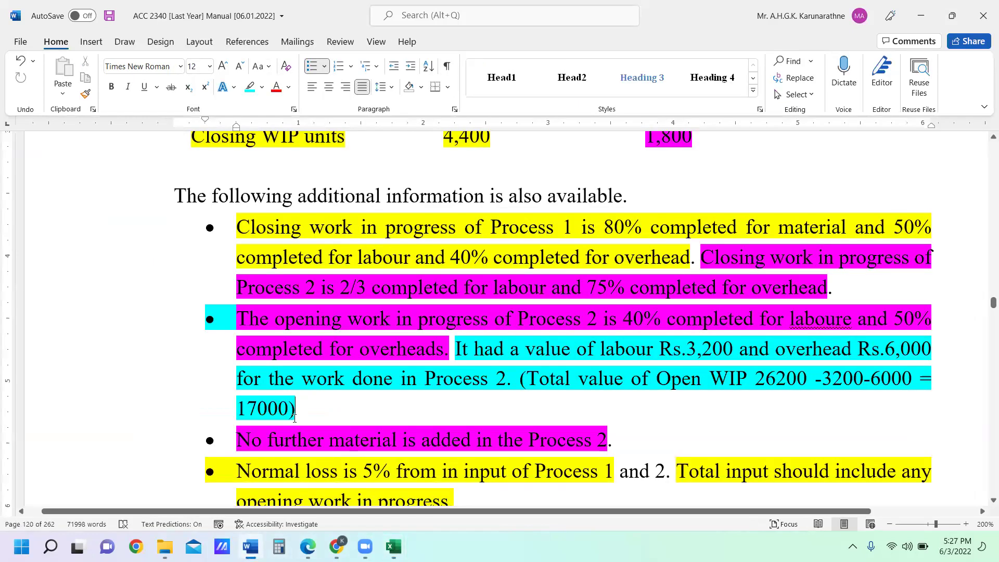
{"action": "scroll", "coordinate": [296, 425], "scroll_direction": "down", "scroll_amount": 15}
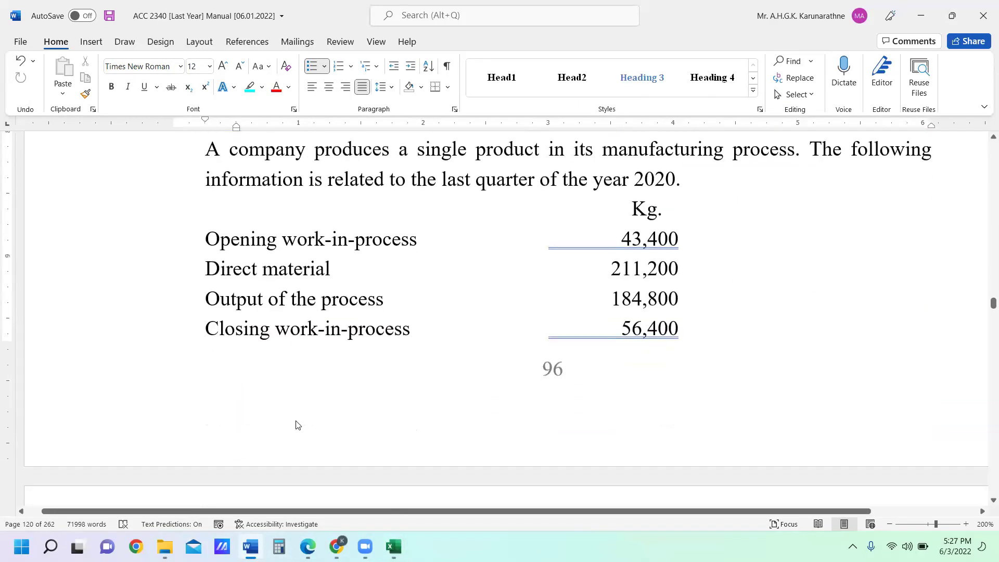
{"action": "scroll", "coordinate": [296, 417], "scroll_direction": "down", "scroll_amount": 2}
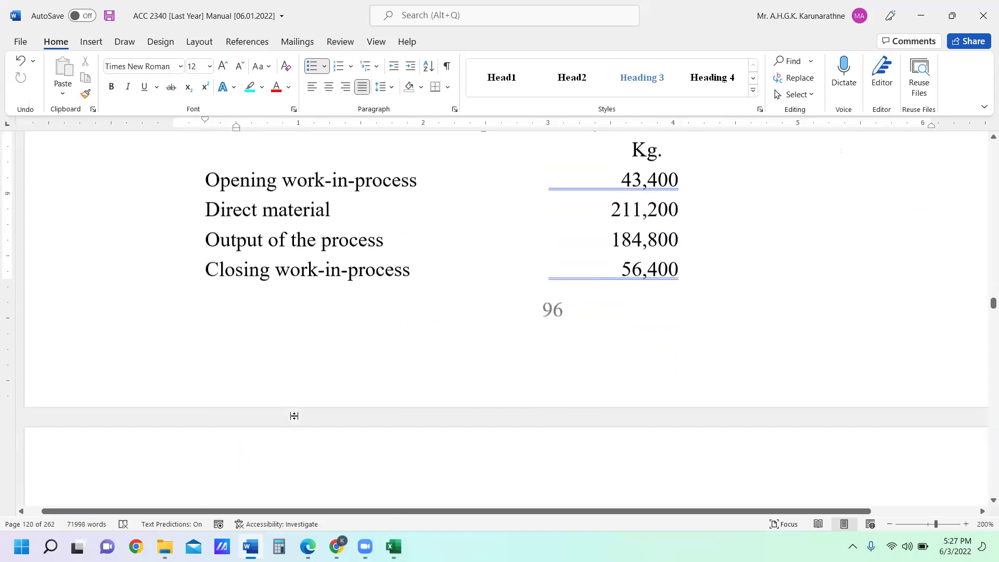
{"action": "scroll", "coordinate": [239, 414], "scroll_direction": "down", "scroll_amount": 12}
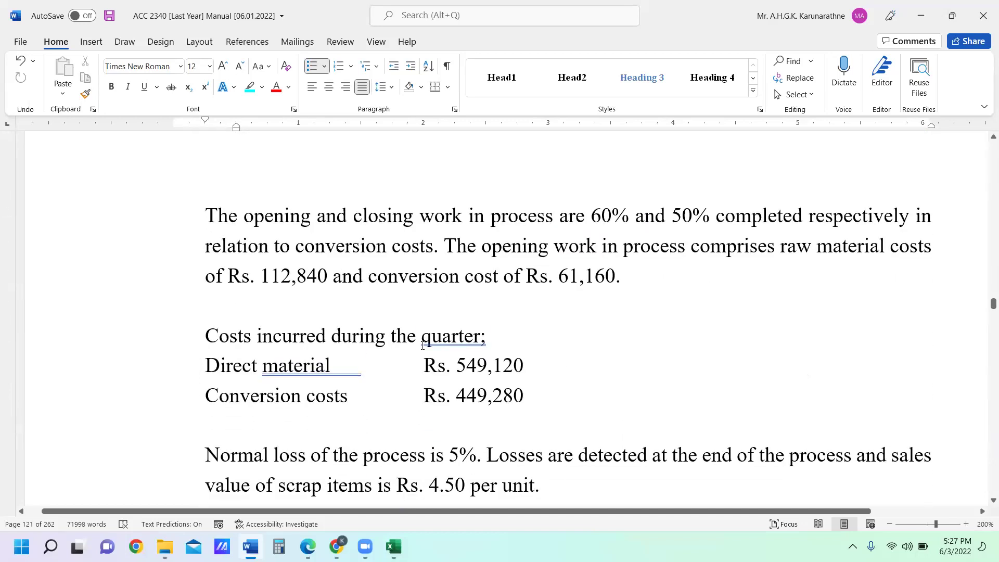
Review the Question 3 data table and its additional information on Process 1 and Process 2 in the manual
{"action": "scroll", "coordinate": [585, 347], "scroll_direction": "up", "scroll_amount": 15}
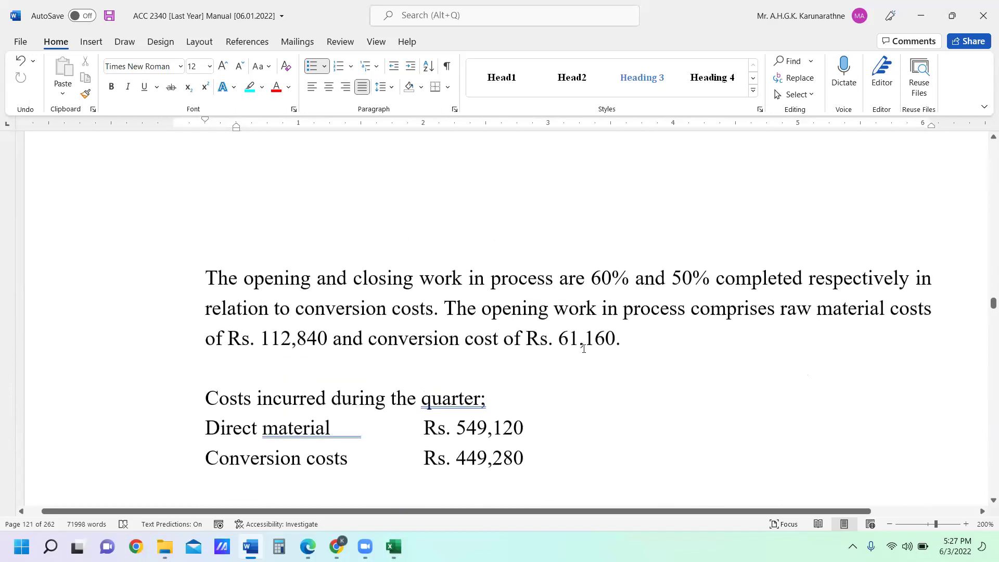
{"action": "scroll", "coordinate": [587, 347], "scroll_direction": "up", "scroll_amount": 12}
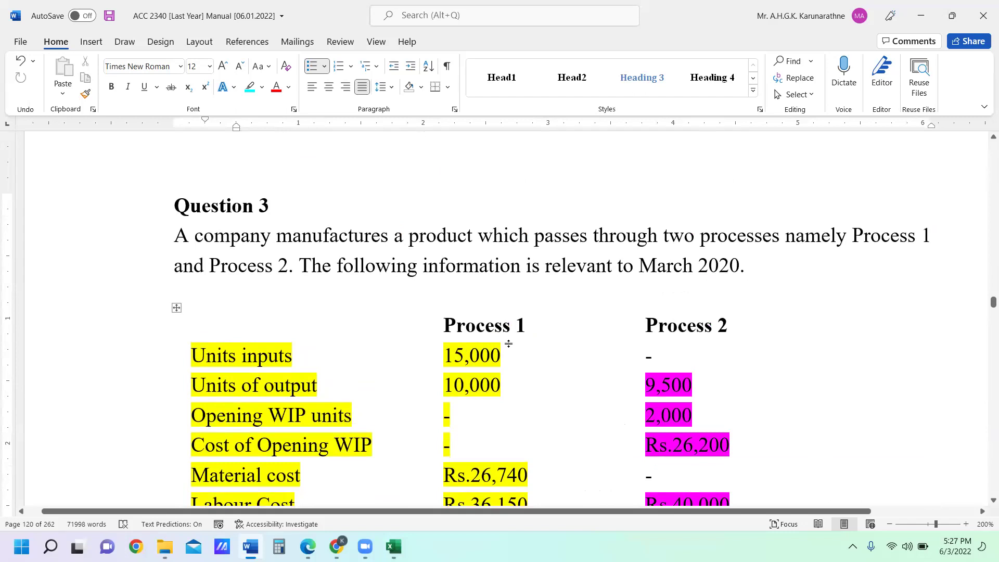
{"action": "scroll", "coordinate": [481, 341], "scroll_direction": "down", "scroll_amount": 3}
{"action": "scroll", "coordinate": [481, 341], "scroll_direction": "down", "scroll_amount": 2}
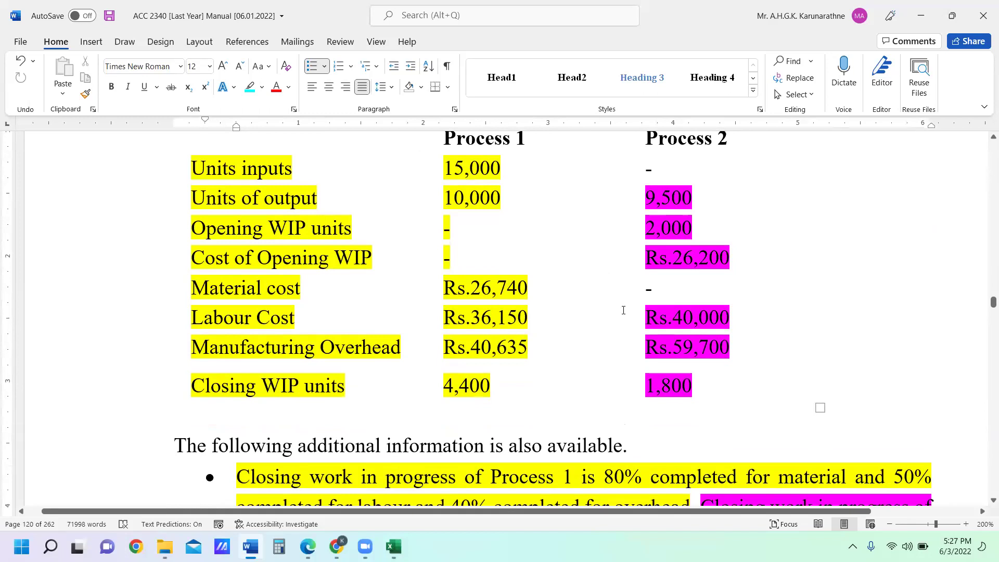
{"action": "scroll", "coordinate": [515, 371], "scroll_direction": "down", "scroll_amount": 2}
{"action": "scroll", "coordinate": [515, 370], "scroll_direction": "down", "scroll_amount": 7}
{"action": "scroll", "coordinate": [521, 361], "scroll_direction": "up", "scroll_amount": 1}
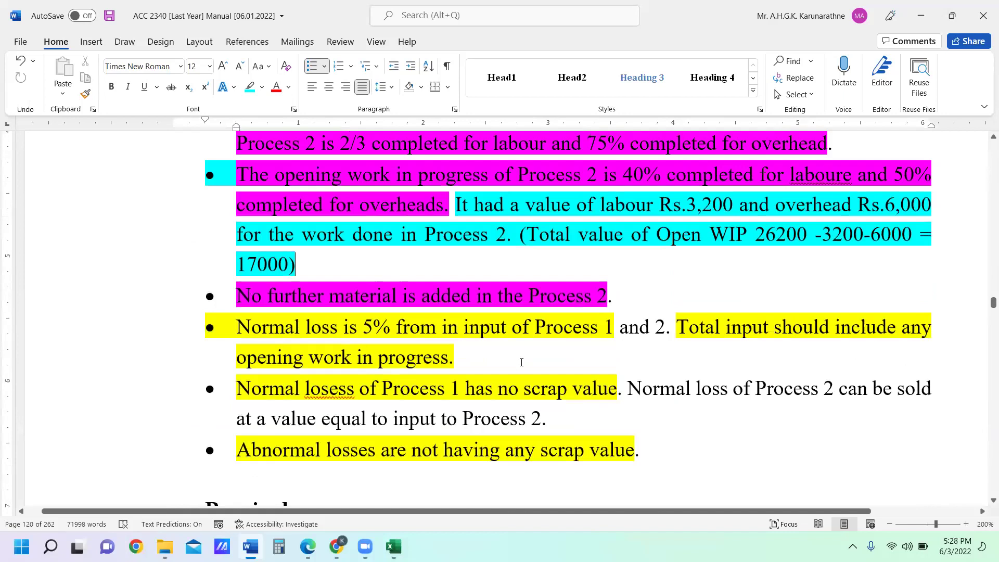
Examine the Question 4 scenario again, including its normal loss, scrap value and required calculations
{"action": "scroll", "coordinate": [518, 368], "scroll_direction": "down", "scroll_amount": 6}
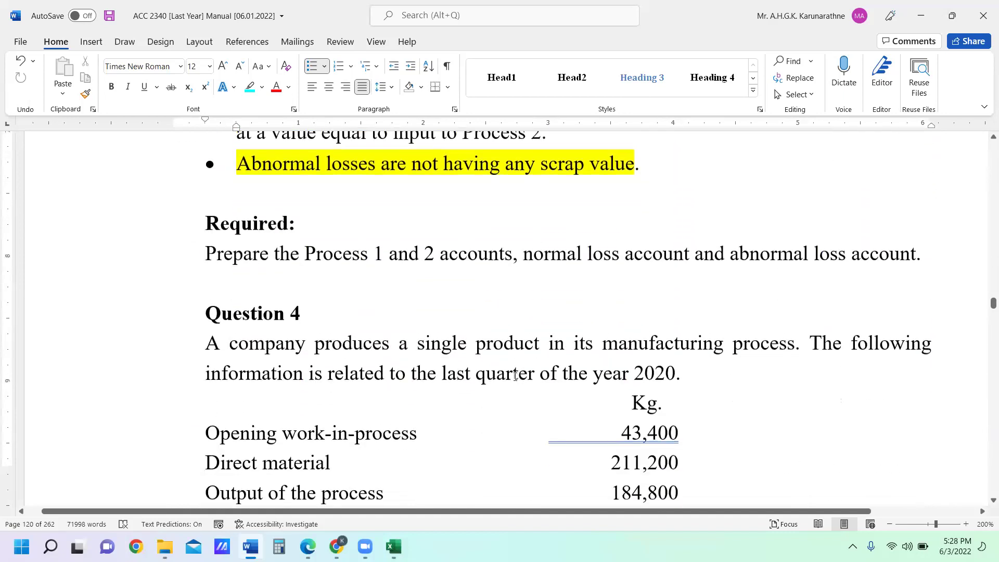
{"action": "scroll", "coordinate": [515, 375], "scroll_direction": "down", "scroll_amount": 10}
{"action": "scroll", "coordinate": [521, 369], "scroll_direction": "down", "scroll_amount": 5}
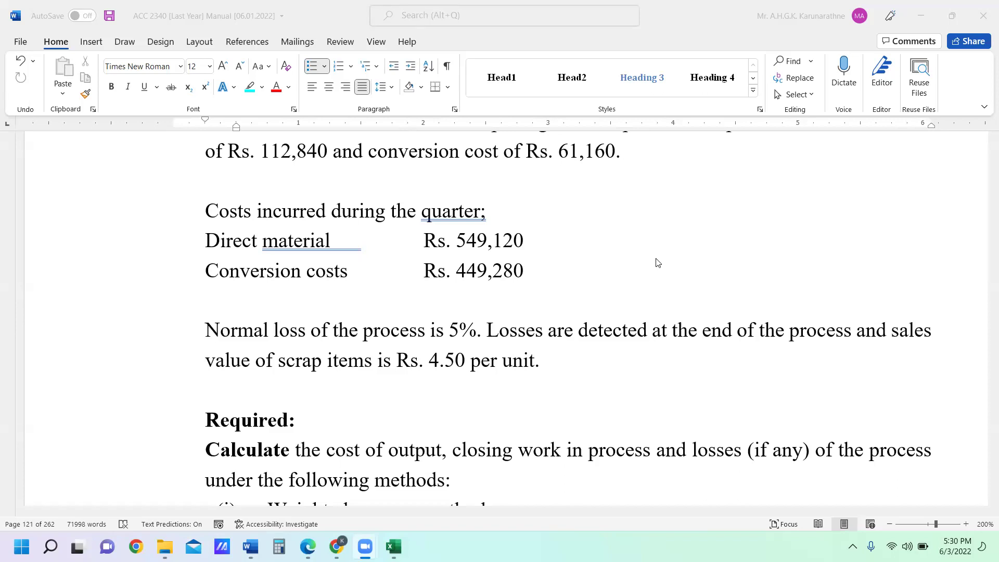
{"action": "scroll", "coordinate": [720, 240], "scroll_direction": "up", "scroll_amount": 10}
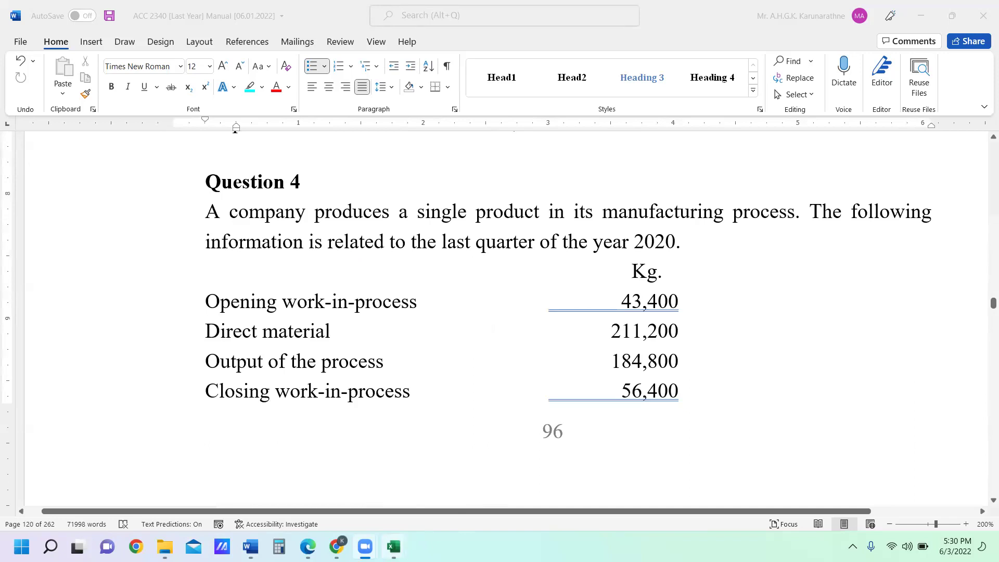
Switch to the PROCESS II MODEL workbook in Excel and review the WAC equivalent units, output valuation and Process II Account
{"action": "mouse_move", "coordinate": [393, 546]}
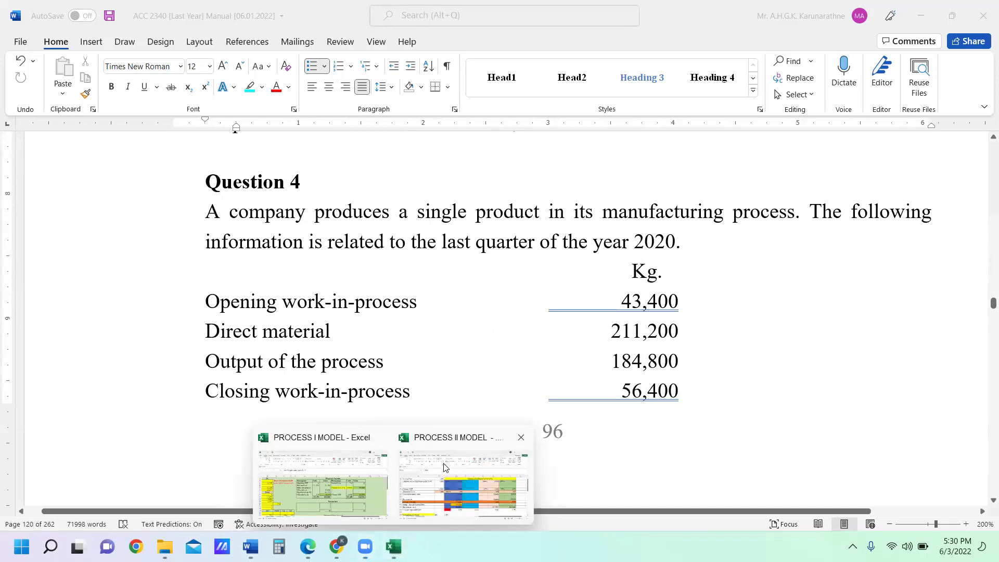
{"action": "left_click", "coordinate": [474, 487]}
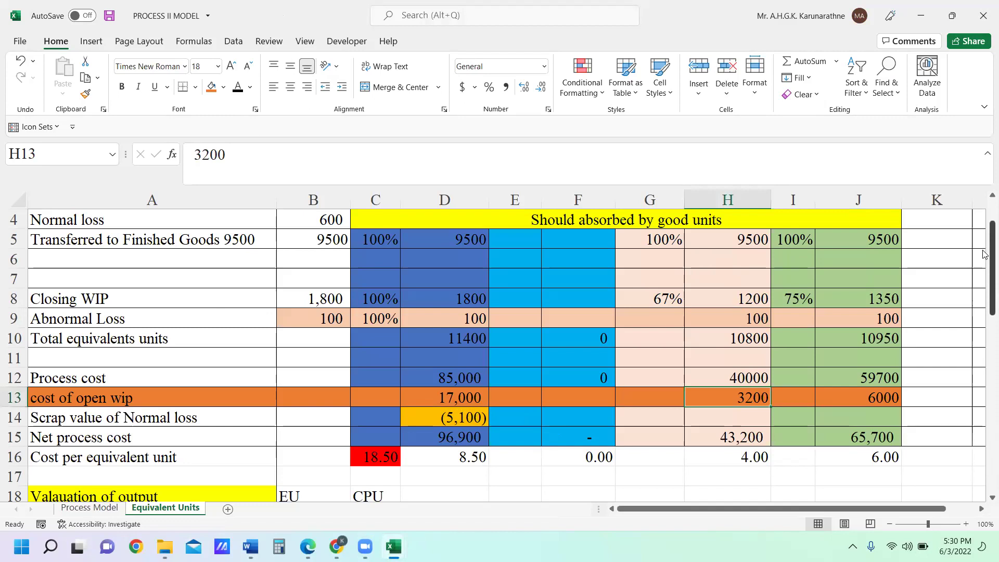
{"action": "scroll", "coordinate": [983, 263], "scroll_direction": "down", "scroll_amount": 2}
{"action": "scroll", "coordinate": [983, 229], "scroll_direction": "up", "scroll_amount": 3}
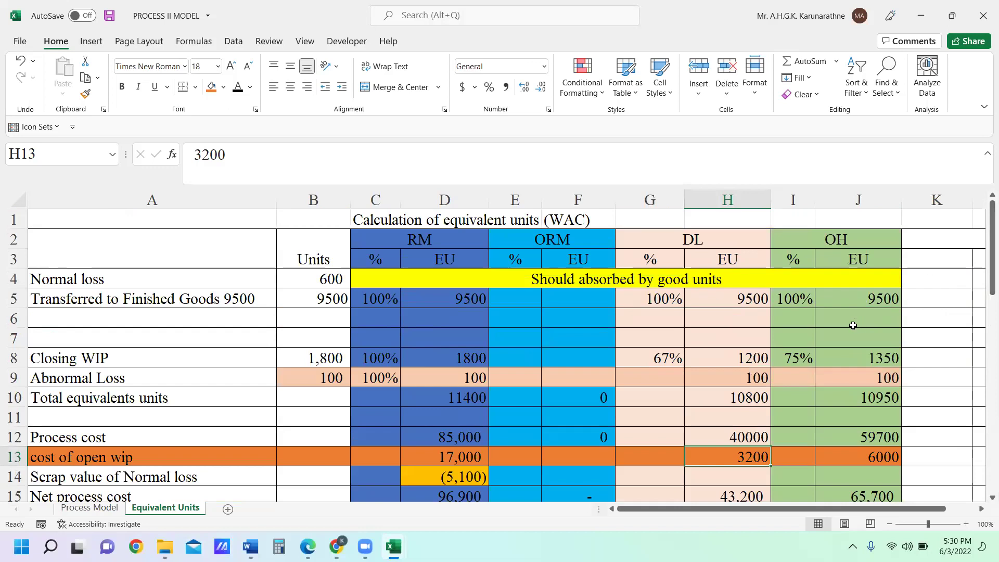
{"action": "scroll", "coordinate": [502, 411], "scroll_direction": "down", "scroll_amount": 5}
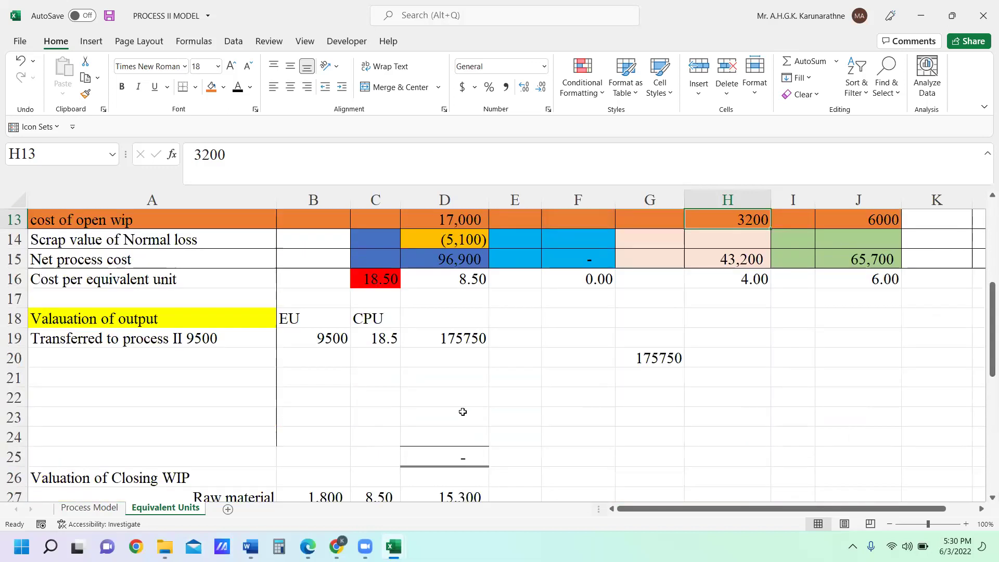
{"action": "scroll", "coordinate": [460, 413], "scroll_direction": "up", "scroll_amount": 4}
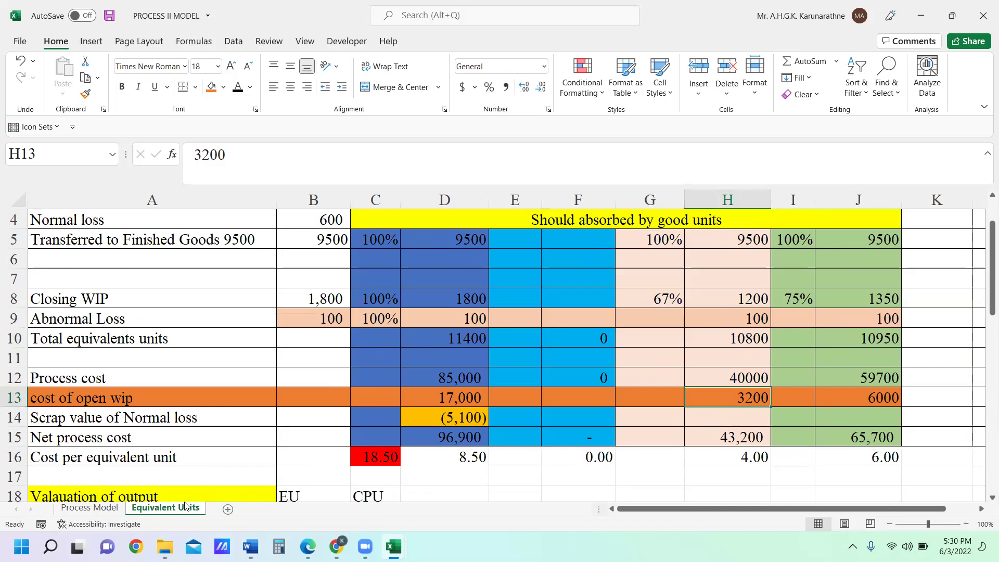
{"action": "left_click", "coordinate": [102, 508]}
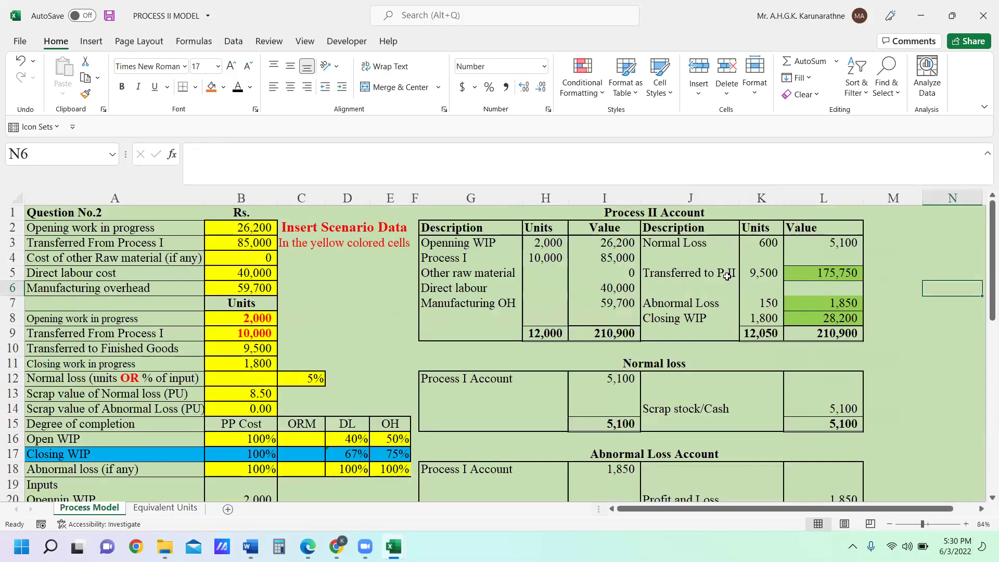